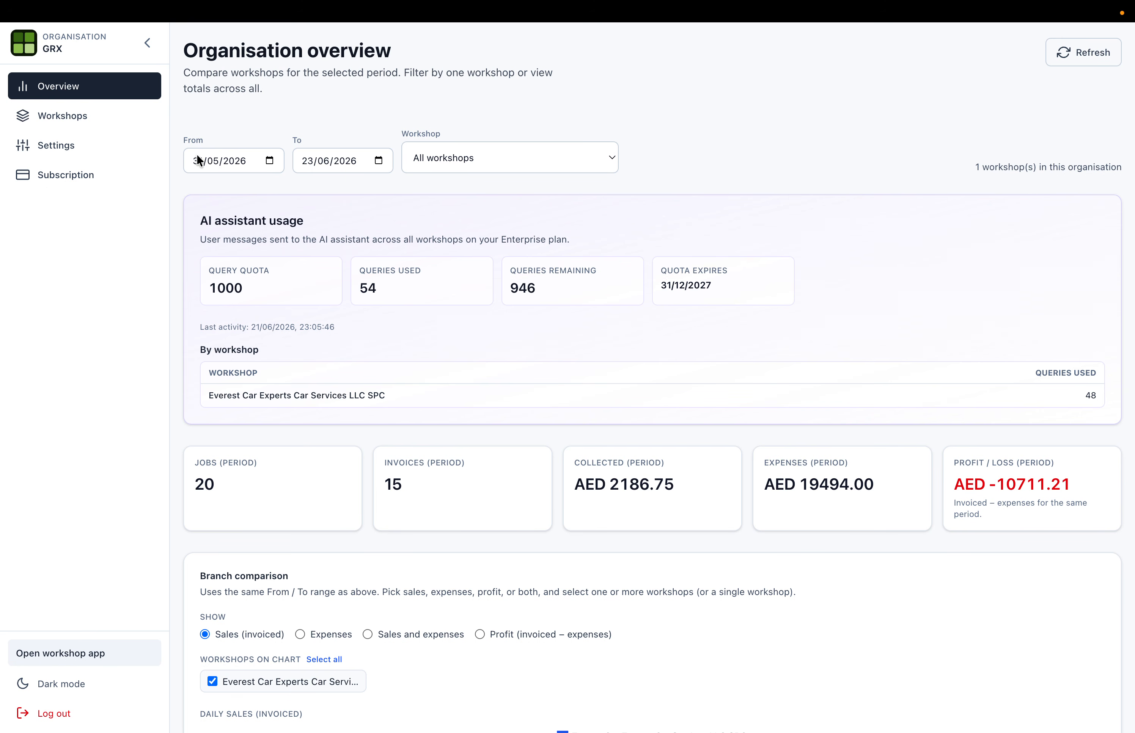
- Browse the Organisation overview, opening and closing the workshop filter with all workshops kept
double_click(204, 45)
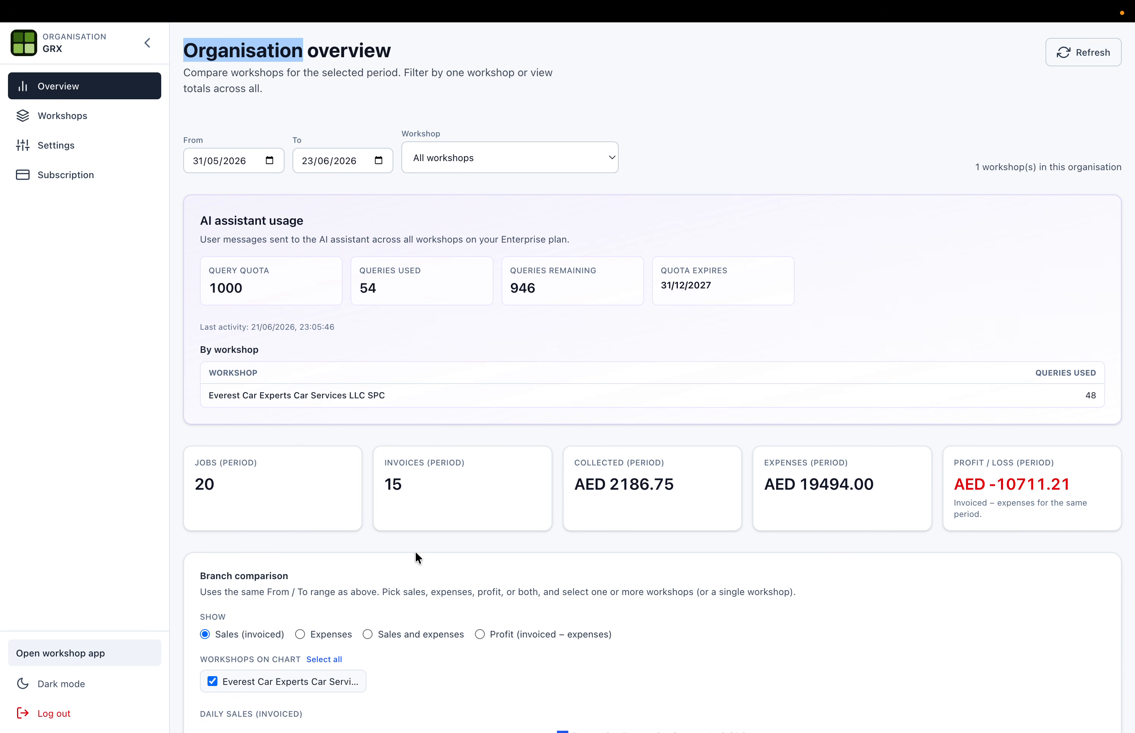
left_click(493, 154)
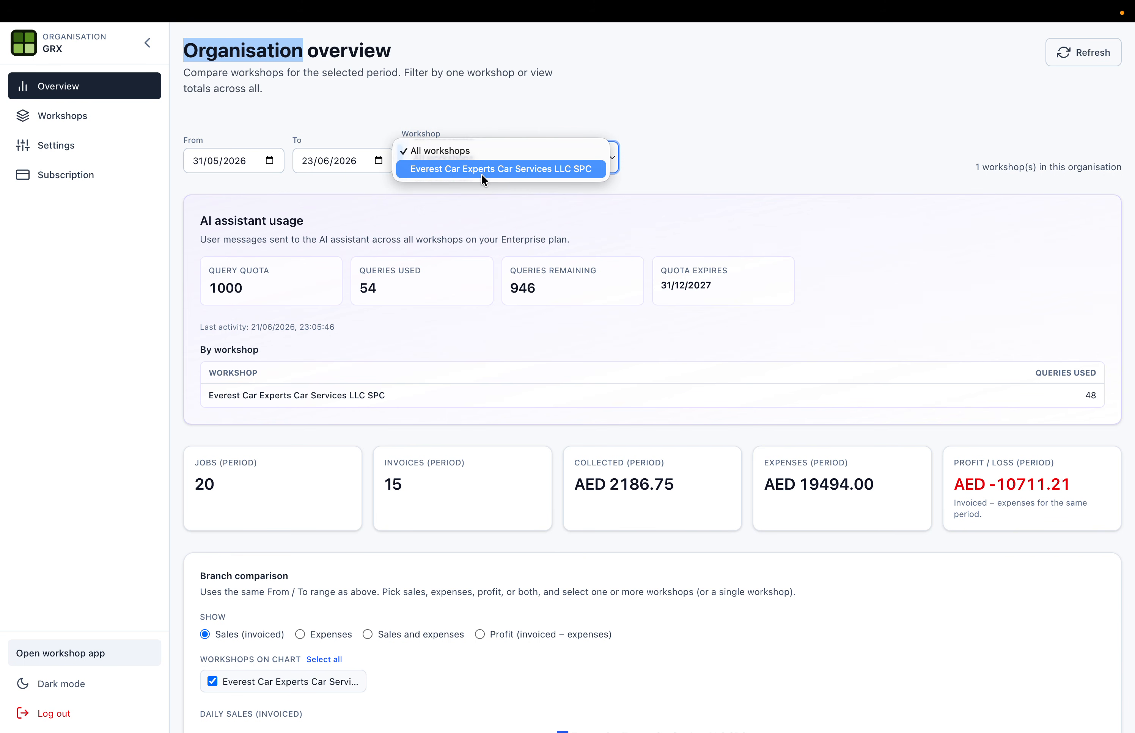
left_click(544, 198)
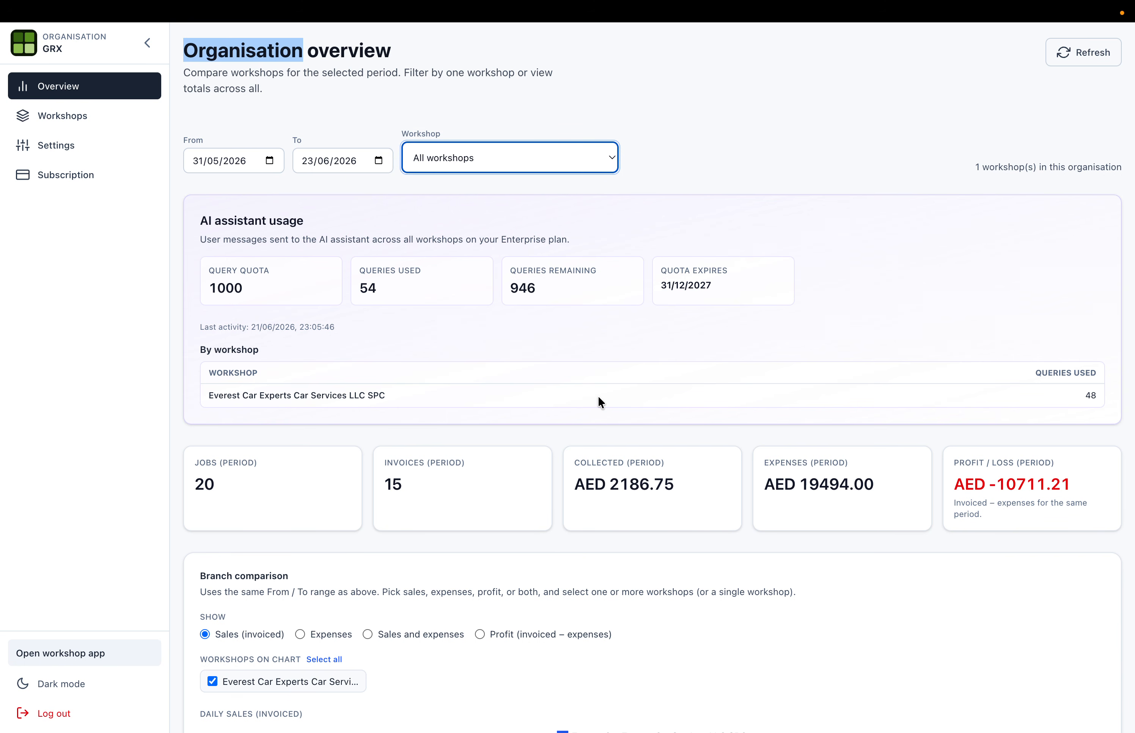
scroll(409, 441, "down", 6)
scroll(409, 439, "down", 5)
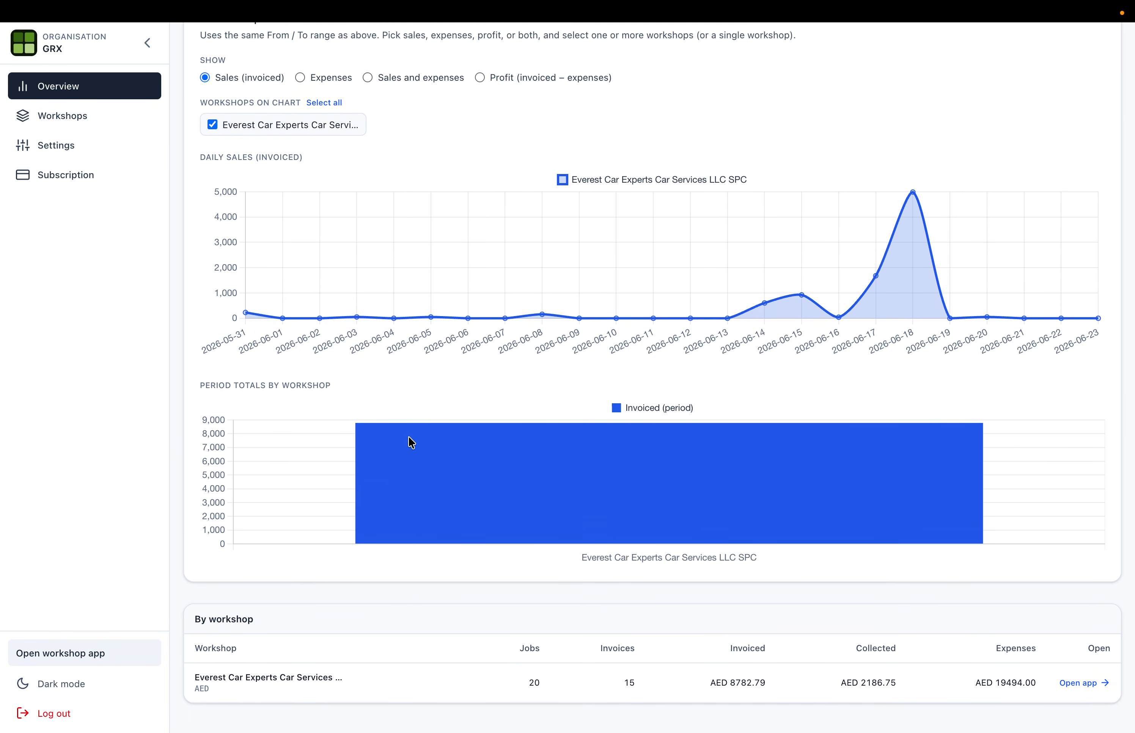
scroll(410, 443, "up", 12)
- Review the Premium subscription plan's features, from Vehicle stickers to audit, then bring up Workshops
left_click(57, 145)
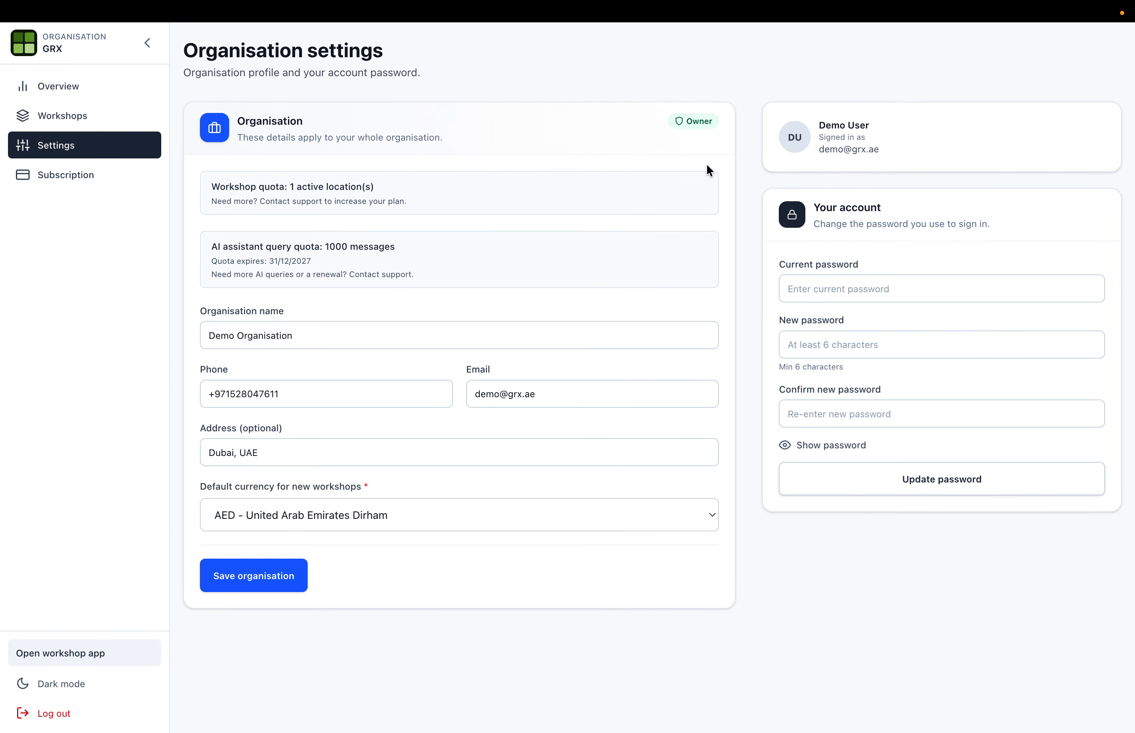
left_click(114, 175)
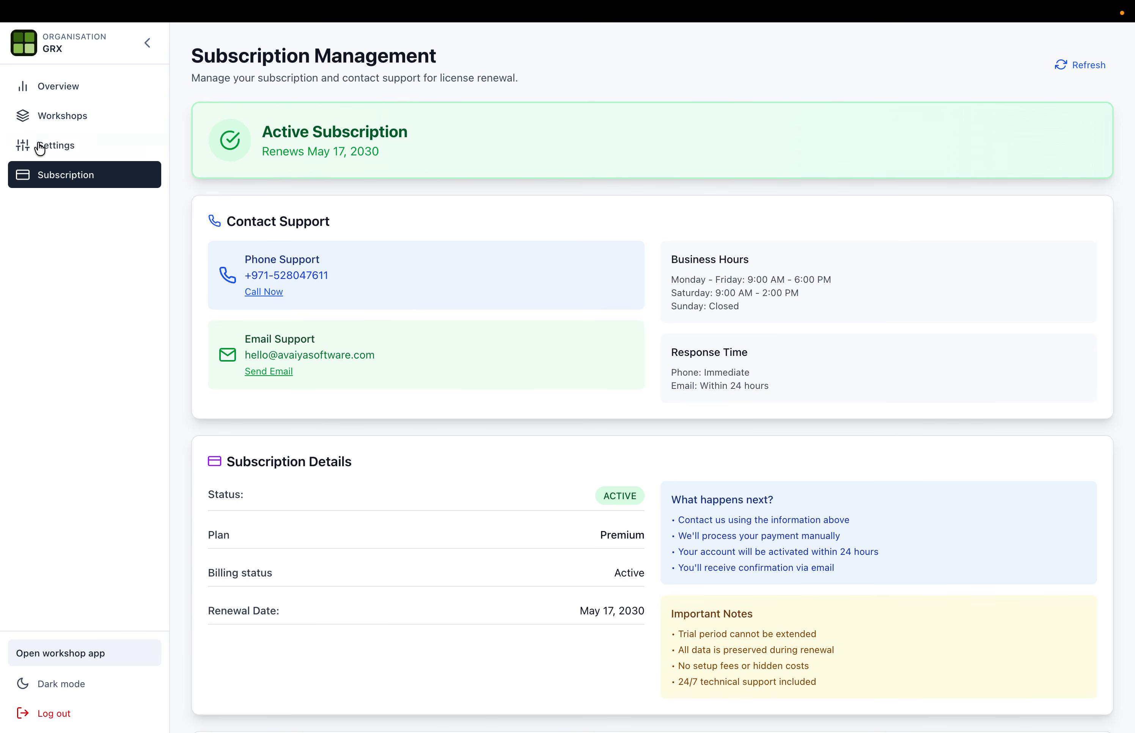
double_click(623, 535)
scroll(624, 537, "down", 15)
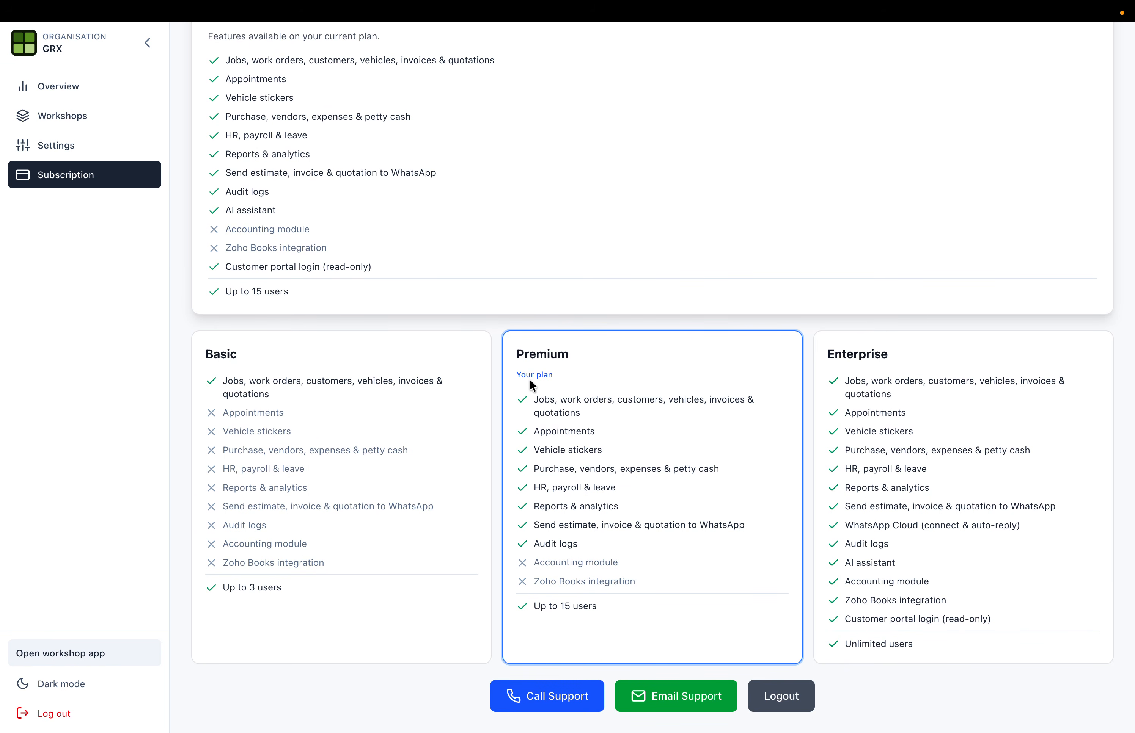
left_click_drag(536, 400, 599, 439)
triple_click(560, 450)
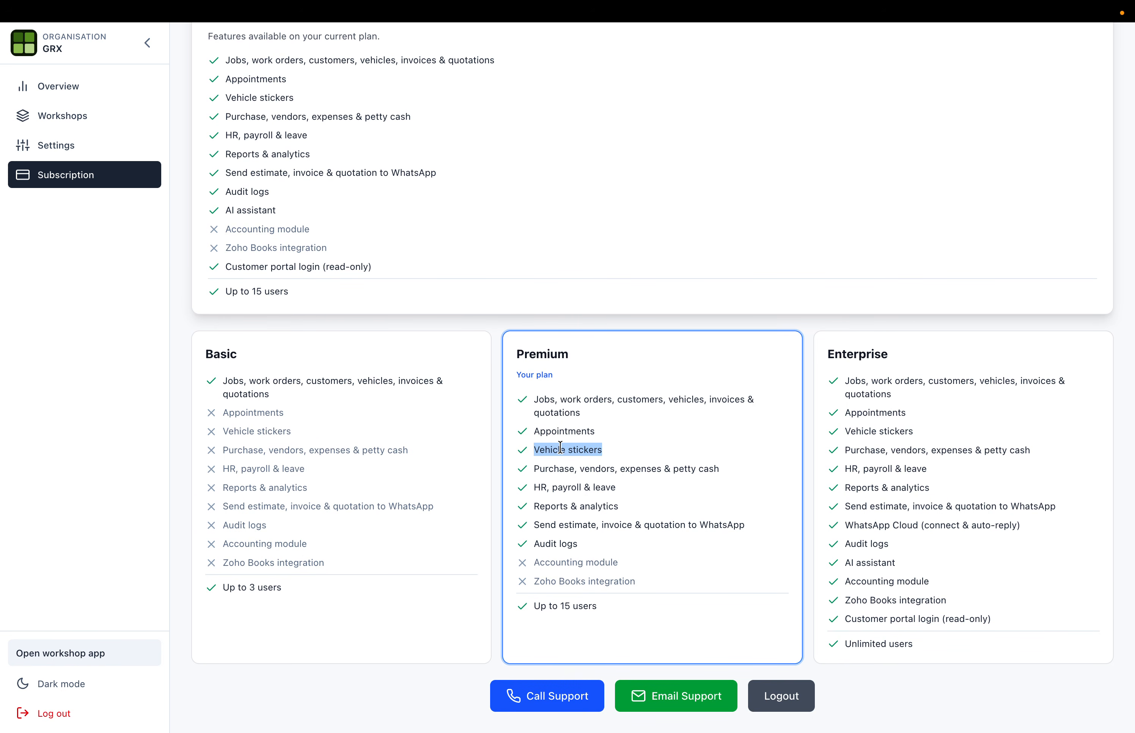
left_click_drag(539, 469, 586, 547)
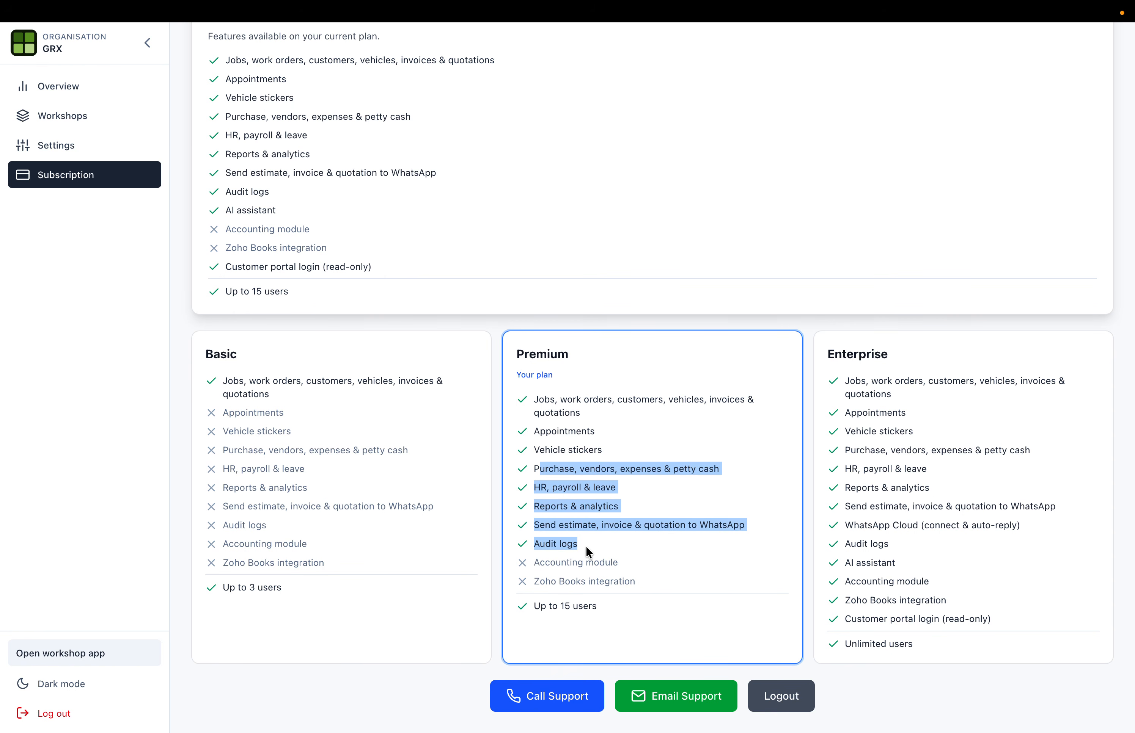
left_click_drag(590, 552, 590, 552)
scroll(331, 185, "up", 15)
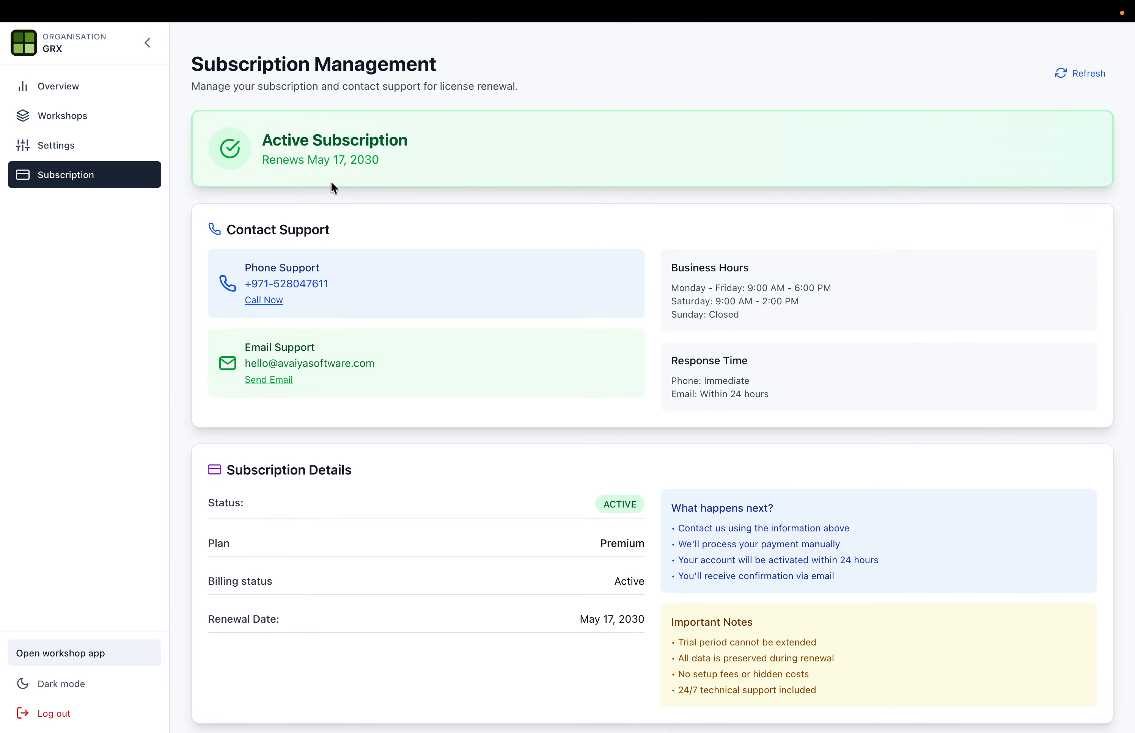
left_click(67, 114)
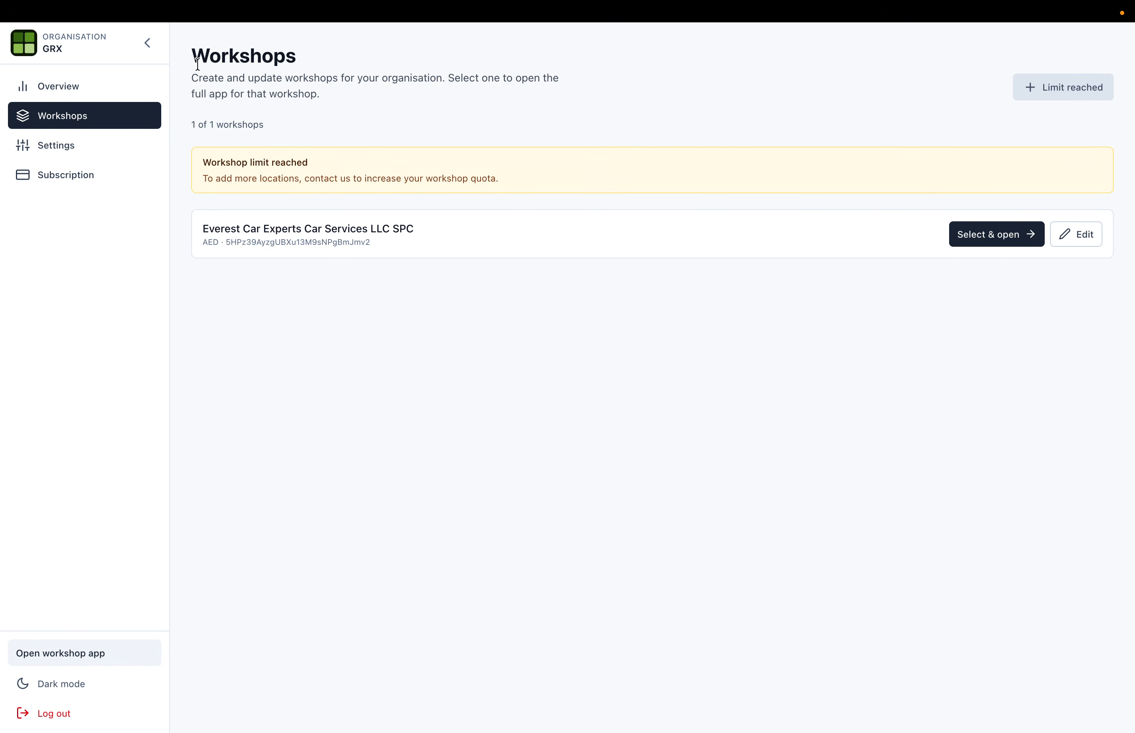
- Select and open the Everest Car Experts Car Services LLC SPC workshop
left_click_drag(197, 63, 339, 104)
left_click(243, 172)
left_click_drag(198, 224, 388, 229)
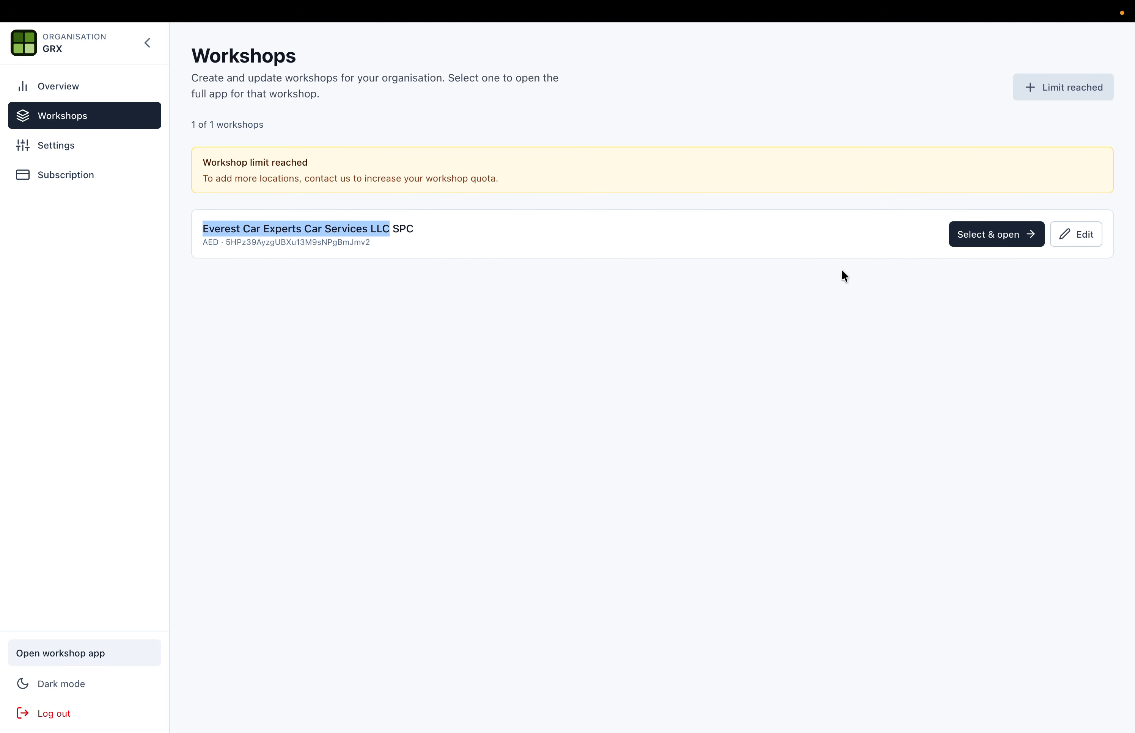
triple_click(222, 223)
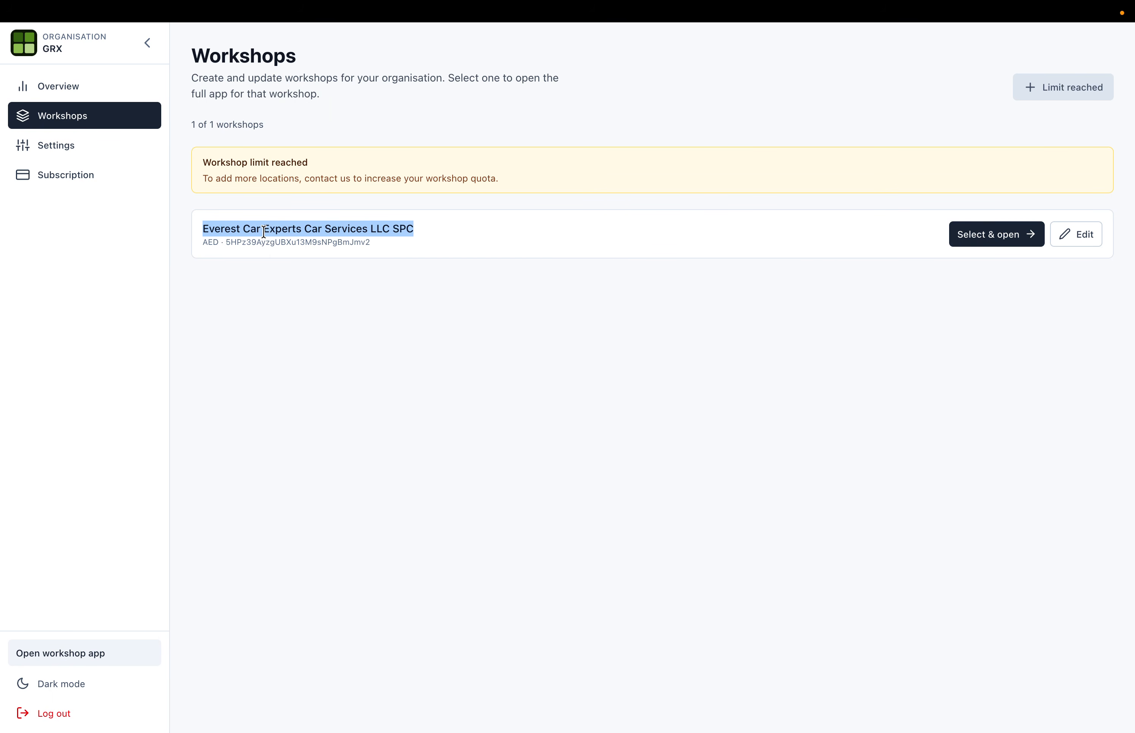
left_click(982, 237)
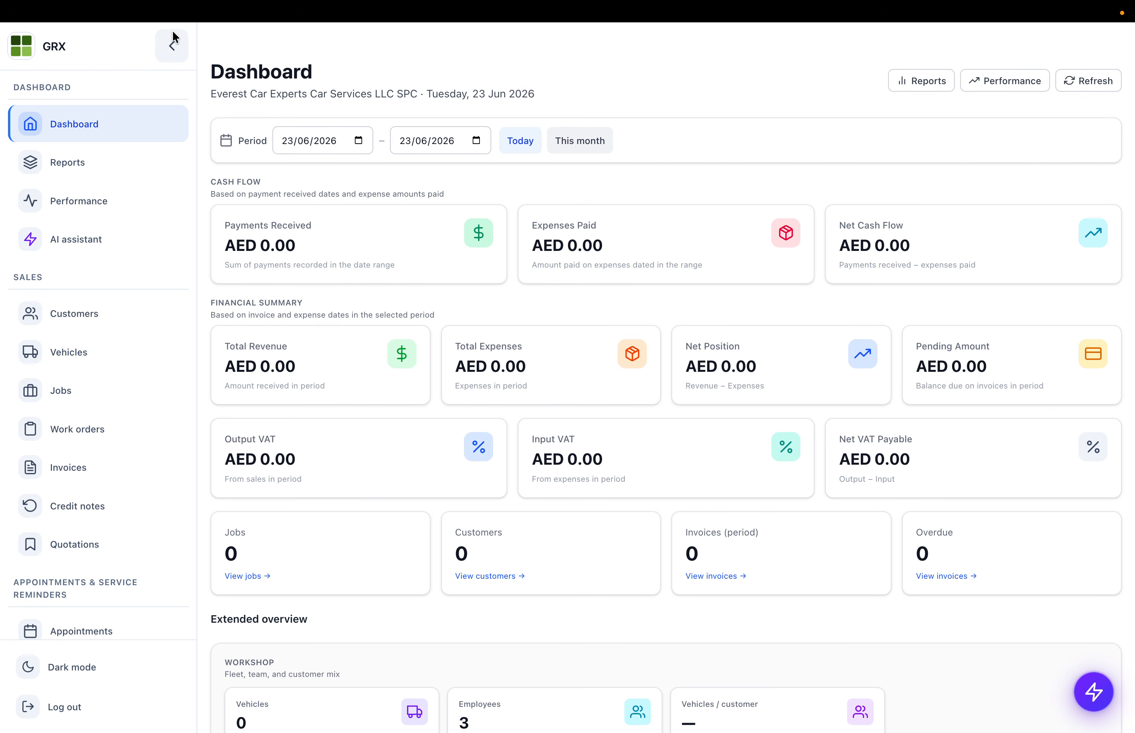
left_click(172, 45)
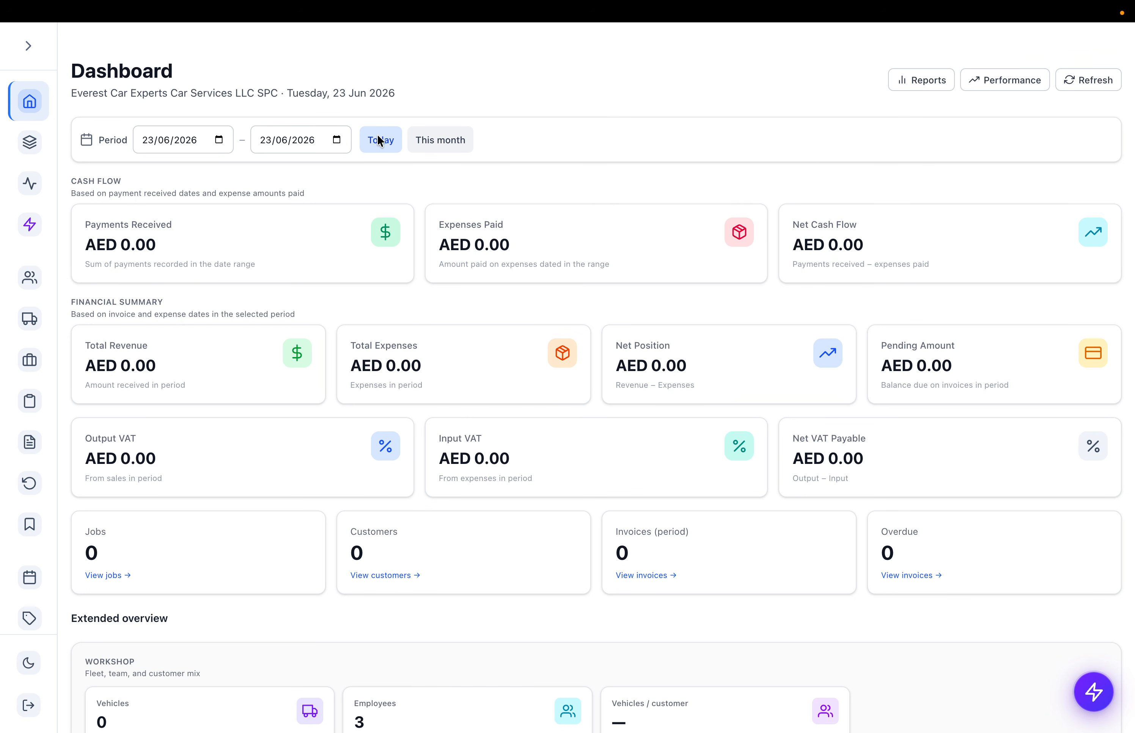
left_click(28, 46)
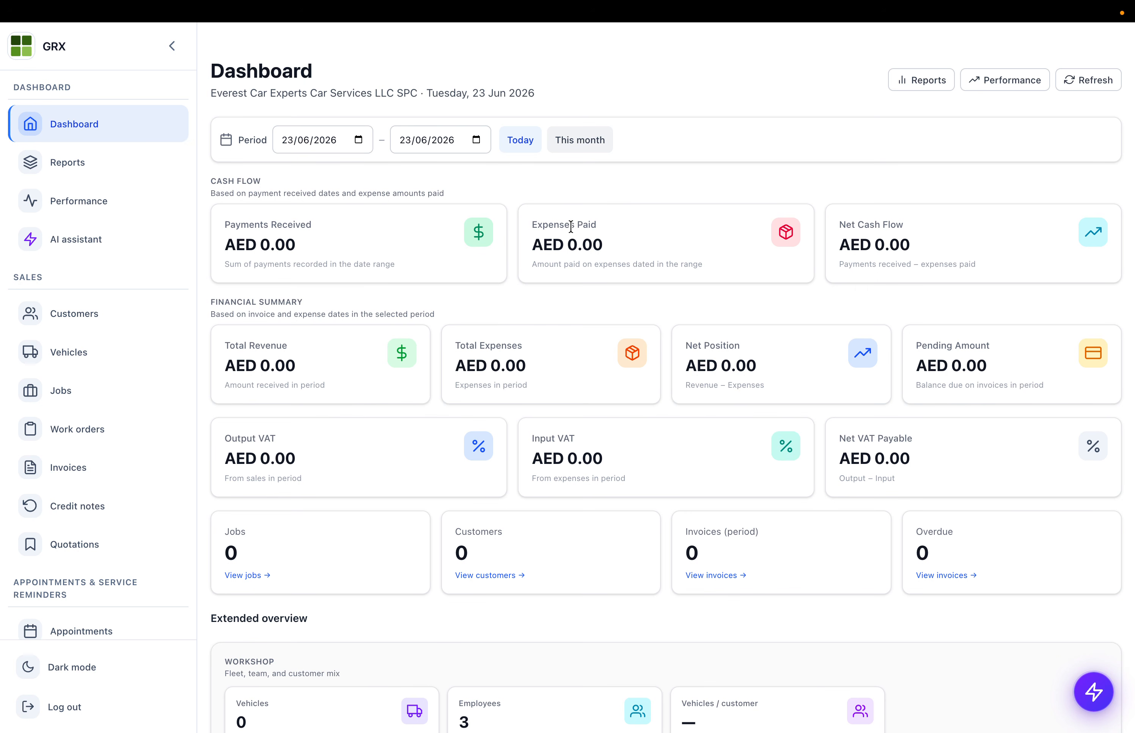
scroll(419, 277, "down", 1)
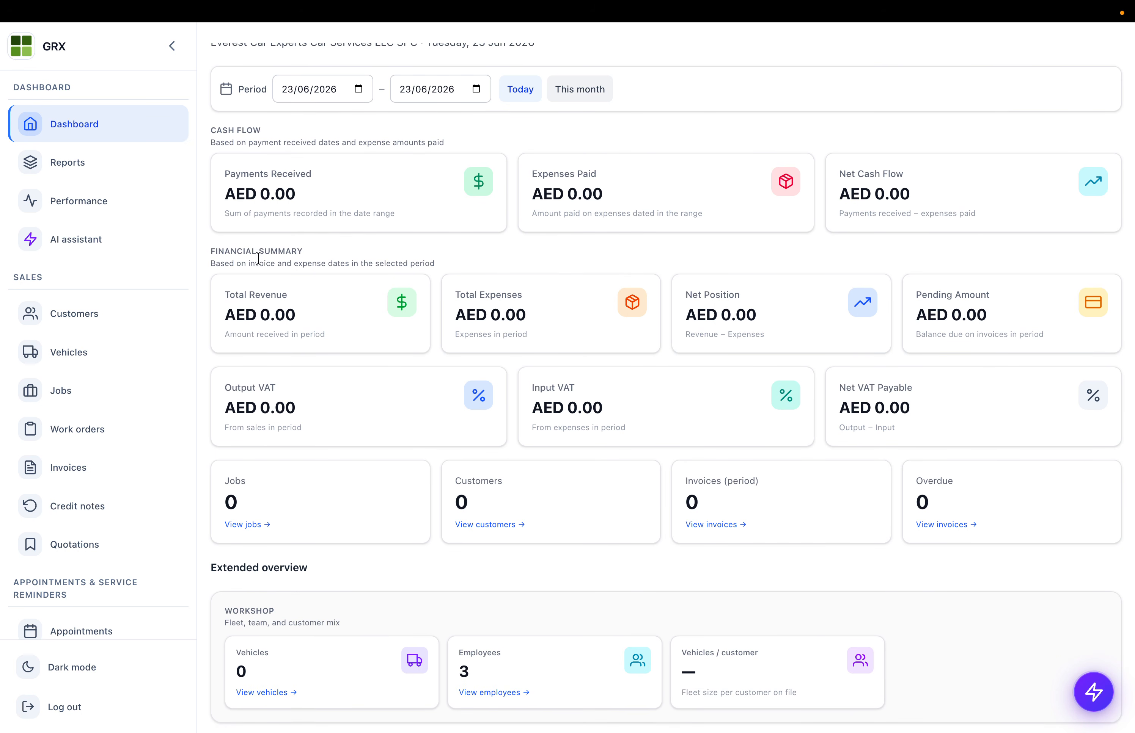
left_click_drag(214, 260, 732, 348)
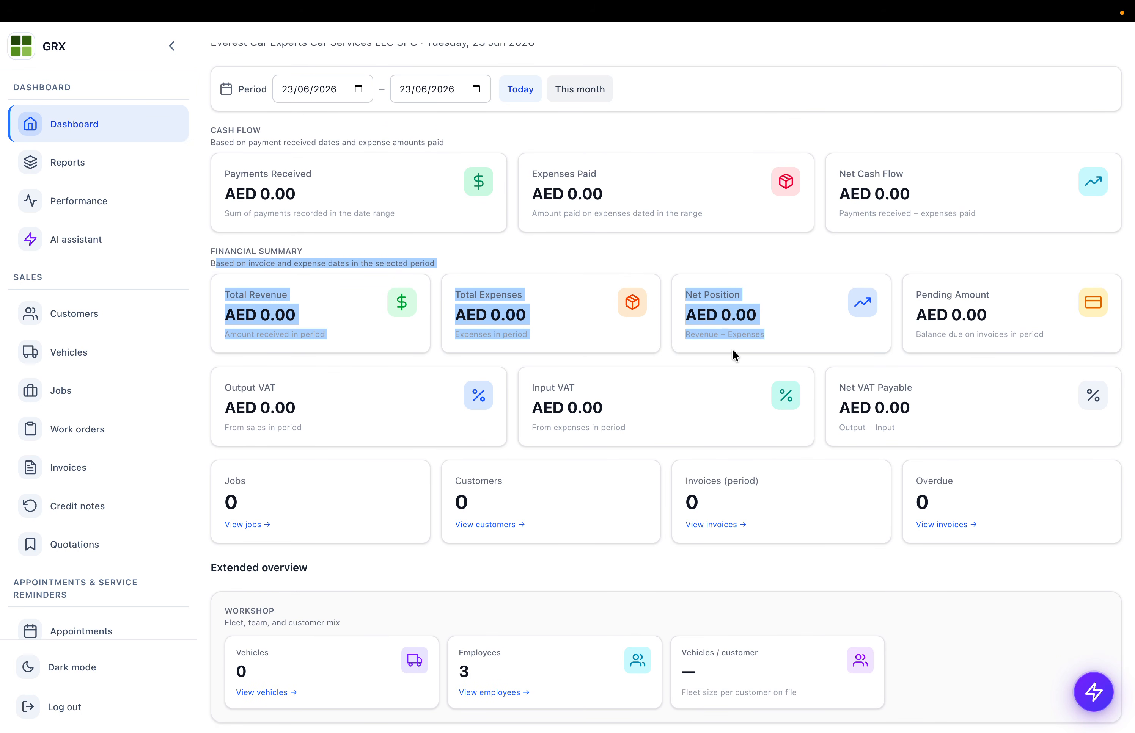
left_click_drag(999, 325, 787, 299)
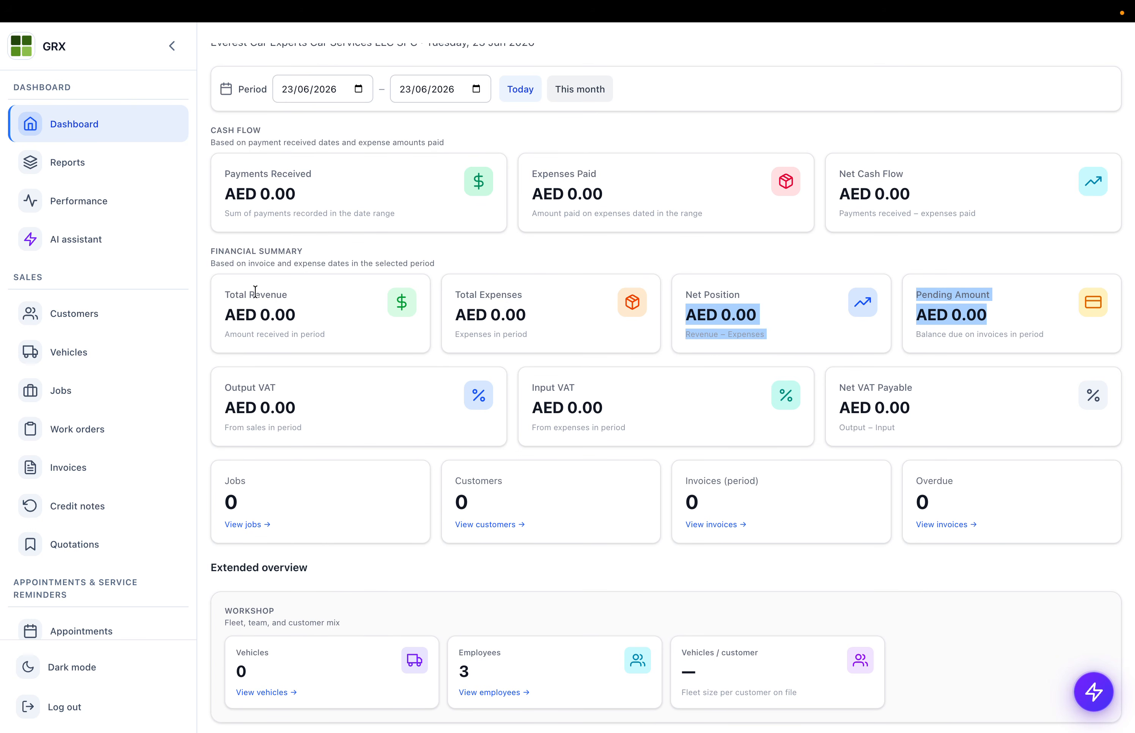
left_click(237, 292)
left_click_drag(237, 293, 333, 337)
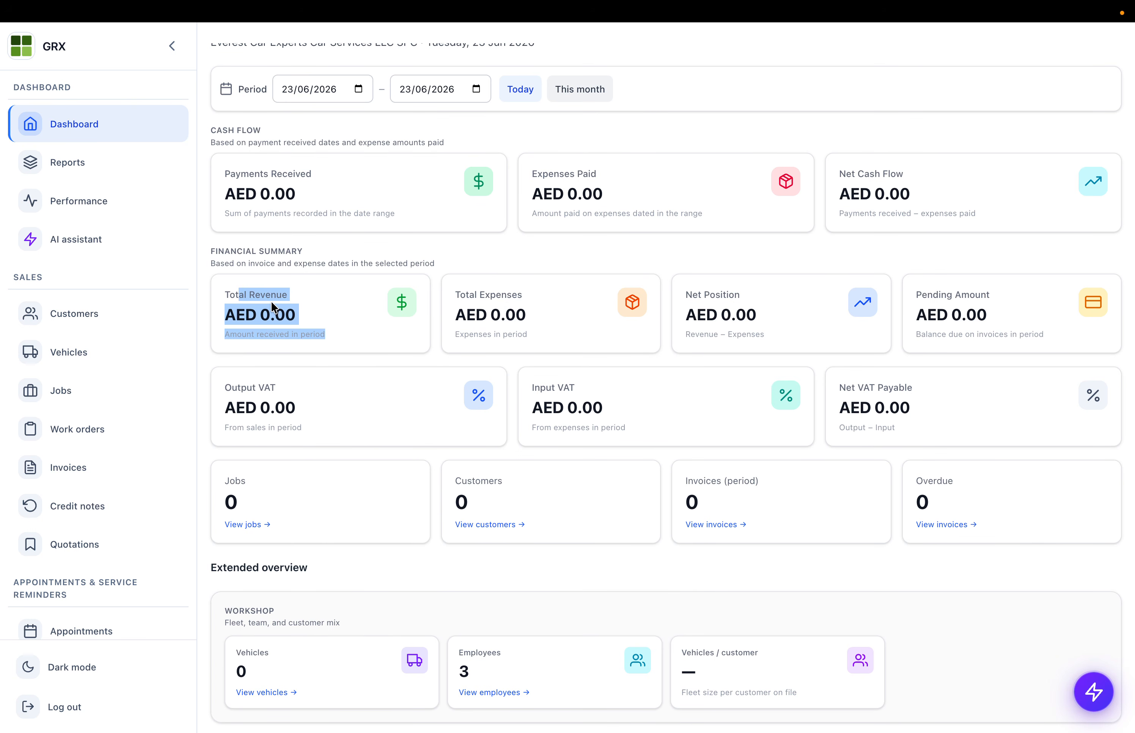
left_click_drag(482, 296, 566, 304)
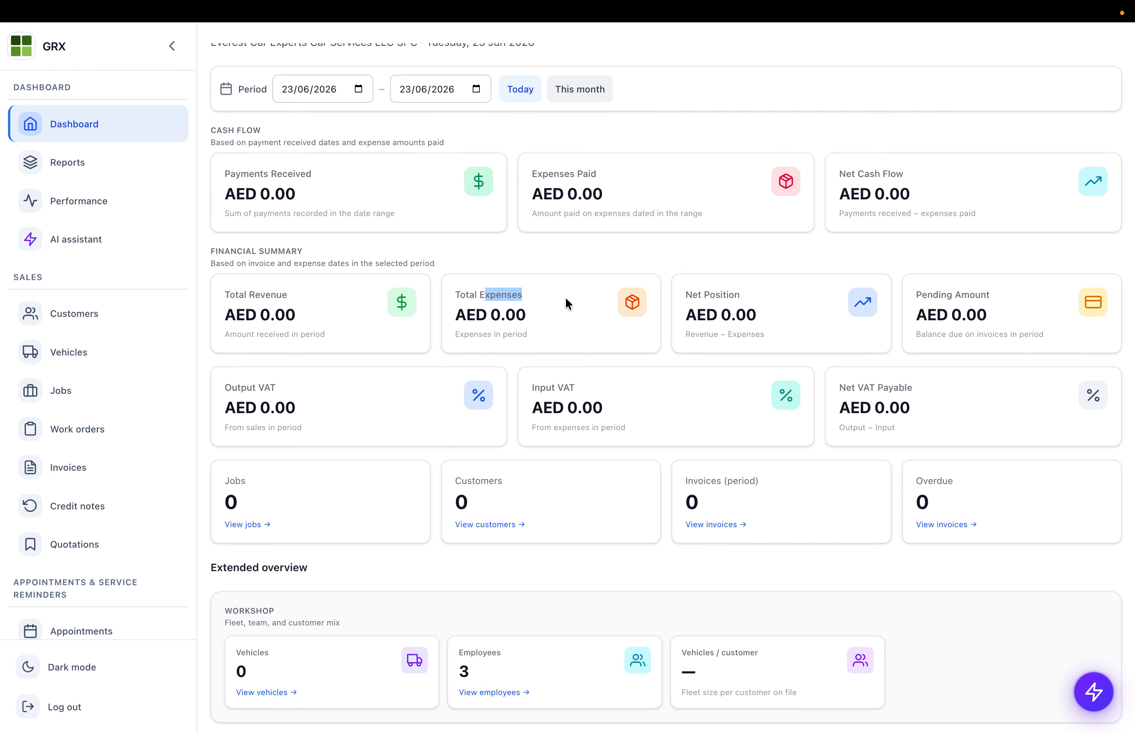
scroll(318, 267, "up", 2)
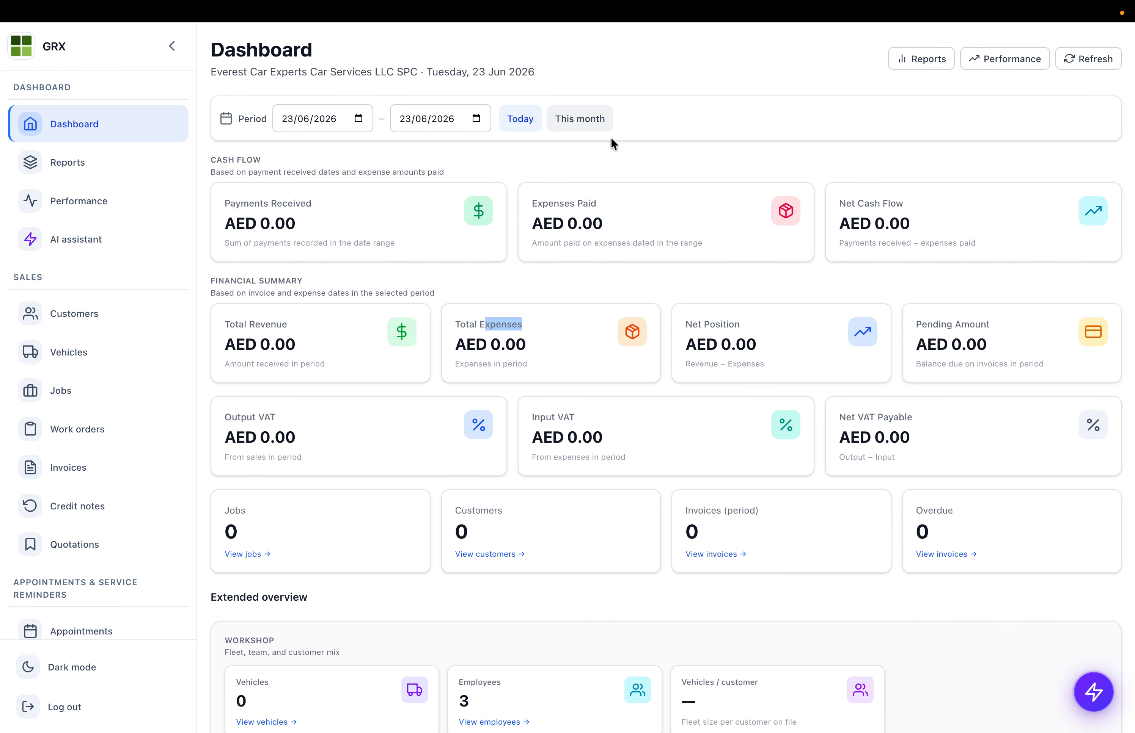
- Set the dashboard period to This month (01/06/2026–23/06/2026) and review revenue, expenses and jobs
left_click(587, 120)
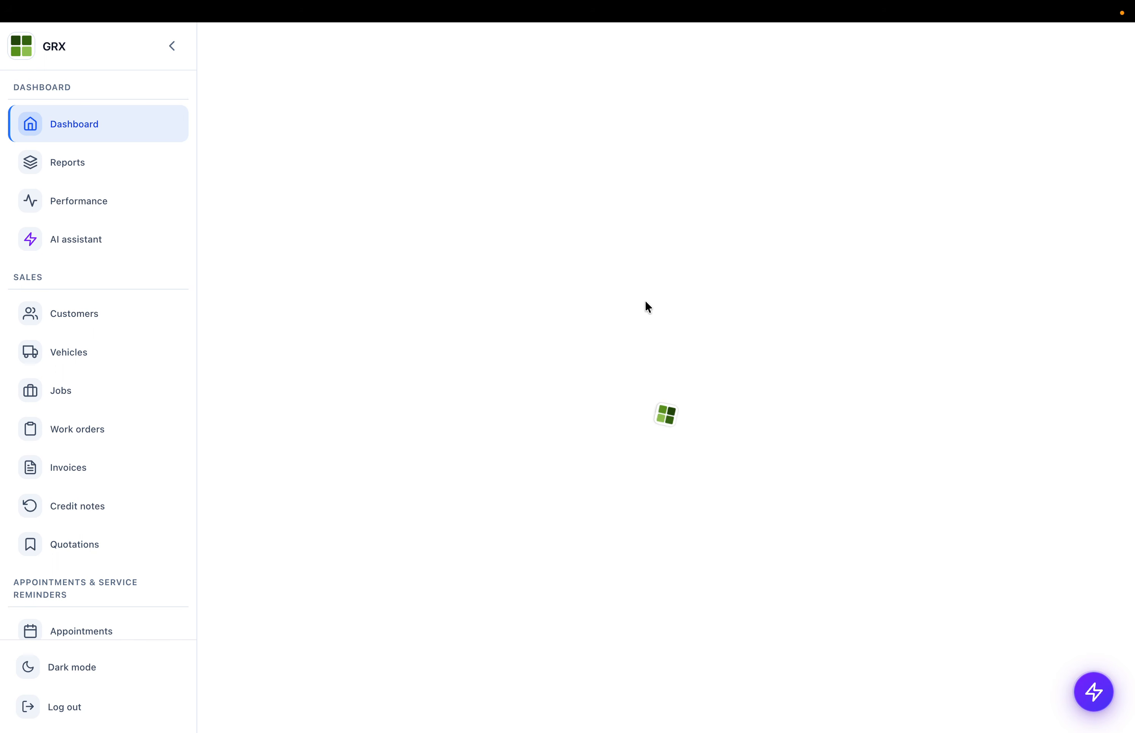
left_click_drag(236, 364, 885, 460)
left_click(785, 310)
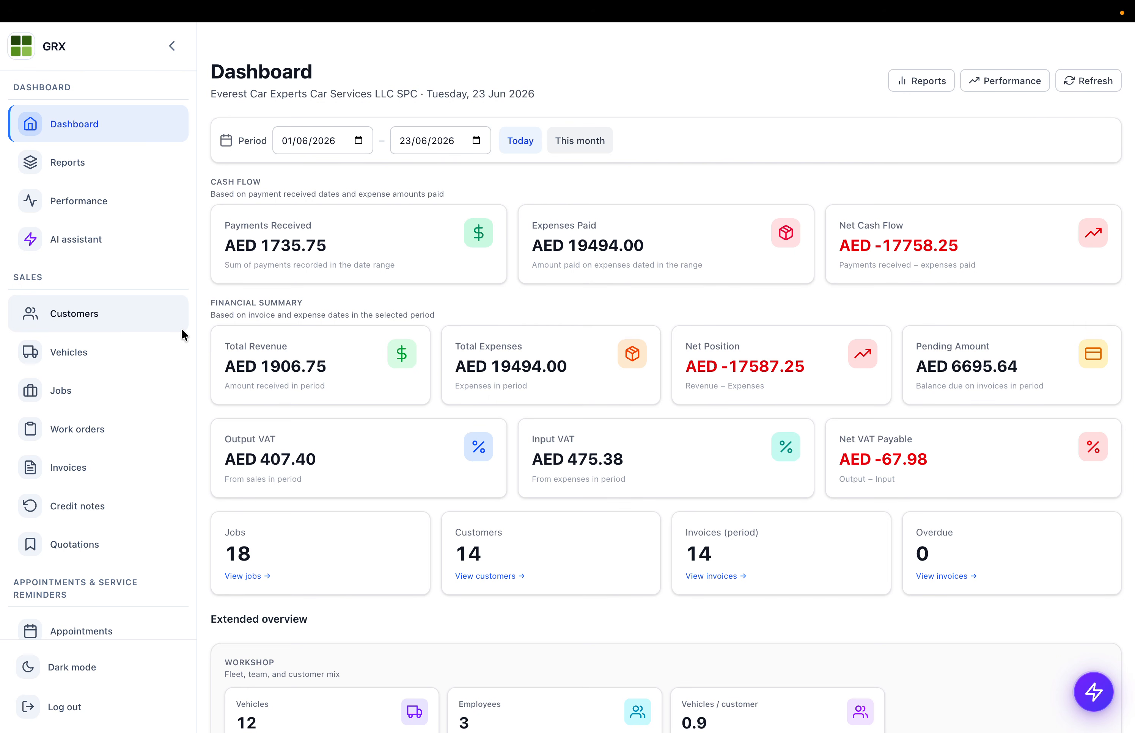
scroll(181, 328, "down", 1)
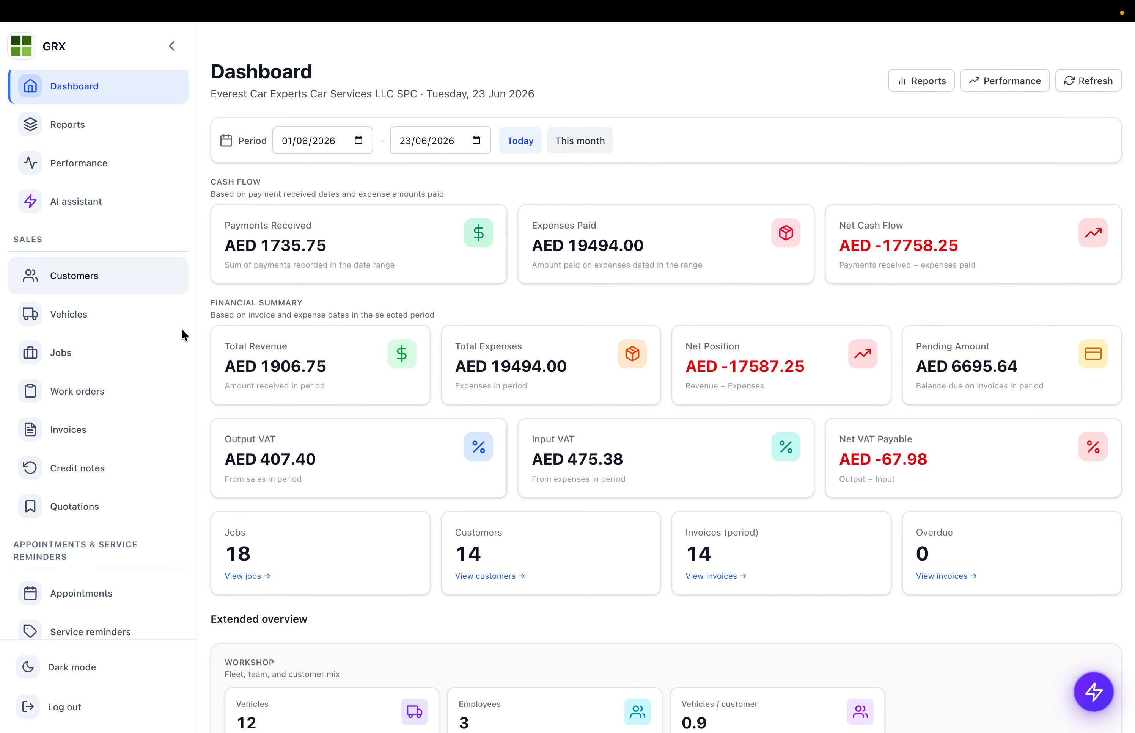
scroll(128, 353, "down", 2)
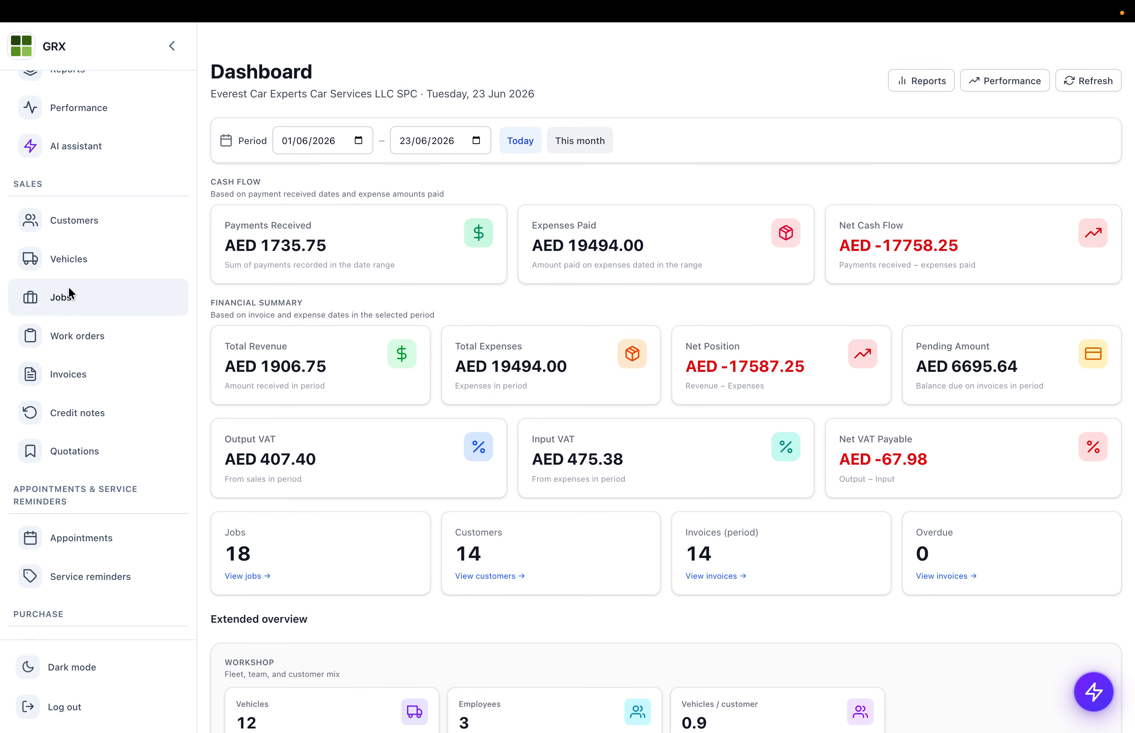
- Start a new standalone quotation, then discard the new-customer form without saving
left_click(81, 444)
left_click(724, 110)
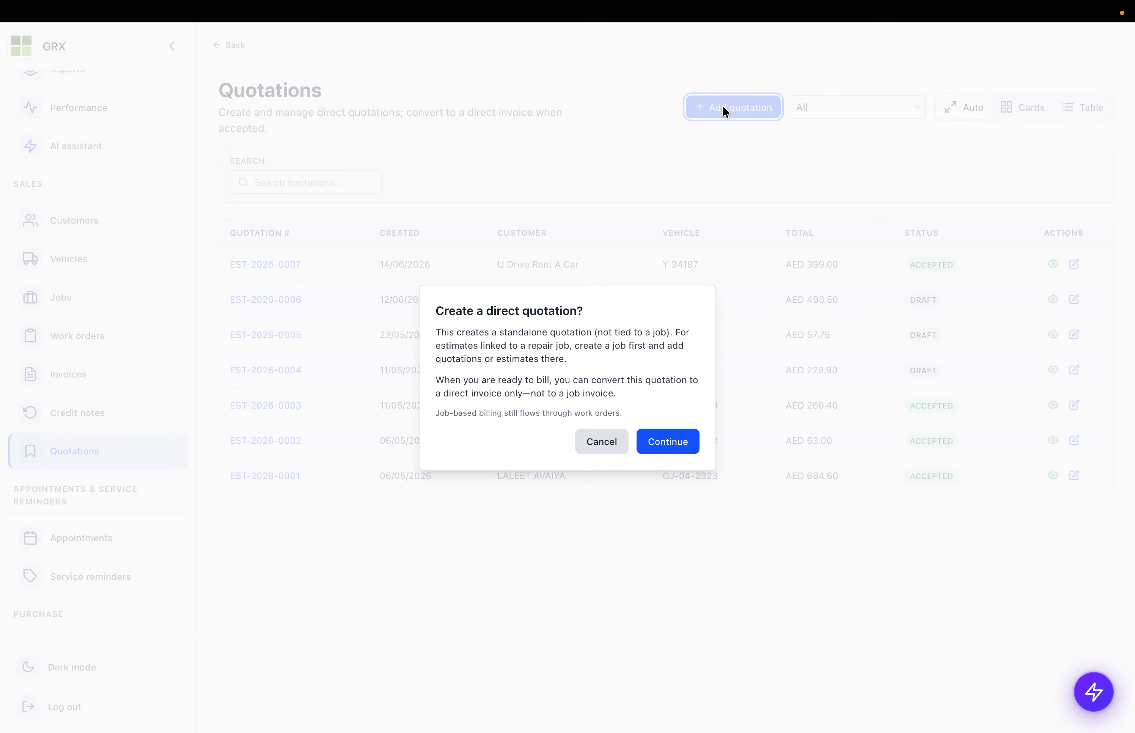
left_click(682, 448)
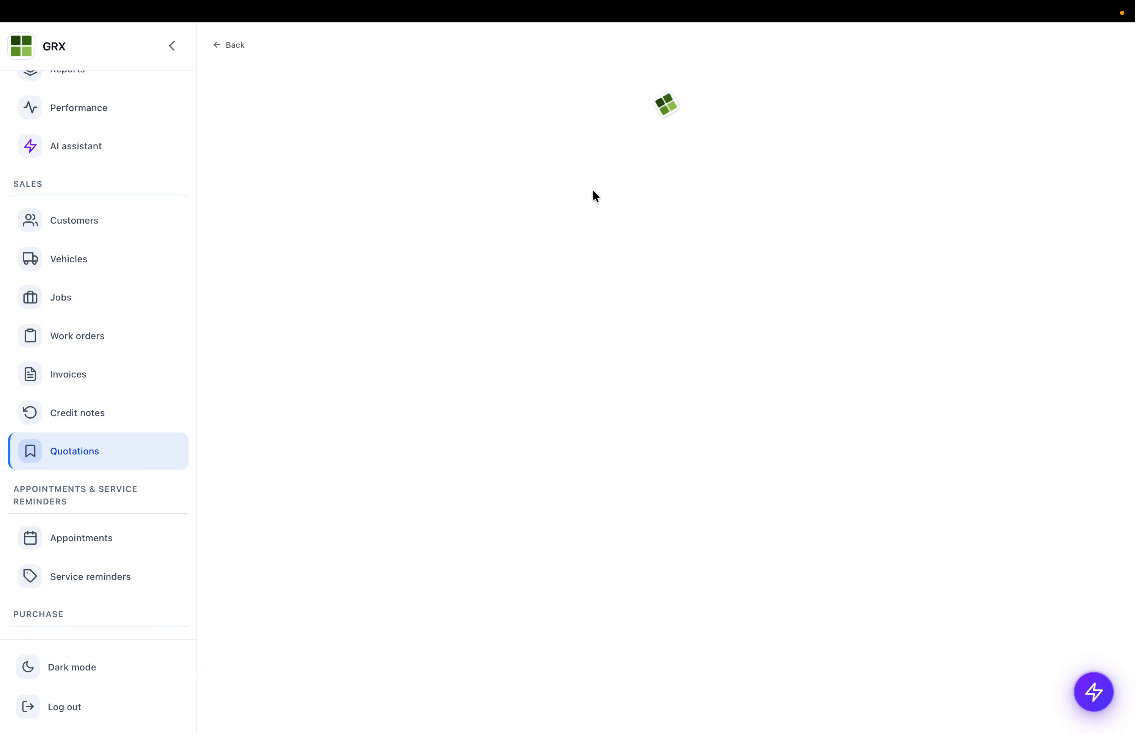
left_click(254, 175)
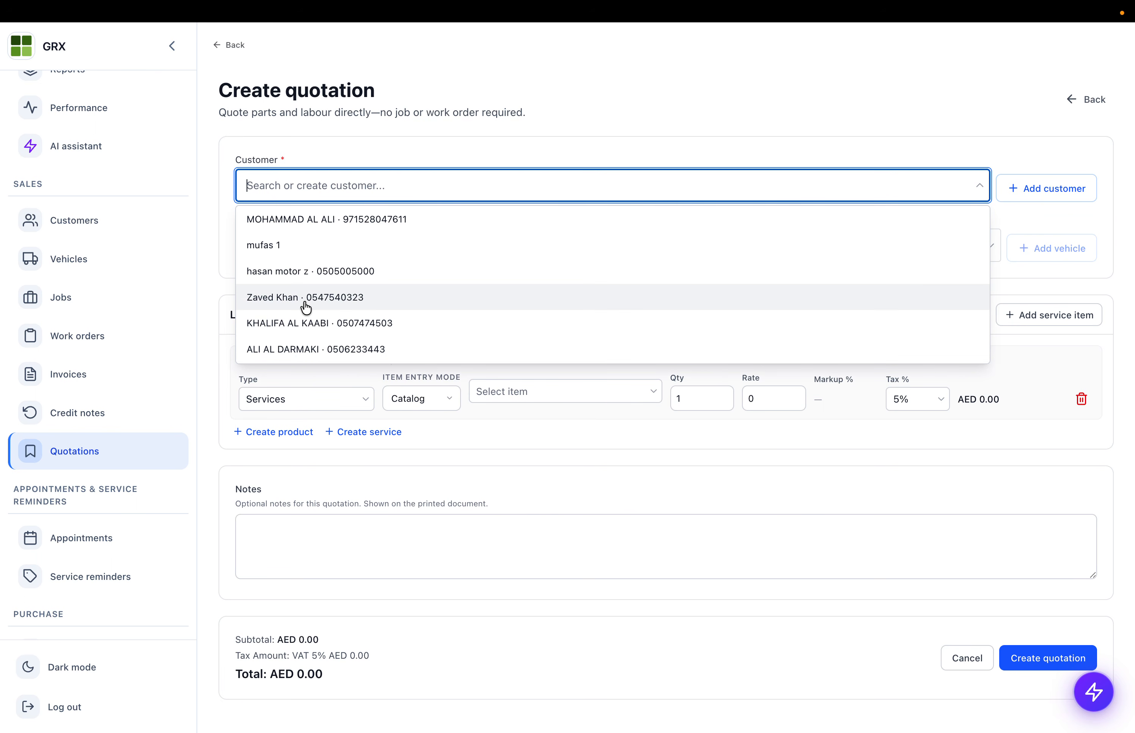
left_click(1062, 189)
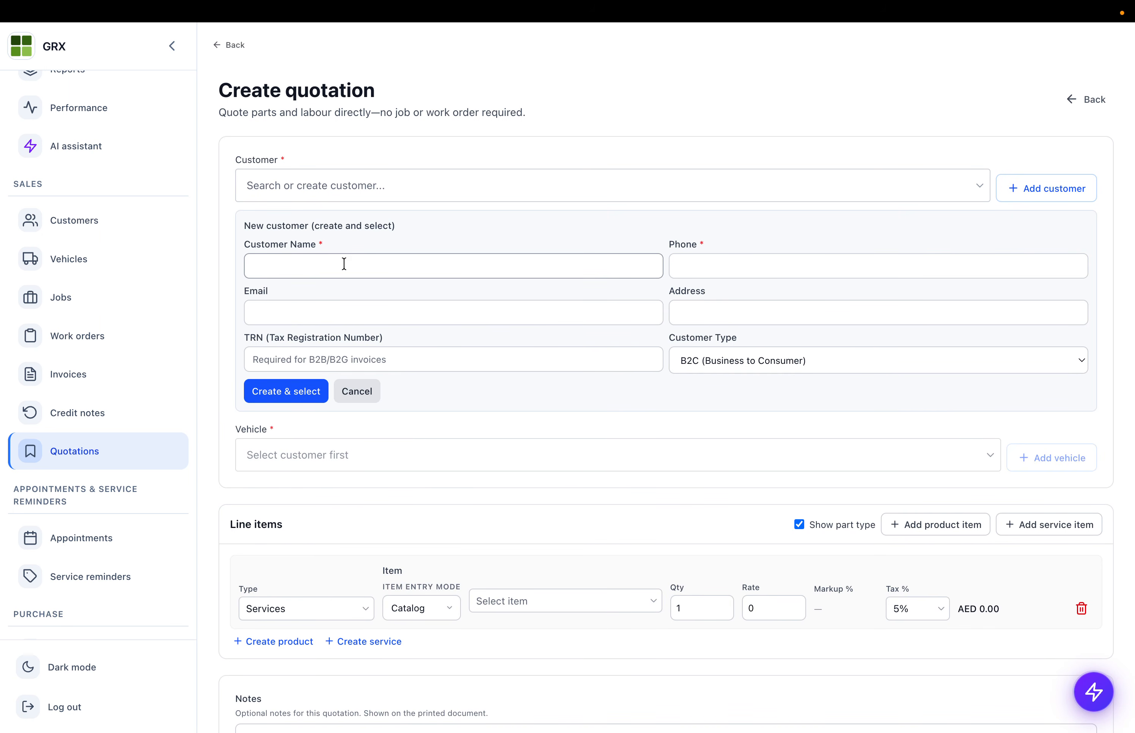
left_click(358, 391)
- Choose the existing customer for the quotation and cancel the new-vehicle form
left_click(327, 190)
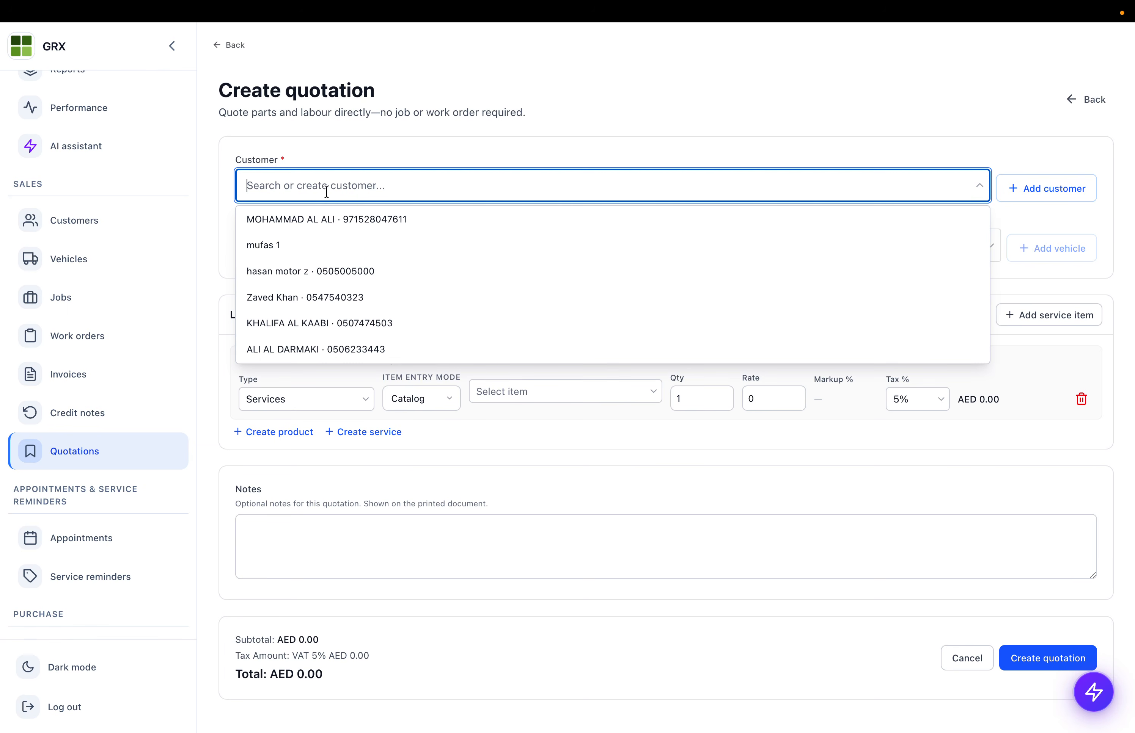
left_click(313, 220)
left_click(306, 245)
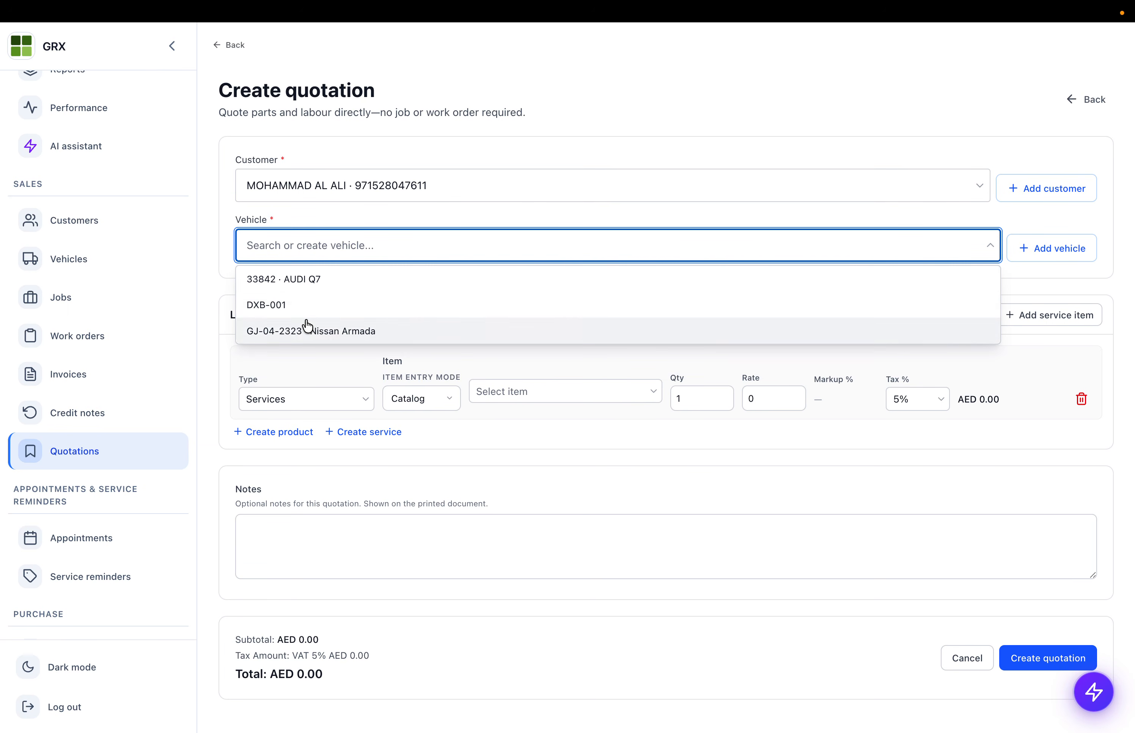
left_click(1050, 254)
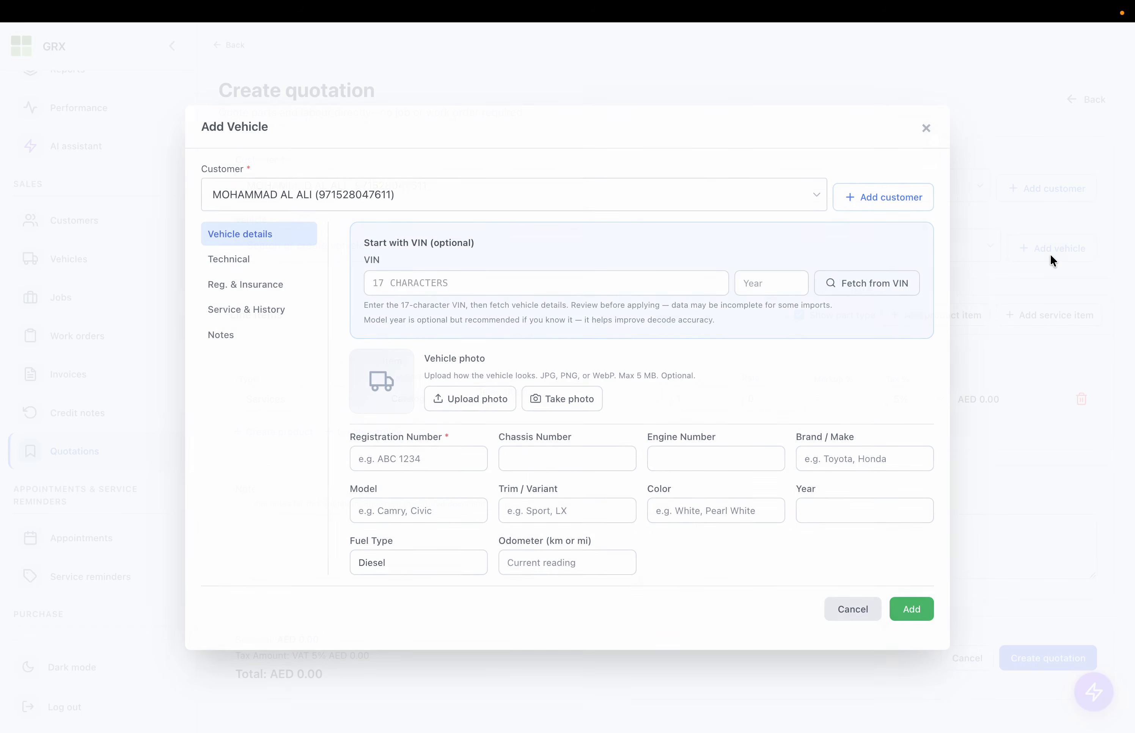
left_click(415, 285)
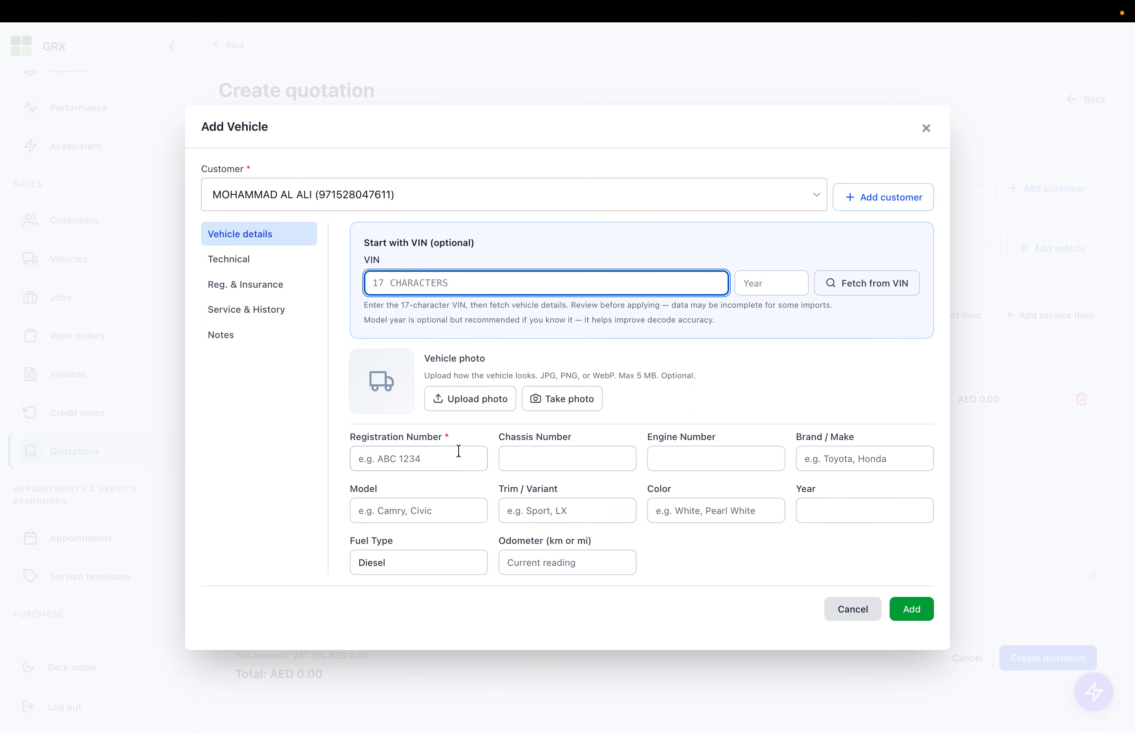
left_click(833, 604)
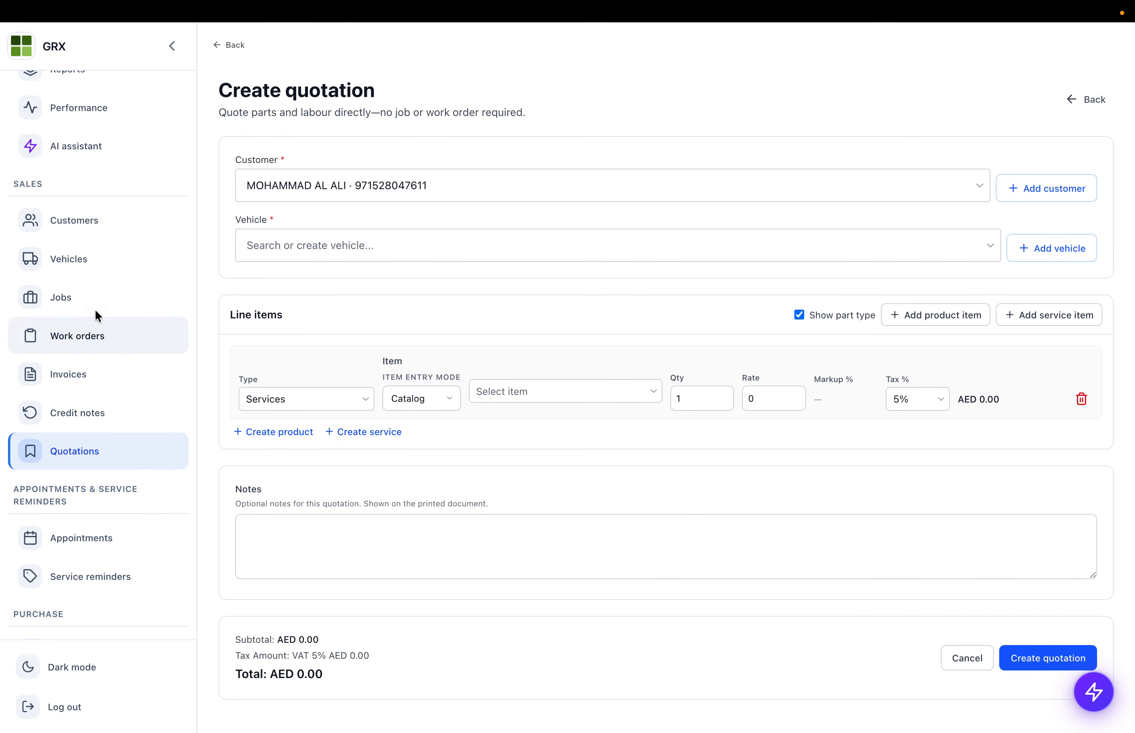
- Copy the Hummer EV Pickup's chassis number and start a direct quotation for the customer
left_click(70, 255)
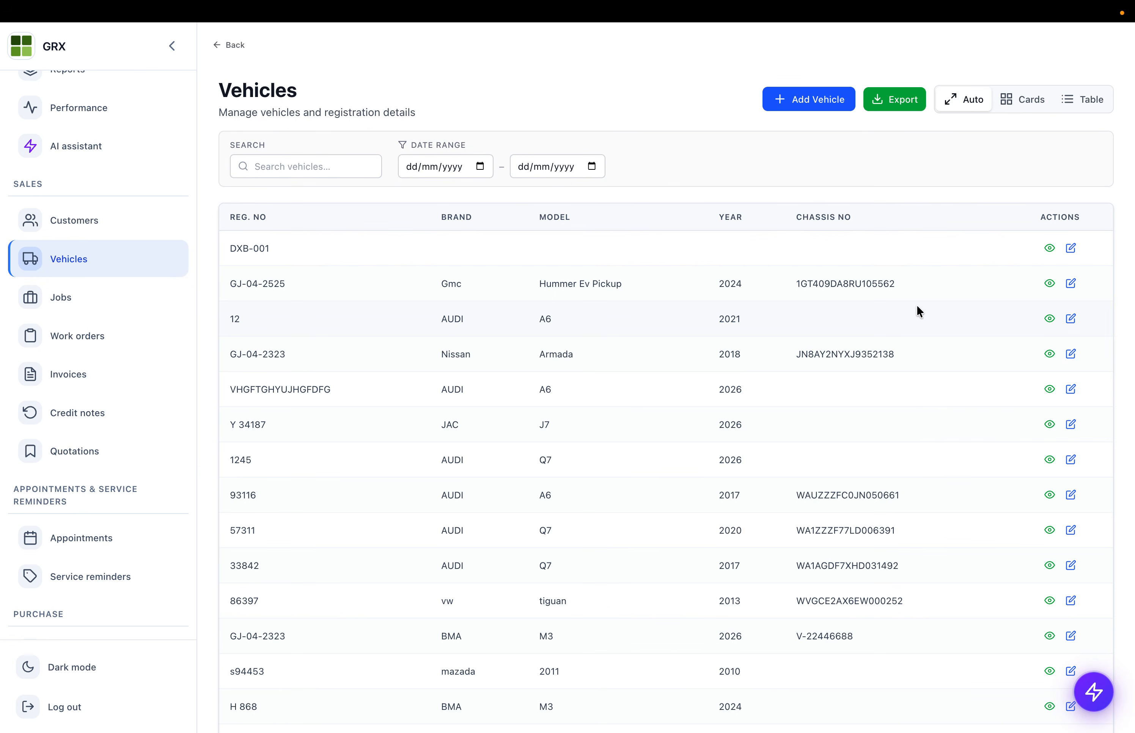
double_click(866, 283)
key("ctrl+c")
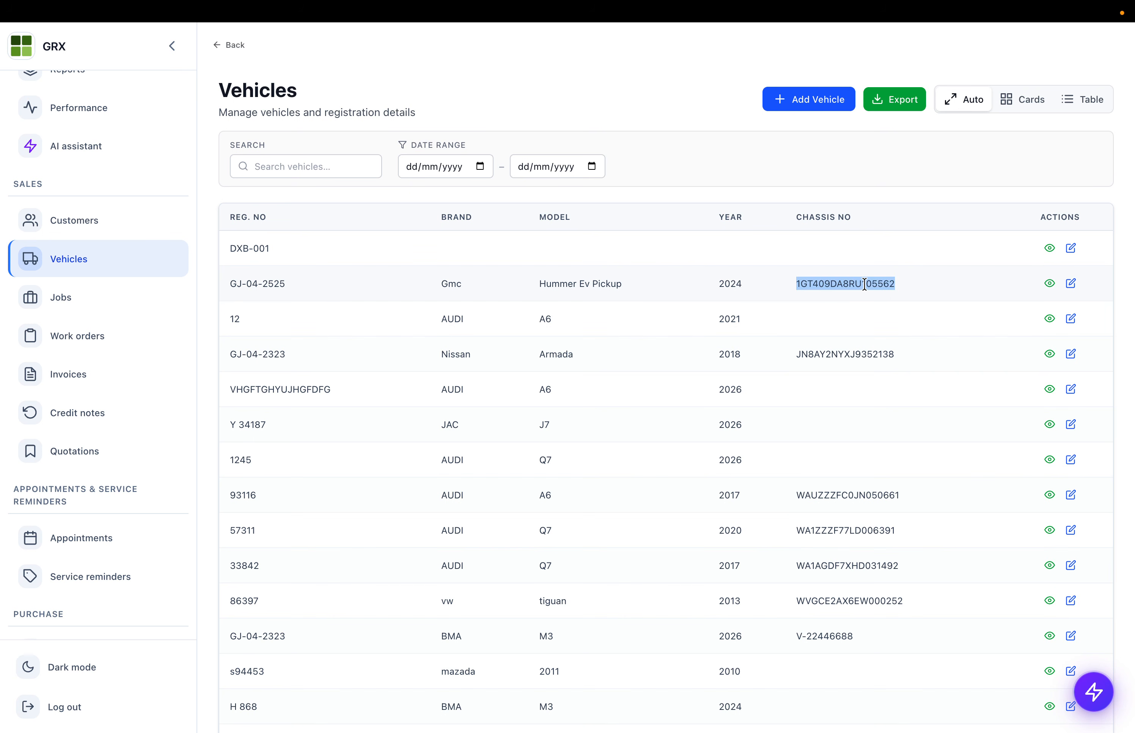
left_click(71, 446)
left_click(732, 107)
left_click(650, 441)
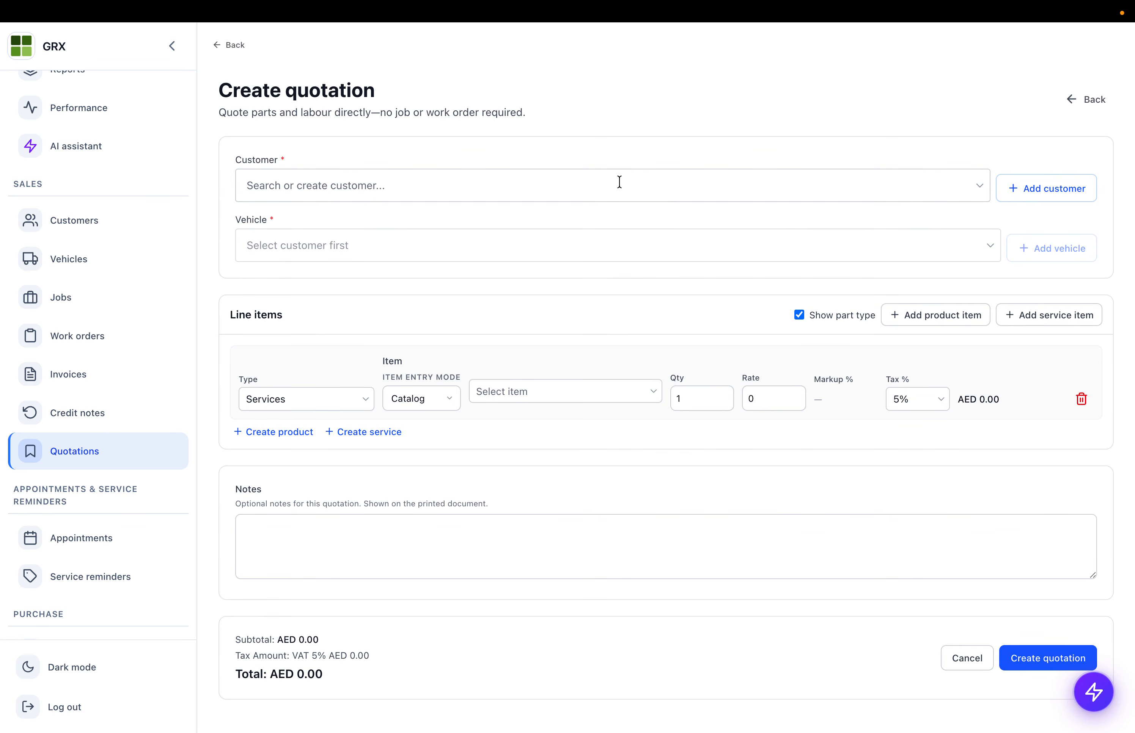
left_click(602, 187)
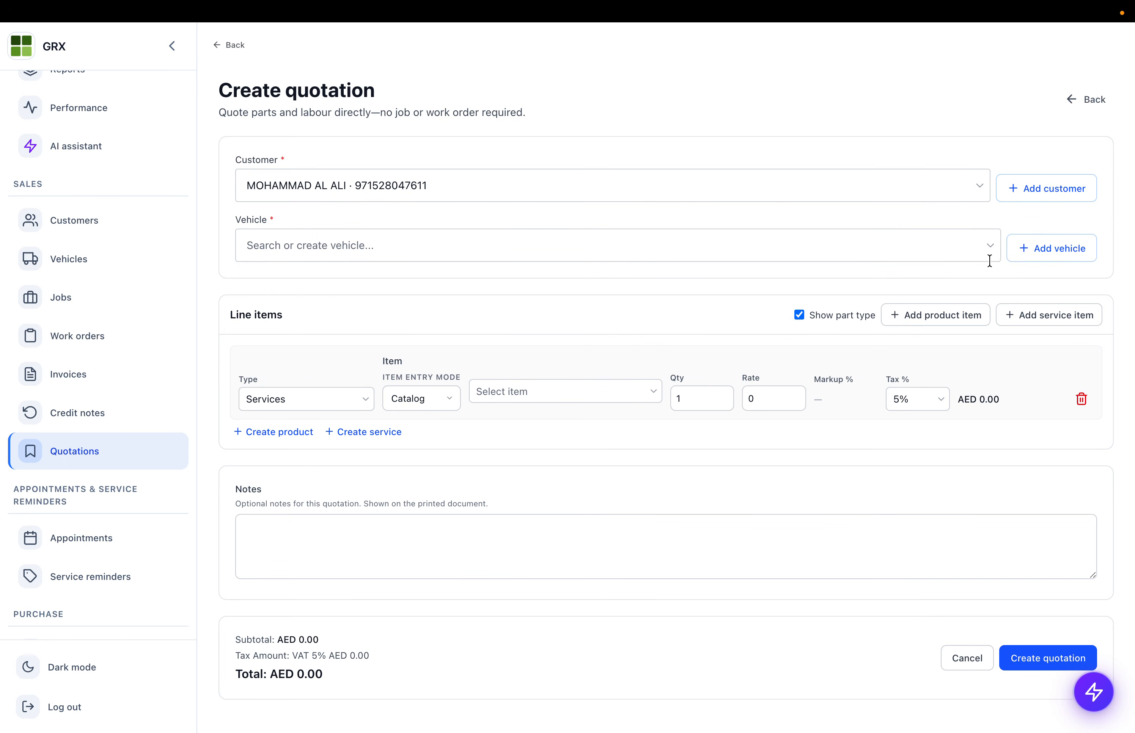
- Add a vehicle by pasting the VIN, fetching its decoded details, and applying them
left_click(1048, 251)
left_click(391, 285)
key("ctrl+v")
left_click(842, 282)
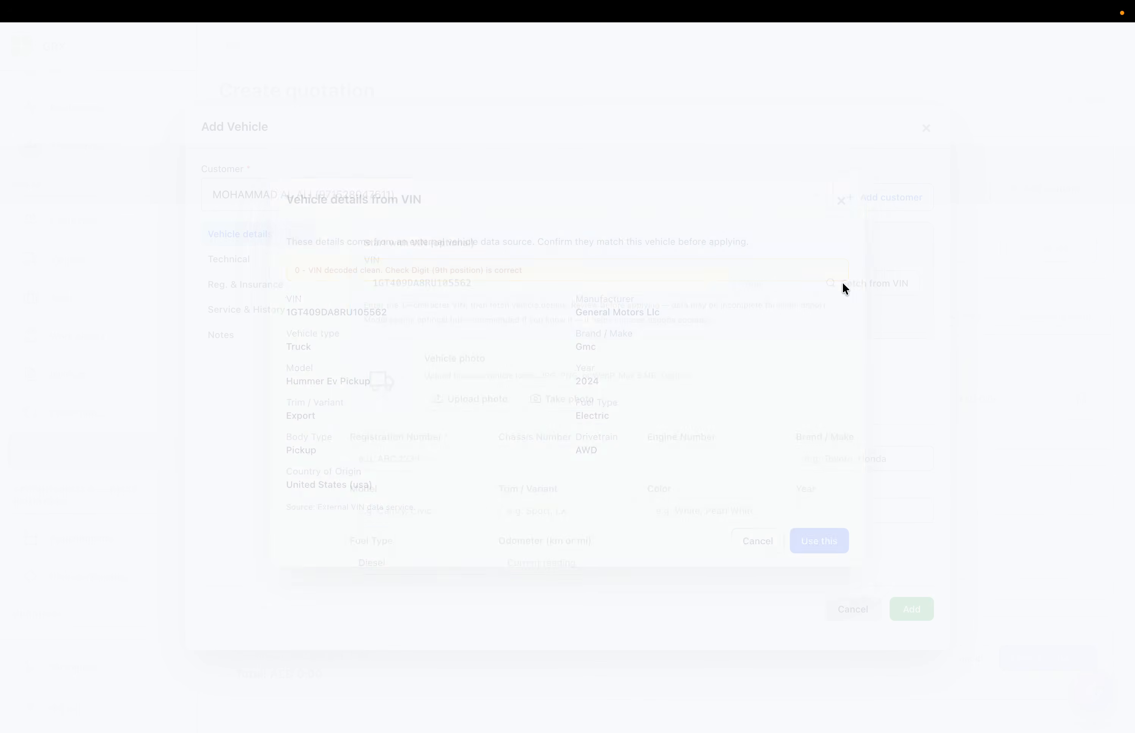
left_click_drag(291, 298, 544, 531)
left_click(289, 365)
double_click(305, 408)
double_click(341, 484)
triple_click(341, 483)
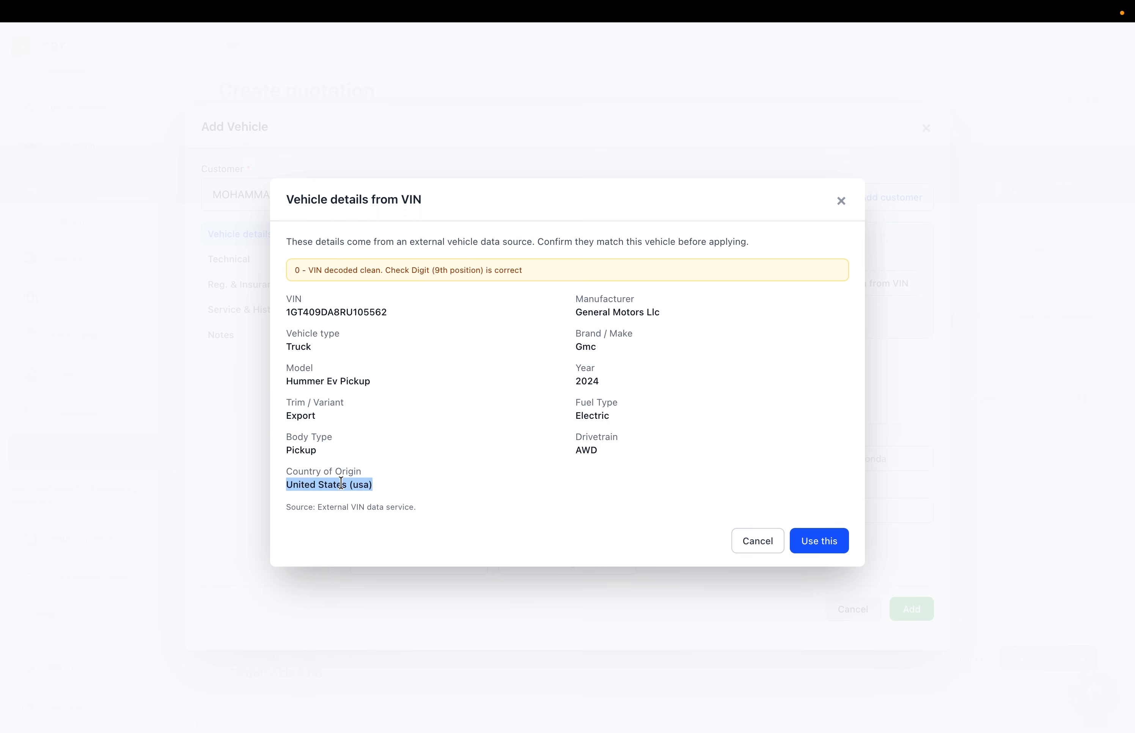
left_click(806, 545)
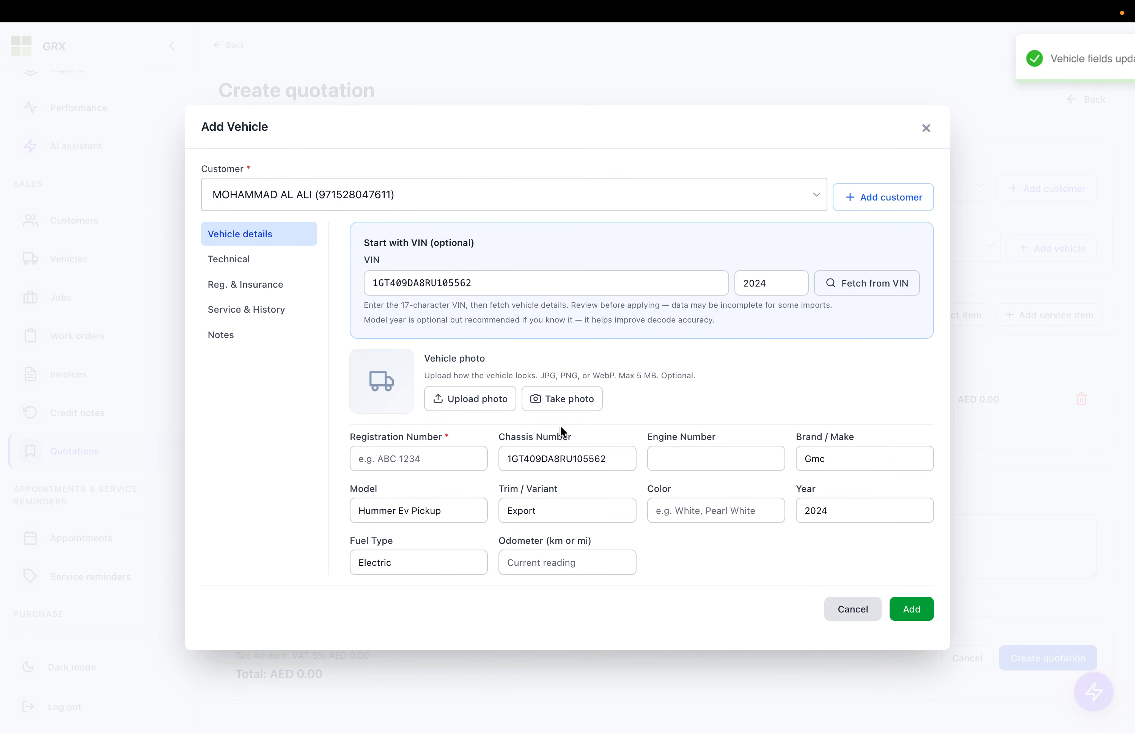
- Step through the new vehicle's Technical, Reg. & Insurance, Service & History and Notes tabs
left_click(261, 260)
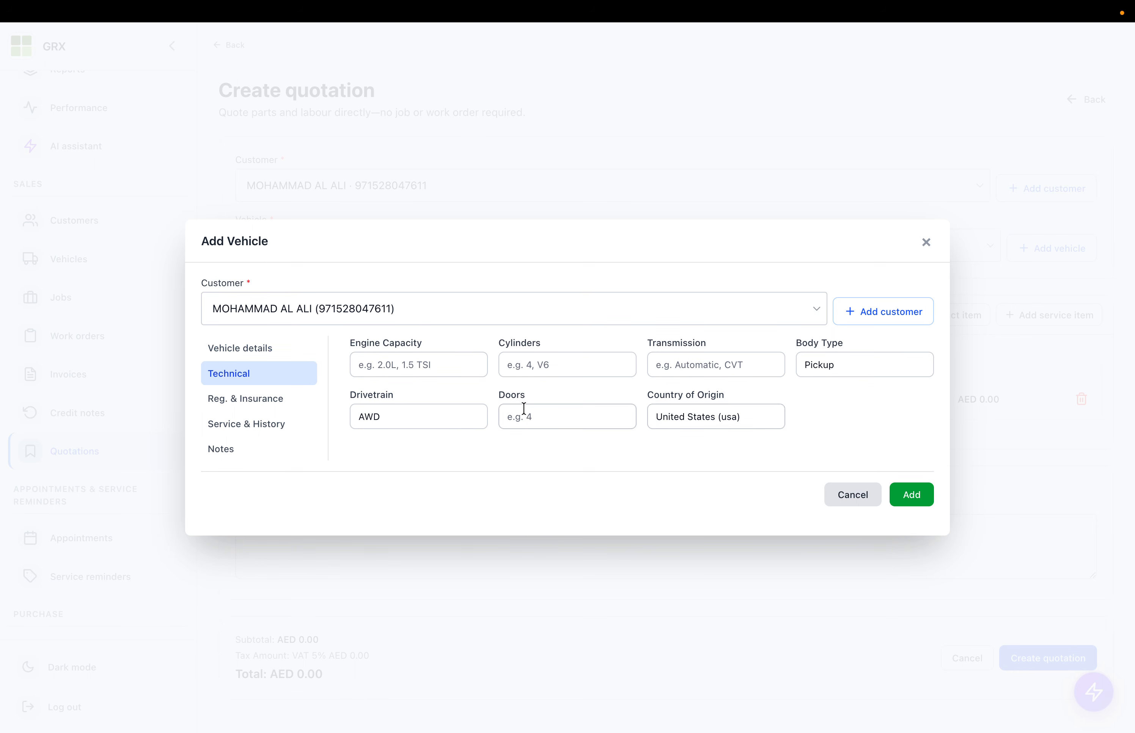
left_click(245, 401)
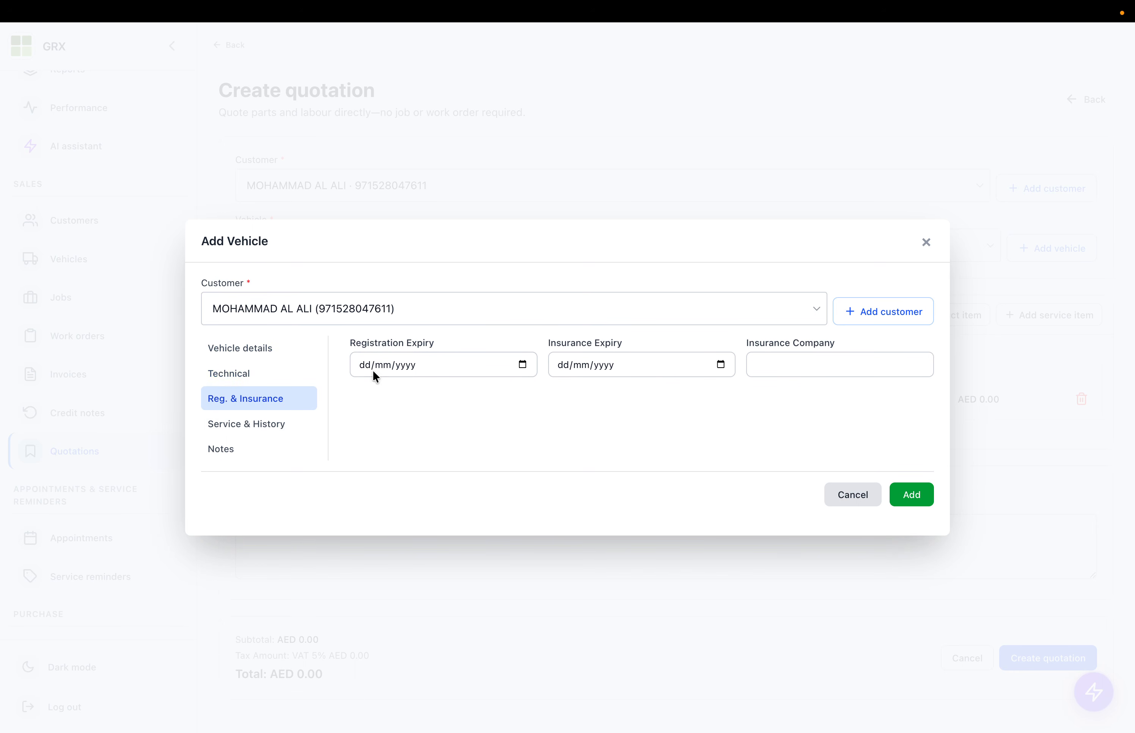
left_click(279, 425)
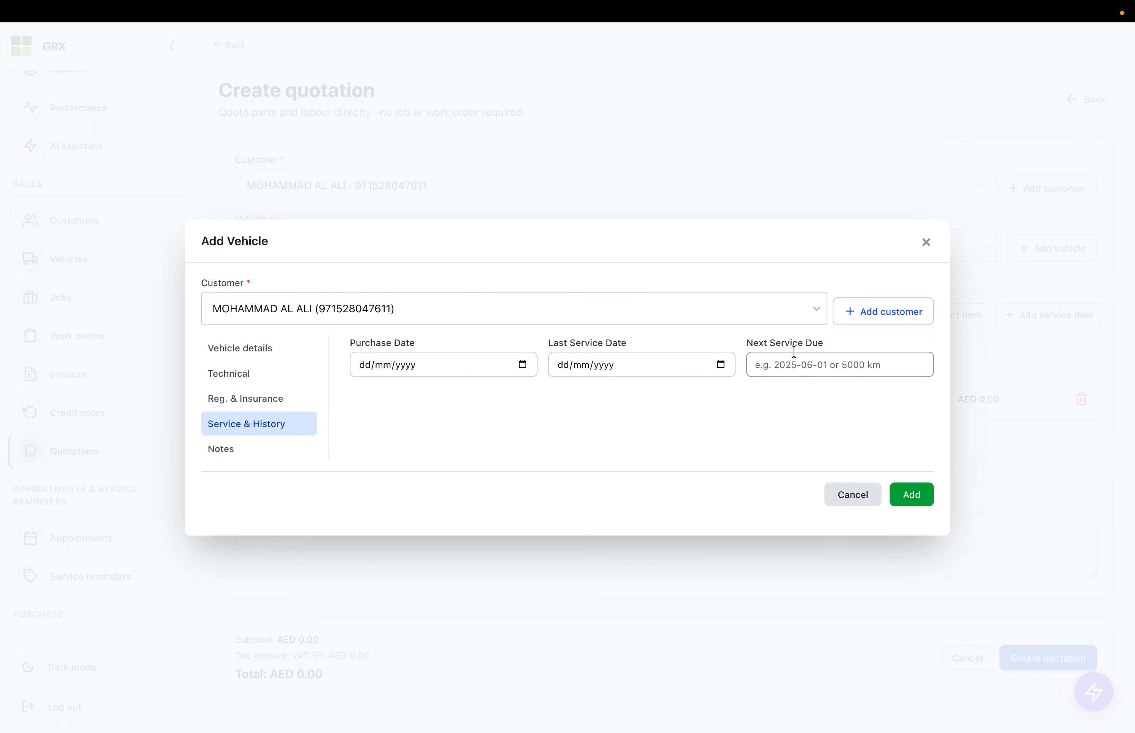
left_click(210, 450)
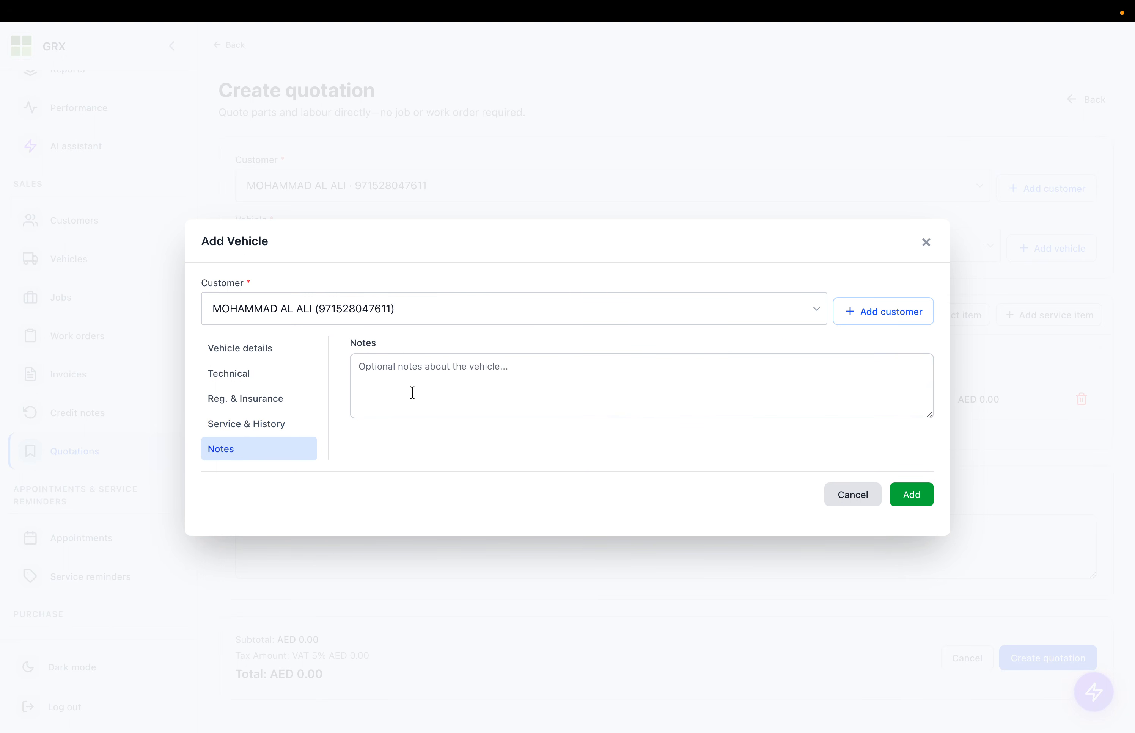
- Discard the new vehicle and attach the Nissan Armada GJ-04-2323 to the quotation
left_click(853, 494)
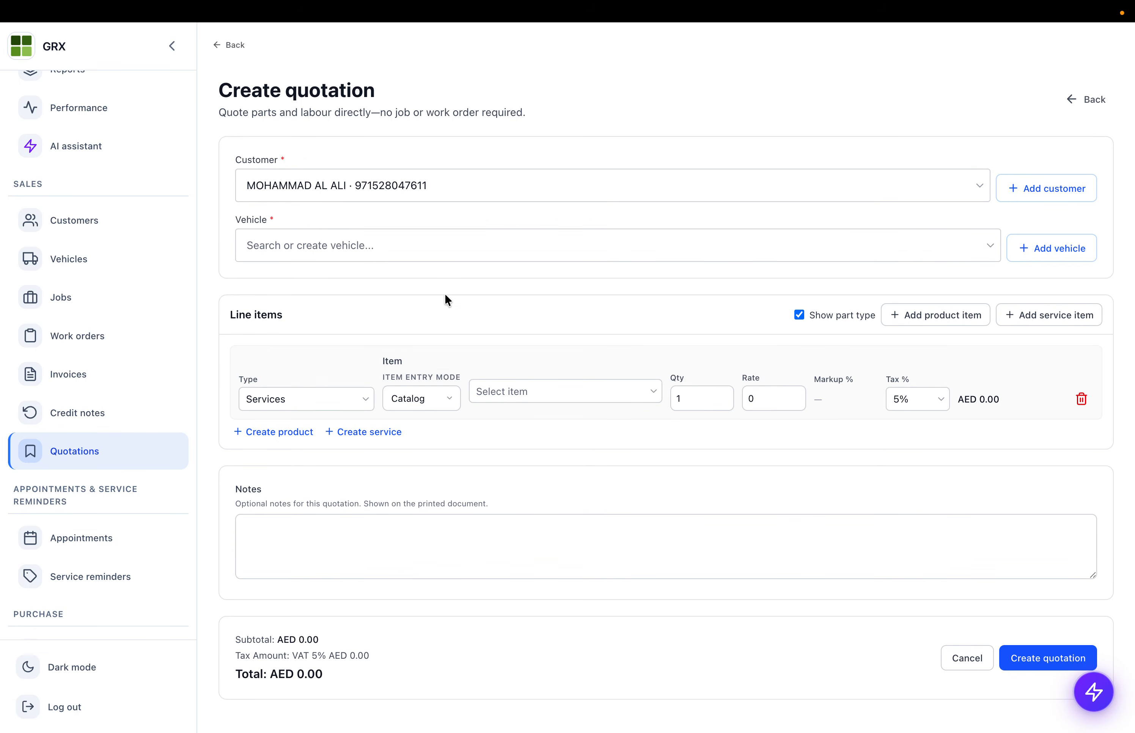
left_click(406, 245)
left_click(302, 330)
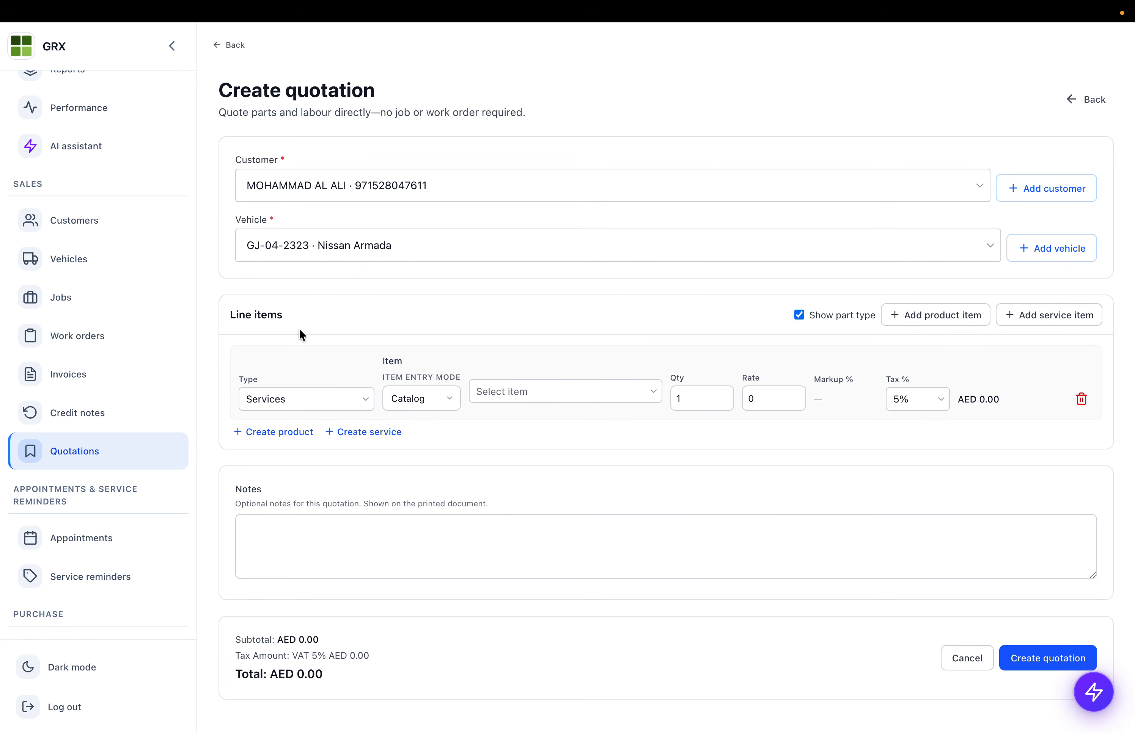
- Keep the line item's type as Services with Catalog entry mode
left_click(286, 396)
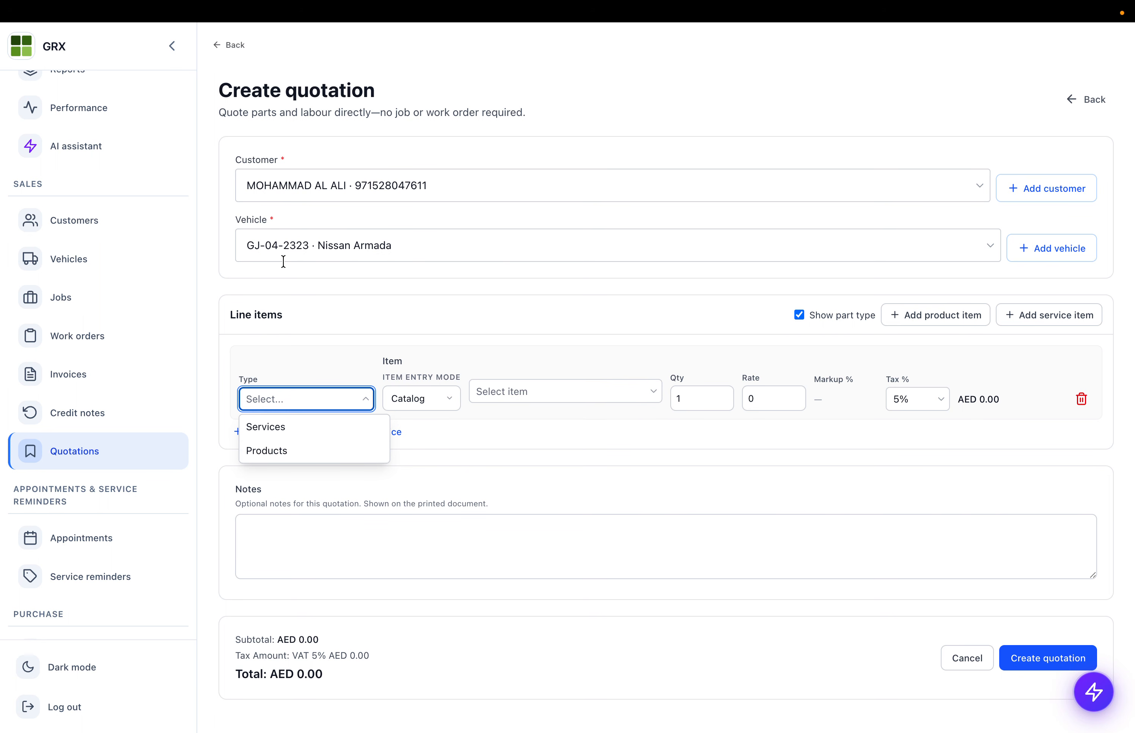
left_click(265, 428)
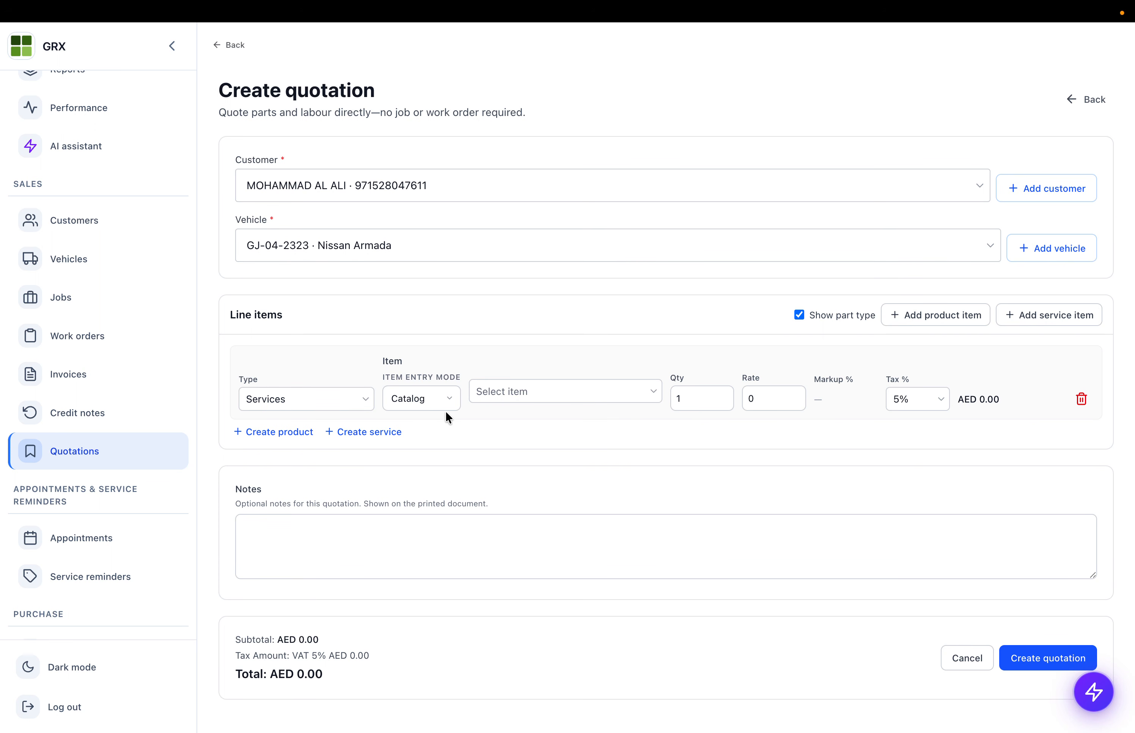
left_click(411, 406)
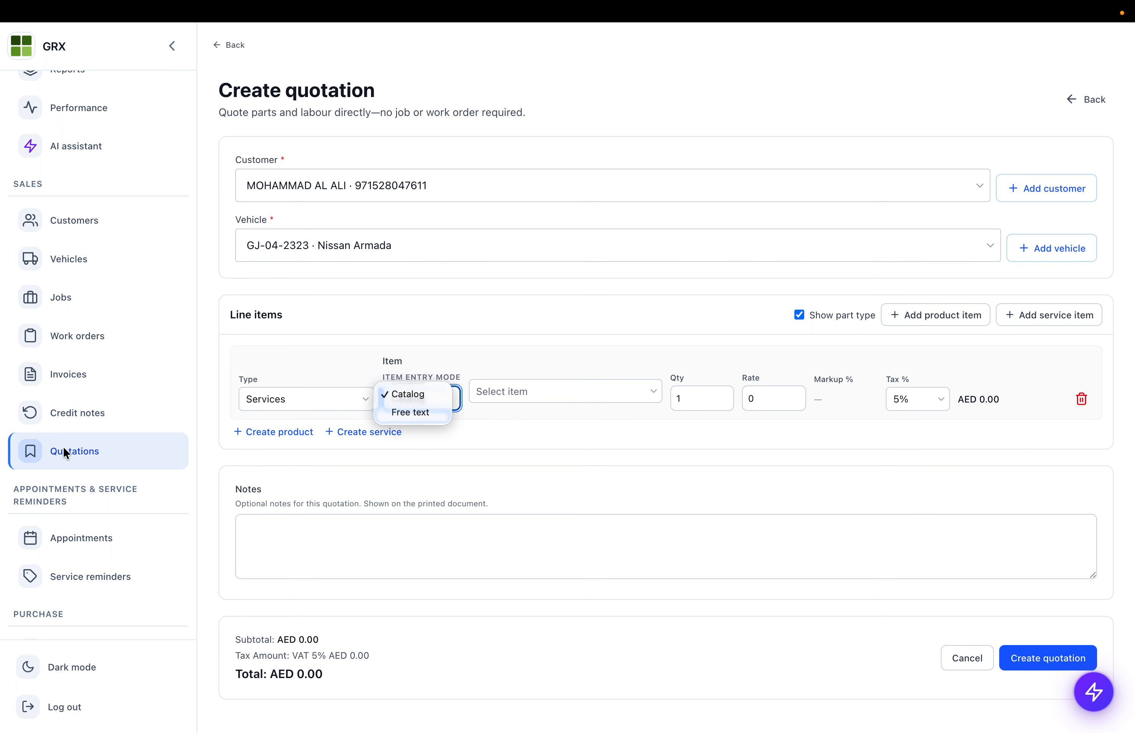
left_click(415, 394)
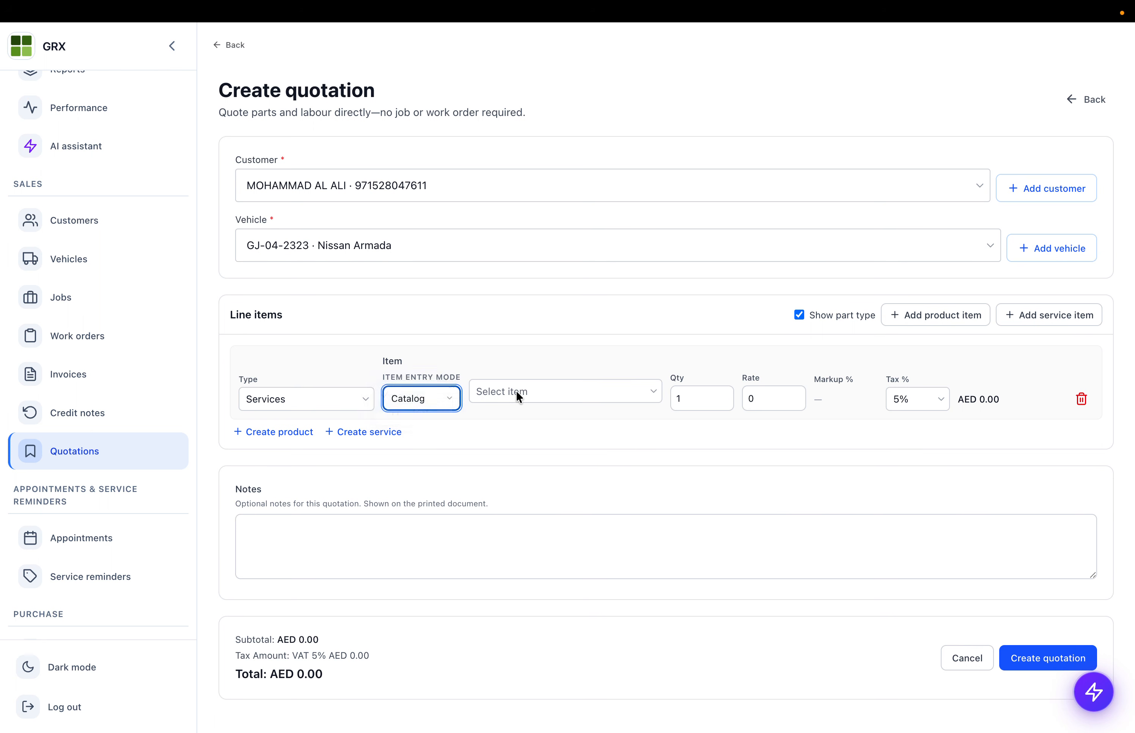
- Add a Car Wash catalog line with its rate changed from 20 to 50; cancel the new-product form
left_click(478, 395)
scroll(494, 458, "down", 5)
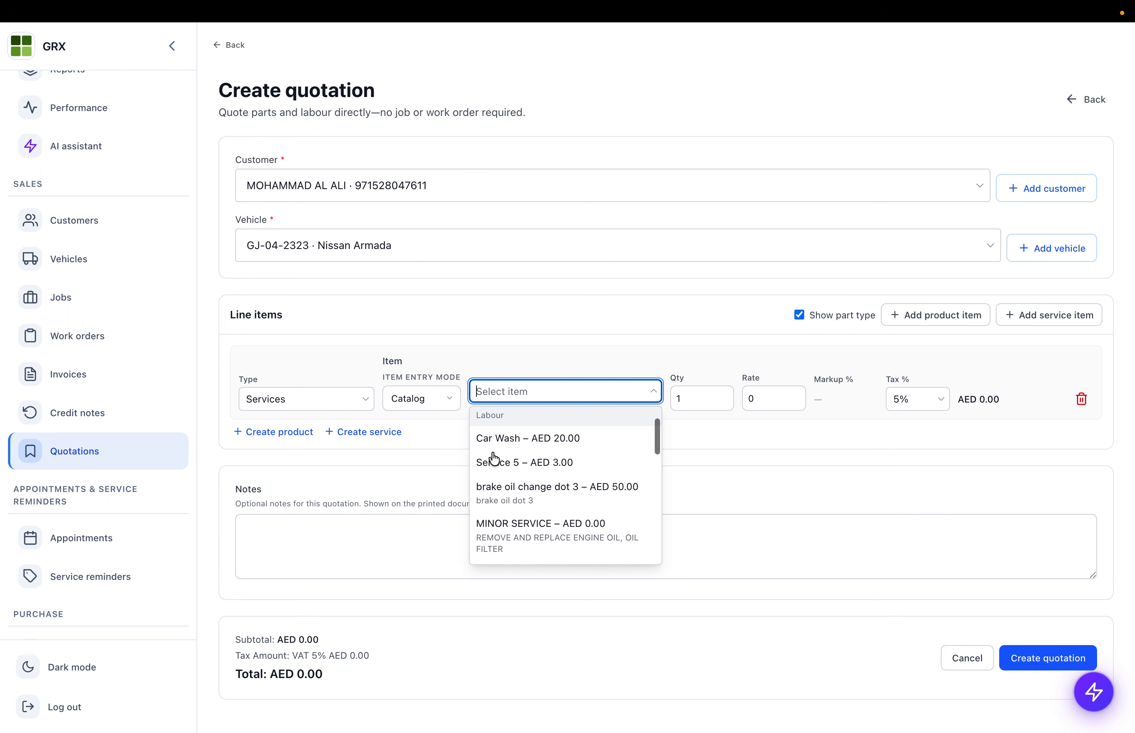
scroll(493, 459, "up", 3)
scroll(494, 459, "up", 2)
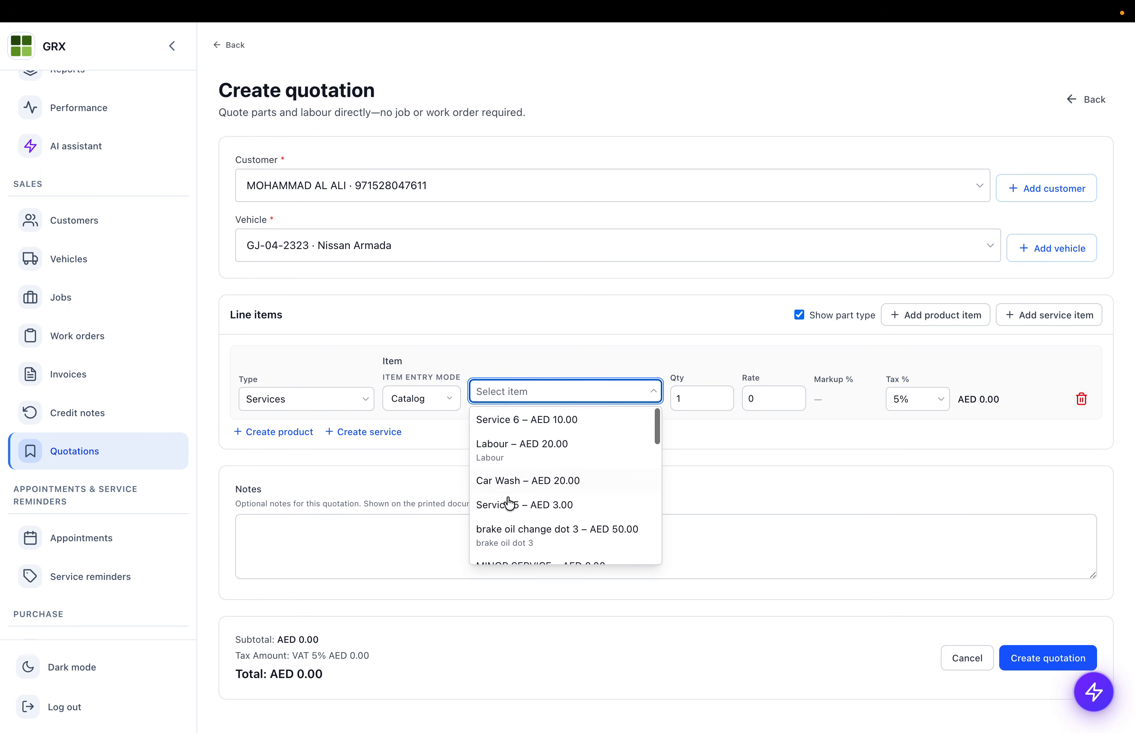
left_click(524, 481)
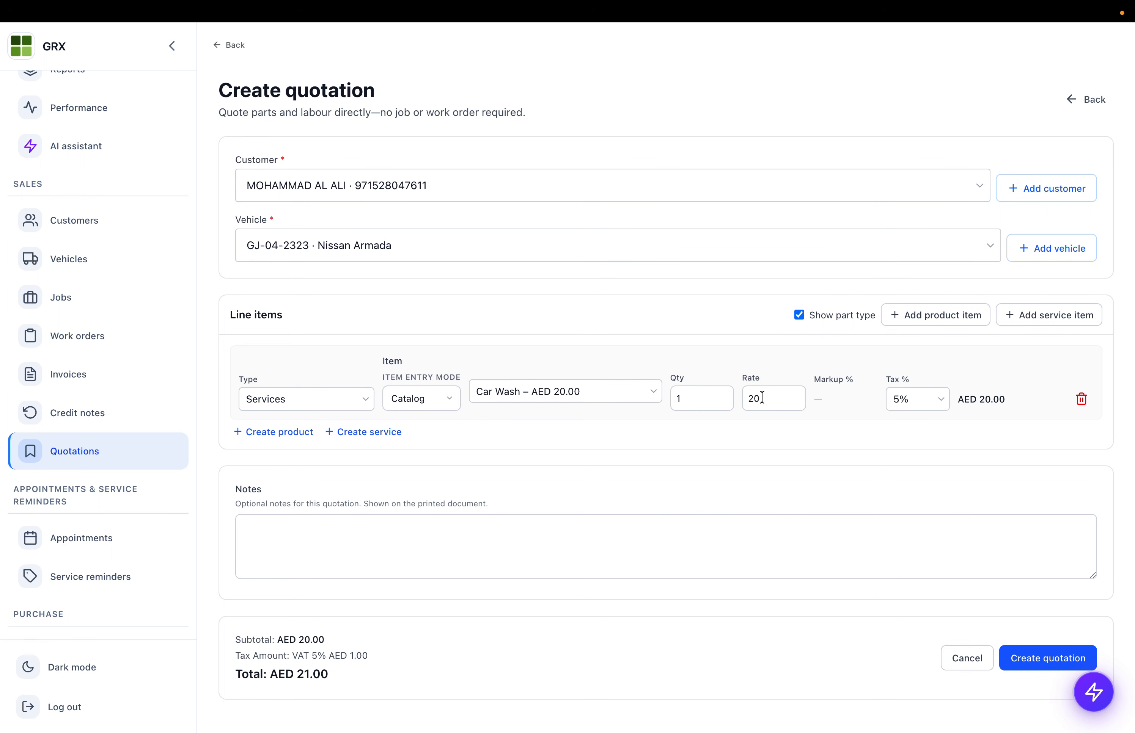
scroll(43, 477, "down", 10)
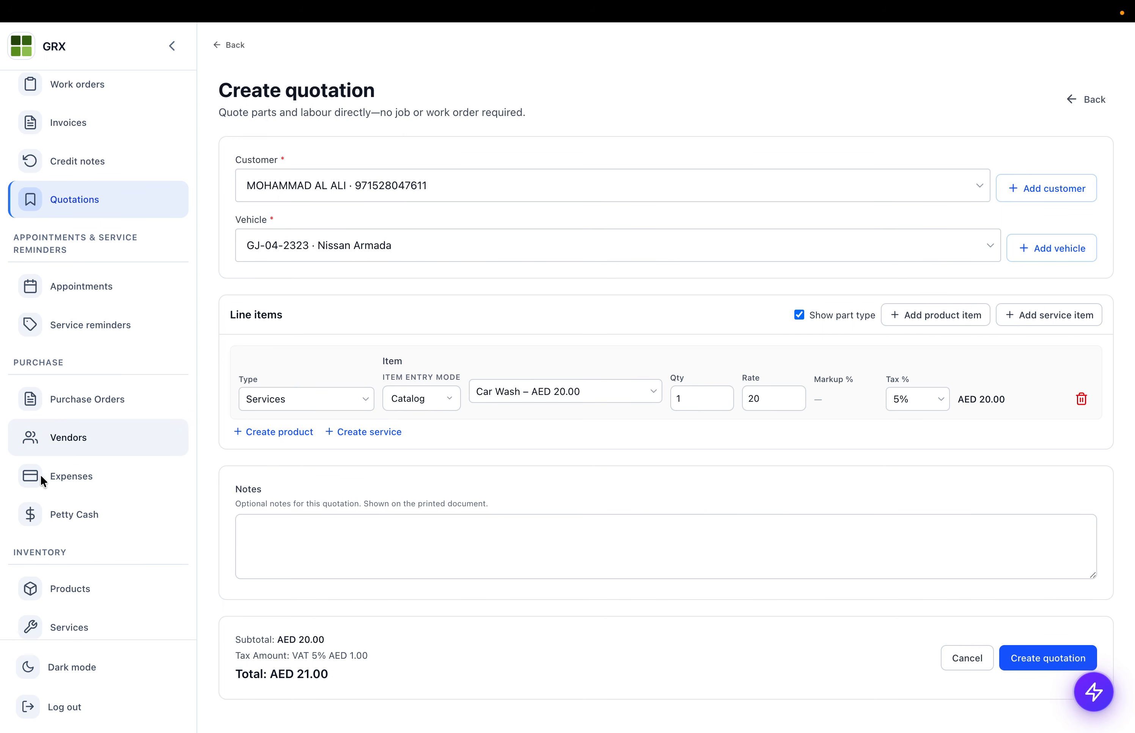
left_click(773, 400)
double_click(773, 400)
type("50")
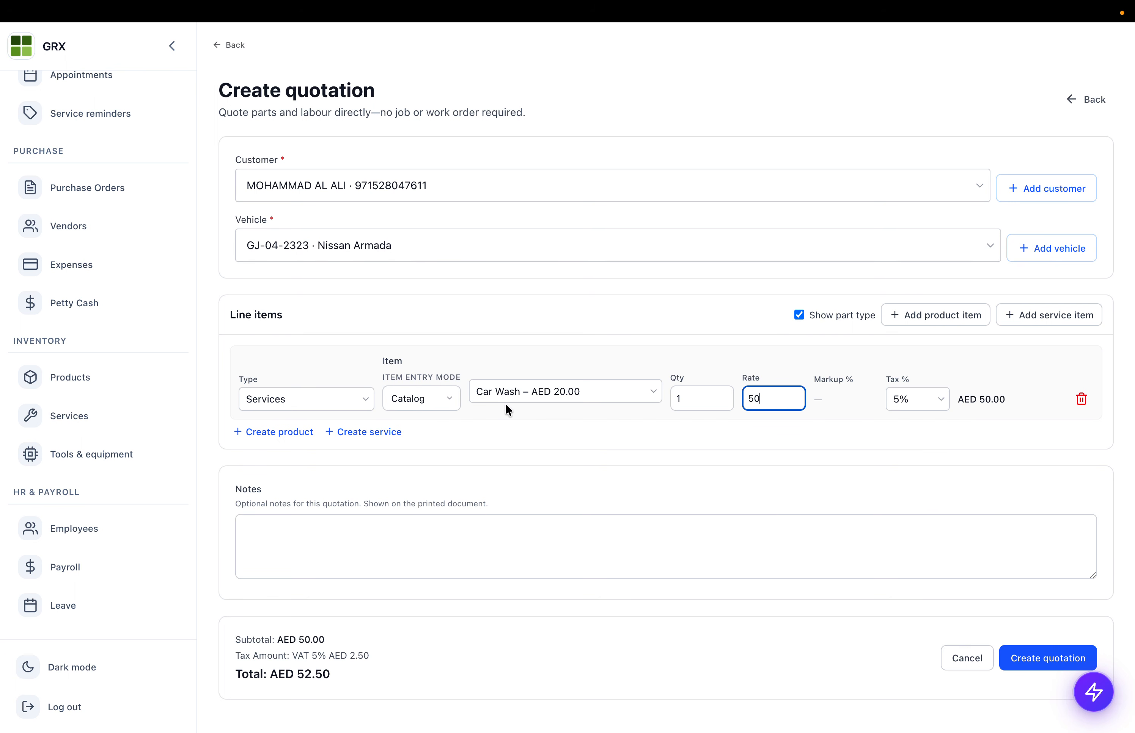
left_click(305, 367)
left_click(269, 436)
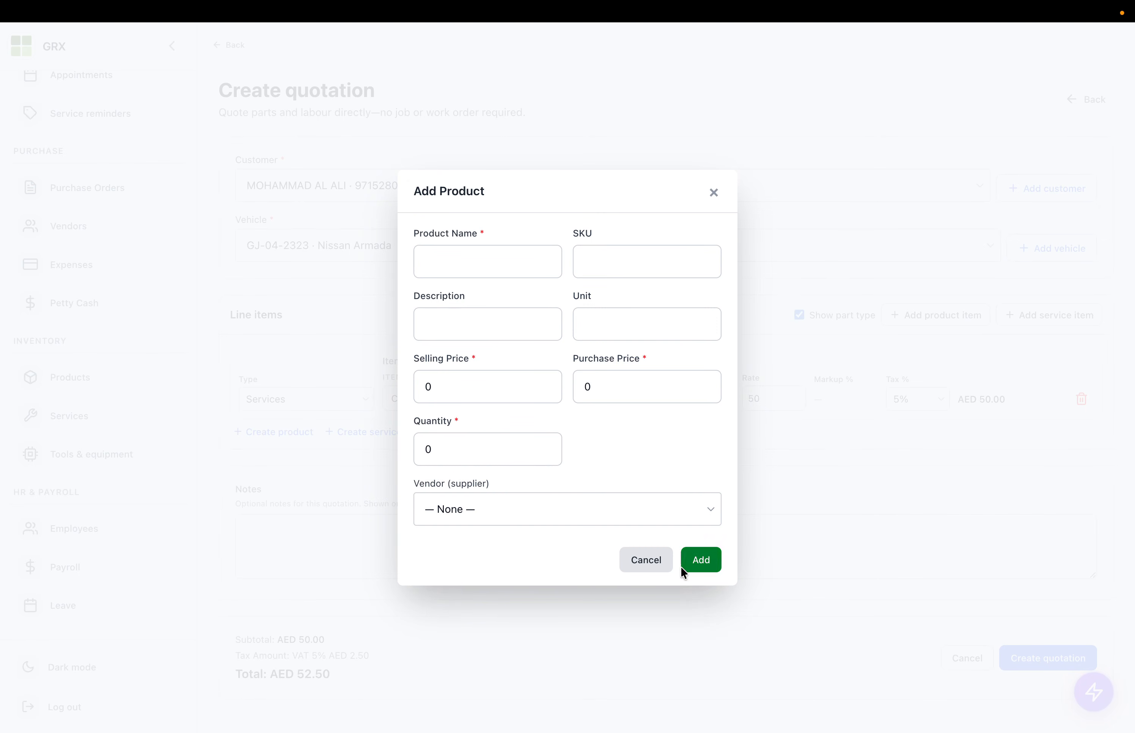
left_click(655, 562)
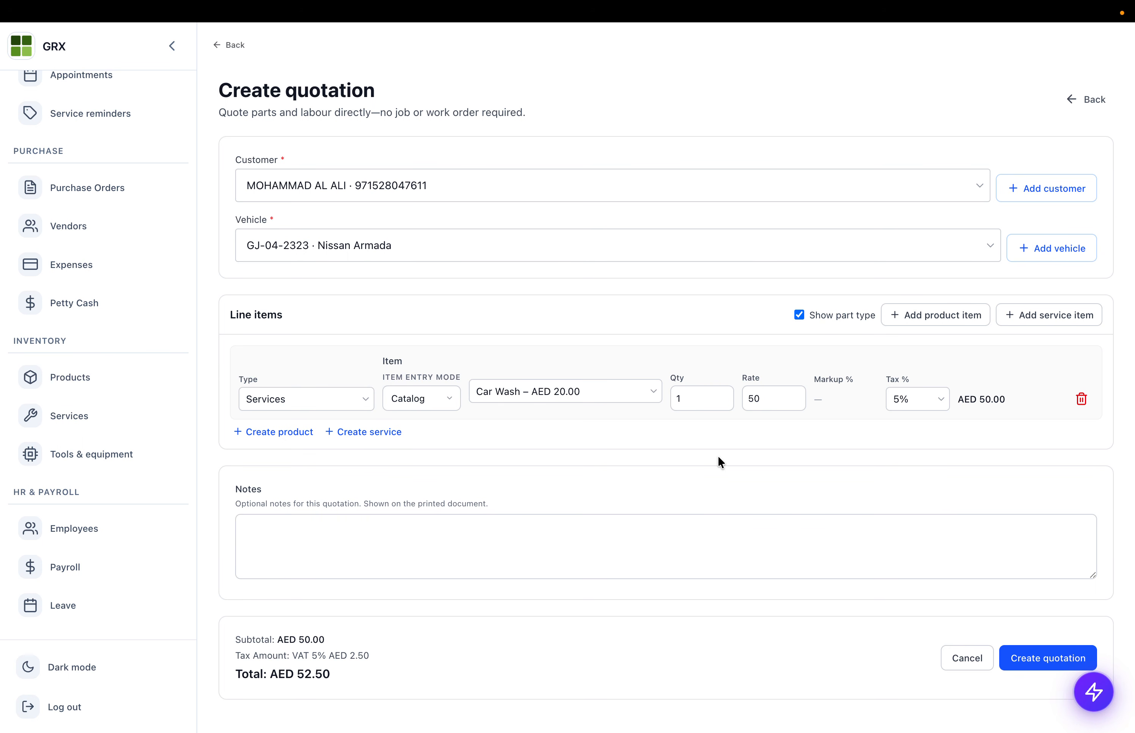
- Add a second line as a Products catalog item set to Oil
left_click(960, 317)
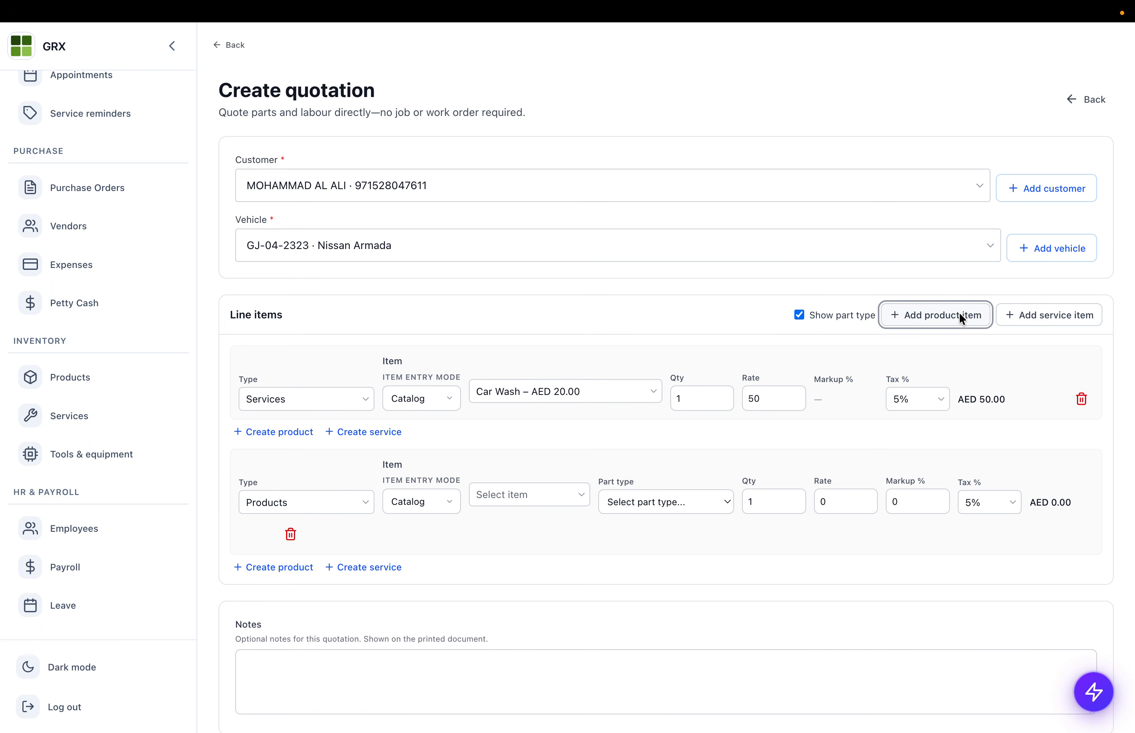
scroll(333, 443, "down", 1)
left_click(291, 449)
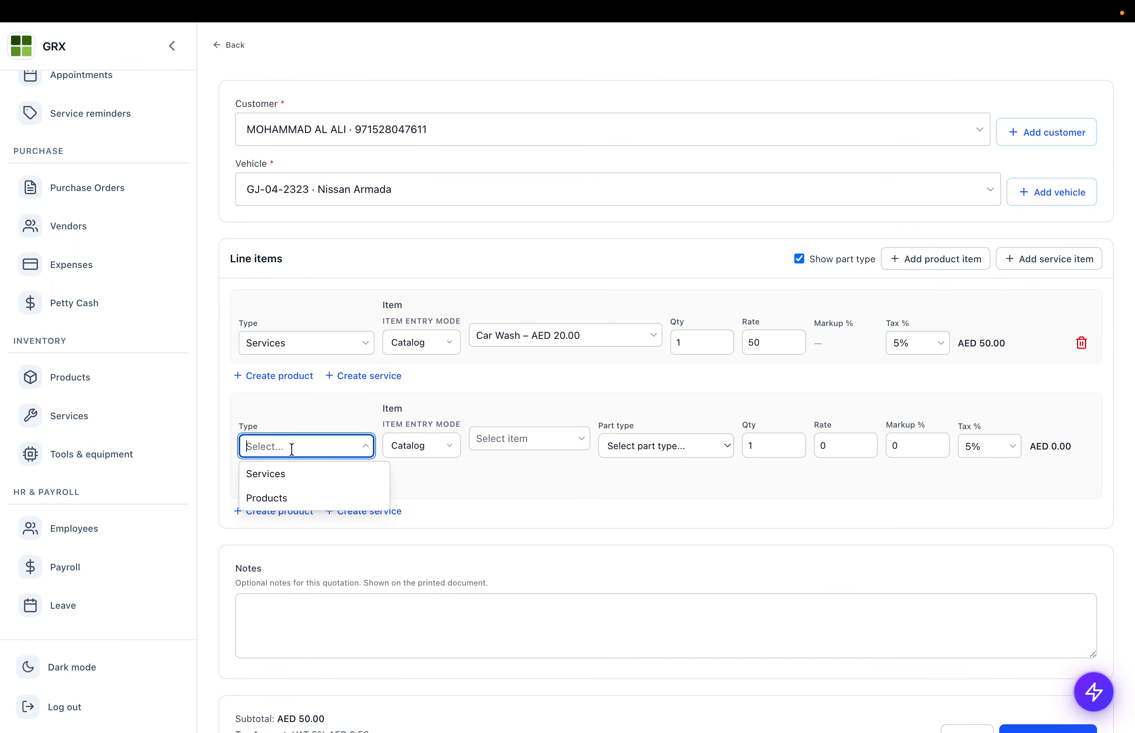
left_click(281, 497)
left_click(419, 445)
left_click(423, 444)
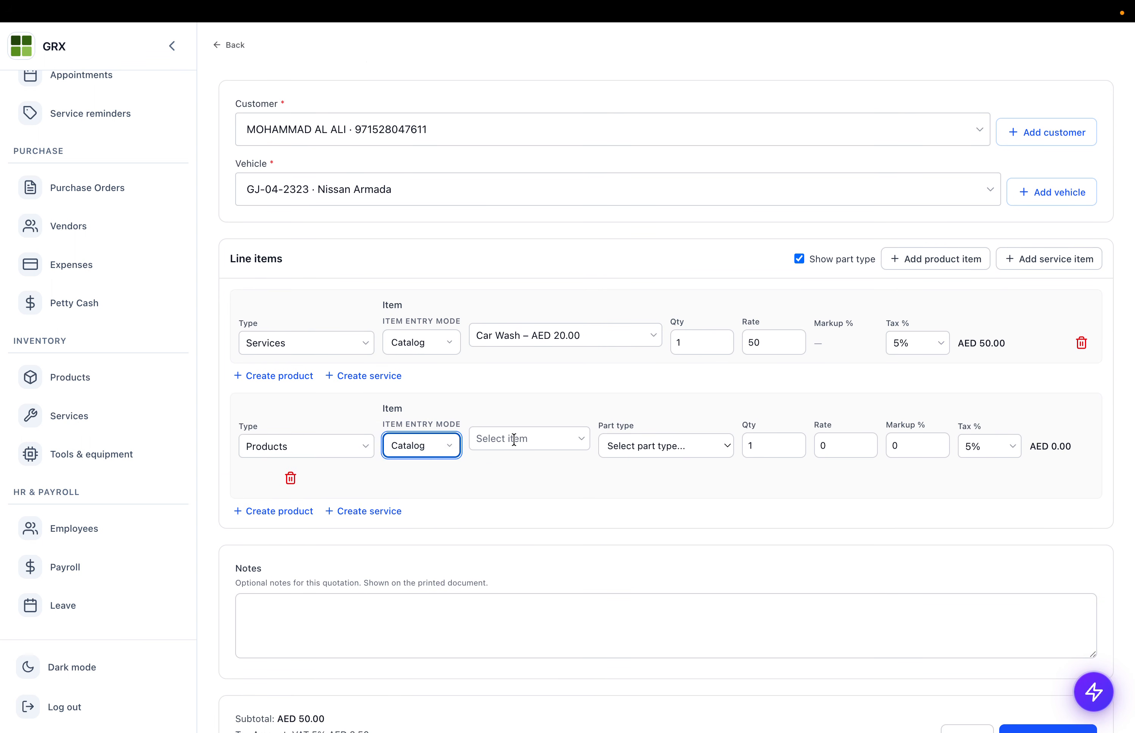
left_click(514, 438)
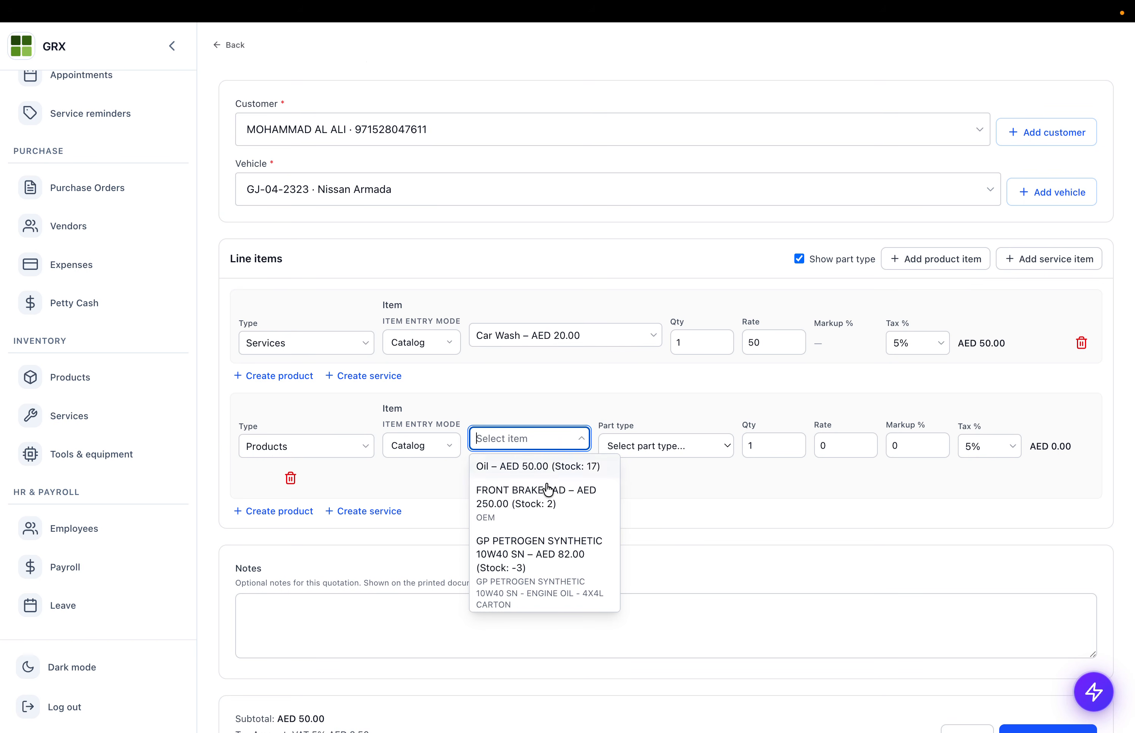
left_click(536, 467)
- Leave part type unchanged, turn off Show part type, and check Oil's rate of 50
scroll(543, 400, "down", 1)
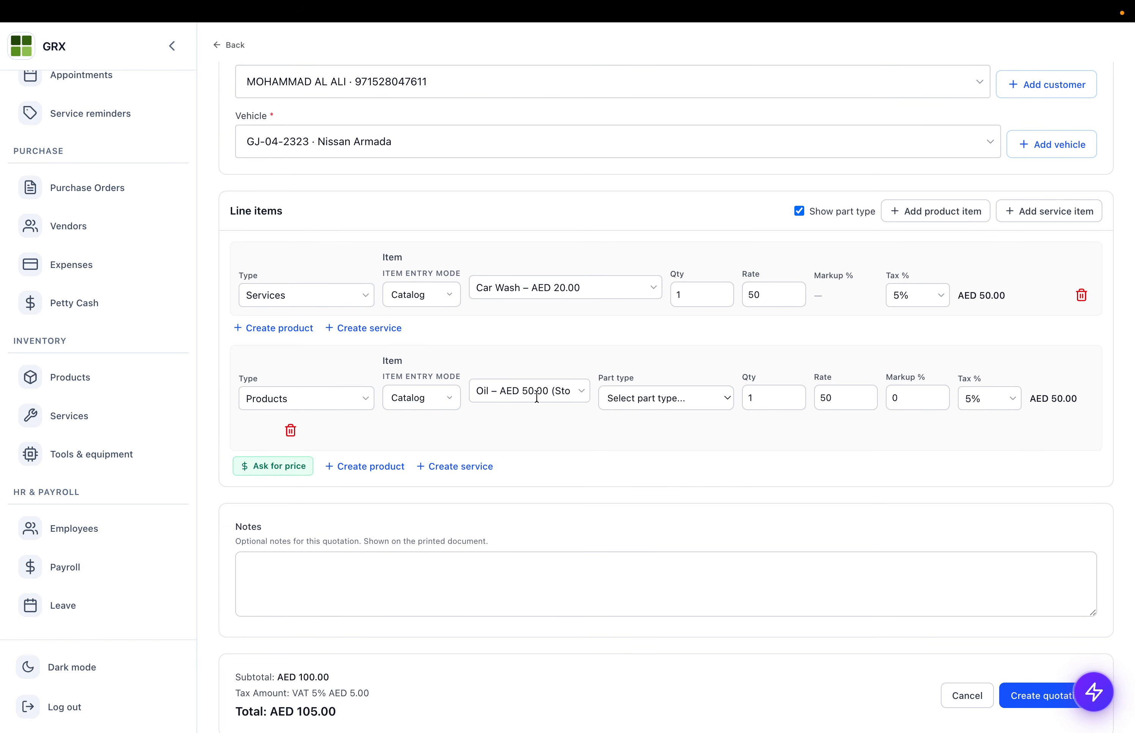
left_click(676, 405)
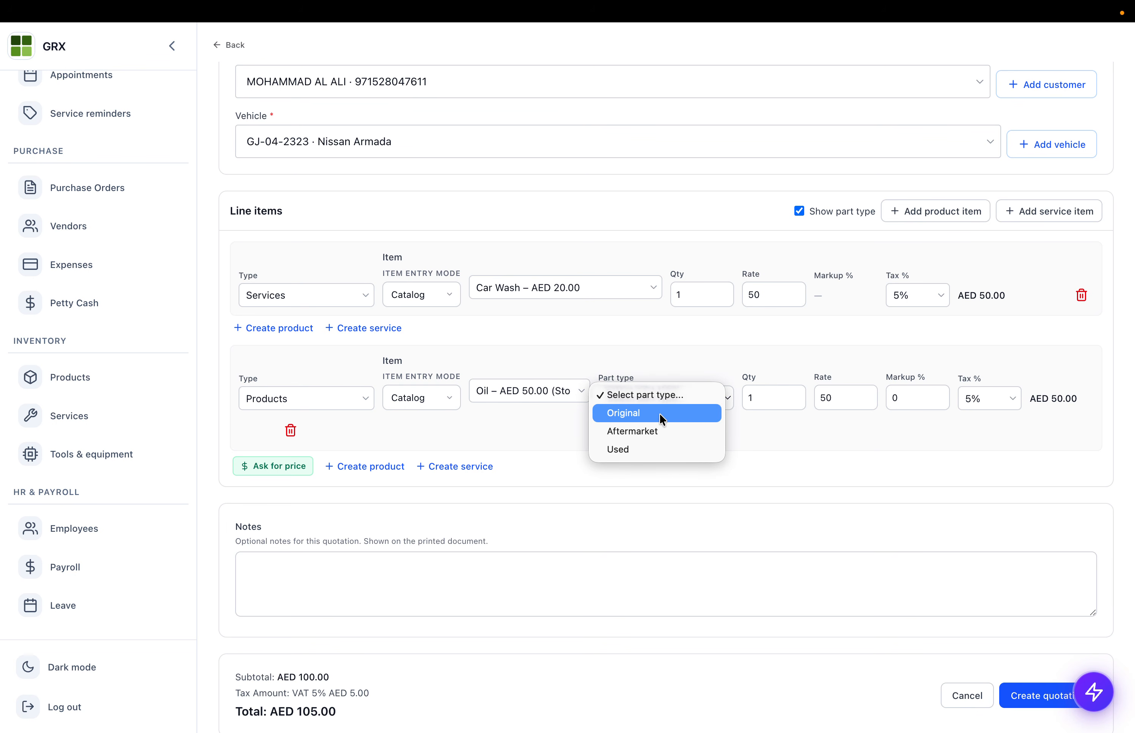
left_click(644, 370)
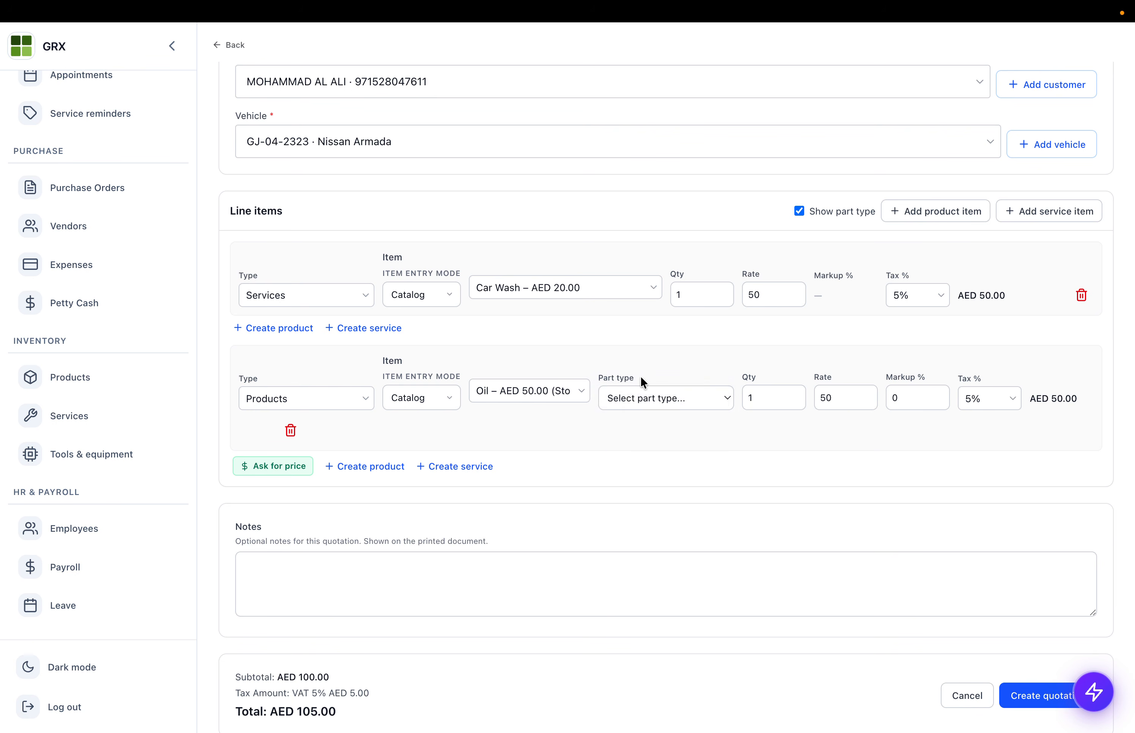
left_click(800, 211)
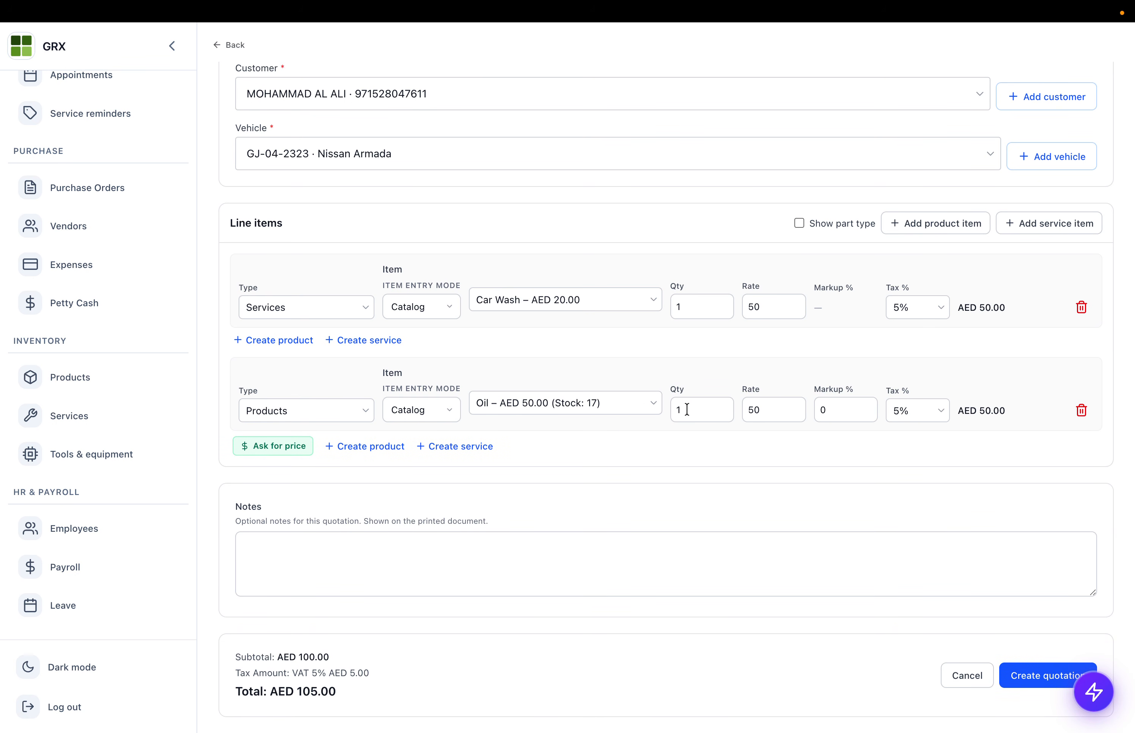
double_click(751, 410)
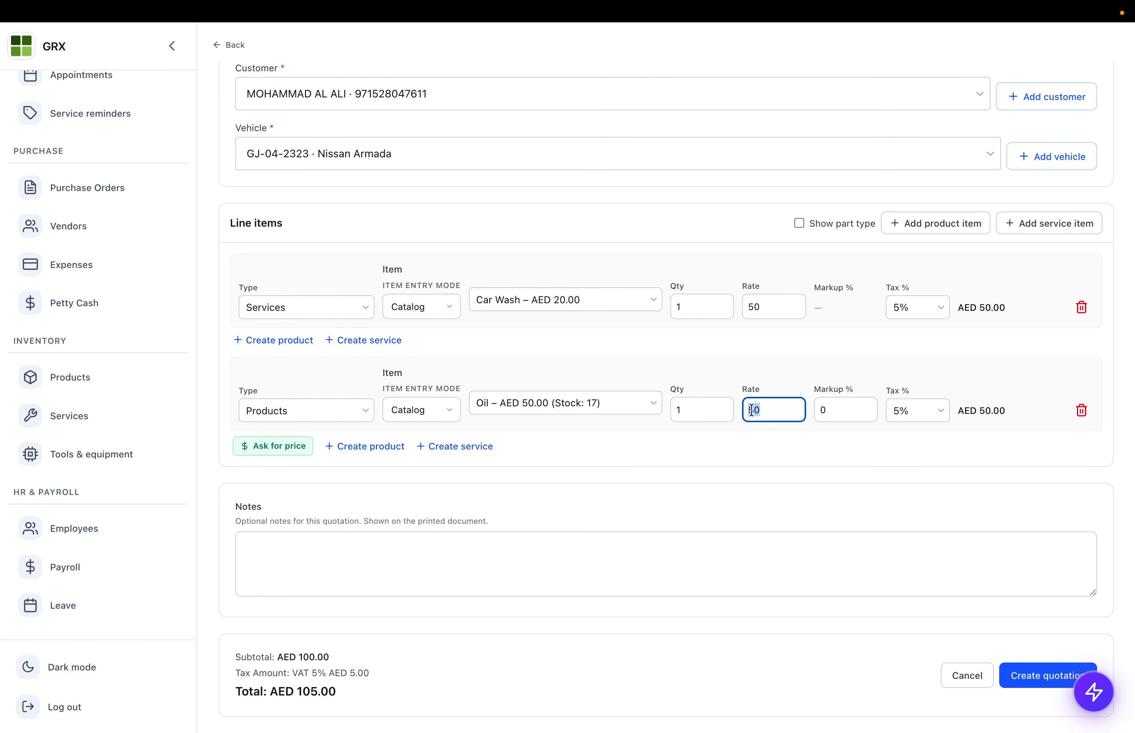
- Keep both Car Wash and Oil lines at 5% tax
left_click(920, 310)
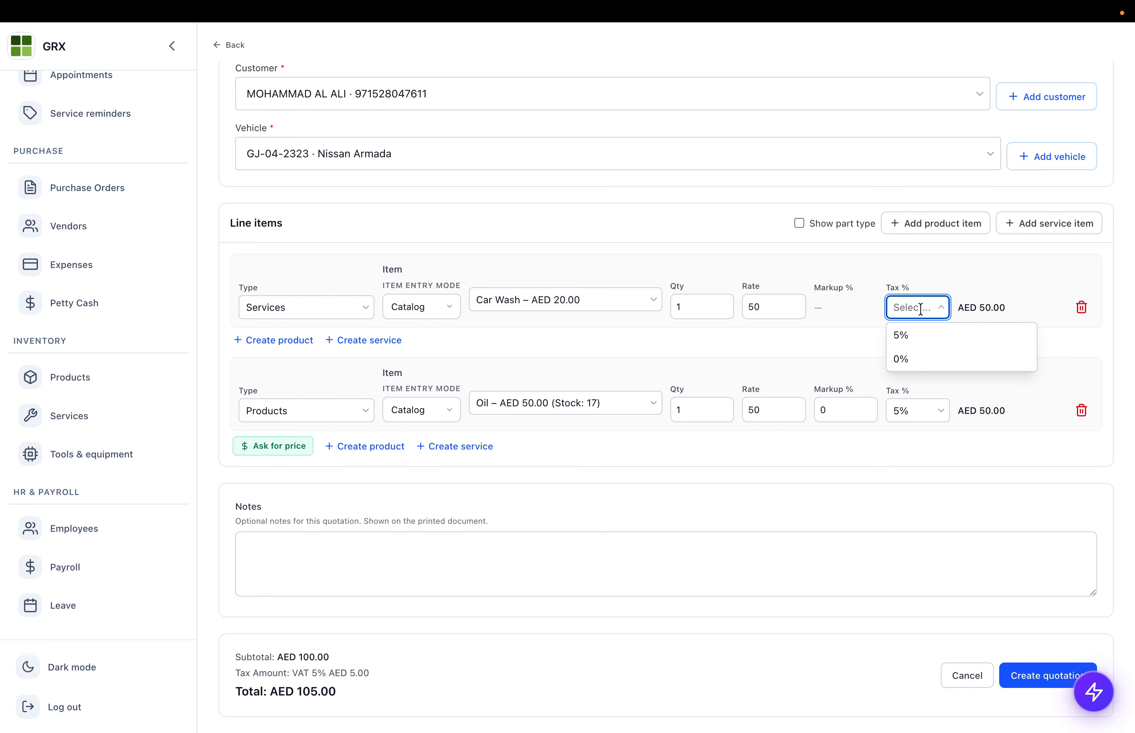
left_click(914, 339)
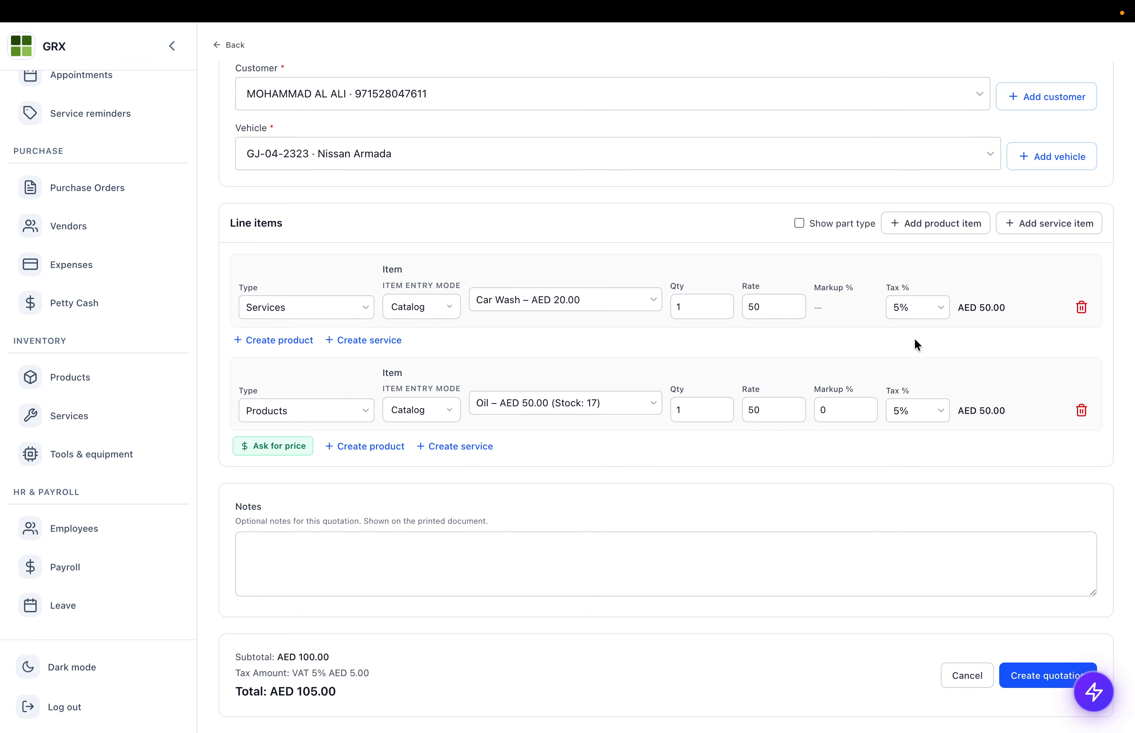
left_click(908, 405)
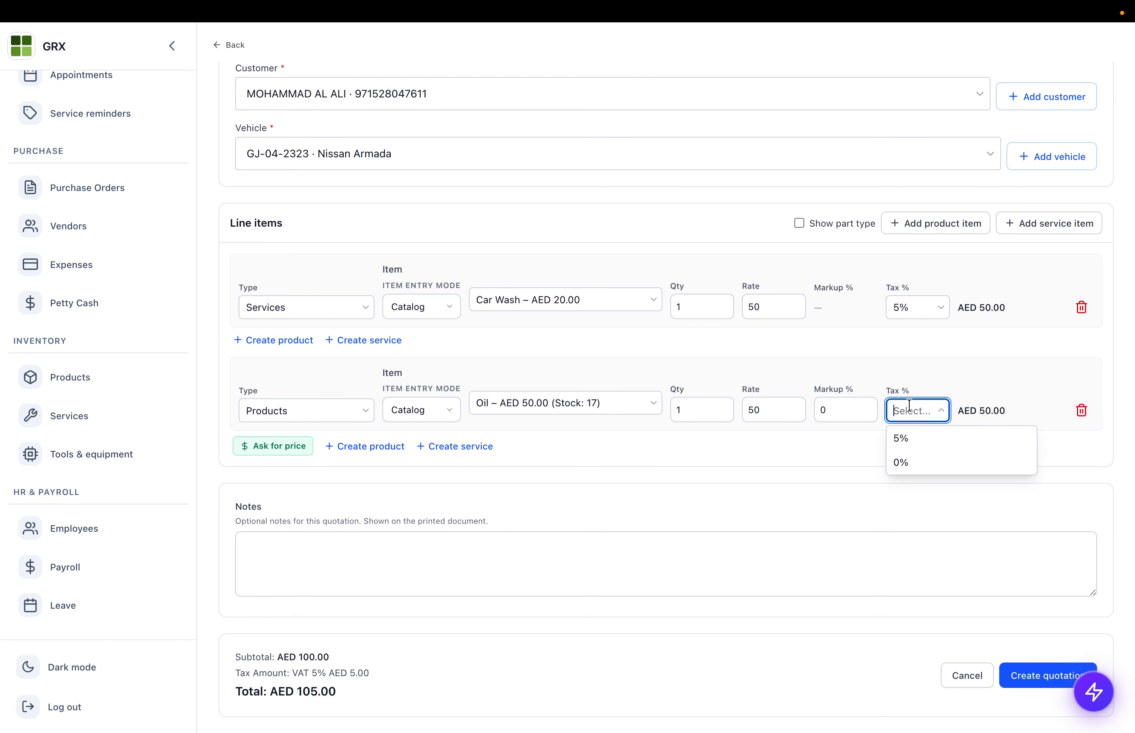
left_click(900, 463)
left_click(916, 416)
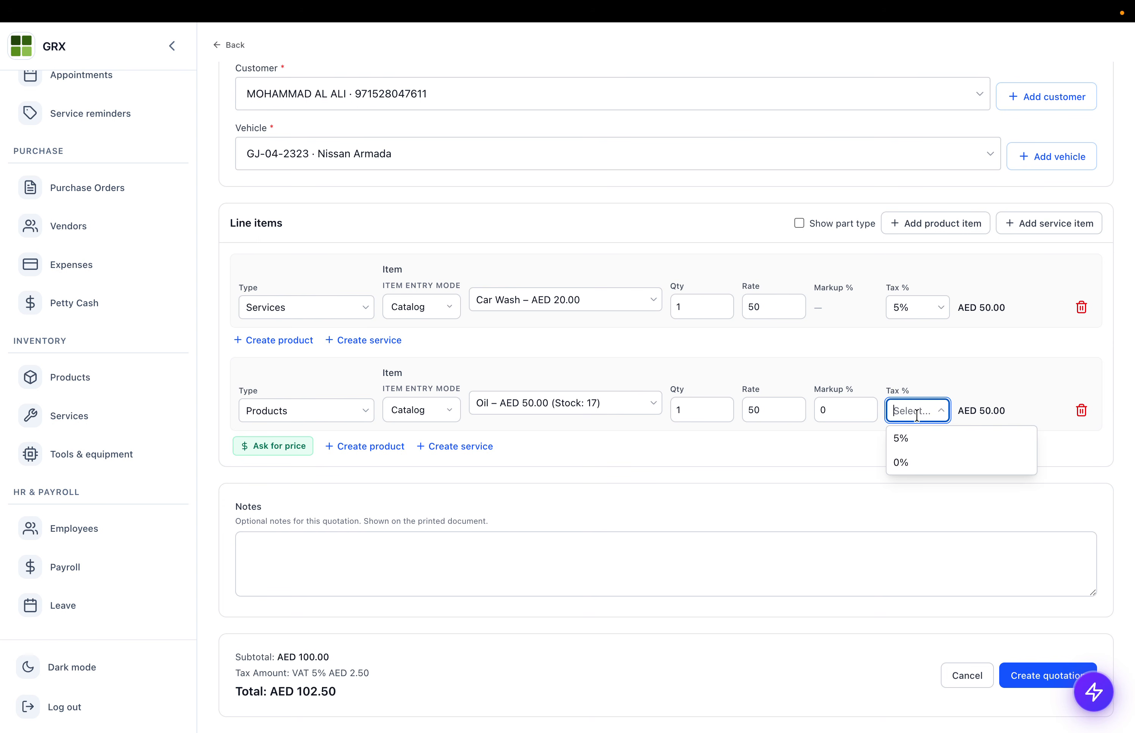
left_click(907, 441)
- Add the note 'Thank you' and create the quotation as draft EST-2026-0008
left_click(319, 534)
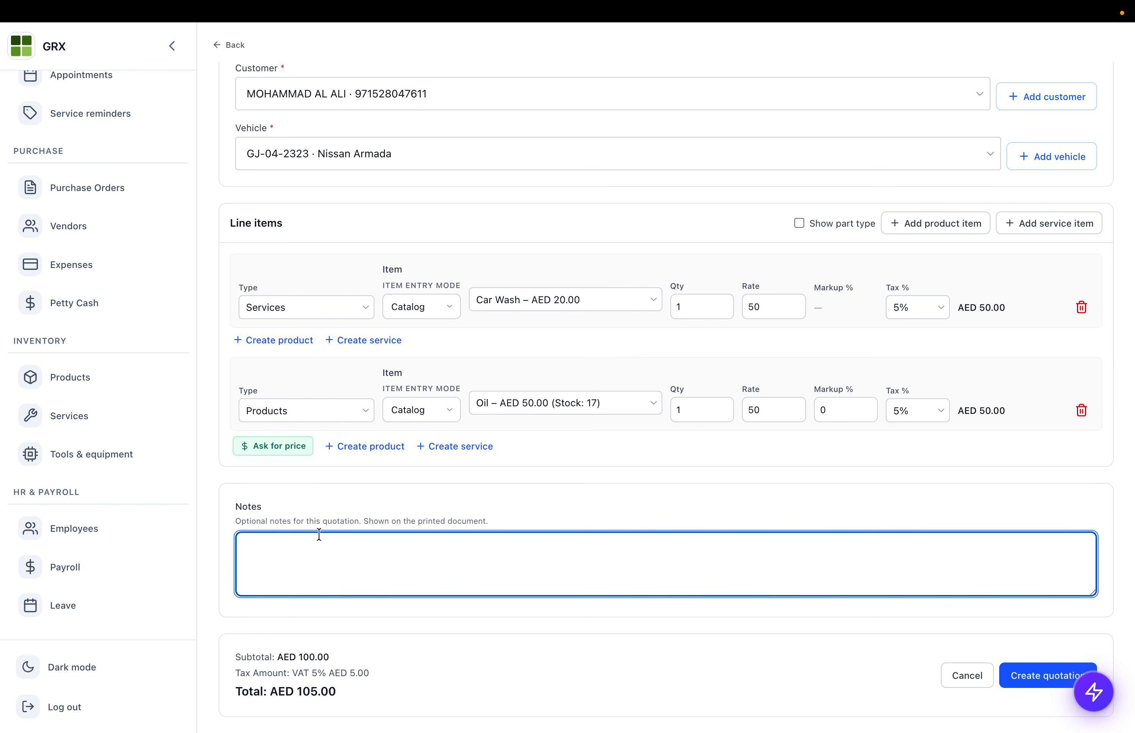
type("Thank you")
left_click(1018, 672)
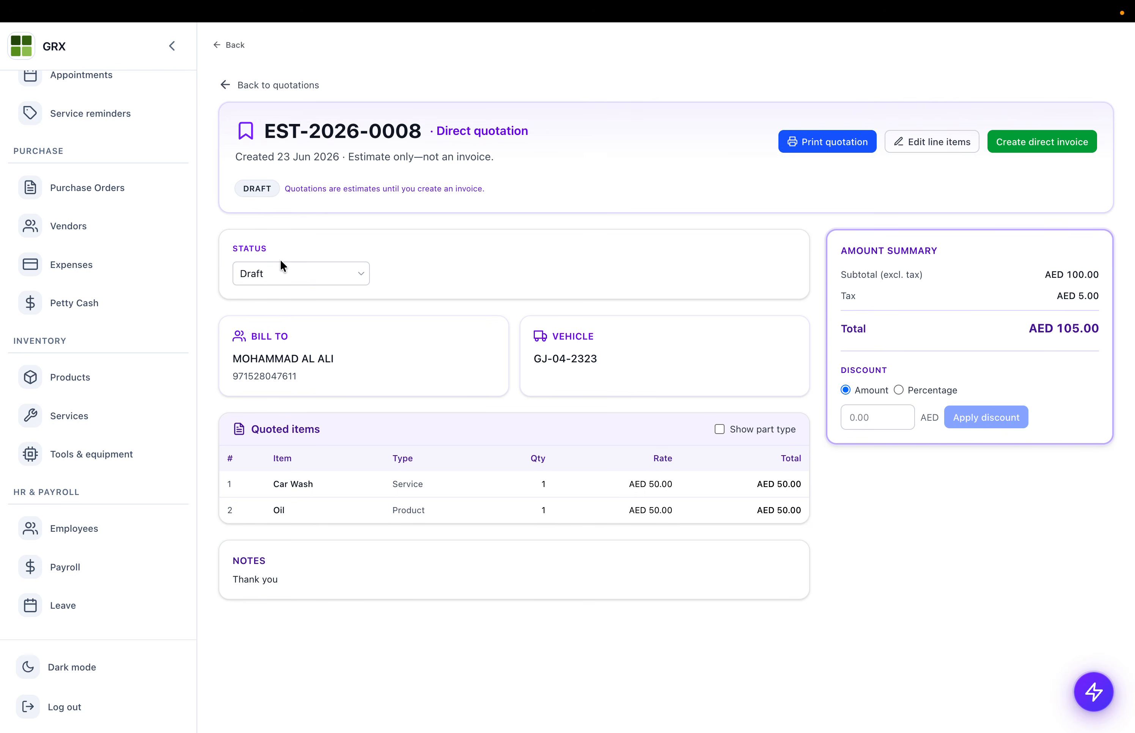
left_click(796, 139)
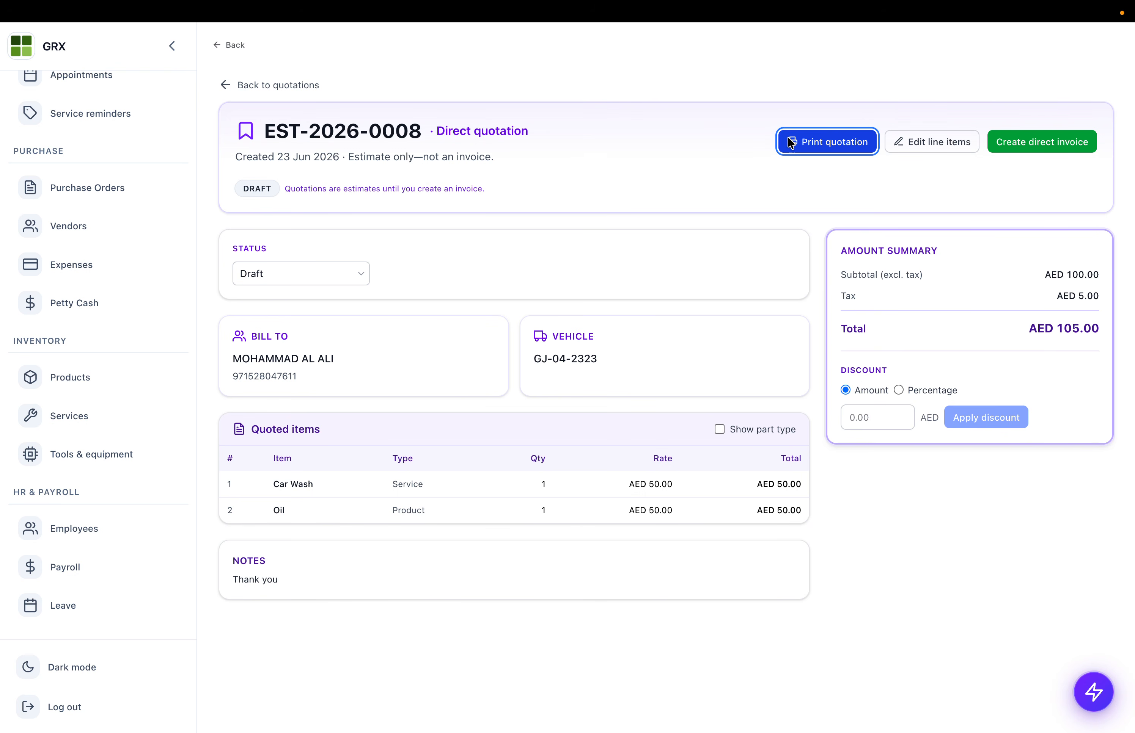
scroll(684, 424, "down", 5)
scroll(684, 424, "up", 6)
left_click(637, 96)
left_click(609, 128)
scroll(536, 415, "down", 4)
scroll(537, 417, "down", 2)
scroll(537, 418, "up", 6)
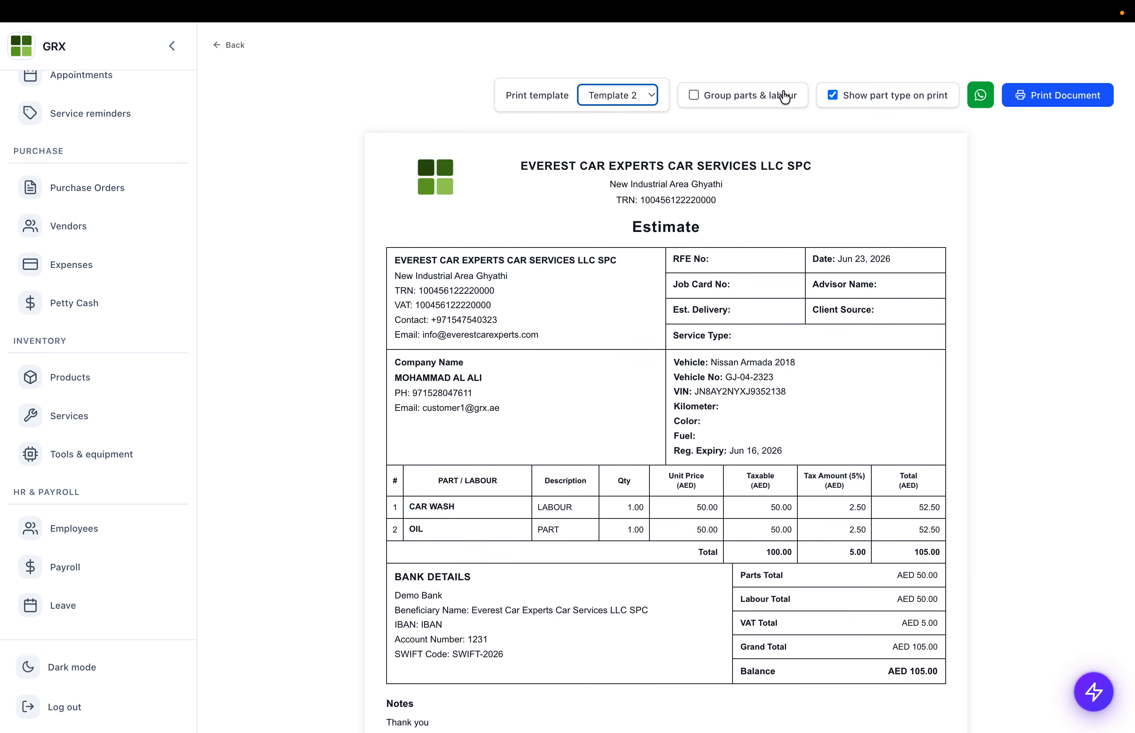
left_click(743, 98)
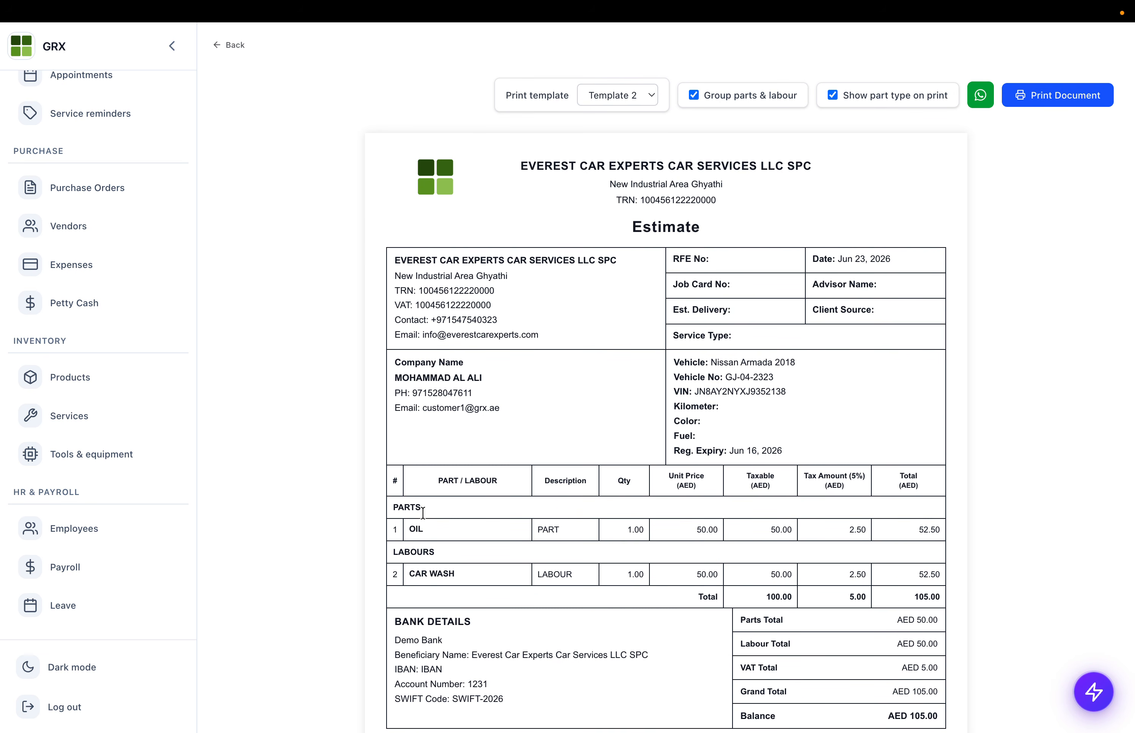
scroll(471, 563, "down", 3)
scroll(464, 550, "down", 3)
scroll(464, 550, "up", 8)
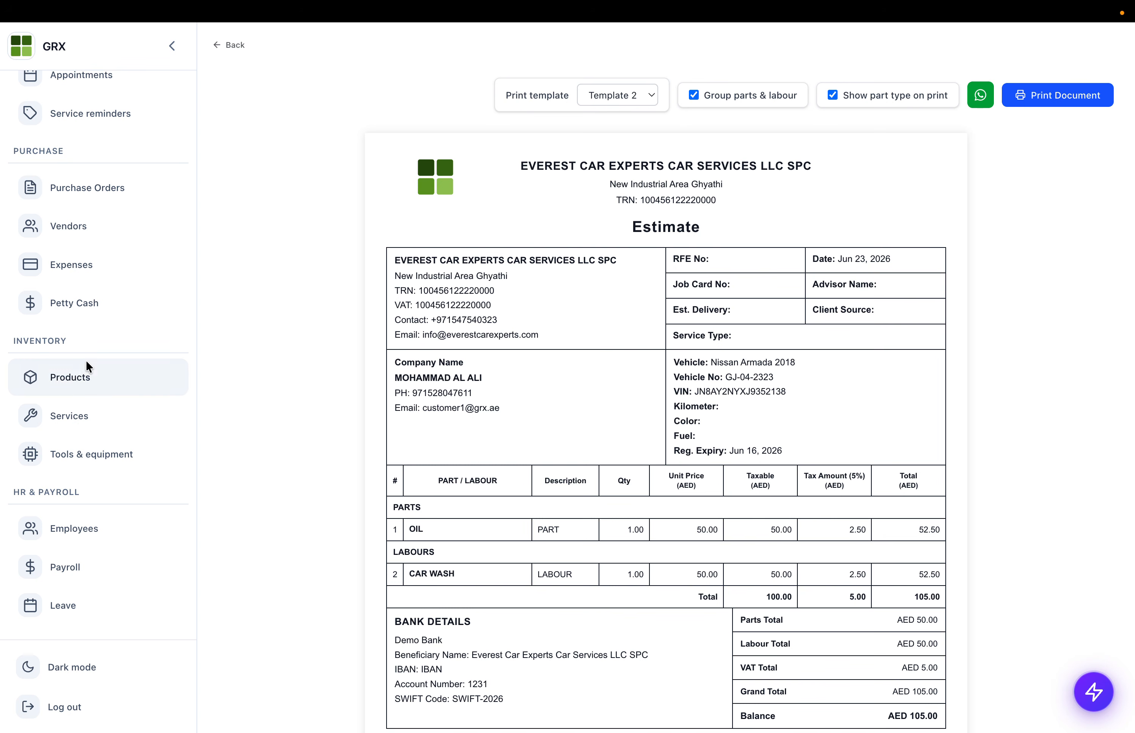
left_click(234, 43)
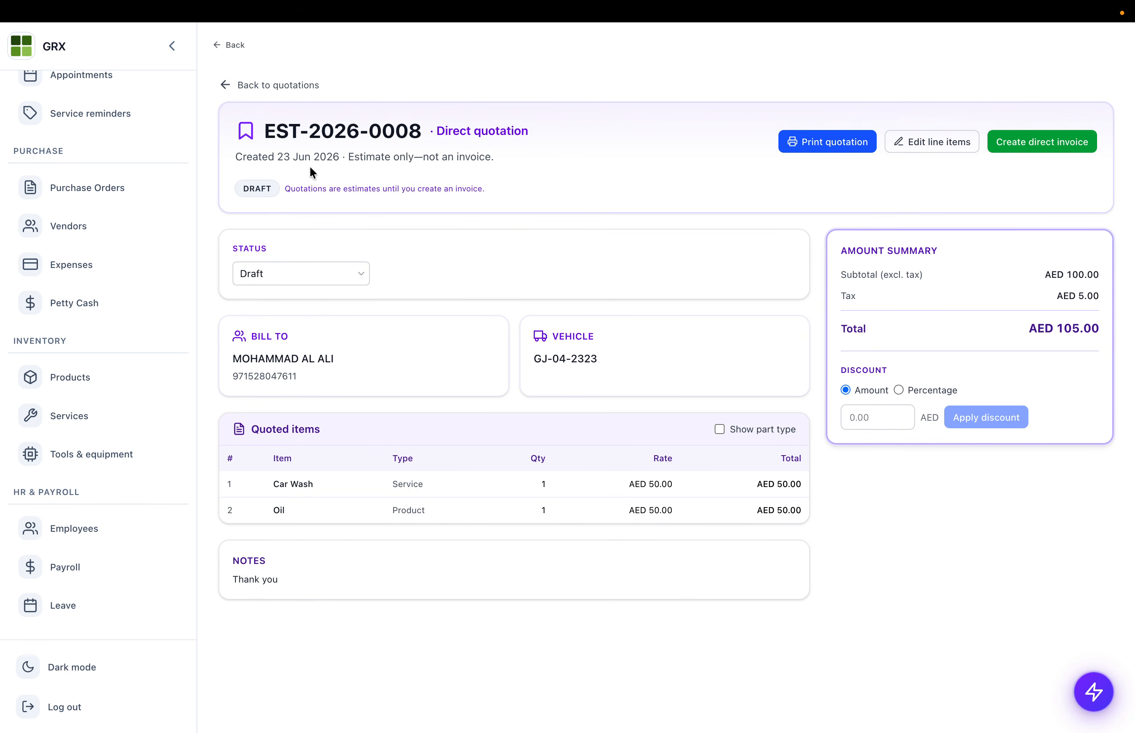
- Change quotation EST-2026-0008's status to Accepted, keeping its AED 105.00 total
left_click(260, 275)
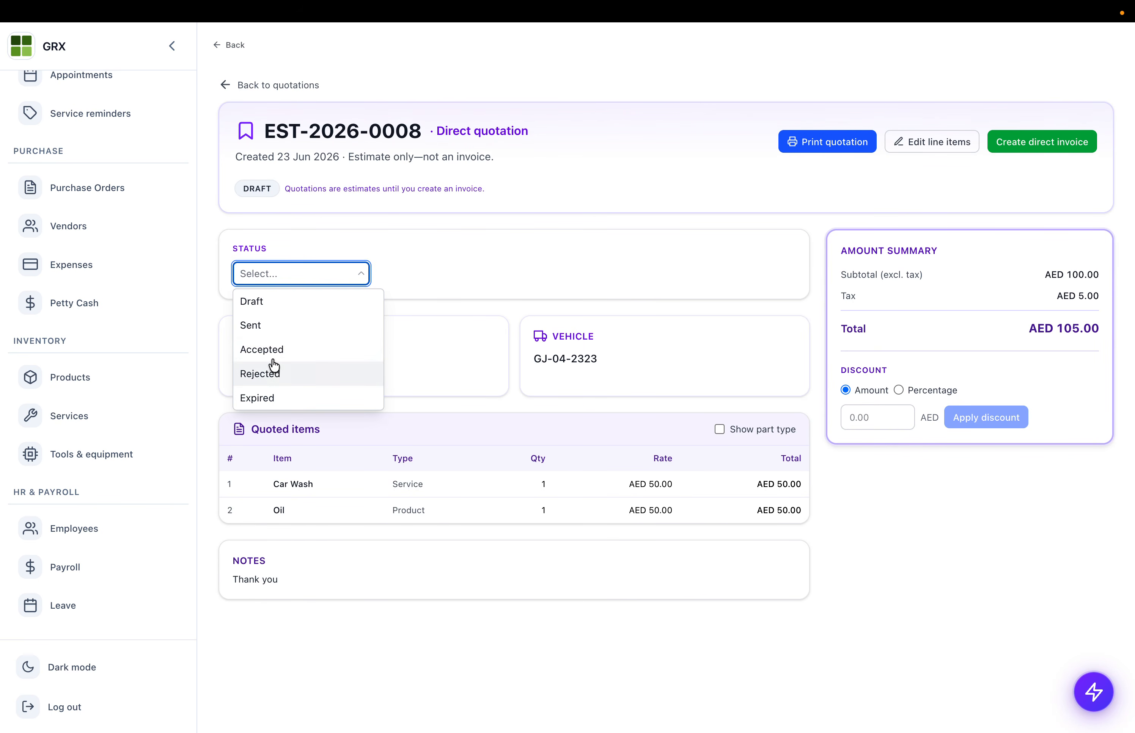
left_click(271, 352)
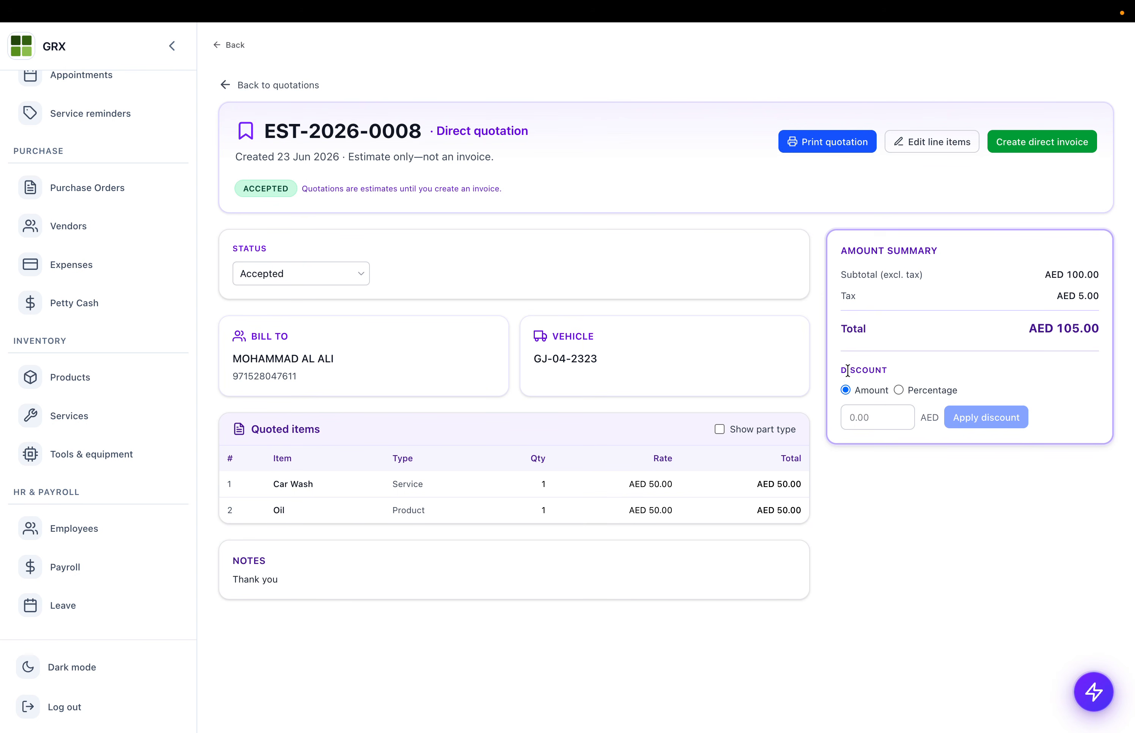
left_click_drag(847, 372, 906, 425)
- Convert the quotation into direct invoice INV-2026-0028 for AED 105.00 and save it
left_click(1033, 143)
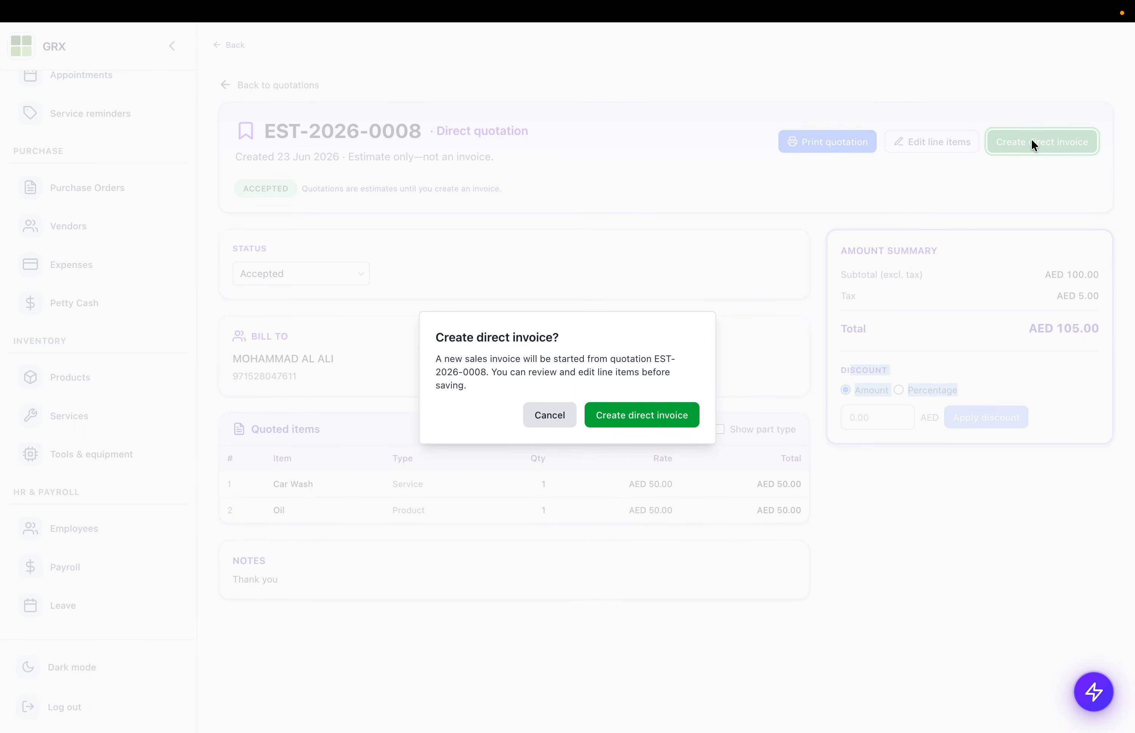
left_click(646, 406)
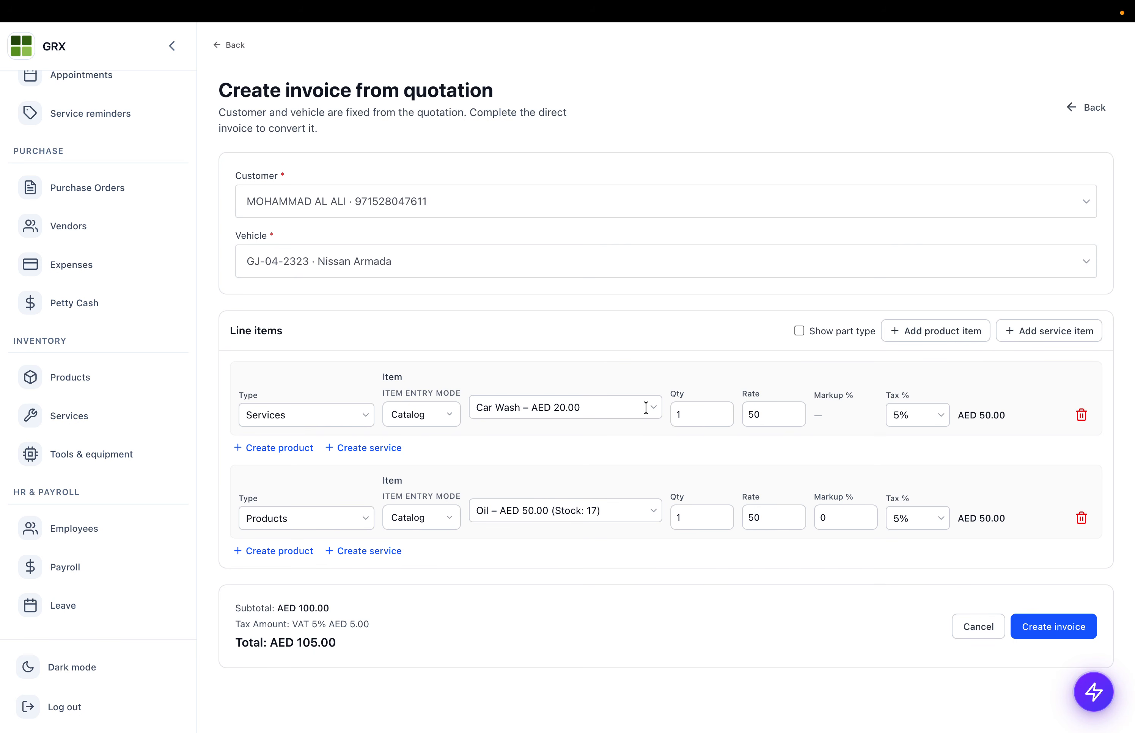
scroll(333, 430, "down", 2)
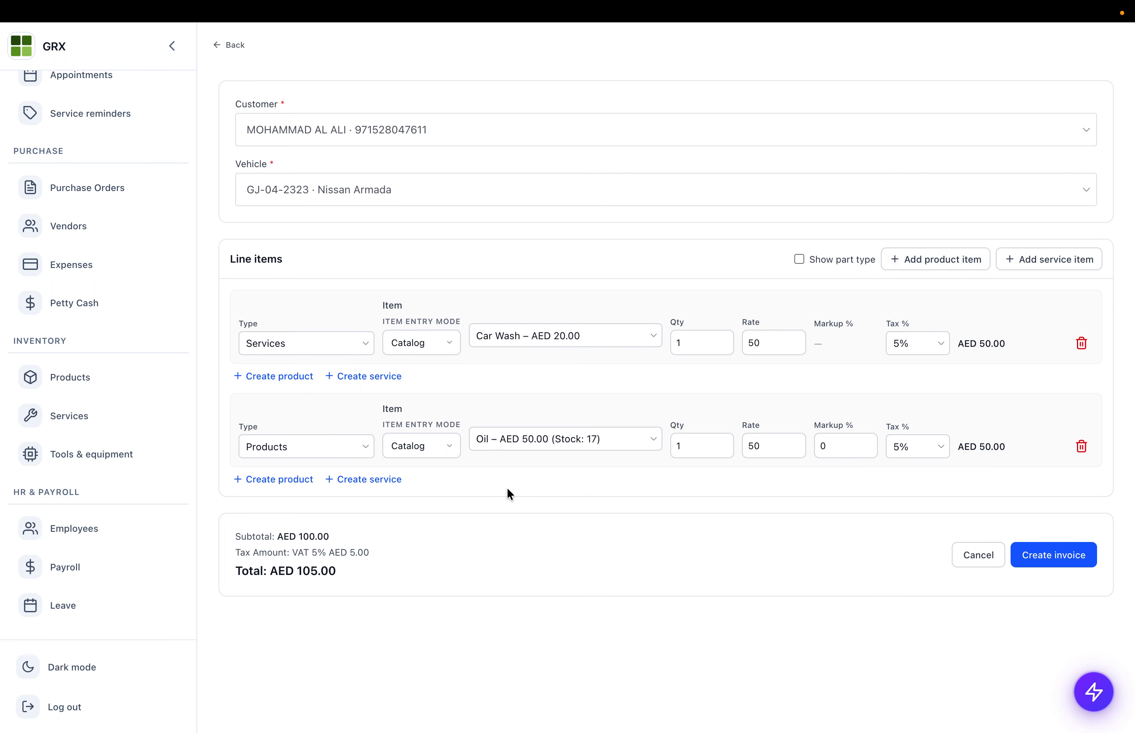
left_click(1049, 562)
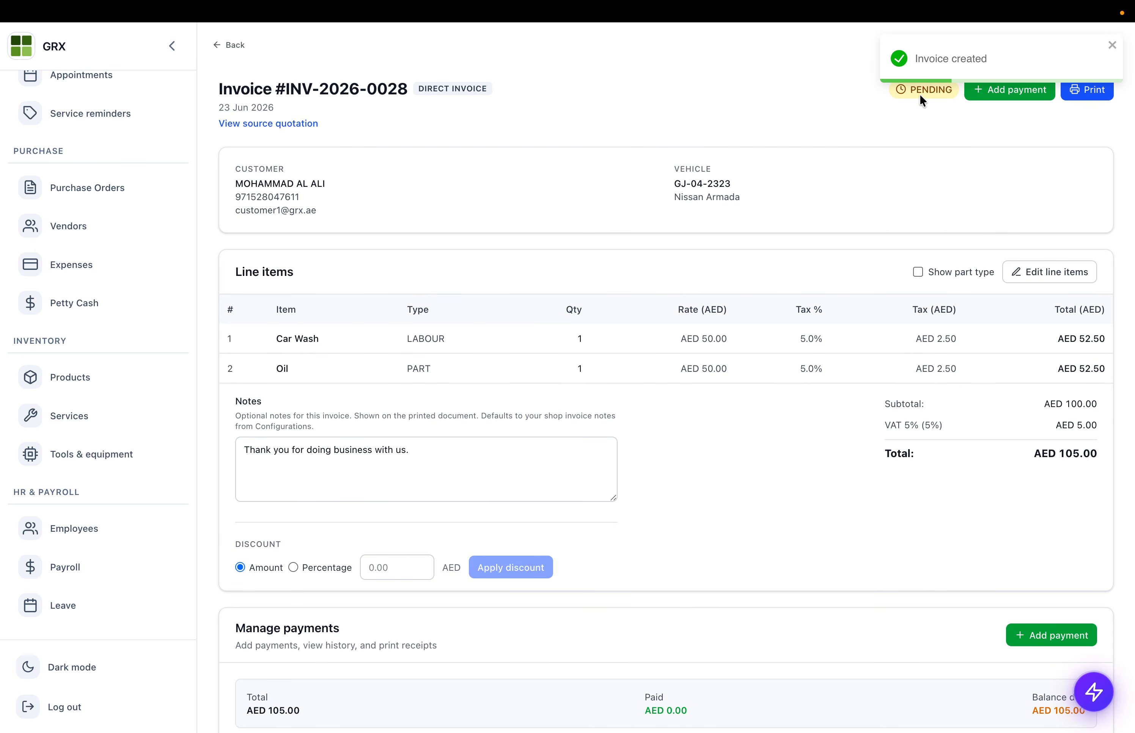
scroll(305, 446, "down", 2)
scroll(306, 446, "up", 2)
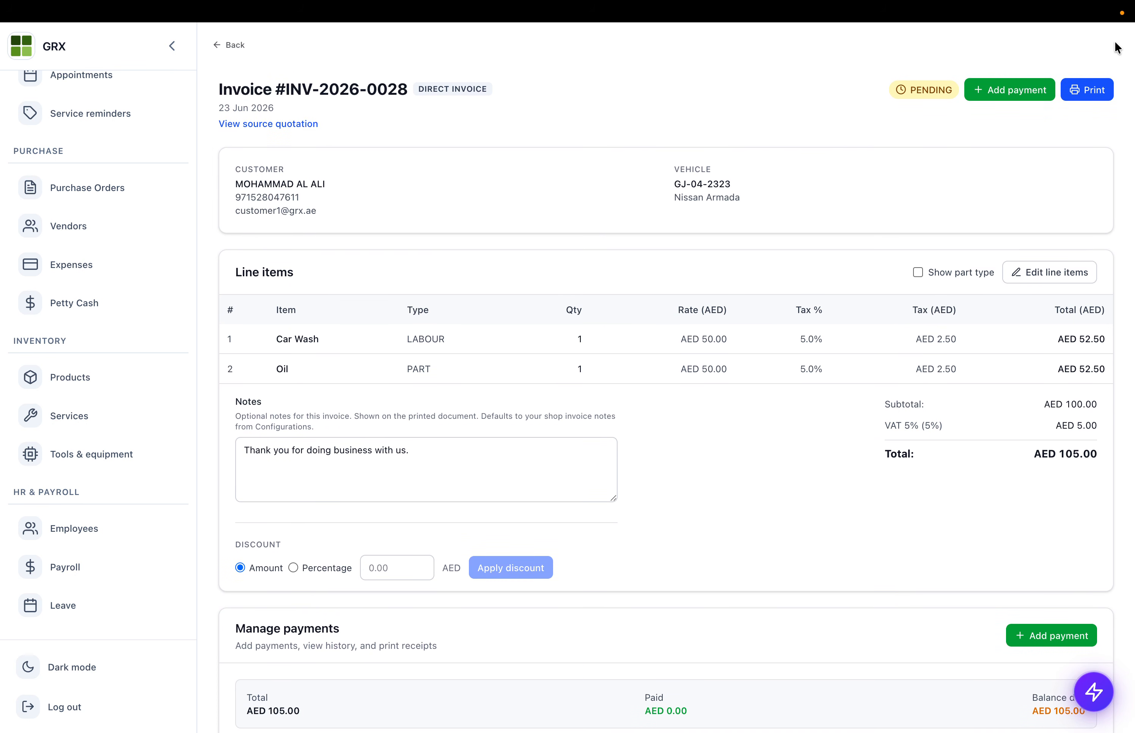
left_click(1086, 89)
scroll(580, 543, "down", 5)
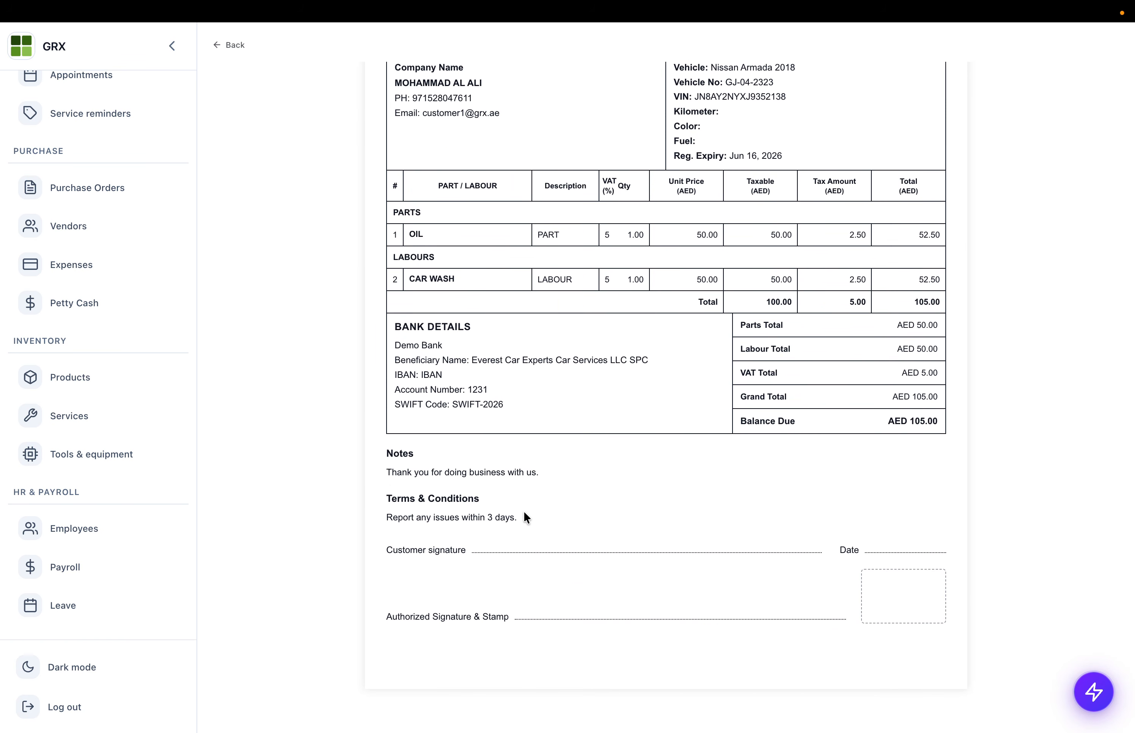
left_click_drag(385, 476, 654, 479)
scroll(615, 315, "up", 5)
left_click(222, 44)
scroll(544, 363, "down", 4)
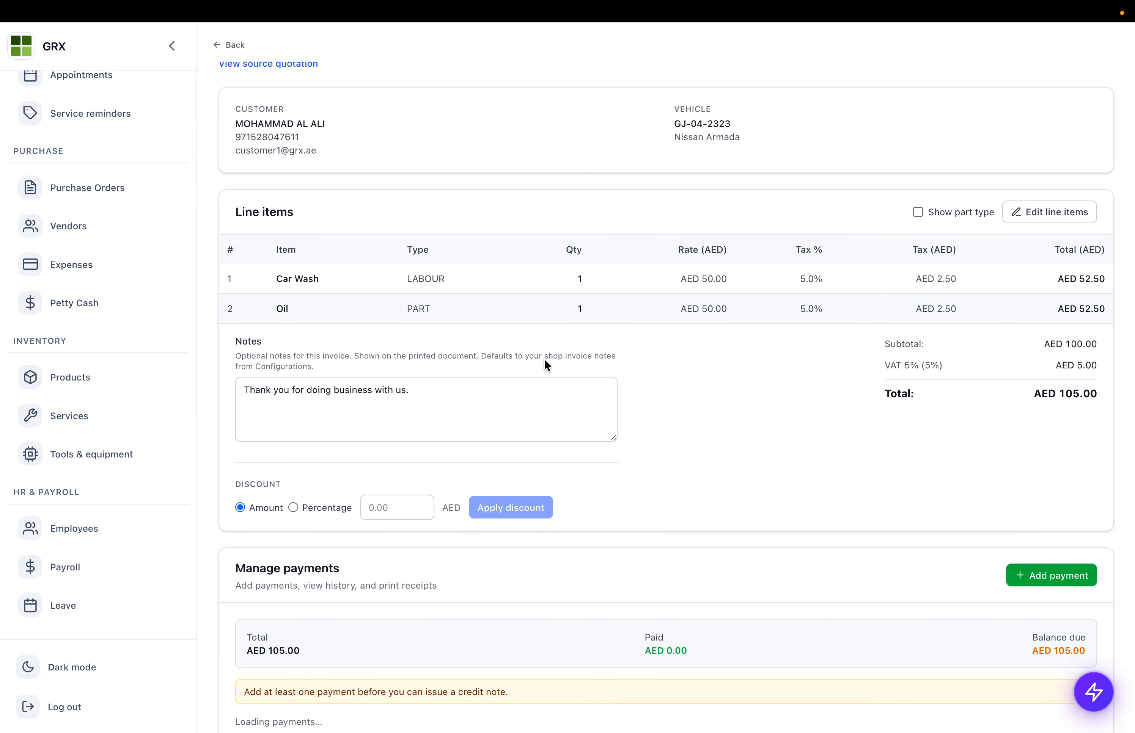
scroll(367, 381, "up", 5)
scroll(362, 357, "down", 1)
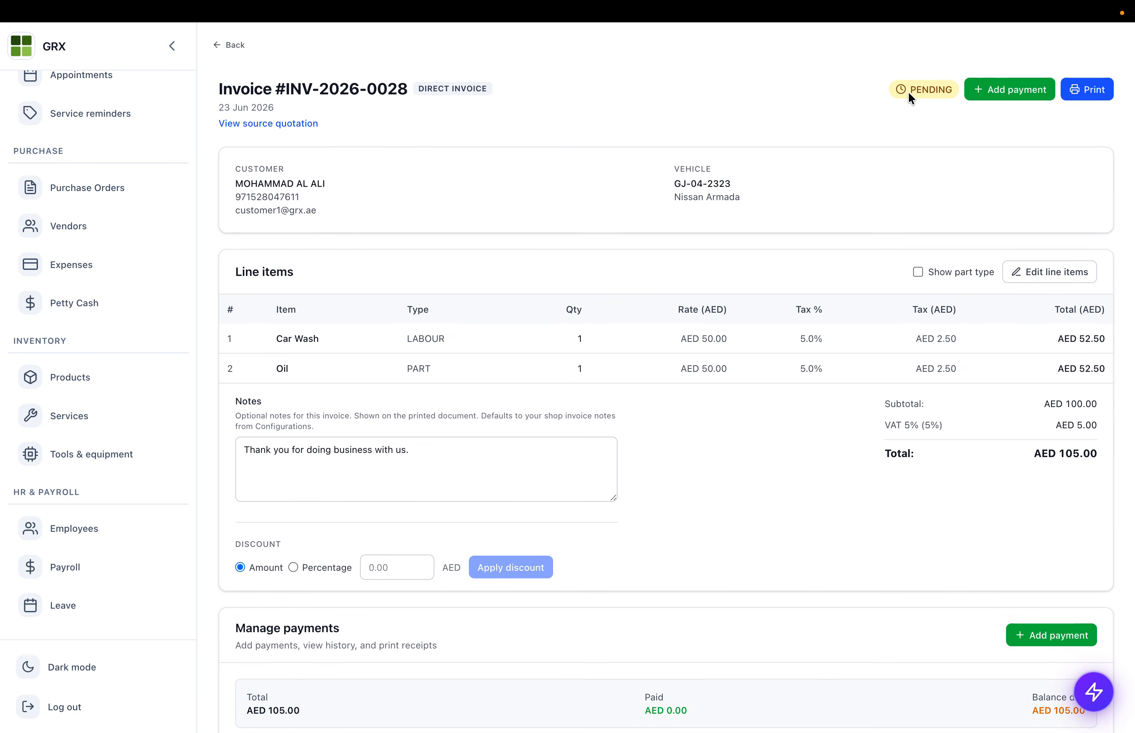
scroll(541, 341, "down", 2)
scroll(541, 341, "down", 3)
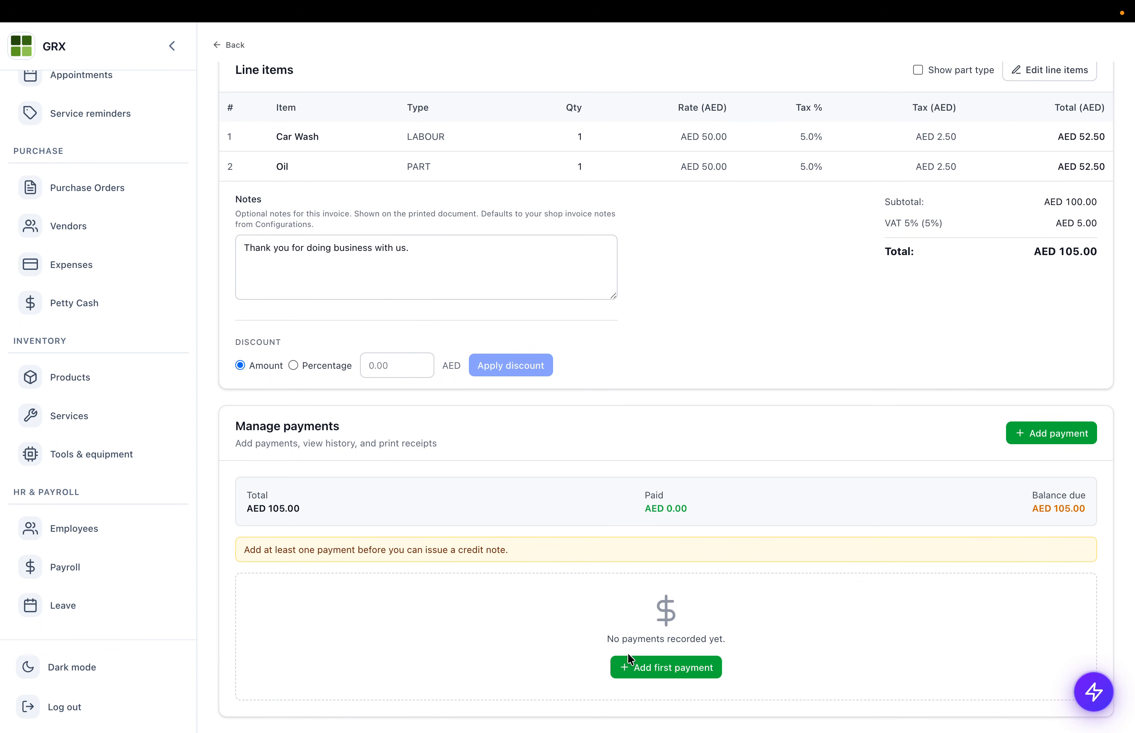
- Record a 105.00 AED Cheque payment against invoice INV-2026-0028
left_click(624, 667)
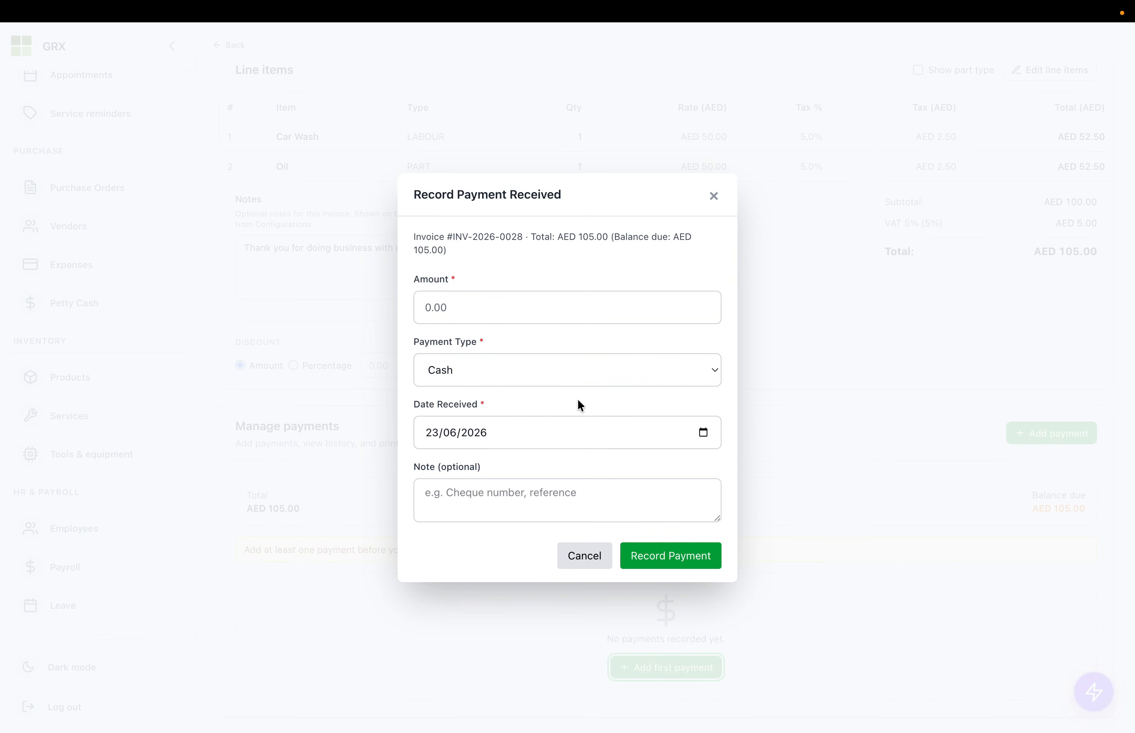
double_click(582, 239)
key("ctrl+c")
left_click(486, 307)
key("ctrl+v")
left_click(456, 370)
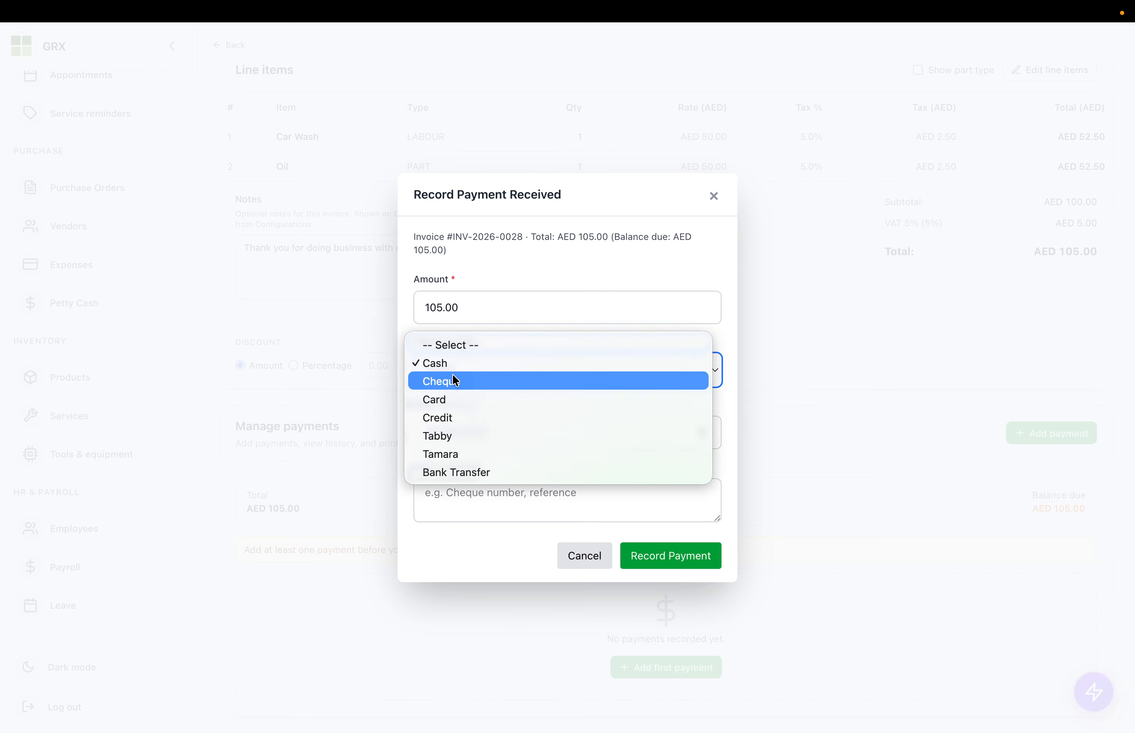
left_click(456, 380)
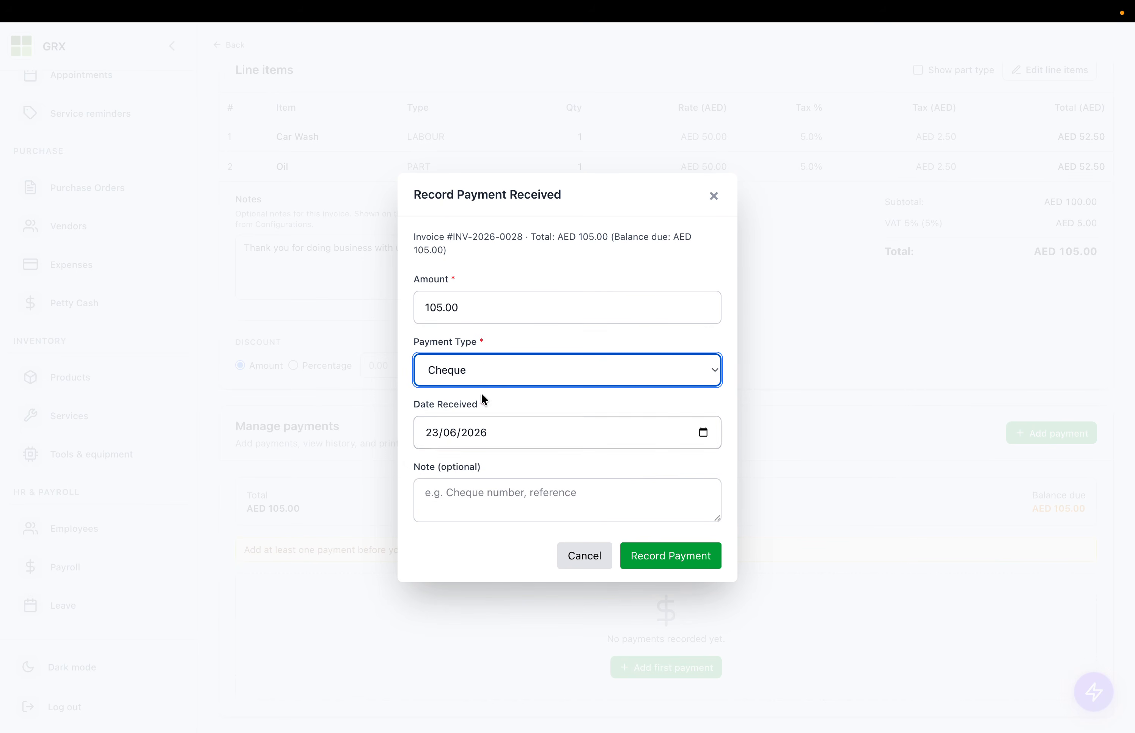
left_click(692, 555)
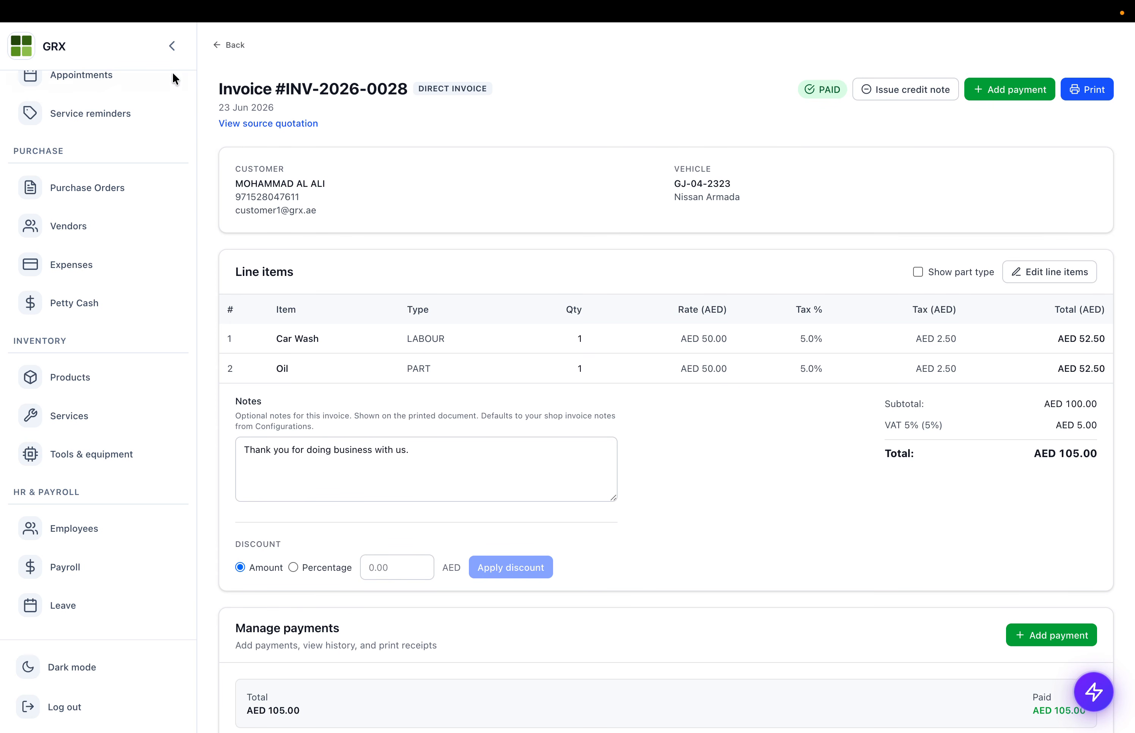
- Go to the dashboard showing AED 105.00 received today
triple_click(244, 107)
scroll(61, 228, "up", 10)
left_click(78, 130)
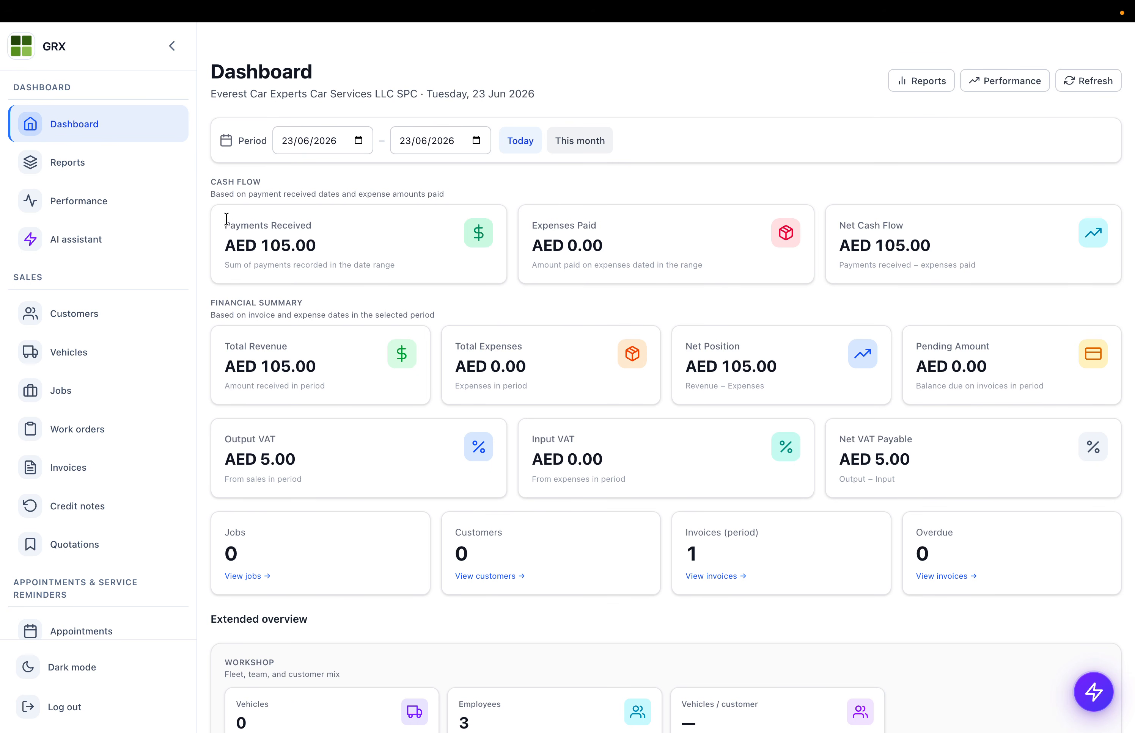
left_click_drag(226, 219, 380, 241)
left_click_drag(226, 345, 321, 380)
double_click(270, 364)
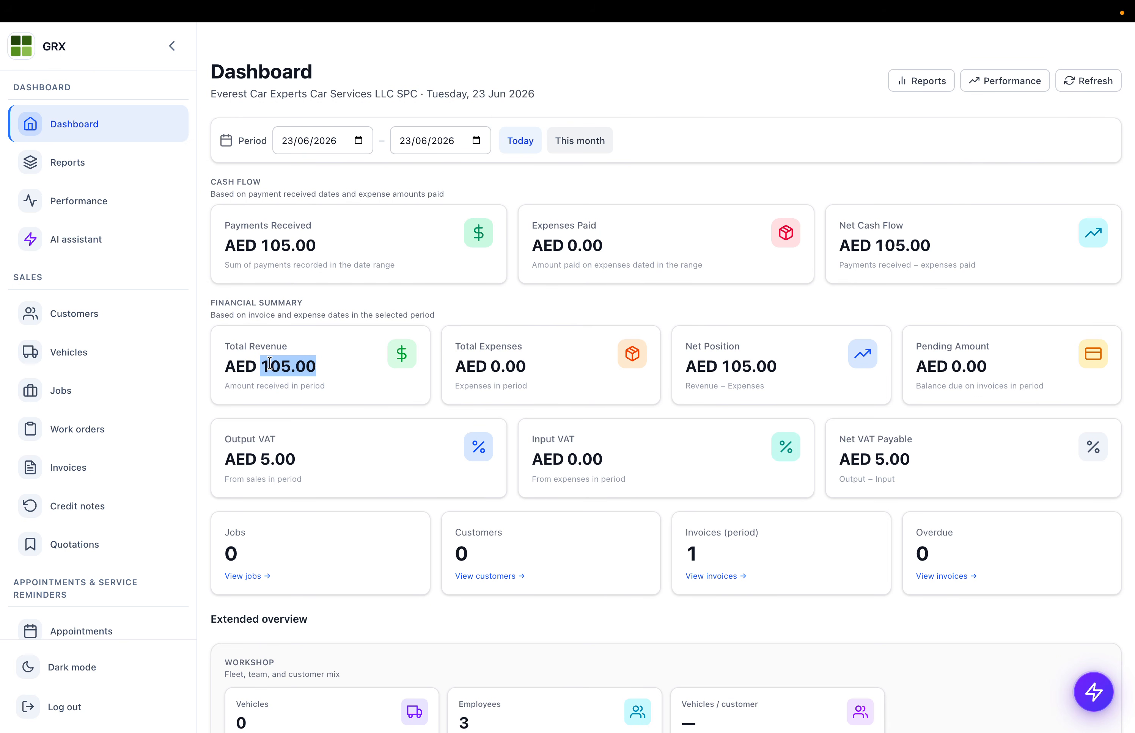
left_click(309, 366)
double_click(289, 365)
left_click_drag(235, 441, 323, 457)
left_click(261, 365)
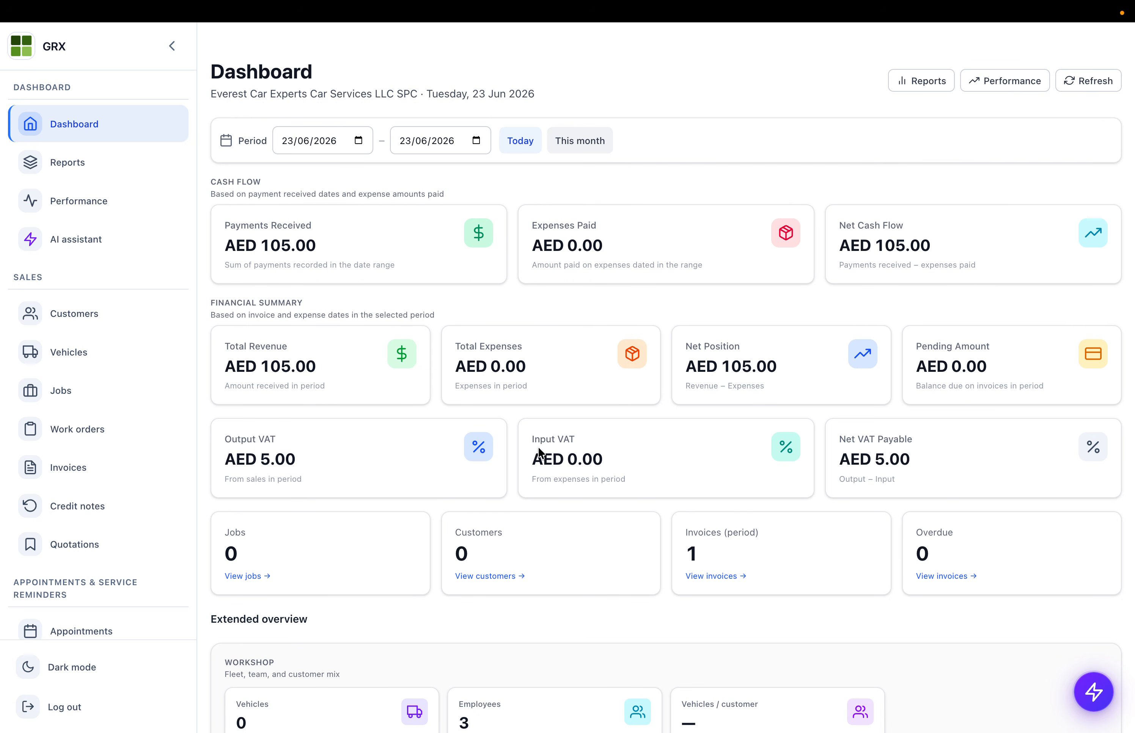
left_click_drag(529, 436, 614, 454)
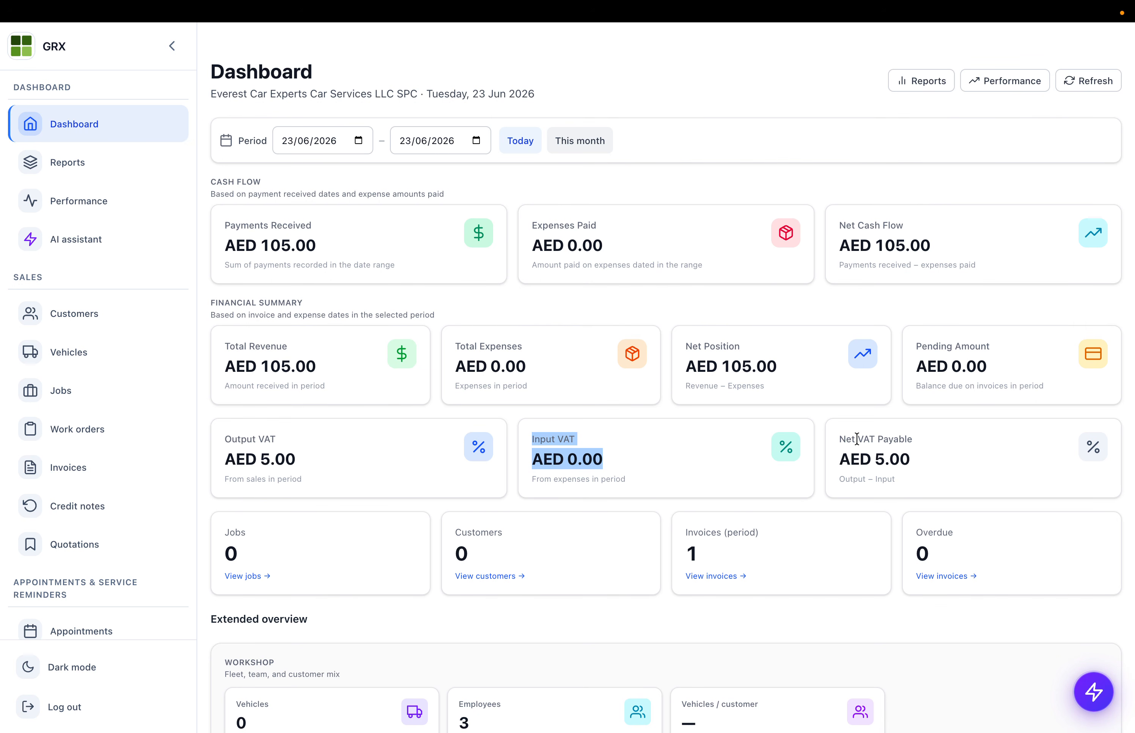
left_click_drag(856, 438, 947, 465)
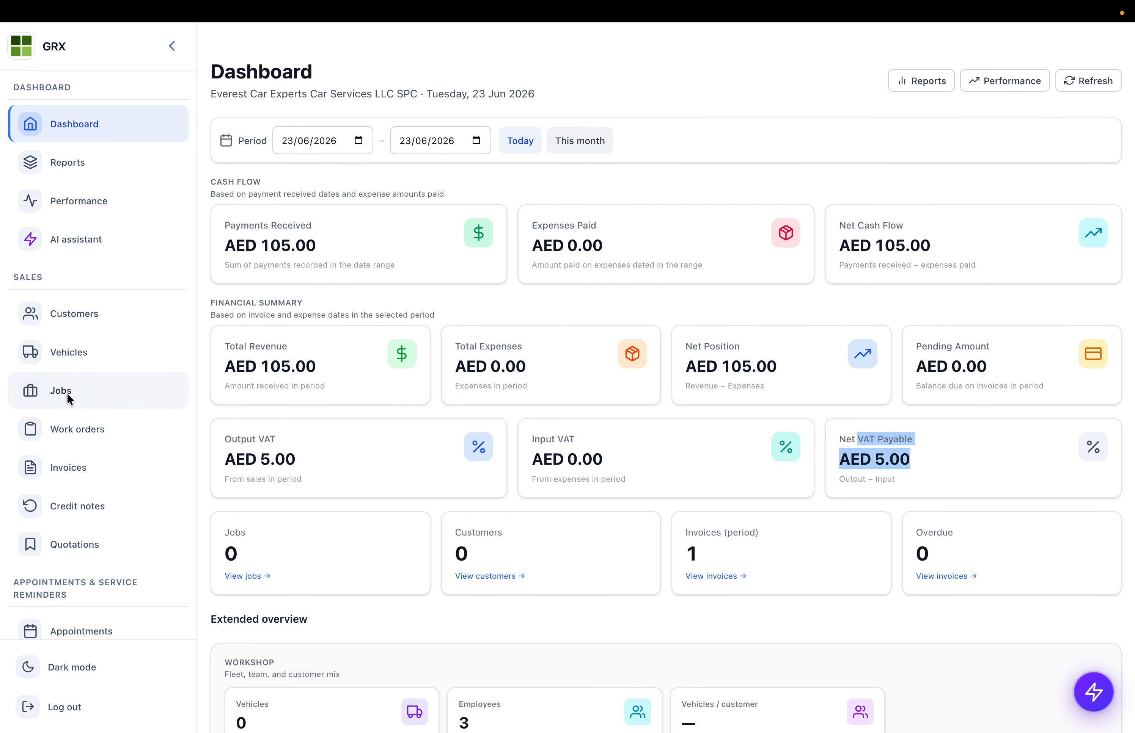
scroll(65, 396, "down", 2)
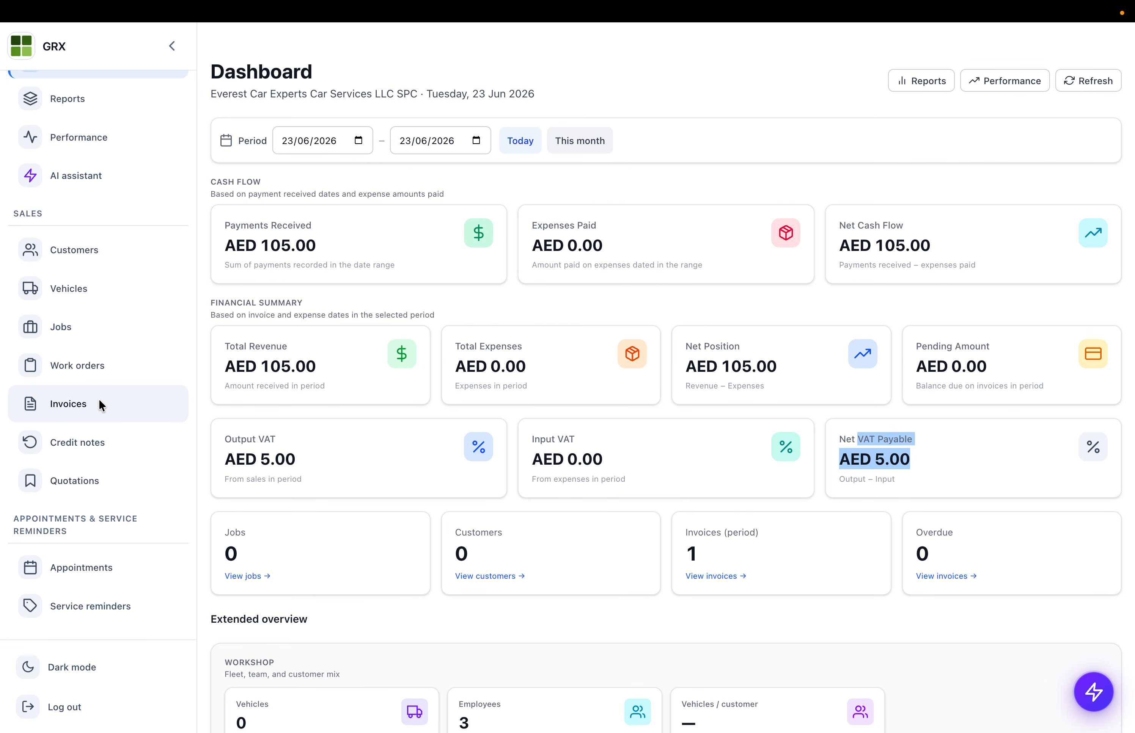
- In the Jobs list, switch the layout through Cards, Table and status Board
left_click(89, 330)
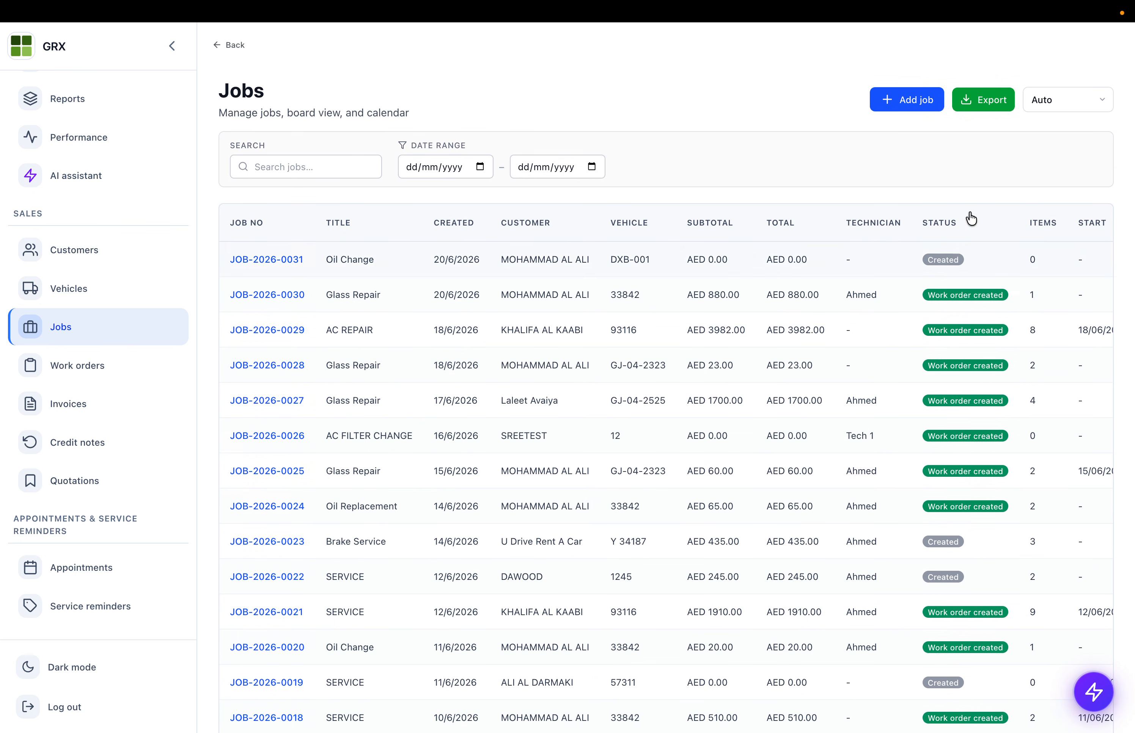
left_click(1086, 104)
left_click(1069, 113)
left_click(1070, 111)
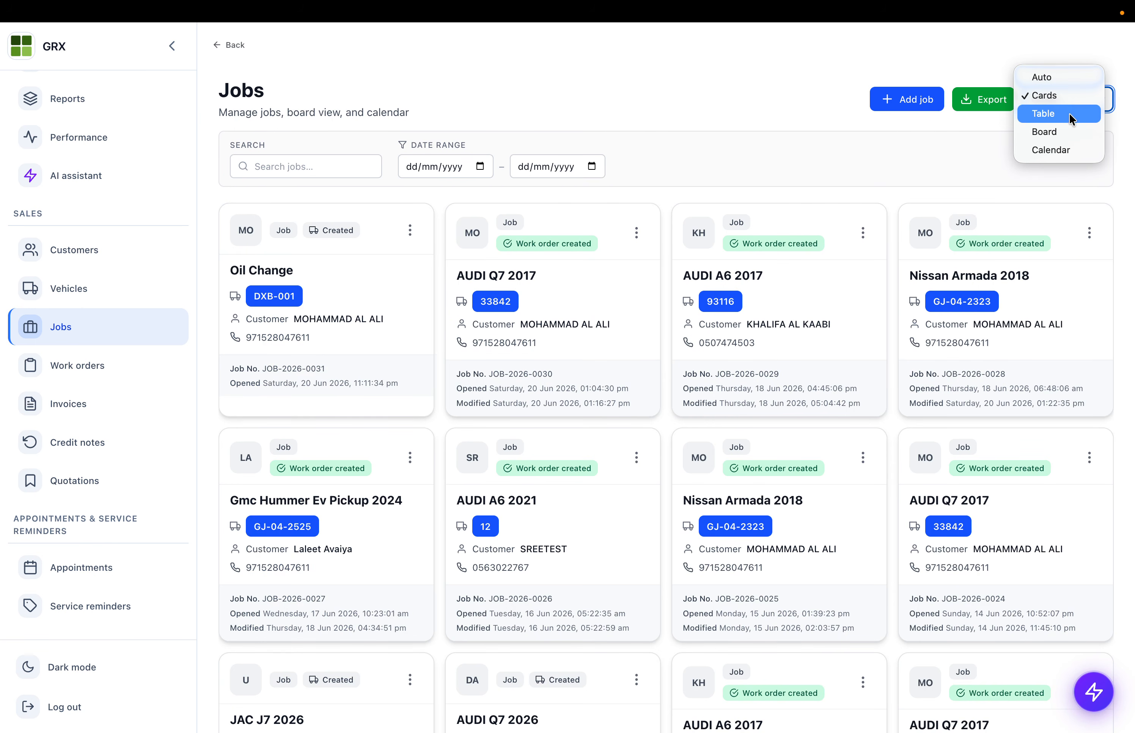
left_click(1064, 114)
left_click(1067, 102)
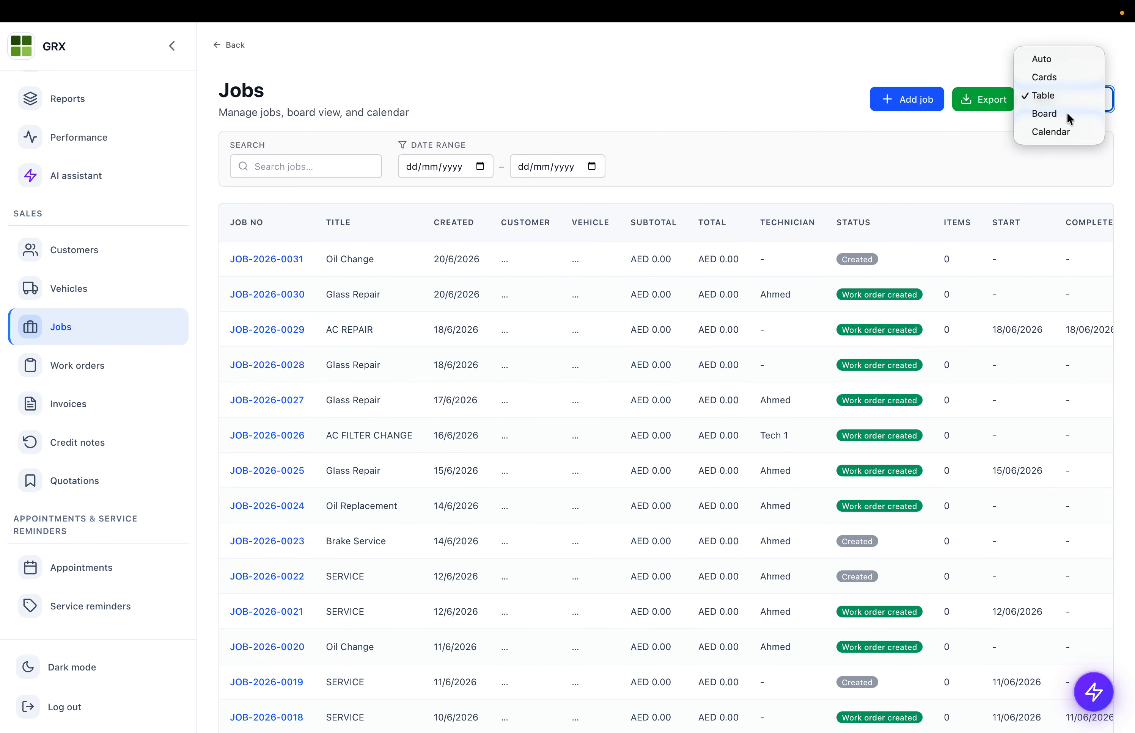
left_click(1066, 114)
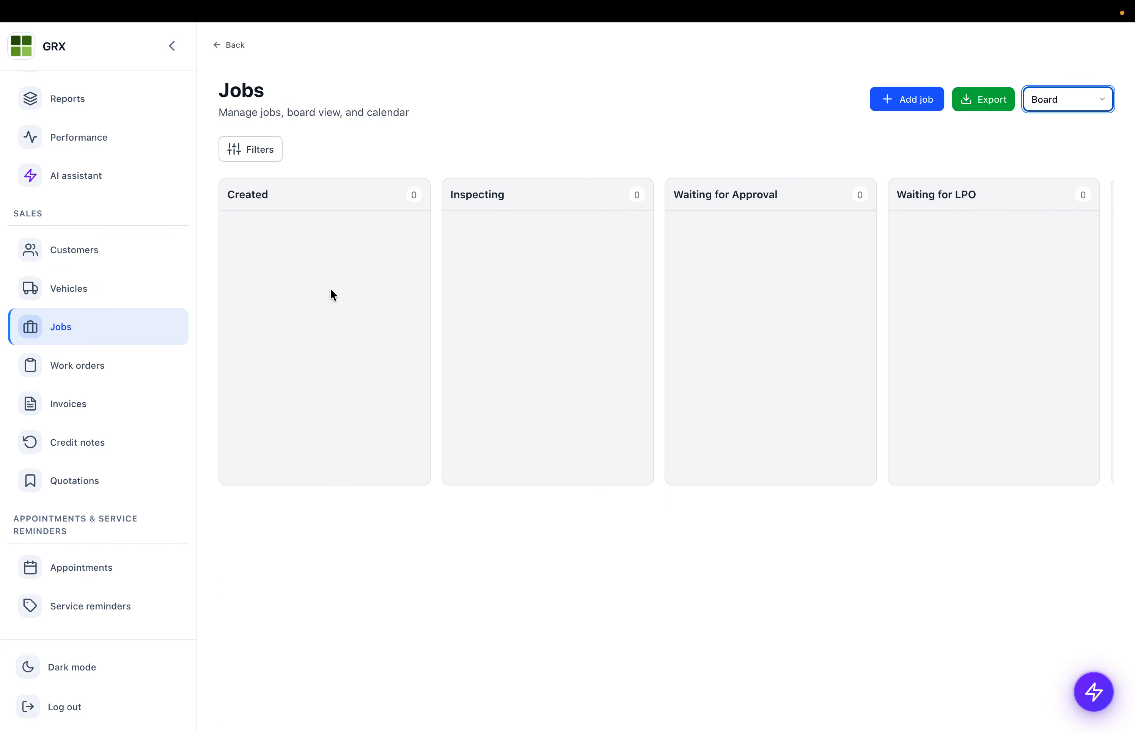
- Filter the status board to start from 15 June 2026
scroll(620, 277, "right", 5)
scroll(637, 286, "left", 5)
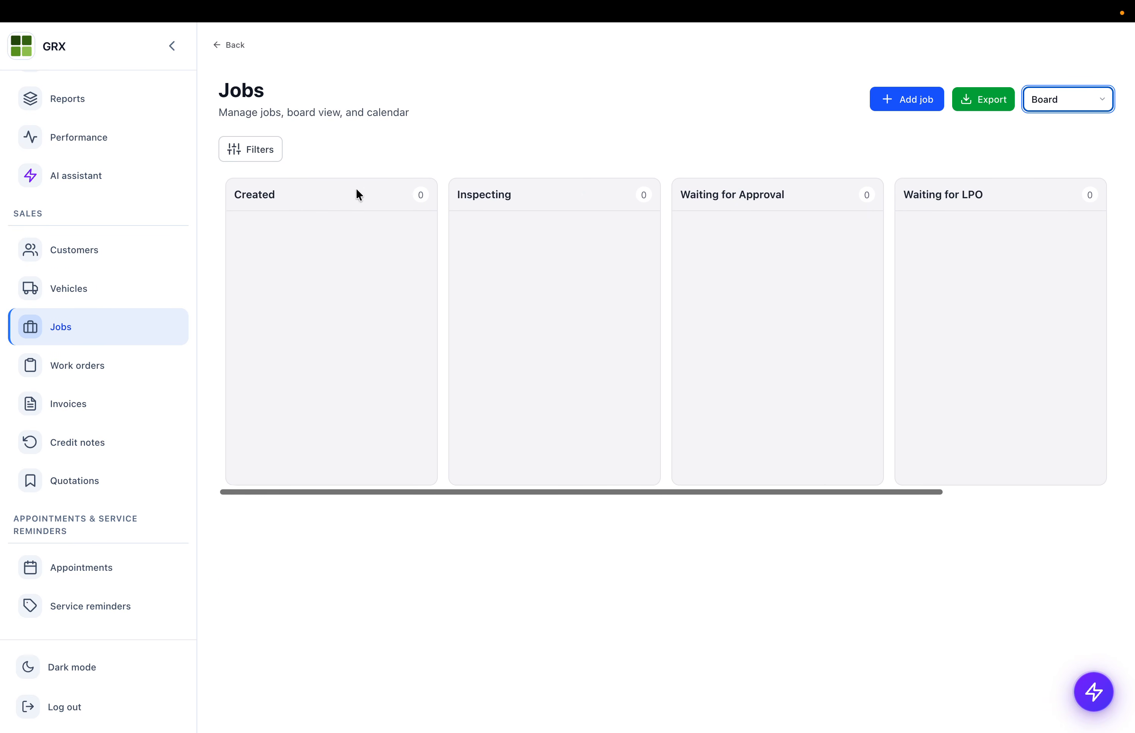
left_click(261, 150)
left_click(433, 213)
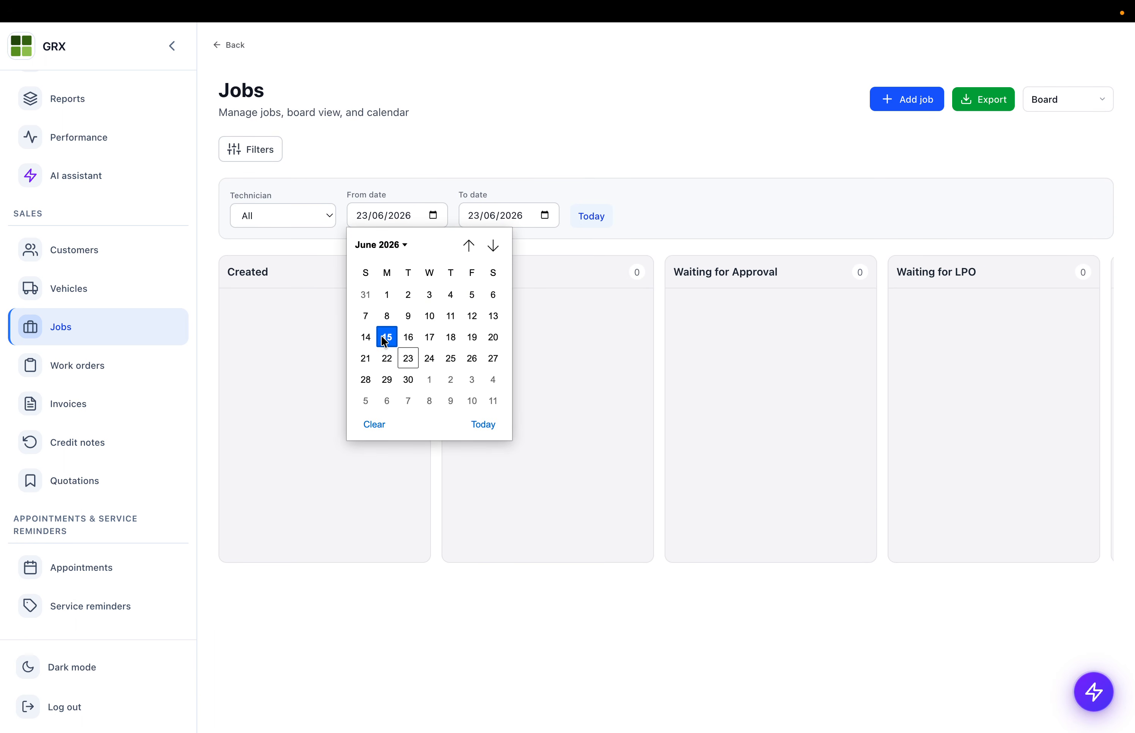
left_click(385, 338)
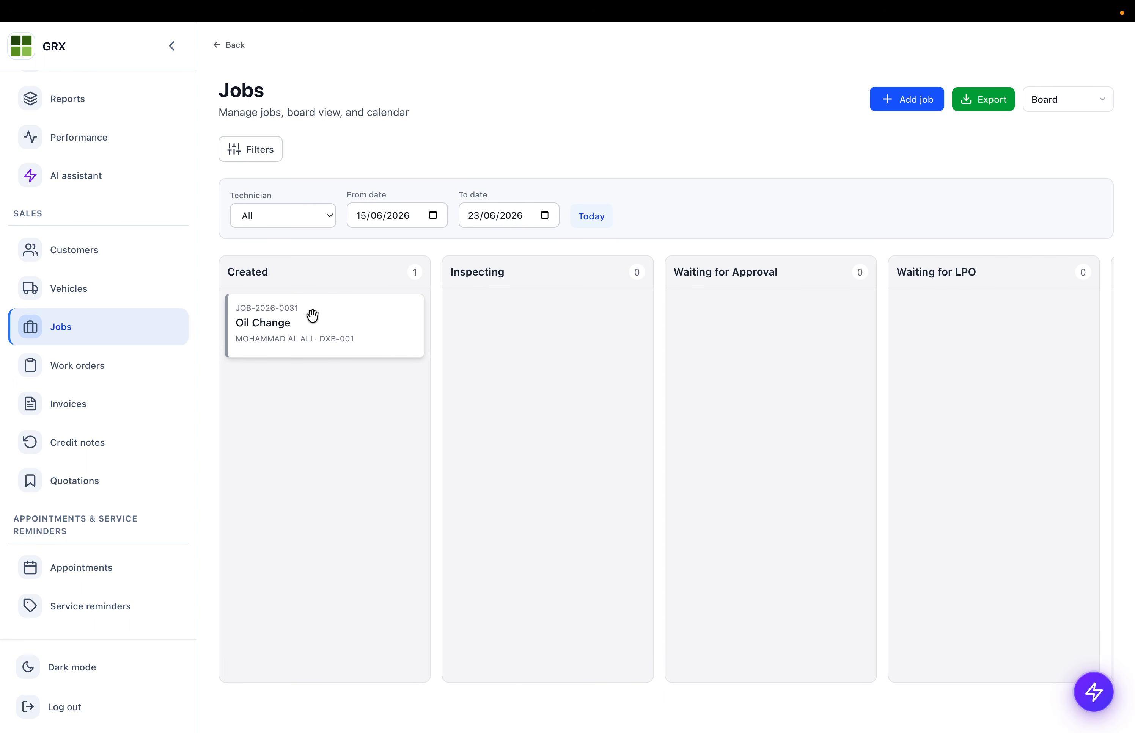
scroll(312, 315, "right", 10)
scroll(944, 314, "down", 3)
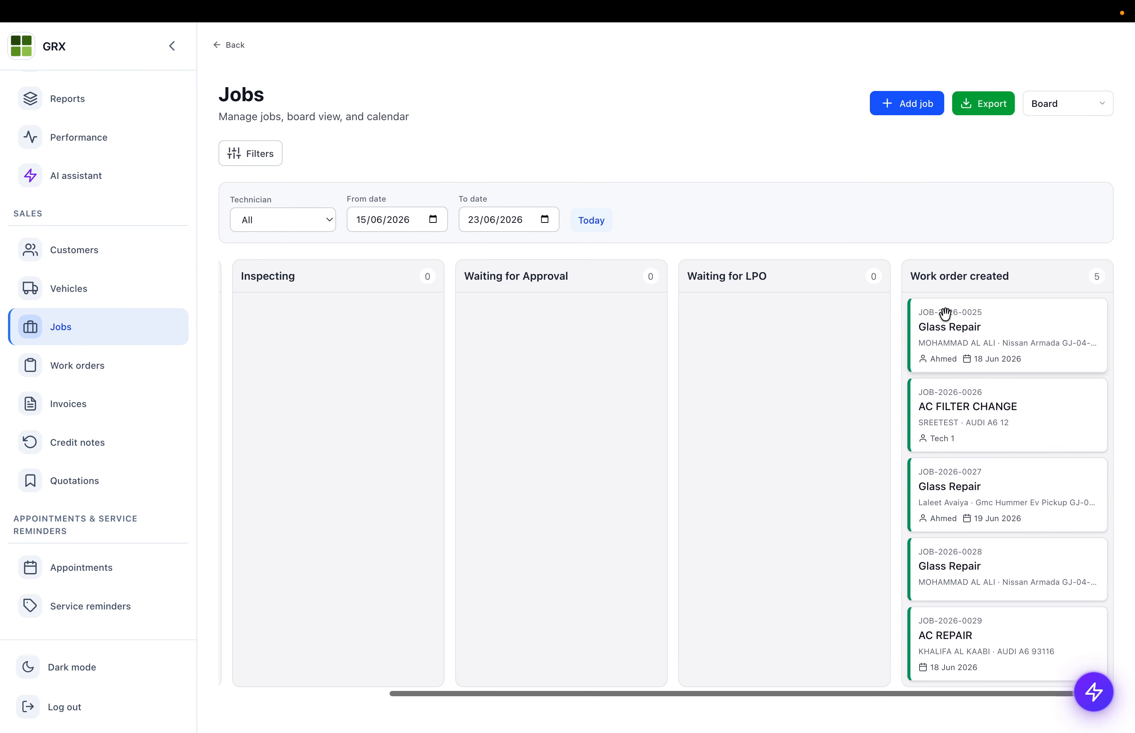
- View jobs on the monthly calendar, return to Auto view, and start a new job
left_click(1049, 108)
left_click(1049, 115)
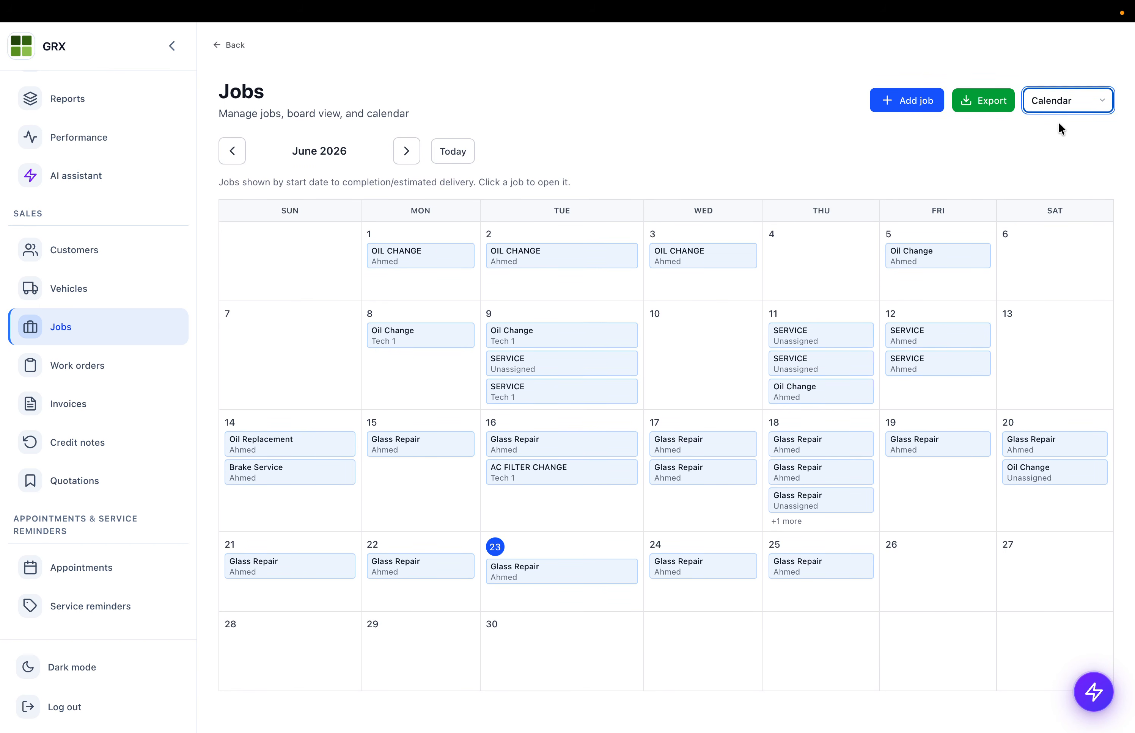
left_click(1079, 101)
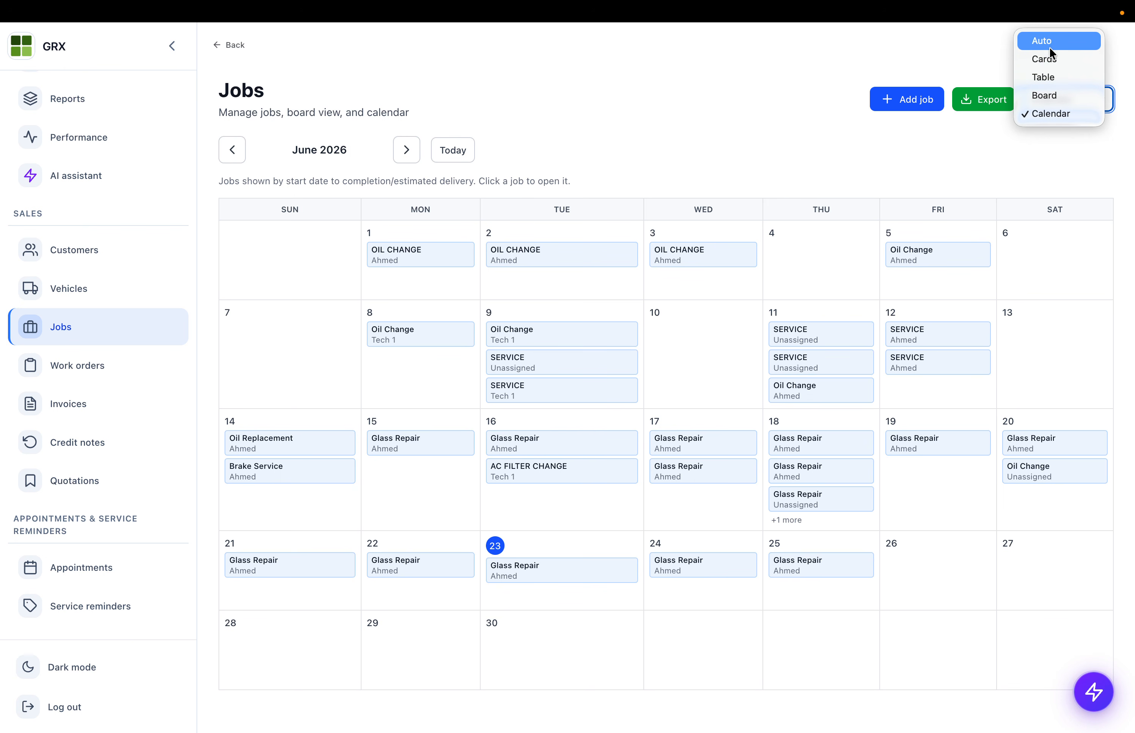
left_click(1042, 41)
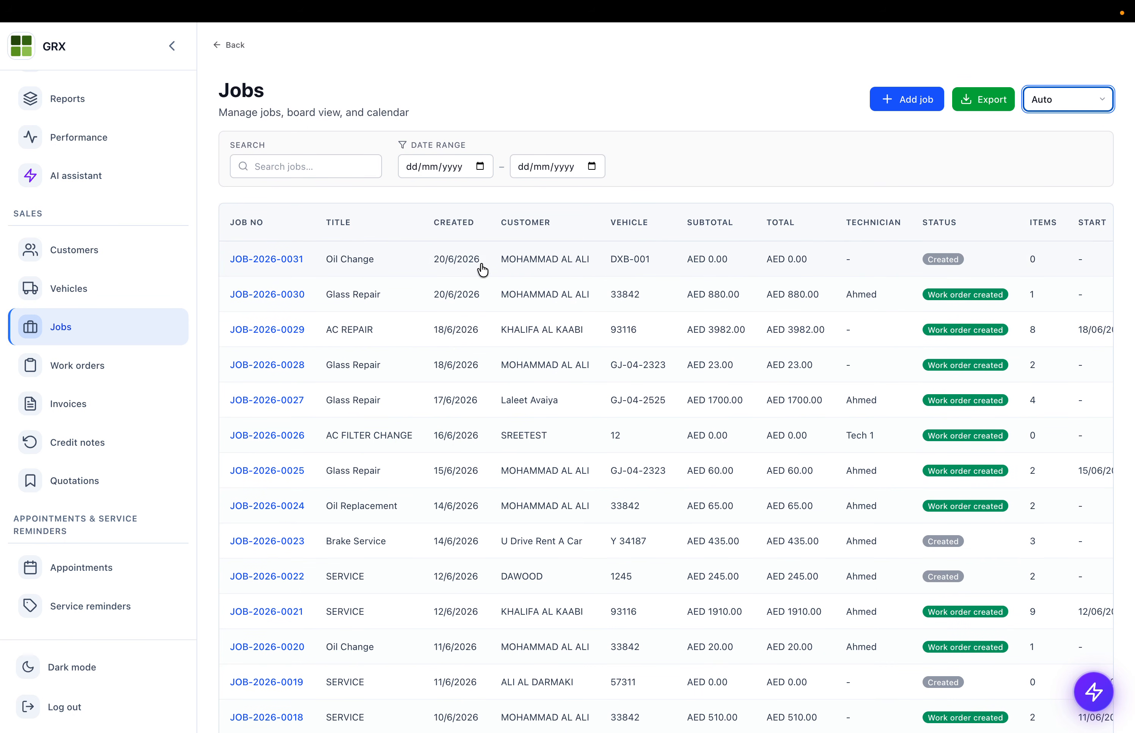
left_click(886, 98)
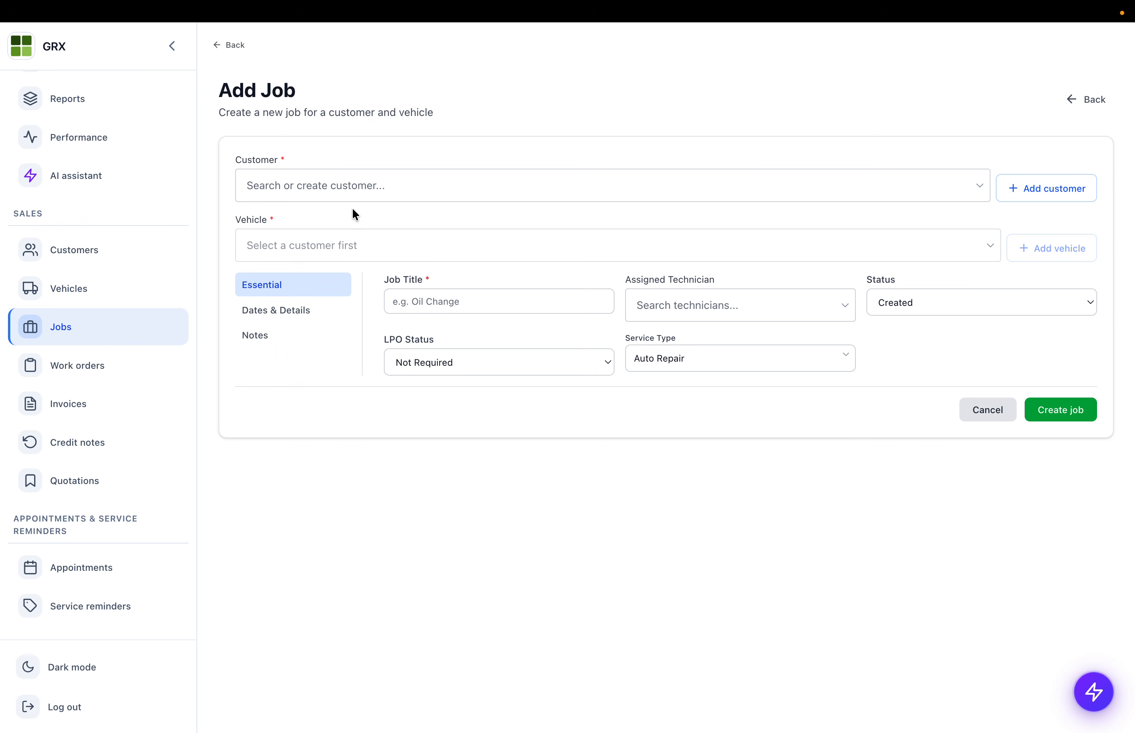
- Pick the first customer, the 33842 AUDI Q7, title Glass Repair and the third technician
left_click(344, 191)
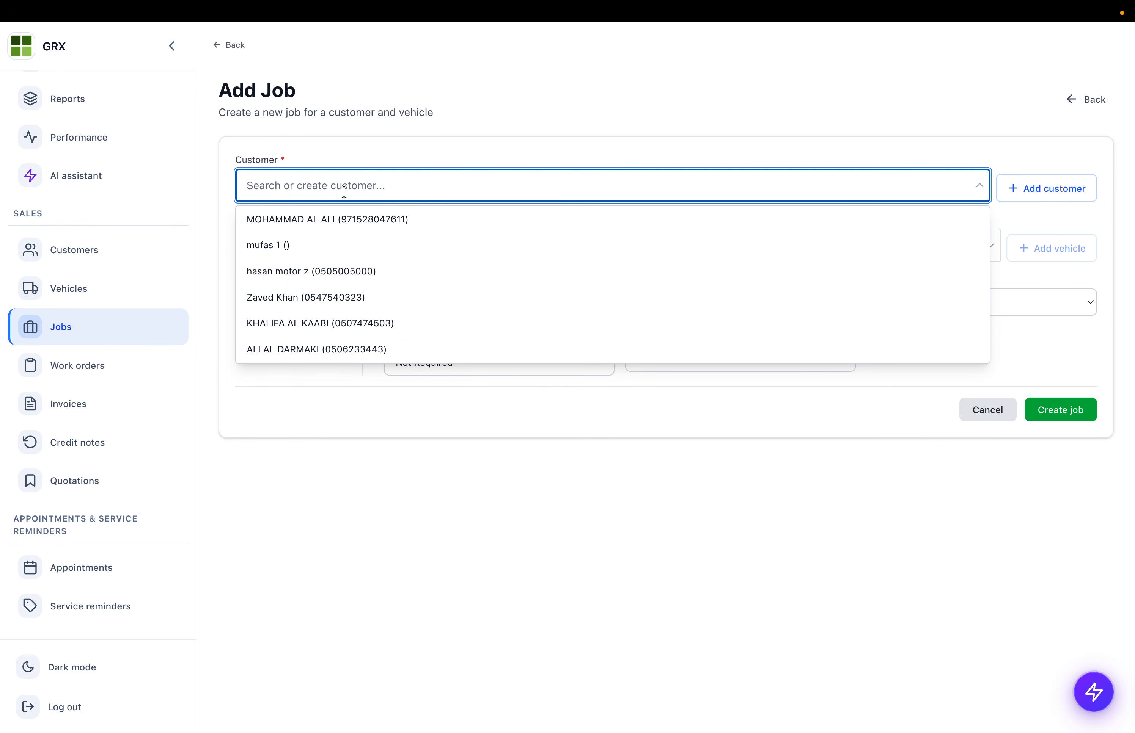
left_click(341, 226)
left_click(319, 245)
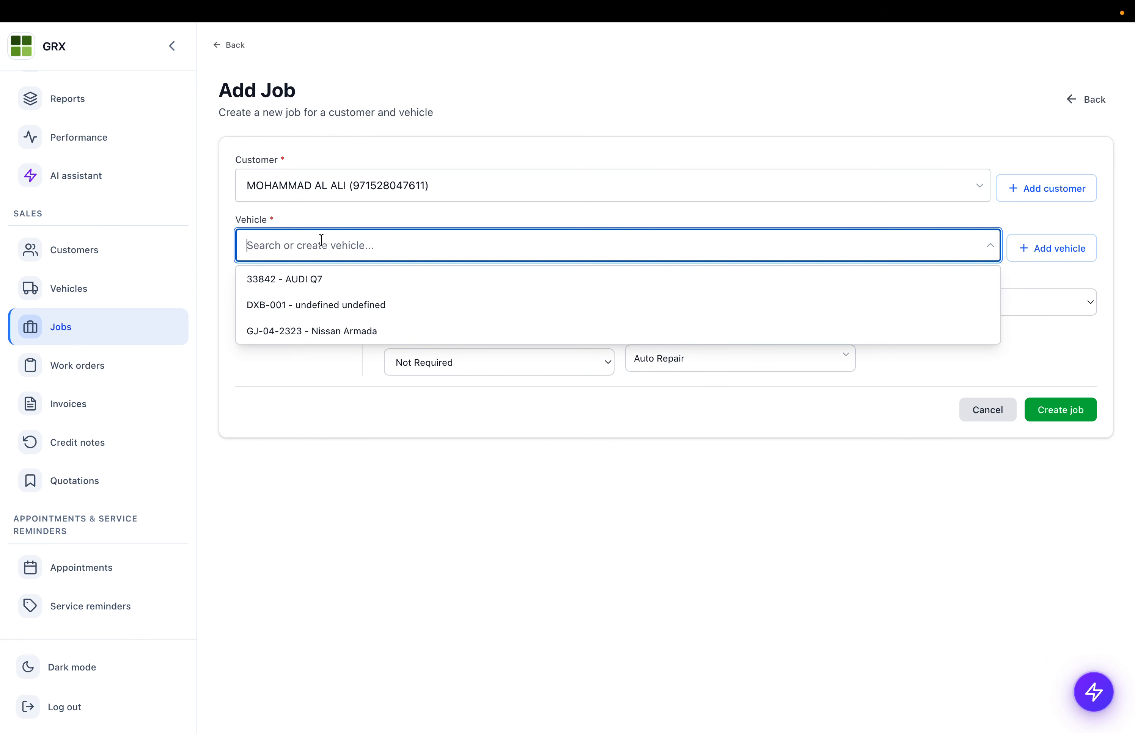
left_click(303, 282)
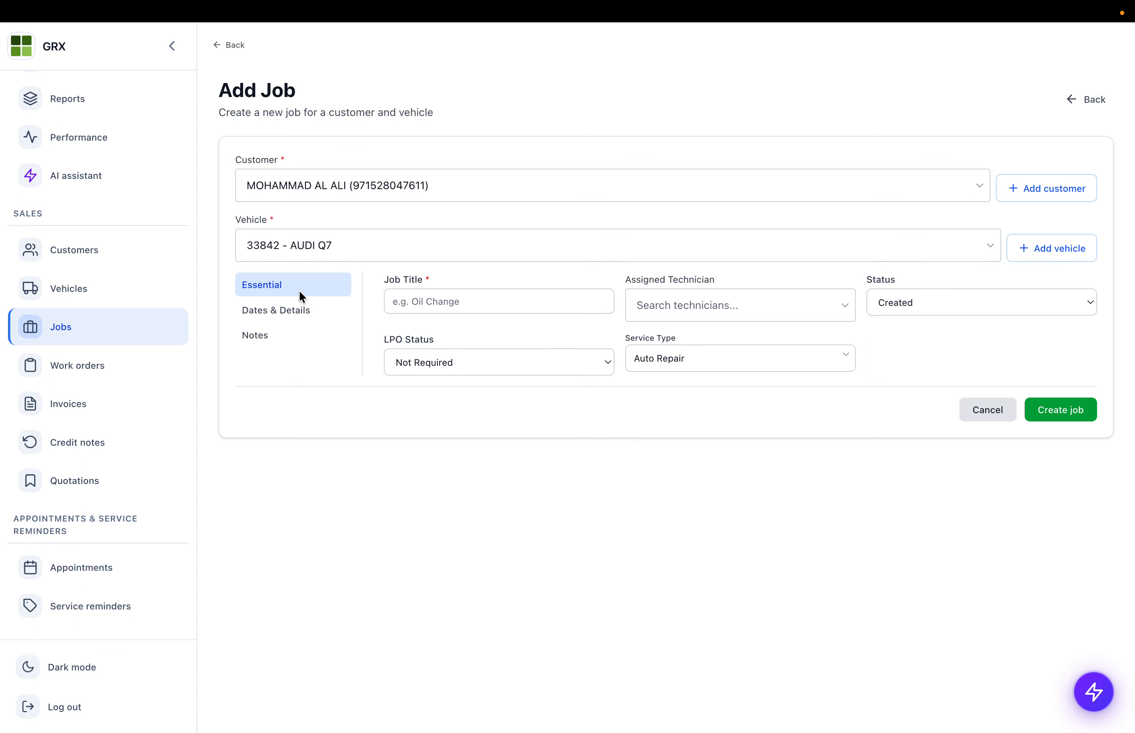
left_click(435, 303)
left_click(502, 365)
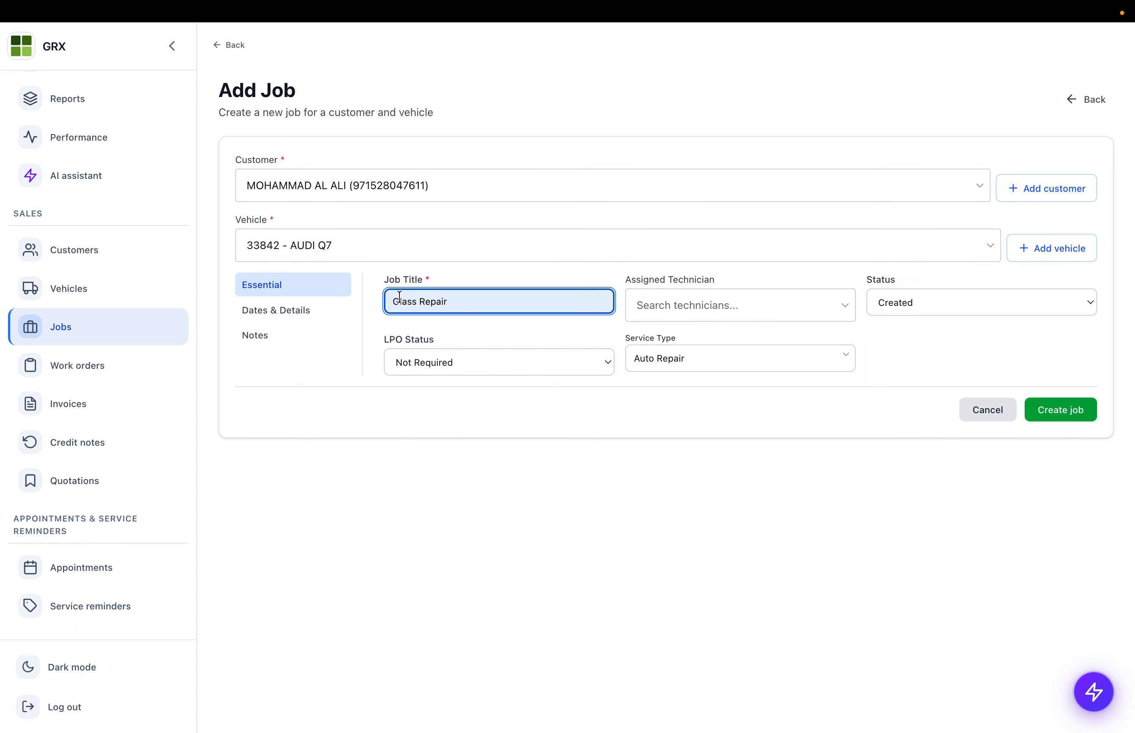
left_click(652, 300)
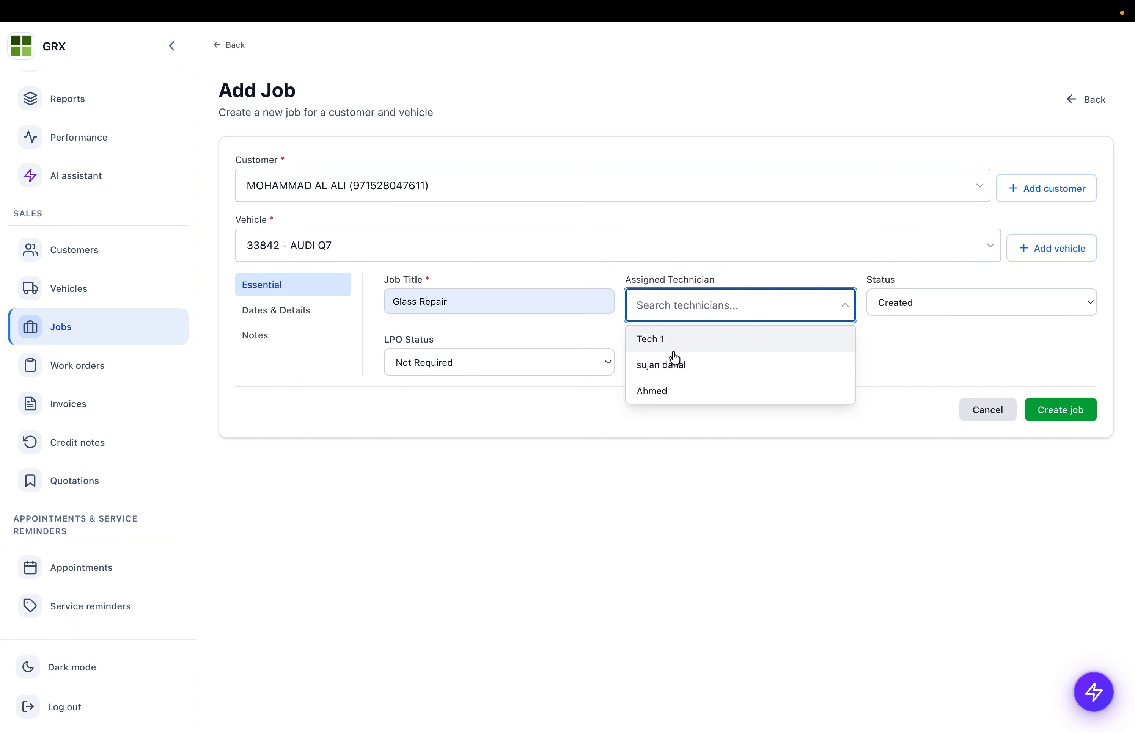
left_click(654, 390)
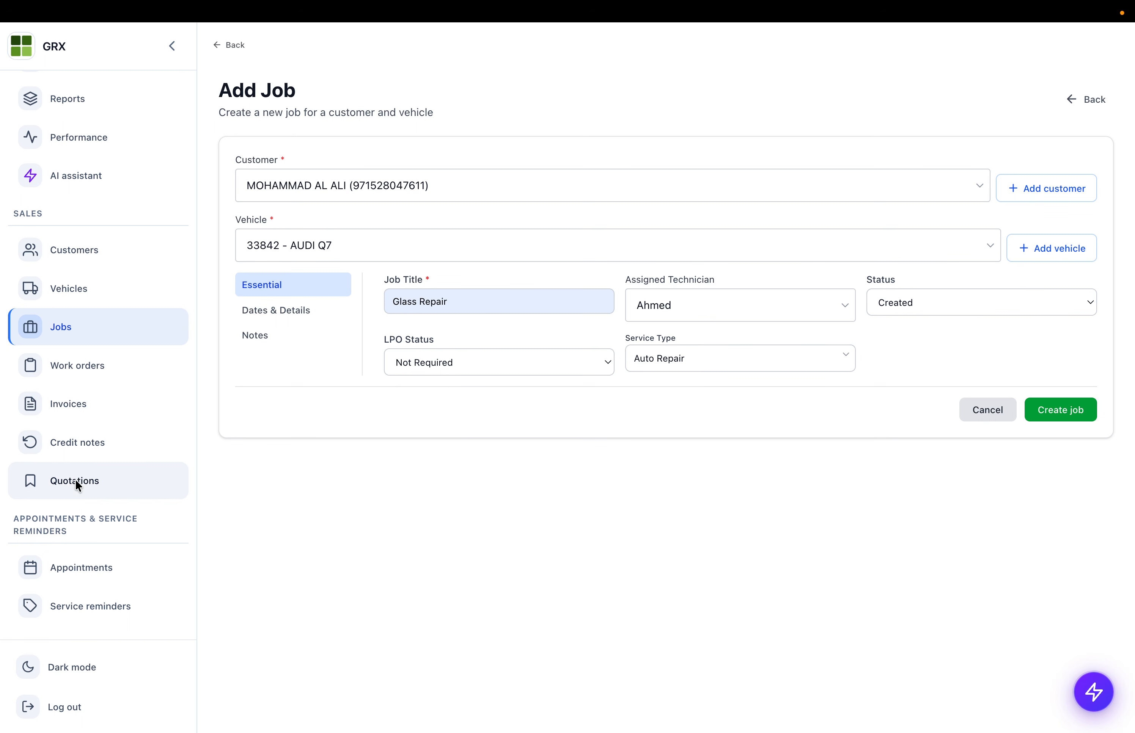
- Check the LPO status options and leave the service type as Auto Repair
scroll(76, 483, "down", 5)
scroll(77, 486, "down", 6)
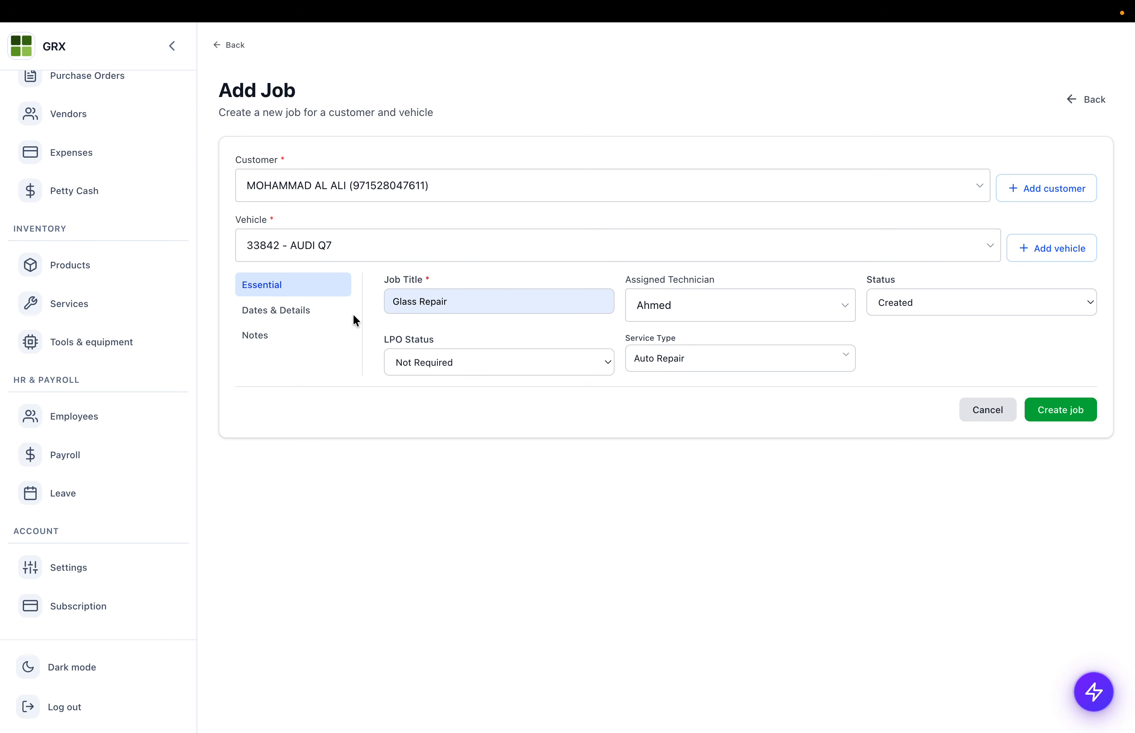
left_click(428, 359)
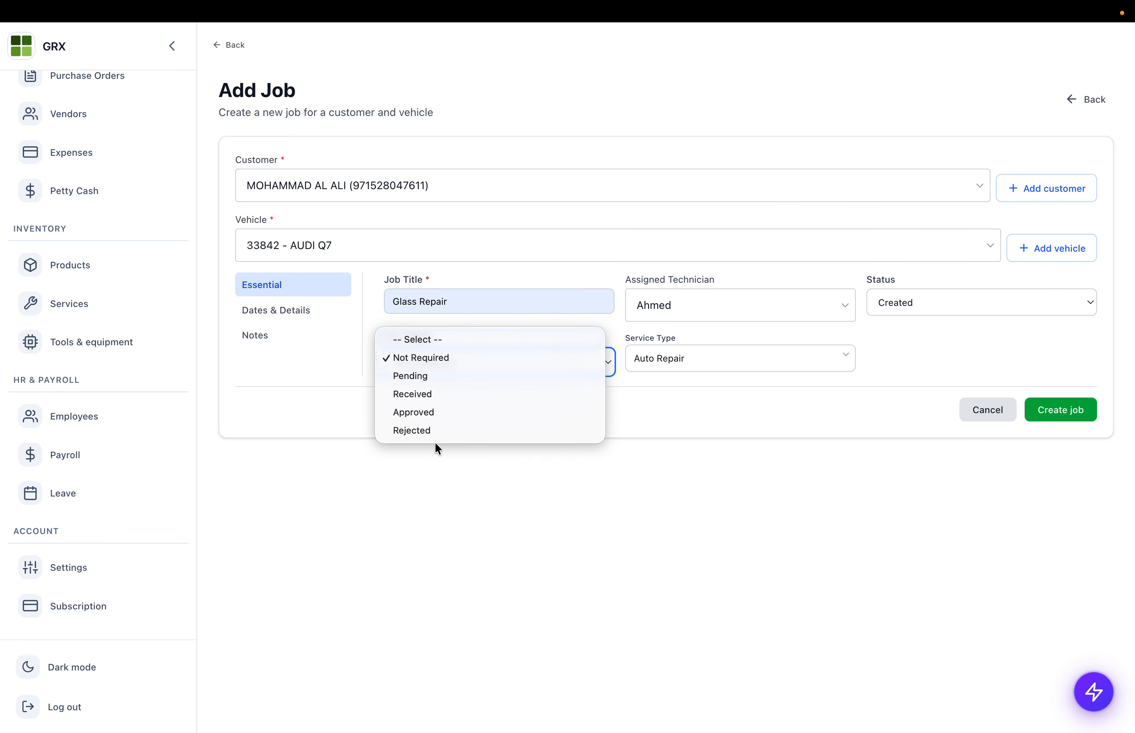
left_click(693, 355)
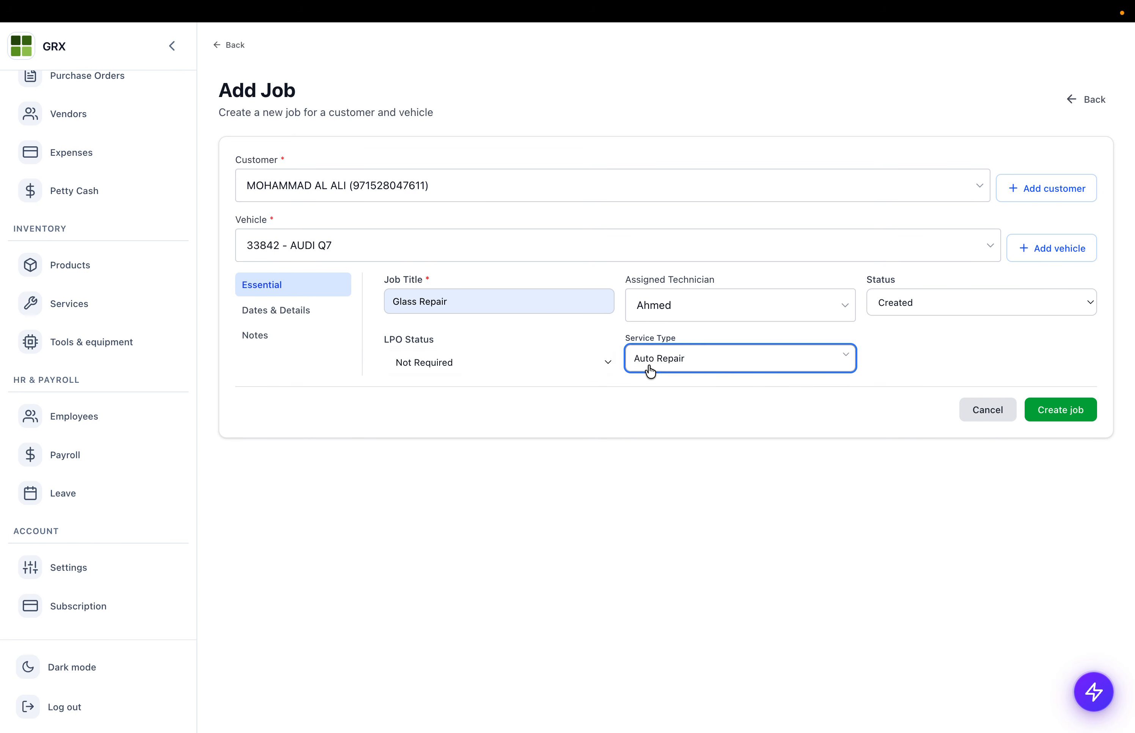
left_click(700, 367)
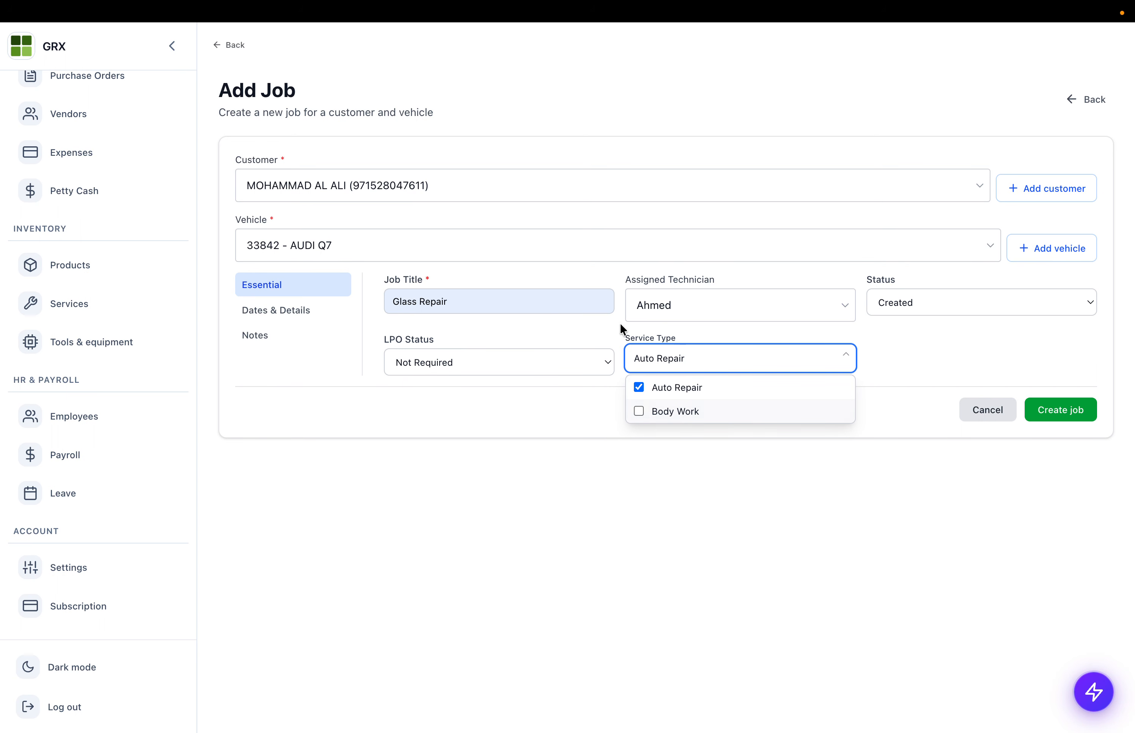
left_click(271, 313)
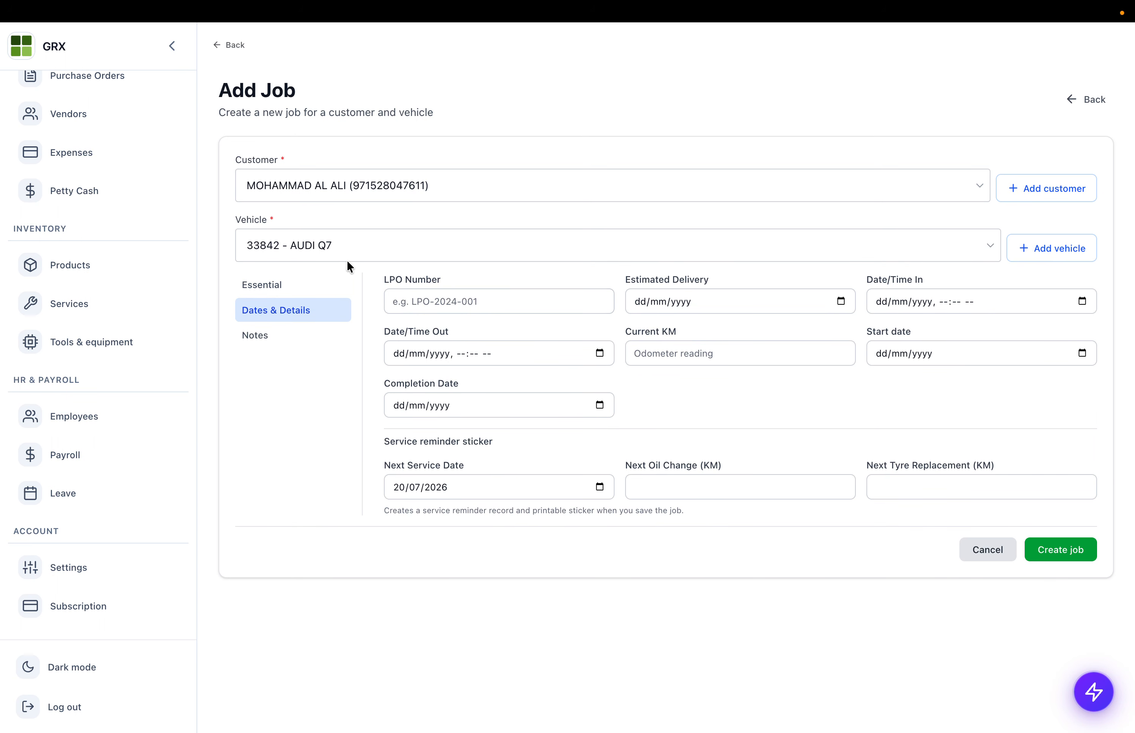
- Set estimated delivery to 24/06/2026 and the check-in date to 23/06/2026
left_click(468, 309)
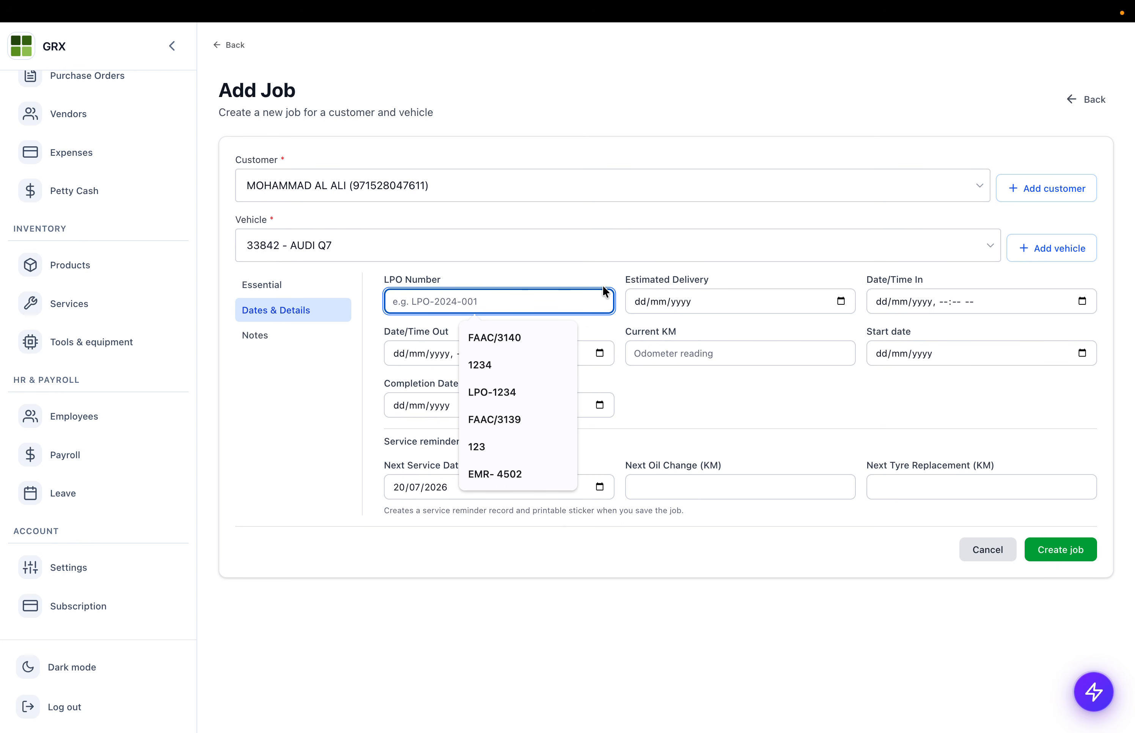
left_click(691, 280)
left_click(839, 301)
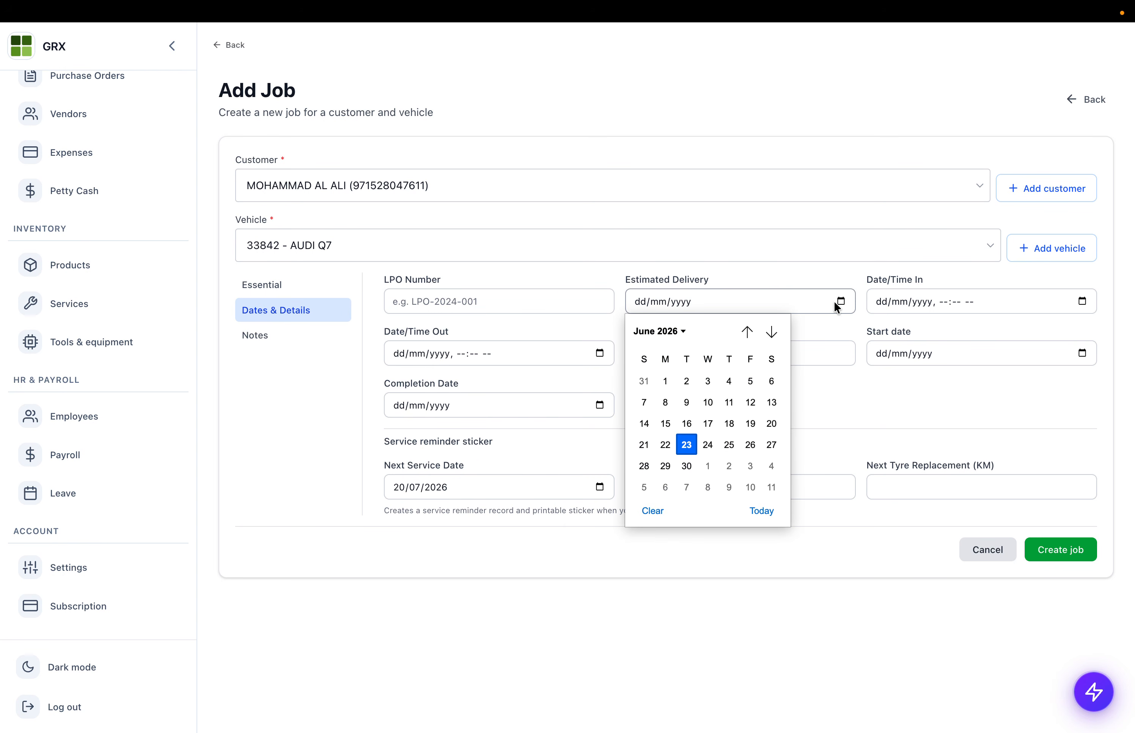
left_click(715, 444)
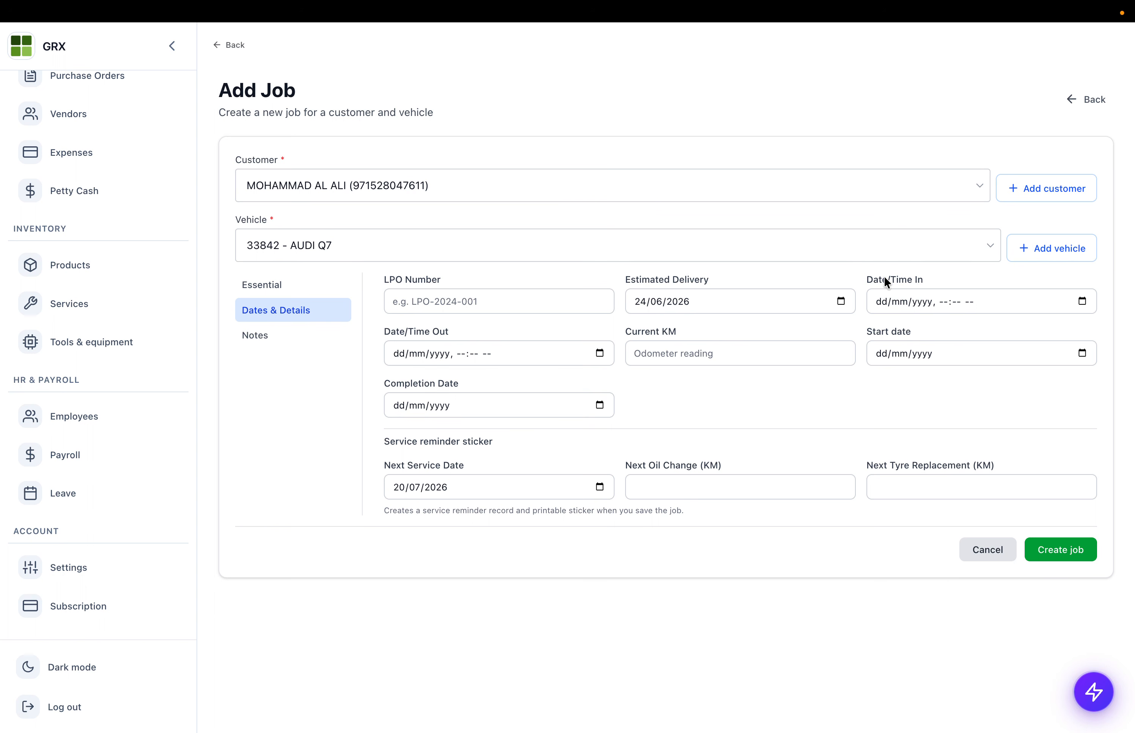
left_click(1081, 302)
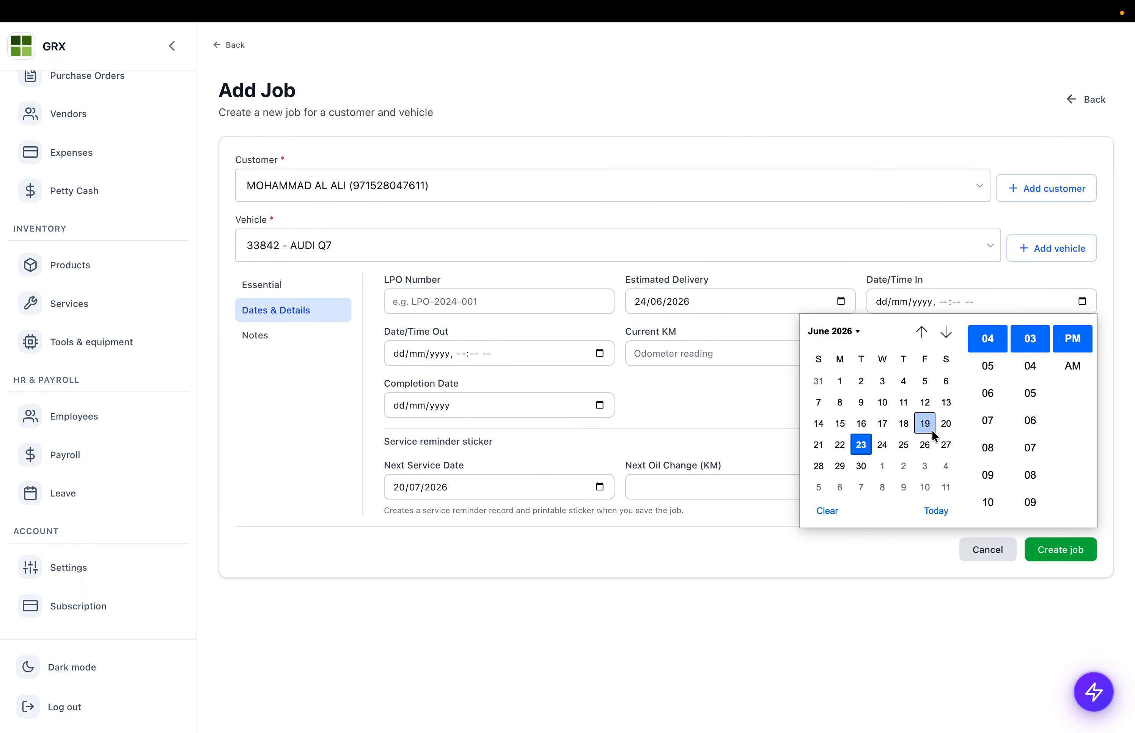
left_click(861, 446)
left_click(406, 377)
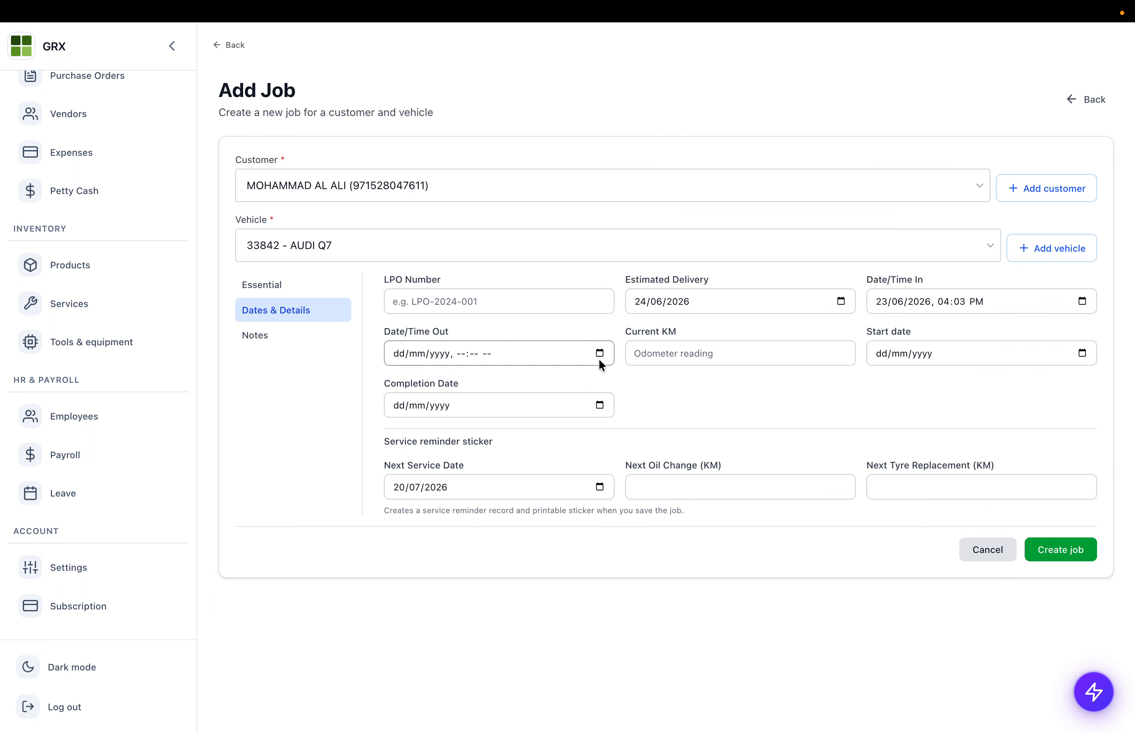
left_click_drag(398, 329, 505, 335)
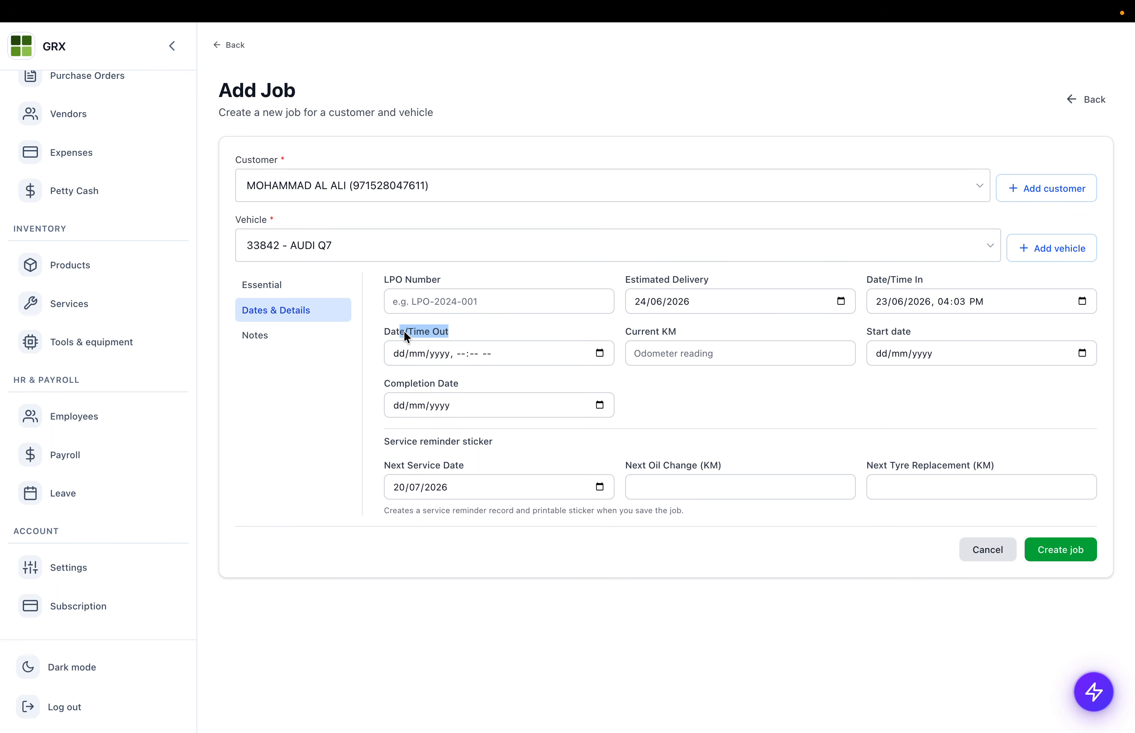
- Enter 500 as the vehicle's current KM
left_click(656, 349)
type("500")
left_click_drag(869, 334, 905, 333)
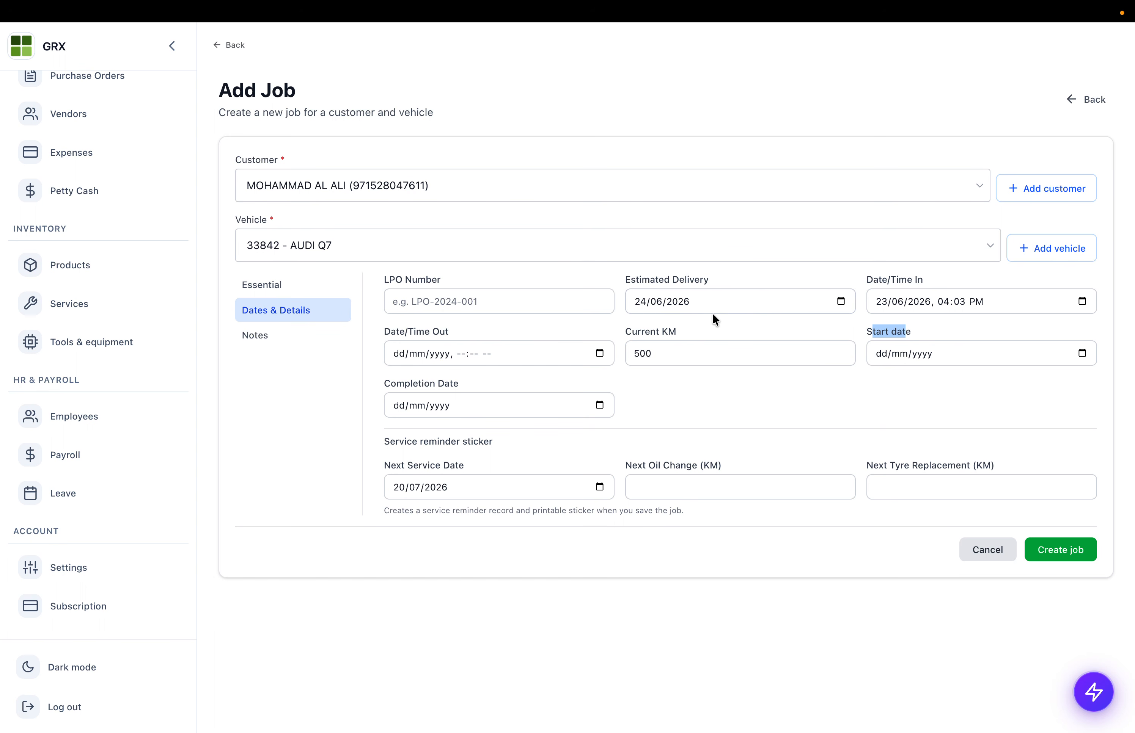
left_click(291, 286)
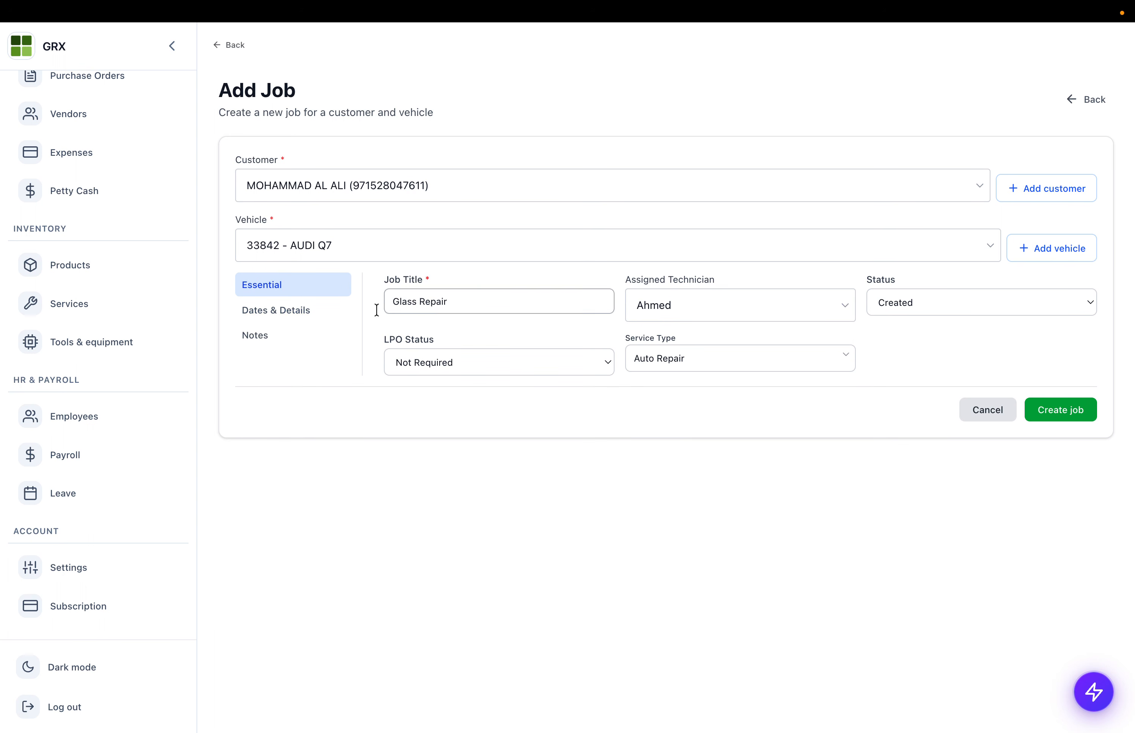
left_click(261, 311)
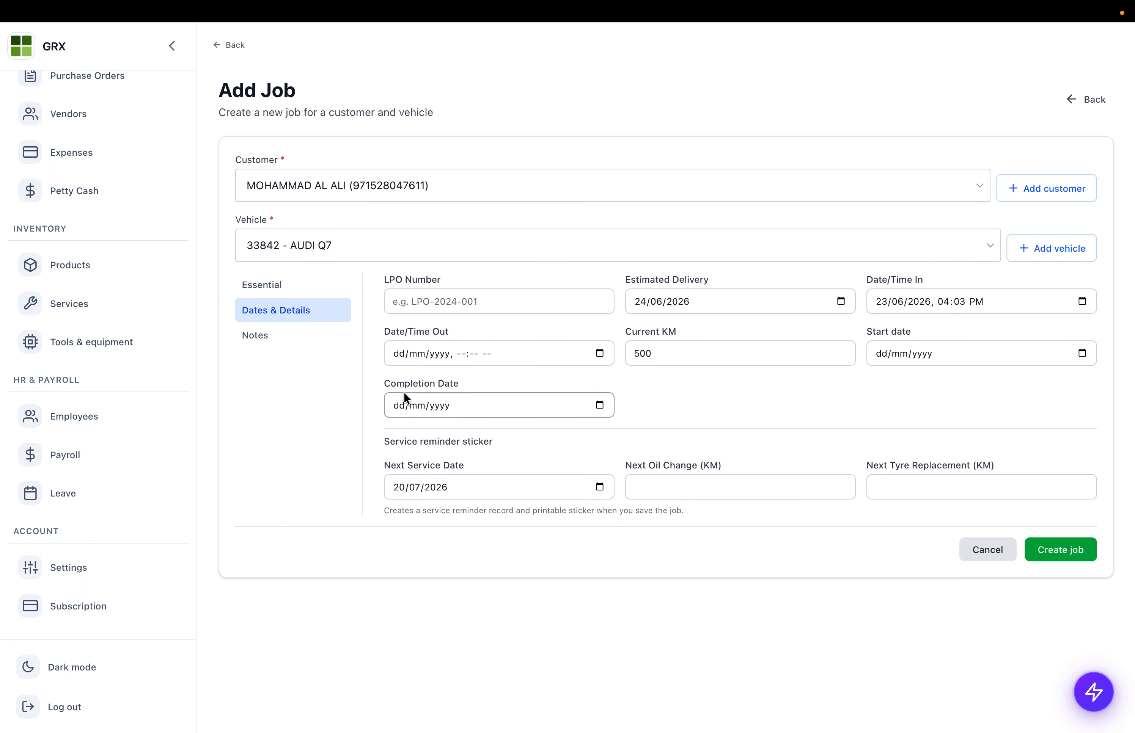
- Review the Completion Date and the service reminder oil change and tyre fields
left_click_drag(382, 383, 485, 382)
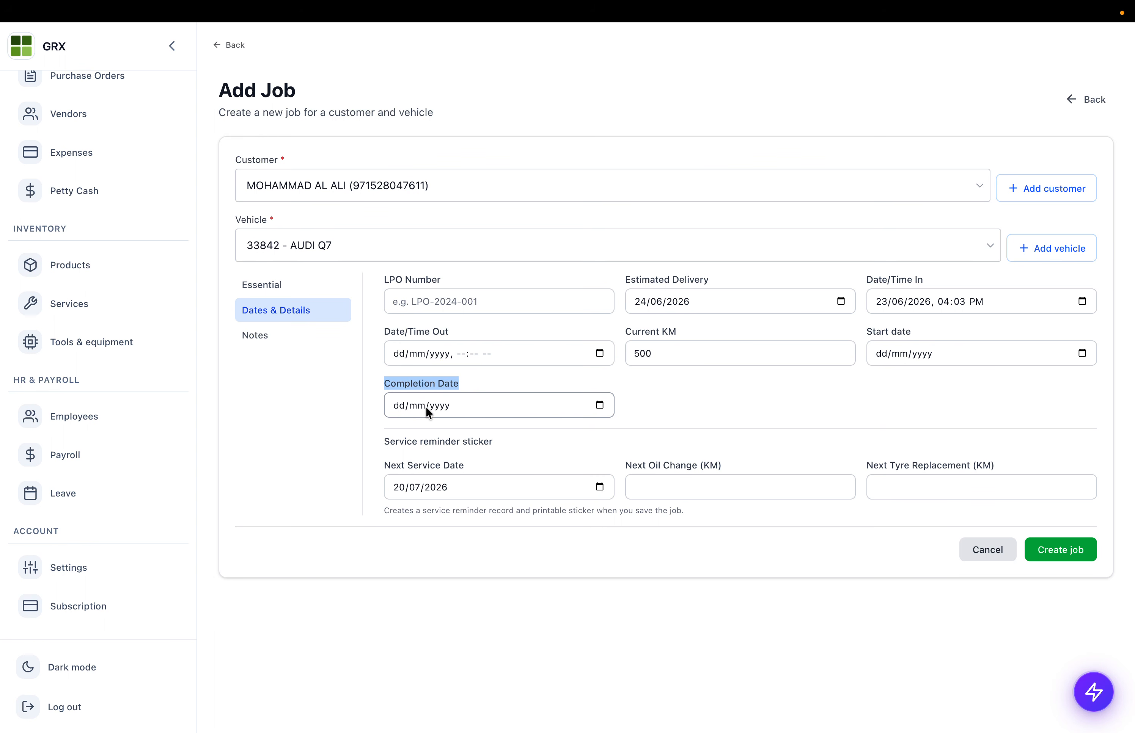
left_click_drag(391, 438, 546, 444)
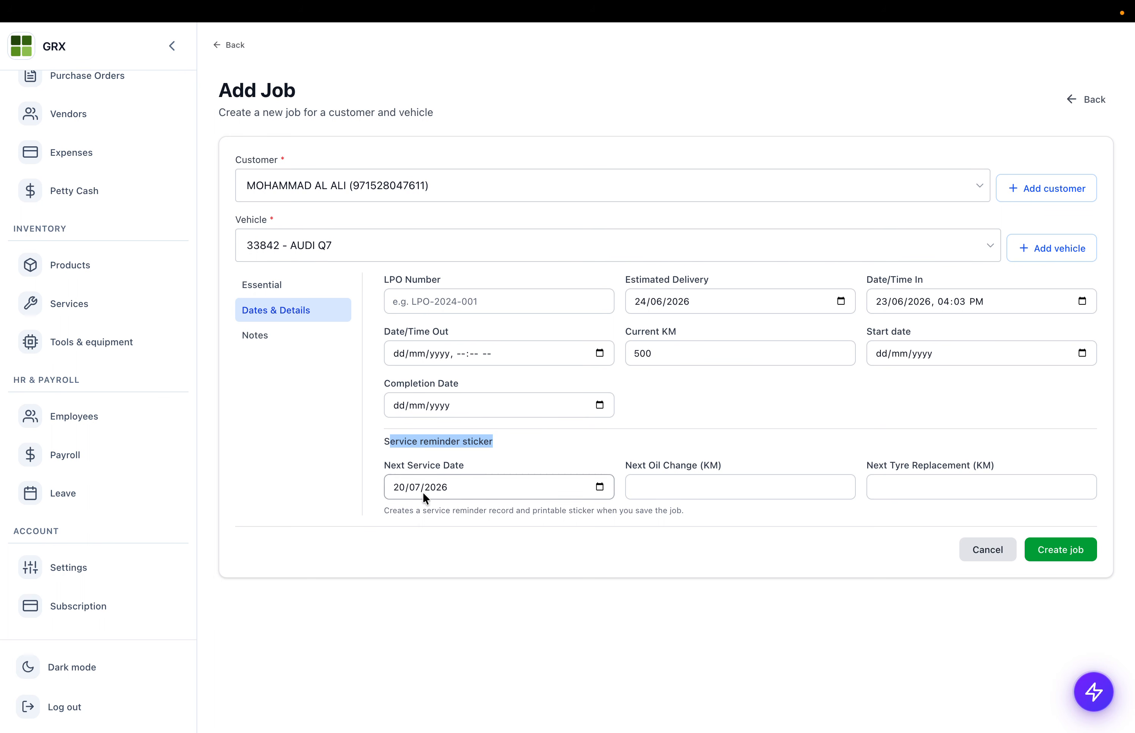
left_click_drag(643, 465, 721, 467)
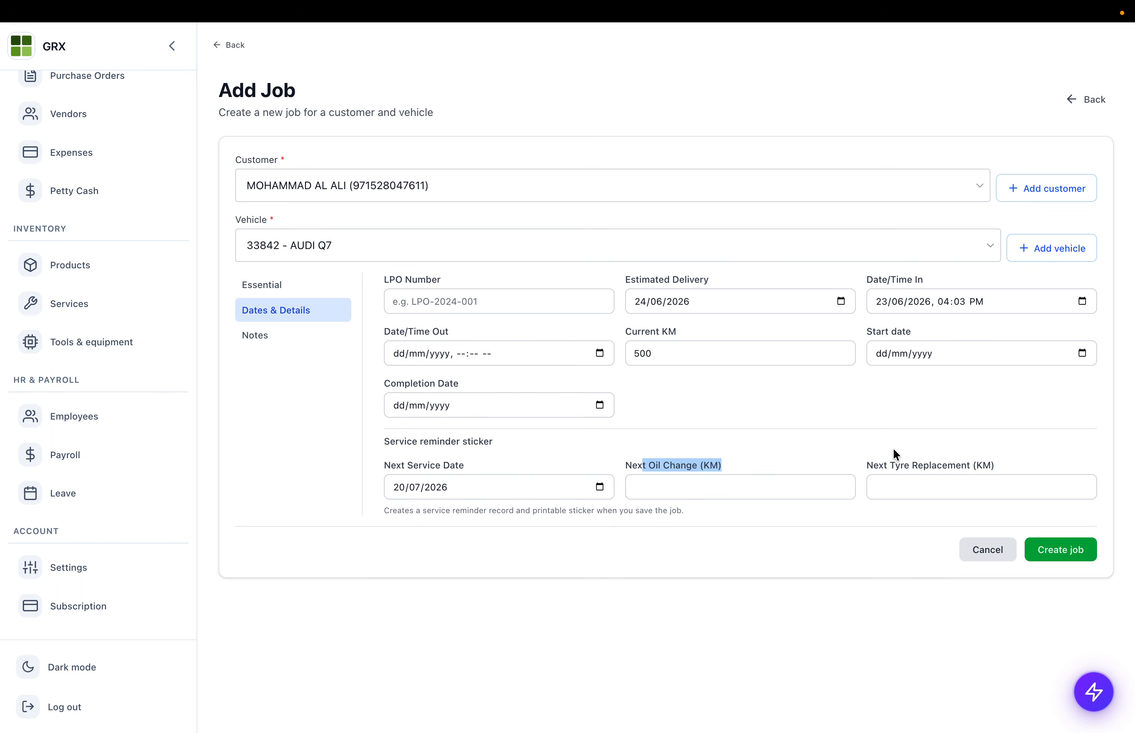
left_click_drag(890, 465, 1015, 464)
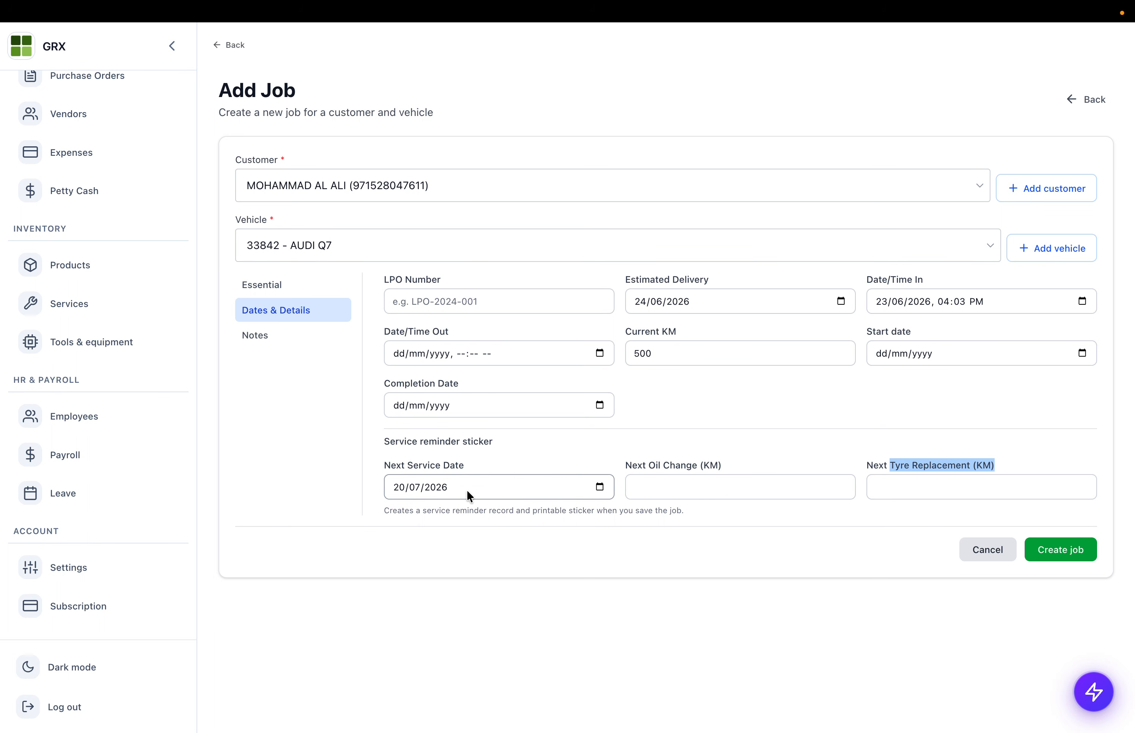
scroll(74, 450, "down", 7)
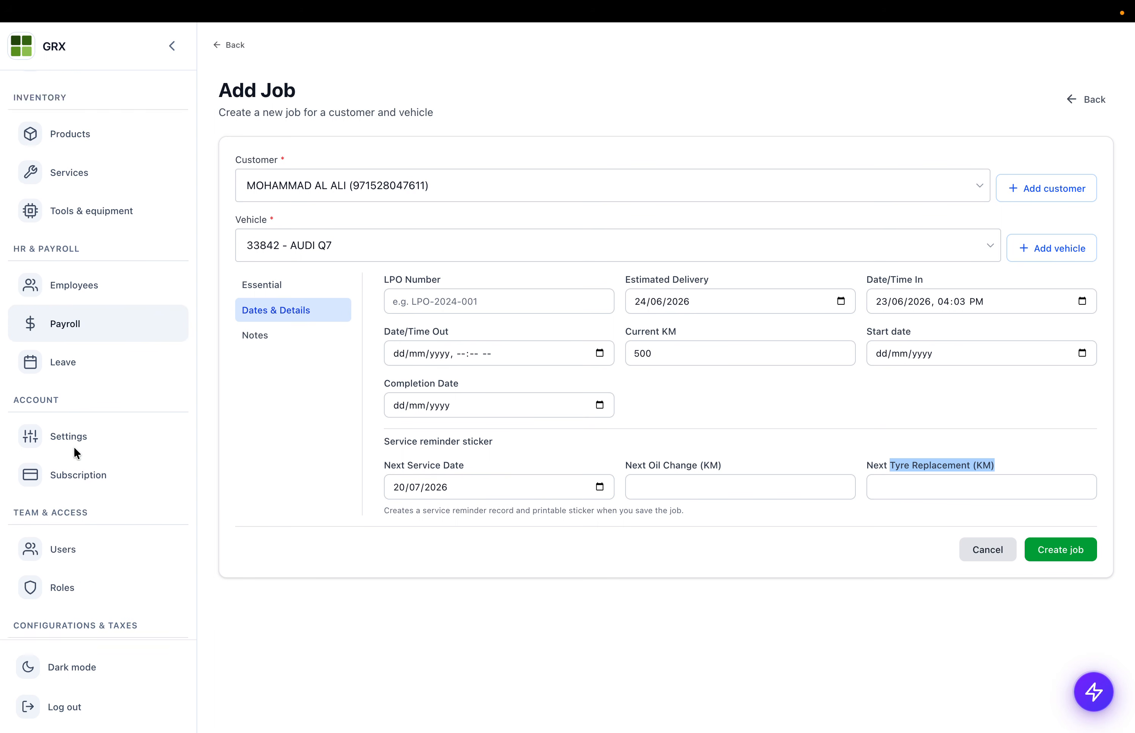
scroll(74, 451, "up", 6)
scroll(73, 447, "up", 1)
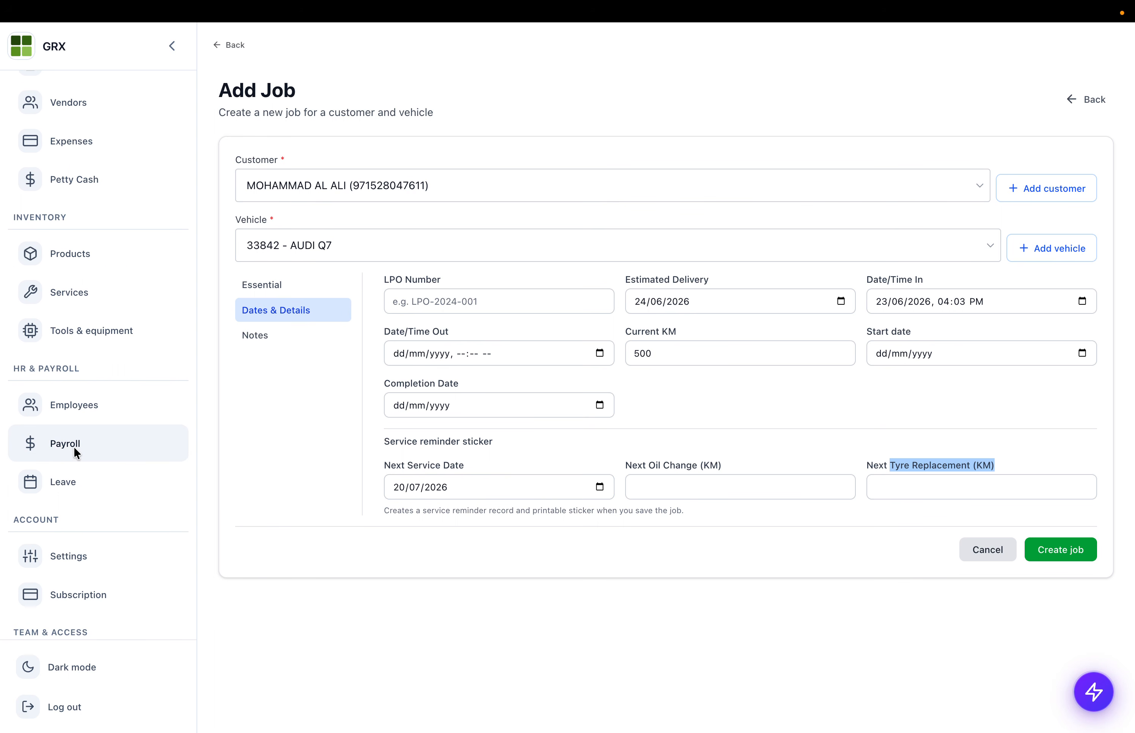
scroll(74, 391, "down", 3)
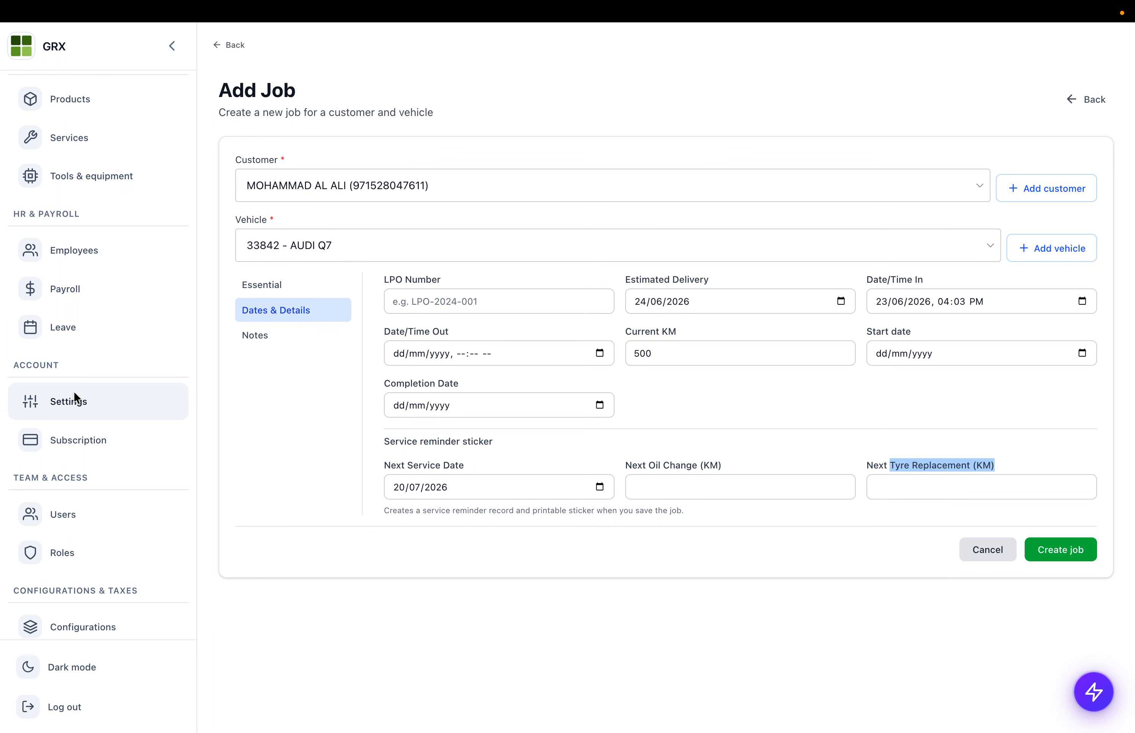
scroll(73, 391, "up", 6)
scroll(80, 234, "up", 2)
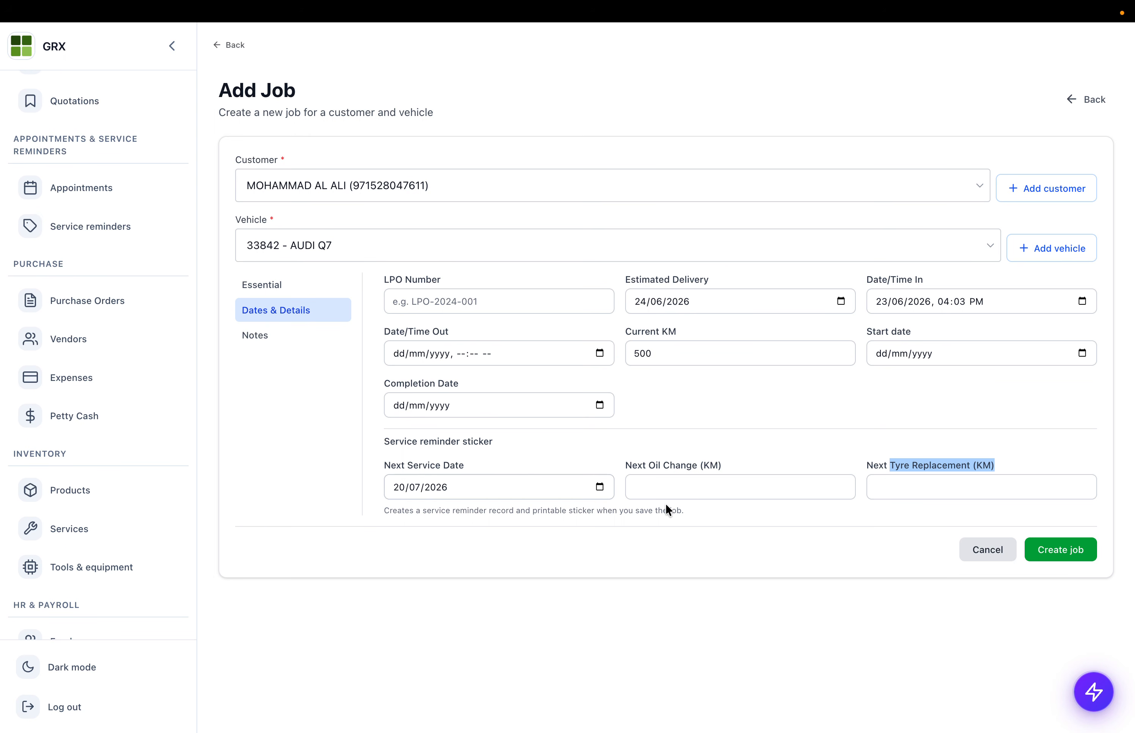
- Set next oil change to 1000 km and next tyre replacement to 2000 km
left_click(673, 491)
type("100")
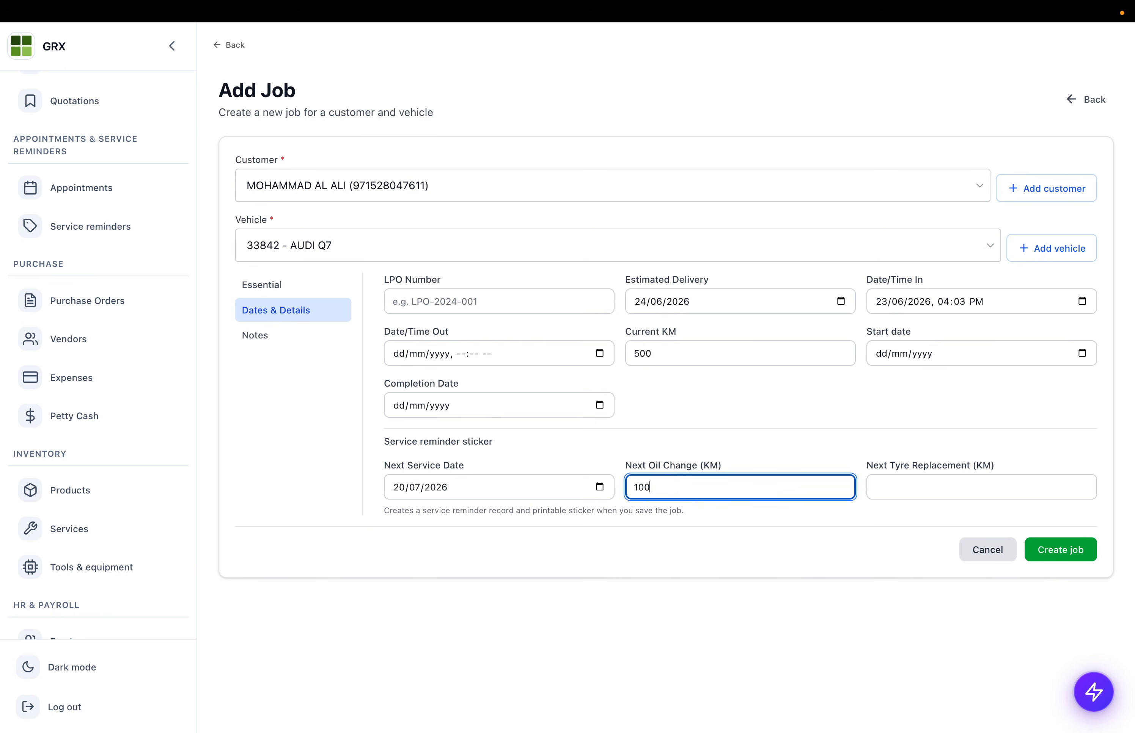
double_click(655, 466)
left_click(655, 467)
type("0")
left_click(871, 486)
type("2000")
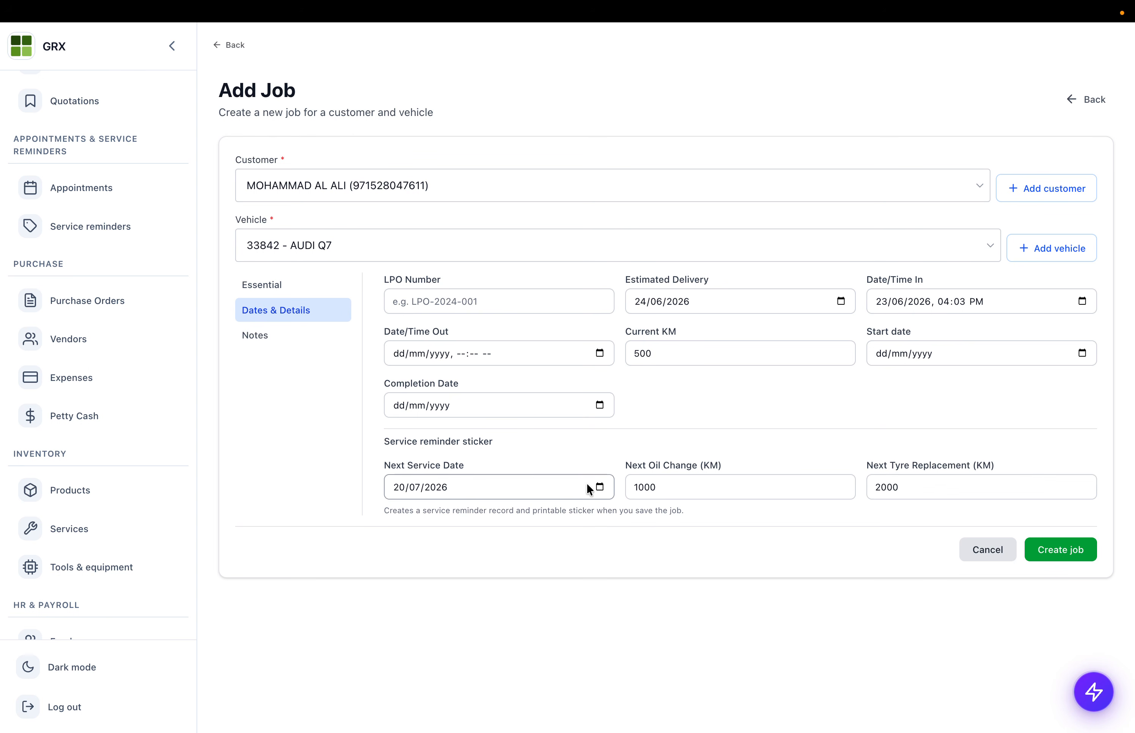
- Set the next service date to 20/08/2026
left_click(599, 487)
left_click(424, 630)
left_click(600, 486)
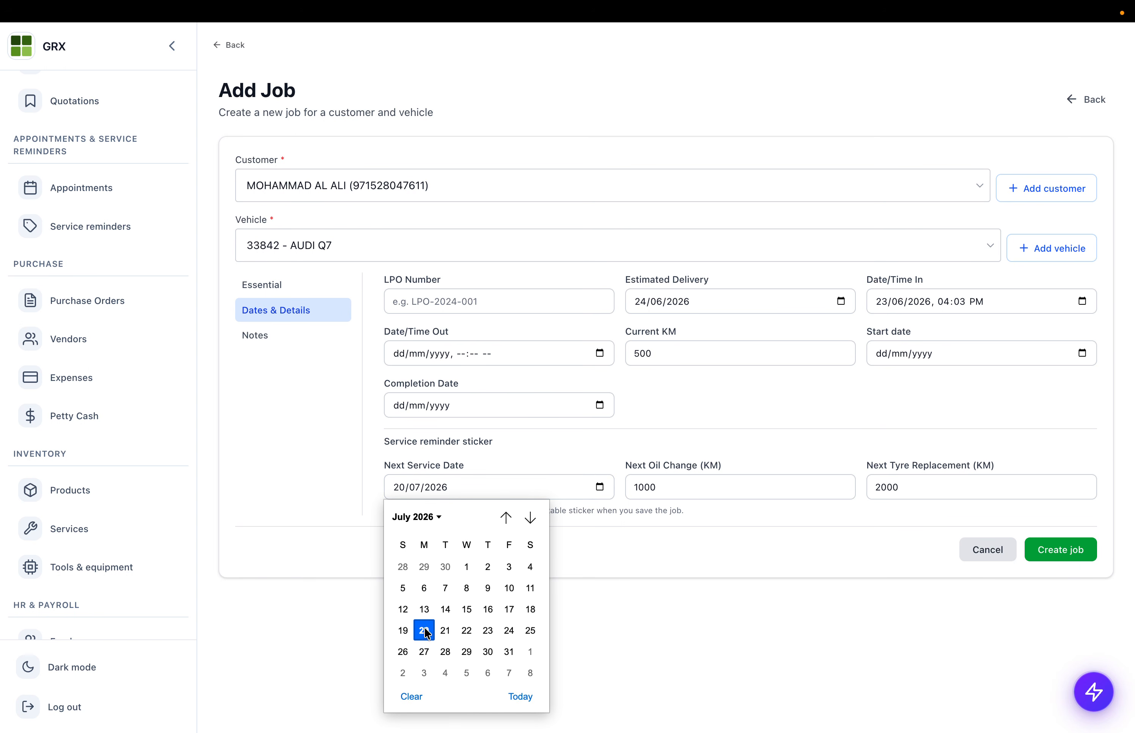
left_click(529, 518)
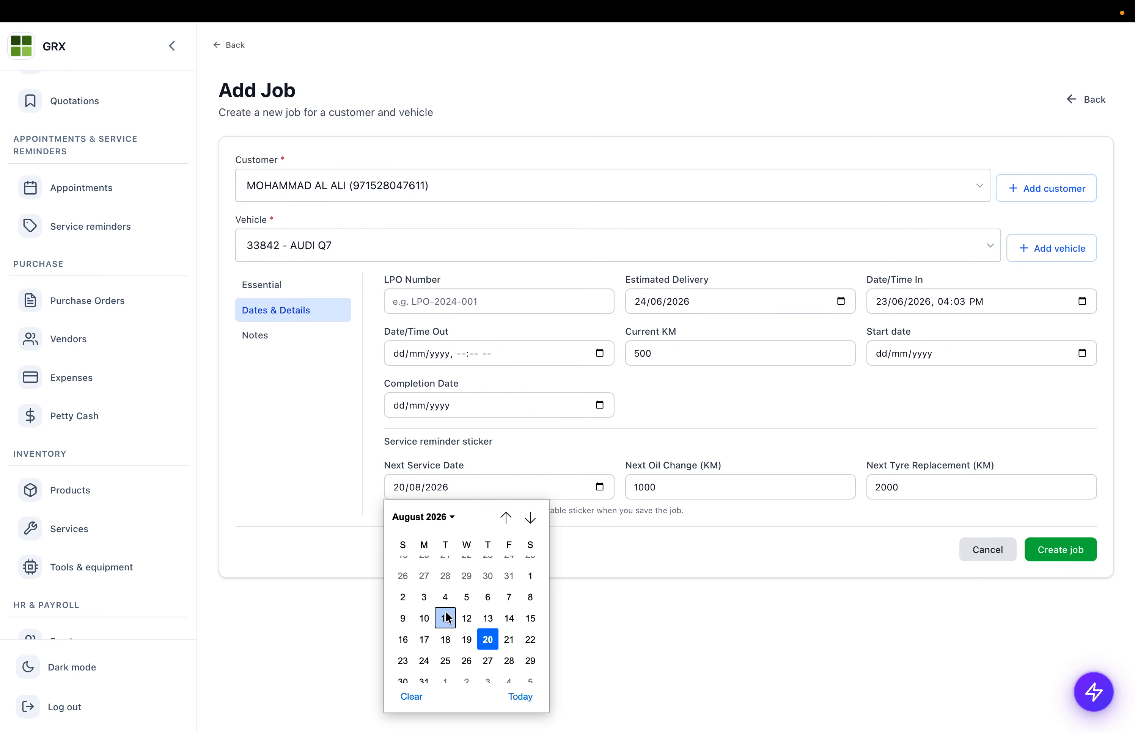
left_click(488, 638)
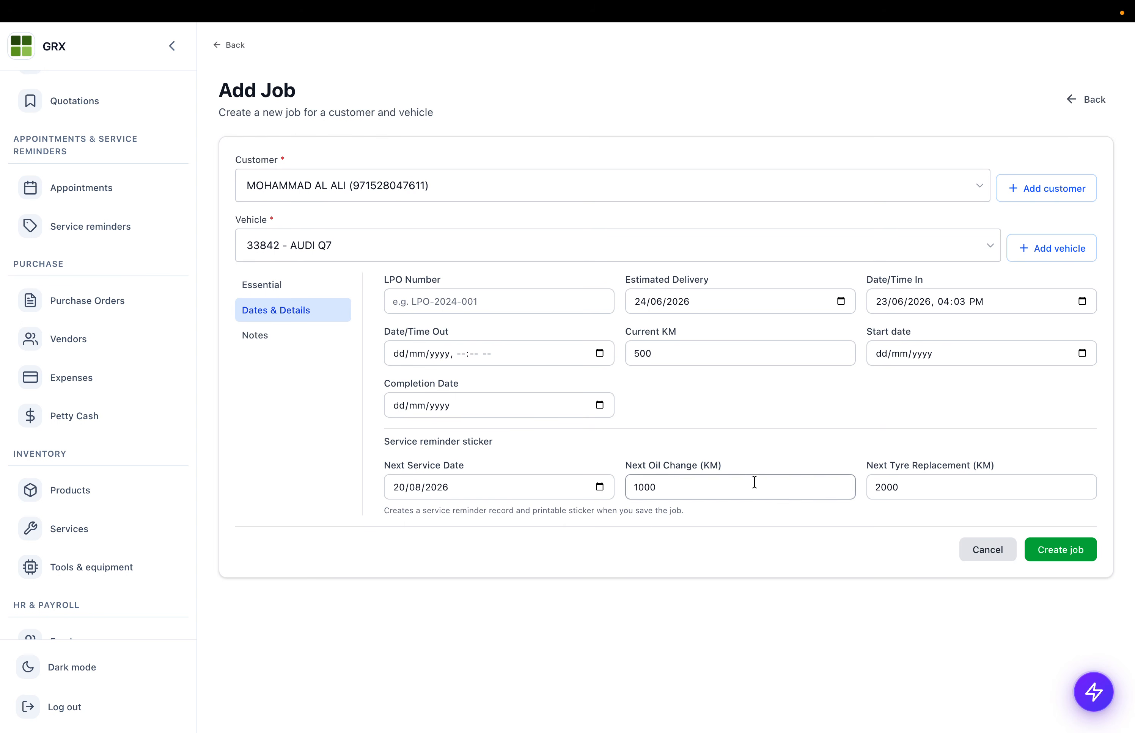
left_click(270, 340)
- Enter description 'Glass Repair Work Car Wash', advisory 'Use ABC Company Glass', and create JOB-2026-0032
left_click(460, 317)
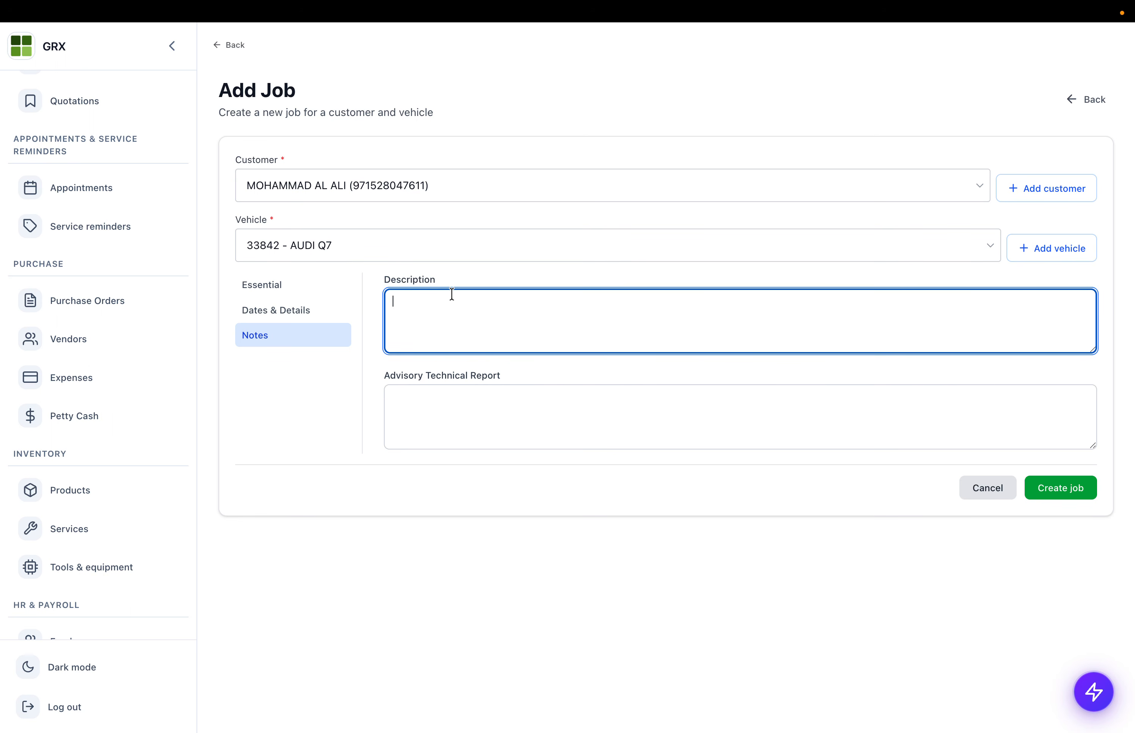
type("Oi")
type("ass")
type(" Repair Work")
left_click(451, 389)
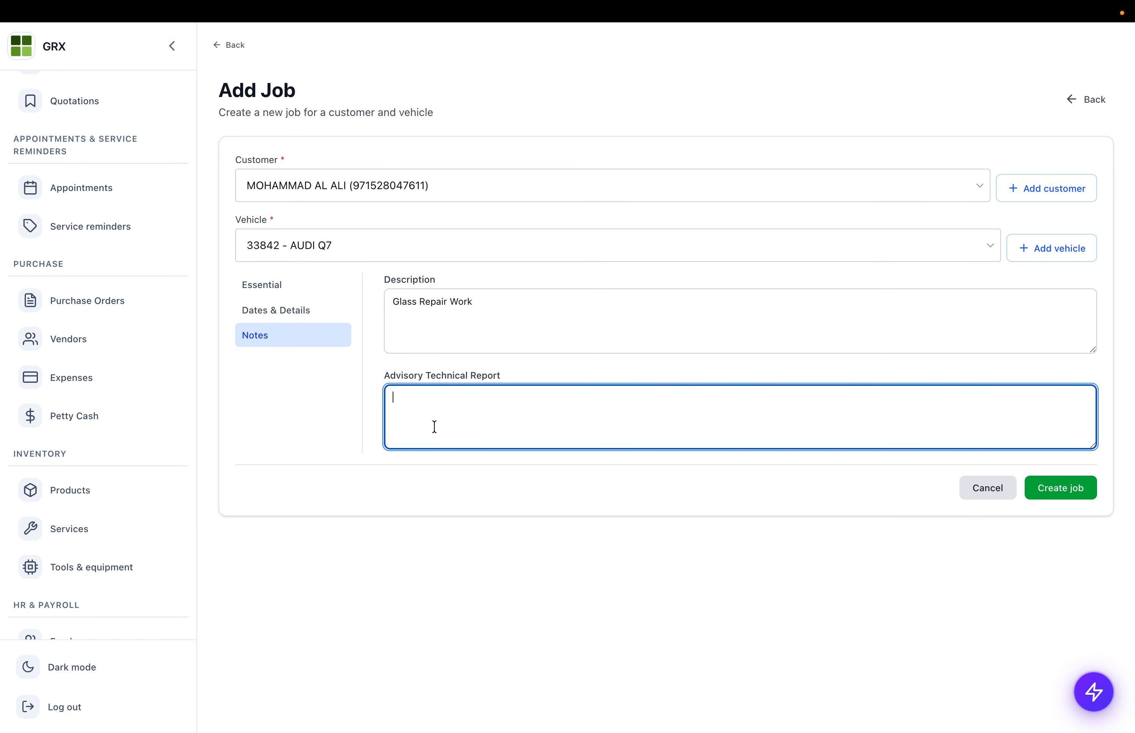
type("Use ABC Company Glass")
left_click(500, 304)
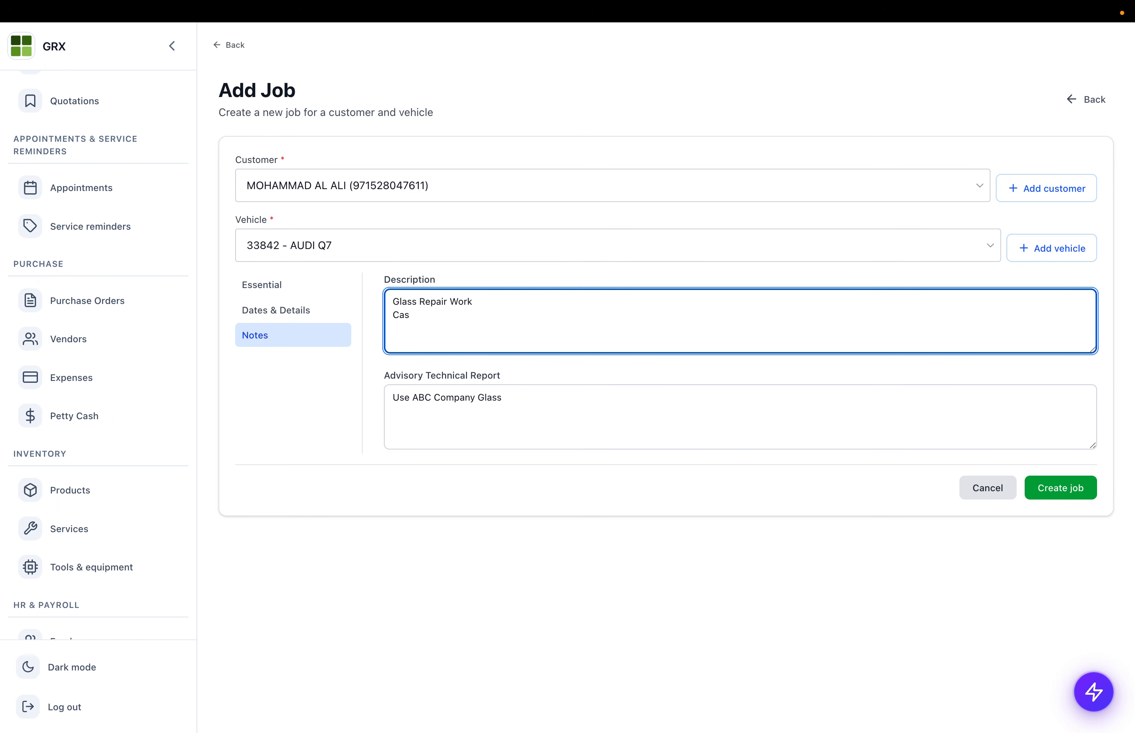
type("Car Wash")
left_click(1068, 488)
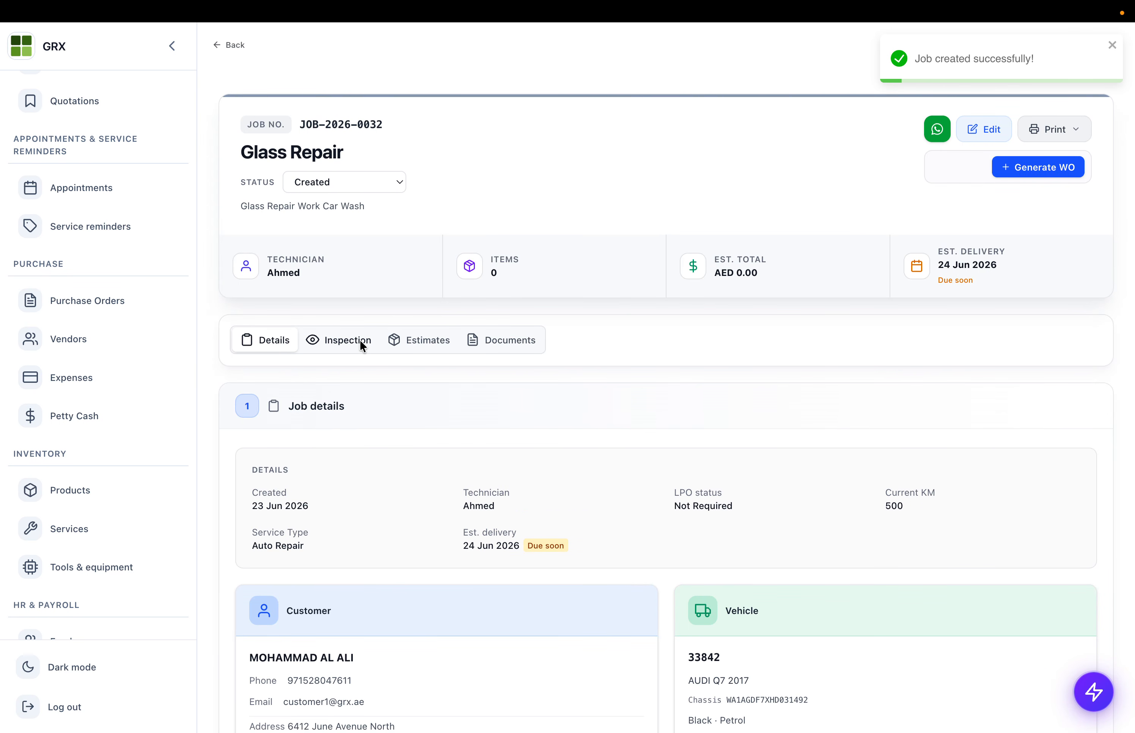
- Open the inspection form for JOB-2026-0032's AUDI Q7 at 500 km
scroll(349, 405, "down", 3)
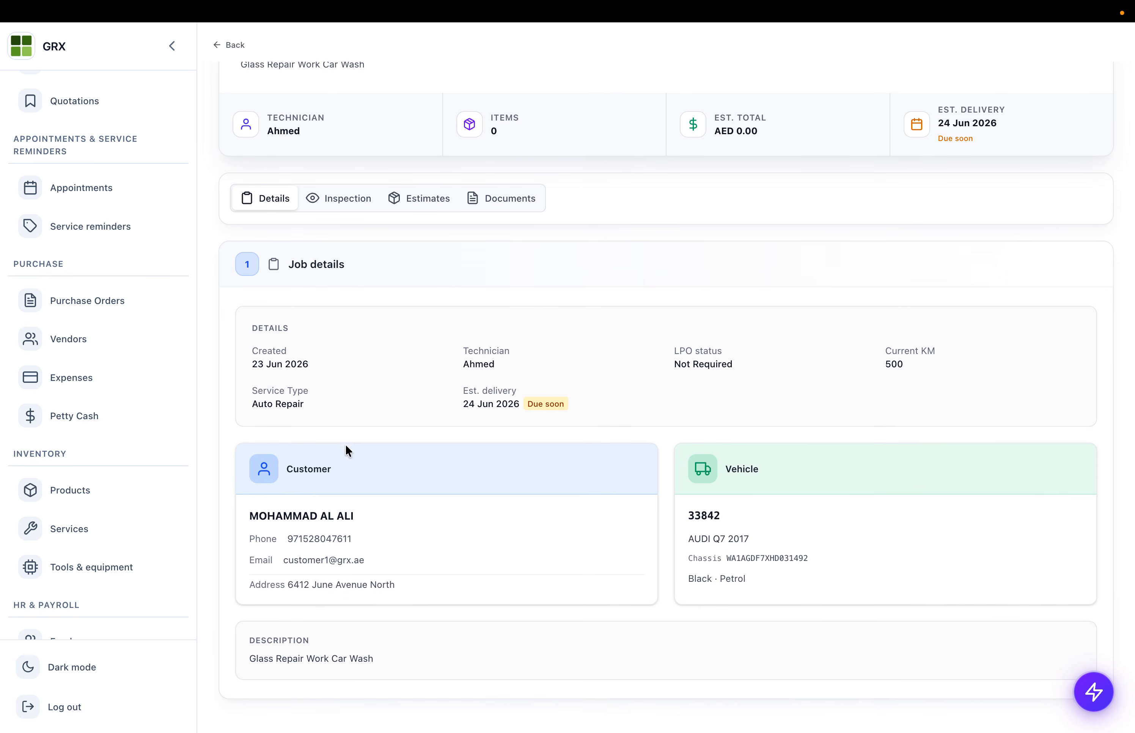
left_click_drag(713, 517, 858, 583)
left_click_drag(393, 472, 408, 615)
scroll(366, 293, "up", 1)
left_click(341, 262)
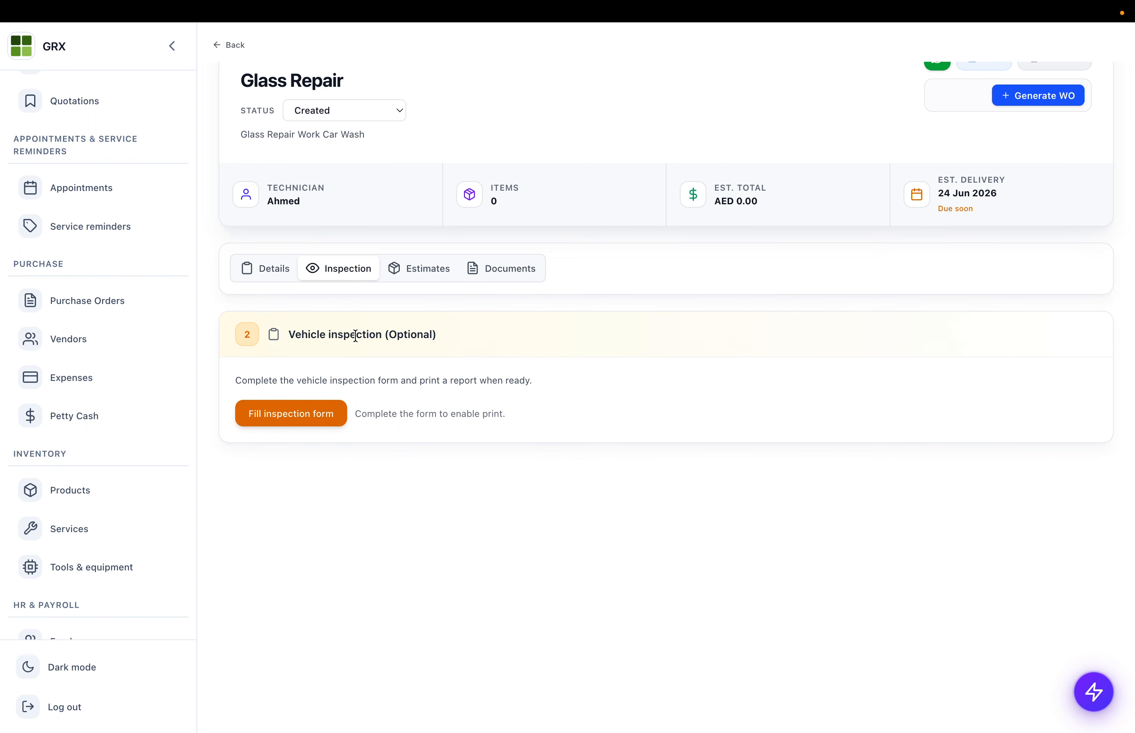
left_click_drag(356, 335, 501, 340)
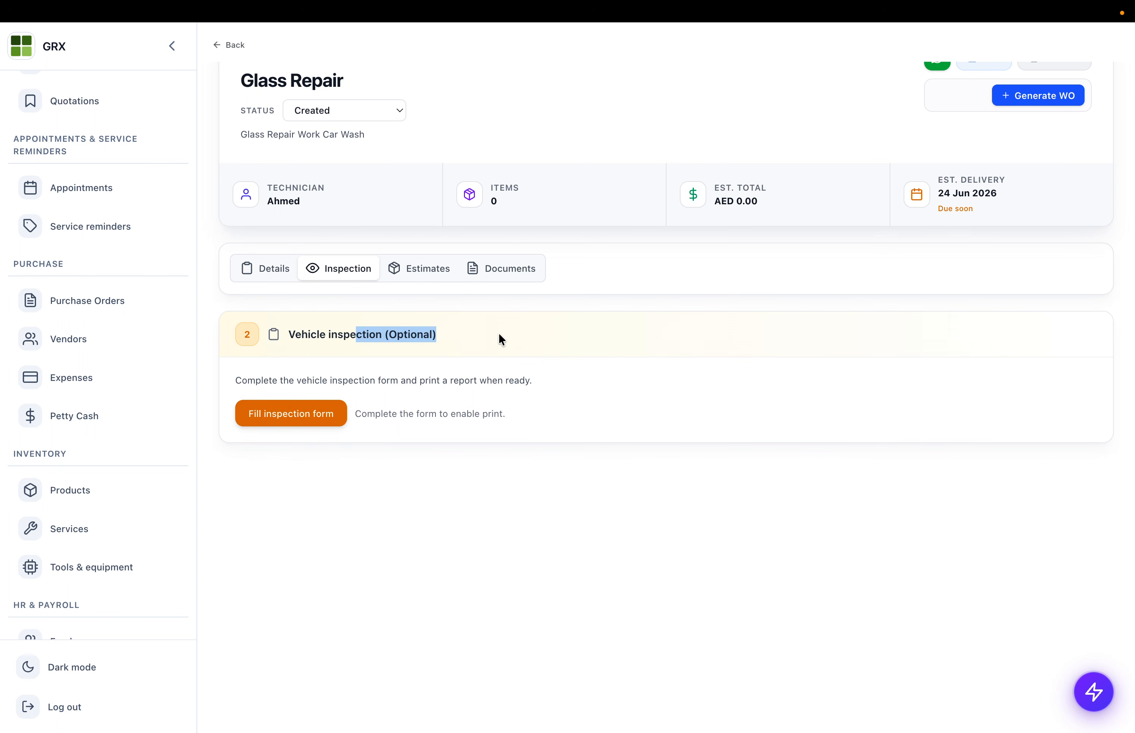
left_click(275, 422)
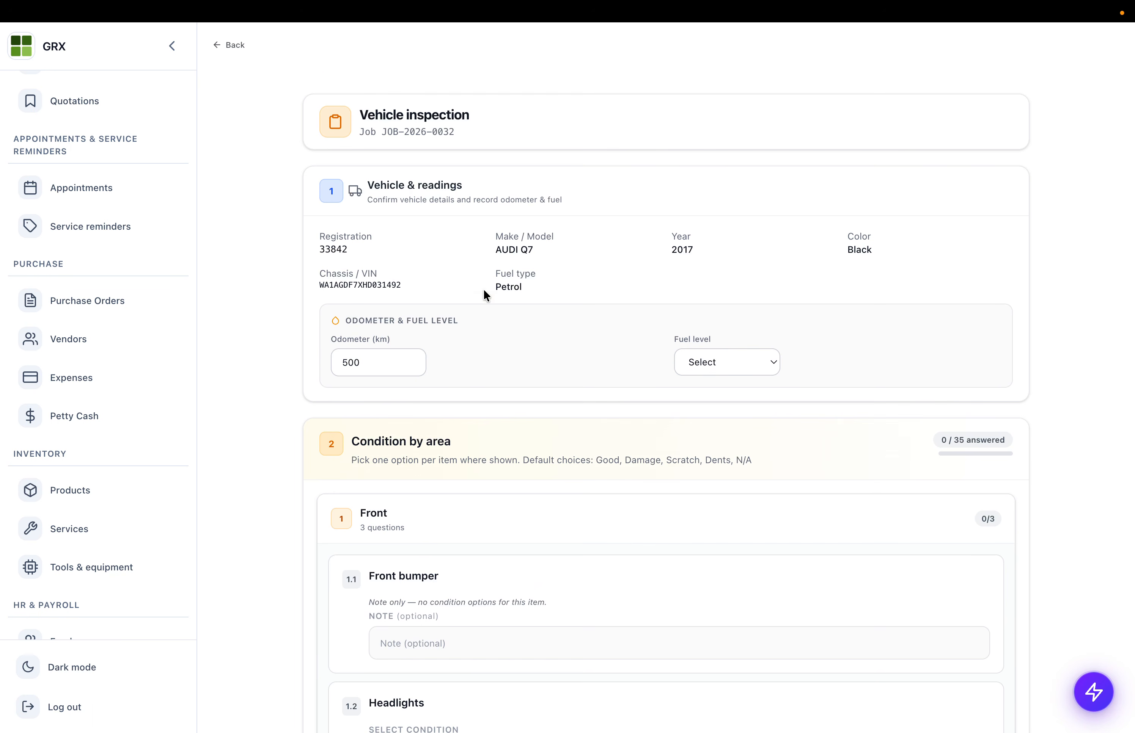
- Set the inspection fuel level to ½
scroll(462, 345, "down", 5)
scroll(462, 343, "up", 3)
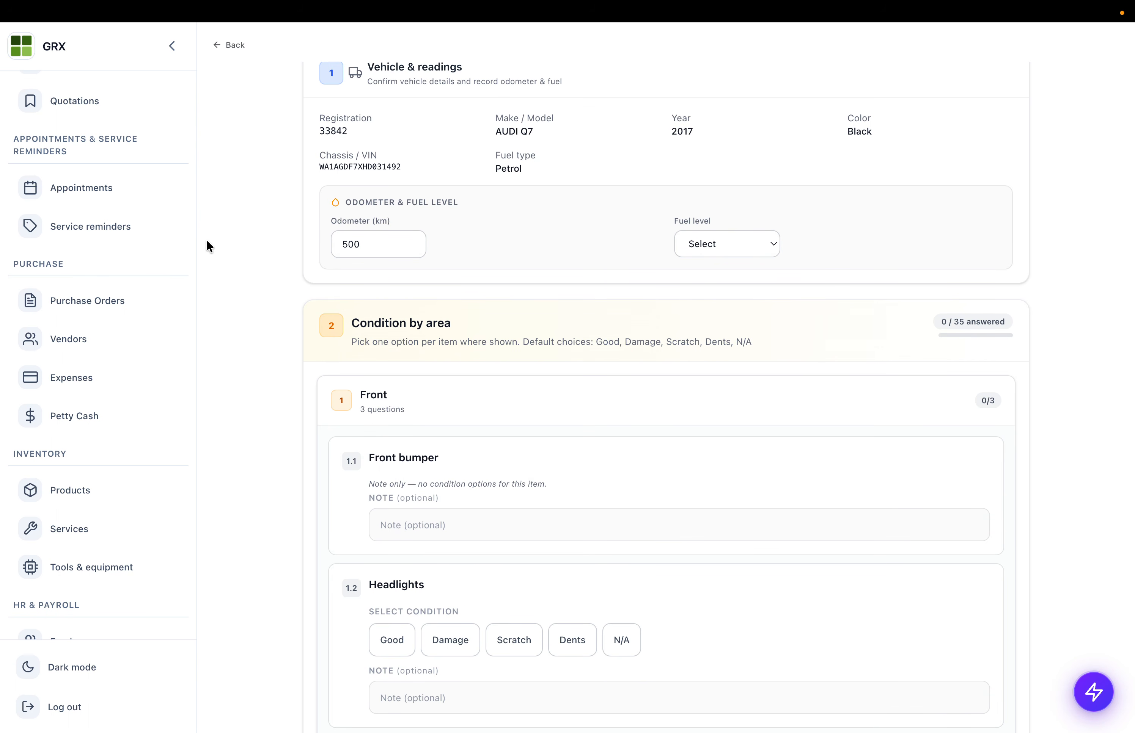
left_click(743, 251)
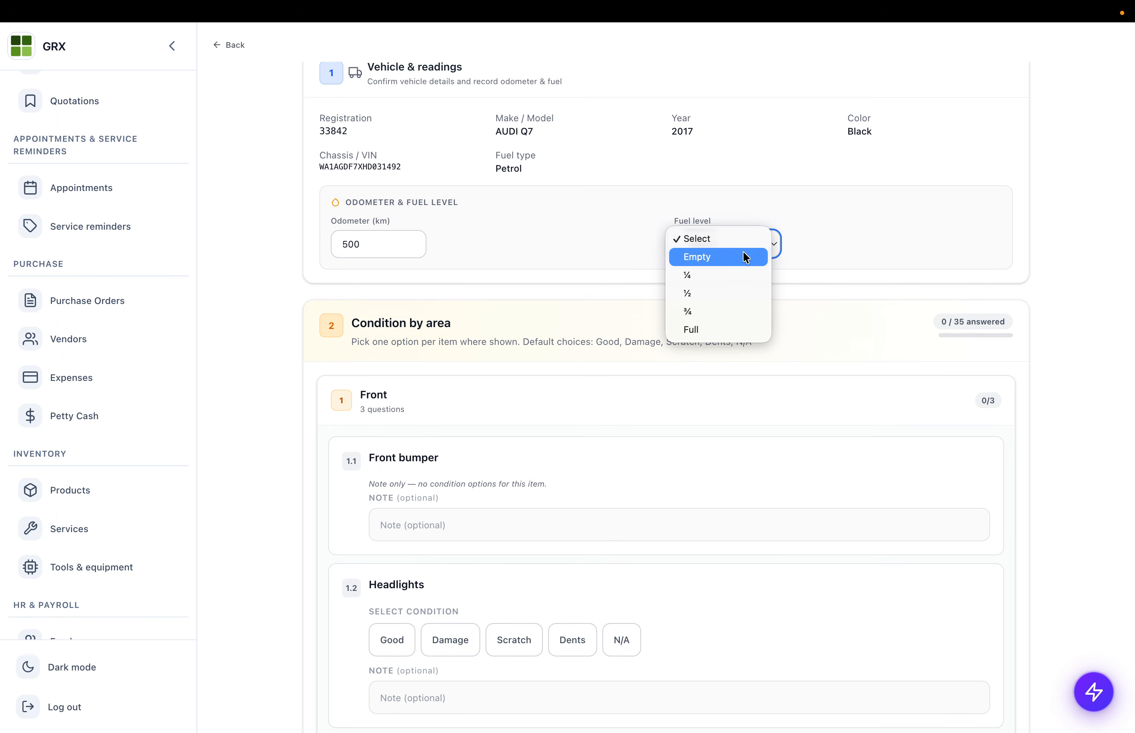
left_click(717, 293)
- Rate left front door Good, trunk Scratched, rear bumper Damaged, taillights Dented
scroll(519, 339, "down", 1)
scroll(518, 339, "down", 2)
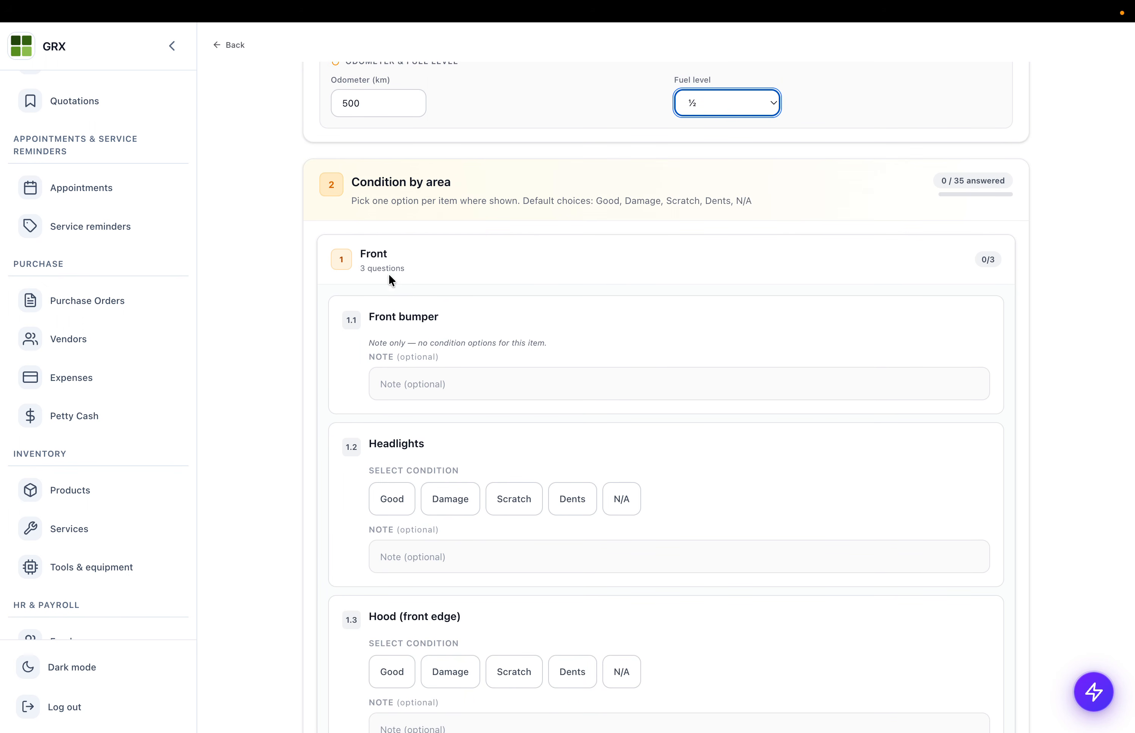
scroll(464, 514, "down", 15)
scroll(463, 514, "down", 8)
left_click(383, 361)
scroll(383, 361, "up", 3)
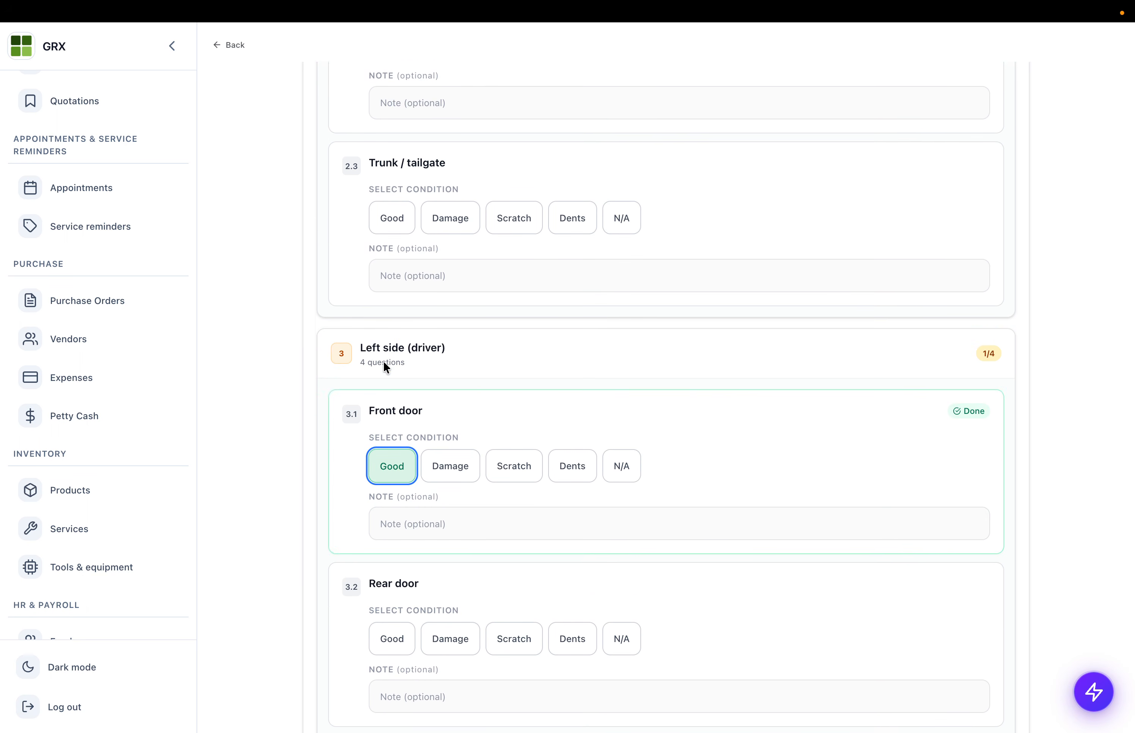
left_click(517, 253)
scroll(500, 234, "up", 5)
left_click(450, 169)
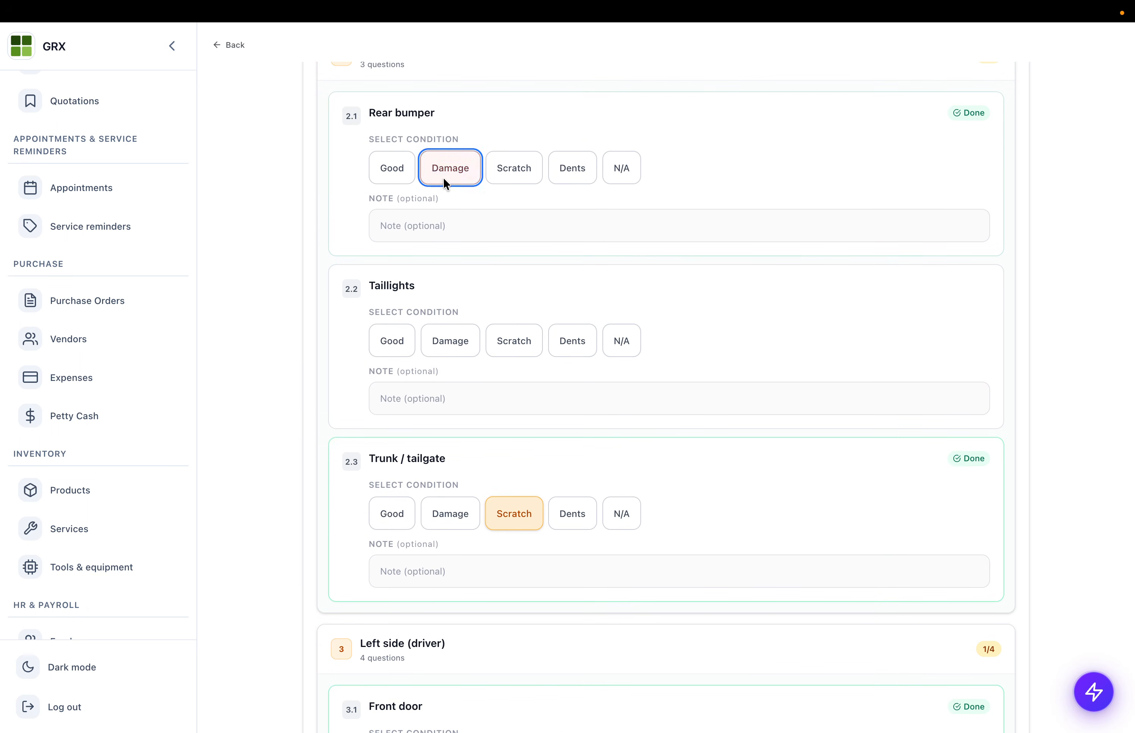
left_click(574, 334)
- Mark the left rear door Damaged and left panels & body as Dents
scroll(575, 329, "down", 15)
left_click(474, 234)
left_click(465, 394)
left_click(607, 398)
left_click(591, 397)
scroll(589, 400, "down", 3)
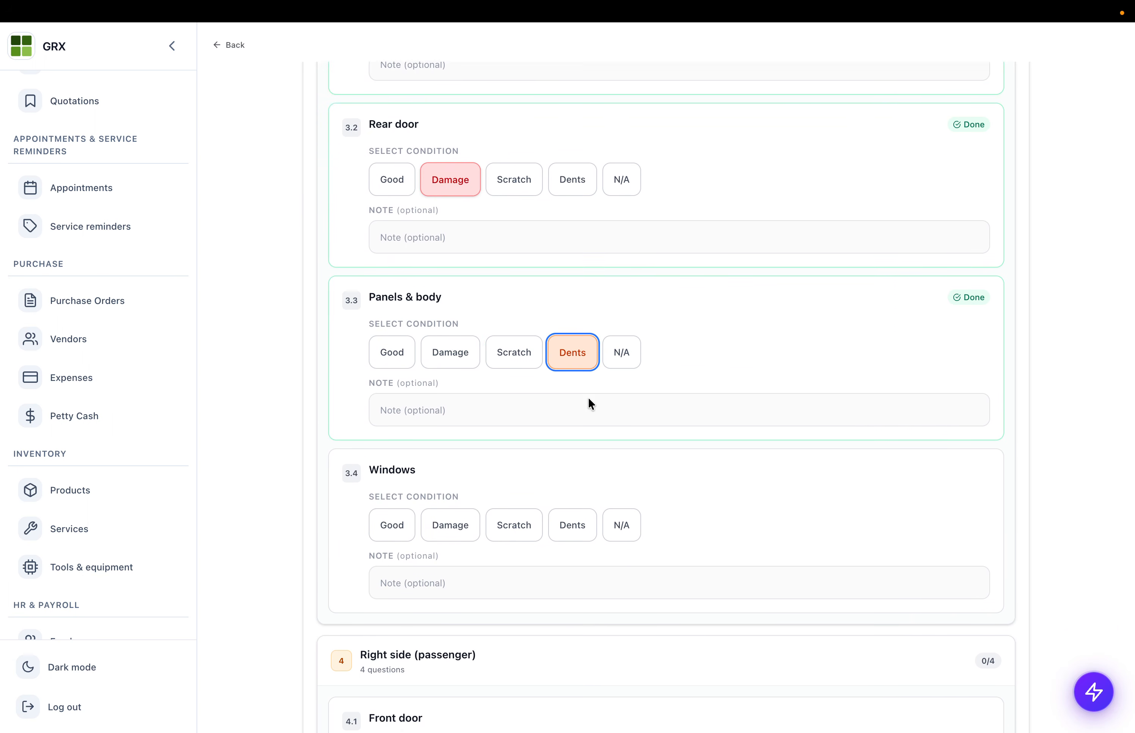
- Start a panels & body note and save the inspection progress
left_click(486, 336)
type("Notes")
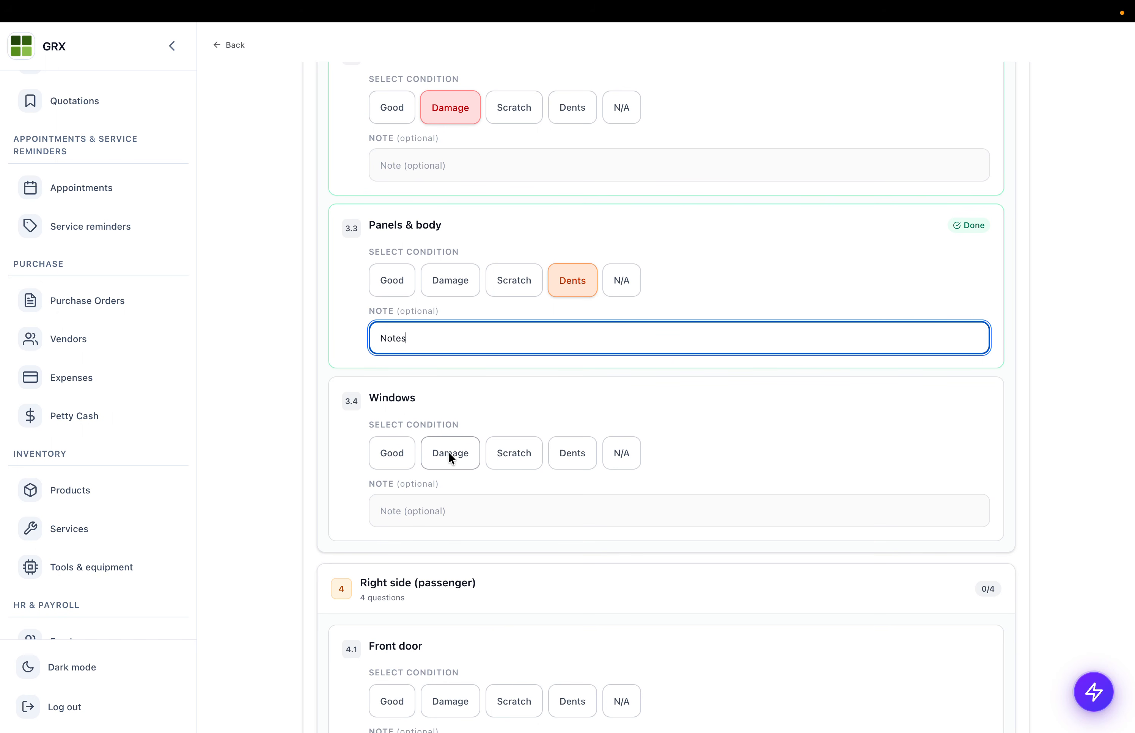
scroll(448, 452, "down", 20)
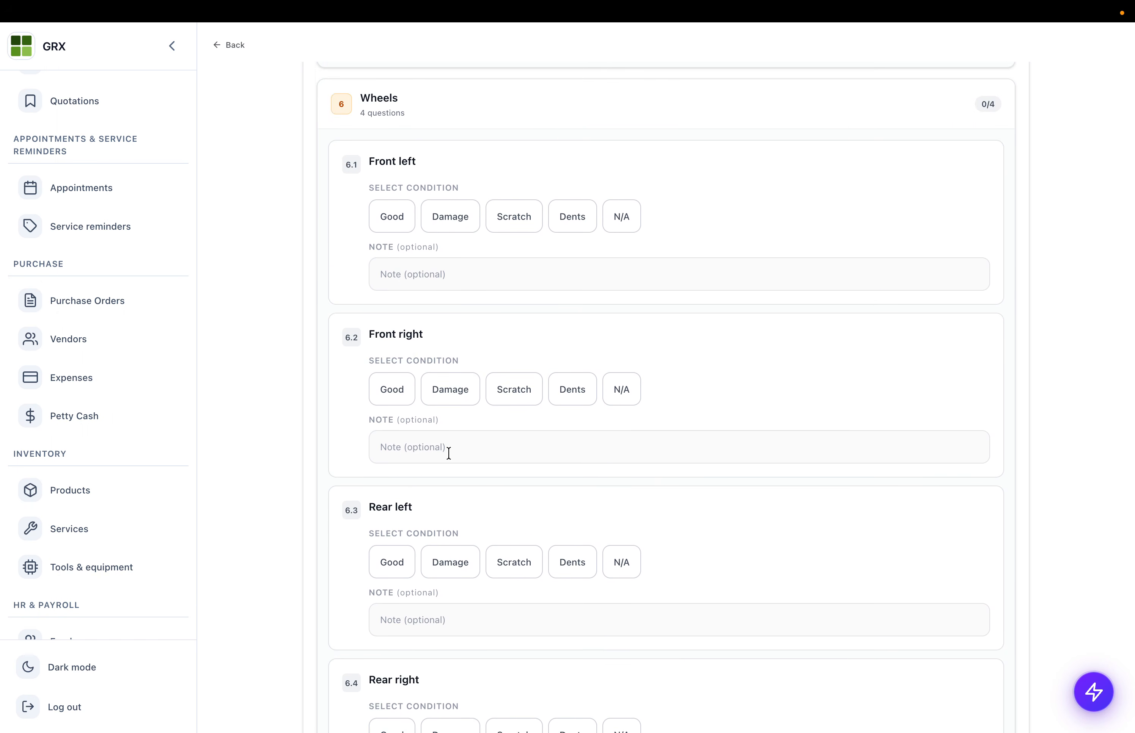
scroll(449, 452, "down", 20)
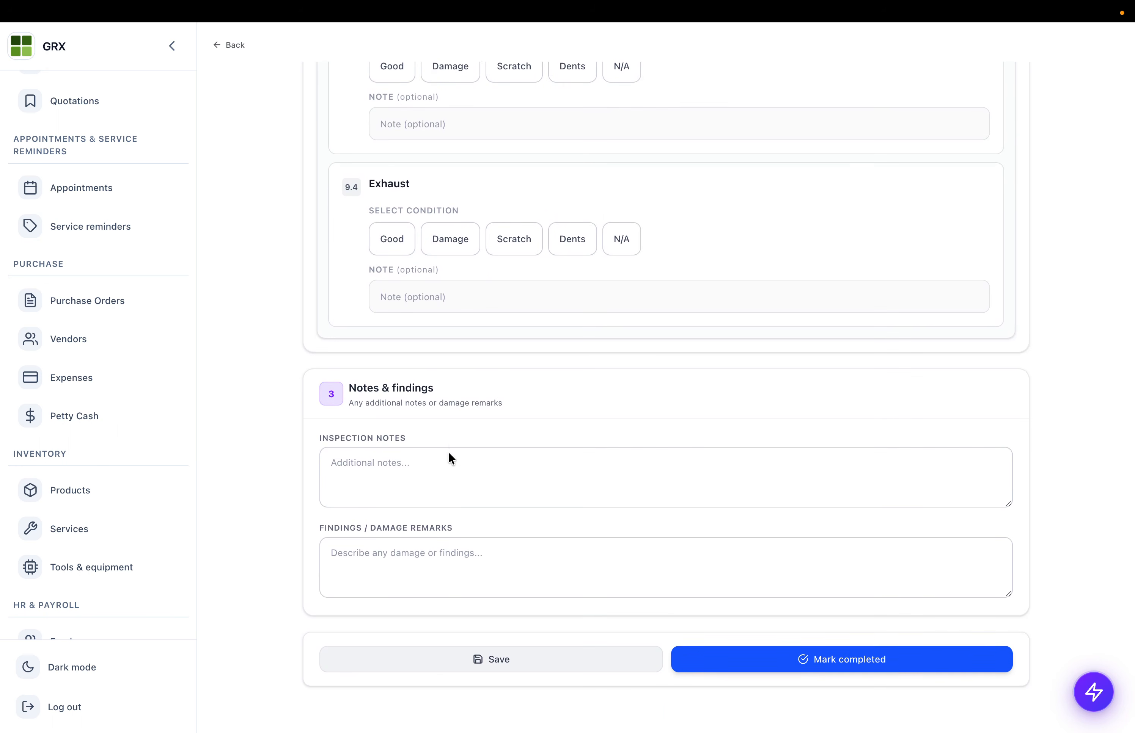
left_click(467, 660)
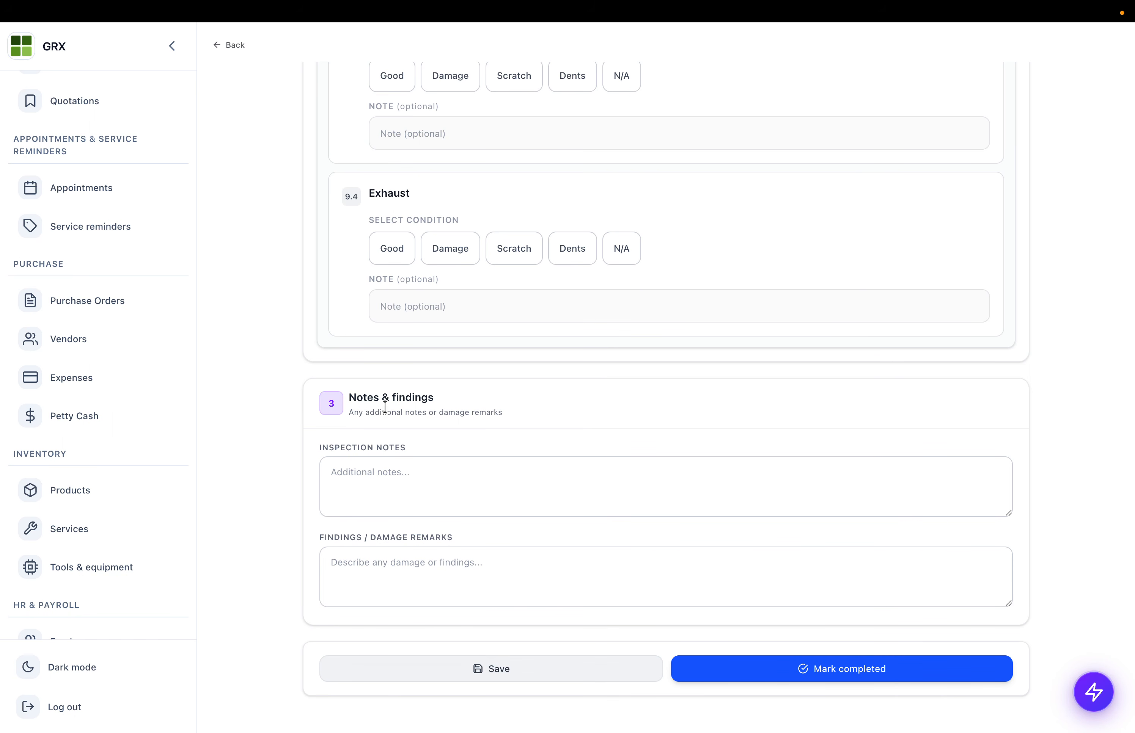
- Enter 'Noted' in inspection notes and findings remarks, then mark the inspection completed
triple_click(355, 439)
left_click(370, 493)
type("Wo")
key("BackSpace")
key("BackSpace")
type("Noted")
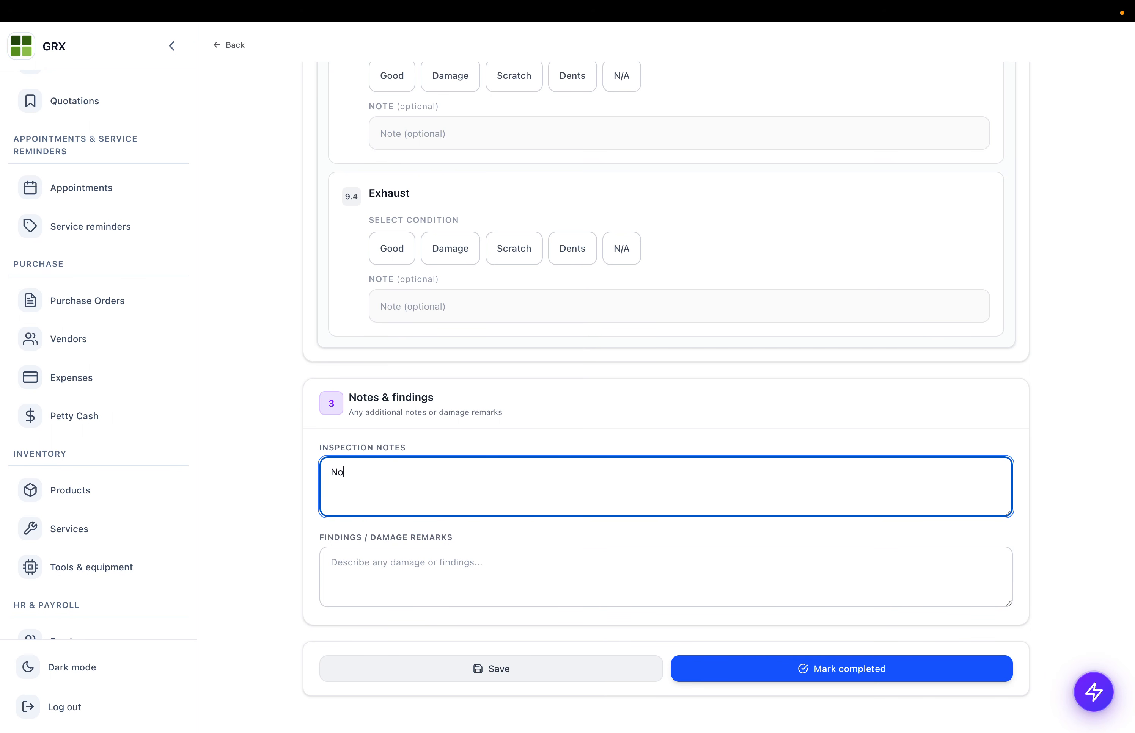
key("super+a")
key("super+c")
left_click(372, 559)
key("super+v")
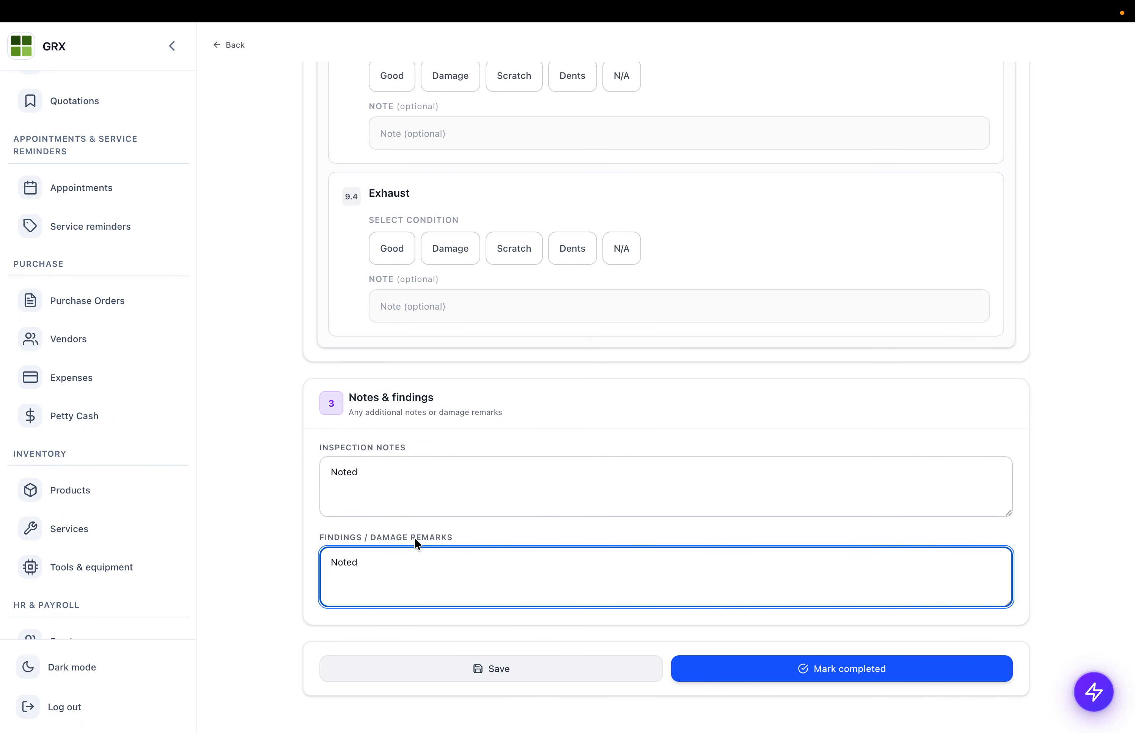
left_click(763, 671)
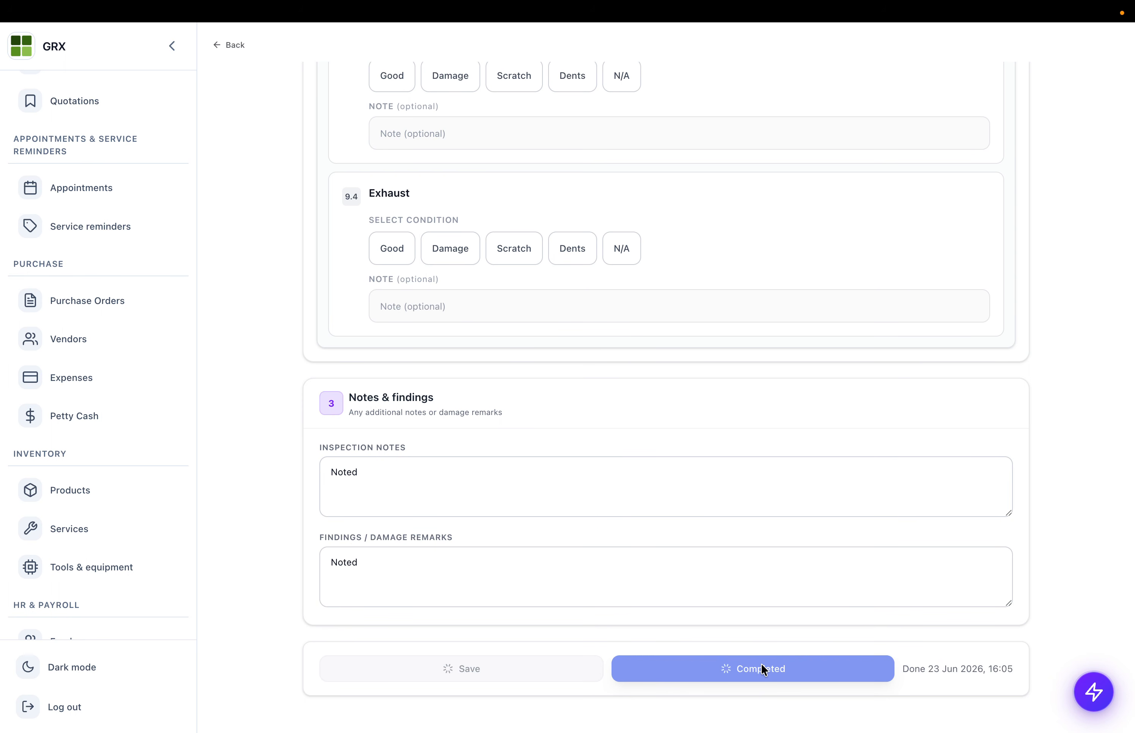
triple_click(943, 673)
scroll(860, 399, "up", 20)
scroll(861, 398, "up", 15)
- Open the printable vehicle inspection form and scroll through it
left_click(988, 126)
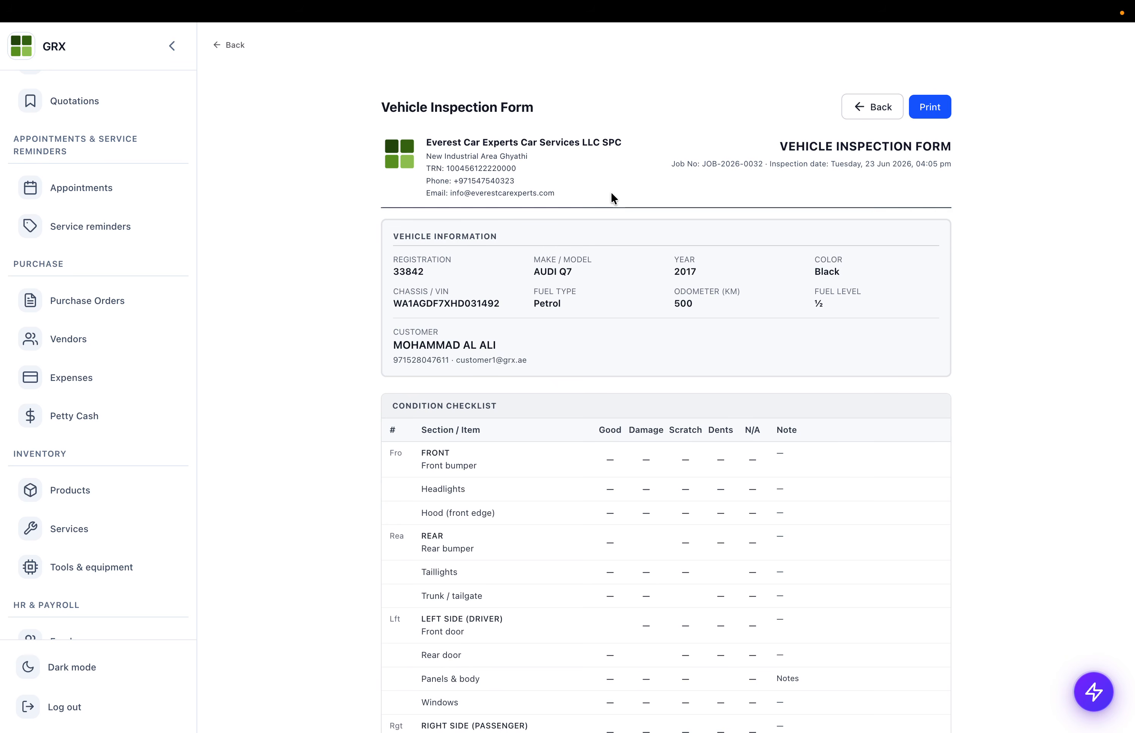
scroll(511, 458, "down", 20)
scroll(511, 458, "up", 12)
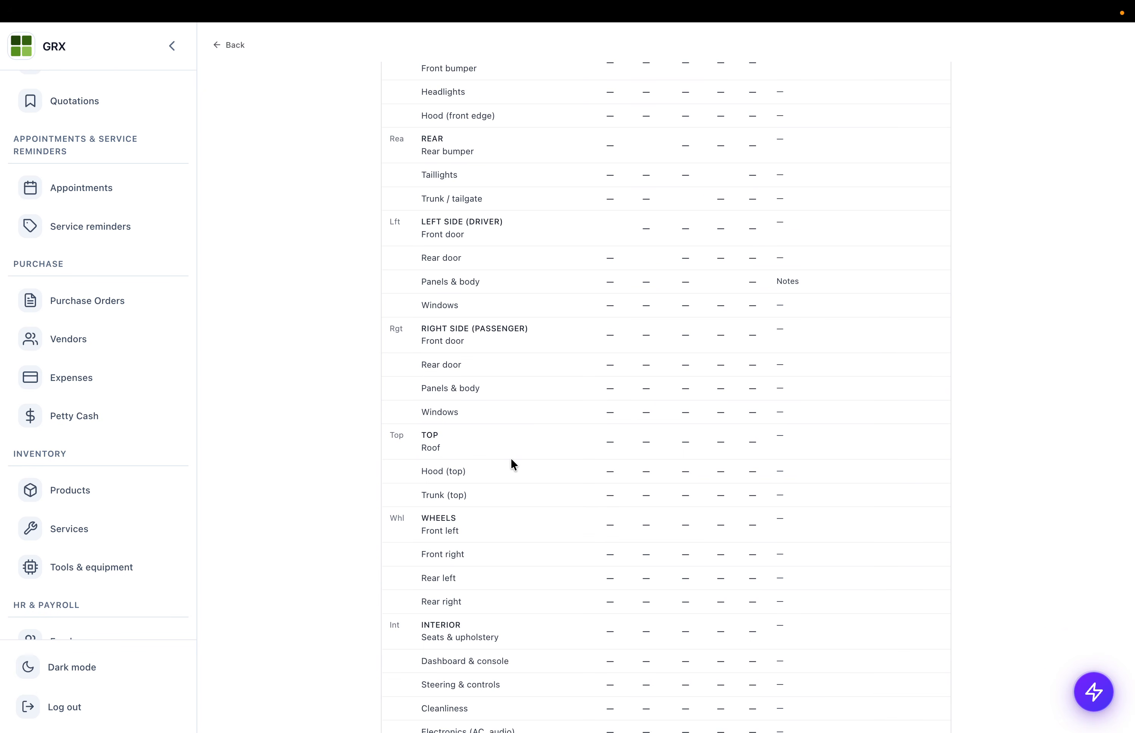
scroll(510, 459, "up", 9)
- Preview all three print pages, cancel without printing, and return to the inspection form
left_click(926, 110)
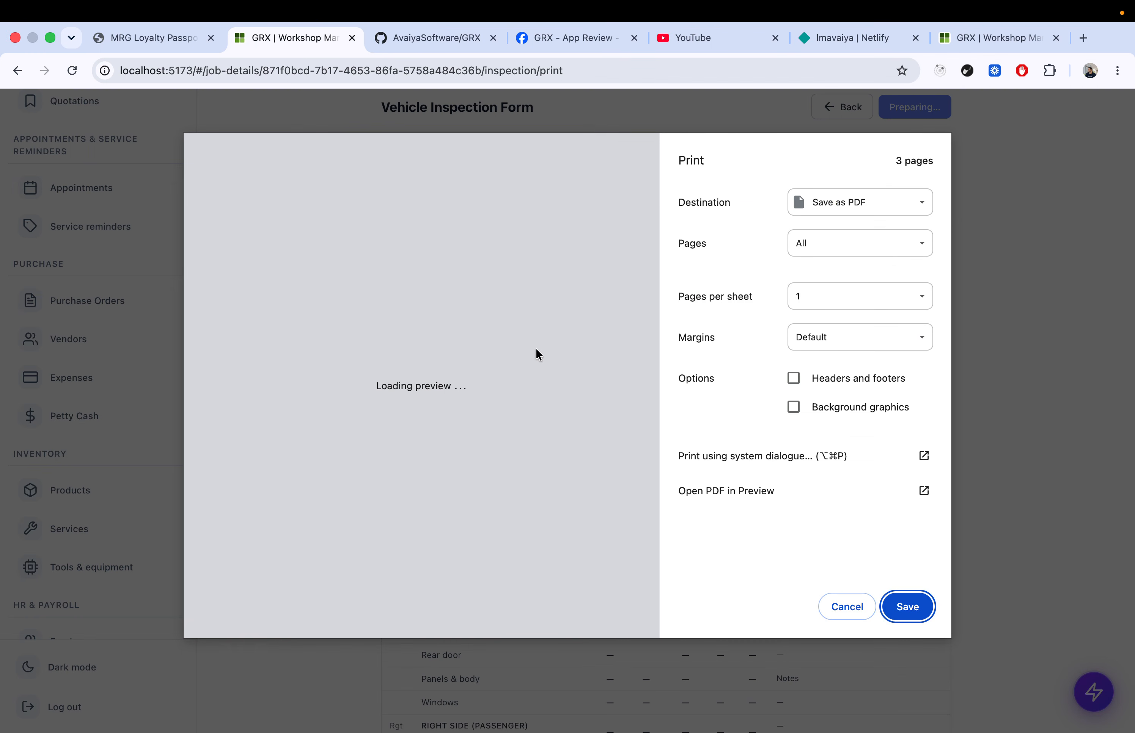
scroll(387, 428, "down", 5)
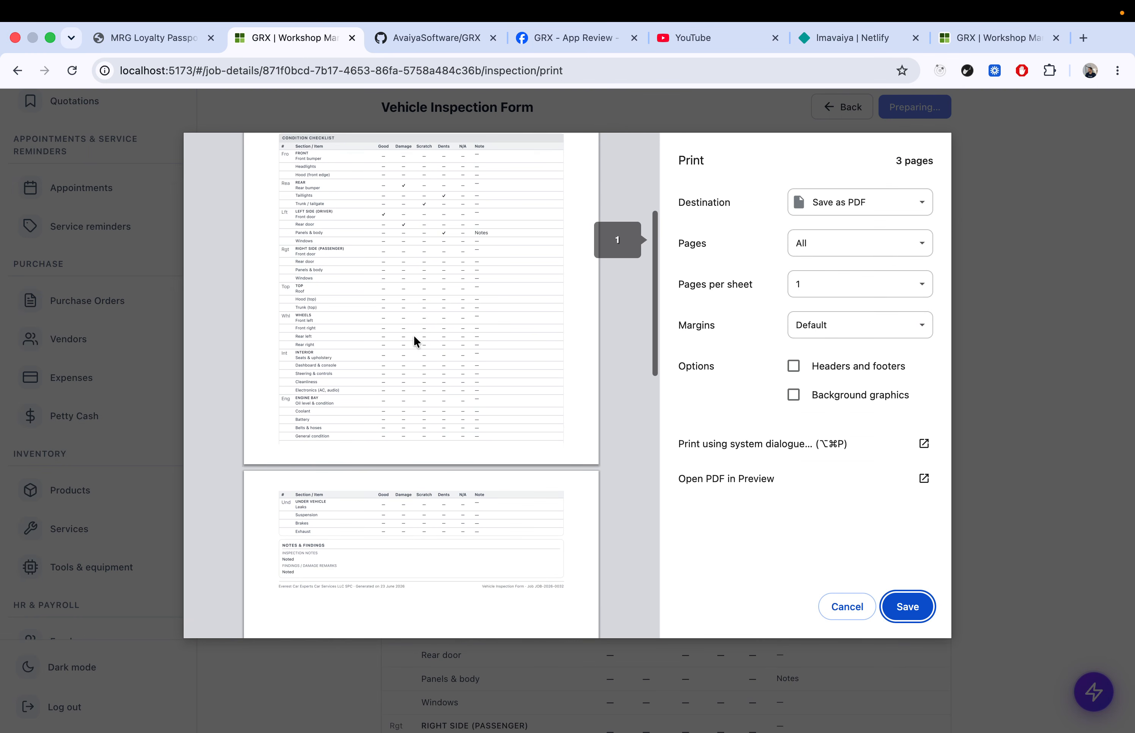
scroll(413, 335, "down", 8)
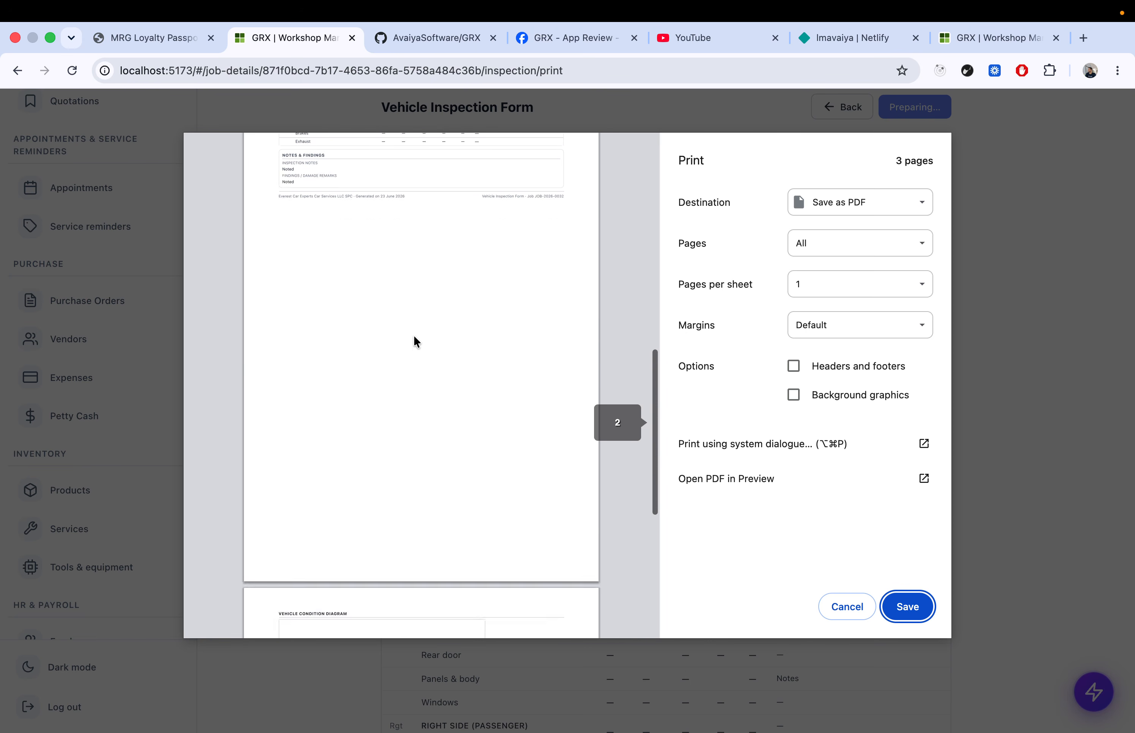
scroll(414, 341, "down", 8)
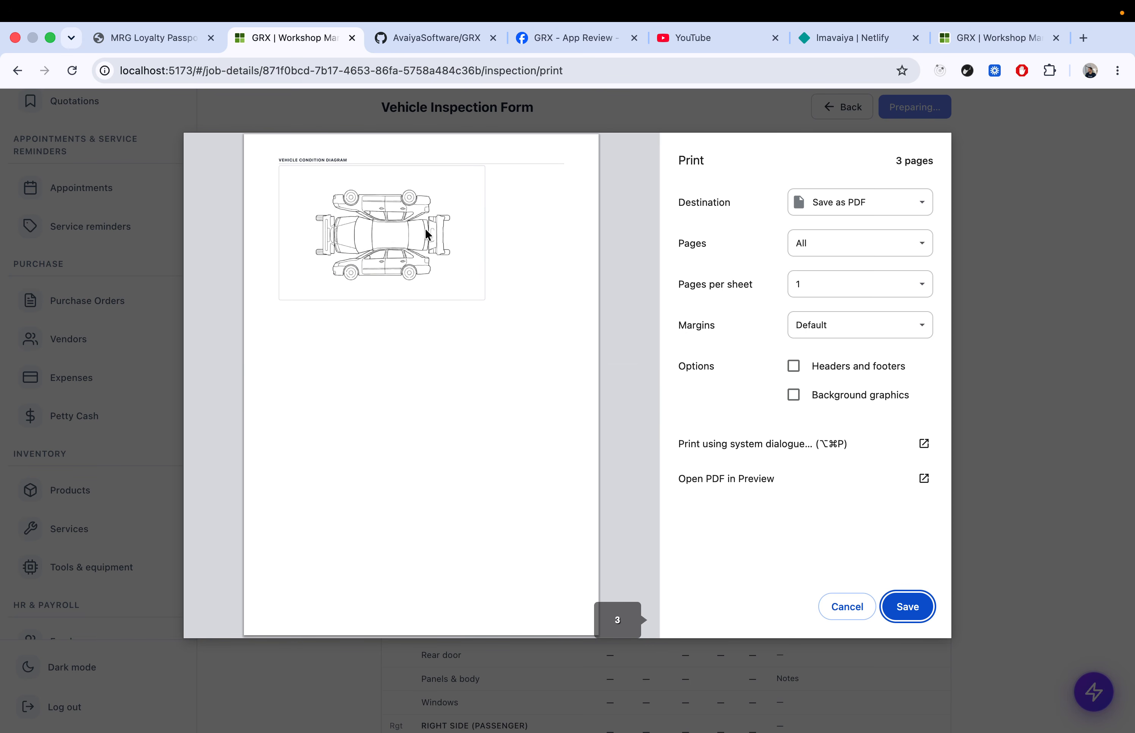
scroll(401, 236, "up", 3)
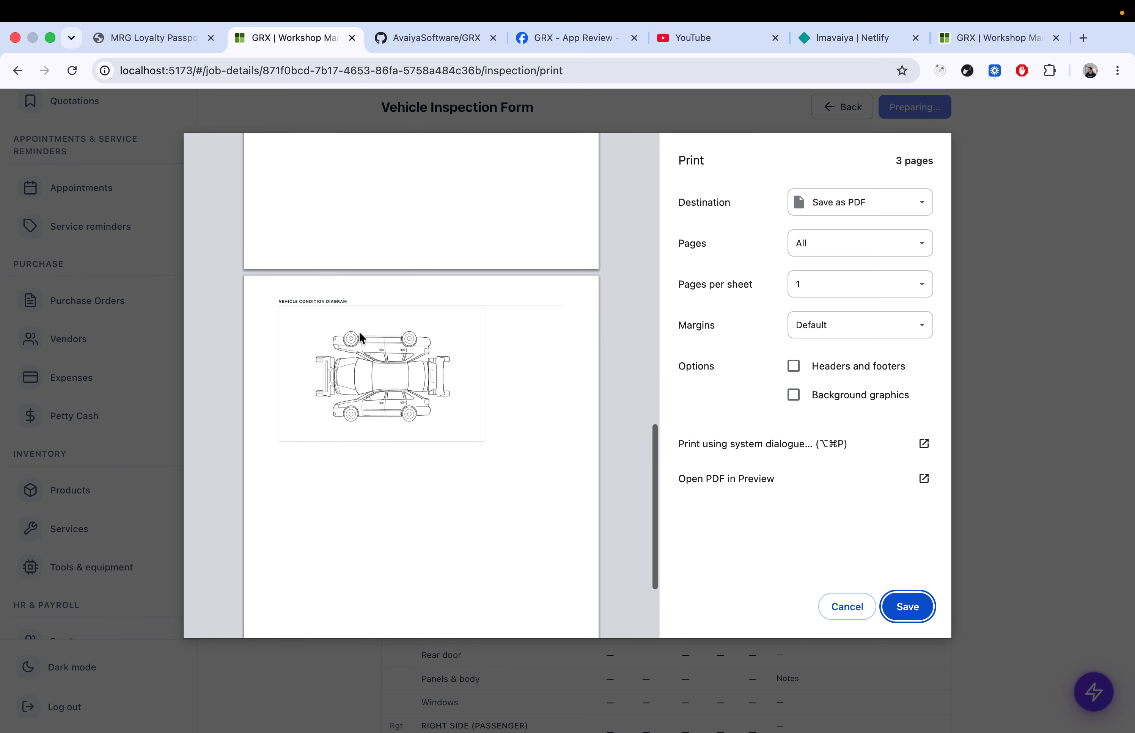
scroll(359, 331, "up", 15)
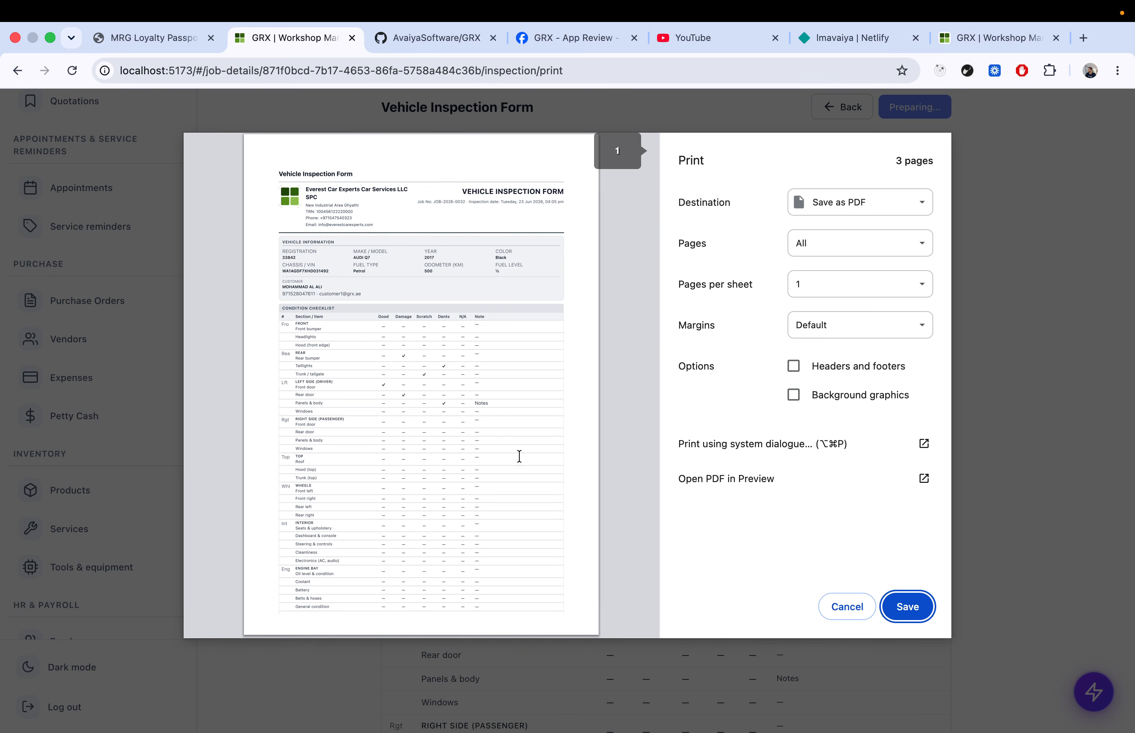
left_click(859, 608)
scroll(463, 207, "up", 2)
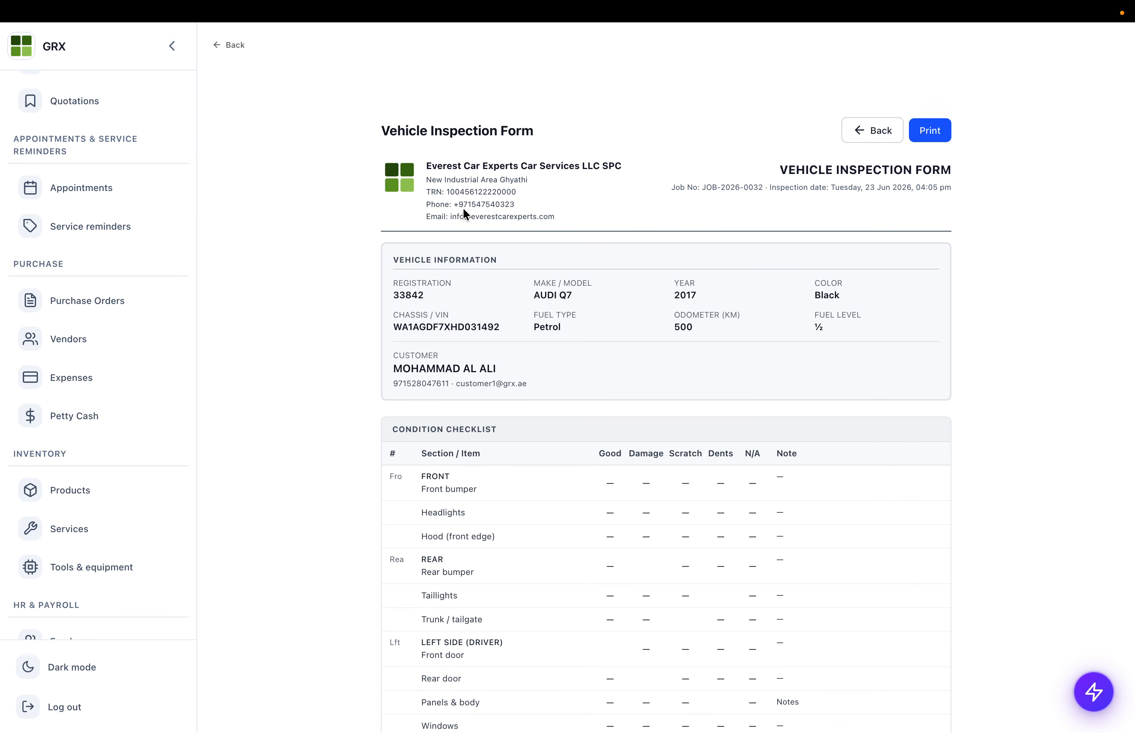
left_click(233, 47)
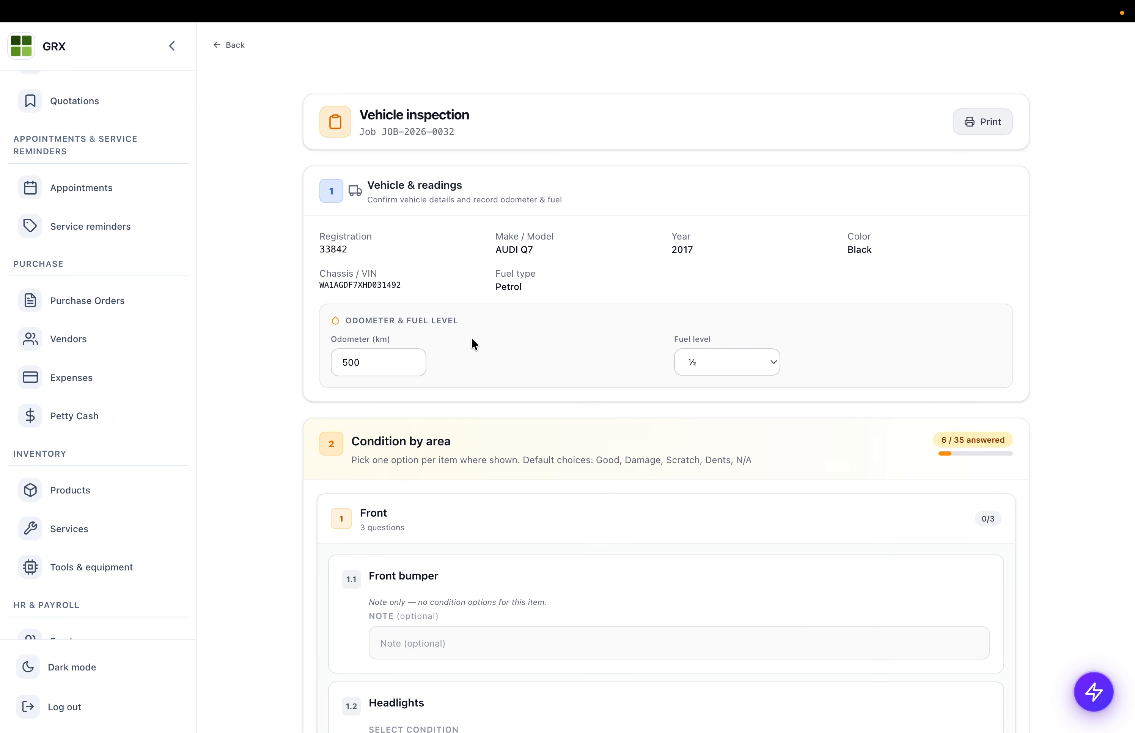
left_click(231, 45)
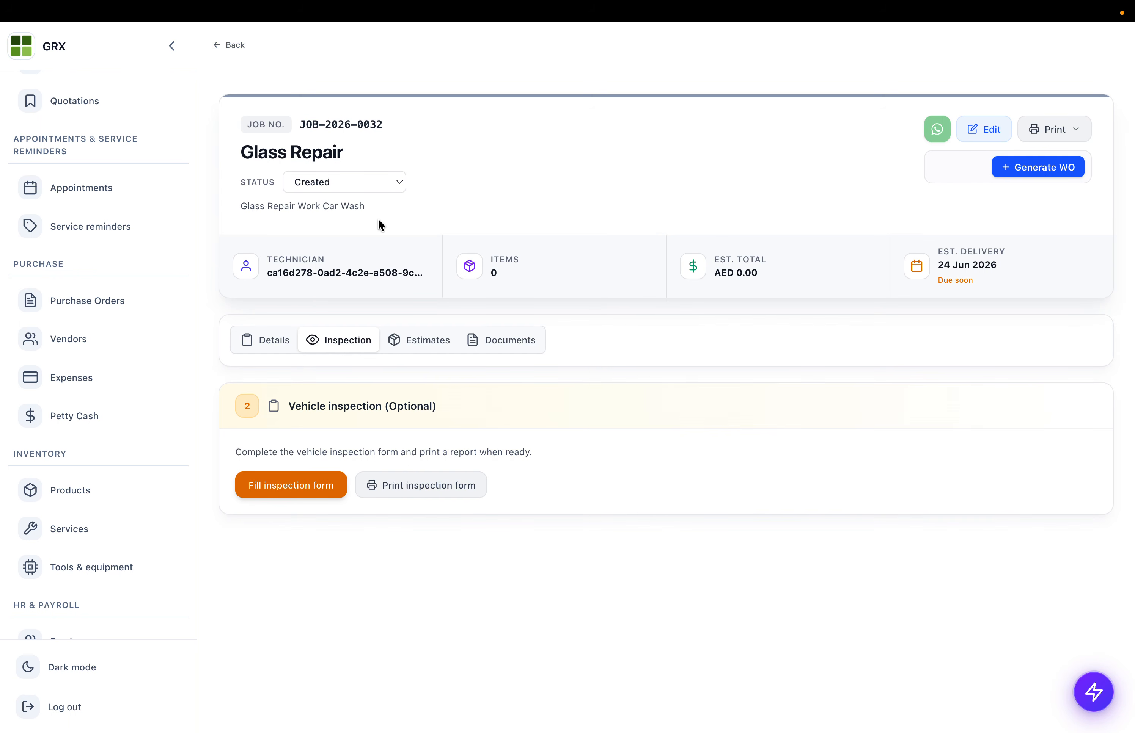
left_click(424, 344)
scroll(415, 466, "down", 5)
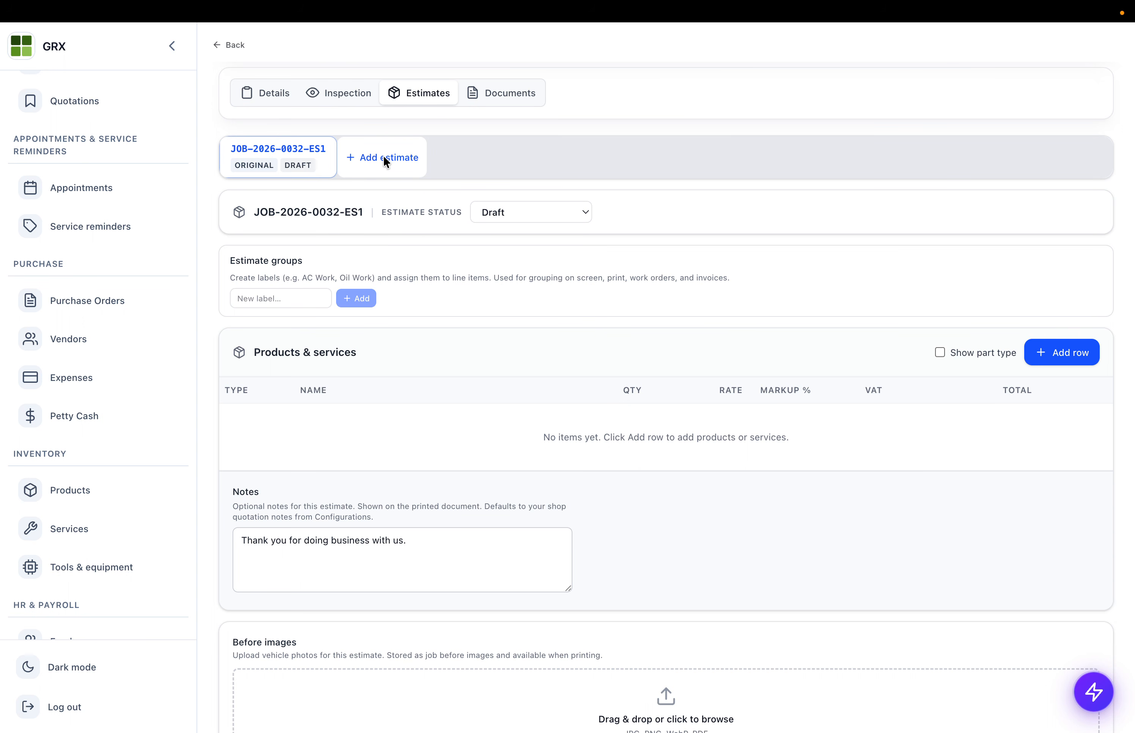
scroll(409, 163, "up", 5)
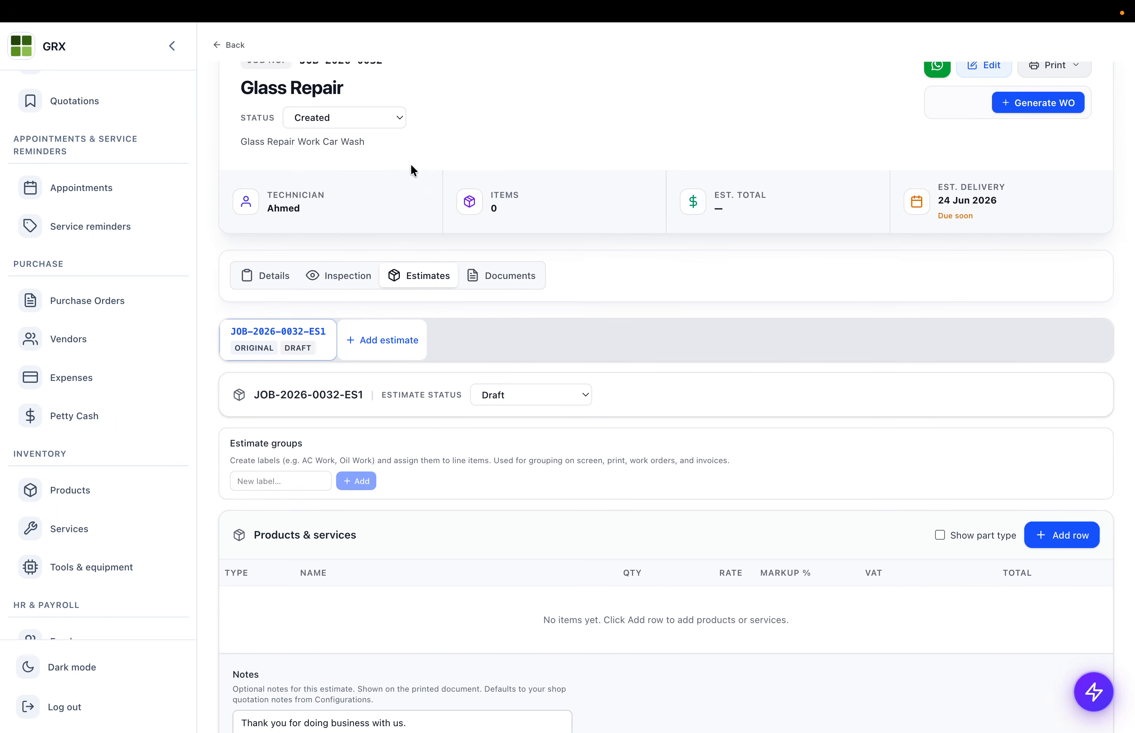
left_click_drag(299, 115, 433, 130)
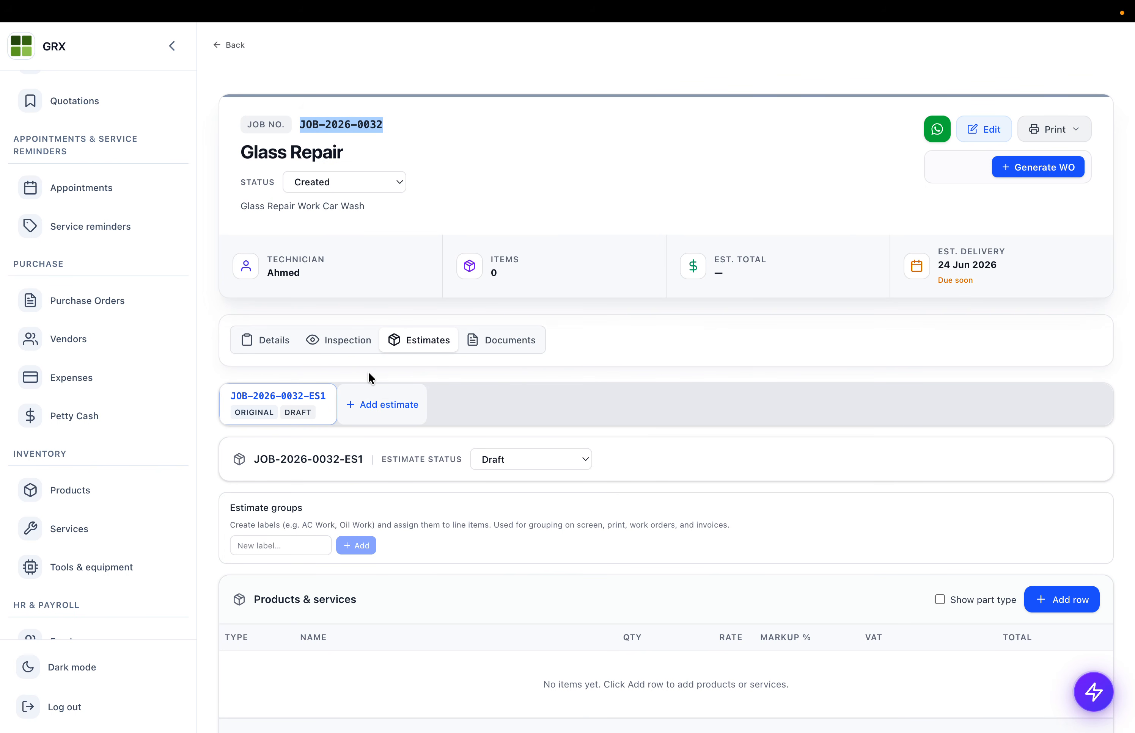
scroll(369, 374, "down", 1)
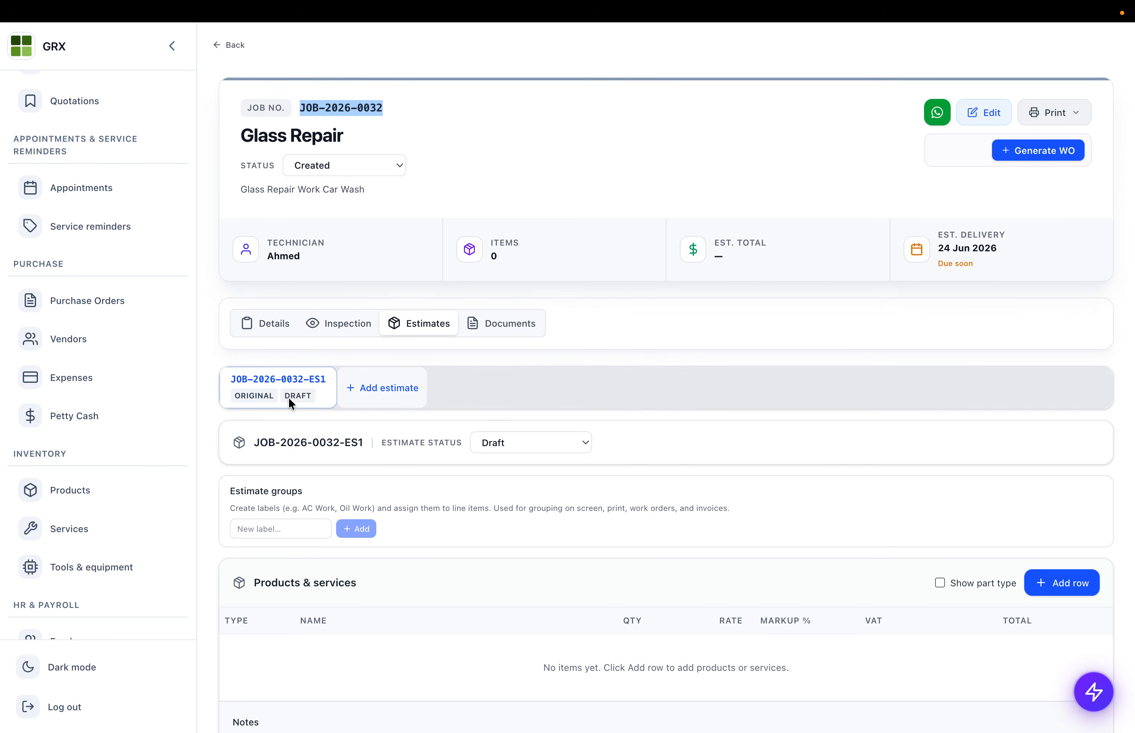
scroll(285, 400, "down", 3)
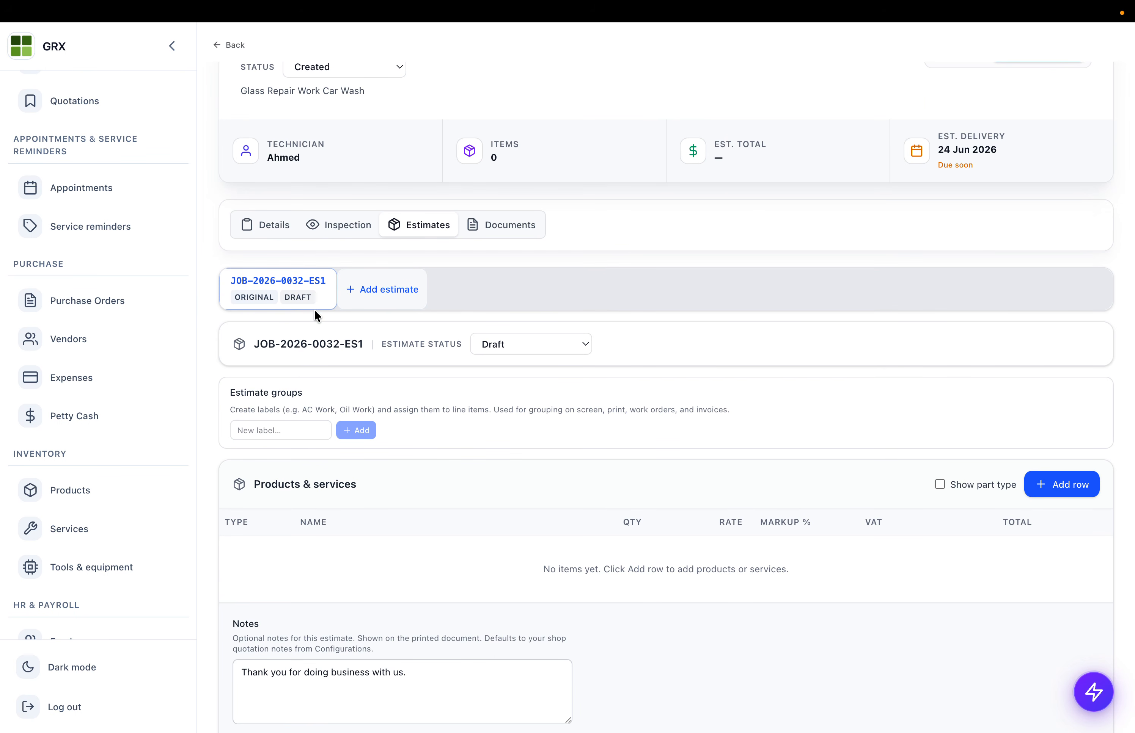
scroll(314, 309, "up", 3)
triple_click(291, 156)
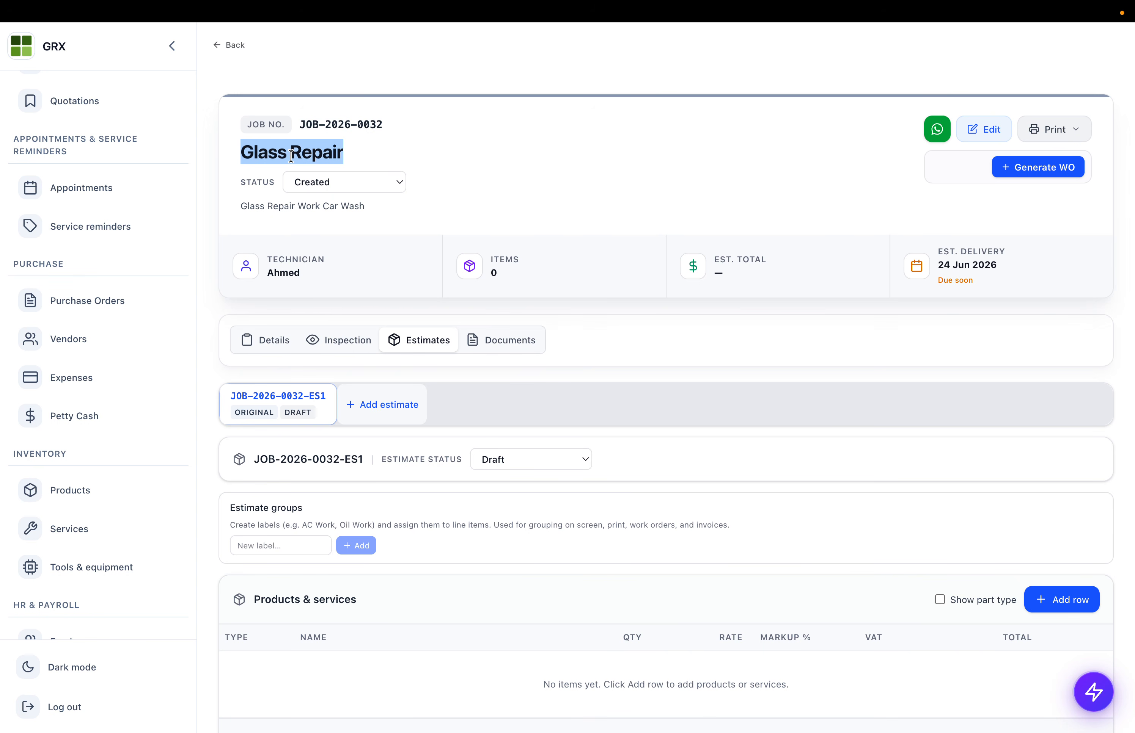
scroll(280, 351, "down", 6)
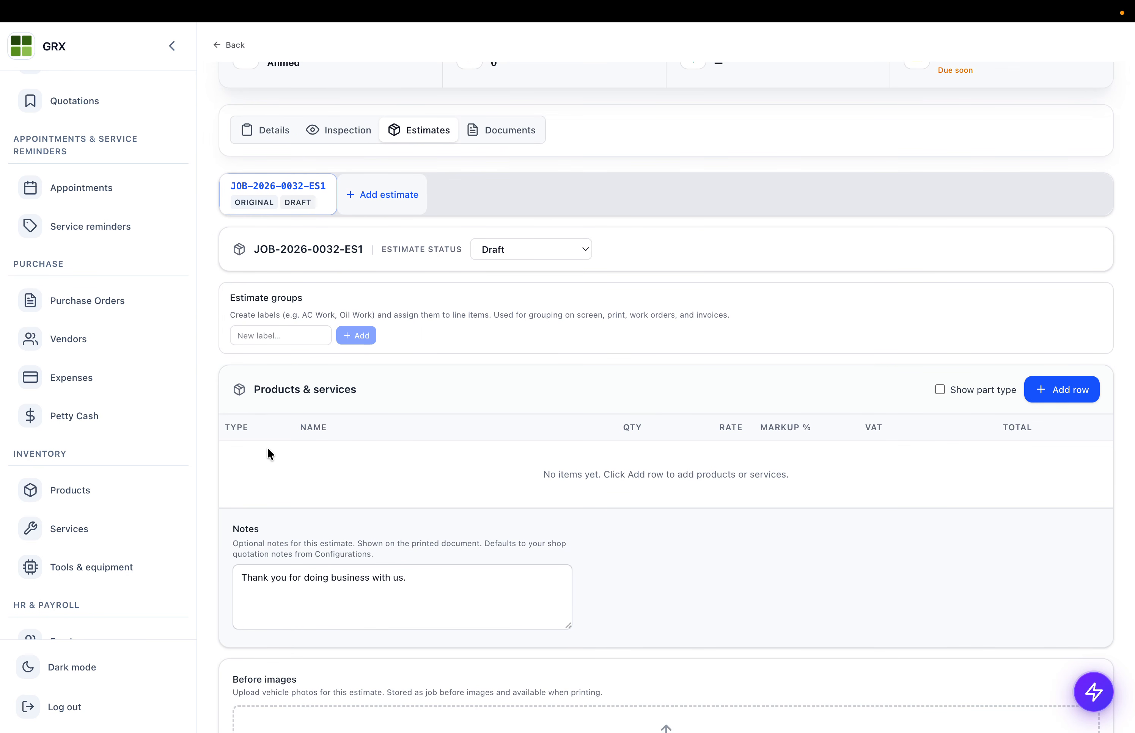
- Start a new Service line on the estimate using Free text entry mode
left_click(1070, 396)
scroll(379, 420, "down", 6)
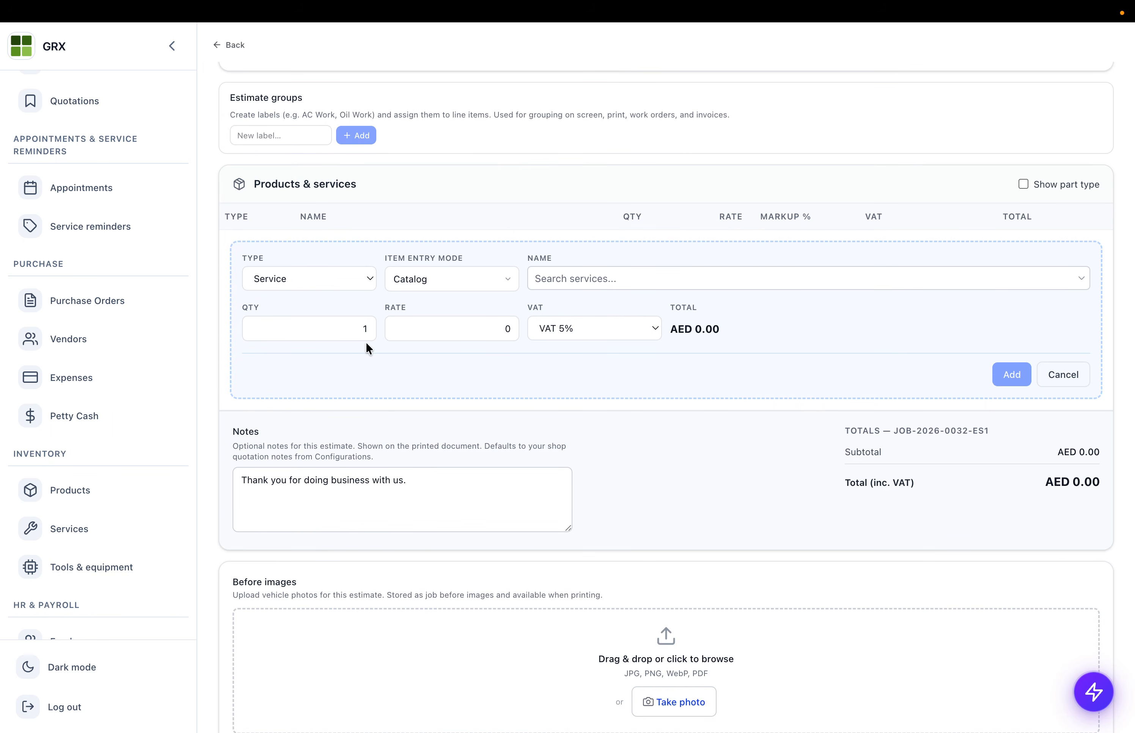
left_click(312, 276)
left_click(312, 275)
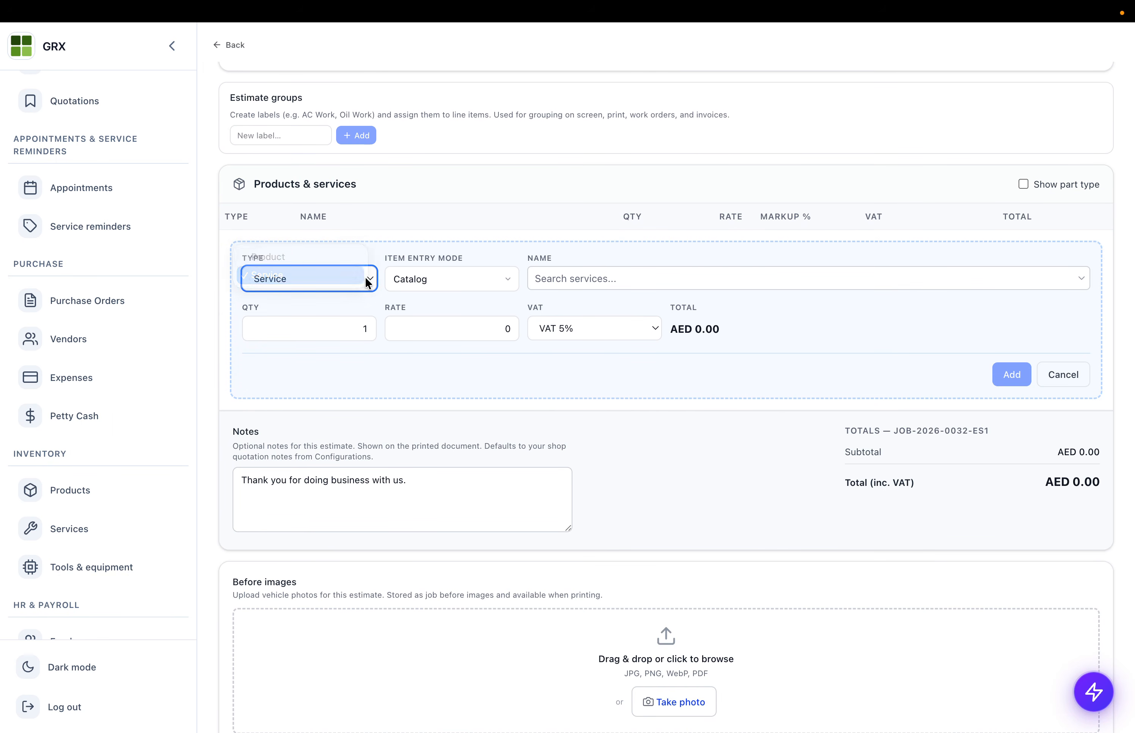
left_click(400, 281)
left_click(448, 293)
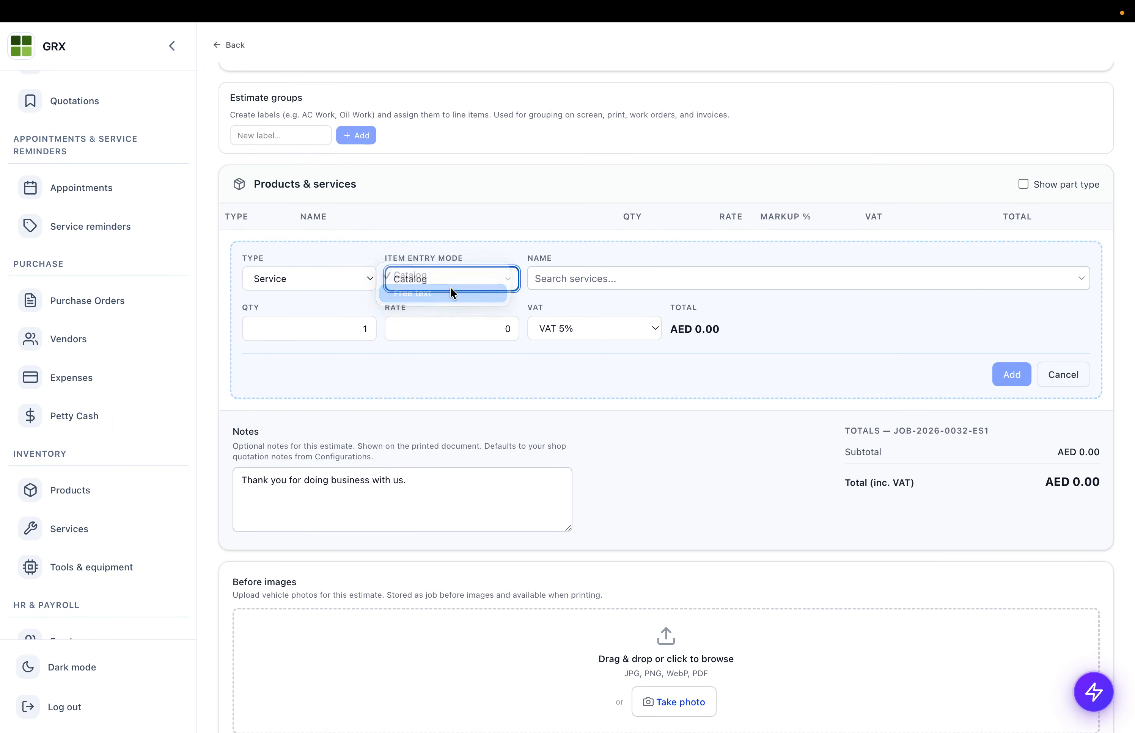
- Name the line Glass Repair Work with rate 50 and add it
left_click(596, 282)
type("Labo")
key("ctrl+a")
type("Glass Rea")
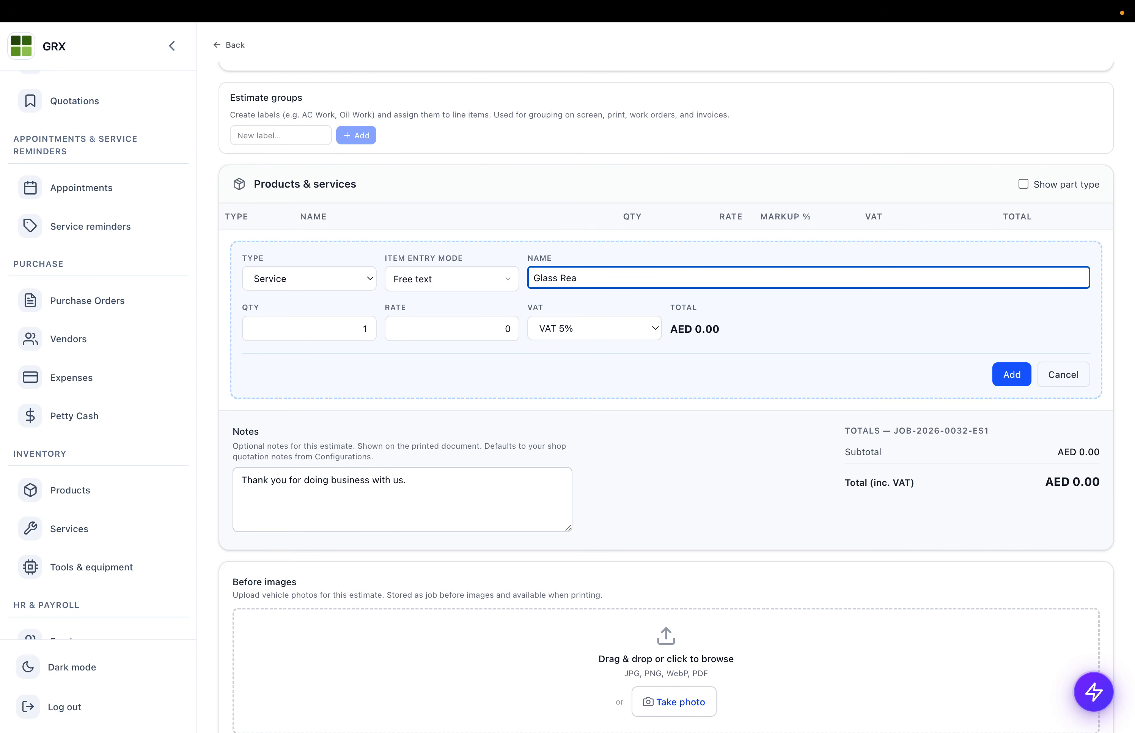
key("BackSpace")
type("pair Work")
left_click(458, 328)
type("50")
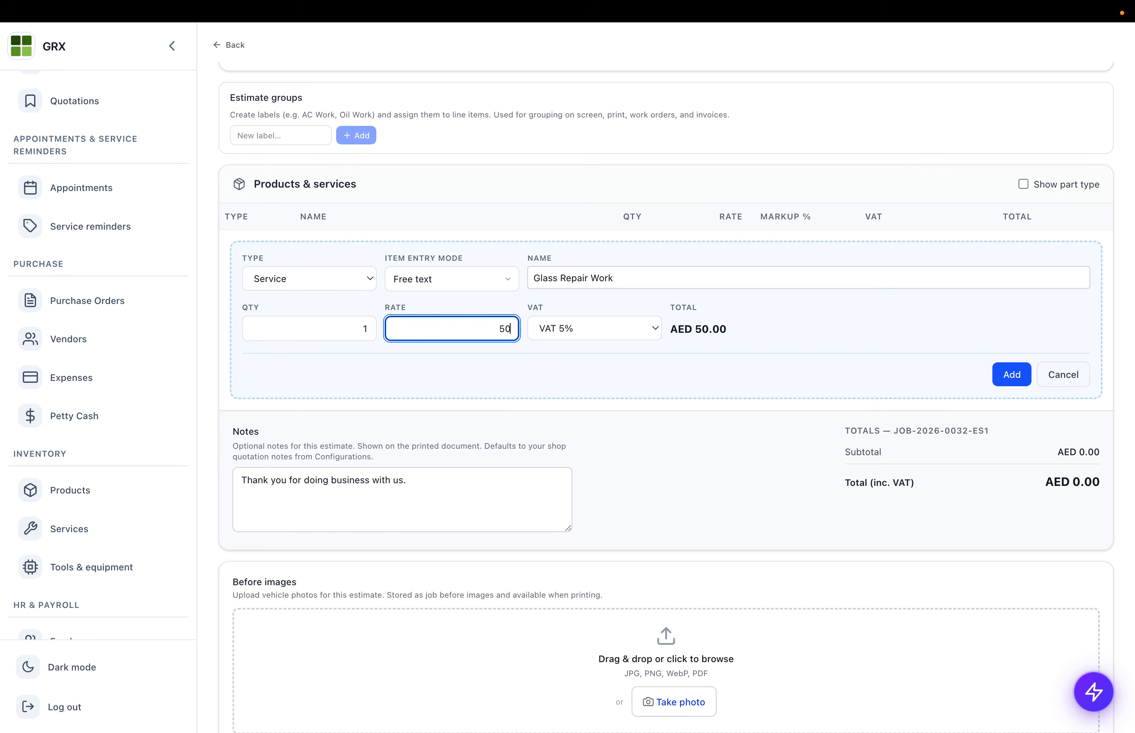
left_click(712, 335)
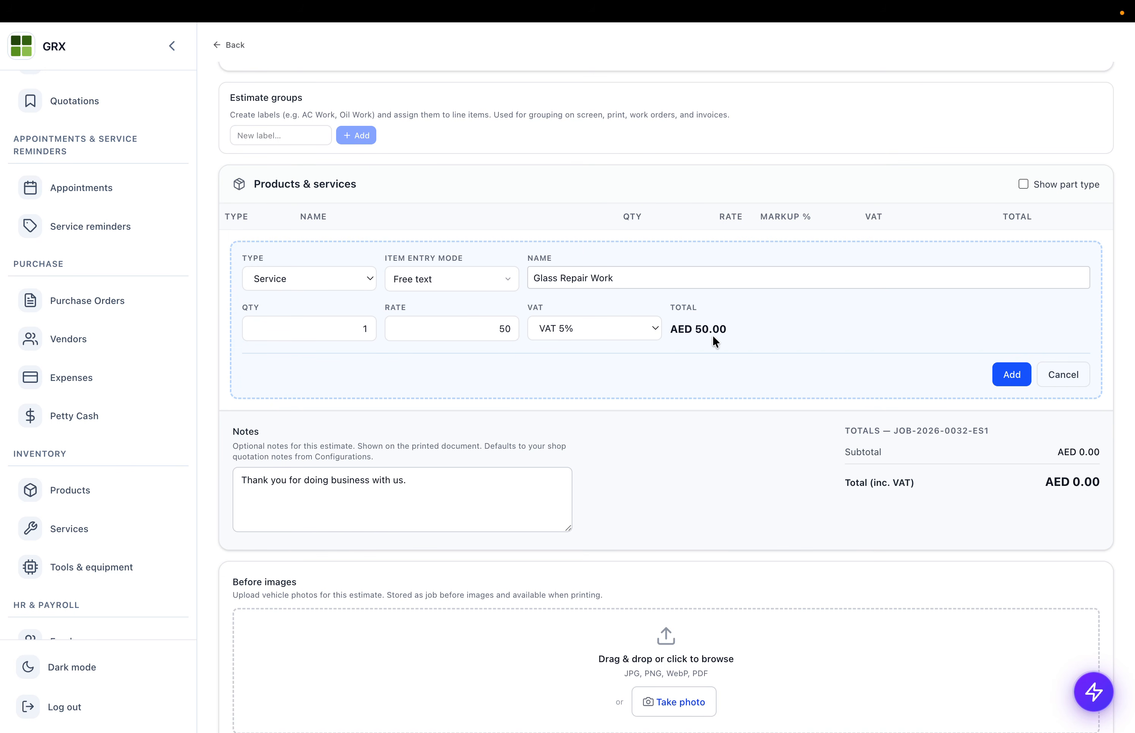
left_click(1017, 377)
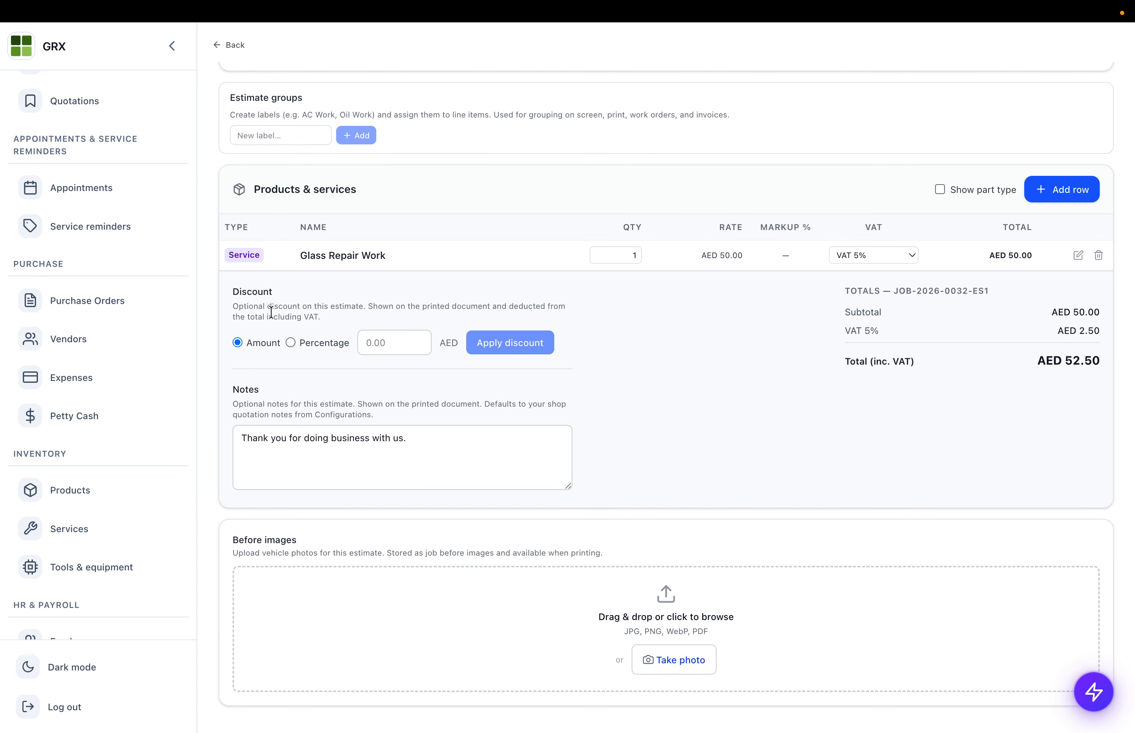
scroll(753, 197, "up", 1)
- Add a Product line in Catalog mode and pick Safty Glass Clear via the search 'gla'
left_click(1031, 232)
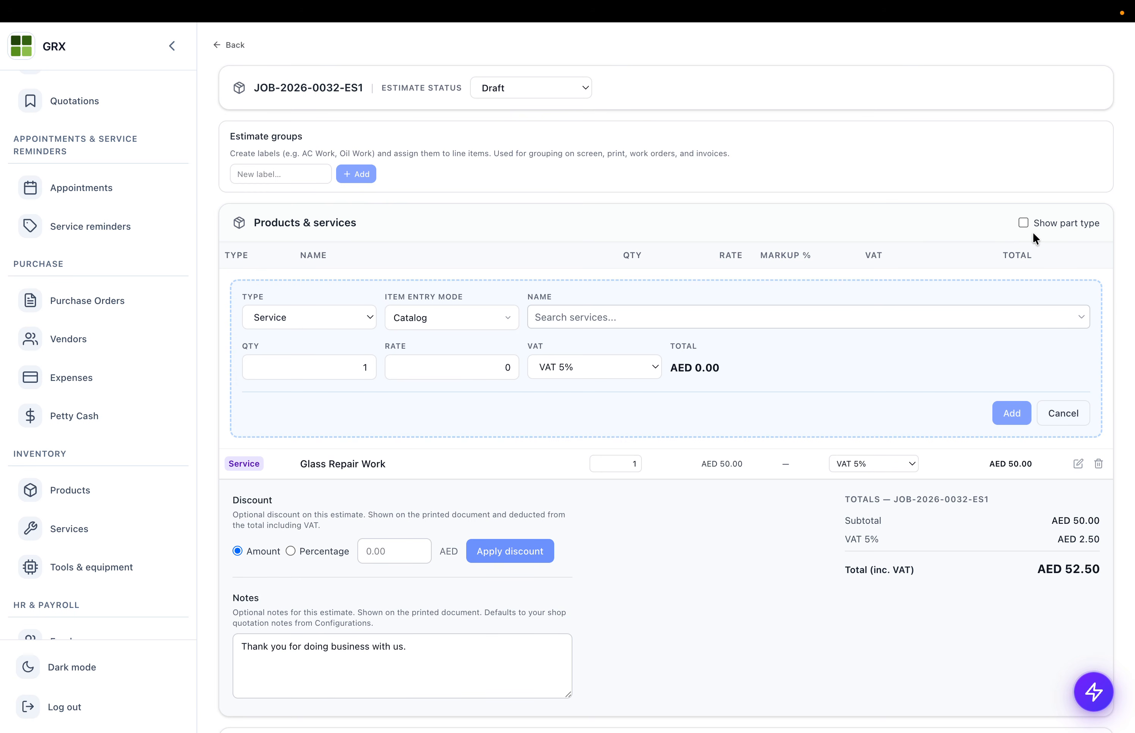
left_click(297, 314)
left_click(288, 295)
left_click(448, 315)
left_click(448, 313)
left_click(607, 317)
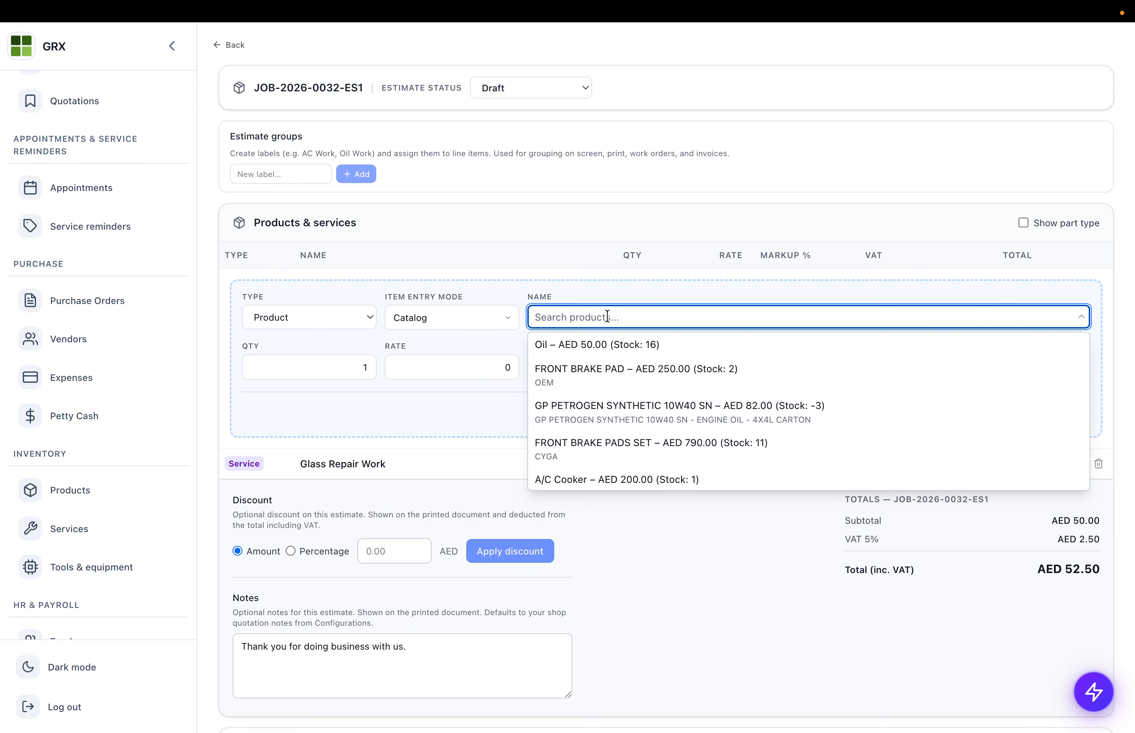
type("fl")
key("BackSpace")
key("BackSpace")
type("gla")
left_click(587, 345)
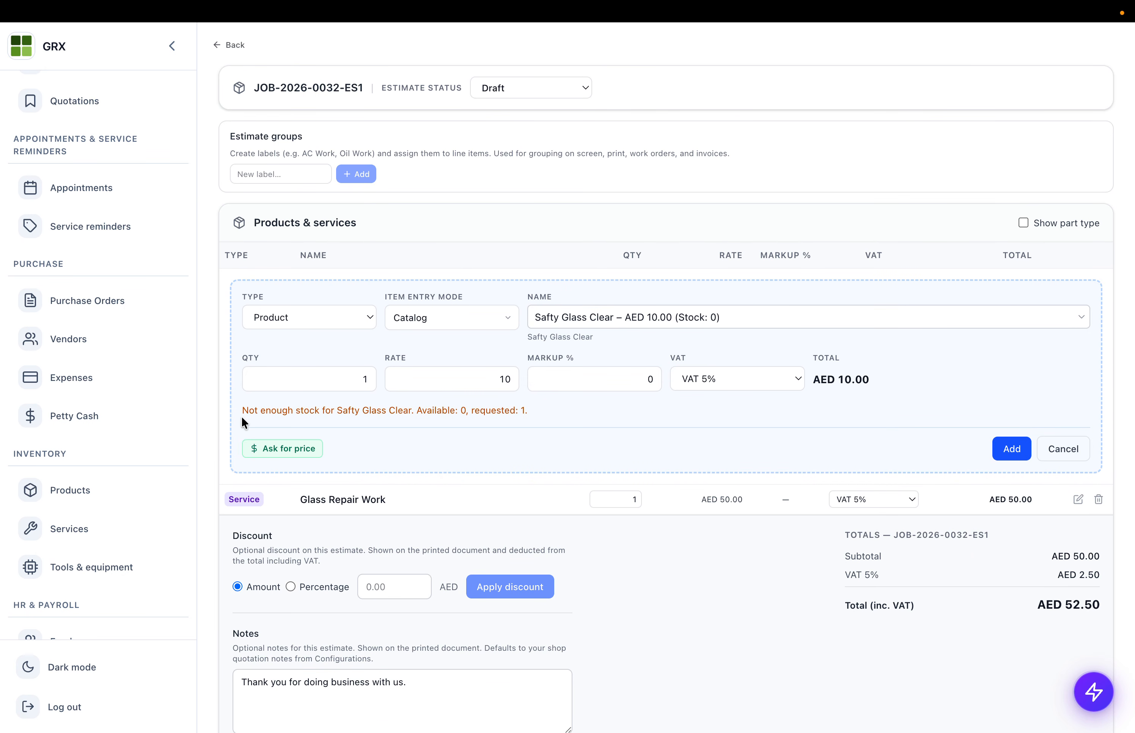
- Select the out-of-stock warning text for Safty Glass Clear
left_click_drag(243, 411, 522, 410)
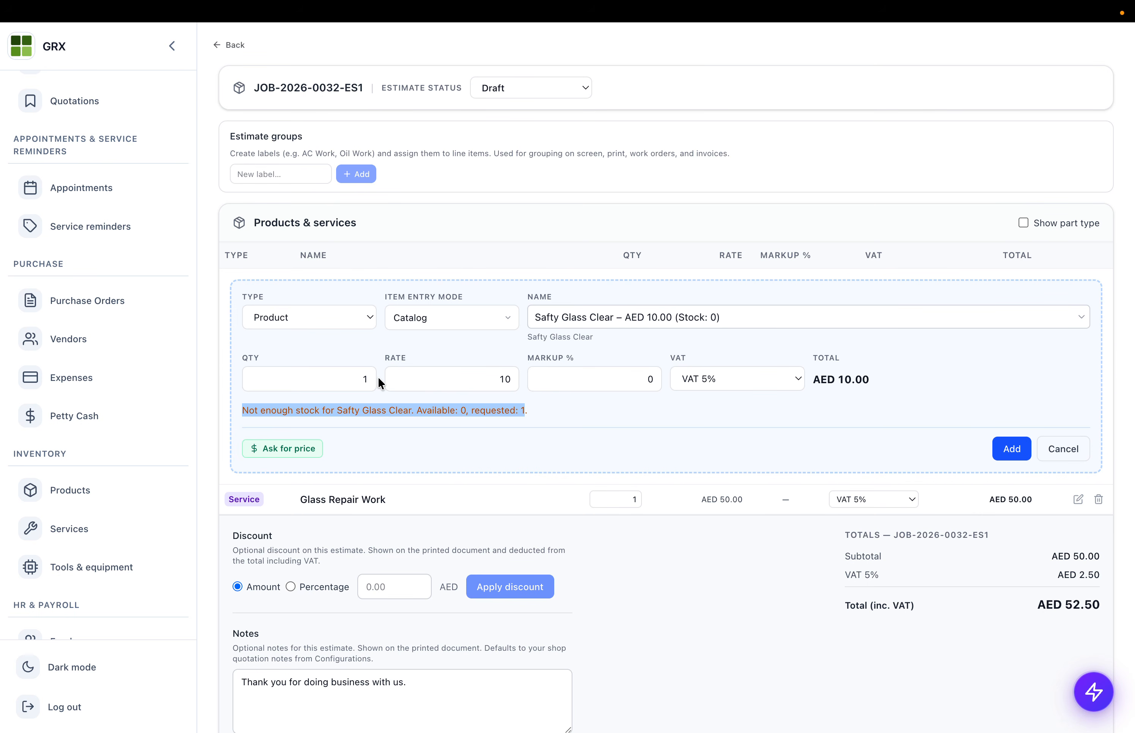
triple_click(273, 406)
left_click(352, 415)
triple_click(352, 415)
left_click(371, 415)
triple_click(383, 413)
- Ask vendors for a Safty Glass Clear price and message GULF MOTORS AUTO PARTS on WhatsApp
left_click(289, 450)
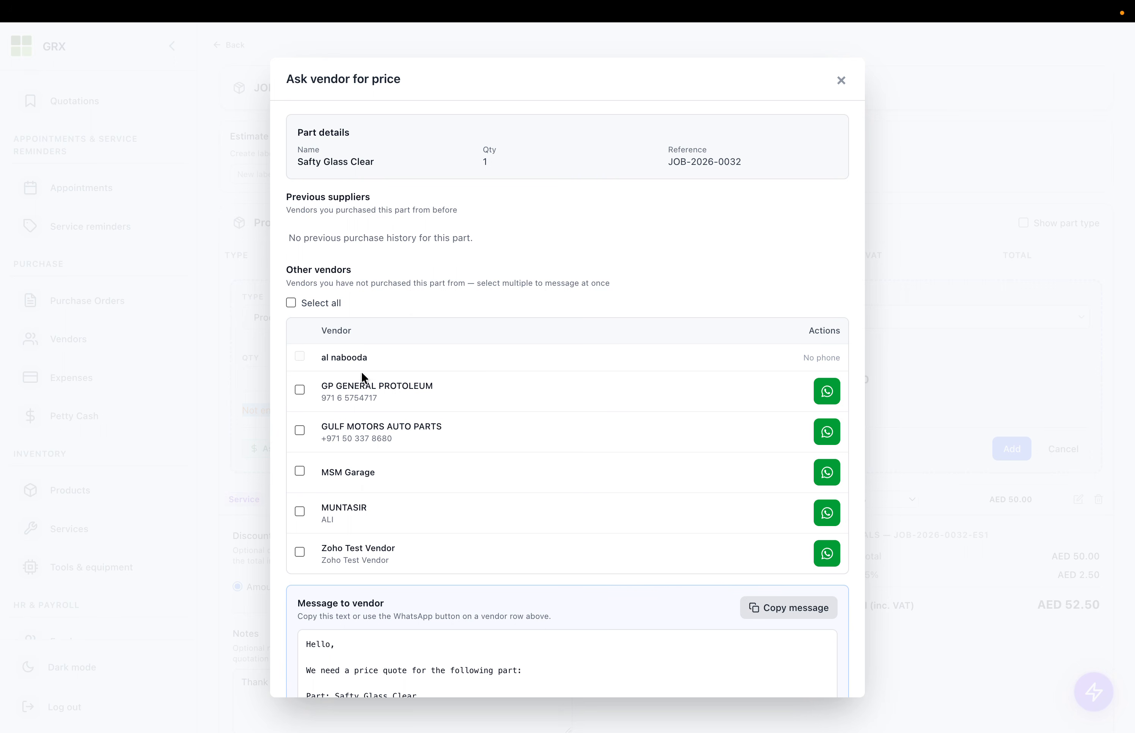
scroll(379, 488, "down", 4)
scroll(379, 488, "up", 3)
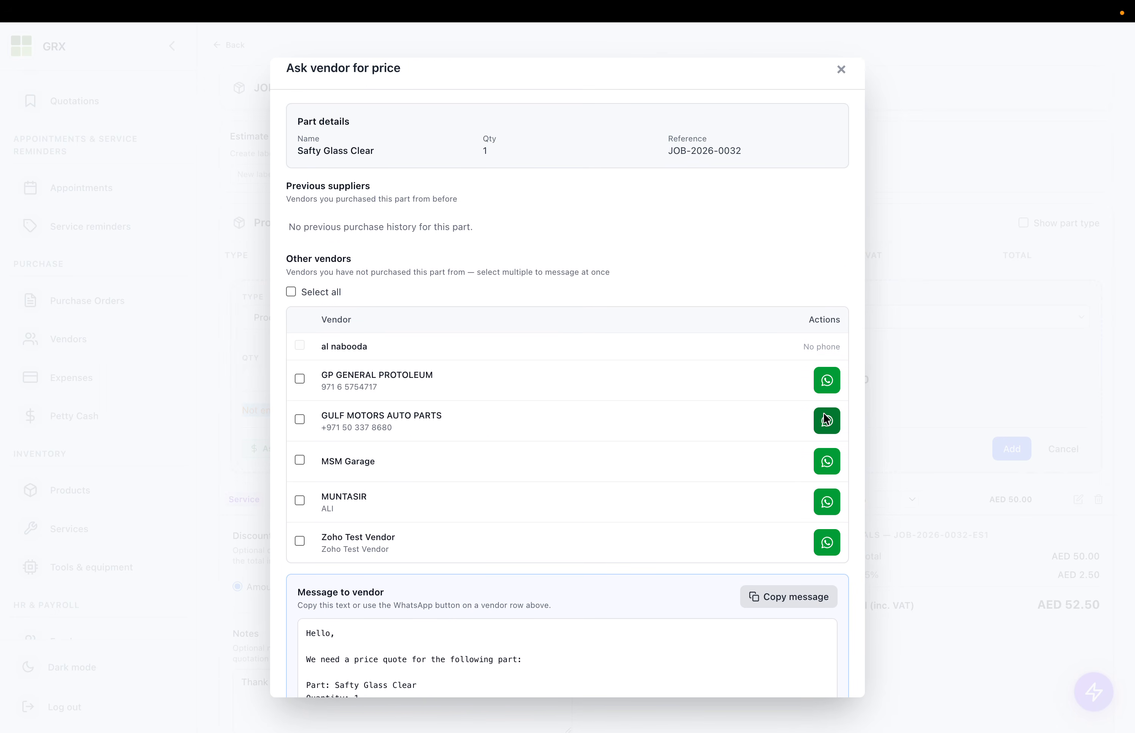
scroll(775, 472, "down", 2)
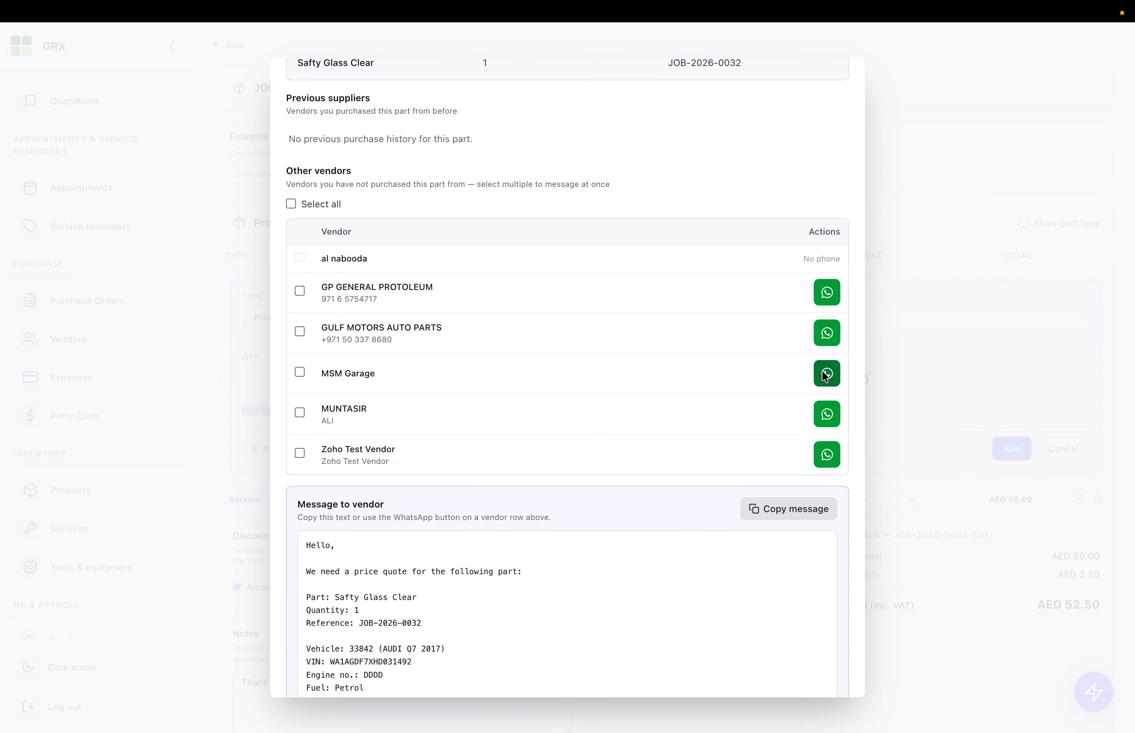
scroll(825, 377, "up", 2)
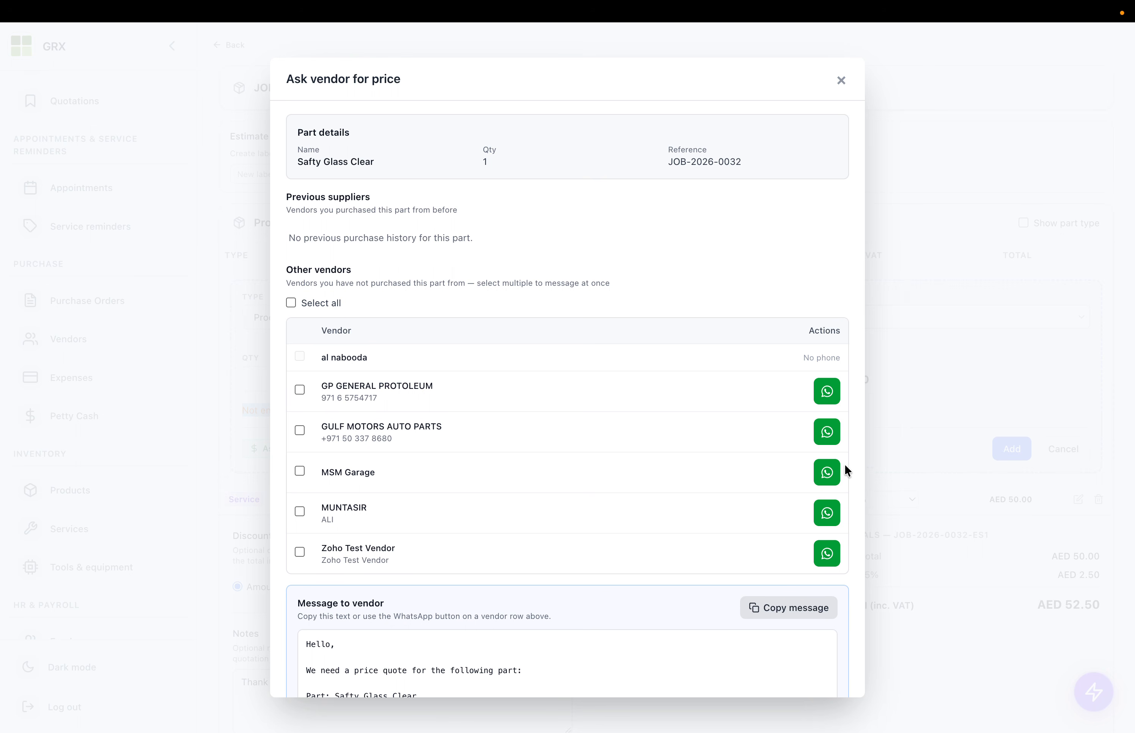
left_click(821, 429)
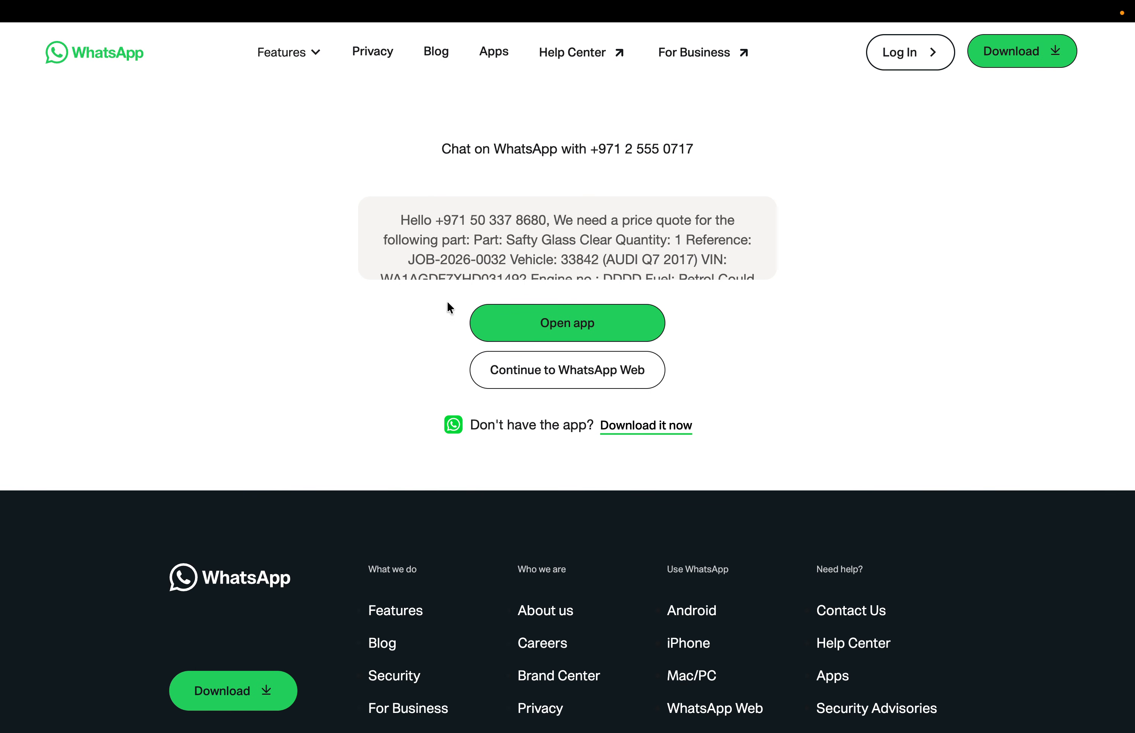
- Try the WhatsApp app, dismiss the number-not-on-WhatsApp notice, and return to the GRX tab
left_click(581, 328)
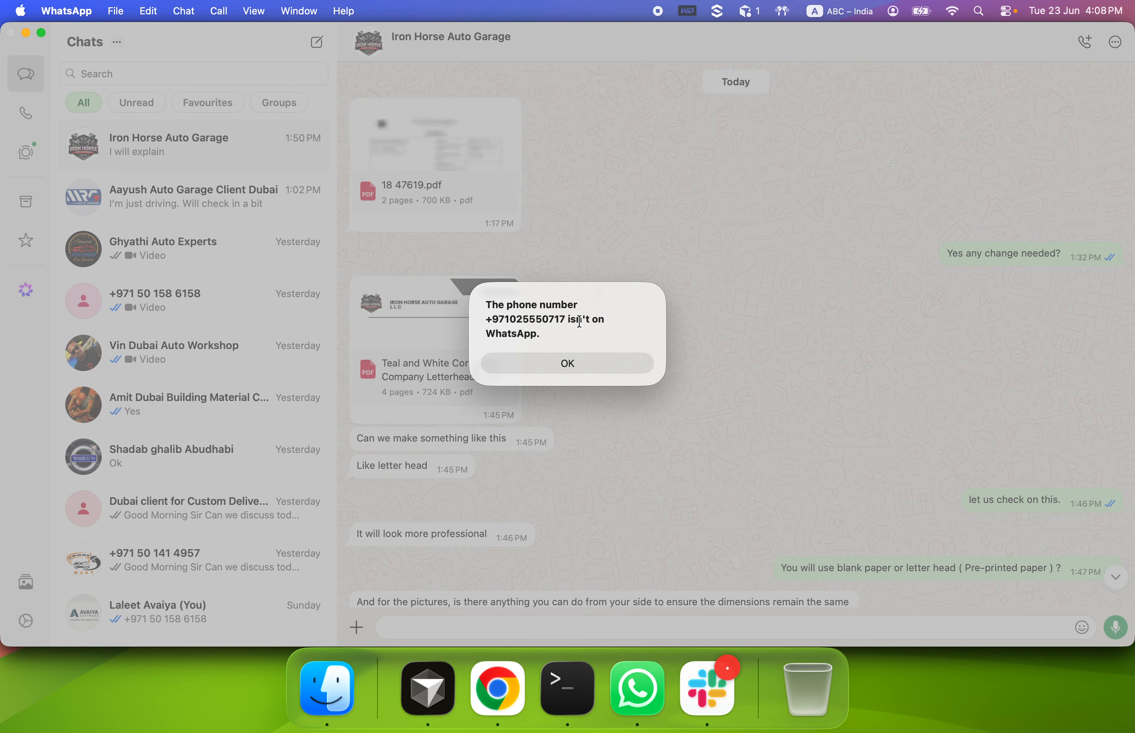
left_click(558, 363)
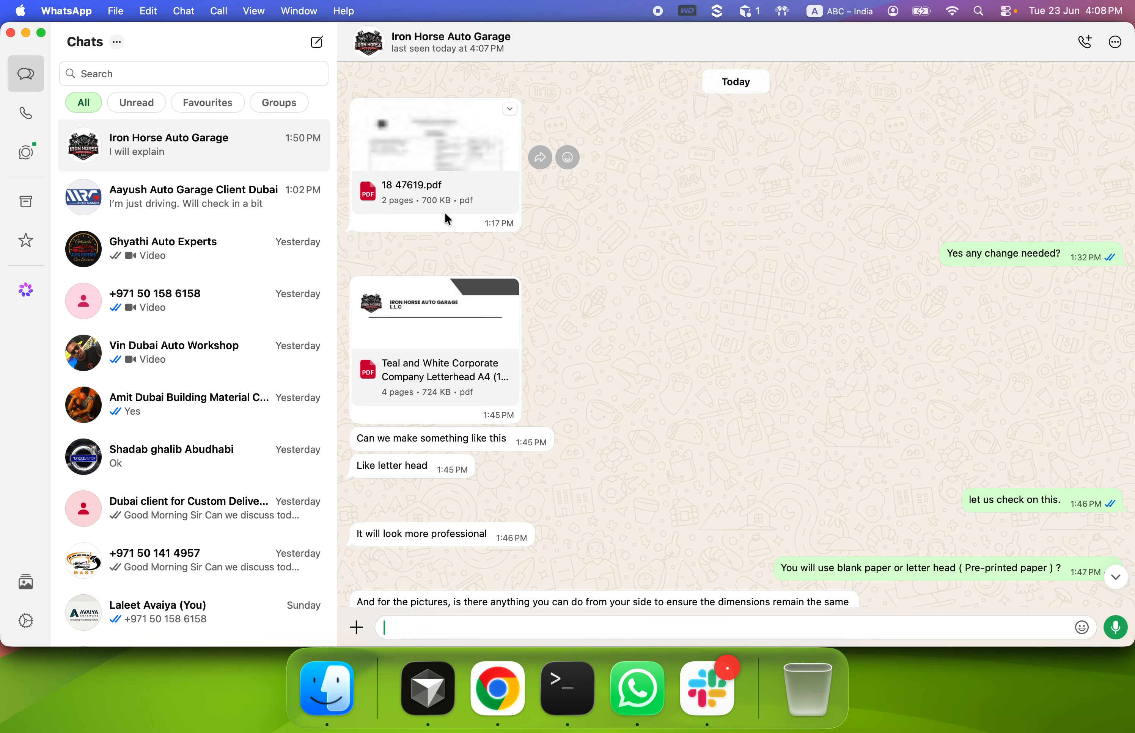
key("ctrl+Up")
left_click(653, 66)
mouse_move(348, 0)
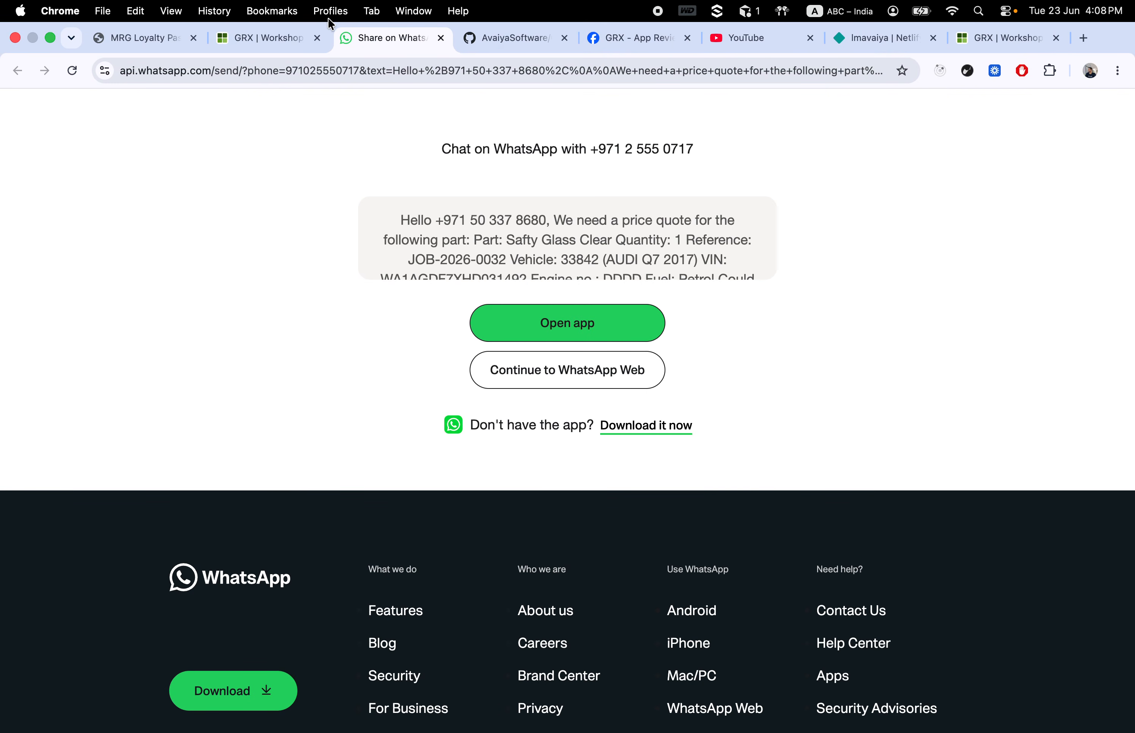
left_click(263, 39)
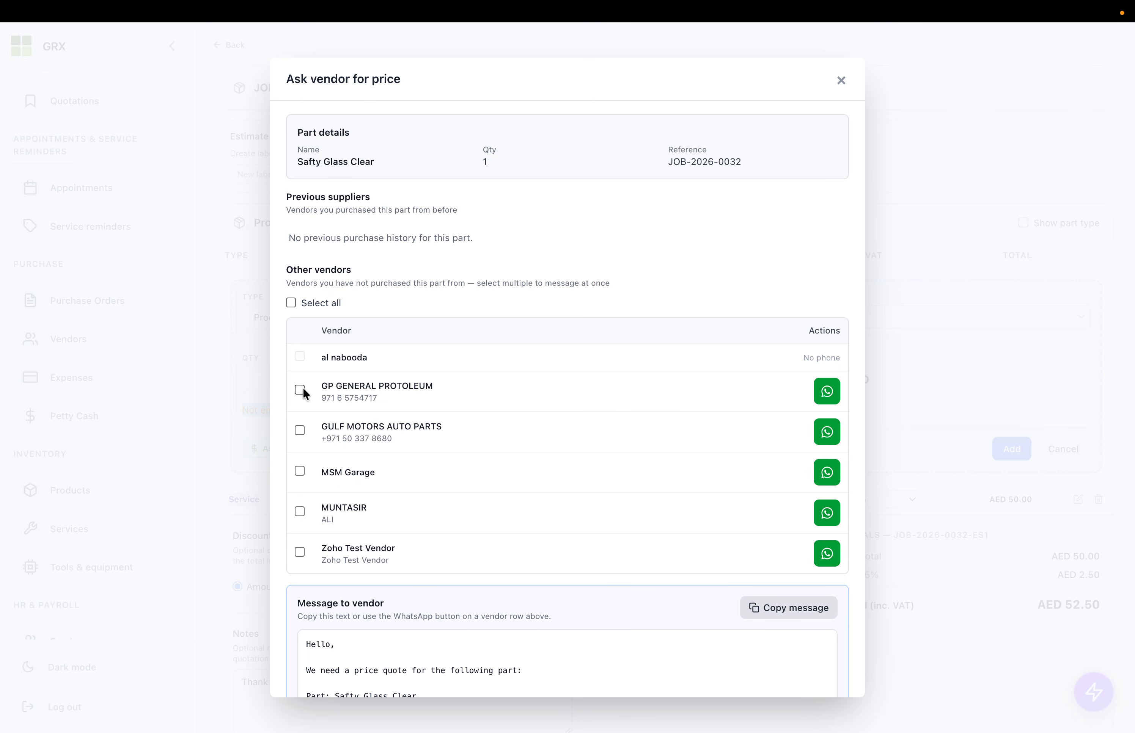
- Copy the Safty Glass Clear vendor price-request message, then close the price request
scroll(351, 587, "down", 4)
scroll(361, 473, "down", 2)
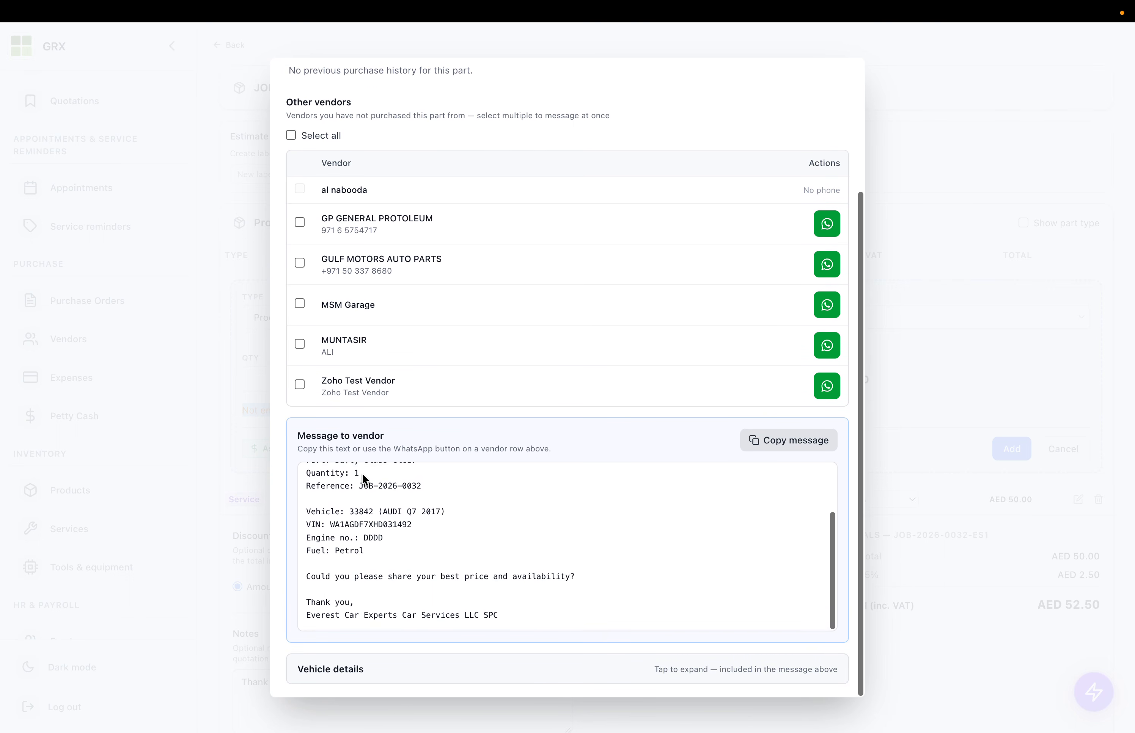
scroll(329, 523, "up", 2)
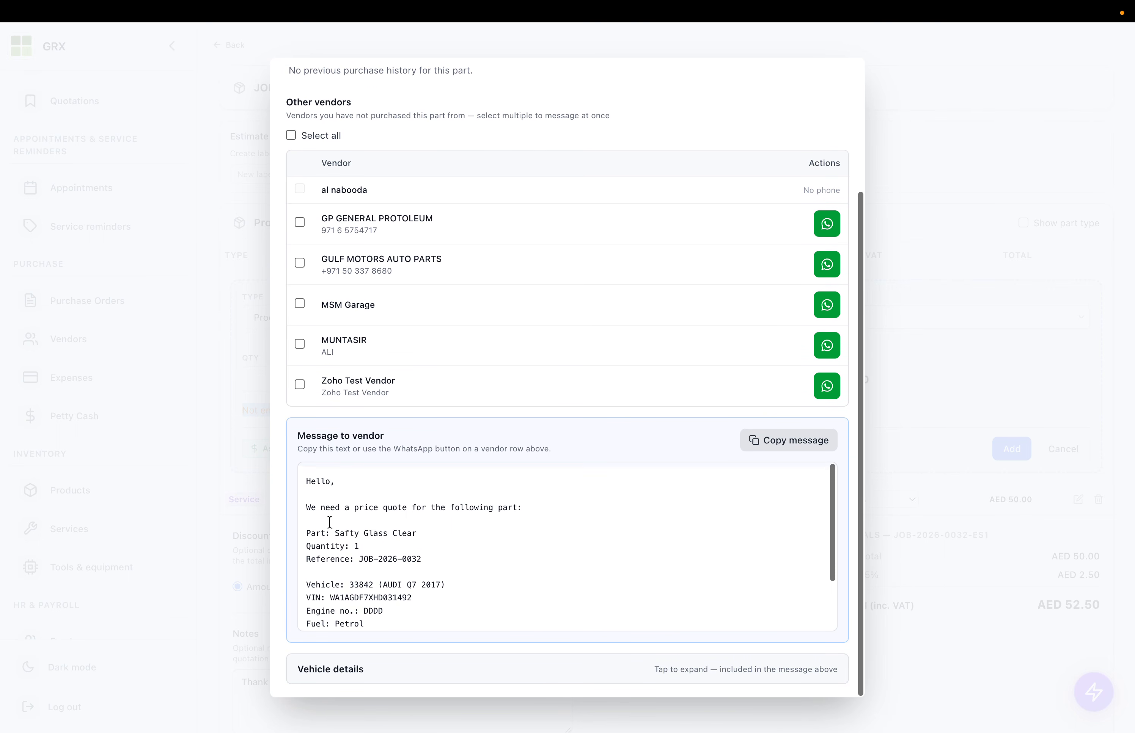
left_click(788, 440)
scroll(523, 443, "up", 2)
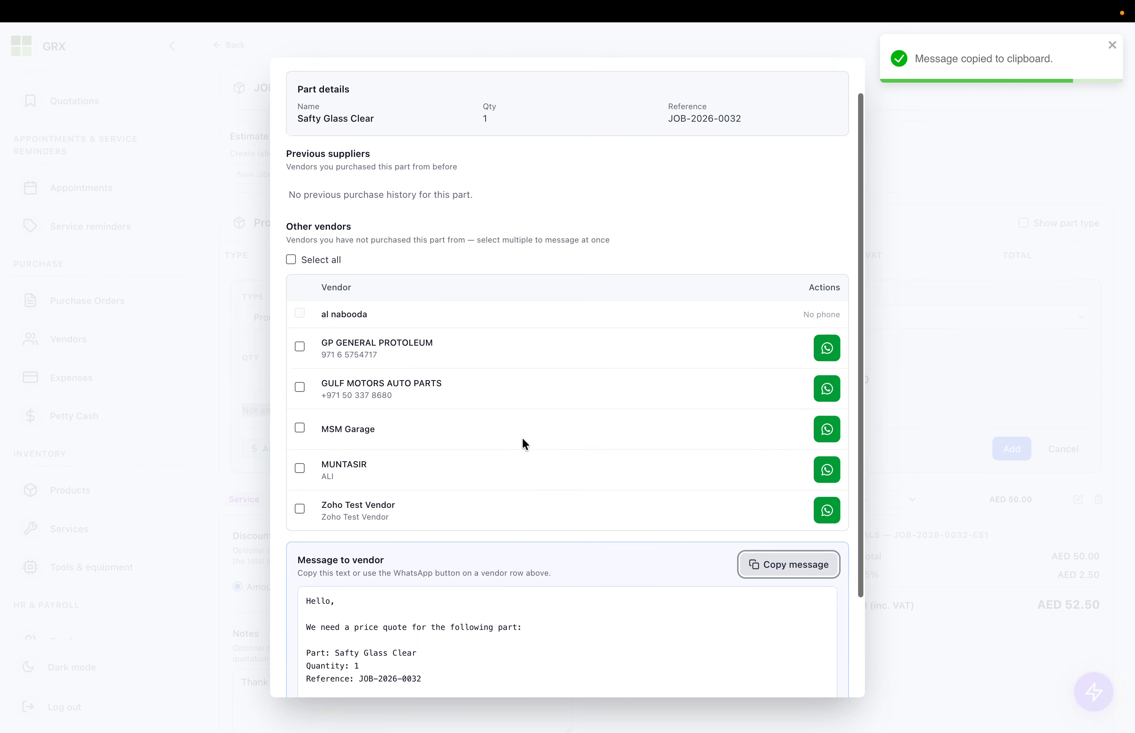
scroll(523, 443, "up", 2)
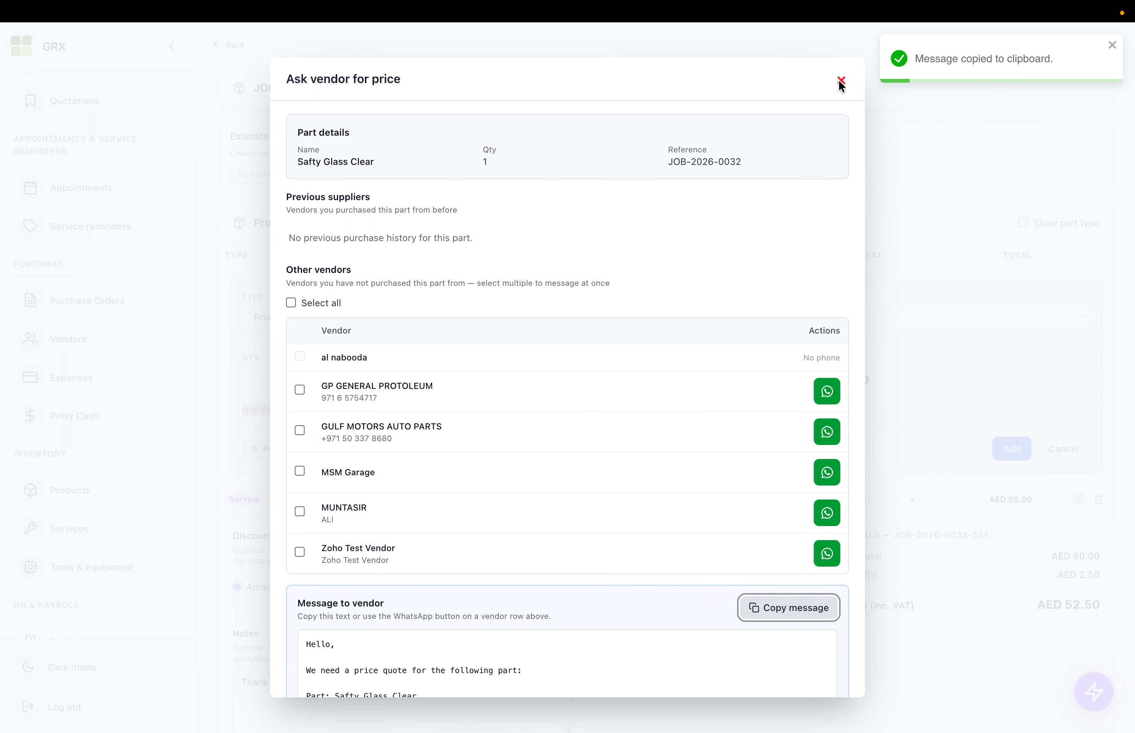
left_click_drag(302, 196, 474, 238)
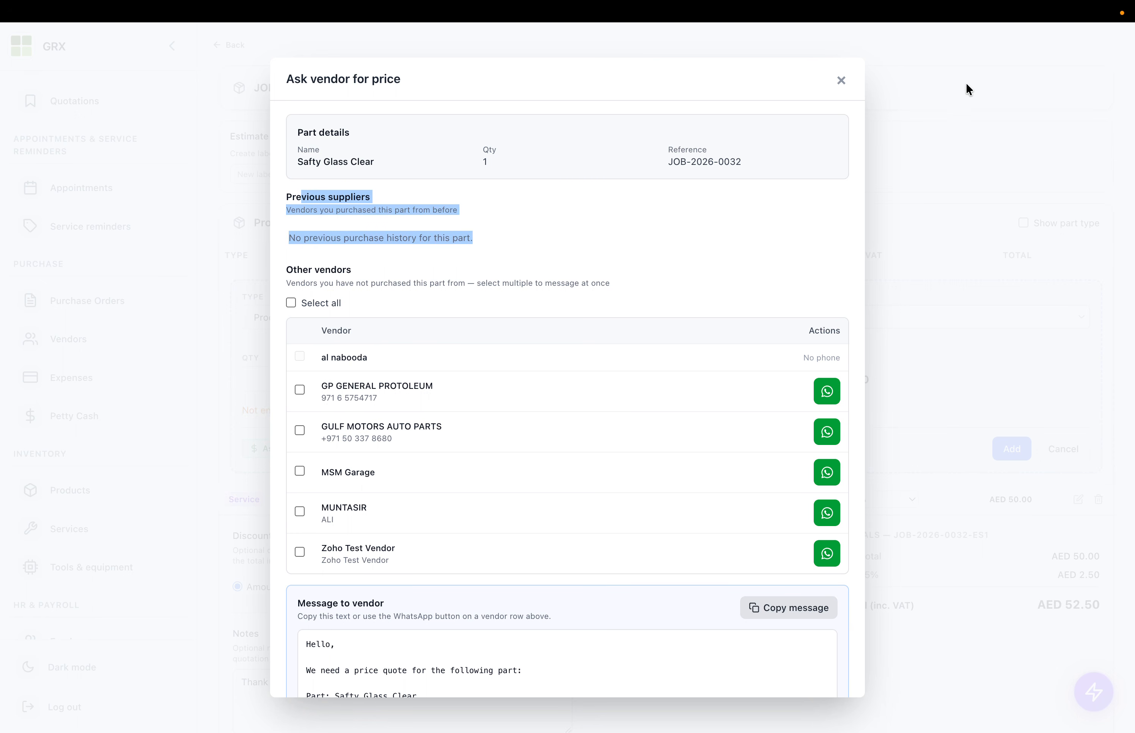
left_click(840, 80)
- Pick Oil, review its vendor price request, and add the Oil line at AED 50
left_click(603, 318)
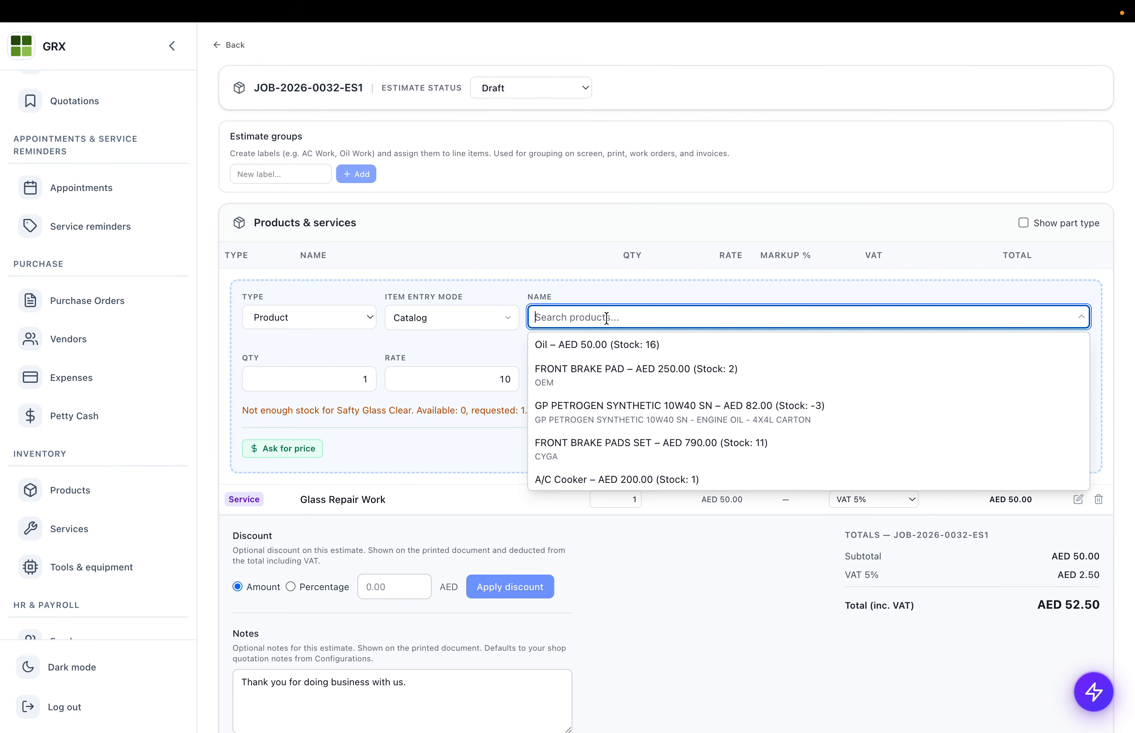
left_click(596, 355)
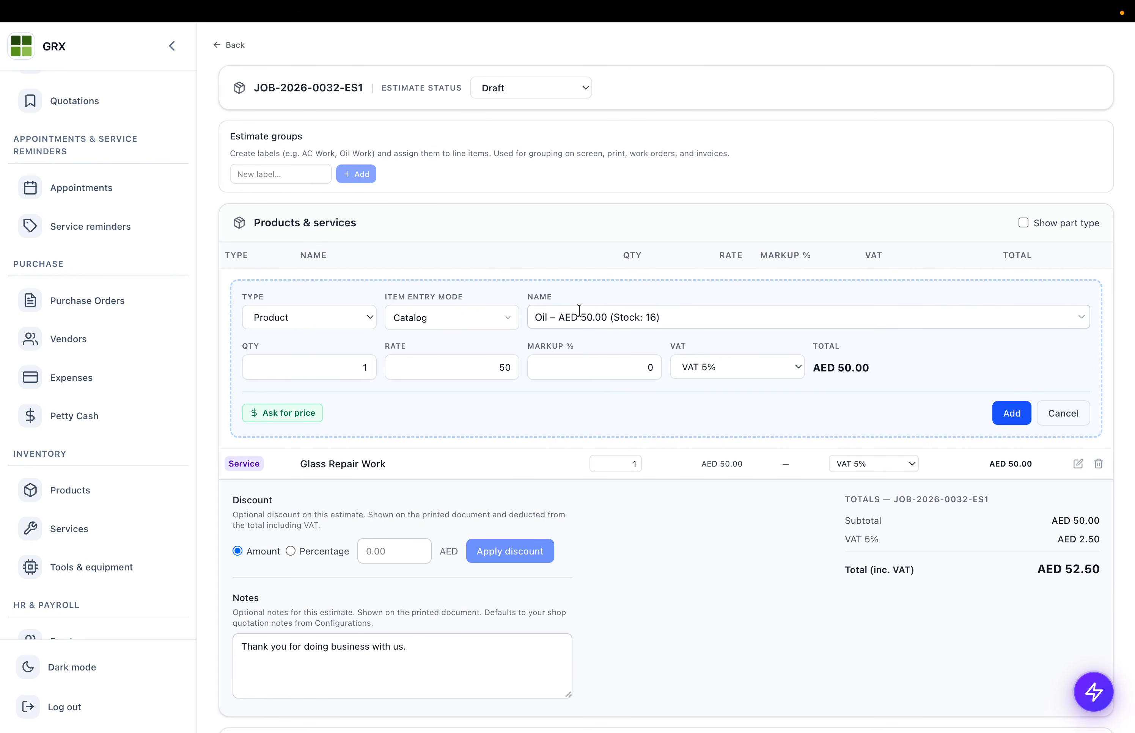
left_click(300, 414)
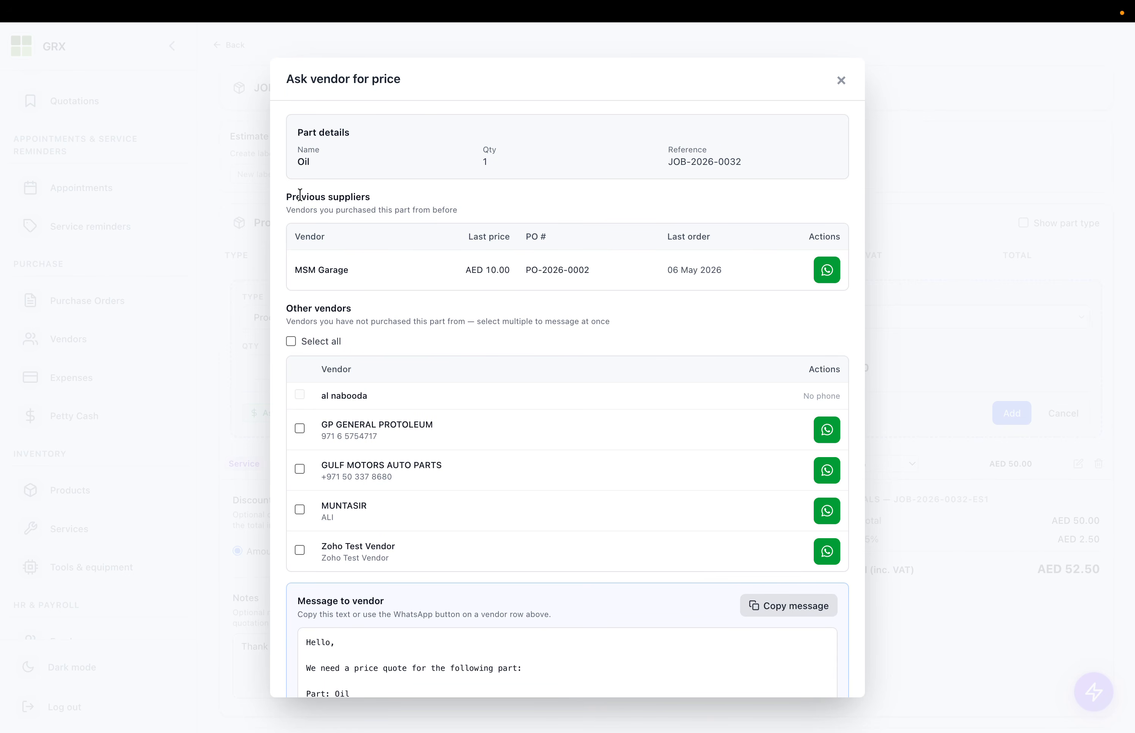
left_click_drag(299, 196, 452, 210)
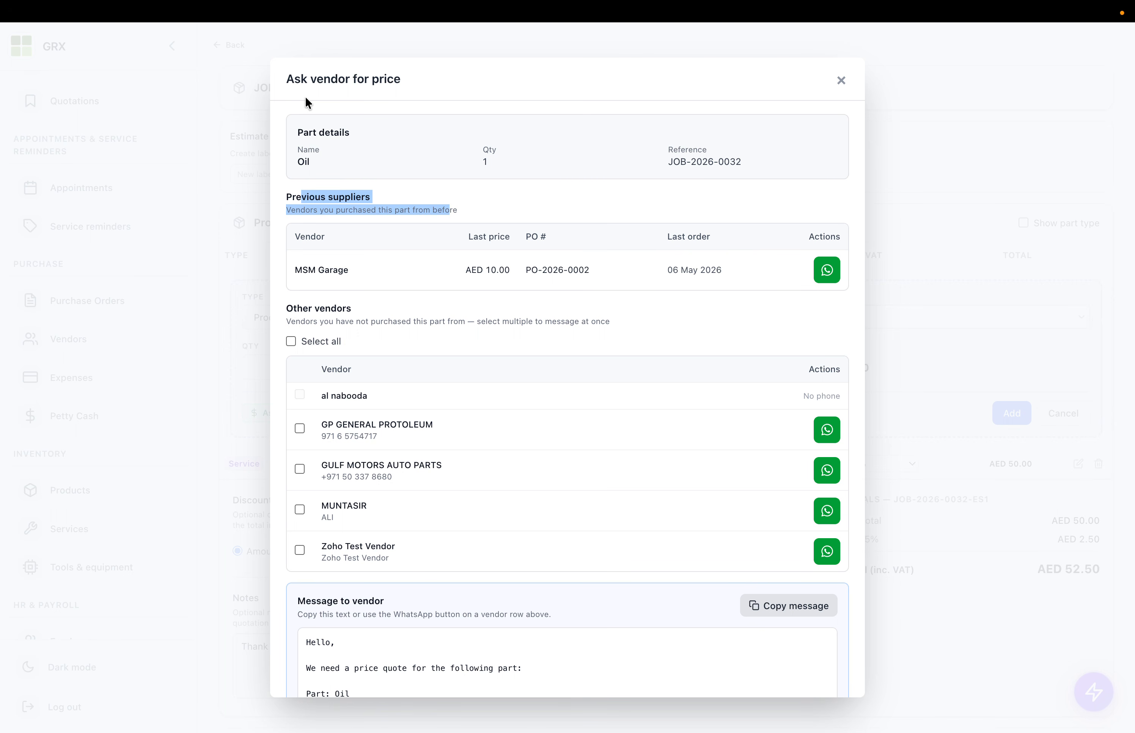
left_click_drag(310, 72, 415, 79)
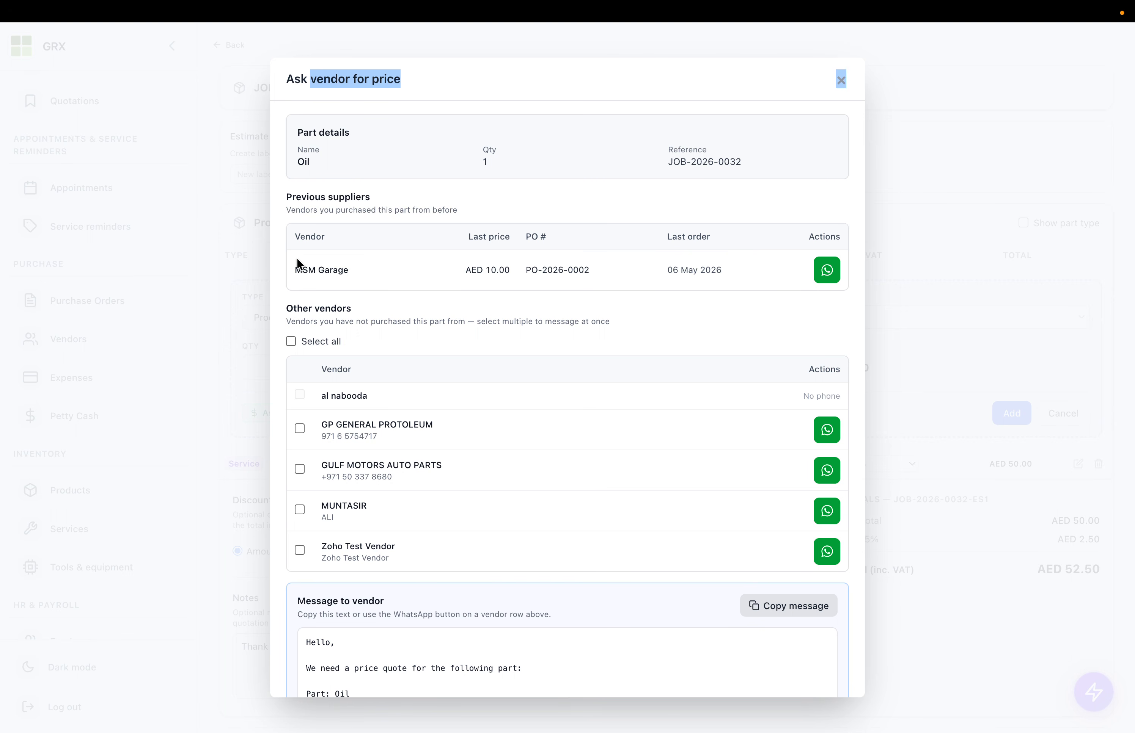
left_click_drag(295, 265, 406, 296)
left_click_drag(496, 270, 611, 272)
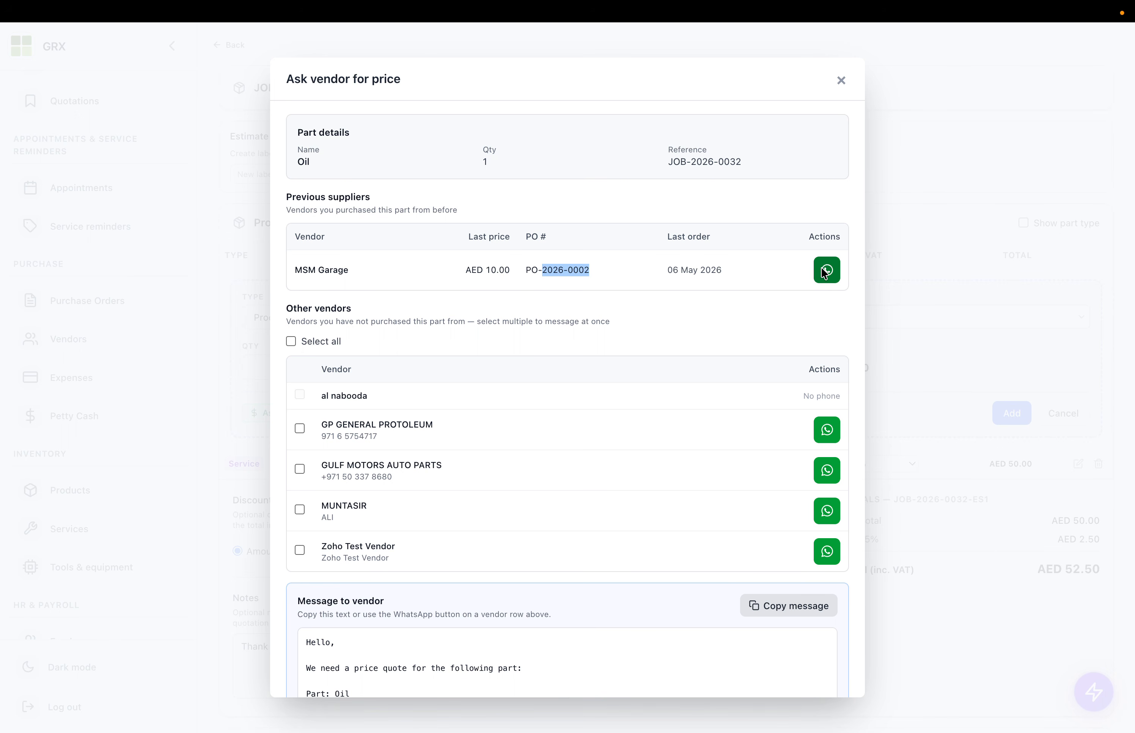
left_click(840, 79)
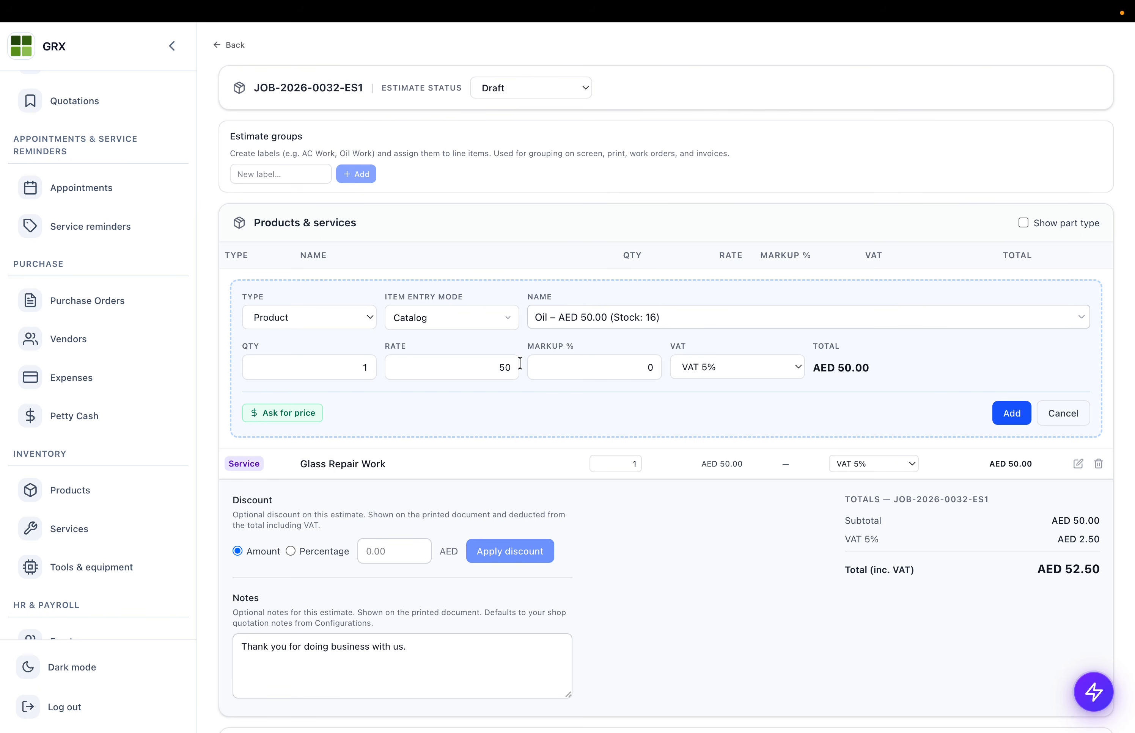
left_click(479, 370)
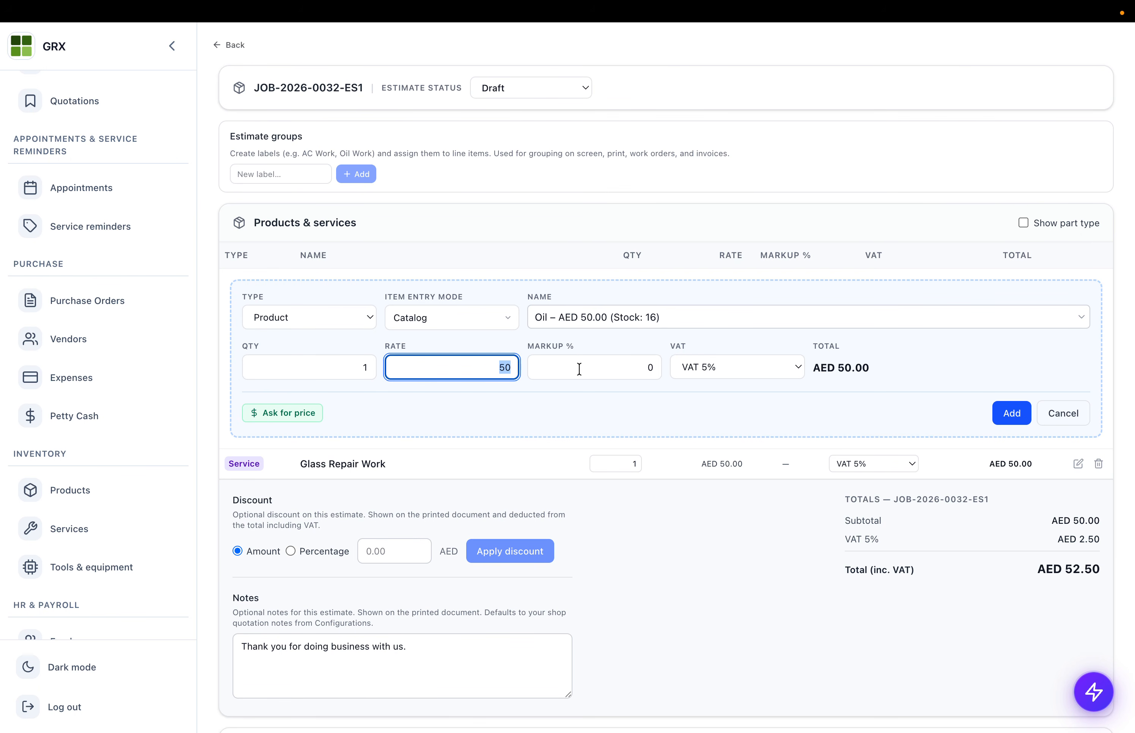
left_click(1011, 413)
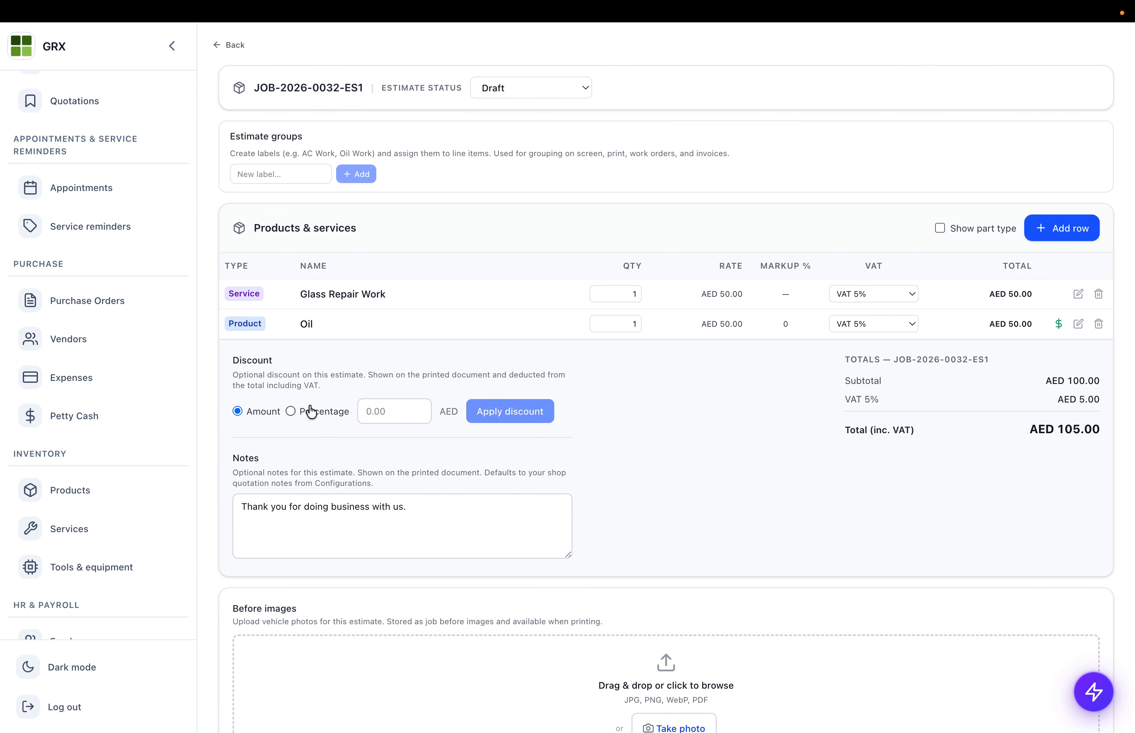
- Create a second estimate, JOB-2026-0032-ES2, for the job
scroll(308, 323, "up", 3)
scroll(368, 448, "down", 1)
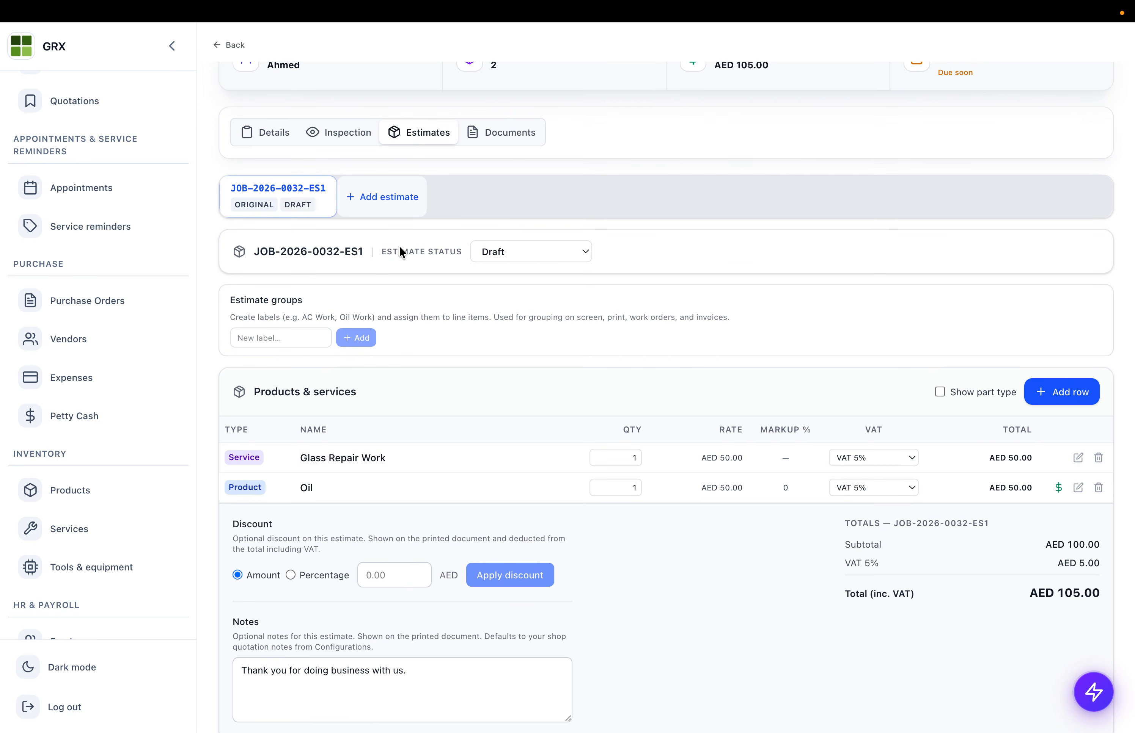
left_click(375, 199)
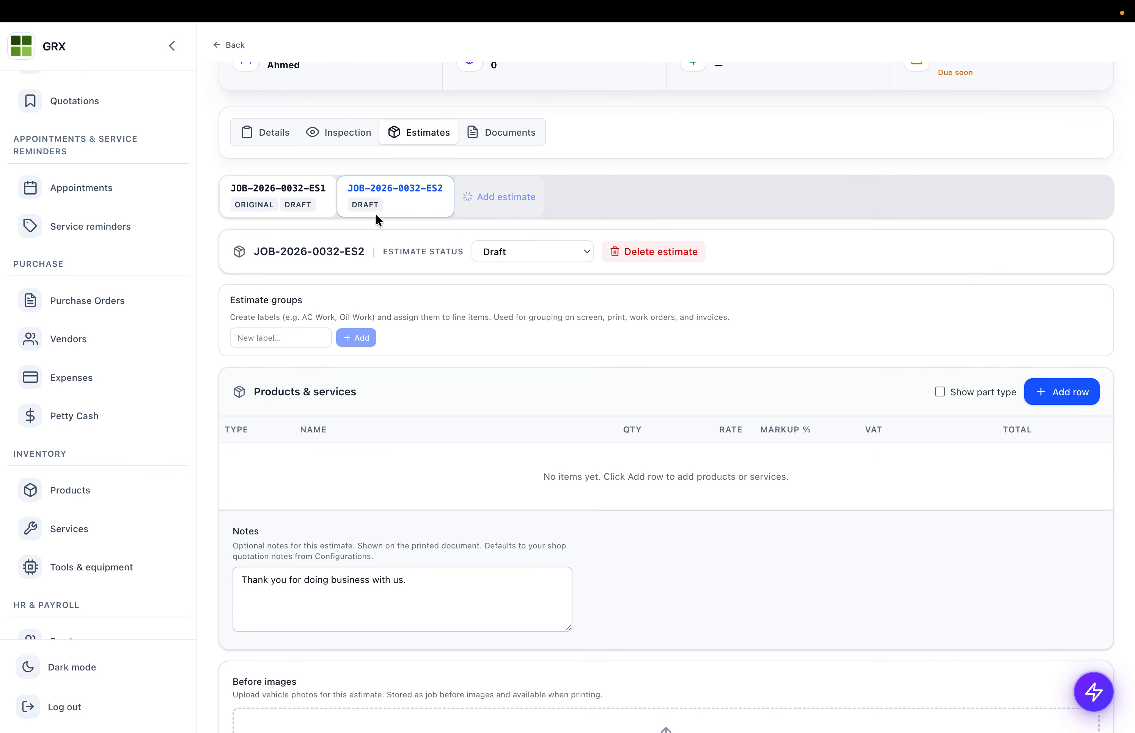
- Add a FRONT BRAKE PAD product line at AED 250.00 to estimate ES2
scroll(397, 406, "down", 1)
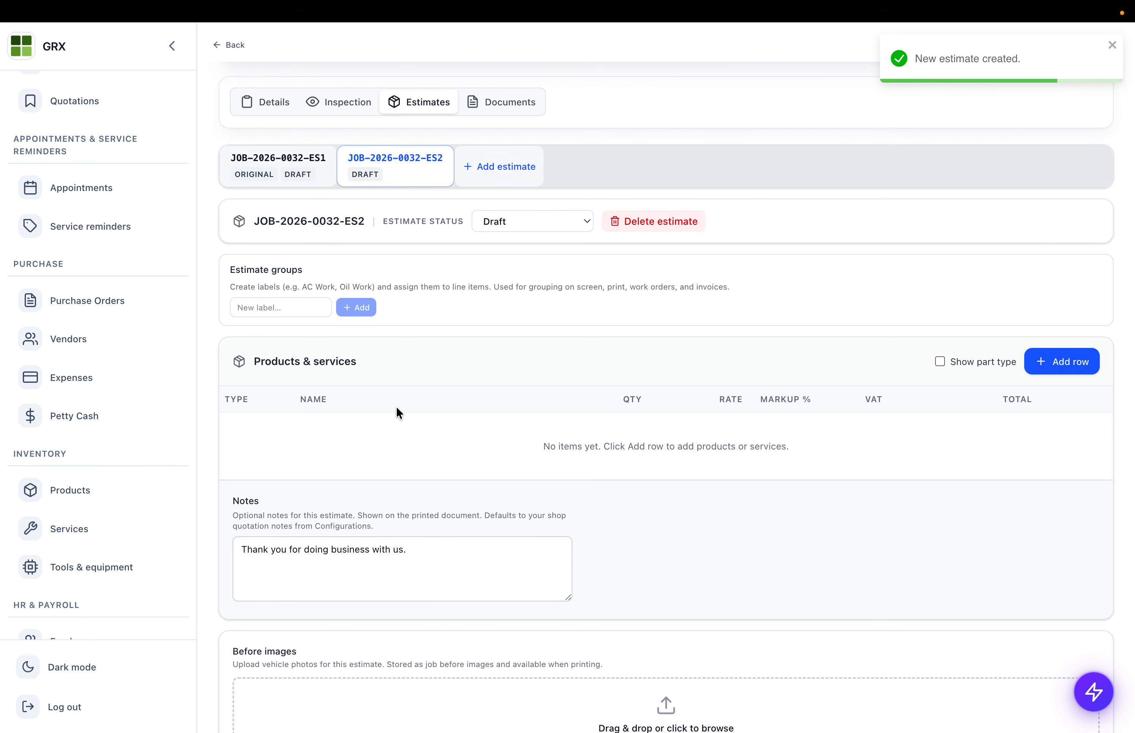
left_click(1047, 365)
left_click(355, 439)
left_click(286, 431)
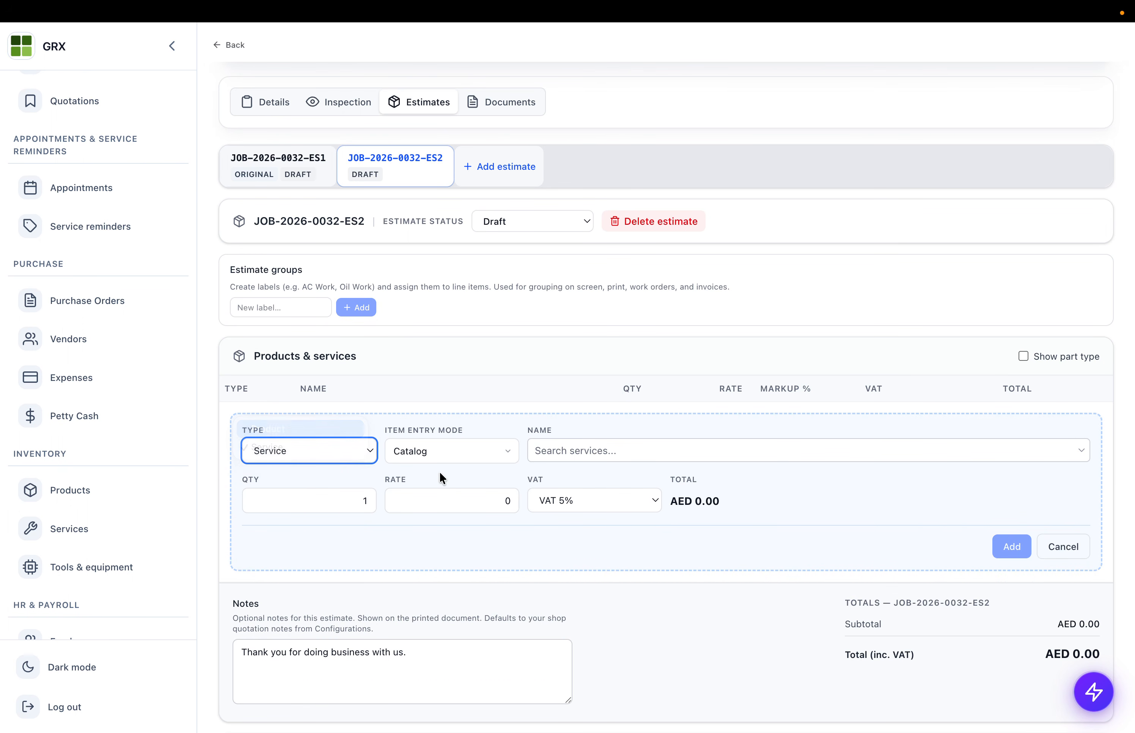
left_click(602, 456)
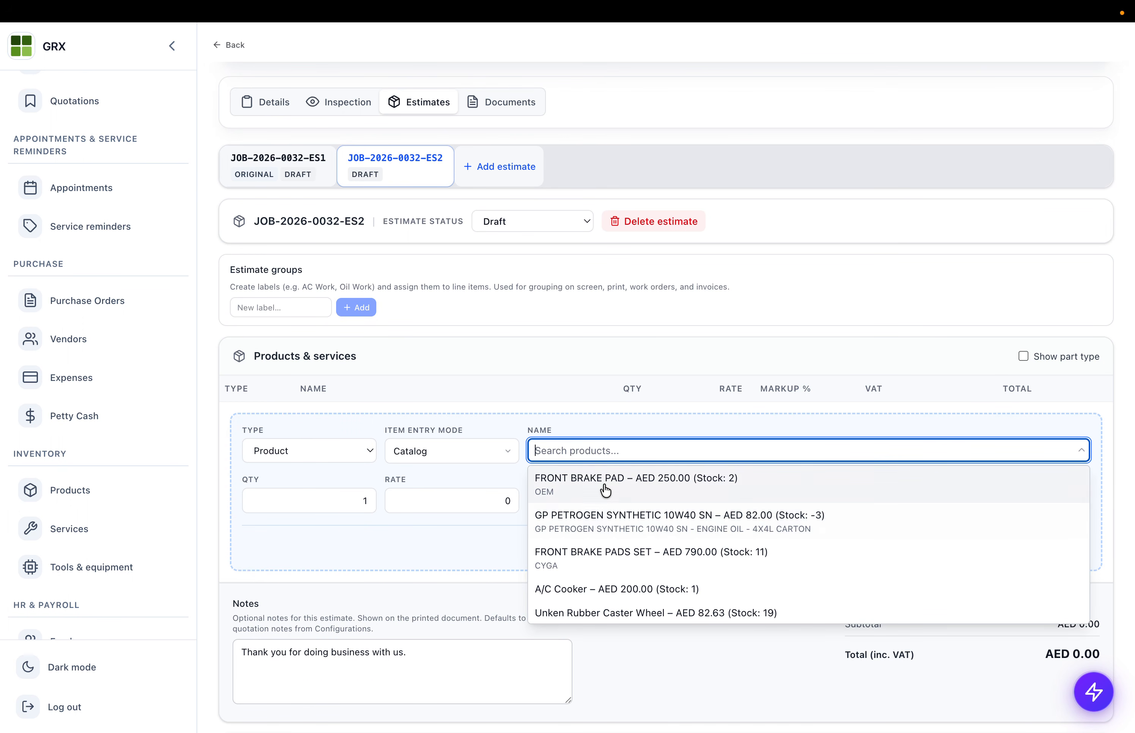
left_click(603, 484)
scroll(438, 496, "down", 2)
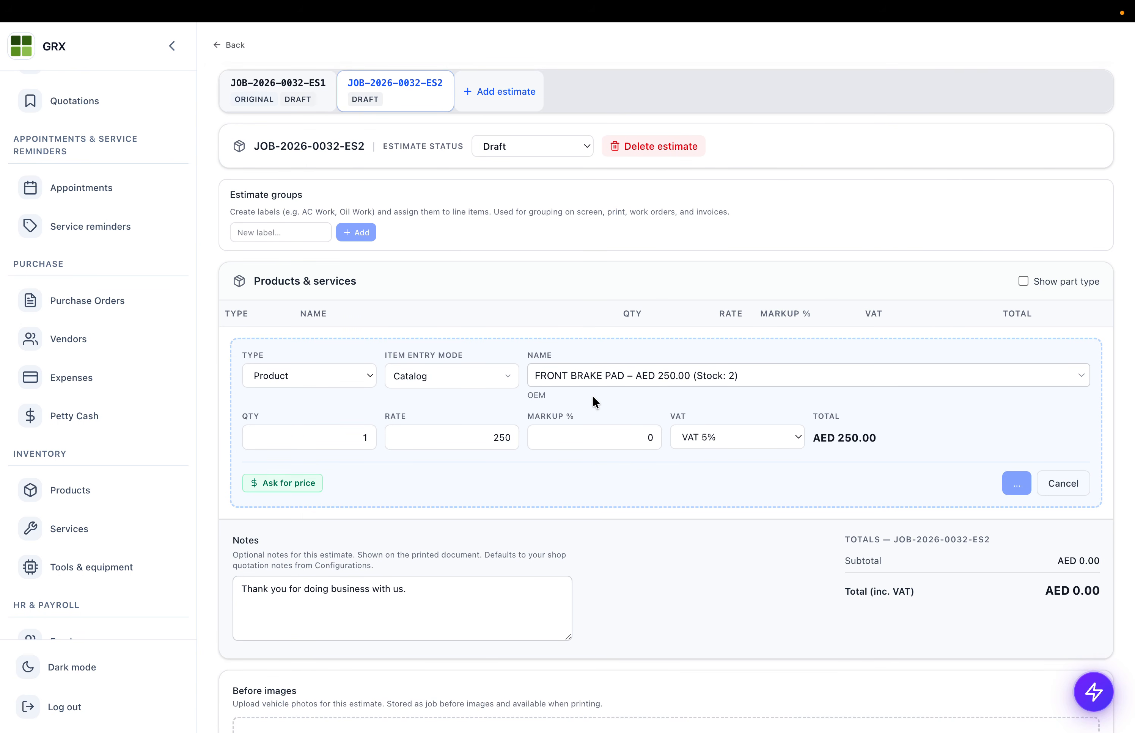
left_click(297, 403)
- Set ES1 to Waiting for approval and keep ES2 as Draft
scroll(504, 317, "down", 4)
left_click(518, 295)
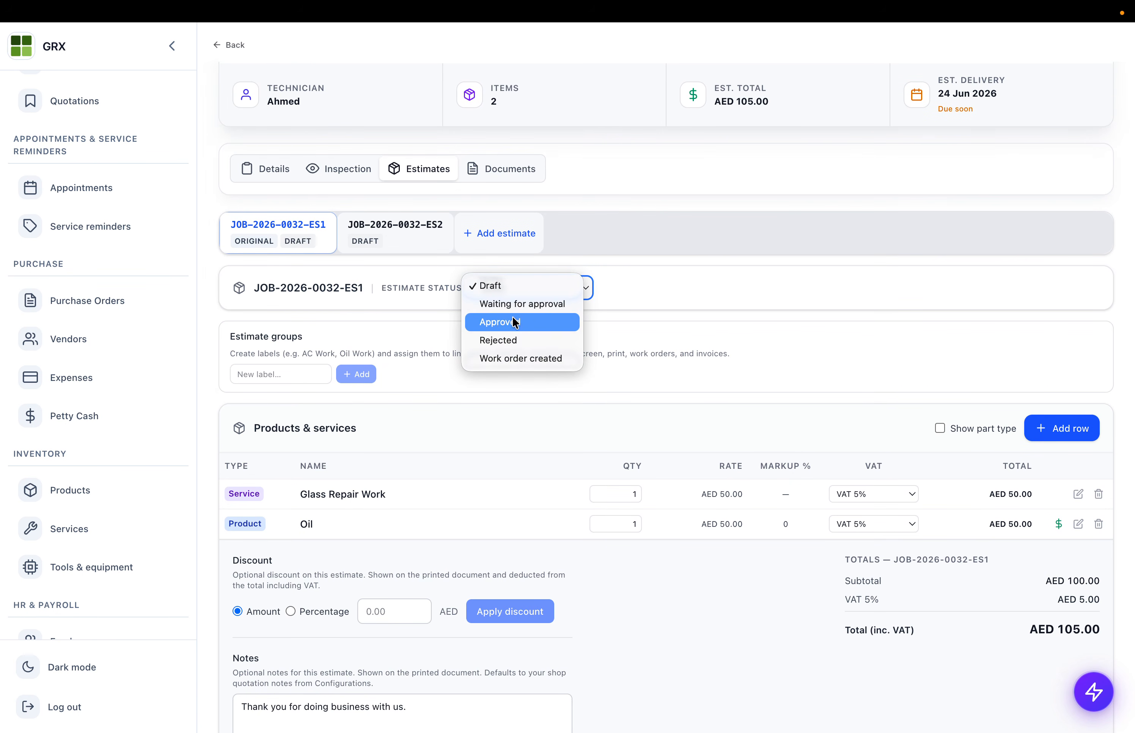
left_click(508, 301)
left_click(427, 248)
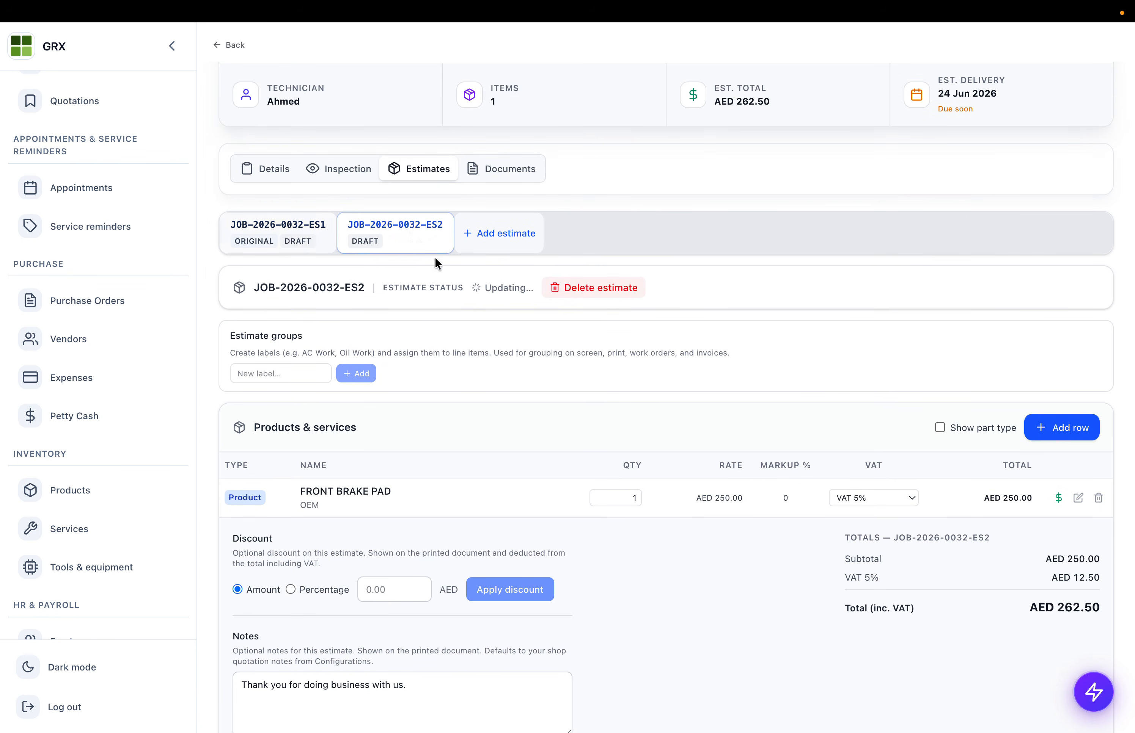
left_click(298, 233)
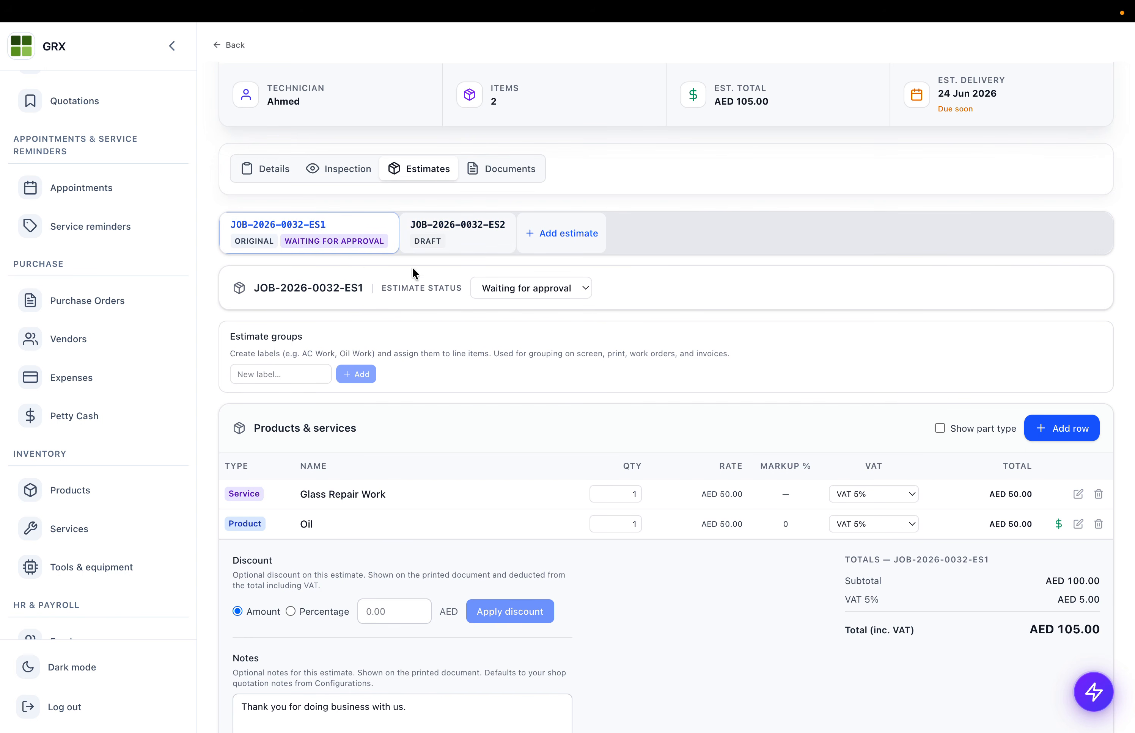
left_click(413, 224)
left_click(517, 289)
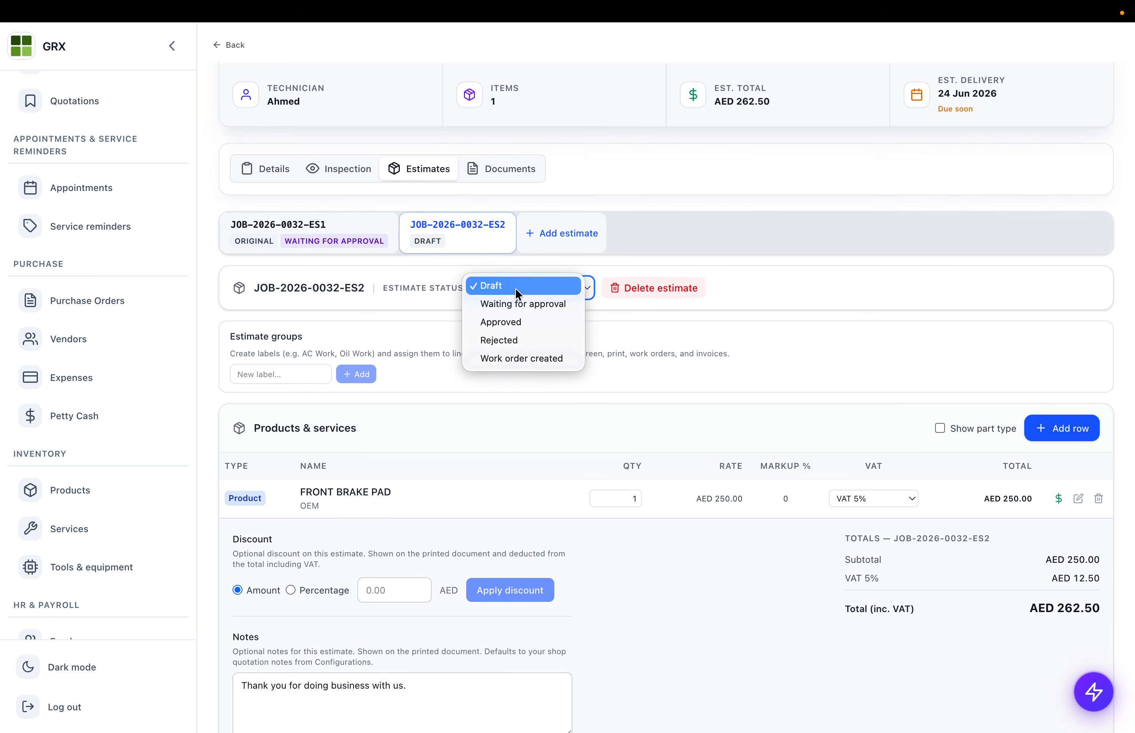
left_click(330, 252)
- Change estimate ES1's status to Approved
left_click(374, 241)
left_click(524, 288)
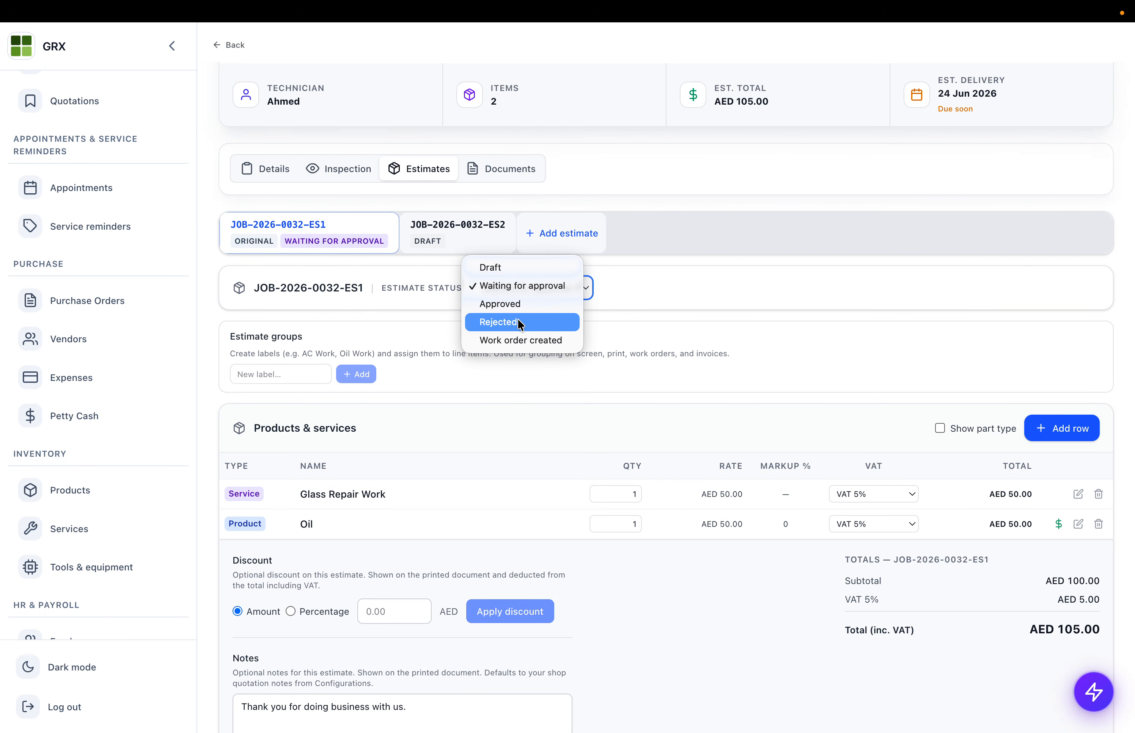
left_click(517, 303)
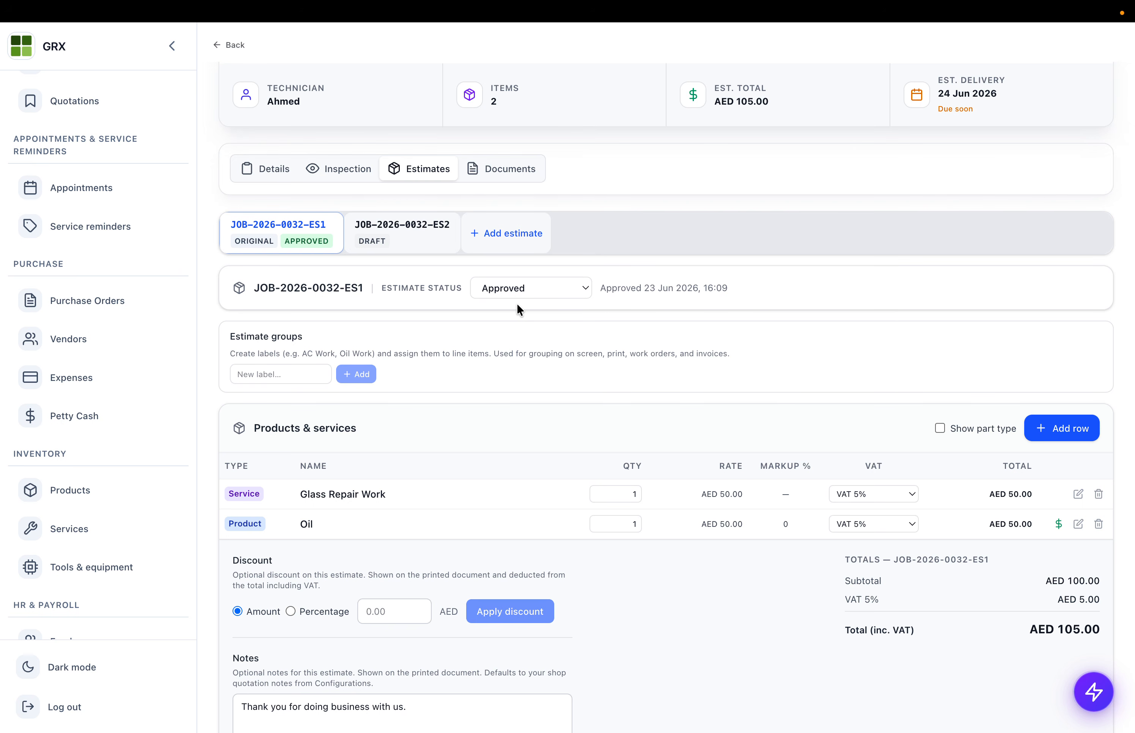
scroll(517, 304, "down", 5)
scroll(716, 291, "up", 8)
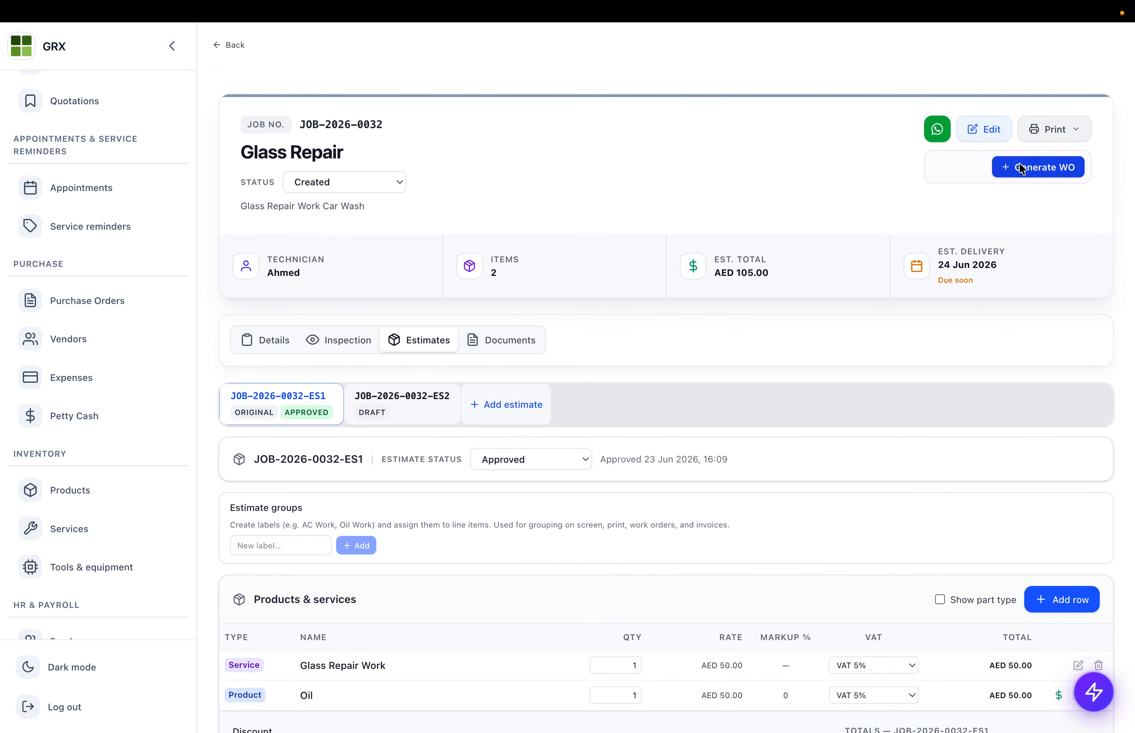
- Generate the work order from estimate ES1 alone, leaving ES2 unticked
left_click(1019, 165)
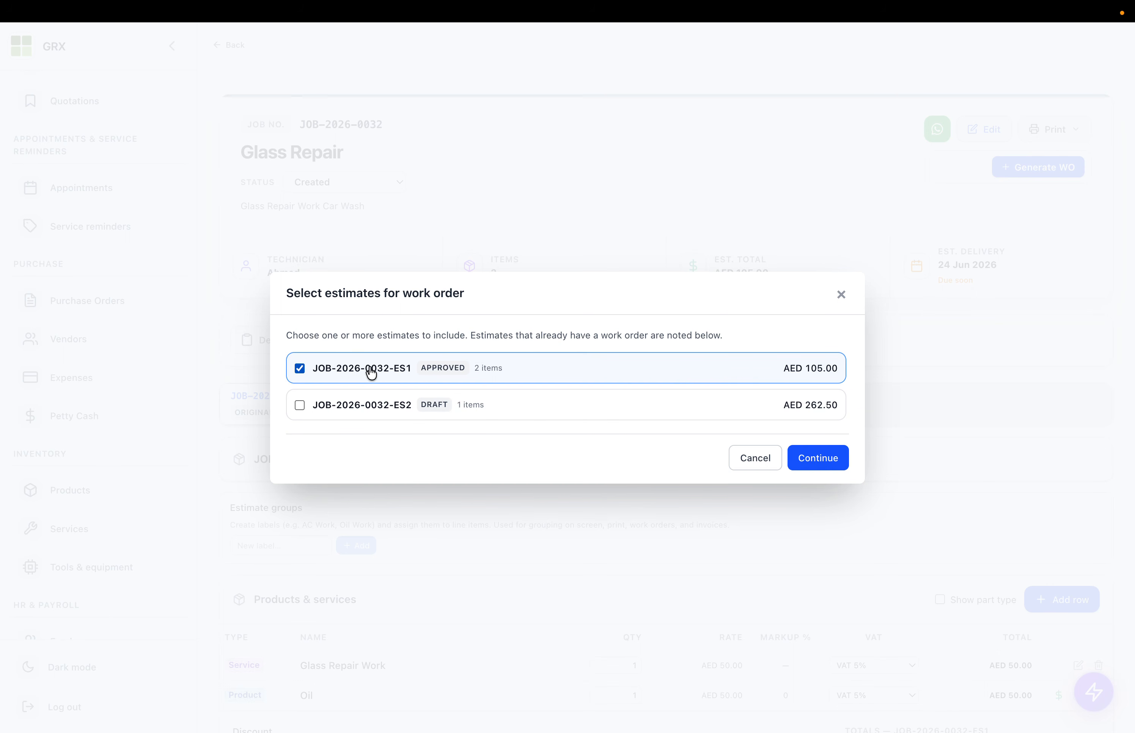
left_click(301, 407)
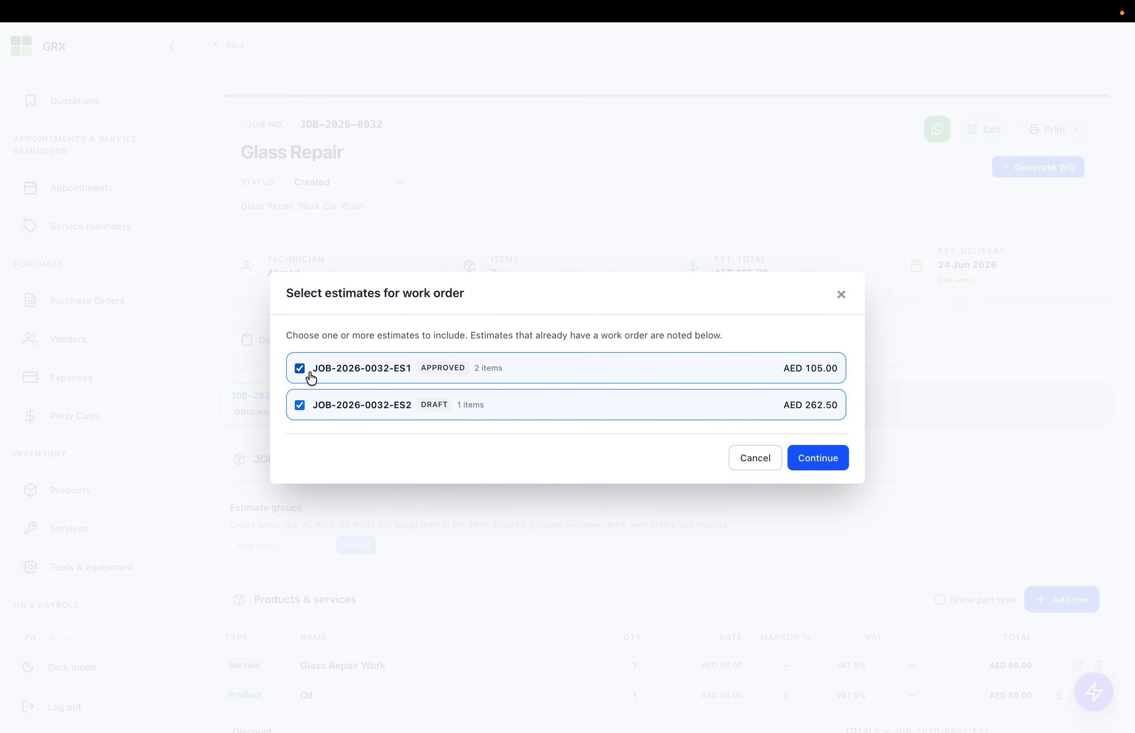
left_click(299, 405)
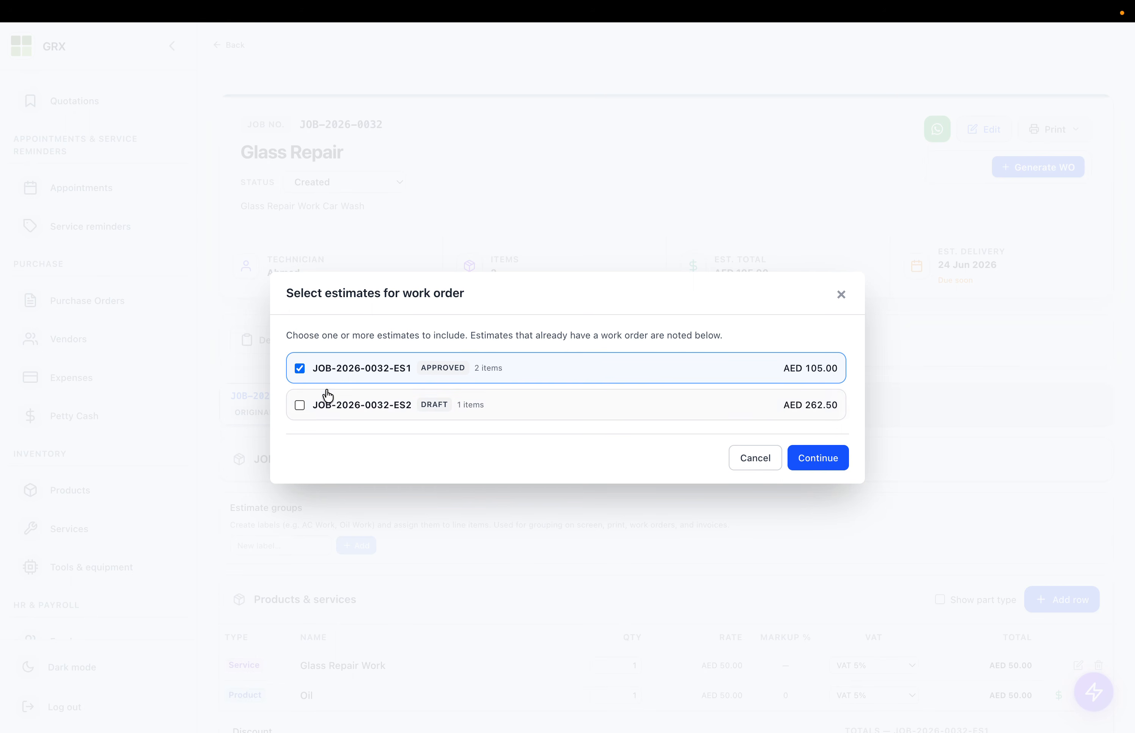
left_click(820, 463)
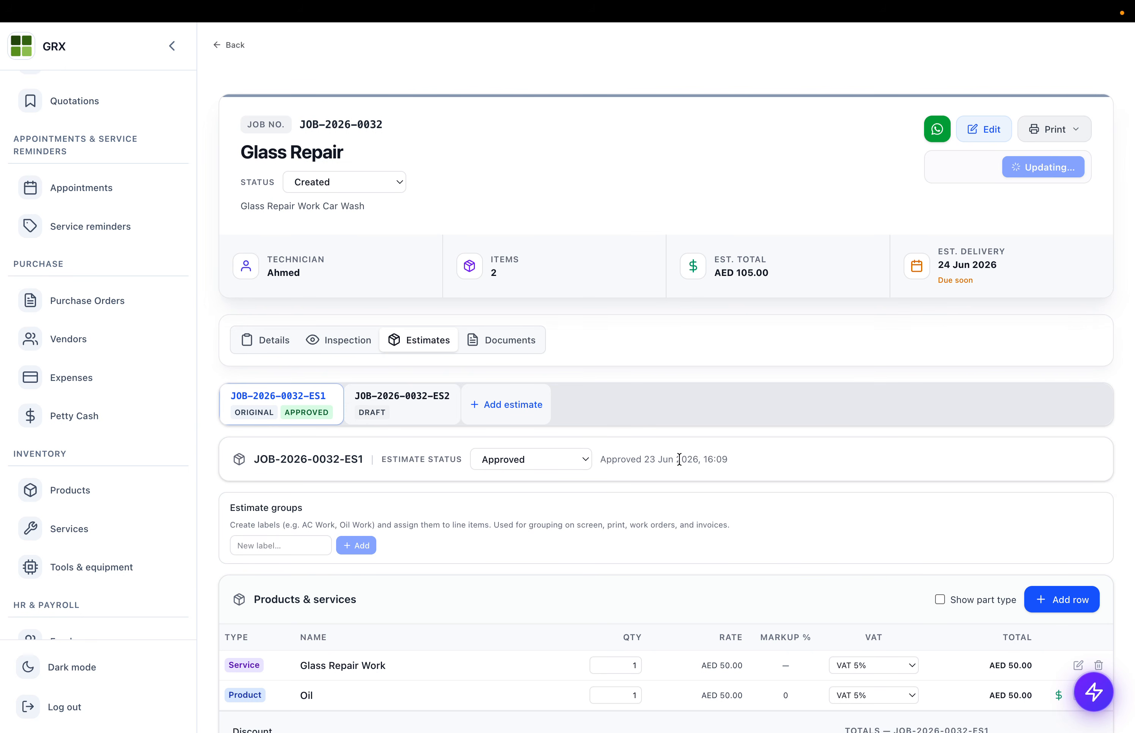
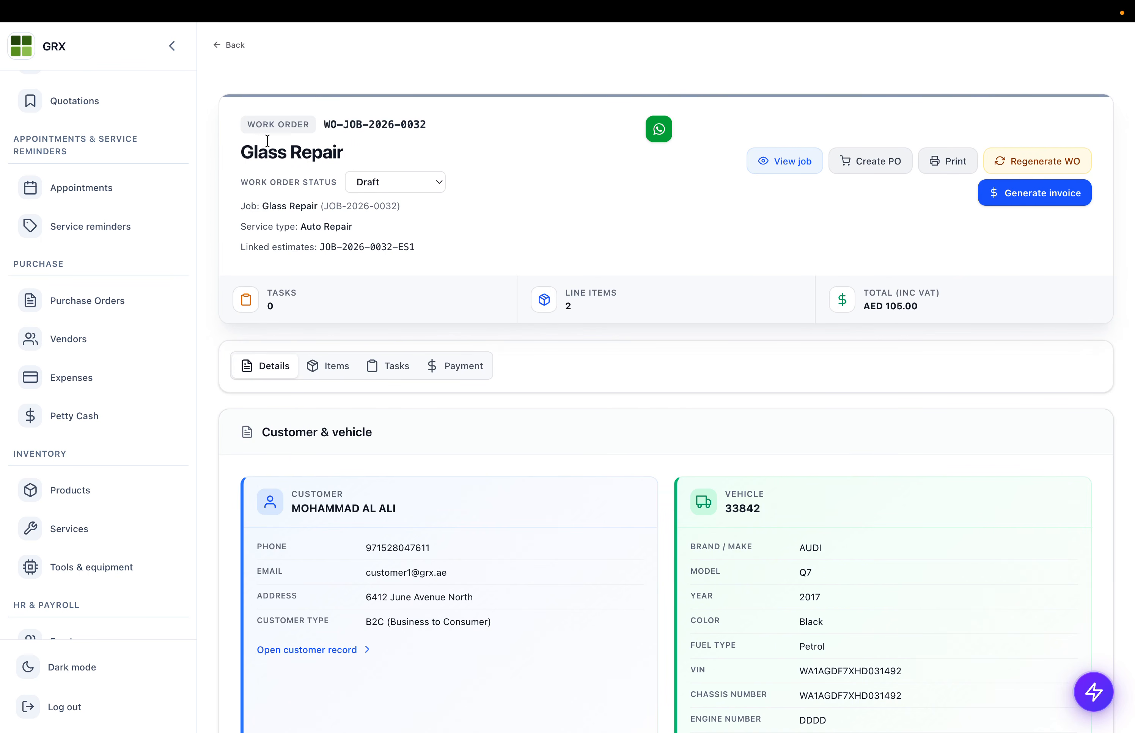
- View WO-JOB-2026-0032's Oil and Glass Repair Work lines (AED 105.00), adding no new row
left_click_drag(253, 125, 398, 125)
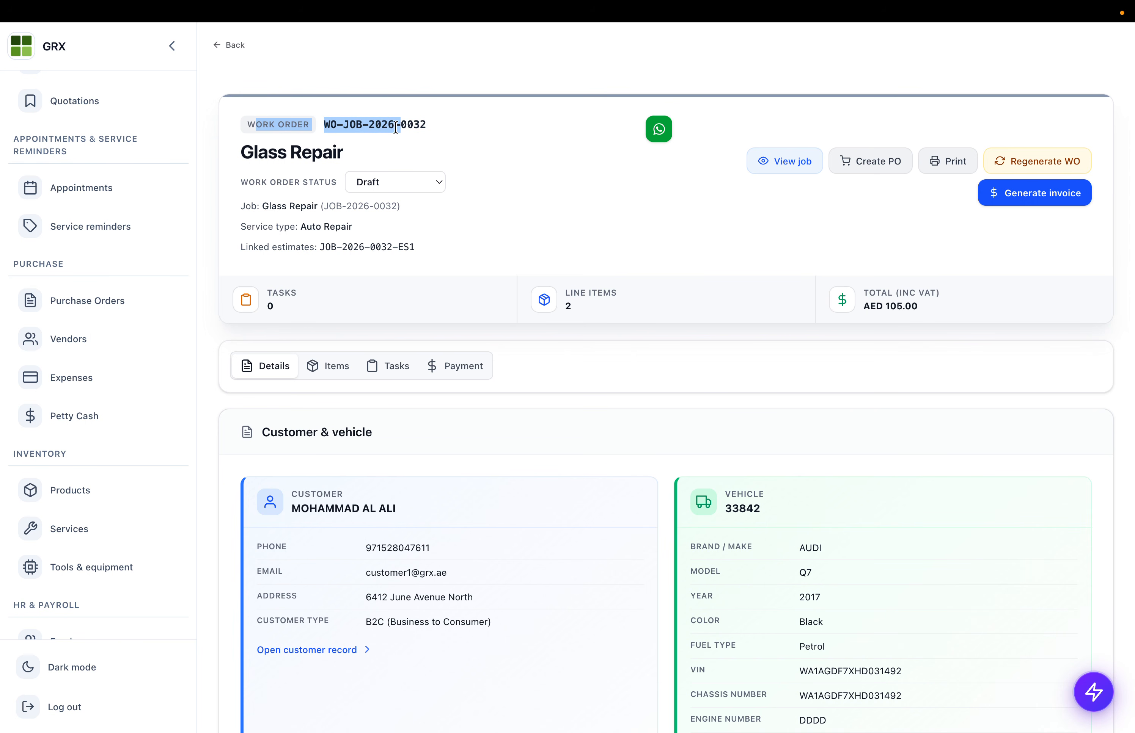
scroll(376, 258, "down", 3)
left_click(333, 228)
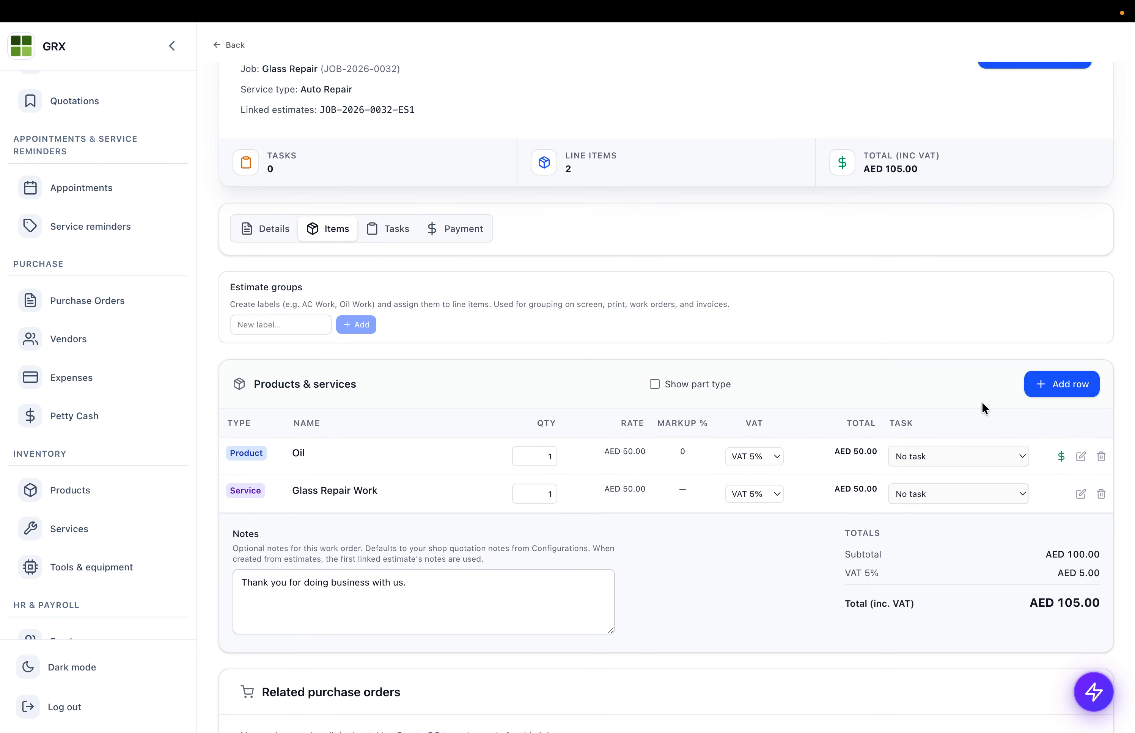
left_click(1063, 385)
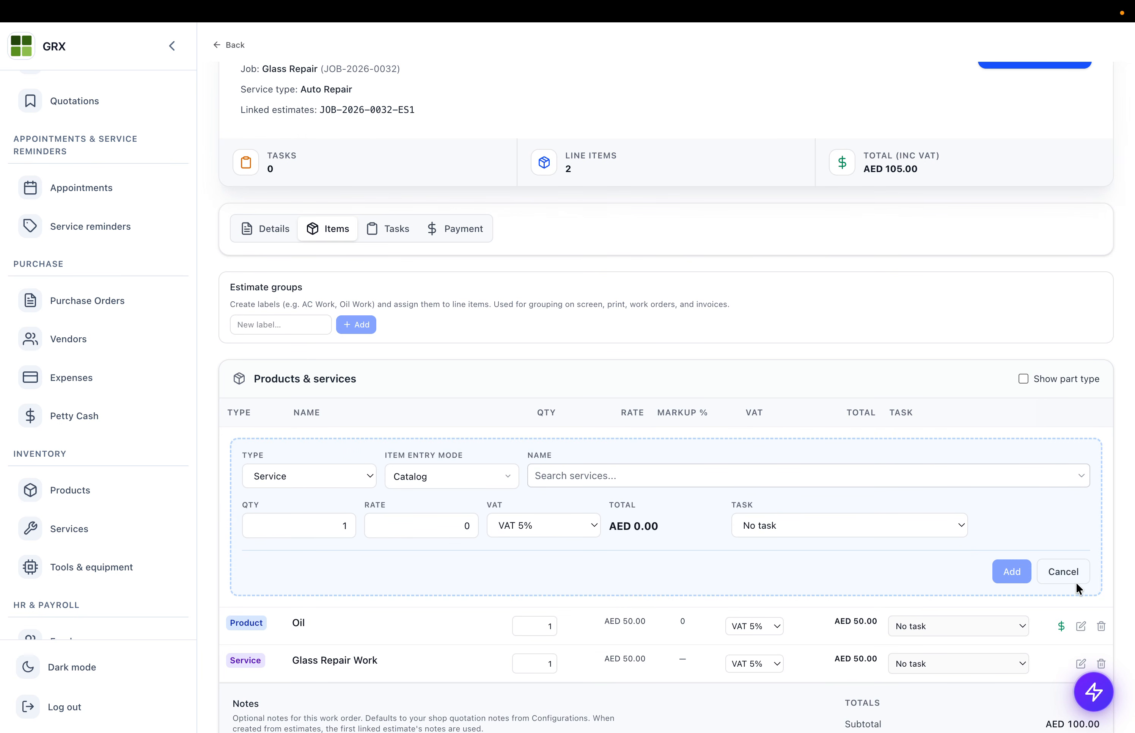
left_click(1068, 575)
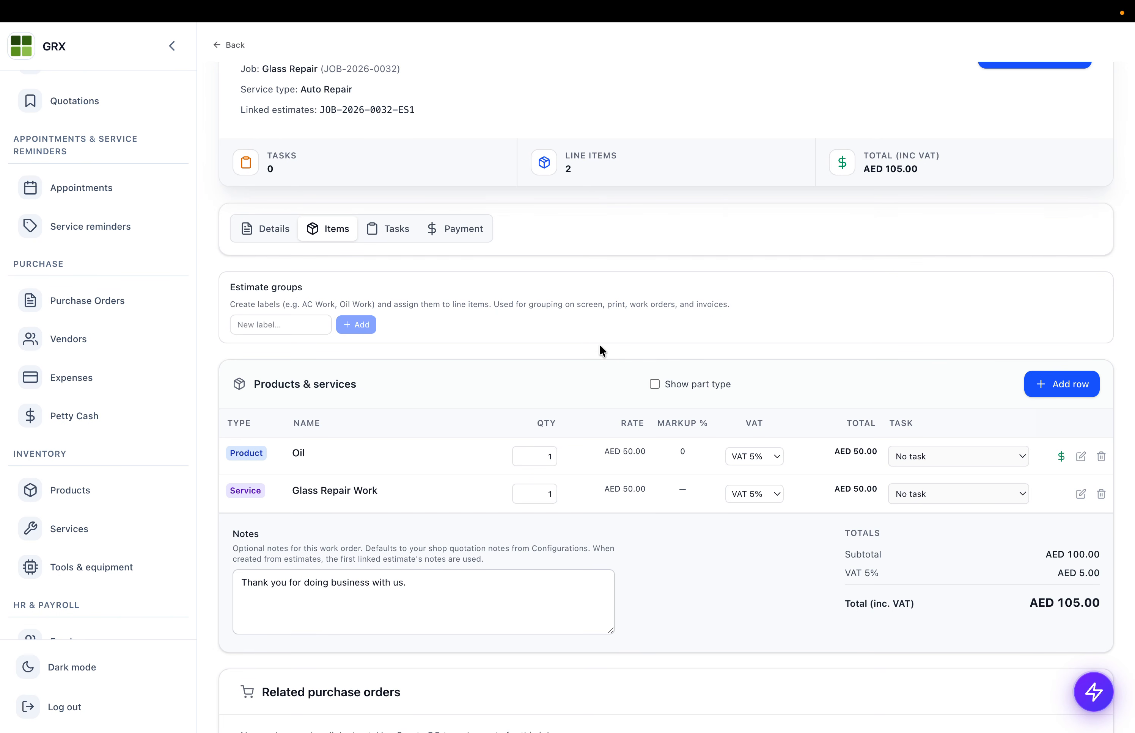
scroll(567, 286, "up", 1)
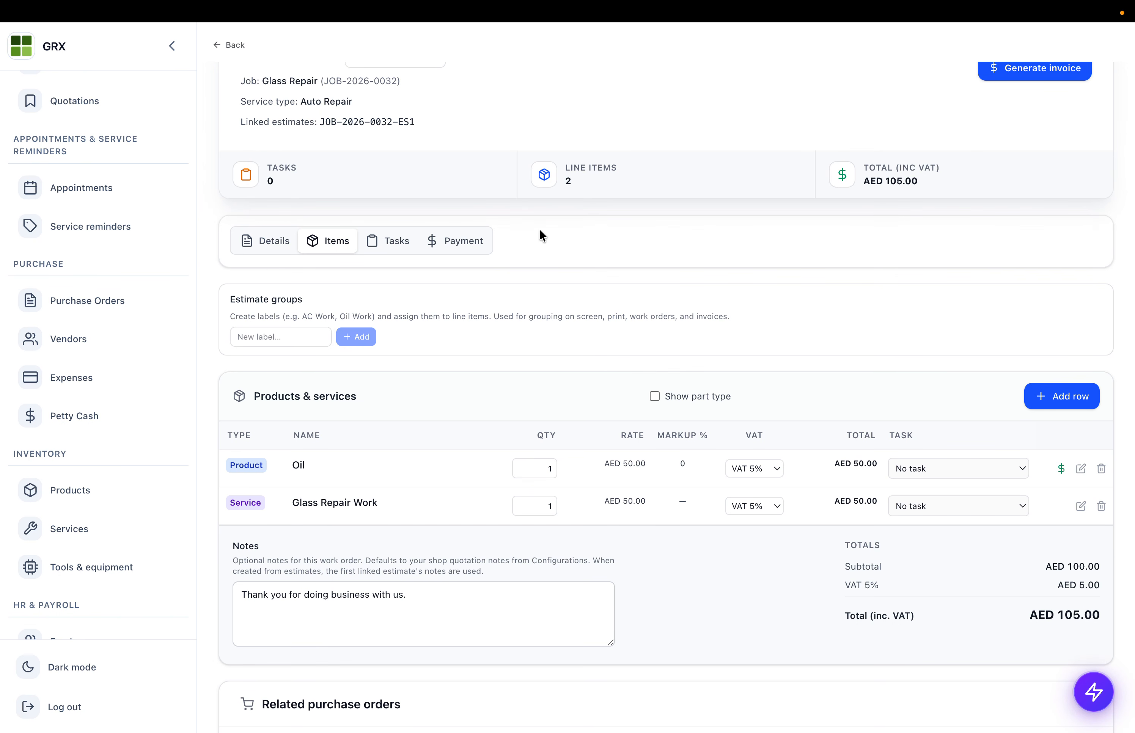
- Record a 100 AED cash payment noted 'Advance' against the work order
left_click(455, 242)
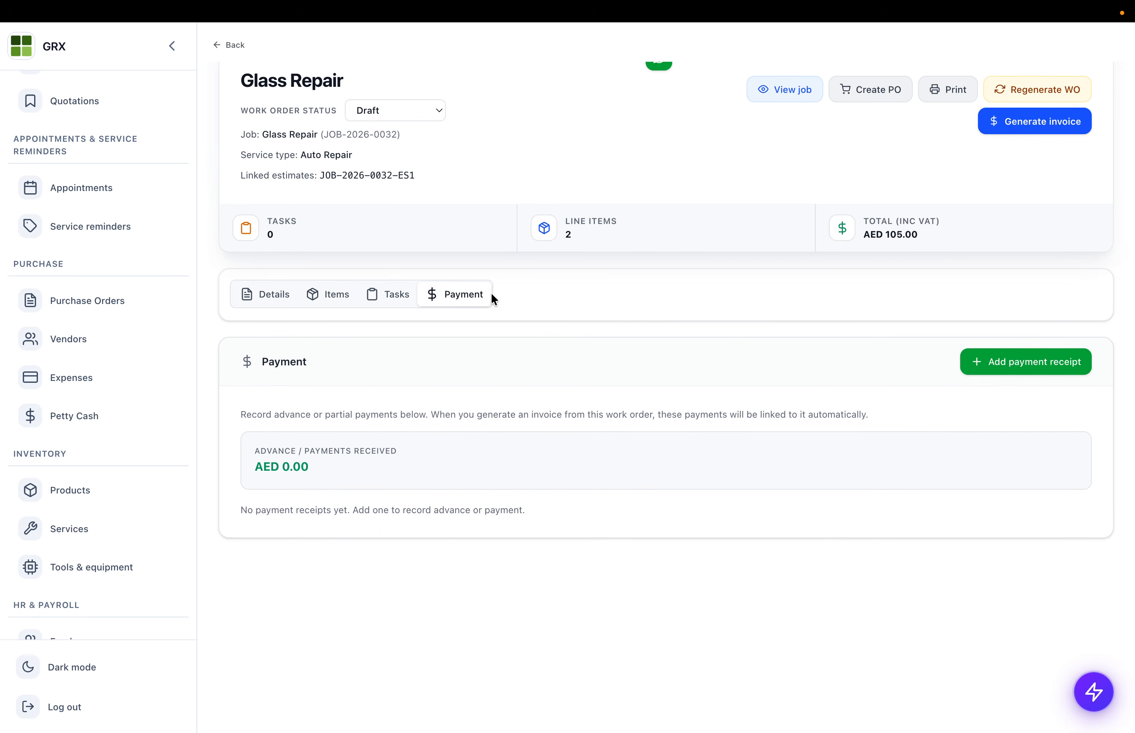
left_click(1028, 374)
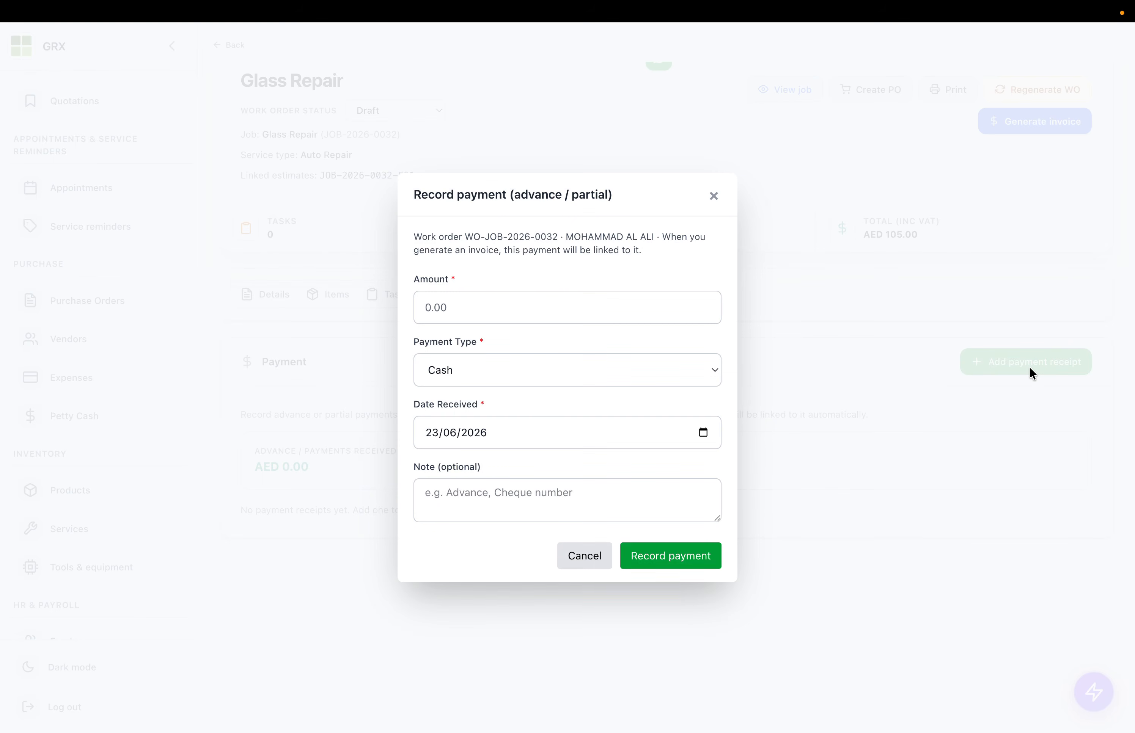
left_click(457, 305)
type("100")
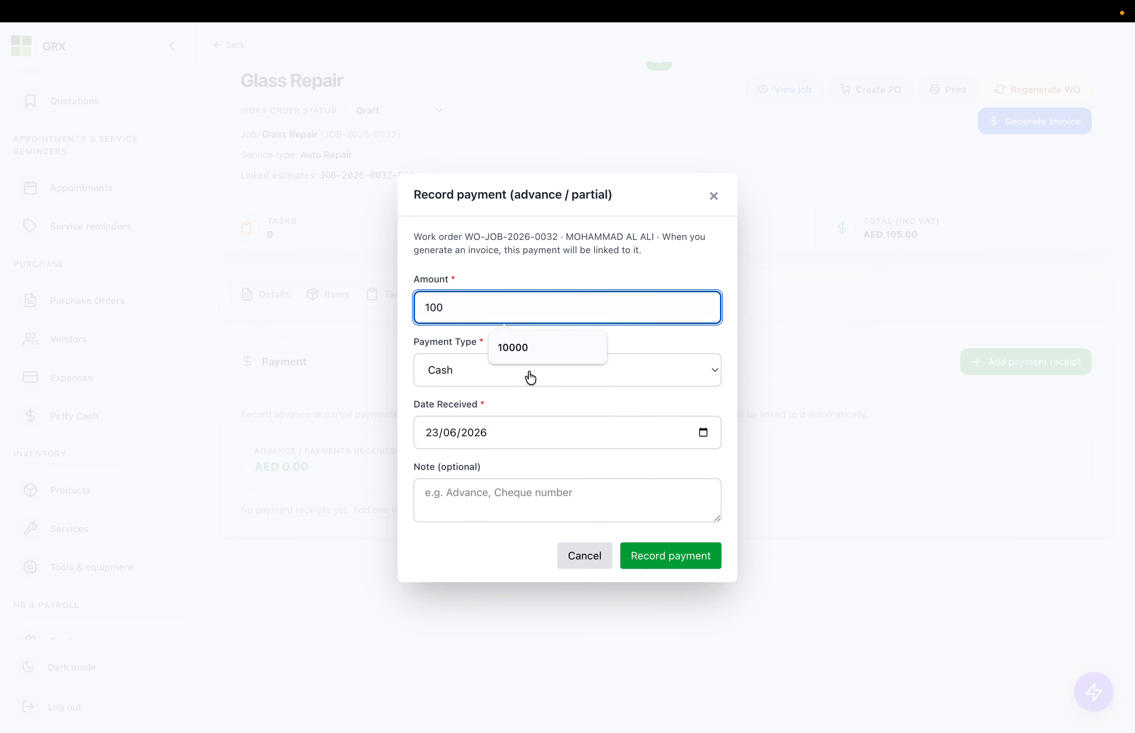
left_click(474, 463)
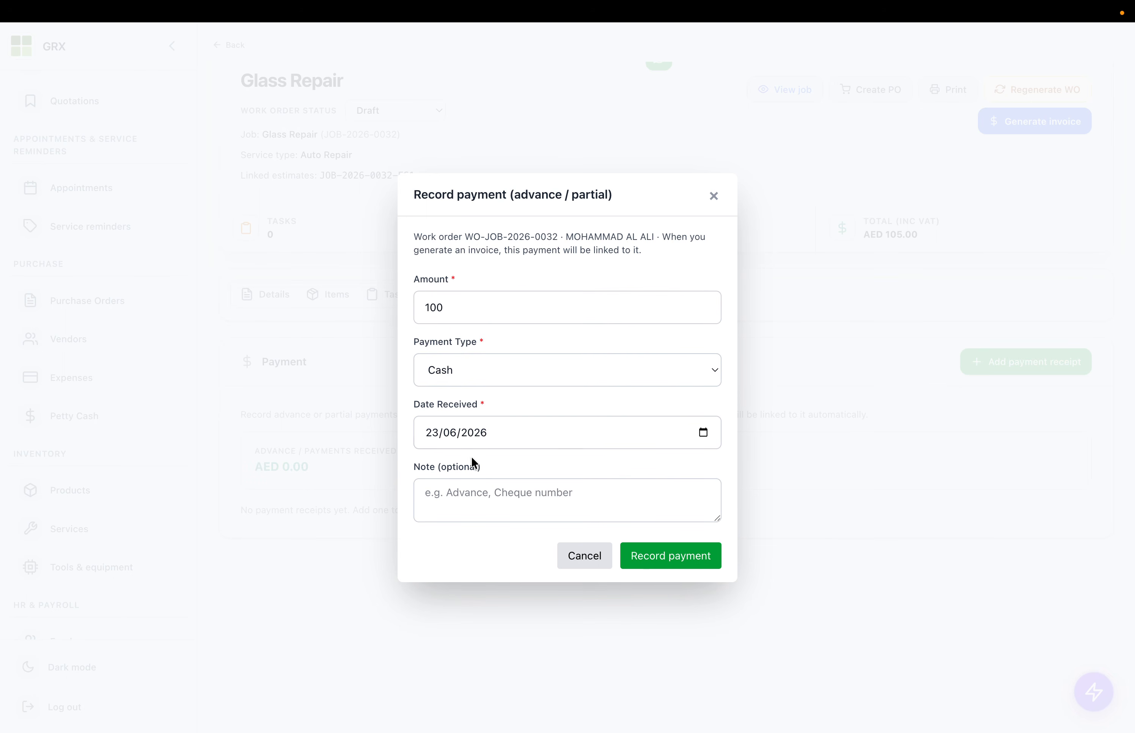
left_click(445, 491)
type("Advanc")
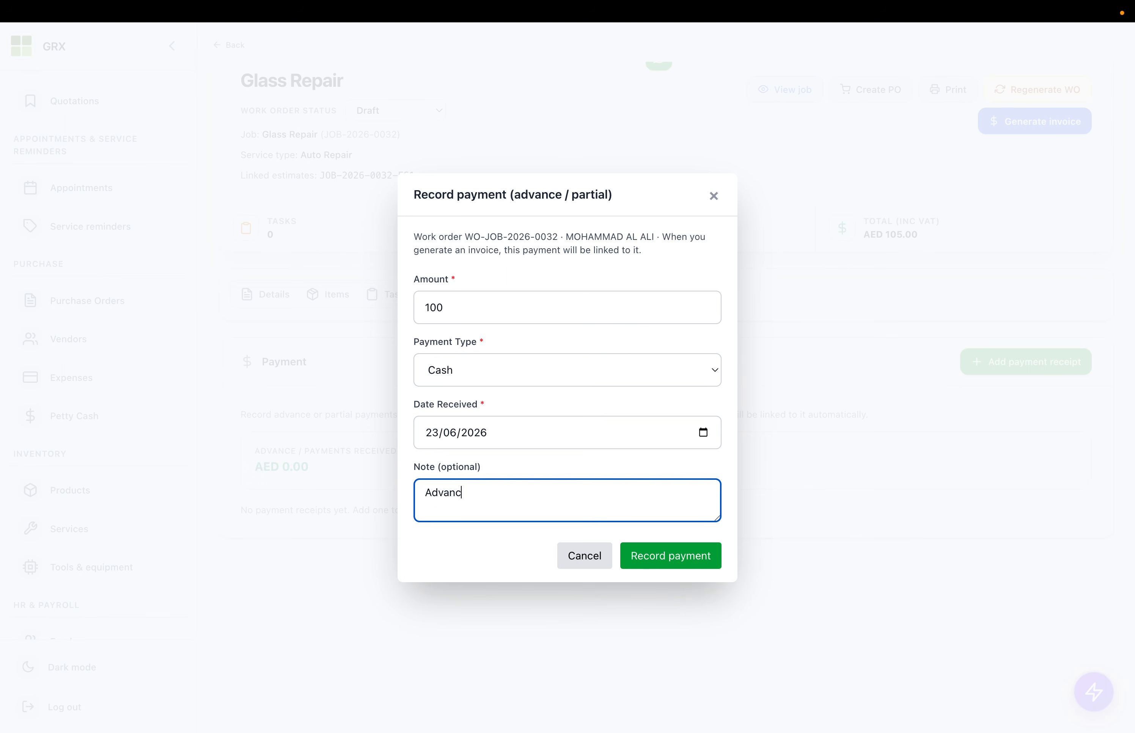
left_click(628, 550)
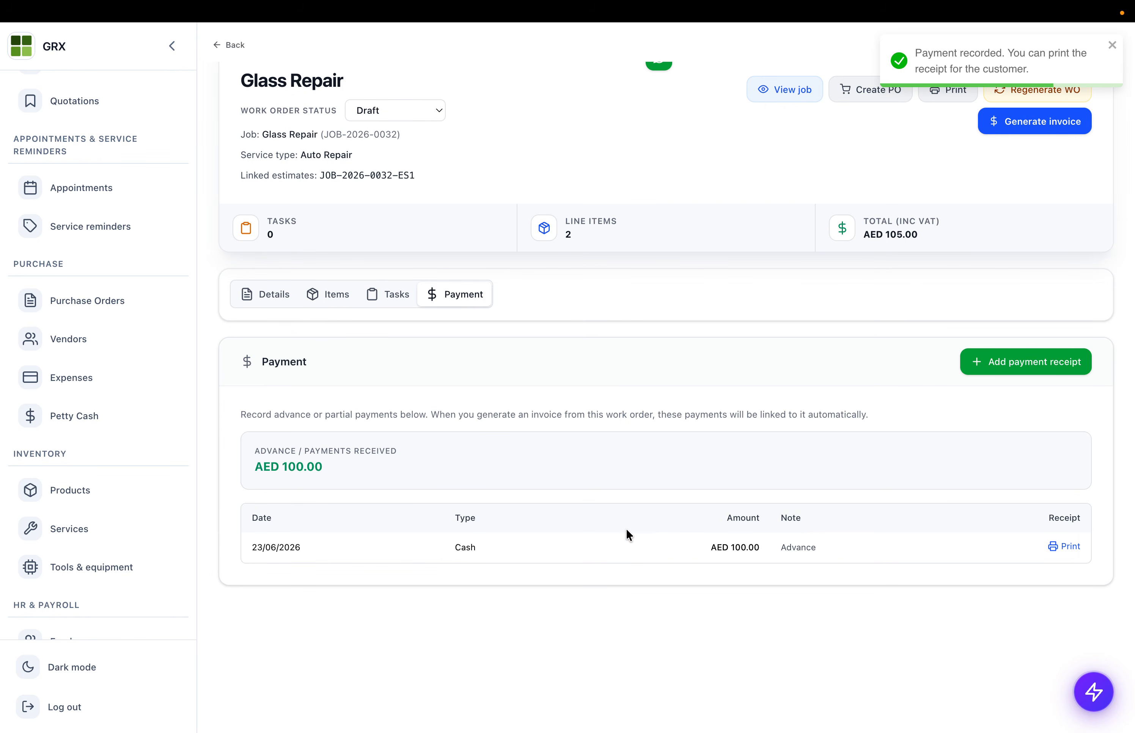
scroll(626, 531, "up", 3)
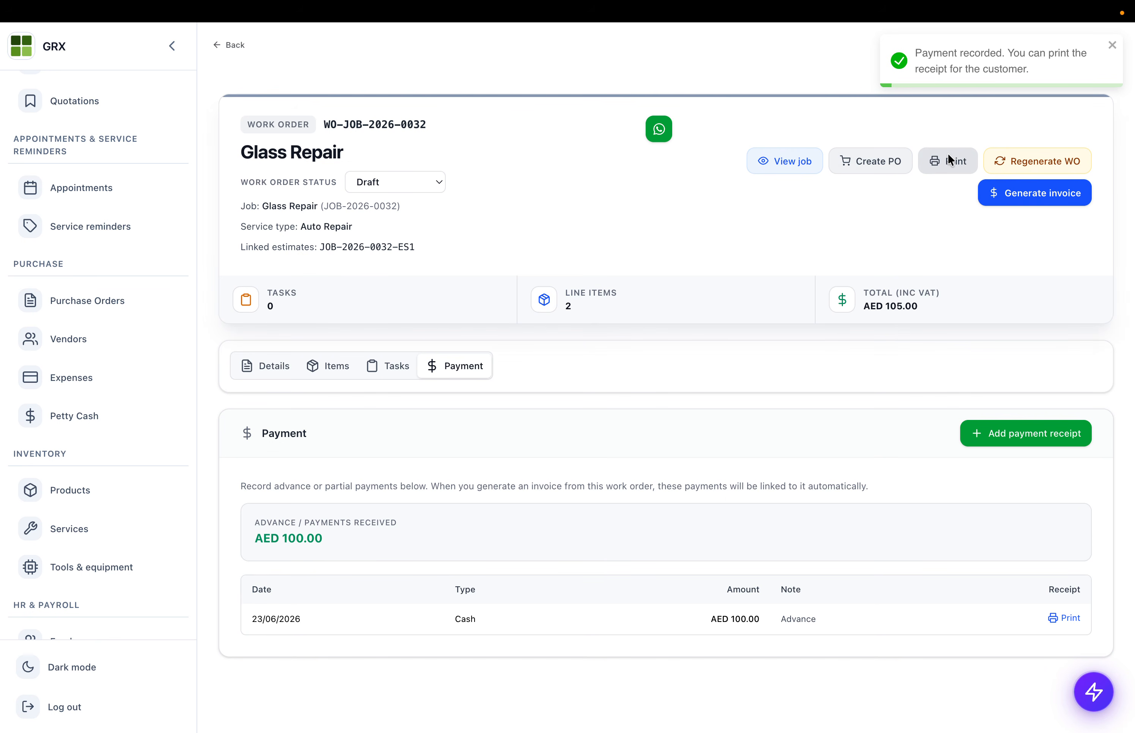
- Add 'Task 1' to the work order, assigned to a staff member
left_click(393, 368)
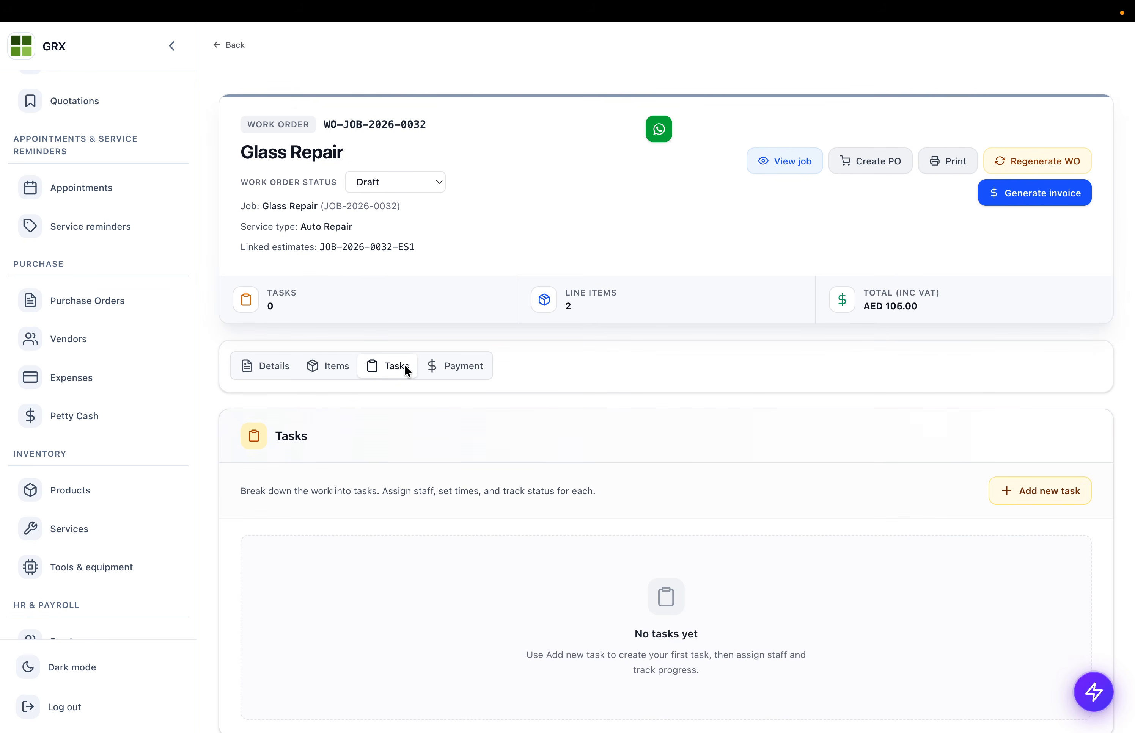
left_click(332, 366)
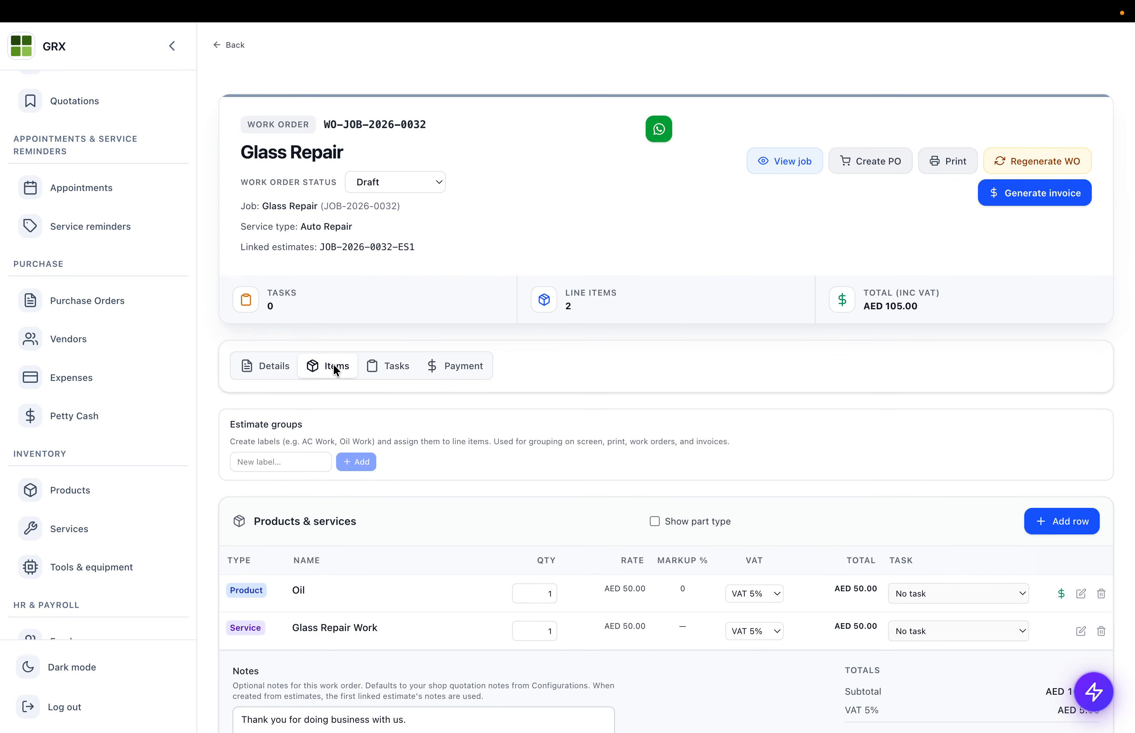
scroll(400, 676, "down", 2)
left_click(373, 255)
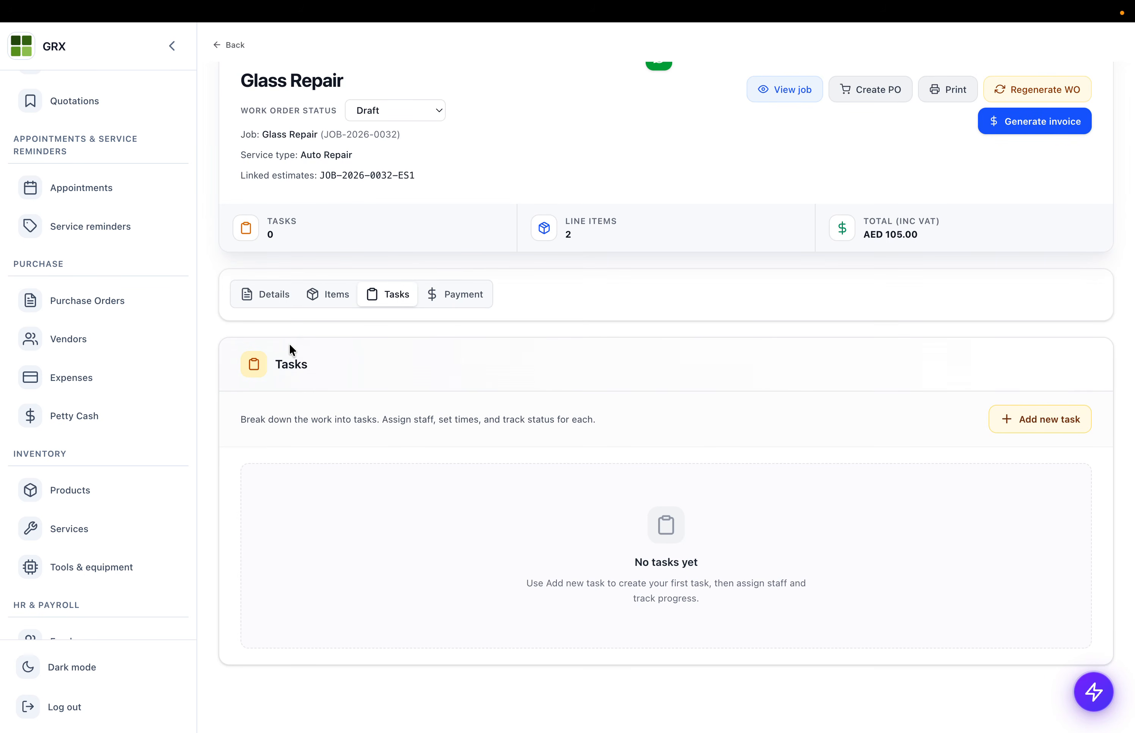
left_click(1029, 426)
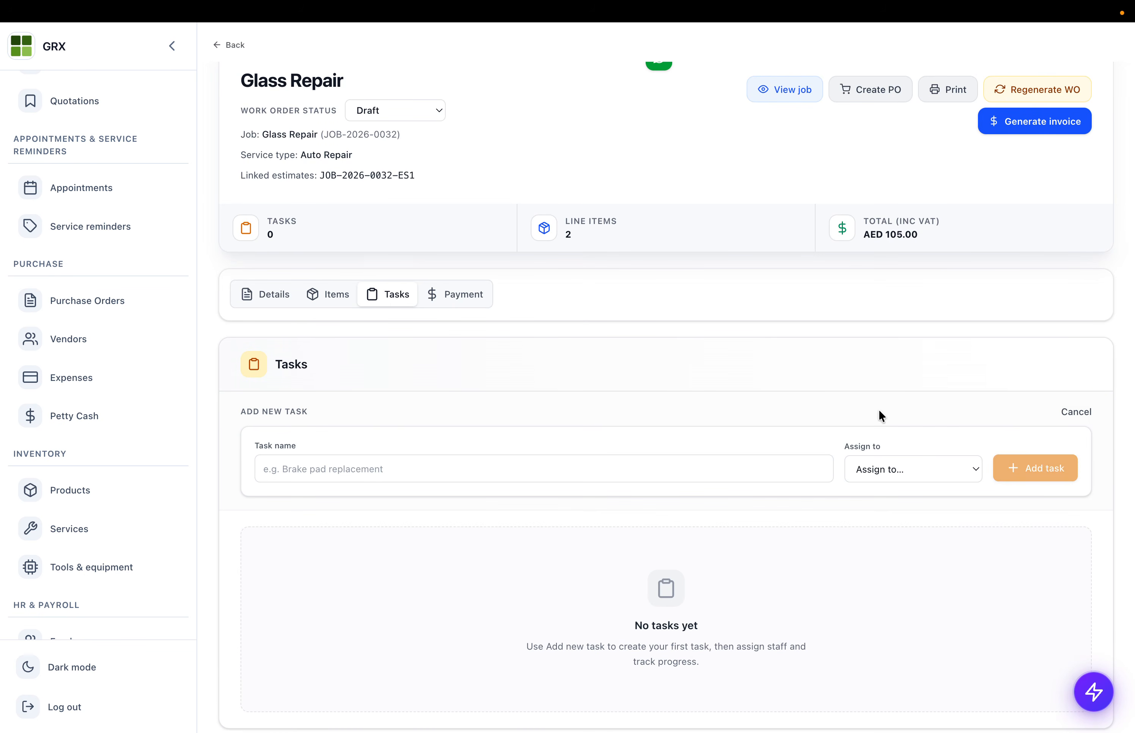
left_click(329, 466)
type("T")
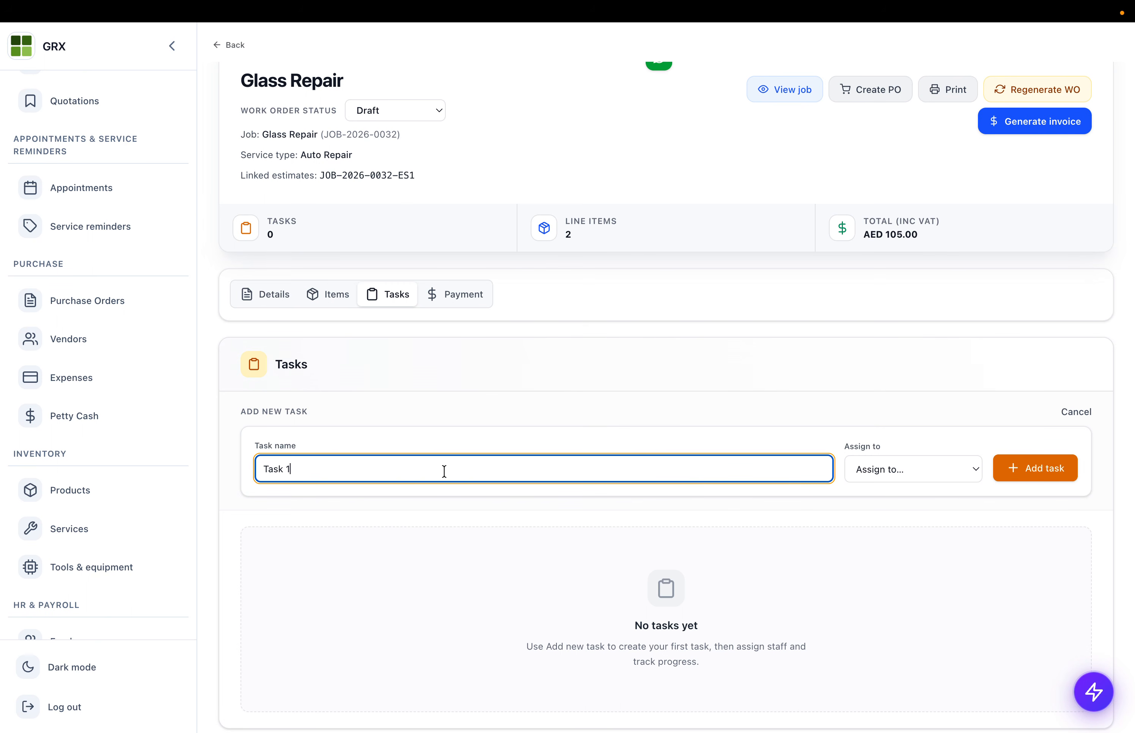
type("ask 1")
left_click(910, 469)
left_click(1016, 467)
left_click(1016, 467)
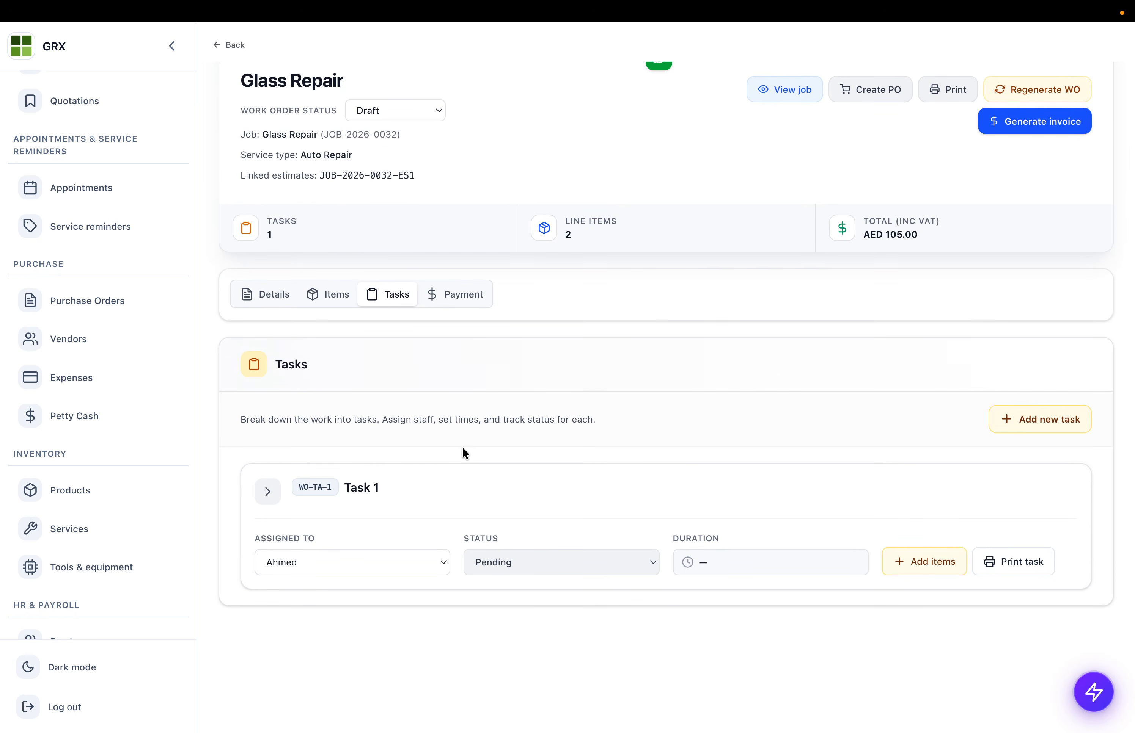
- Add 'Task 2' to the work order, assigned to Tech 1
left_click(1026, 419)
left_click(334, 471)
type("Task")
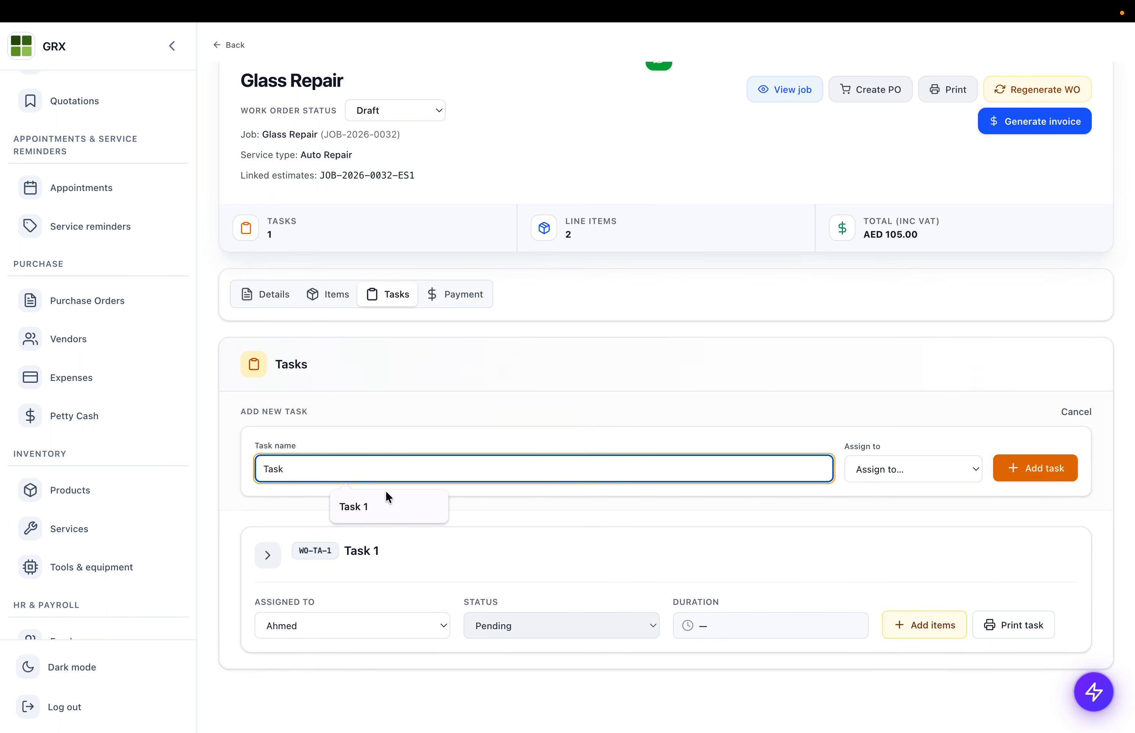
type(" 2")
left_click(932, 474)
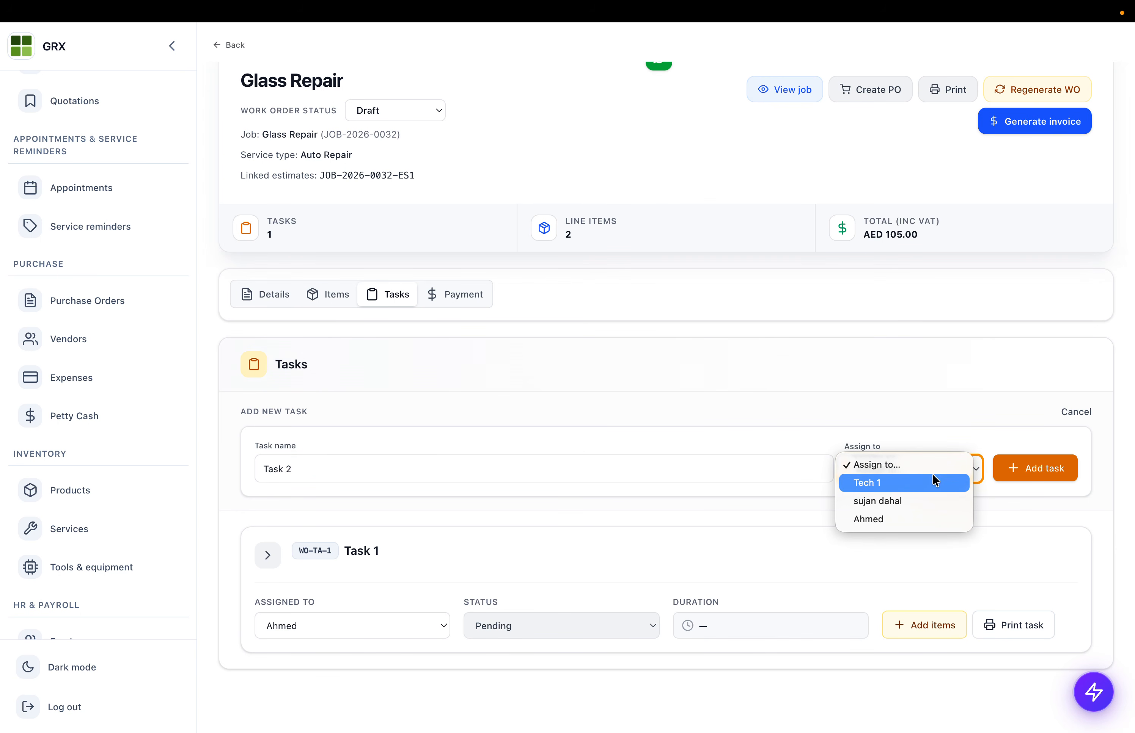
left_click(901, 489)
left_click(1058, 473)
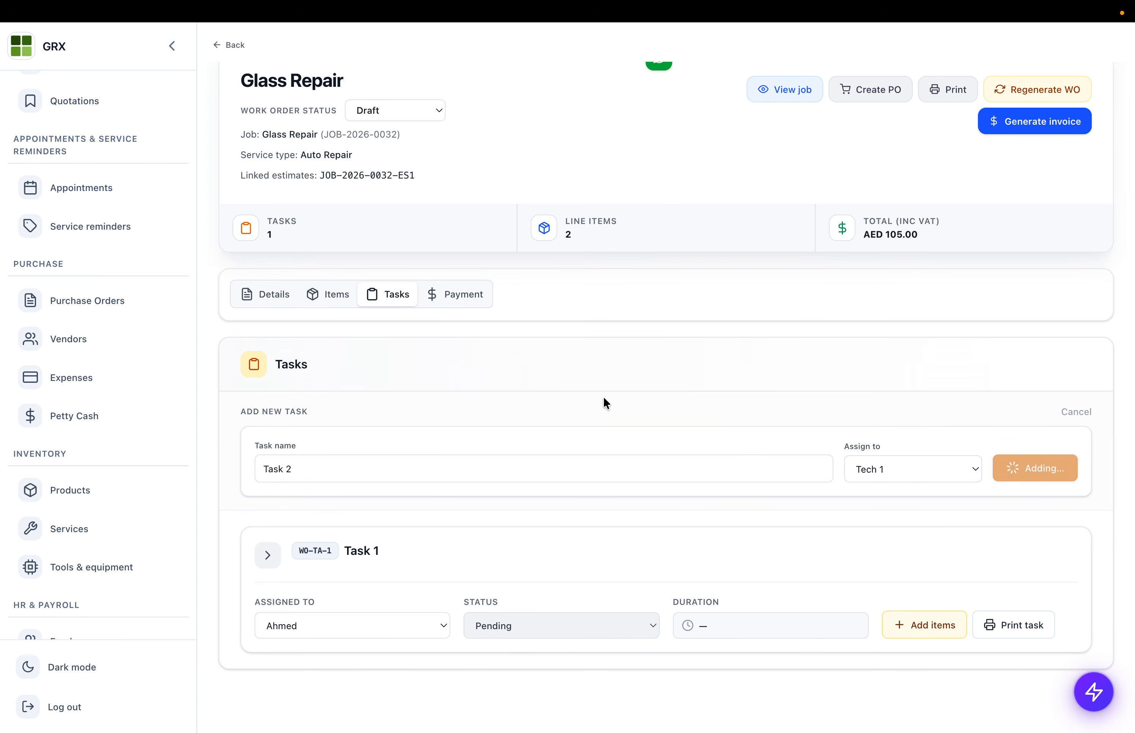
- Set Task 1 to In progress and Task 2 to Completed, then expand Task 1
scroll(461, 444, "down", 2)
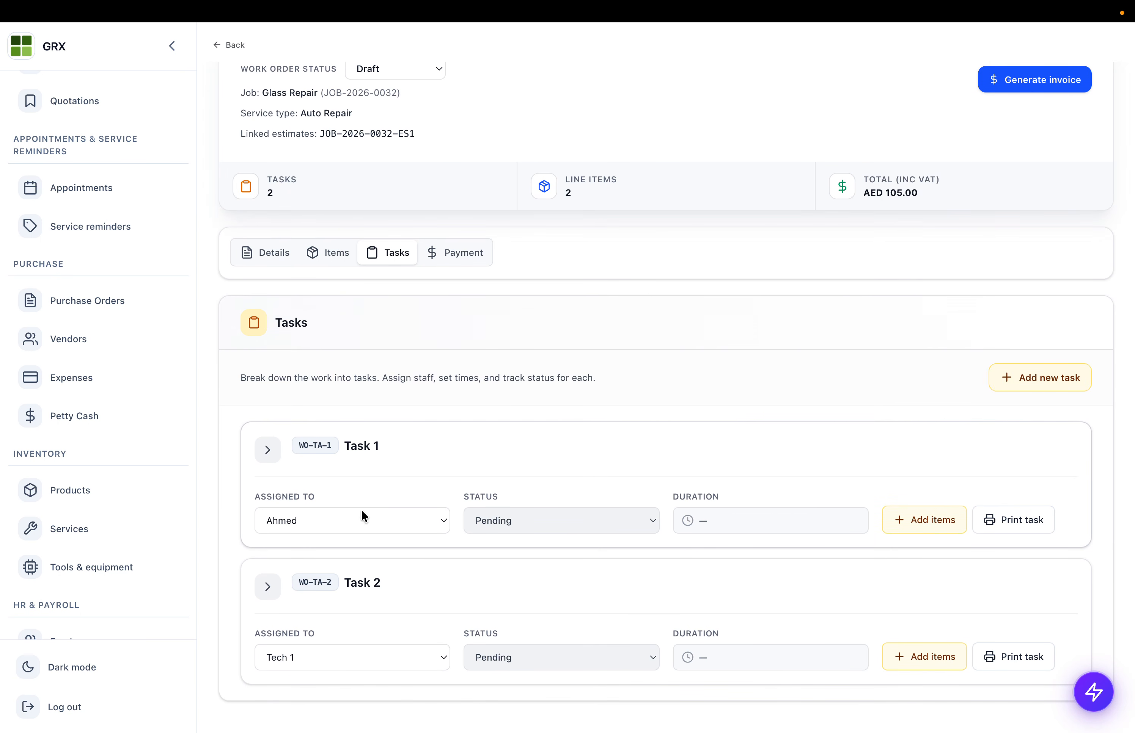
left_click(594, 527)
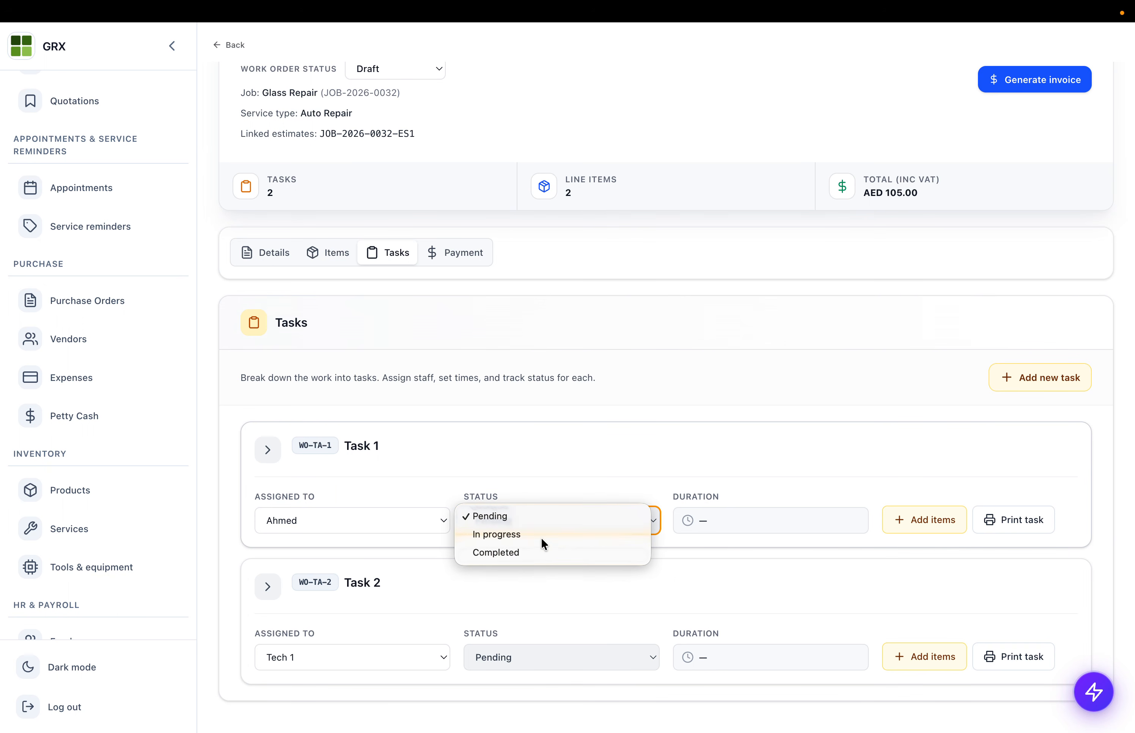
key("Escape")
left_click(487, 672)
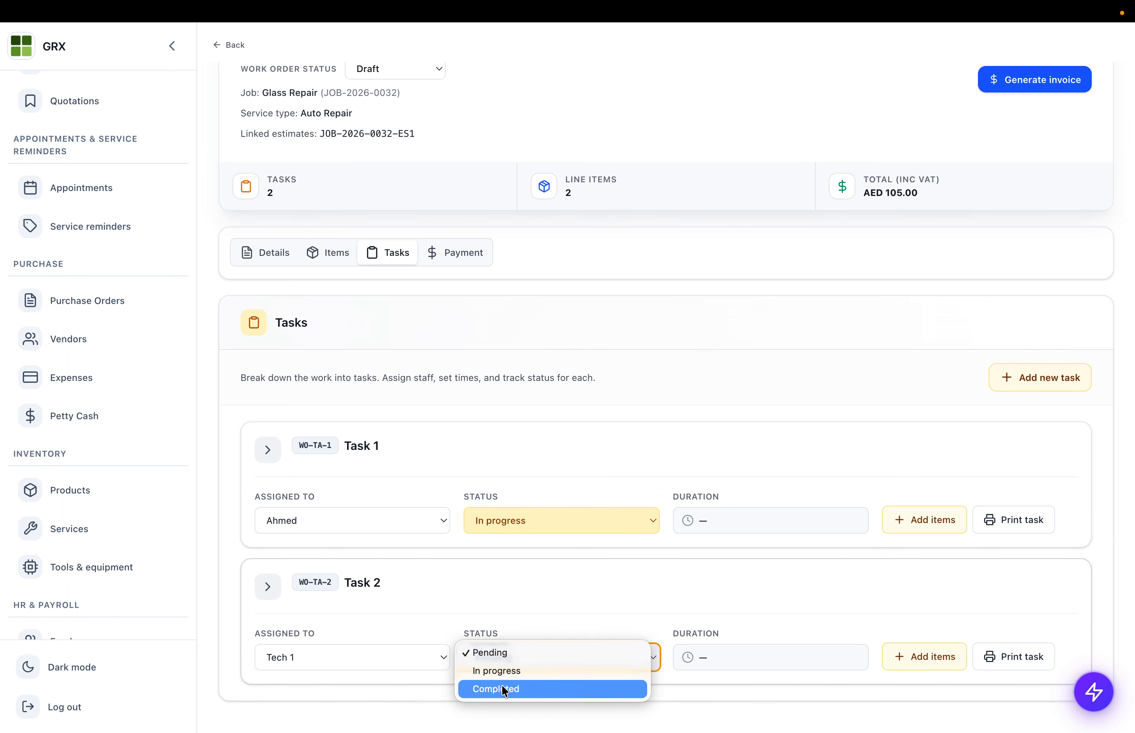
key("Escape")
left_click(263, 440)
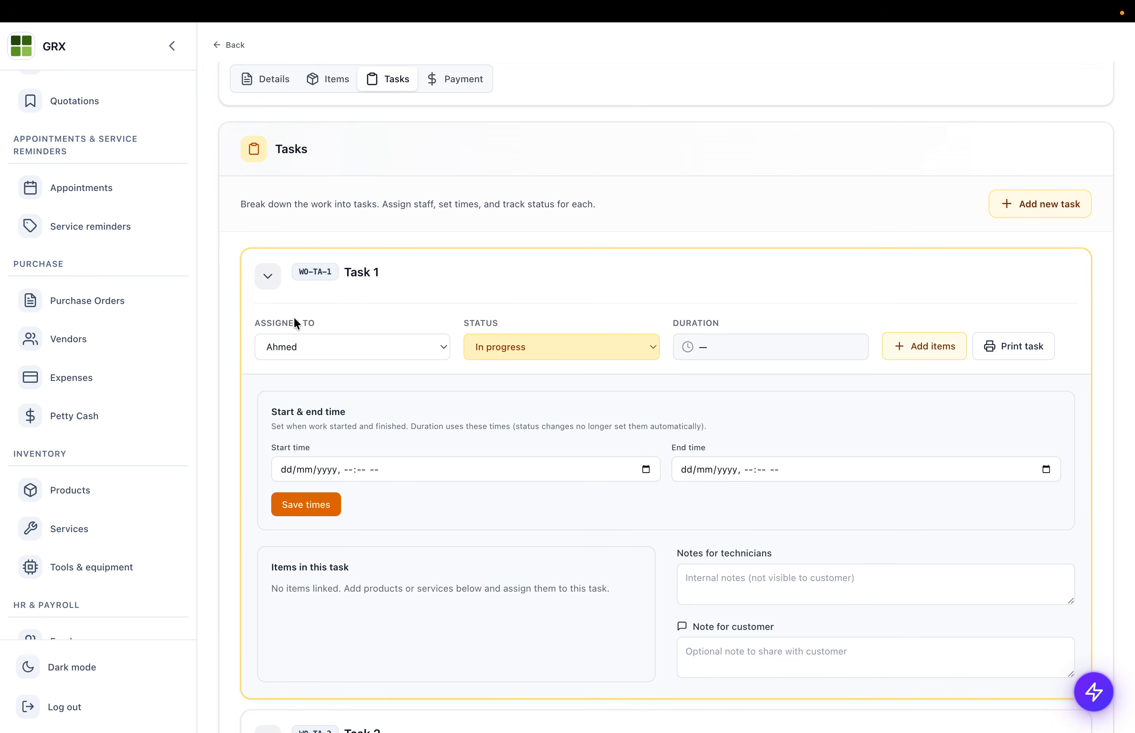
- Link the Oil line item to Task 1 and Glass Repair Work to a task
left_click(335, 82)
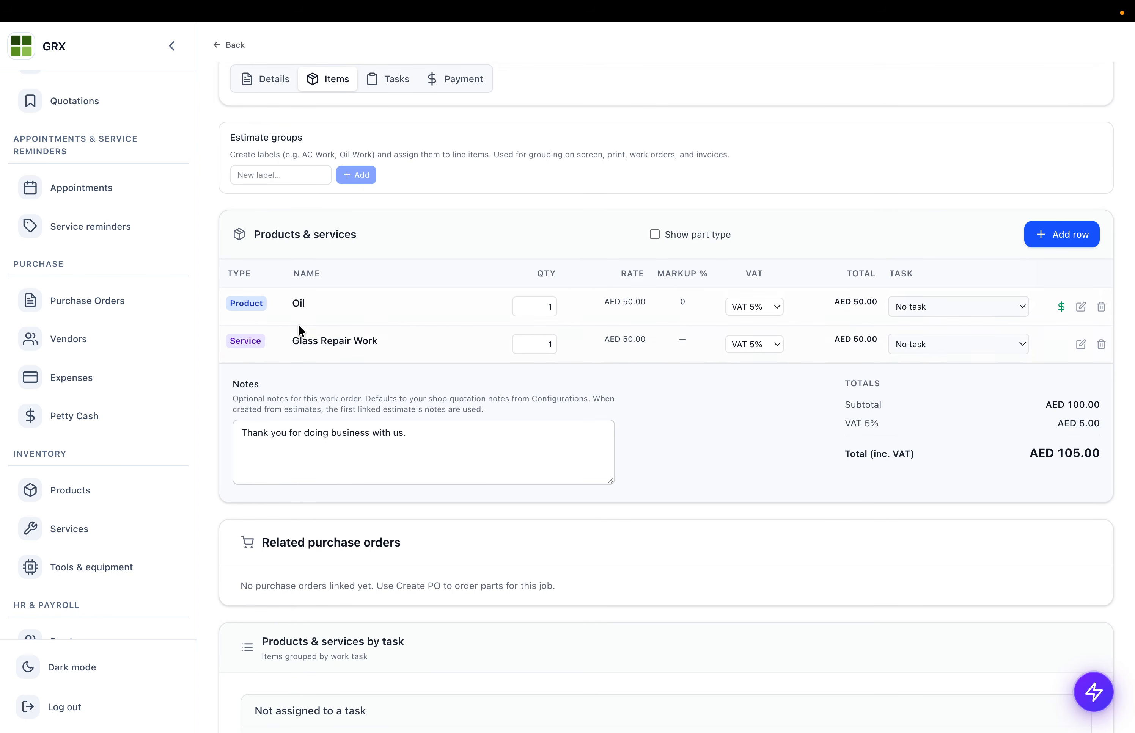
left_click(958, 307)
left_click(957, 322)
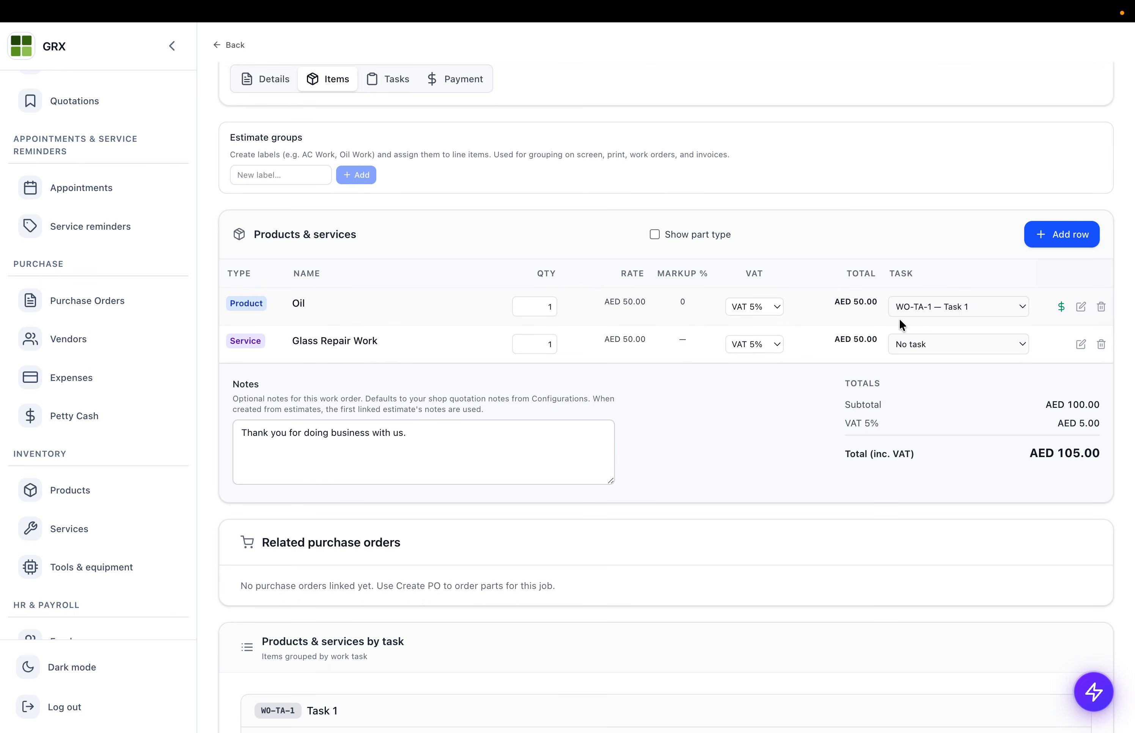
left_click(921, 340)
left_click(917, 360)
- Check that Oil sits under Task 1 and Glass Repair Work under Task 2
left_click(401, 79)
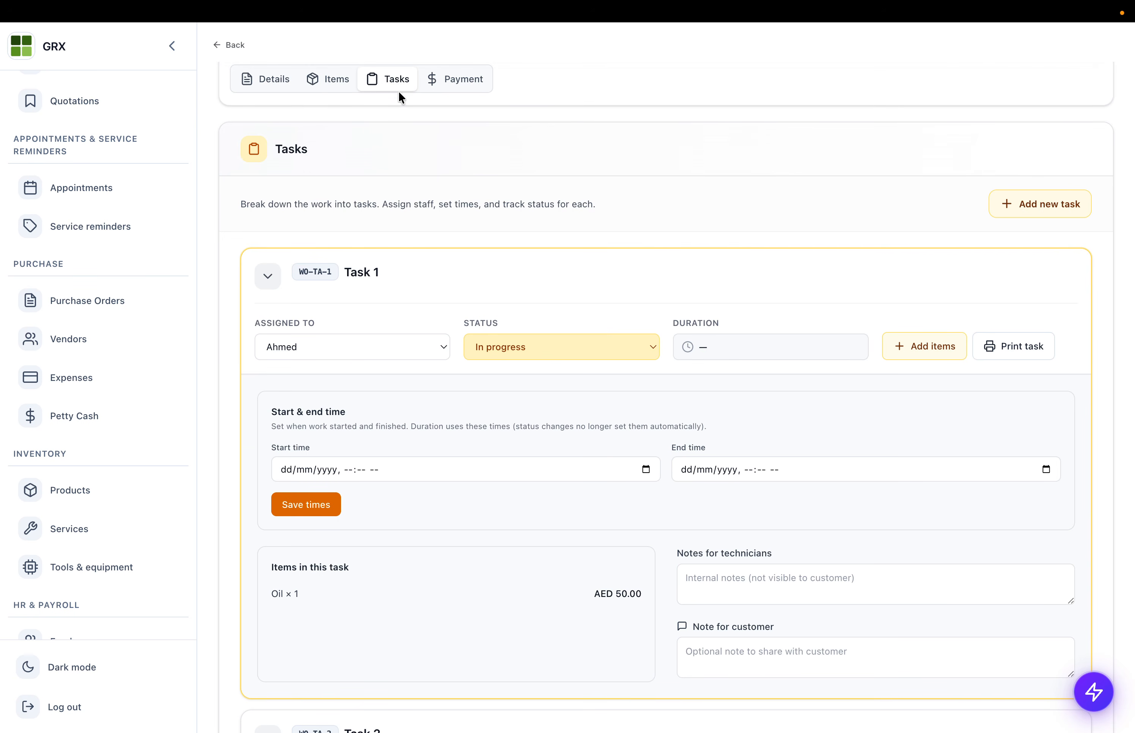
scroll(390, 392, "down", 3)
left_click_drag(273, 451, 493, 478)
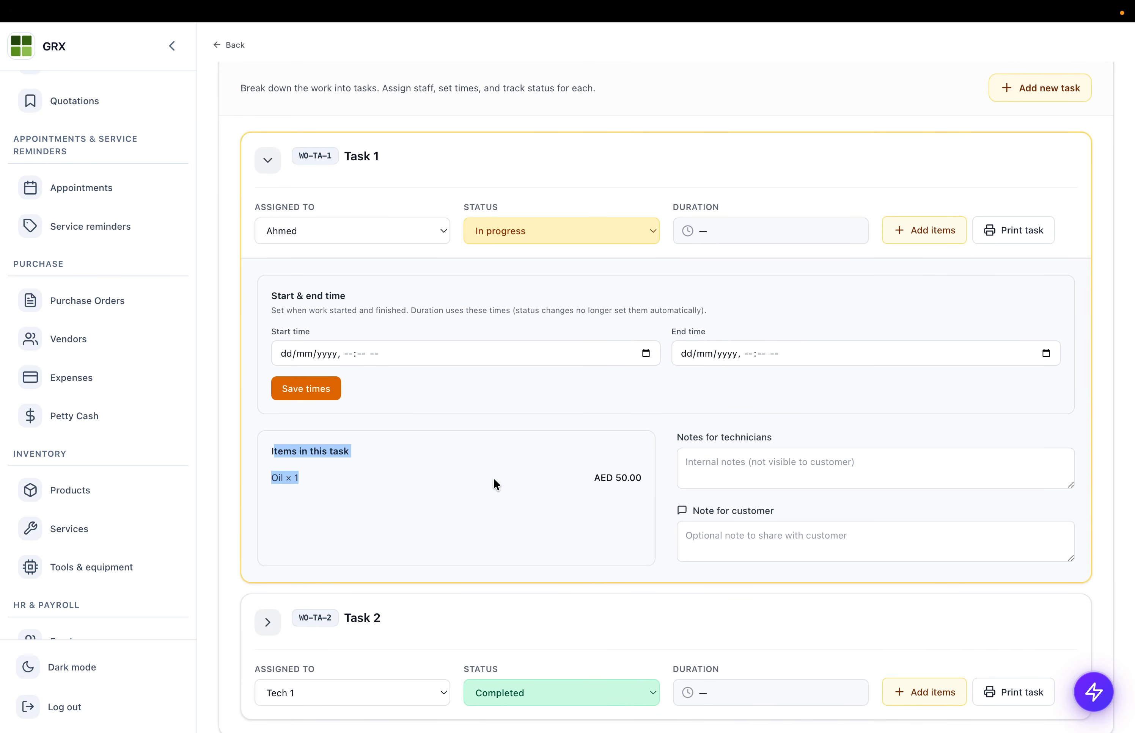
scroll(493, 478, "down", 2)
left_click(285, 414)
left_click_drag(285, 414, 582, 445)
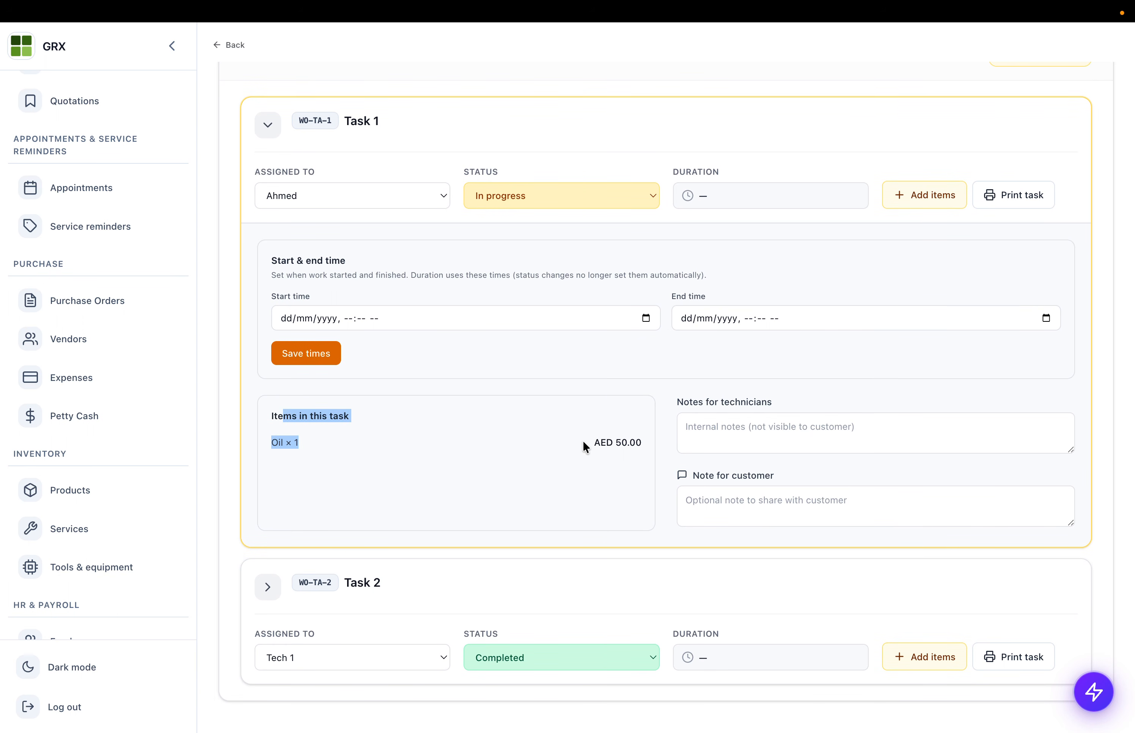
left_click(272, 594)
left_click_drag(292, 553, 584, 599)
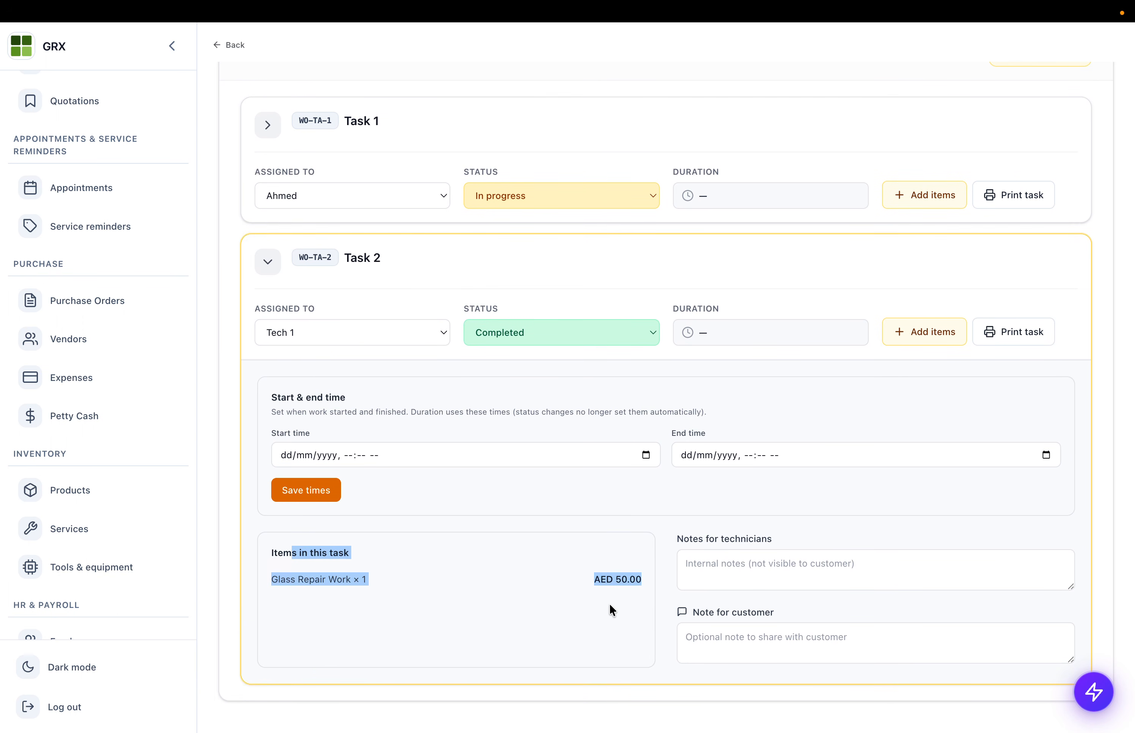
- Save Task 2's times as 04:11 PM to 07:13 PM on 23/06/2026, then collapse it
left_click(620, 578)
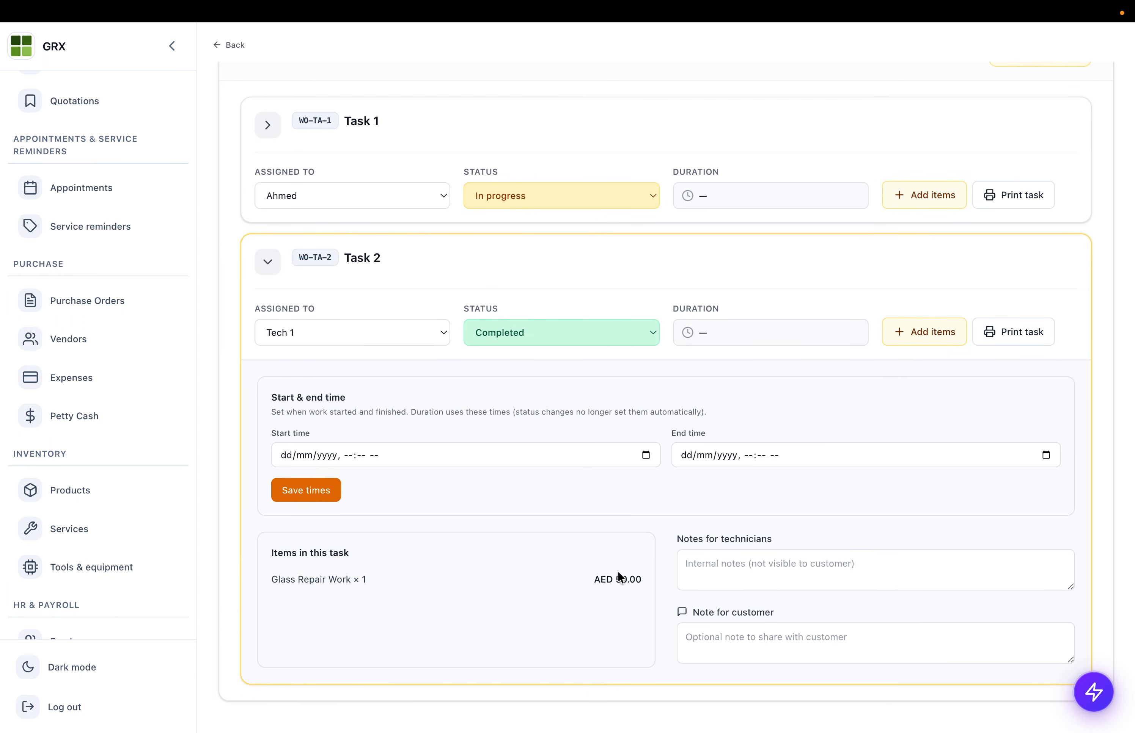
left_click(646, 455)
left_click(333, 599)
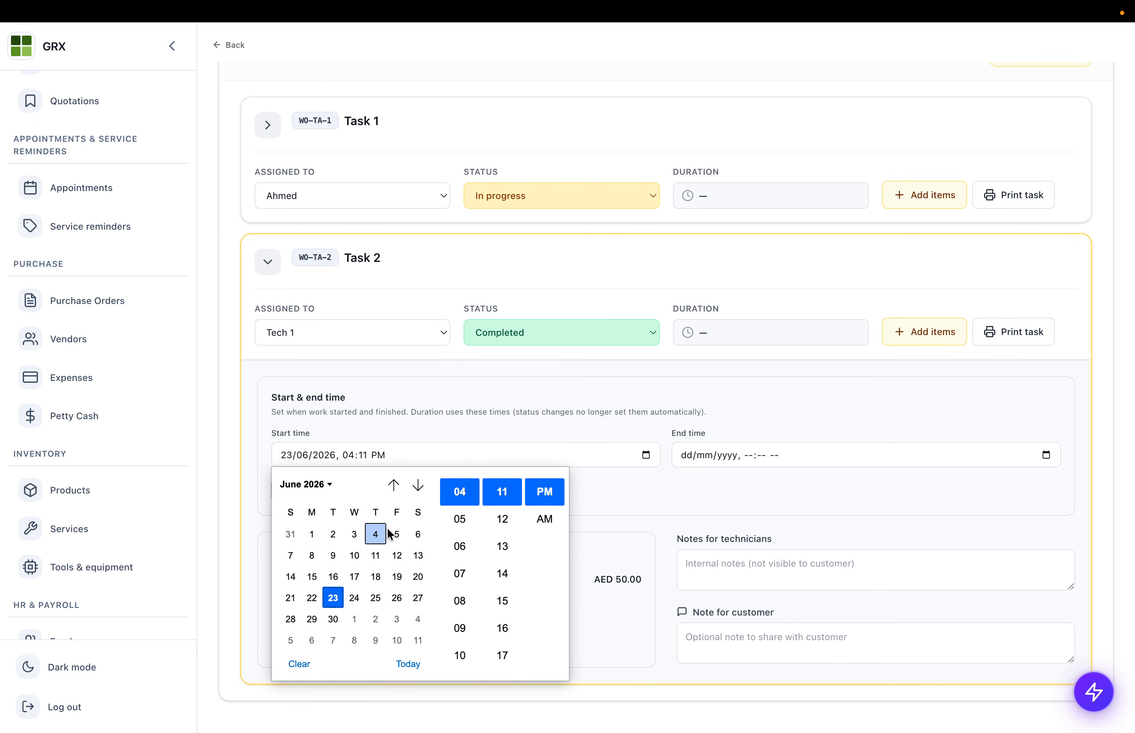
left_click(534, 422)
left_click(1046, 455)
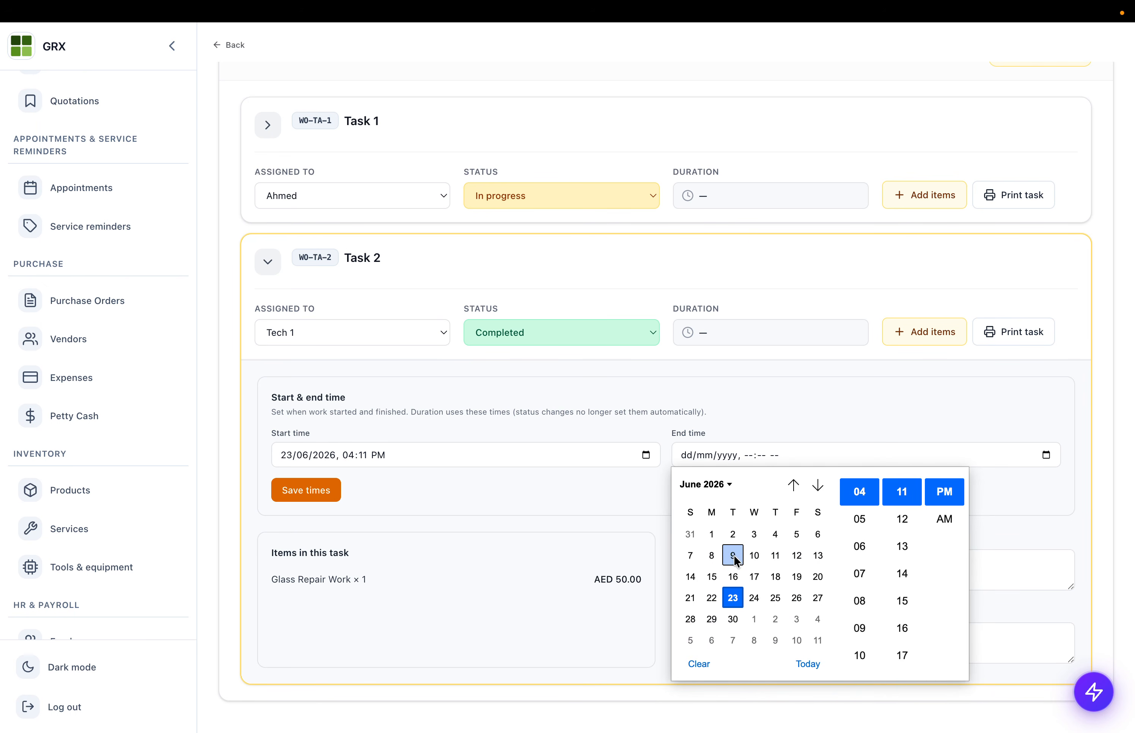
left_click(902, 547)
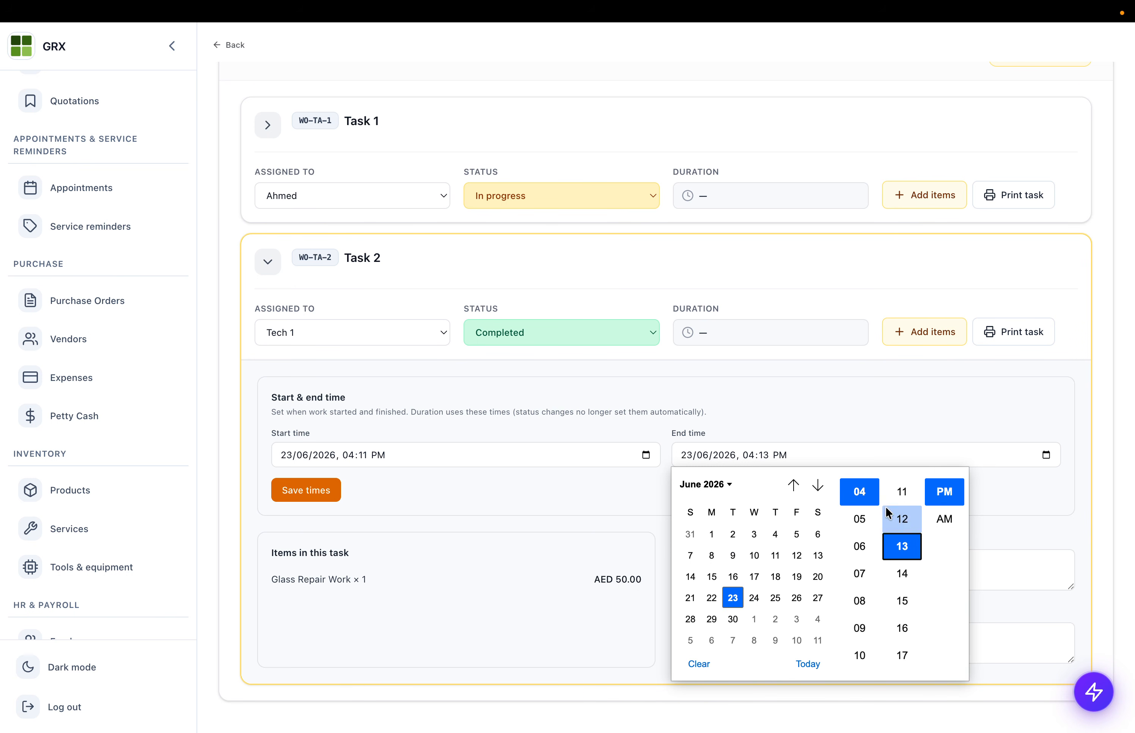
left_click(859, 574)
left_click(828, 392)
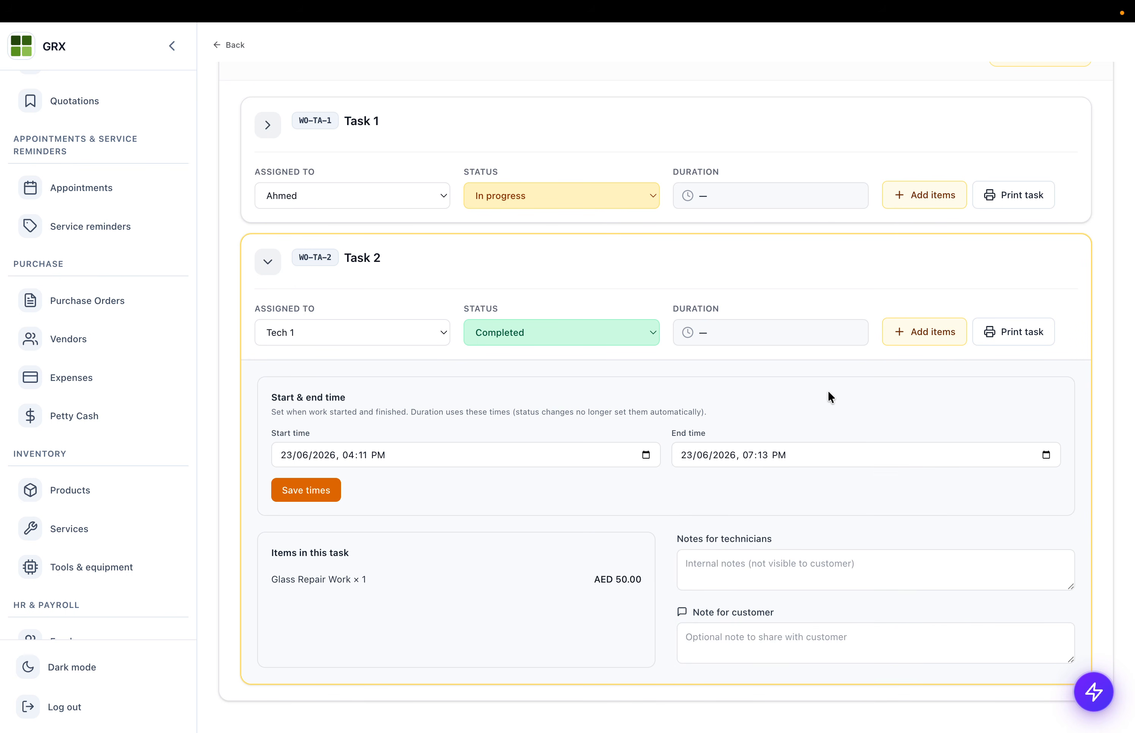
left_click(293, 493)
left_click_drag(678, 309, 755, 316)
scroll(704, 332, "up", 1)
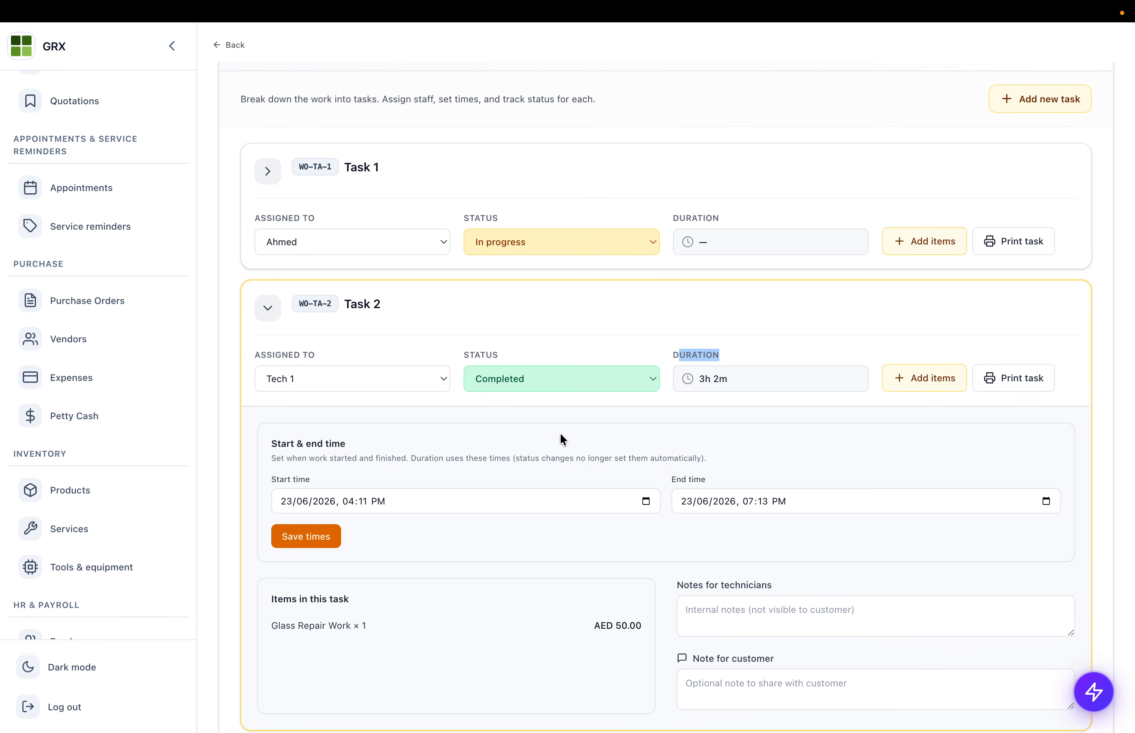
scroll(576, 430, "up", 3)
left_click(269, 417)
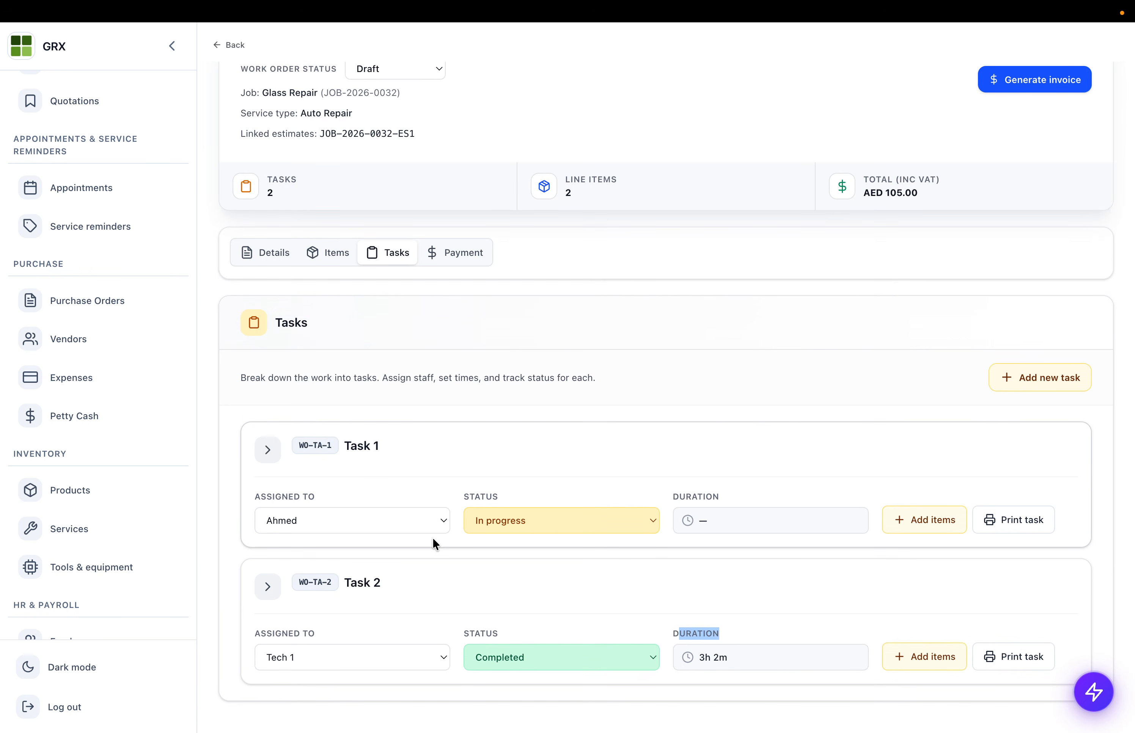
left_click(1025, 514)
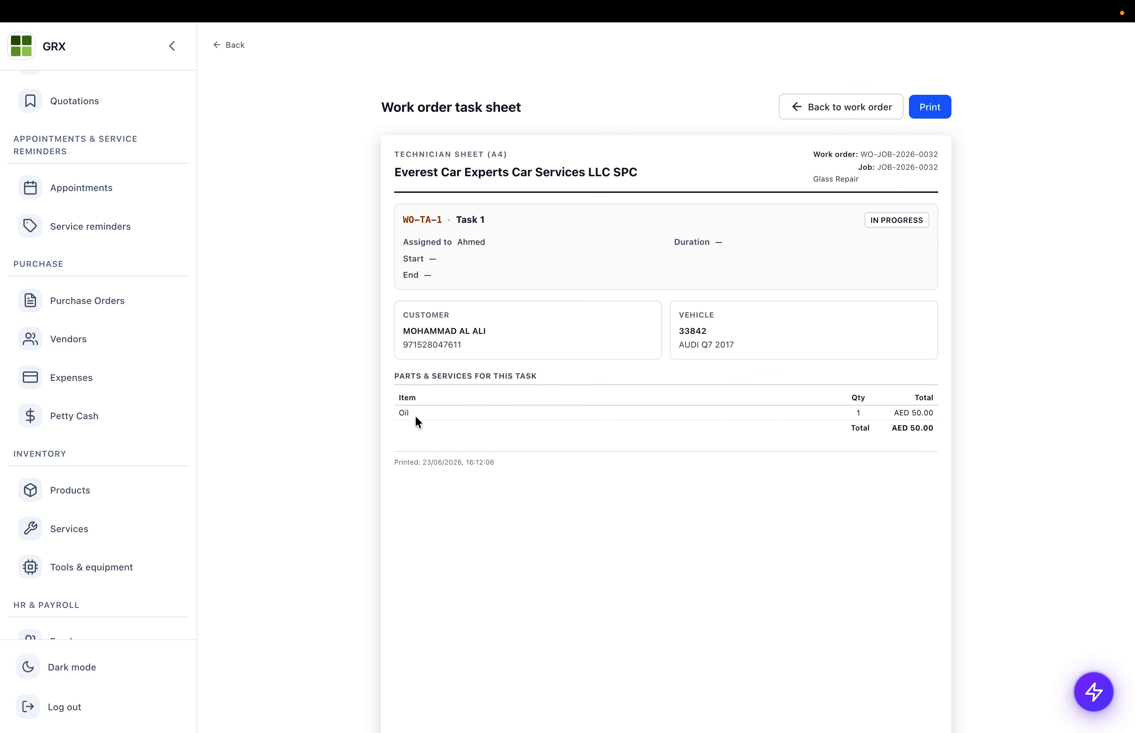
left_click_drag(403, 377, 696, 448)
left_click(695, 449)
left_click_drag(458, 209, 623, 441)
scroll(625, 443, "down", 6)
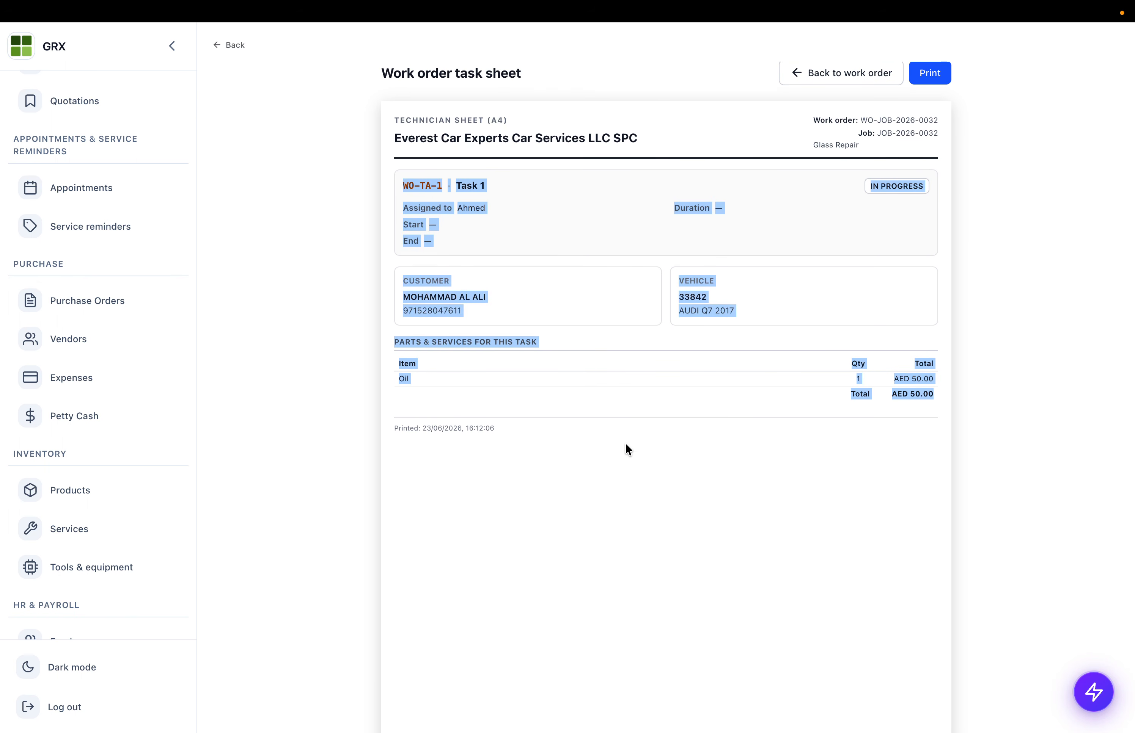
scroll(625, 443, "up", 7)
scroll(625, 443, "down", 1)
left_click(923, 108)
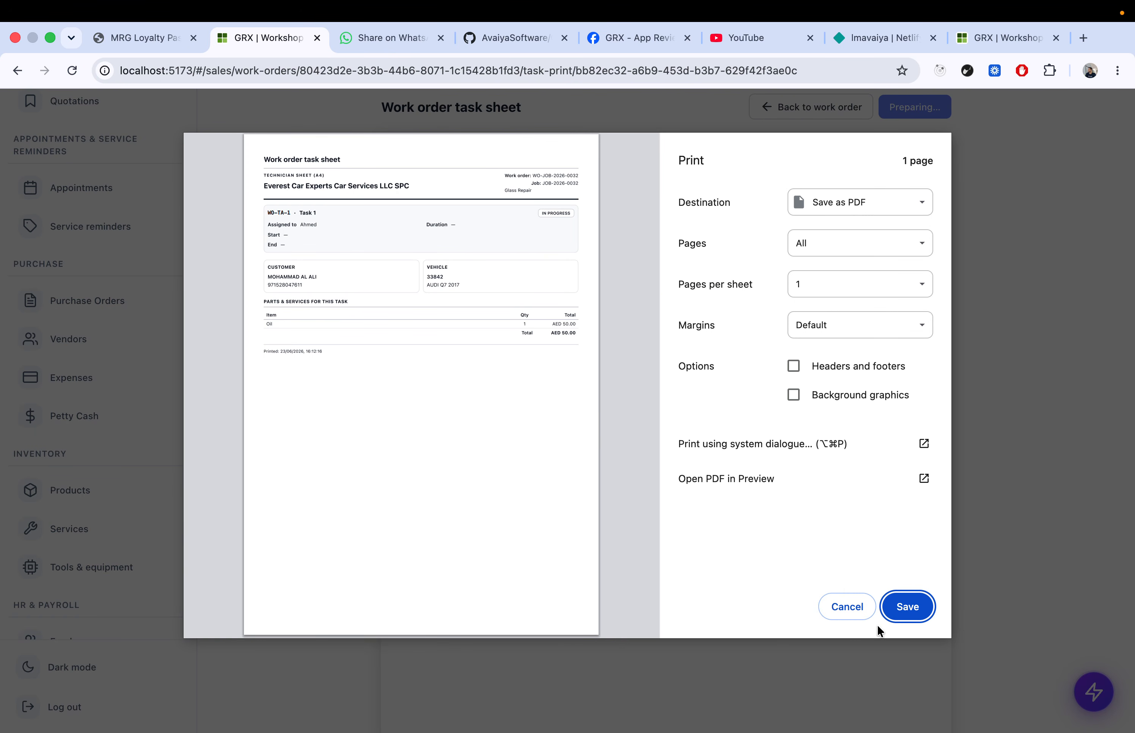
left_click(847, 609)
left_click(239, 44)
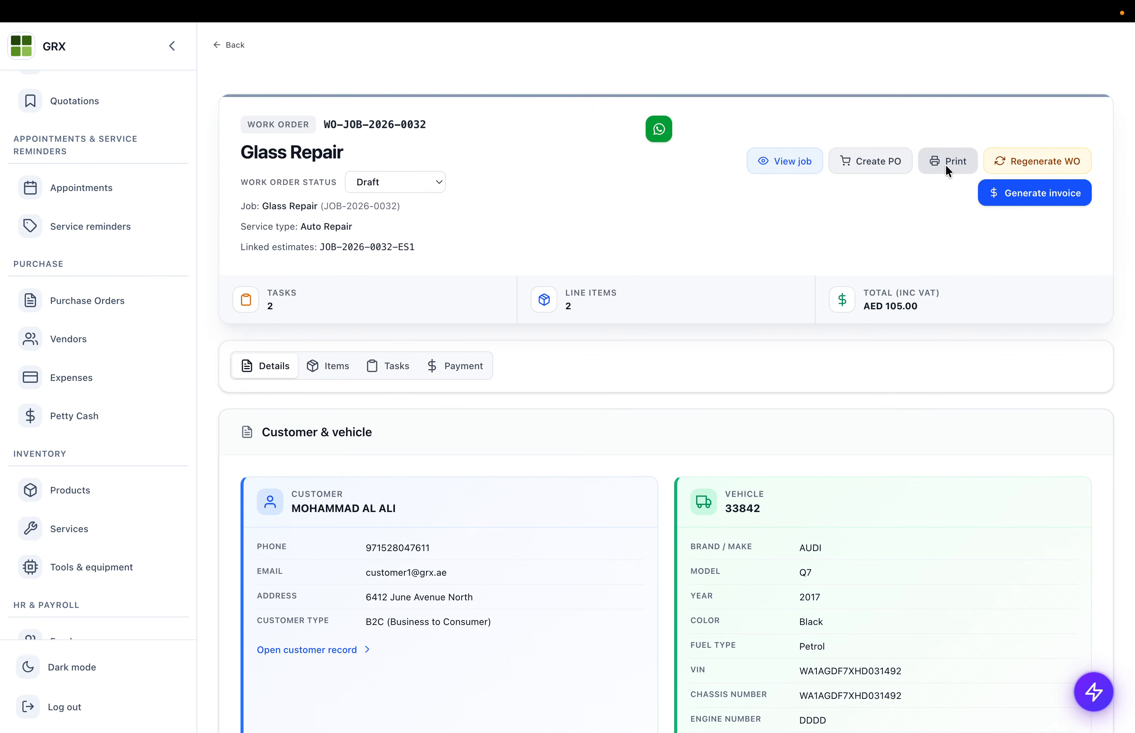
left_click(378, 367)
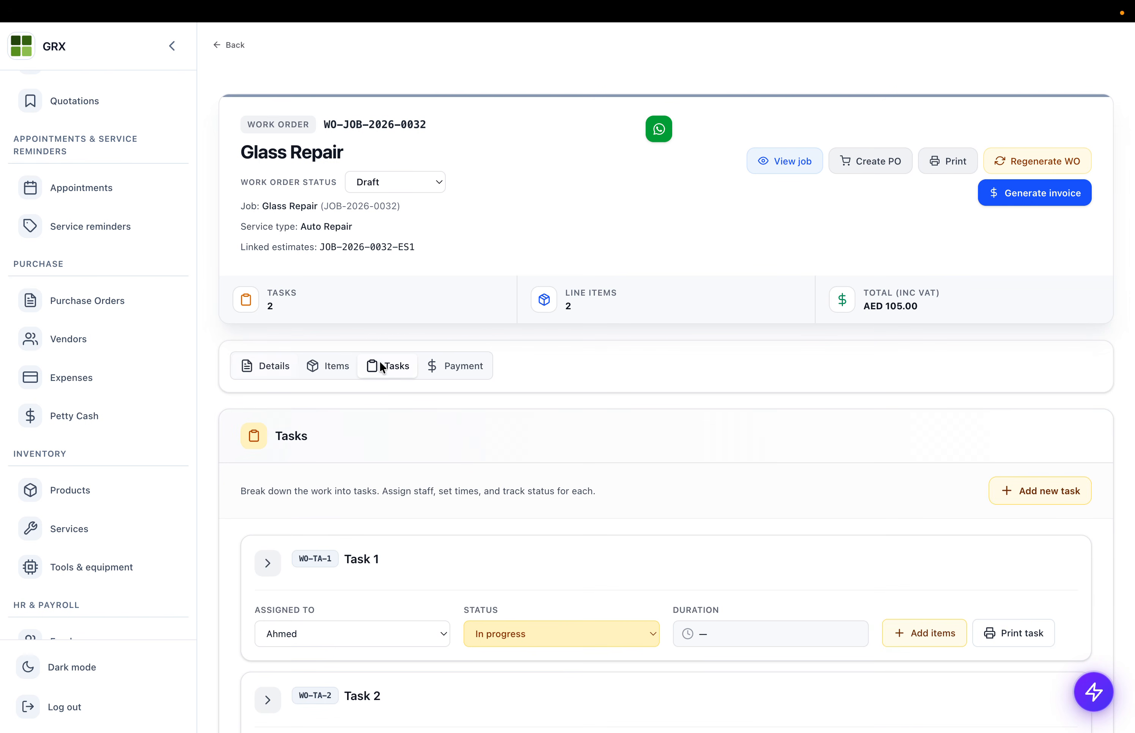
left_click(947, 161)
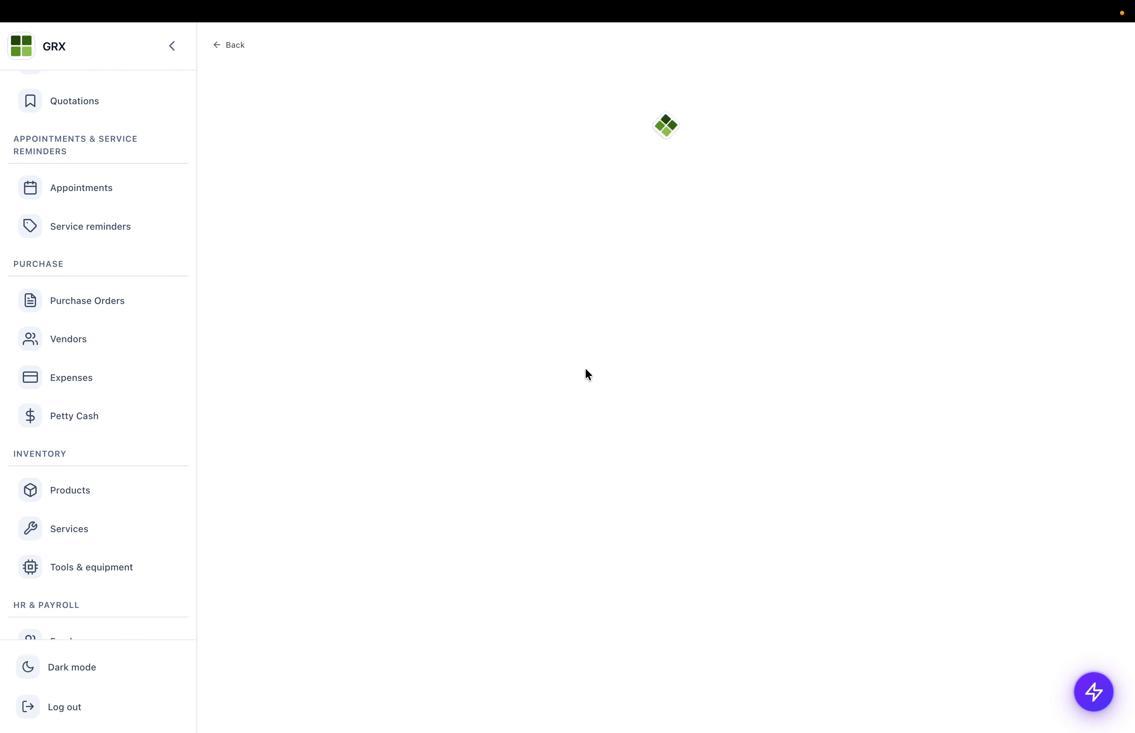
left_click_drag(427, 294, 744, 560)
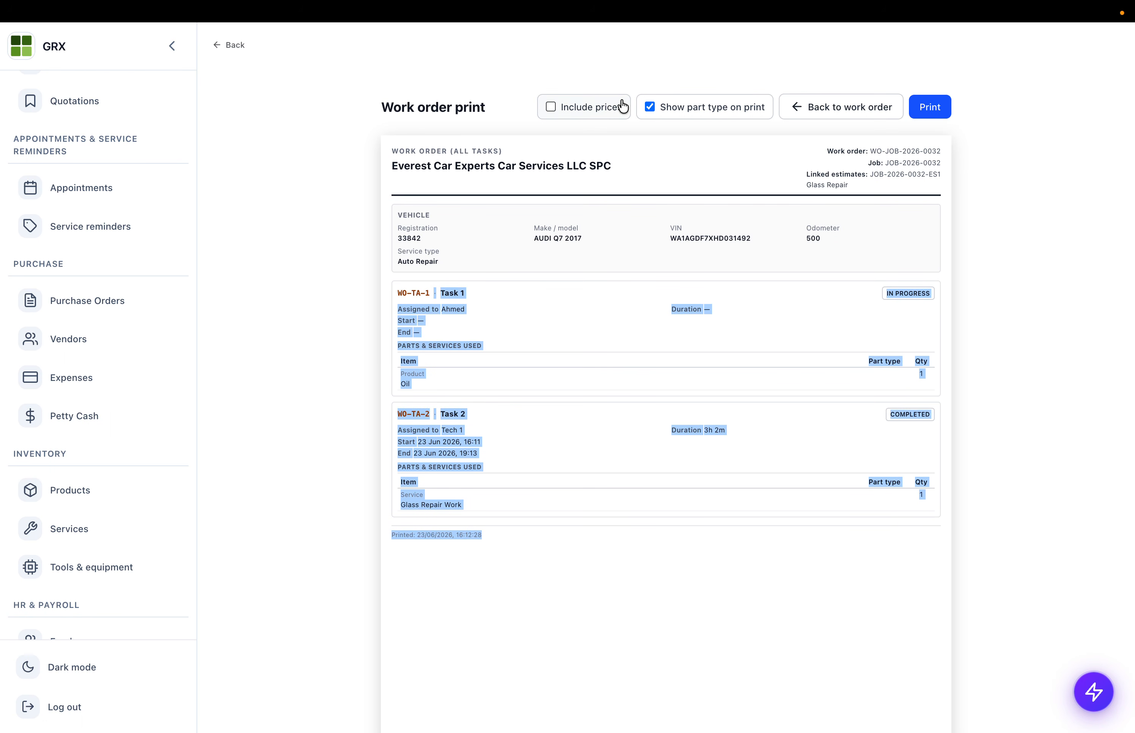
left_click(598, 109)
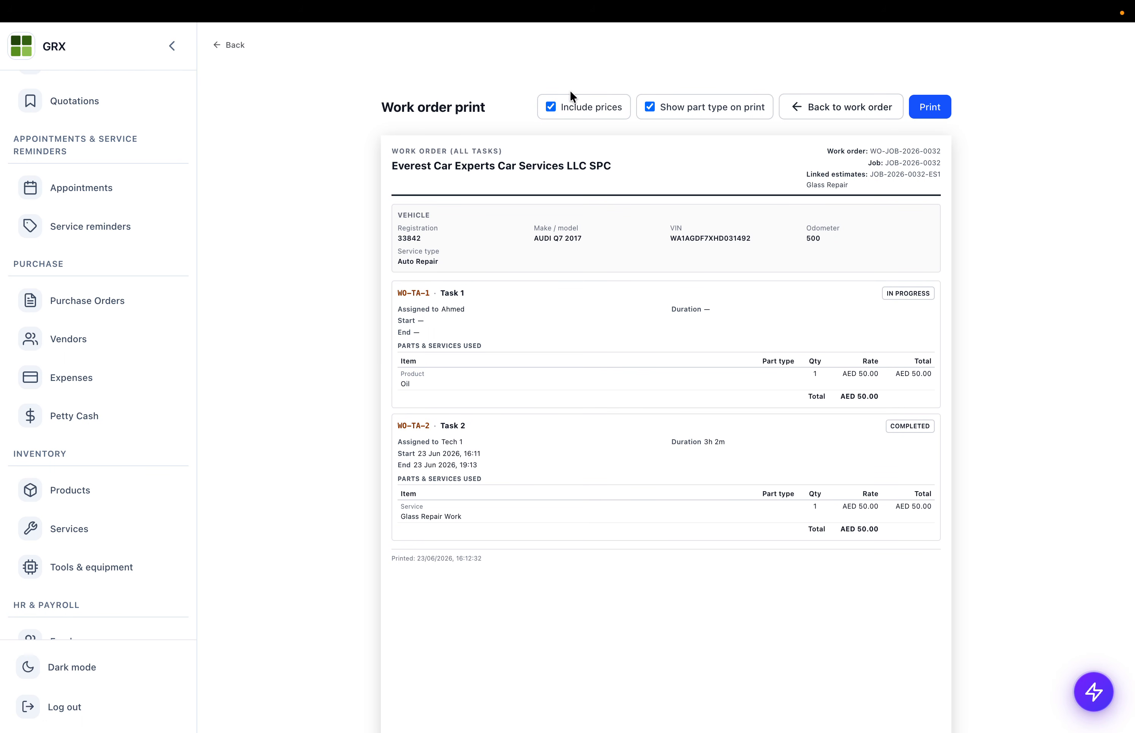
left_click(594, 108)
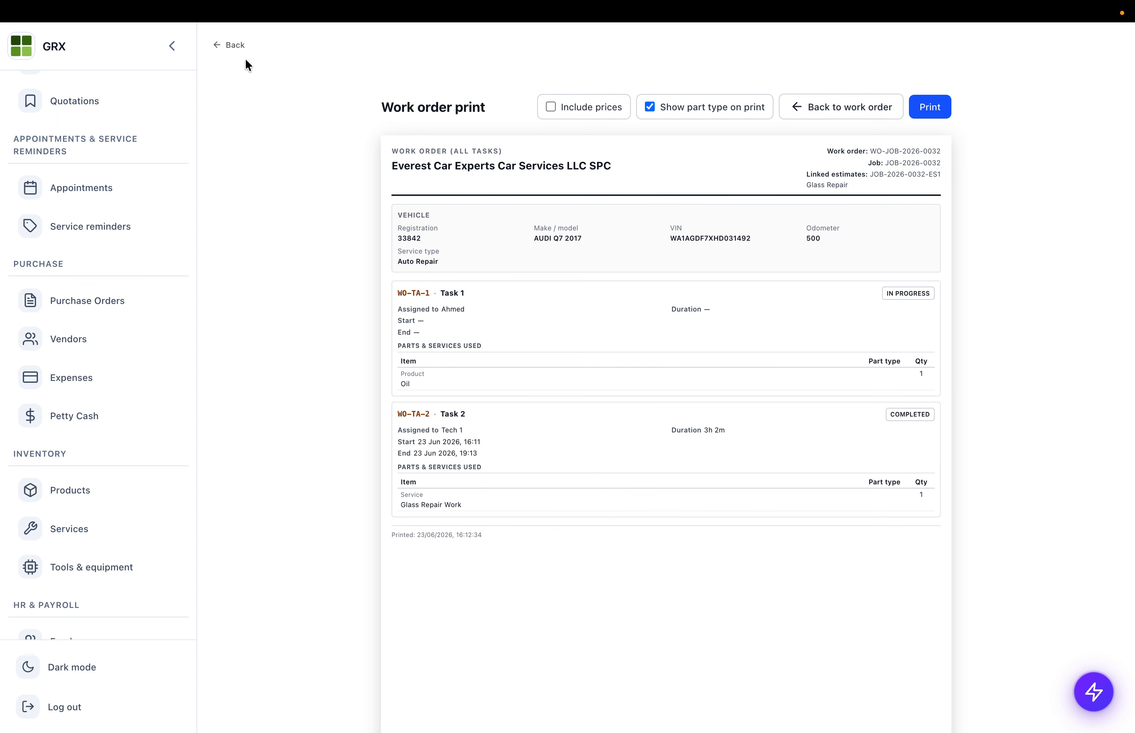
left_click(234, 47)
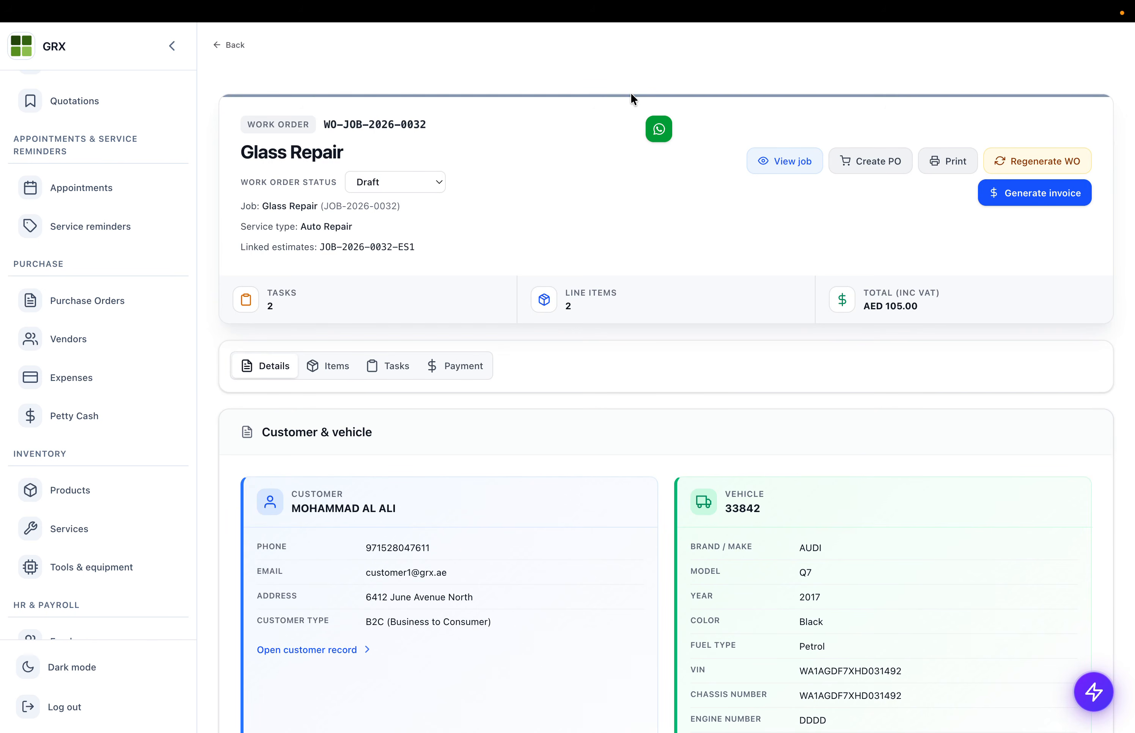
- Set Task 1's status to Completed
scroll(430, 444, "down", 3)
left_click(386, 229)
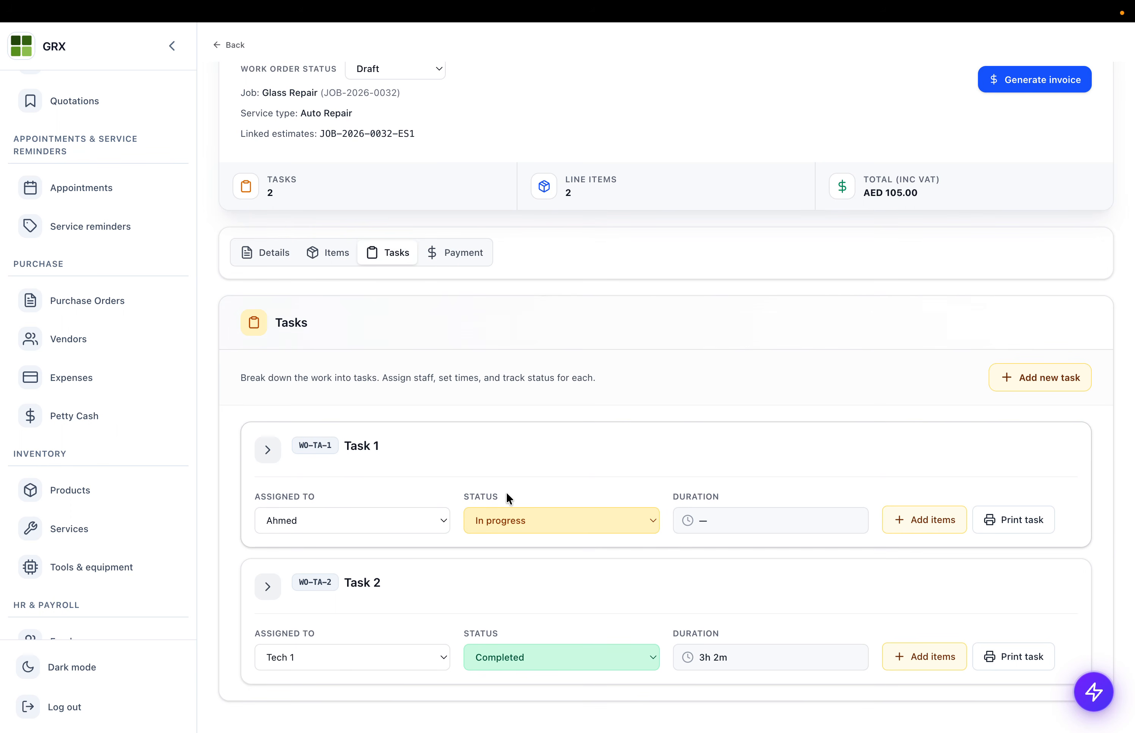
left_click(498, 514)
left_click(511, 537)
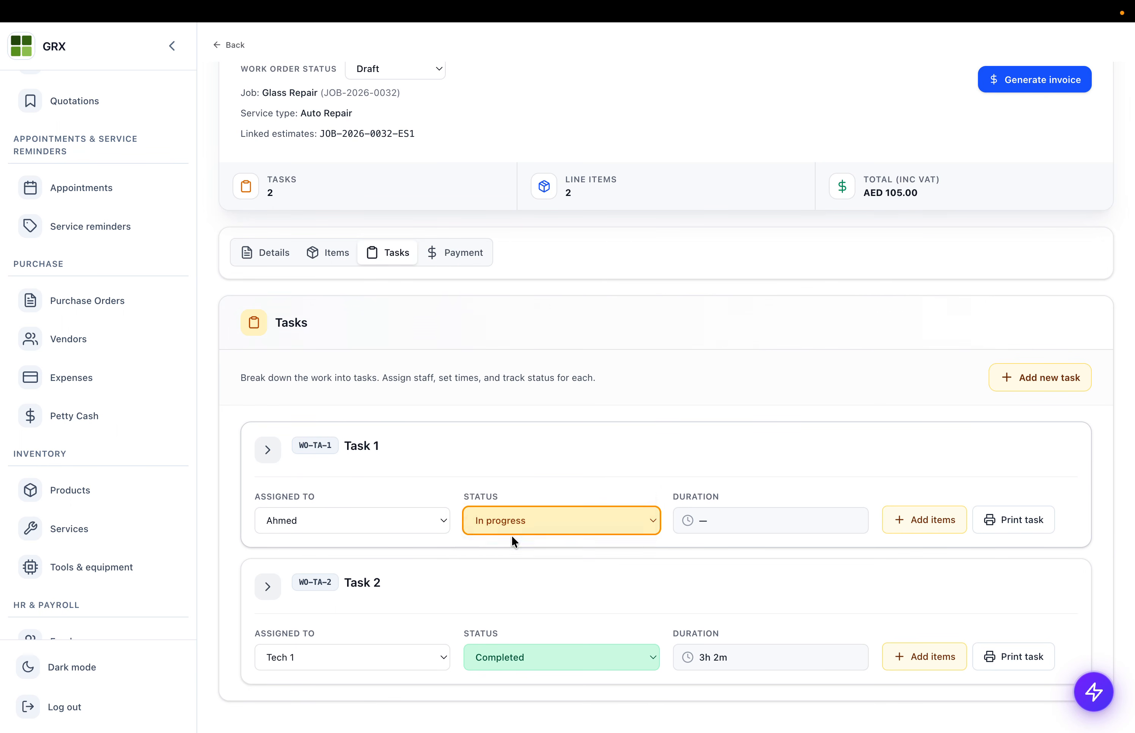
- Mark the whole work order Completed and start a purchase order for it
scroll(458, 416, "up", 2)
left_click(432, 146)
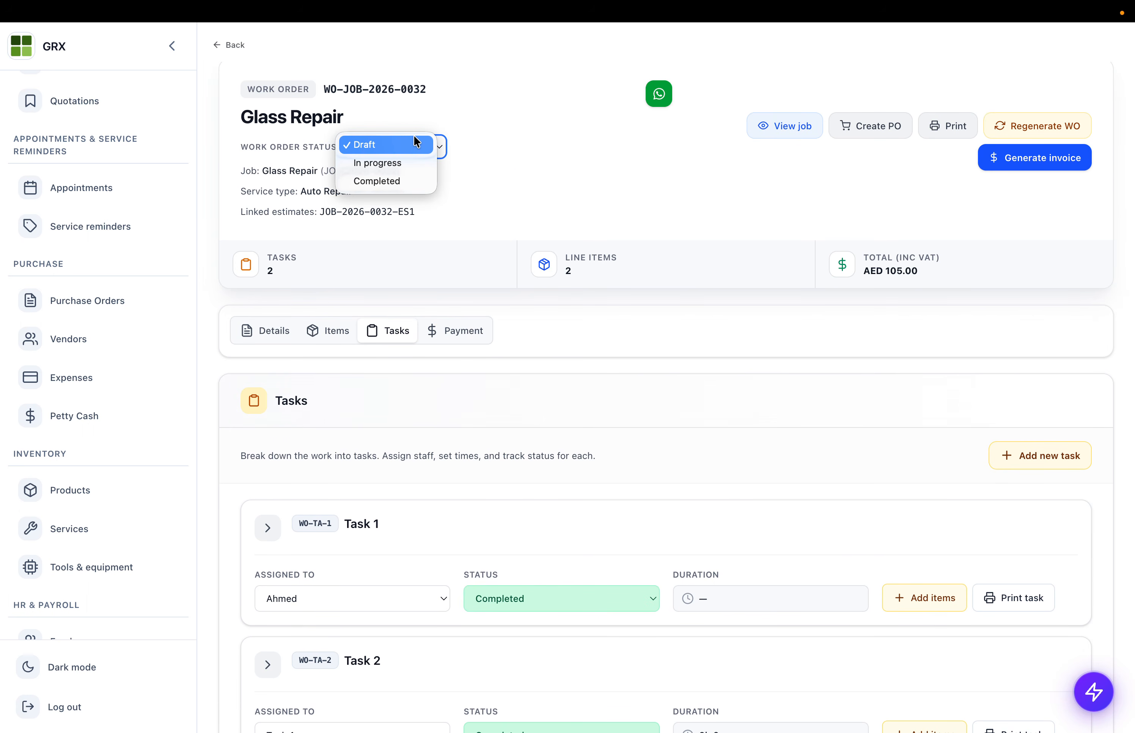
left_click(402, 191)
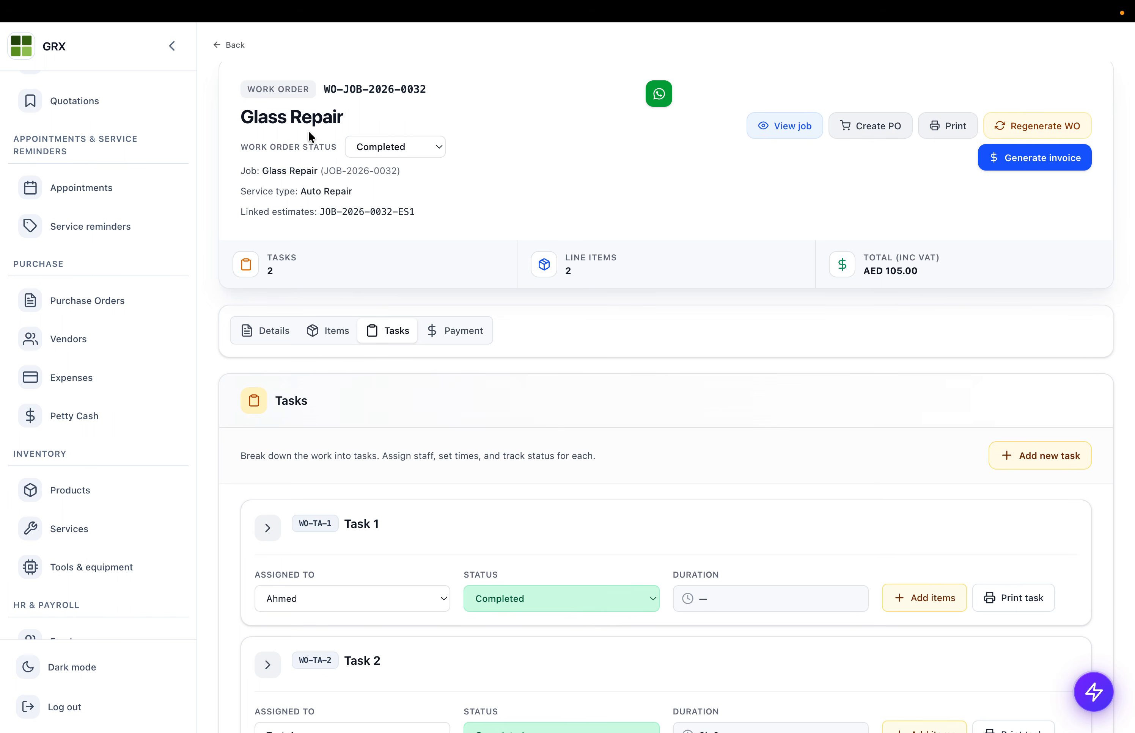
left_click(886, 133)
left_click(321, 183)
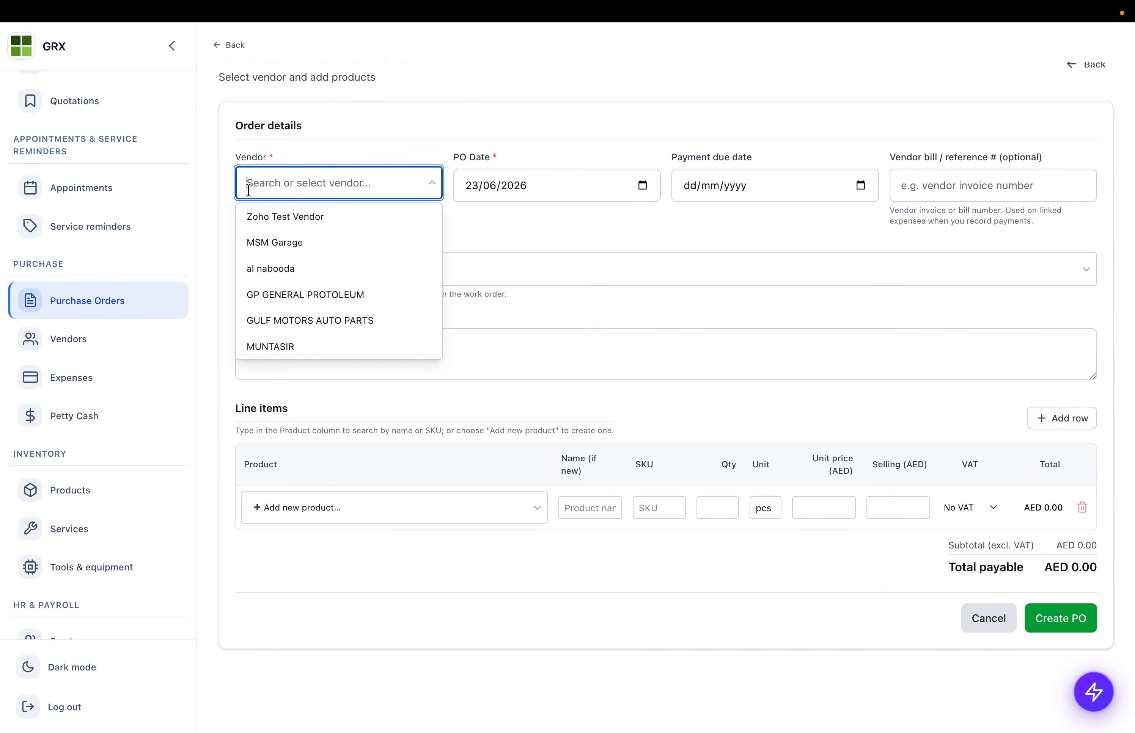
left_click(285, 240)
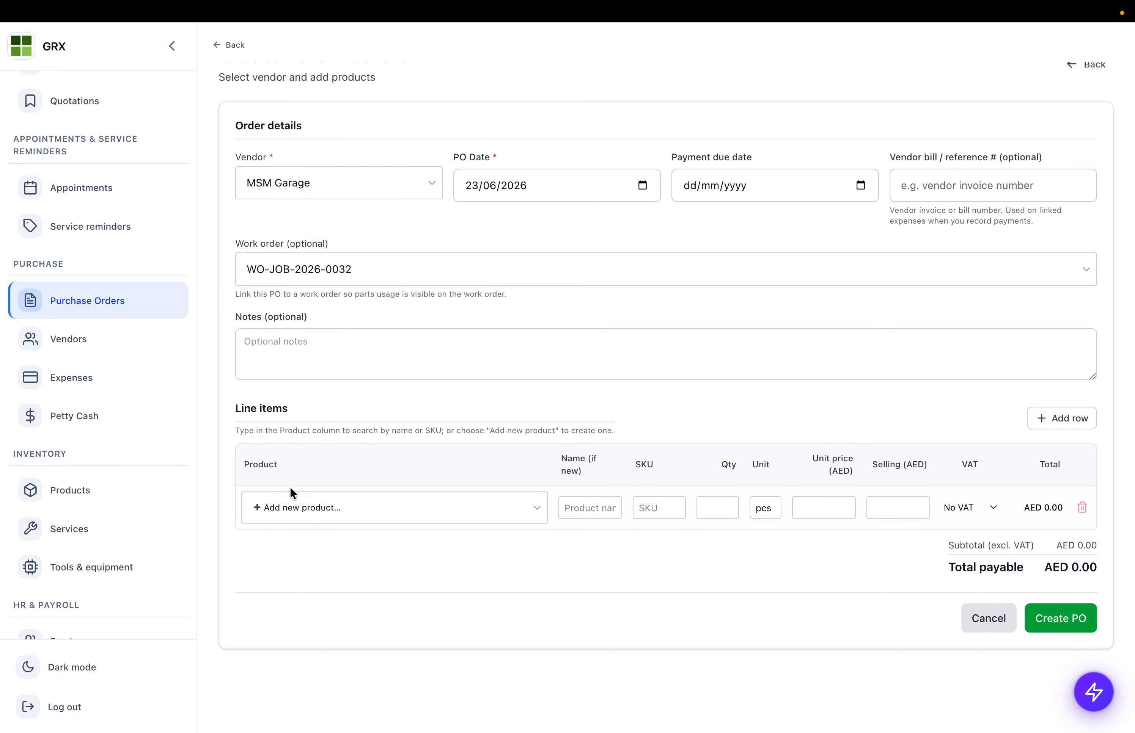
left_click(292, 506)
left_click(303, 573)
left_click(726, 518)
type("1")
scroll(838, 533, "down", 1)
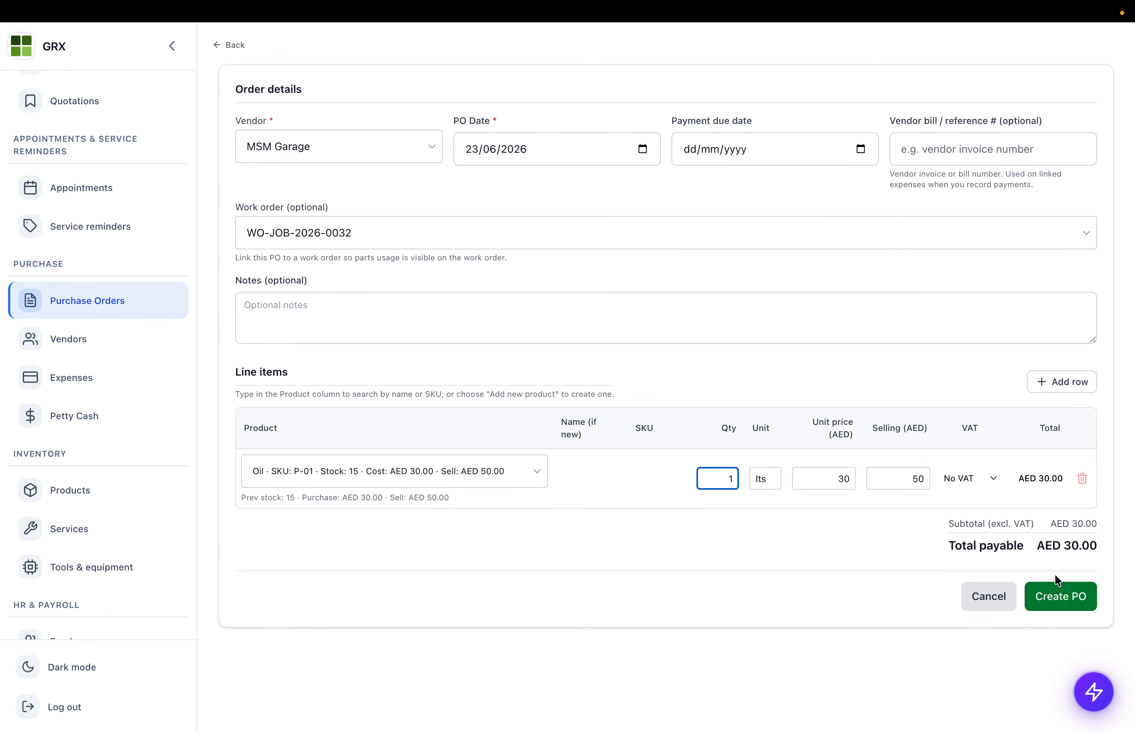
scroll(455, 194, "up", 2)
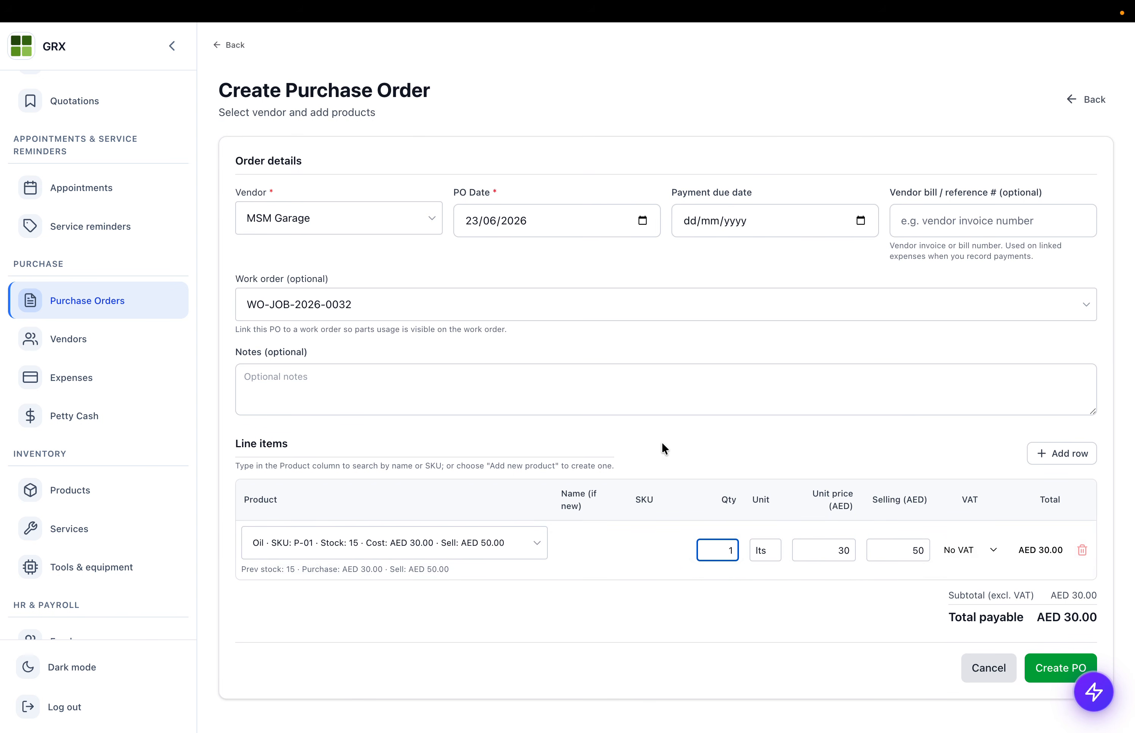
left_click(235, 47)
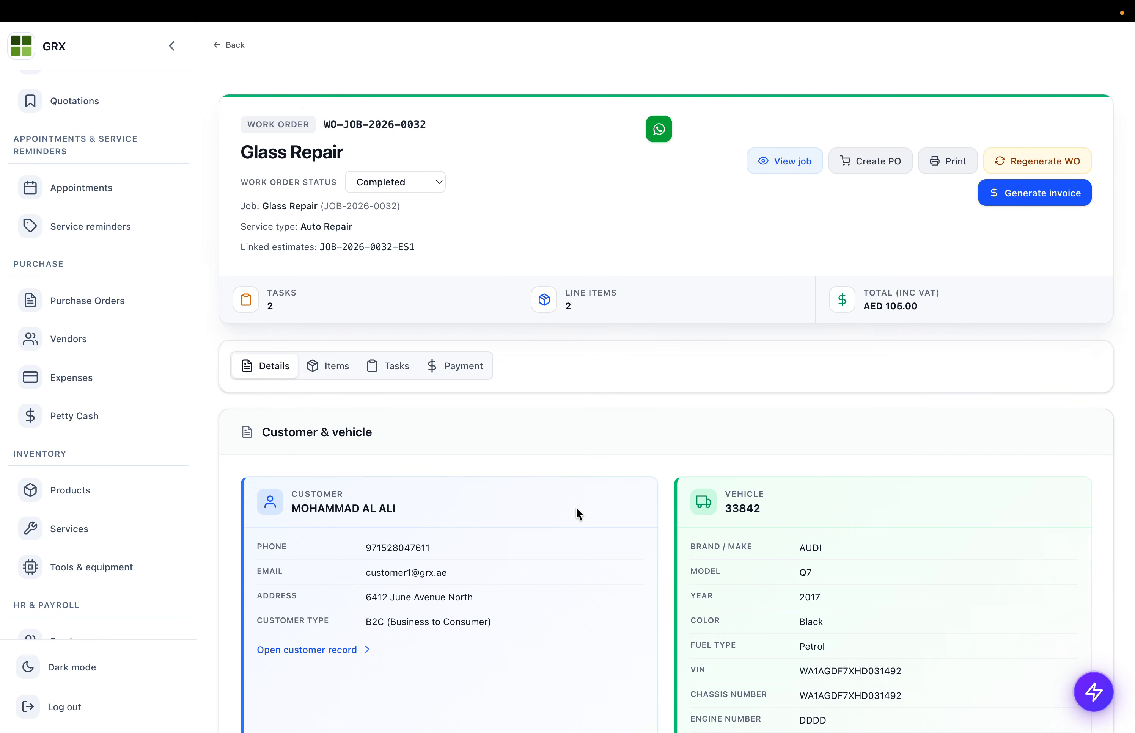
- Generate the work order's invoice and review its AED 100.00 paid and AED 5.00 due
left_click_drag(262, 117, 497, 171)
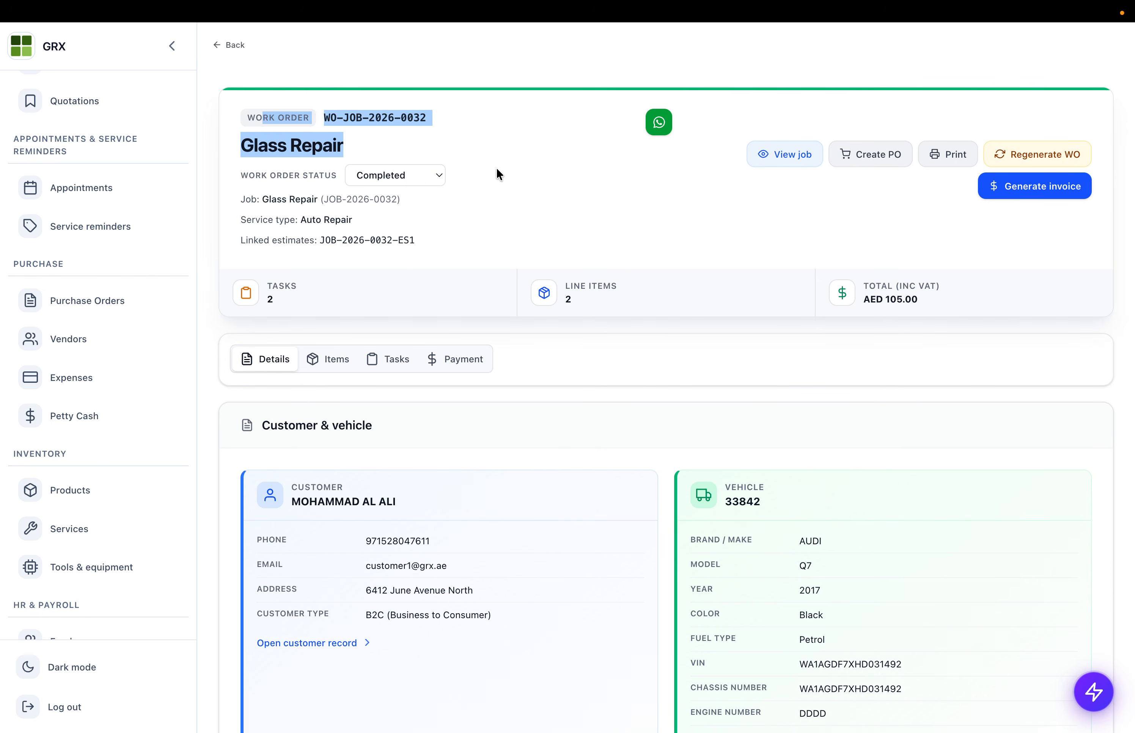
left_click(1043, 184)
left_click(620, 421)
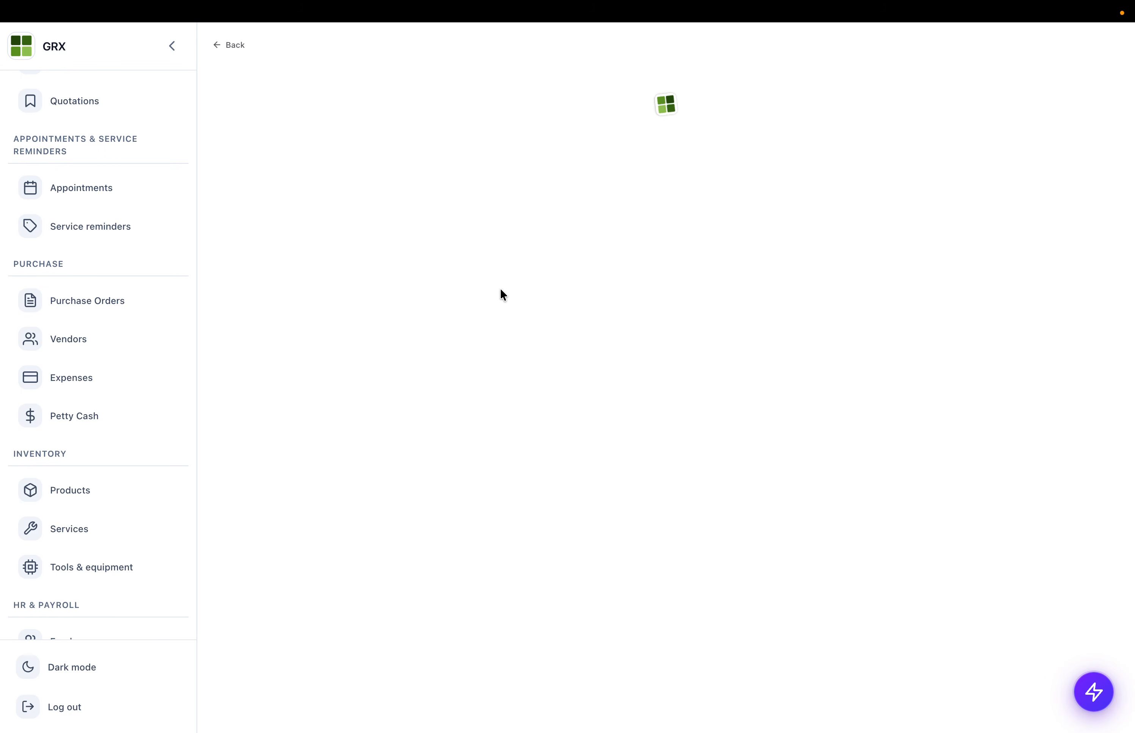
scroll(696, 229, "down", 1)
scroll(782, 152, "up", 1)
left_click_drag(1069, 436, 1069, 497)
scroll(1069, 496, "down", 3)
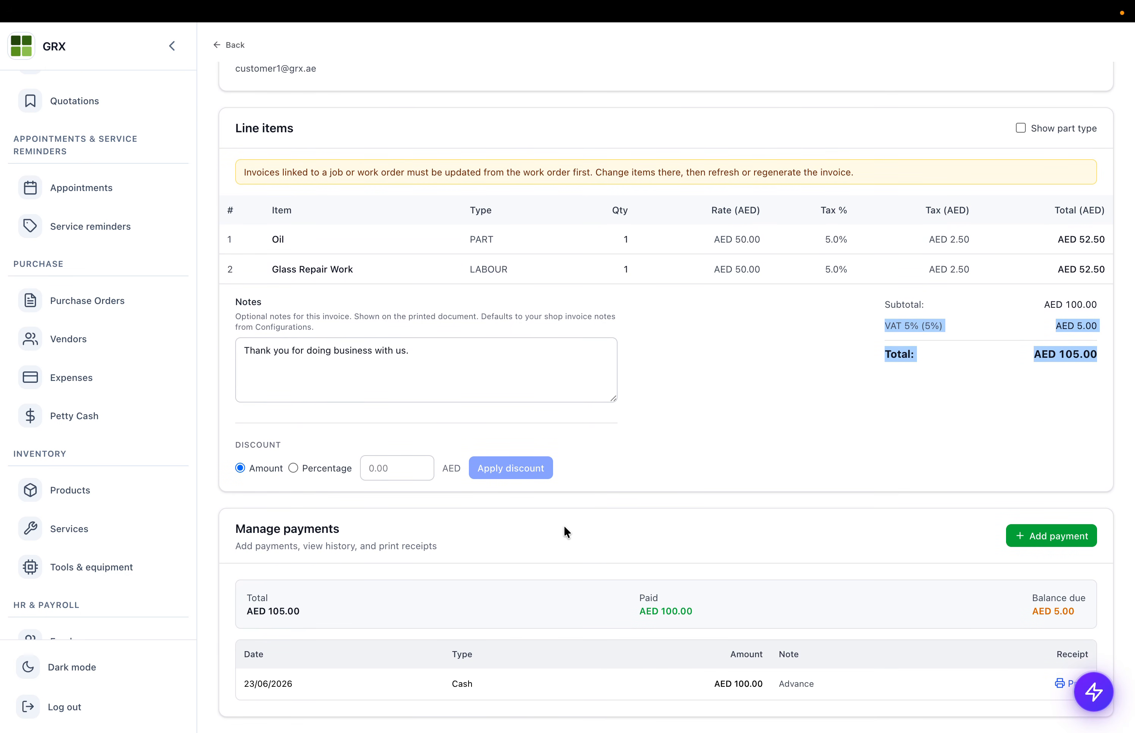
left_click_drag(639, 597, 705, 614)
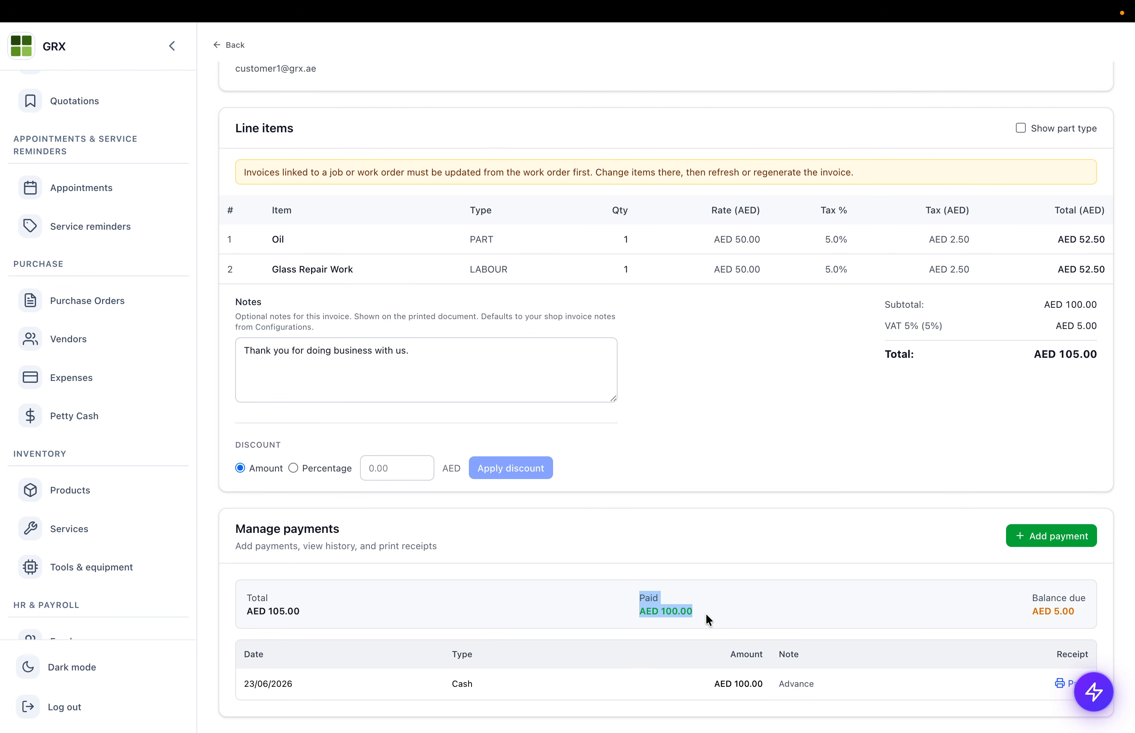
left_click_drag(1042, 610, 1084, 616)
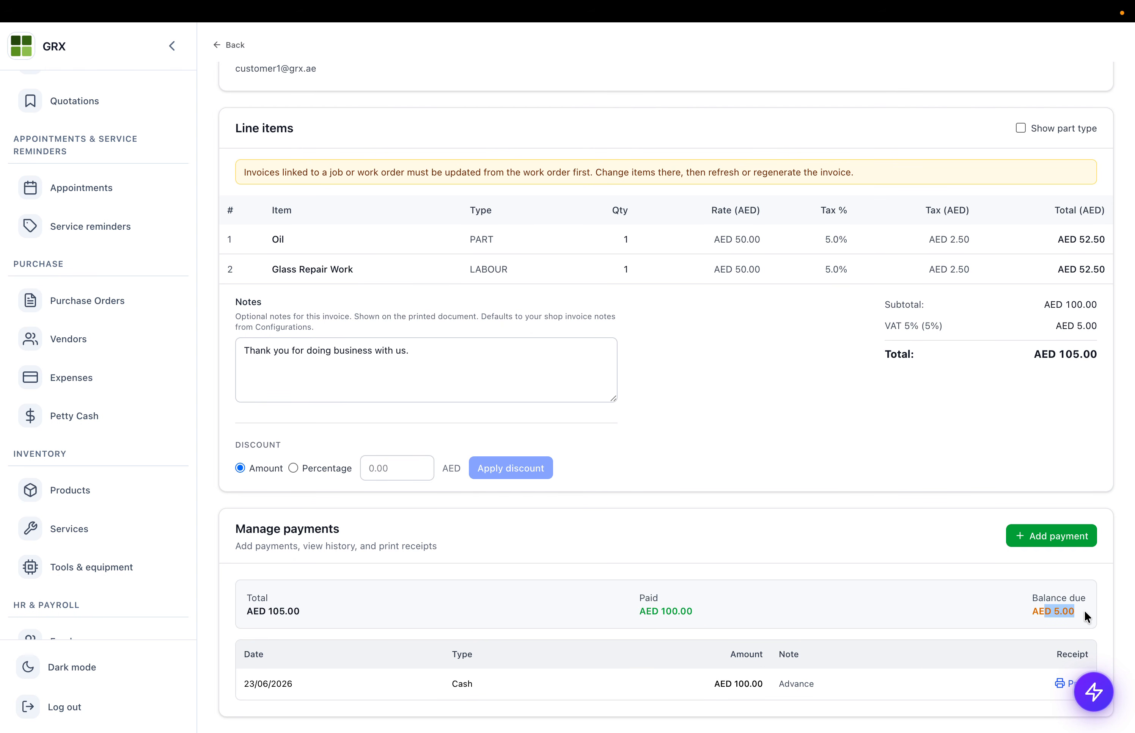
- Record a further AED 5 cash payment on the invoice
left_click(1015, 535)
left_click(534, 300)
type("5")
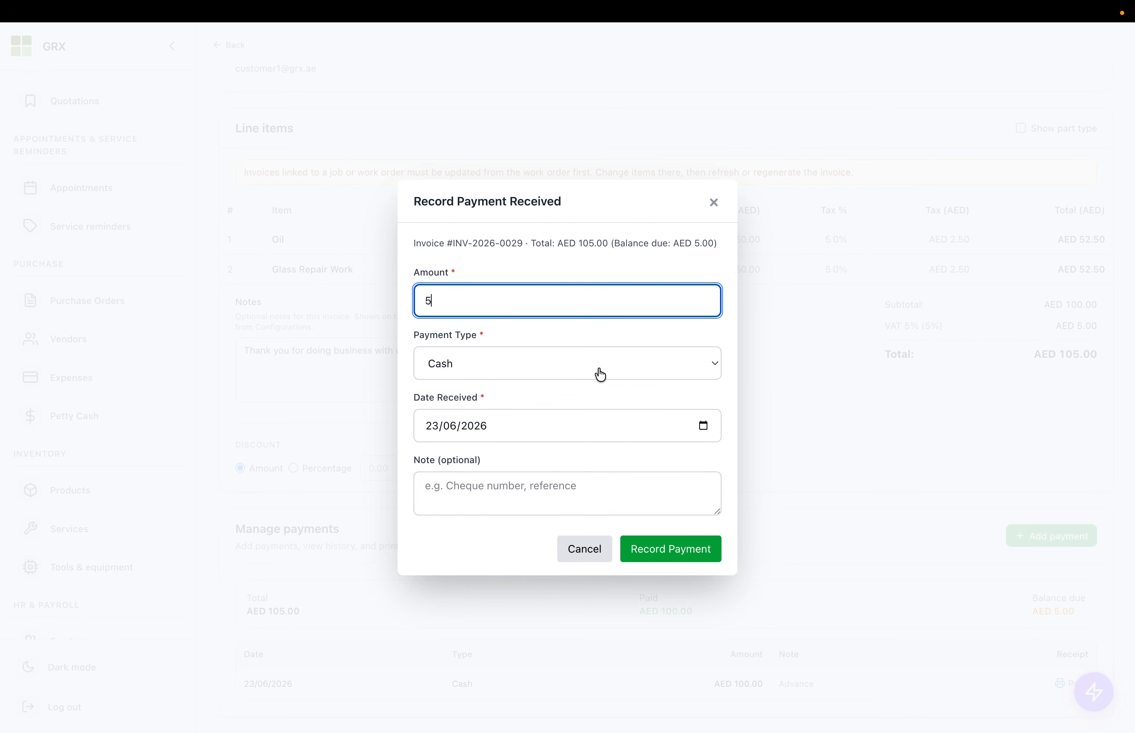
left_click(654, 552)
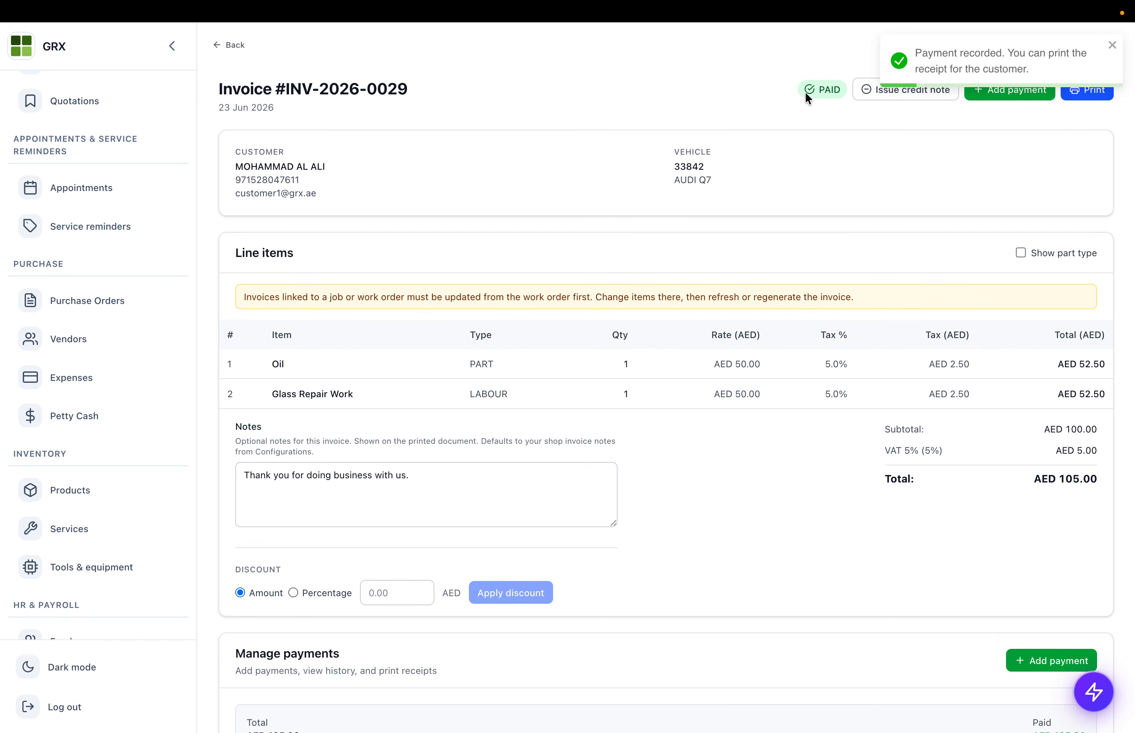
left_click(1089, 91)
scroll(615, 381, "down", 5)
scroll(614, 376, "up", 6)
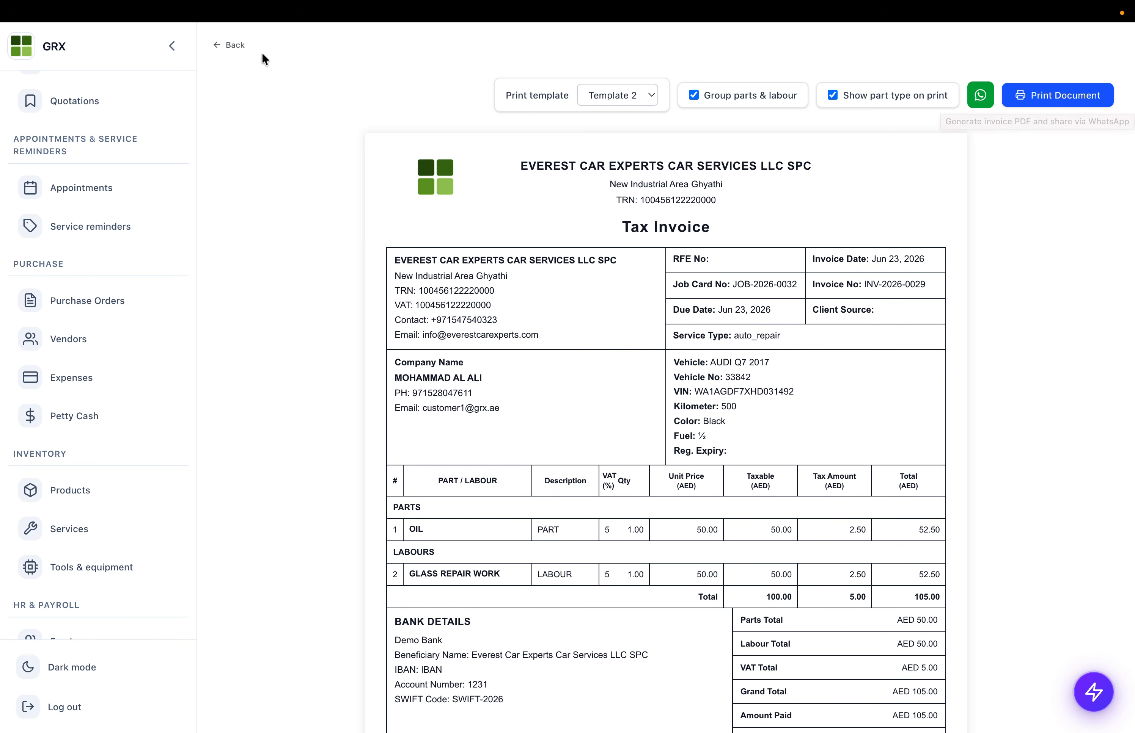
left_click(230, 45)
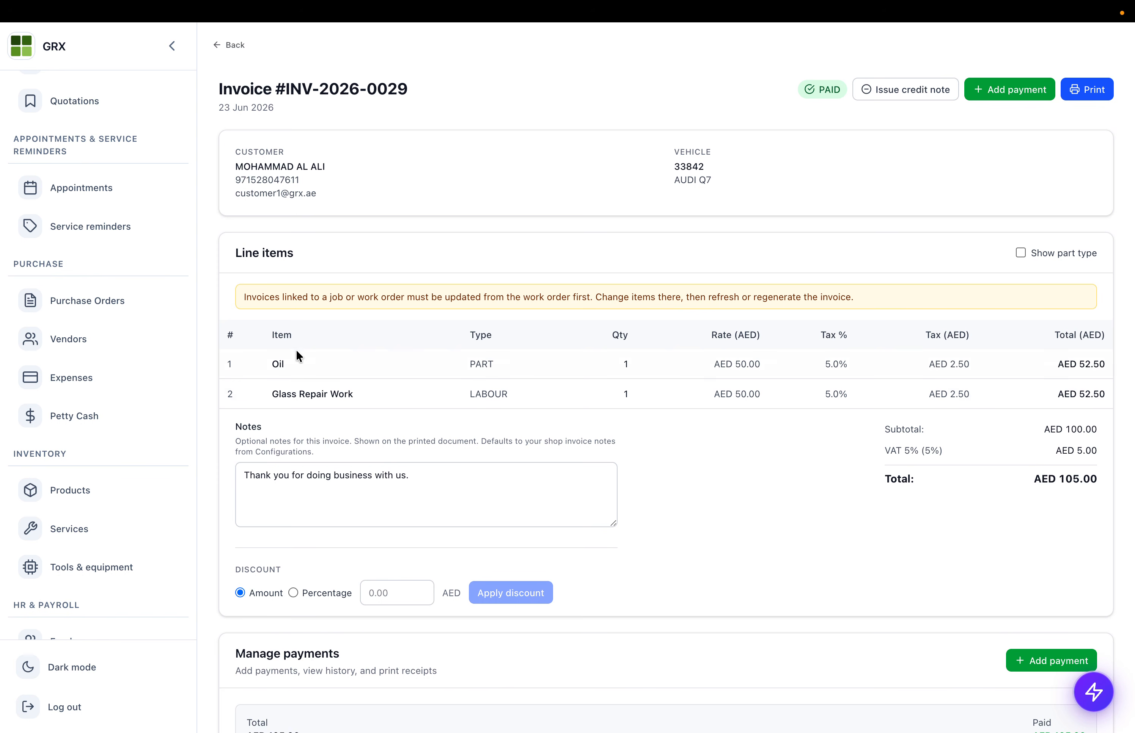
- Start a credit note on INV-2026-0029 and tick both Oil and Glass Repair Work lines
left_click(913, 91)
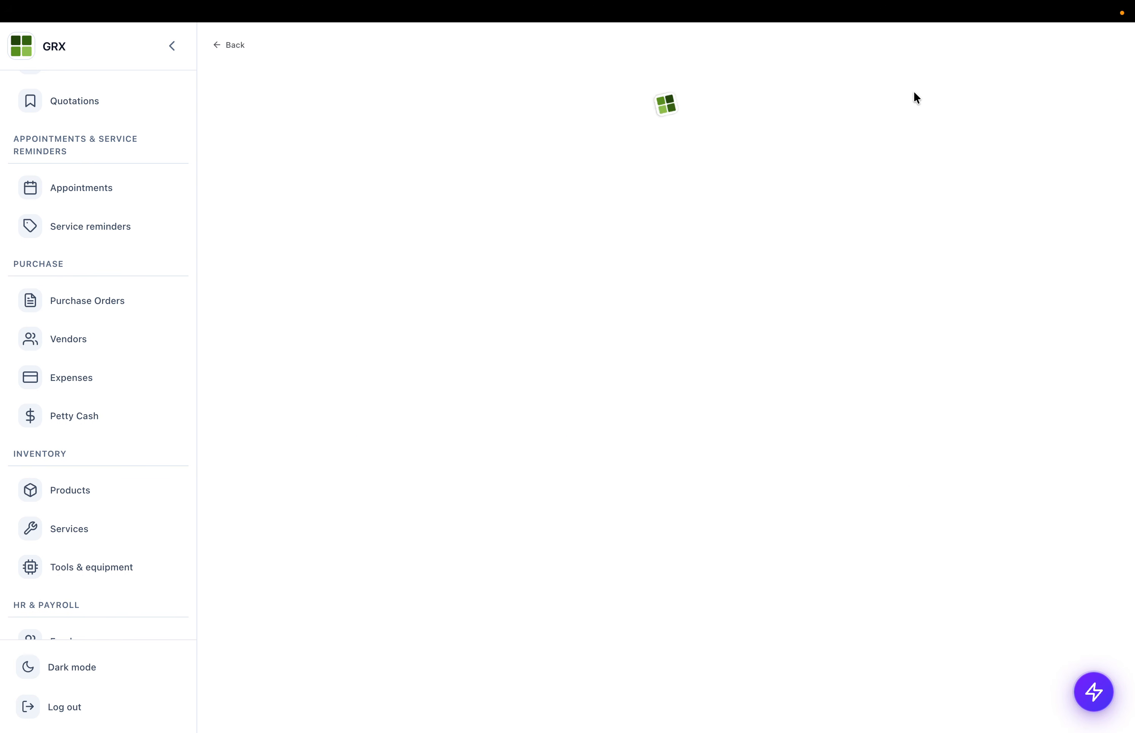
left_click_drag(252, 113, 435, 117)
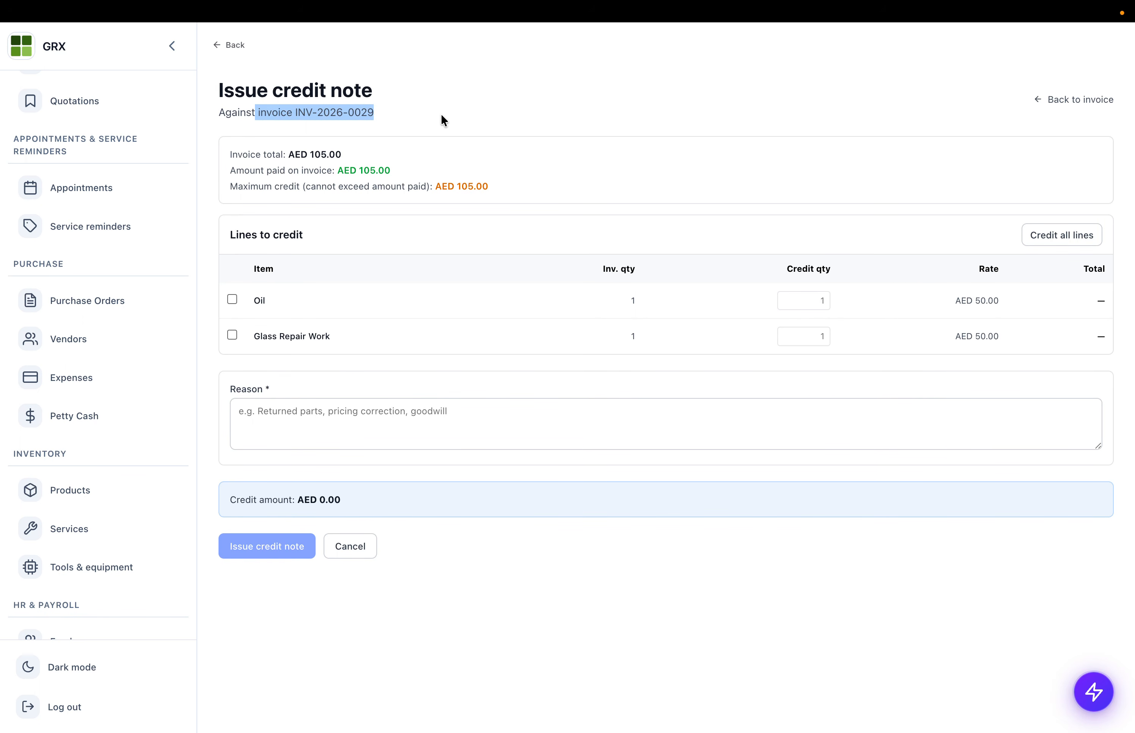
left_click(232, 300)
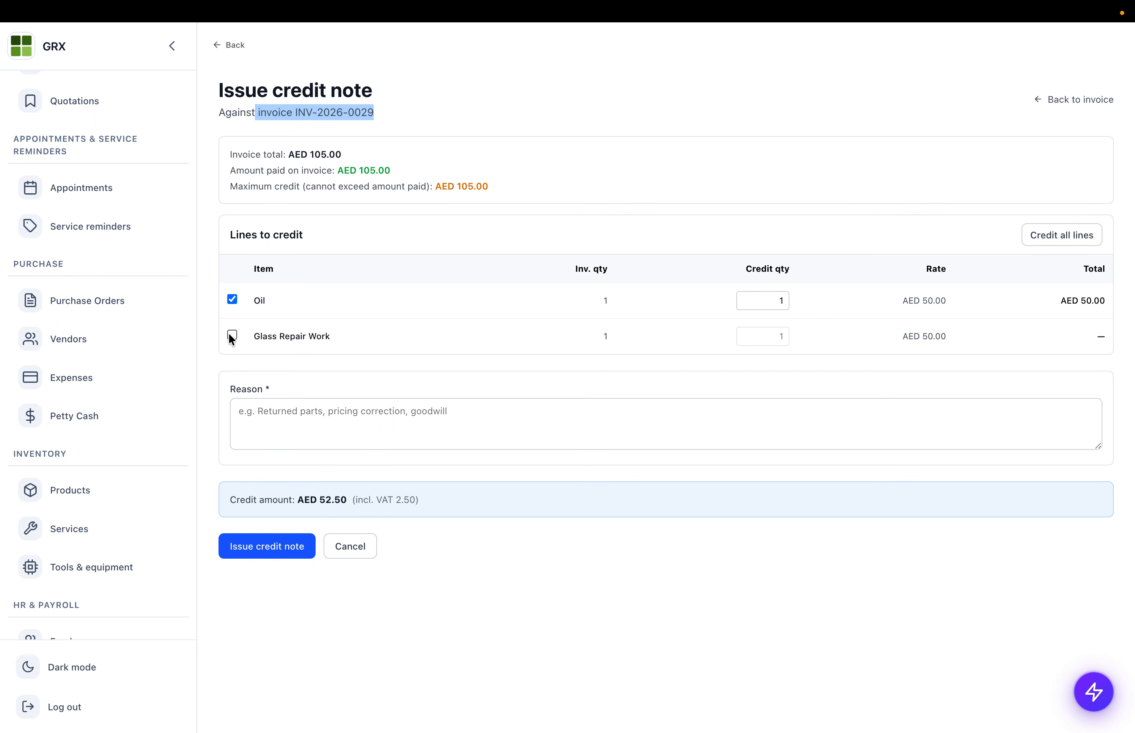
left_click(232, 336)
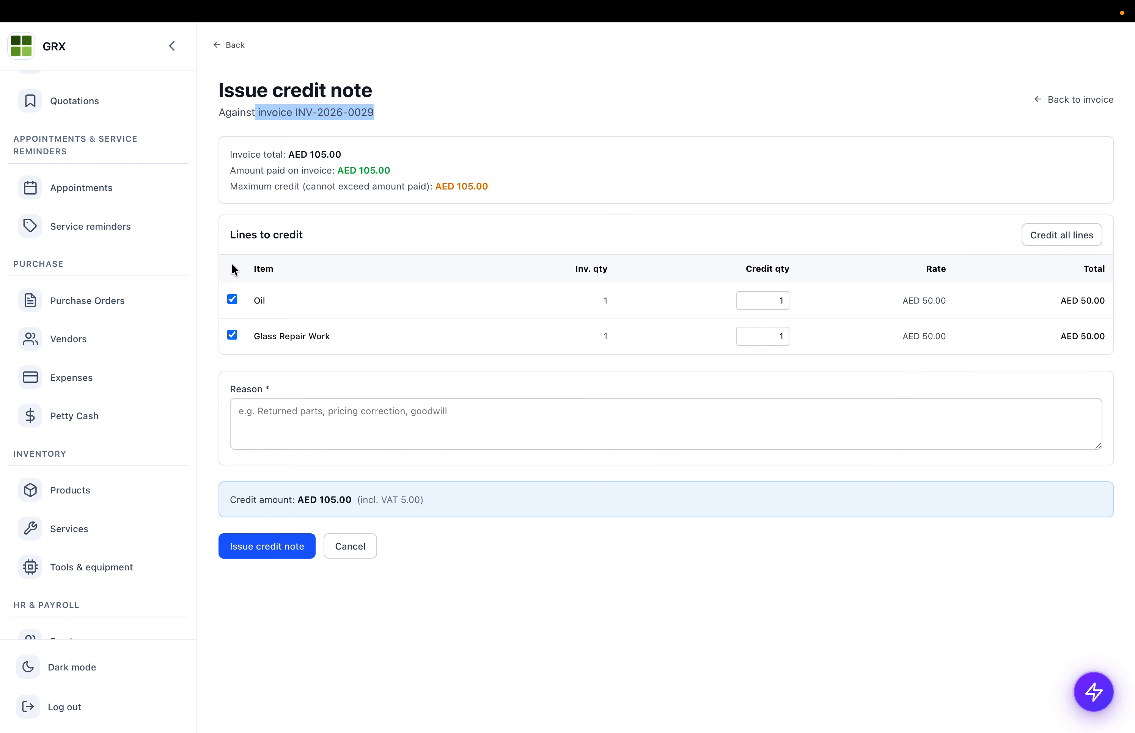
scroll(200, 406, "down", 1)
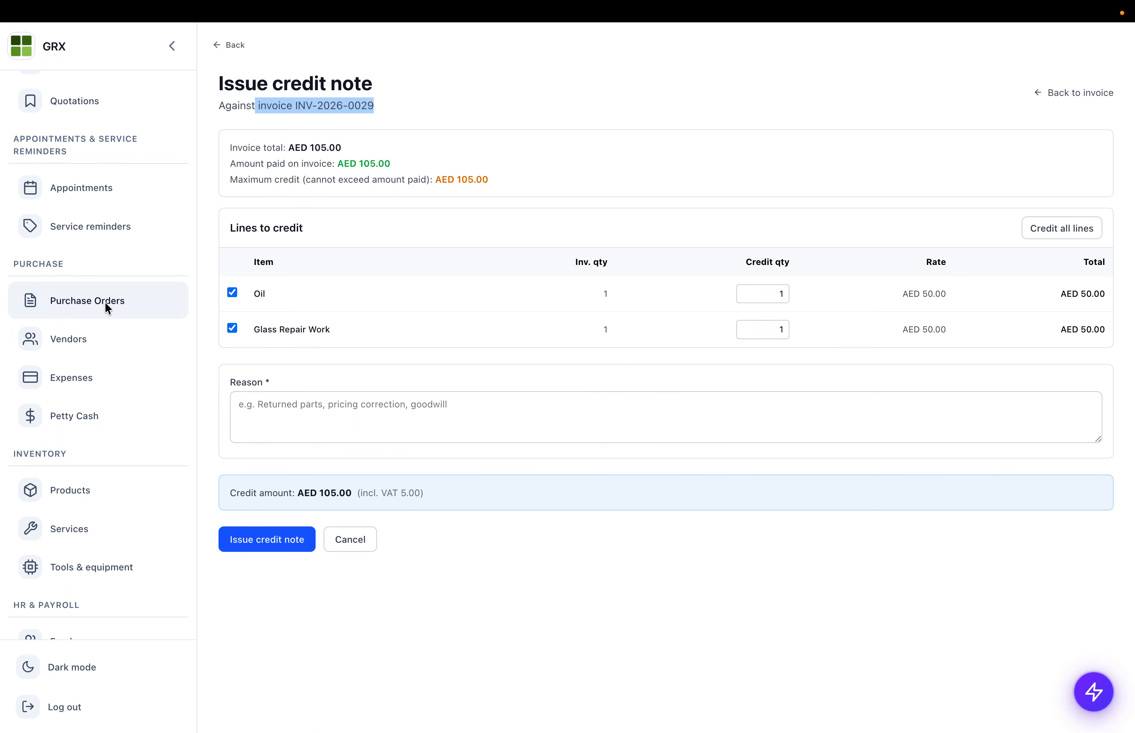
- Inspect the first expense row (PO-2026-0012, AED 150.00), then go to Petty Cash
left_click(82, 394)
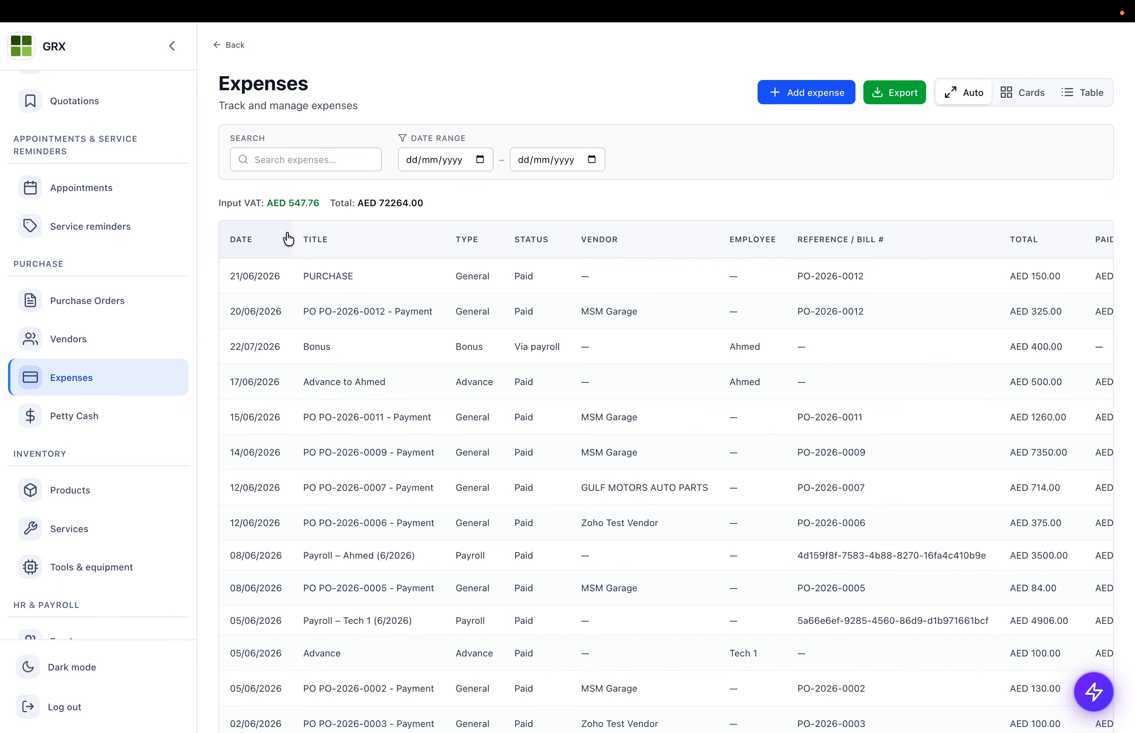
left_click_drag(239, 276, 731, 276)
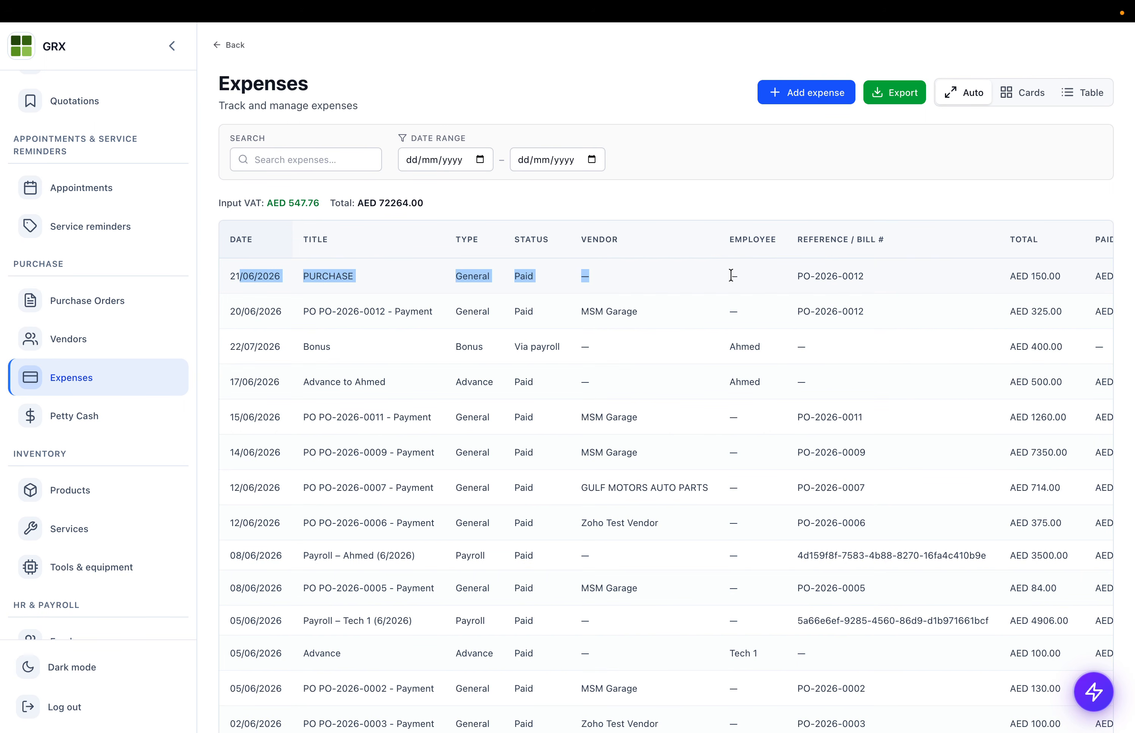
left_click_drag(303, 276, 347, 272)
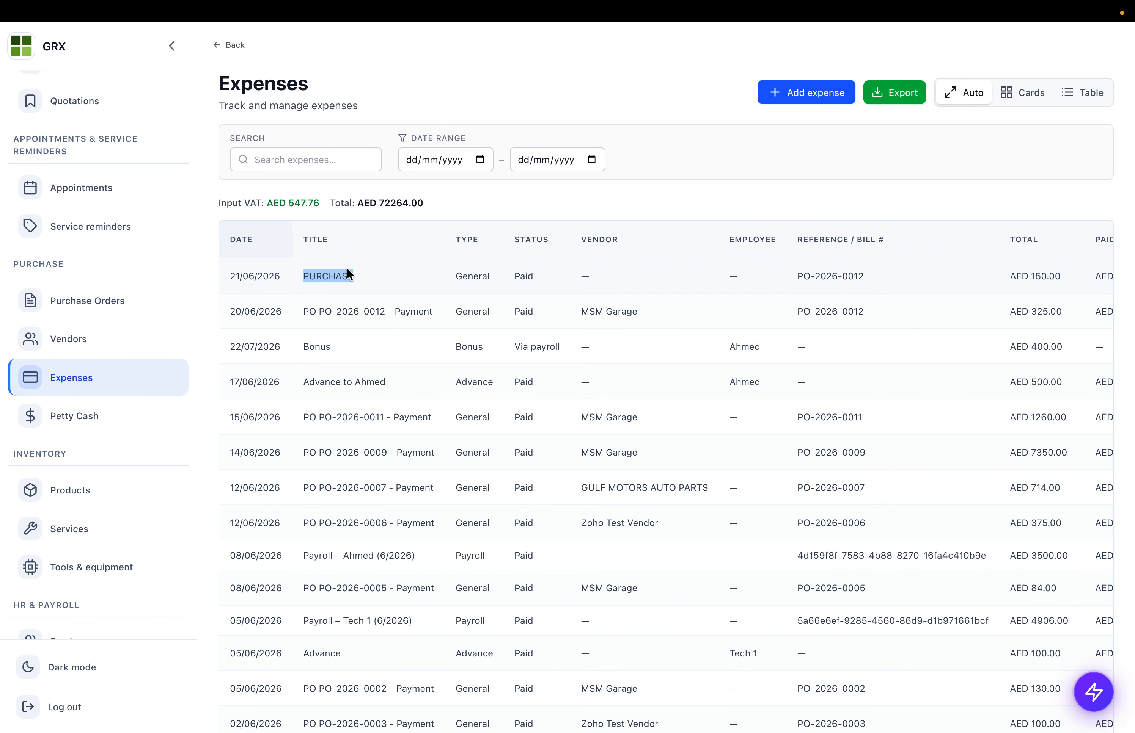
triple_click(839, 278)
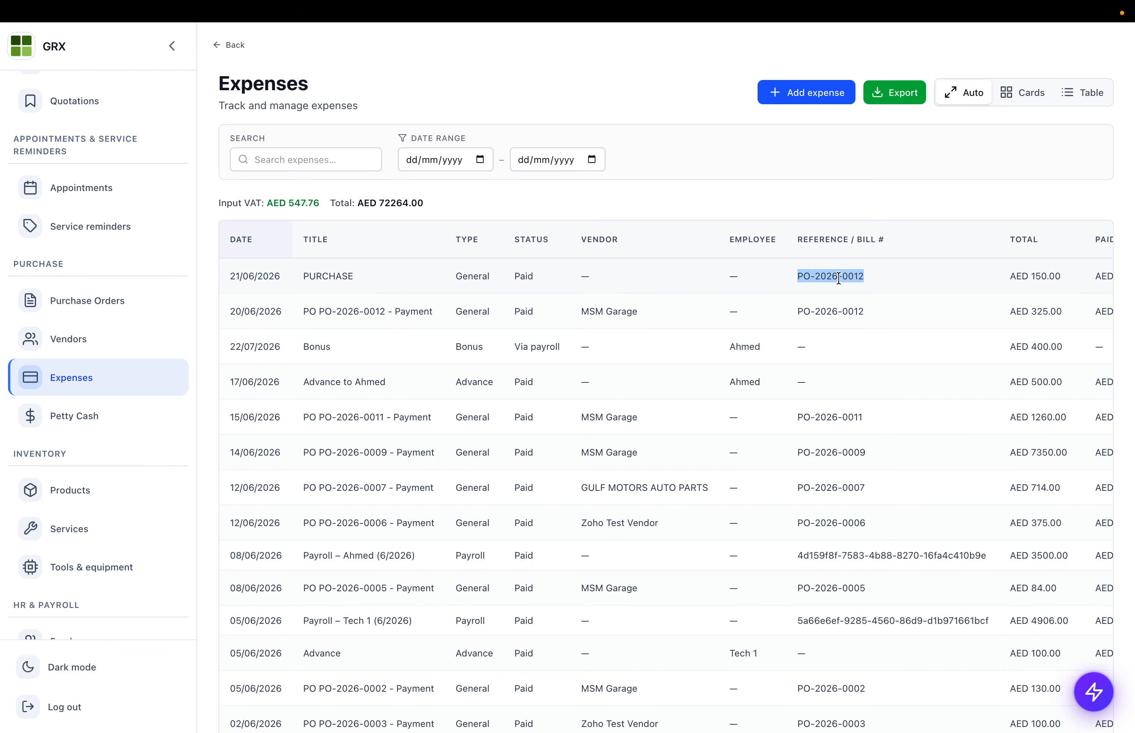
double_click(341, 280)
scroll(858, 271, "right", 5)
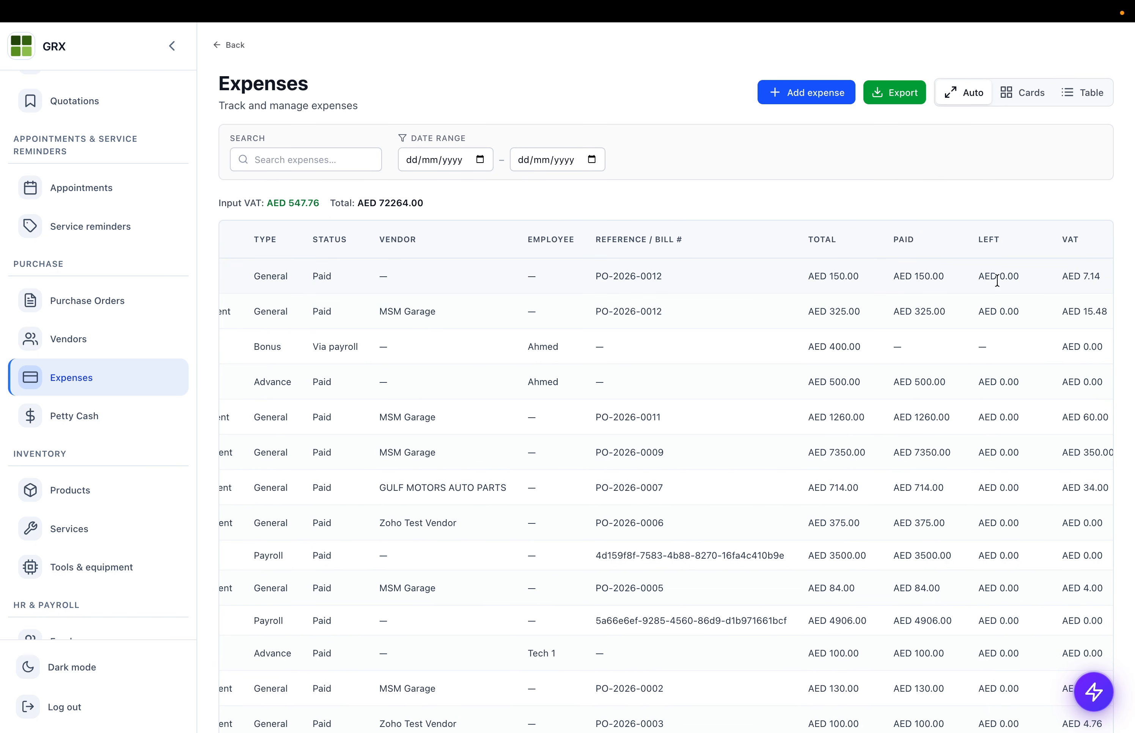
triple_click(837, 276)
scroll(567, 288, "left", 10)
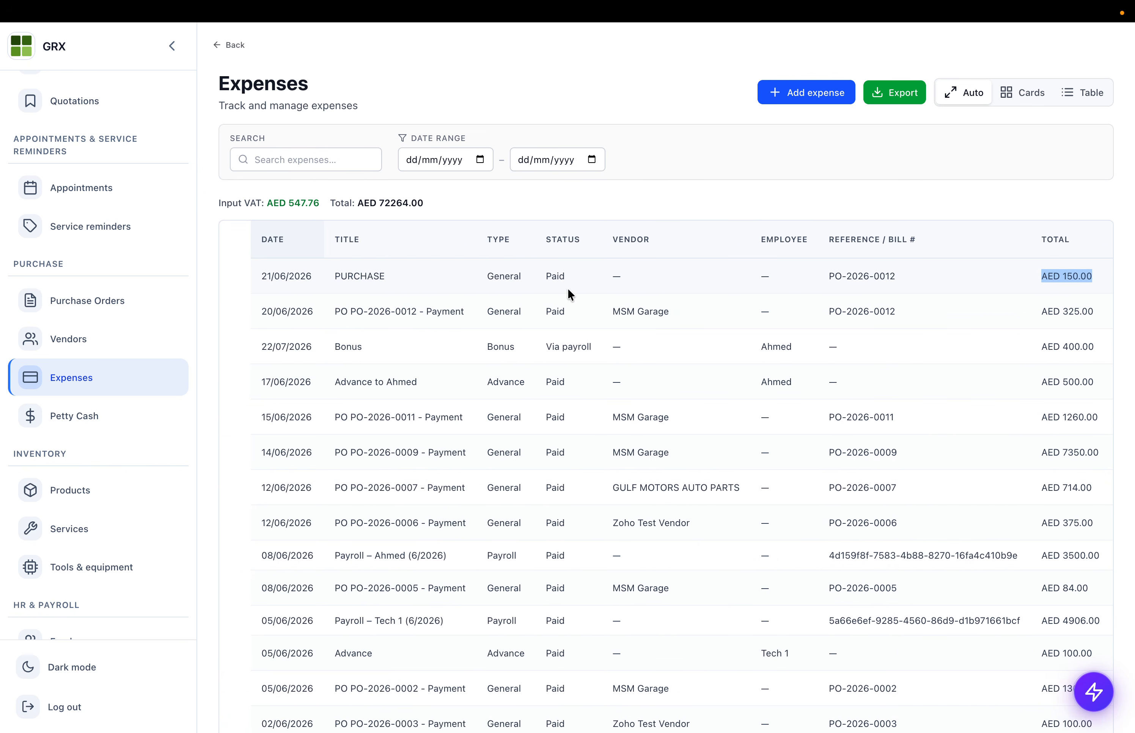
left_click_drag(316, 278, 473, 276)
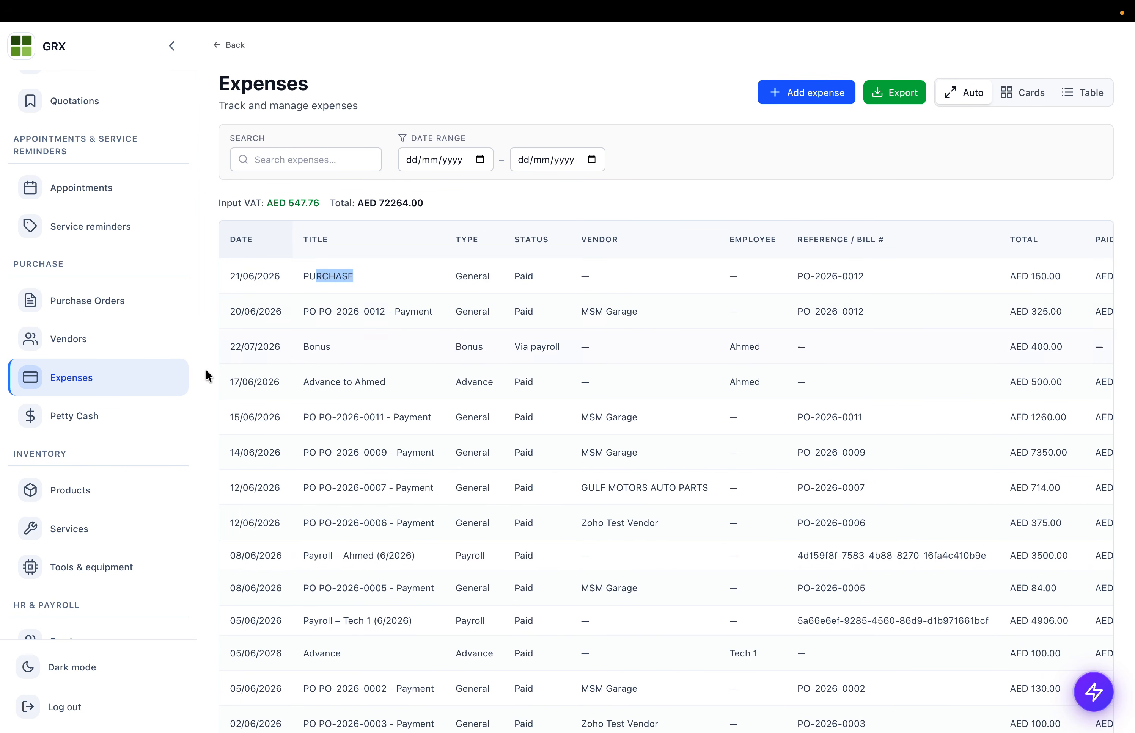
left_click(124, 413)
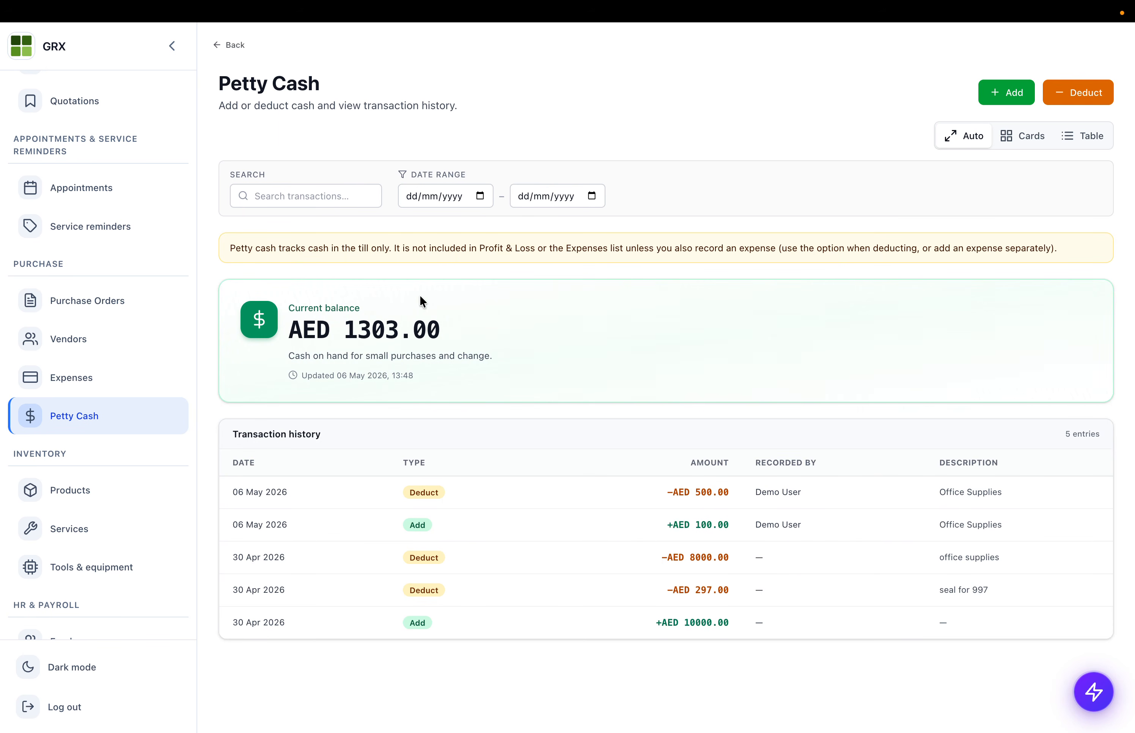
- Dismiss the Add cash form, open Deduct with 'Also create an expense' ticked, then cancel
left_click_drag(317, 334, 573, 338)
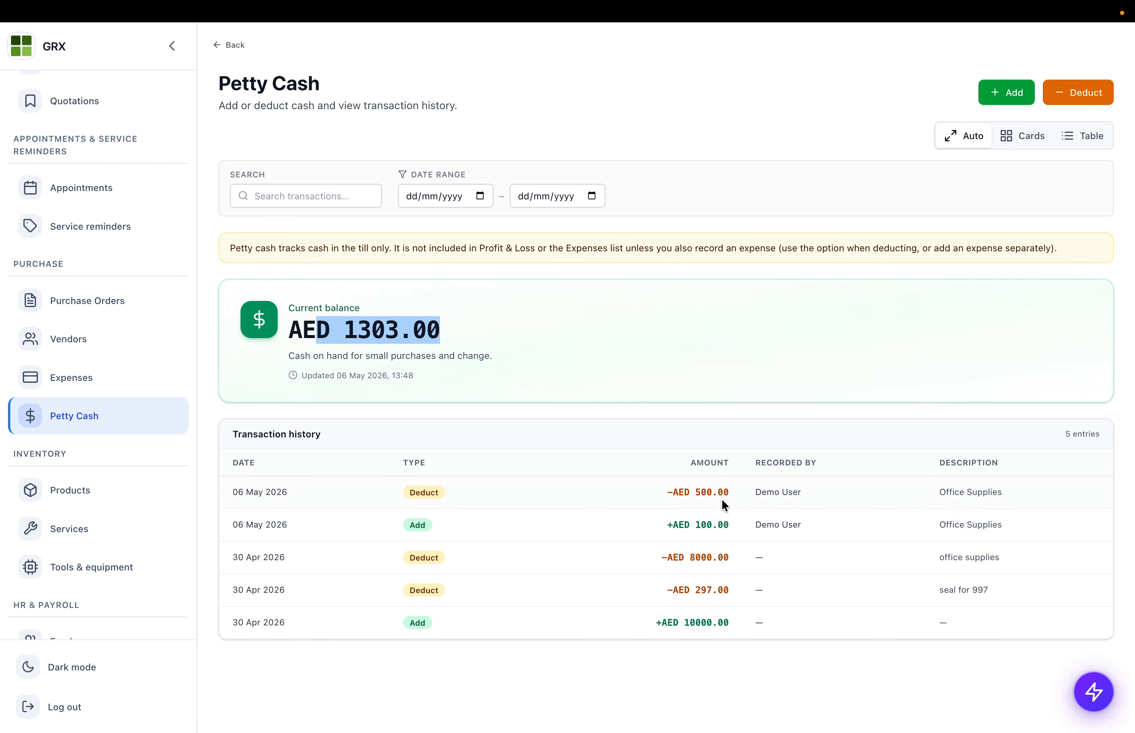
left_click(993, 100)
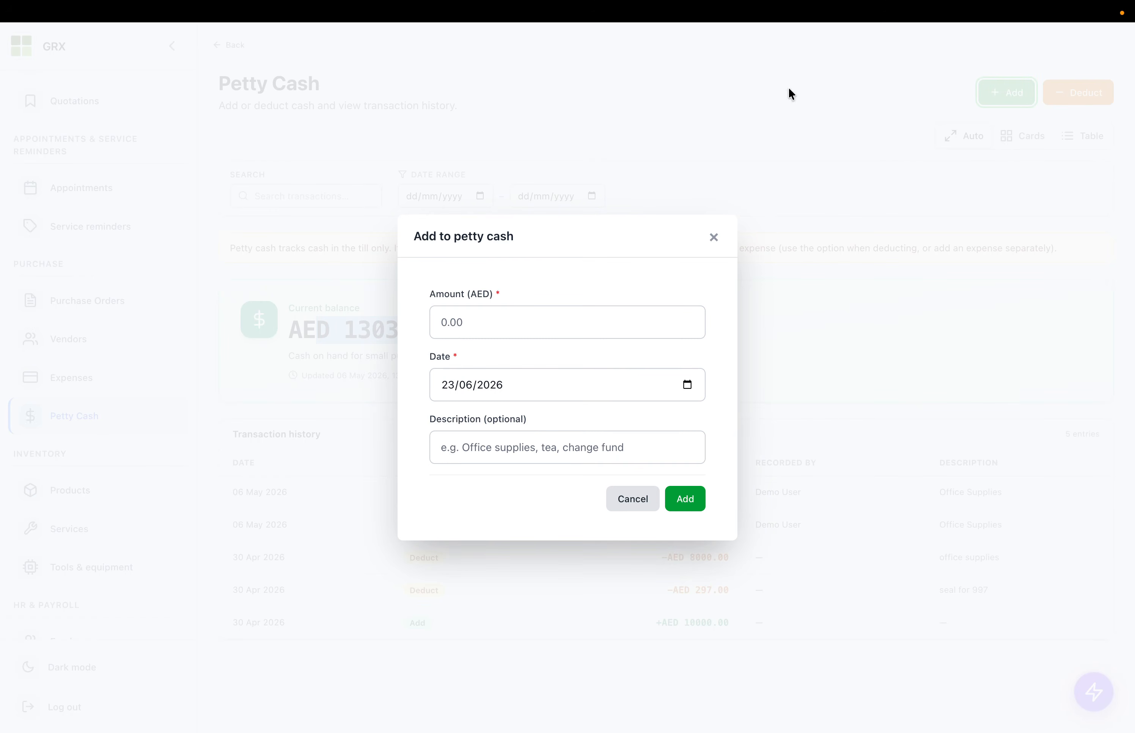
left_click(650, 496)
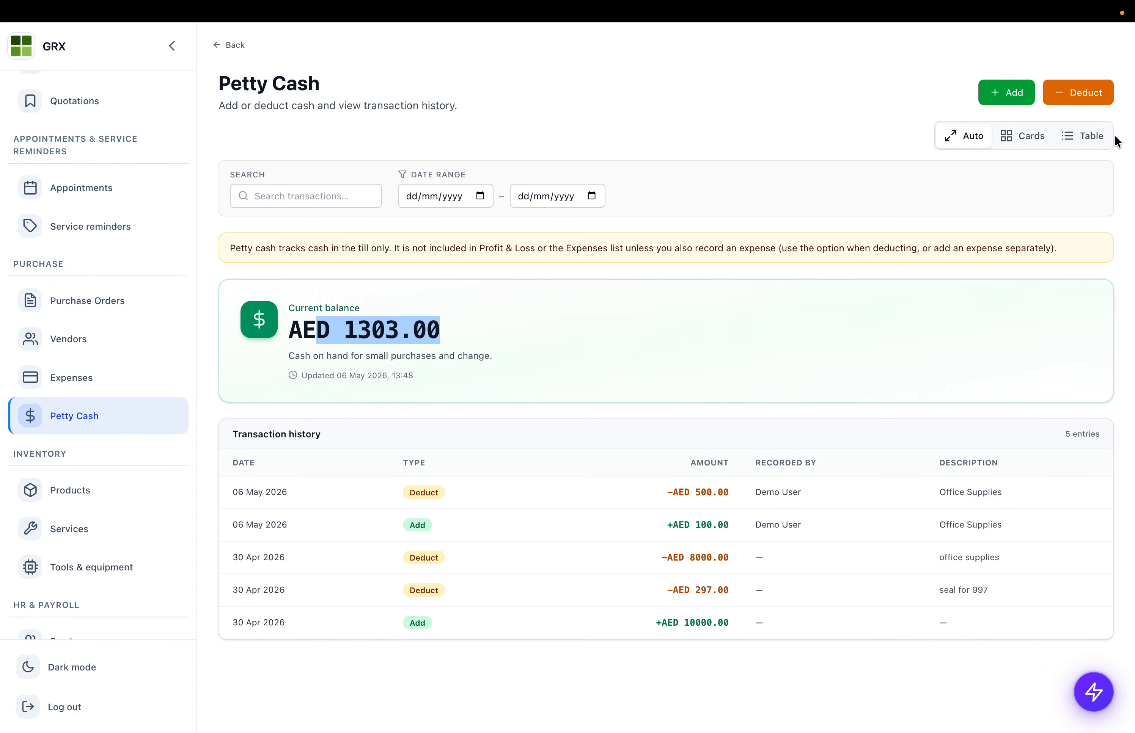
left_click(1080, 92)
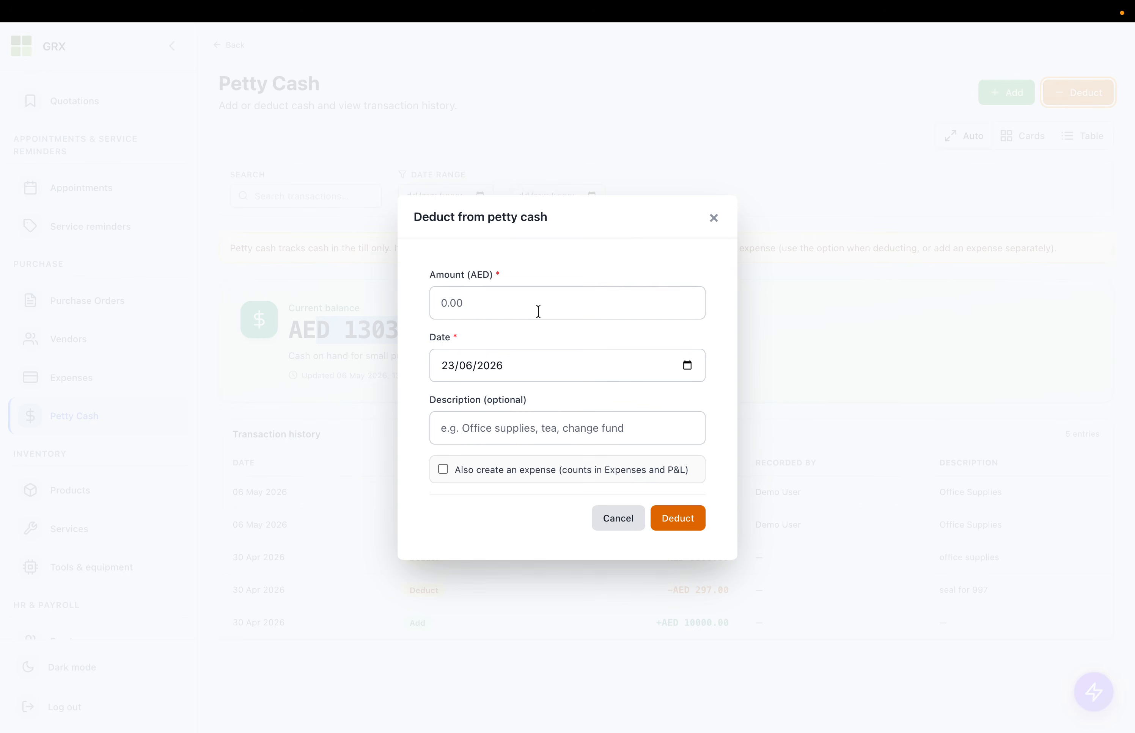
left_click(443, 470)
left_click(477, 304)
left_click(640, 525)
- Pass through Expenses and open the Products list showing REAR BRAKE PAD, Oil and others
left_click(97, 376)
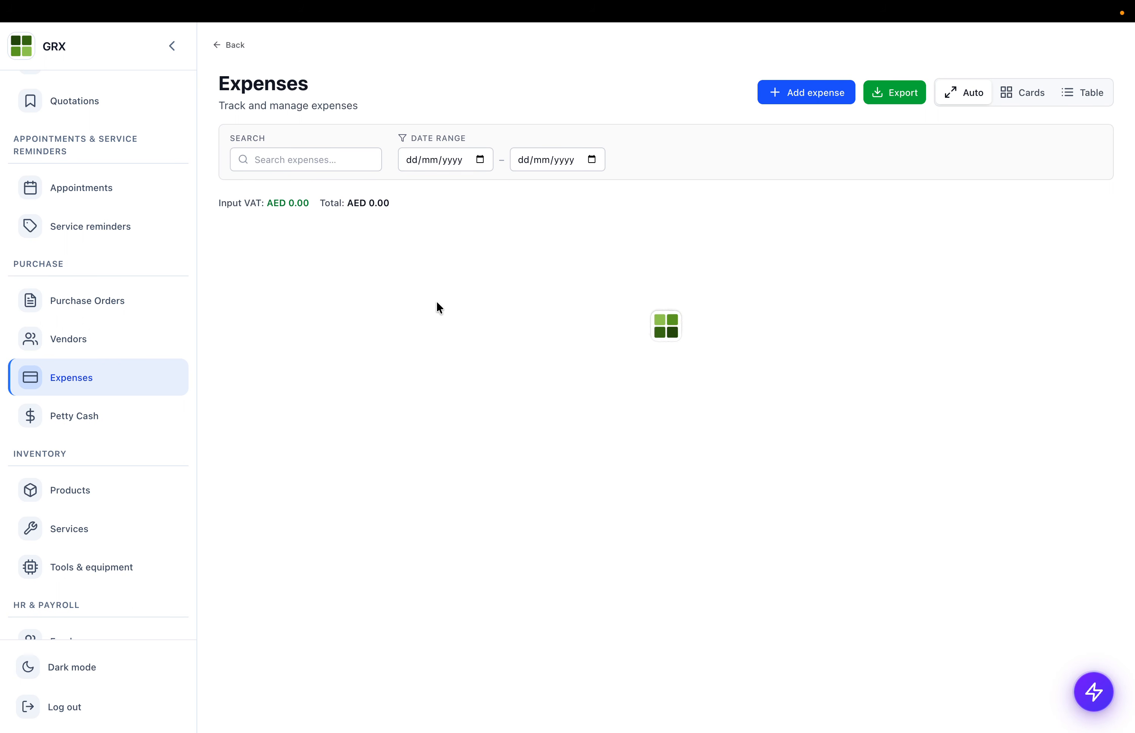
scroll(79, 486, "down", 3)
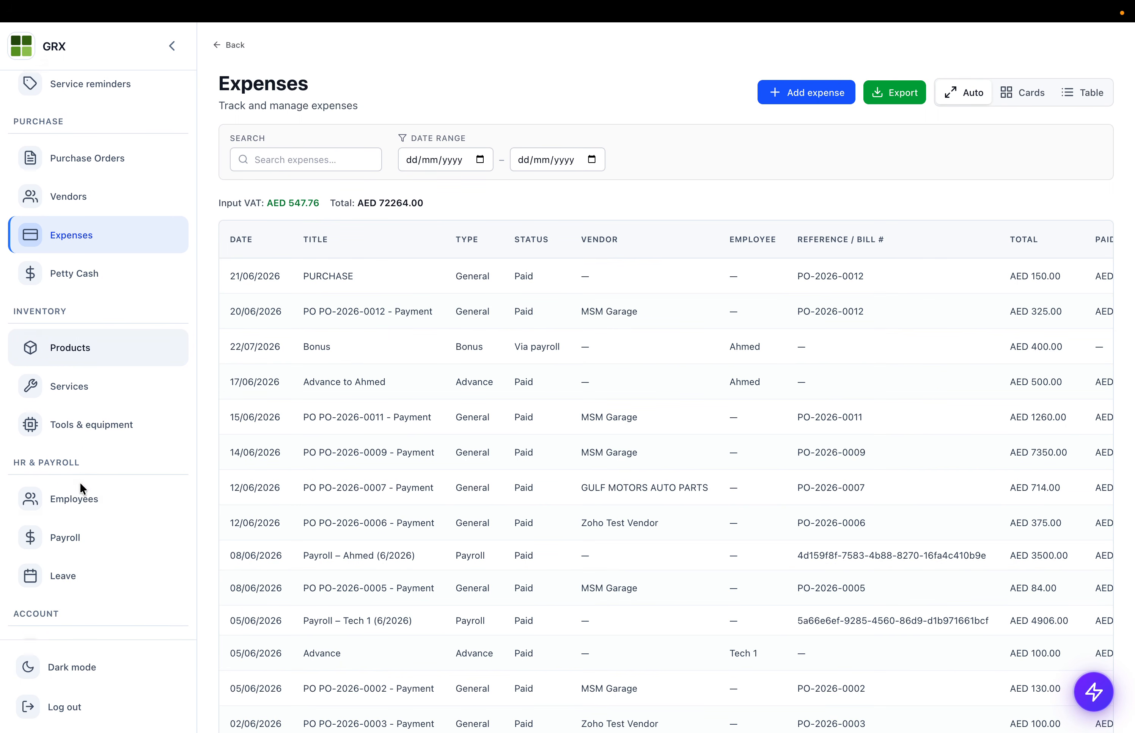
left_click(69, 352)
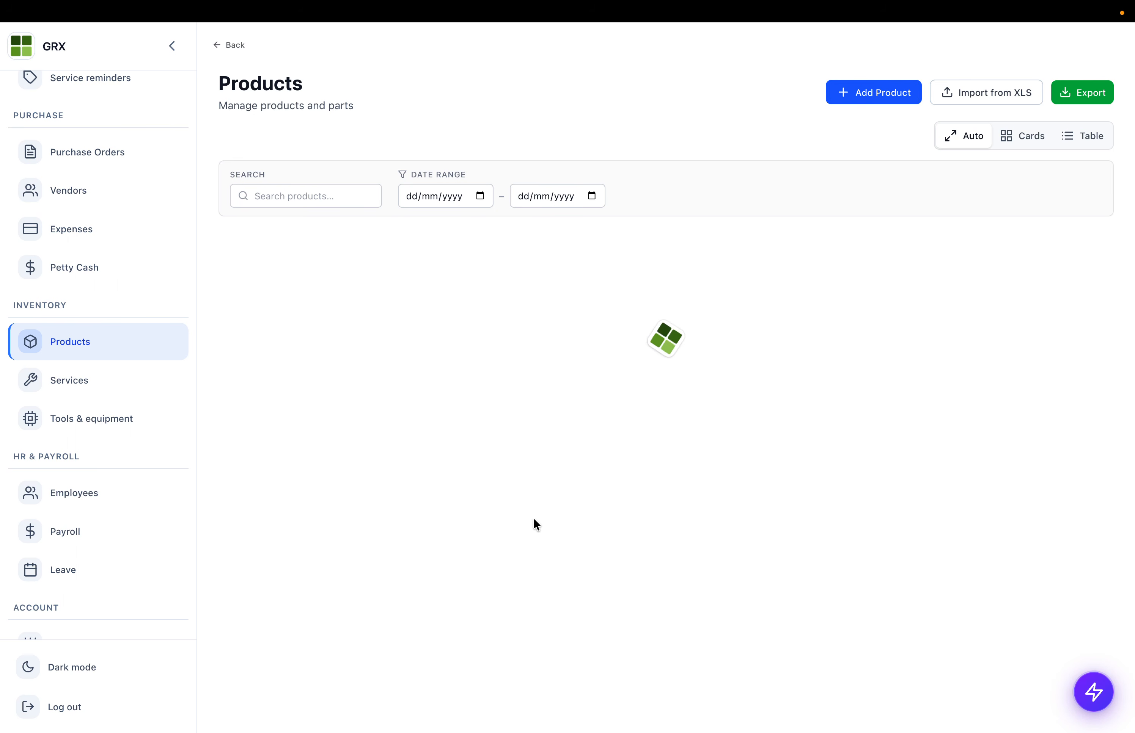
scroll(499, 436, "down", 6)
- Browse the Services and Employees lists, opening the Add Employee form and going back
scroll(499, 436, "up", 6)
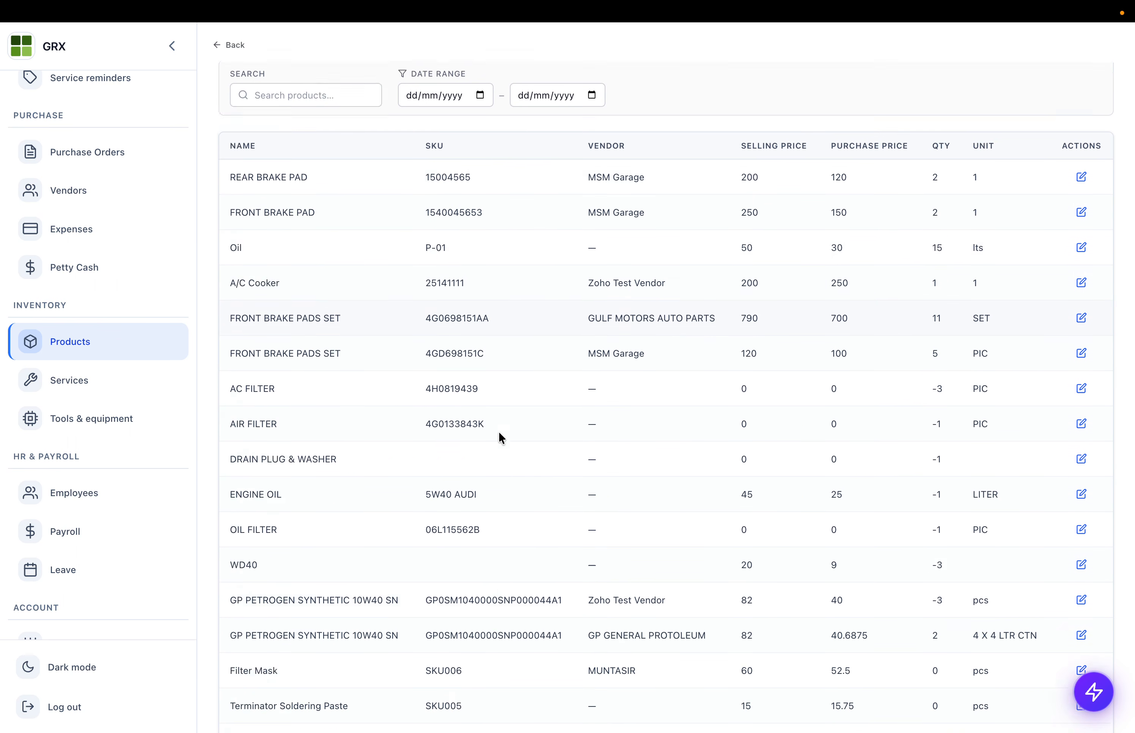
left_click(105, 383)
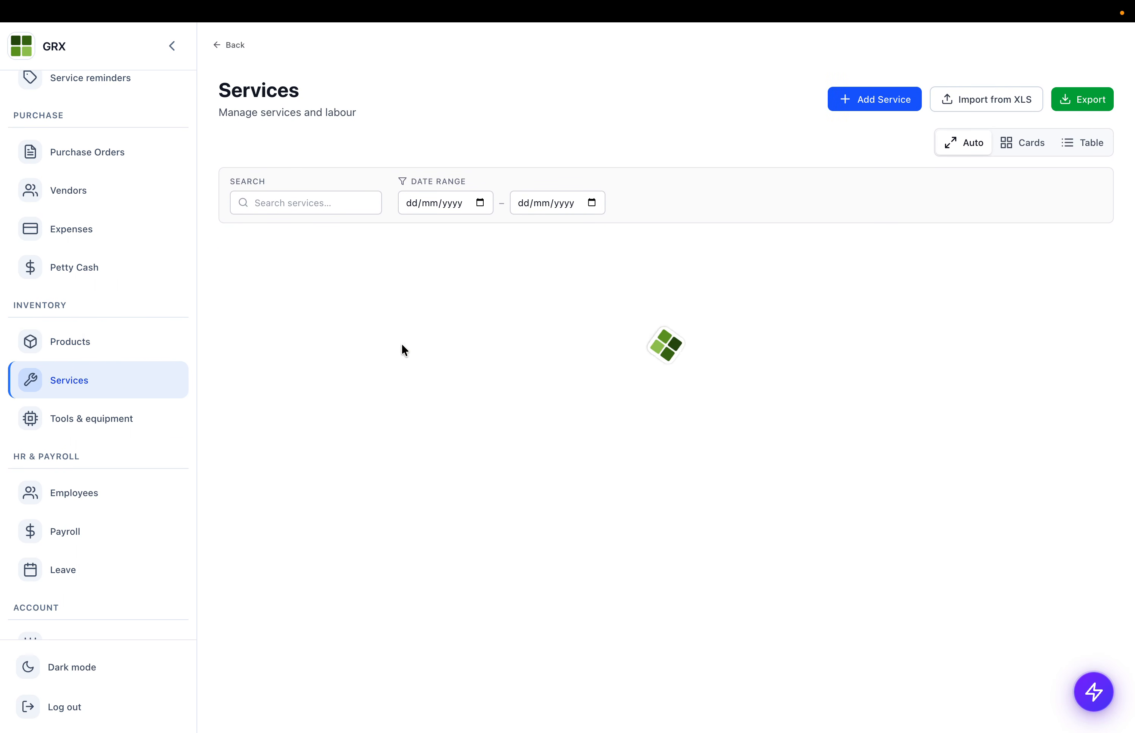
scroll(66, 388, "down", 2)
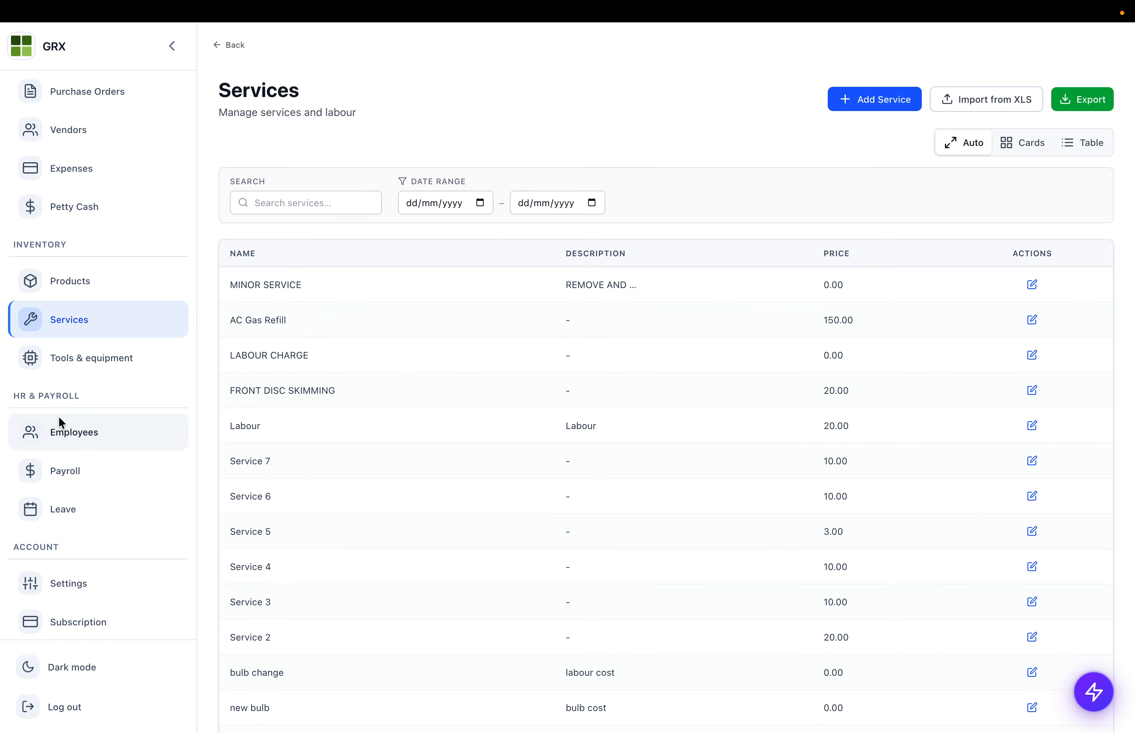
left_click(60, 423)
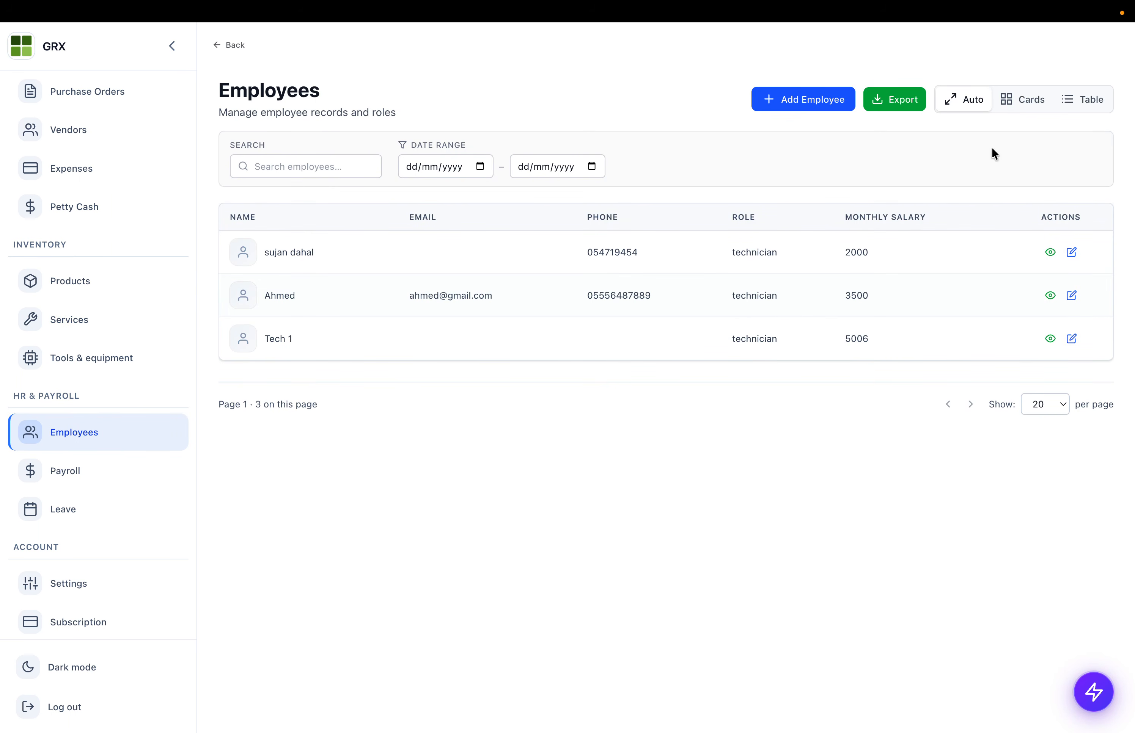
left_click(810, 101)
scroll(302, 344, "down", 3)
scroll(419, 375, "up", 4)
left_click(234, 48)
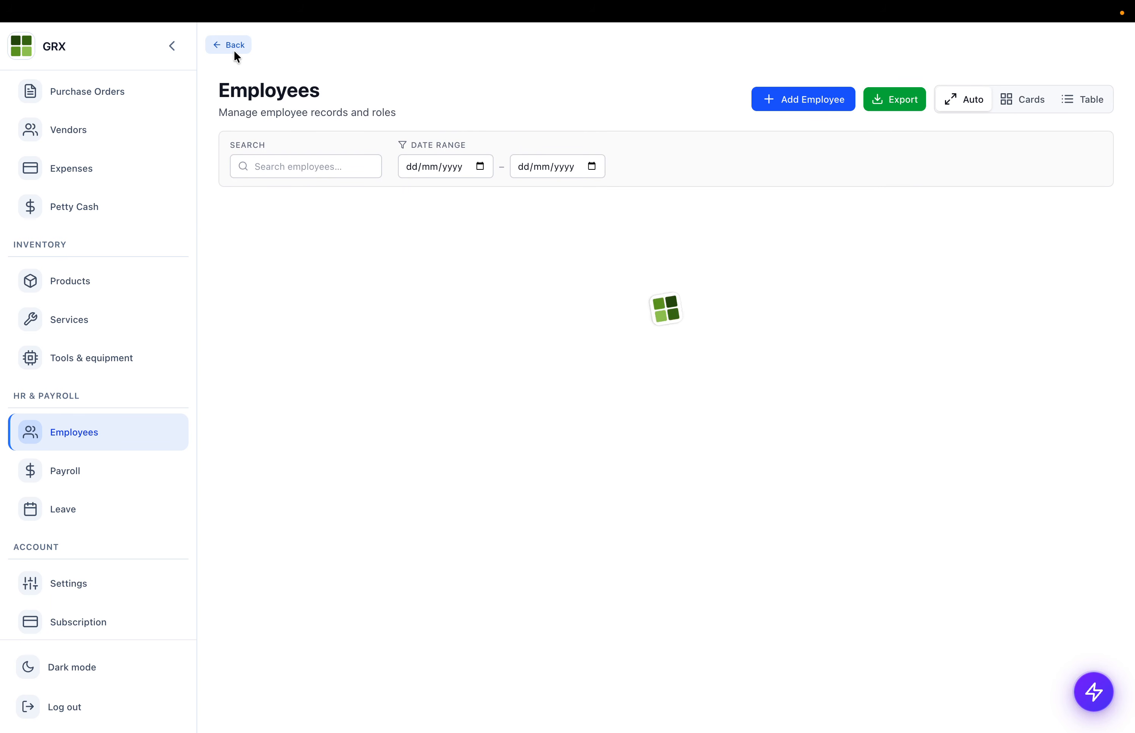
- Review the first employee's June 2026 salary slip (AED 3500 basic), then go to Expenses
left_click(78, 465)
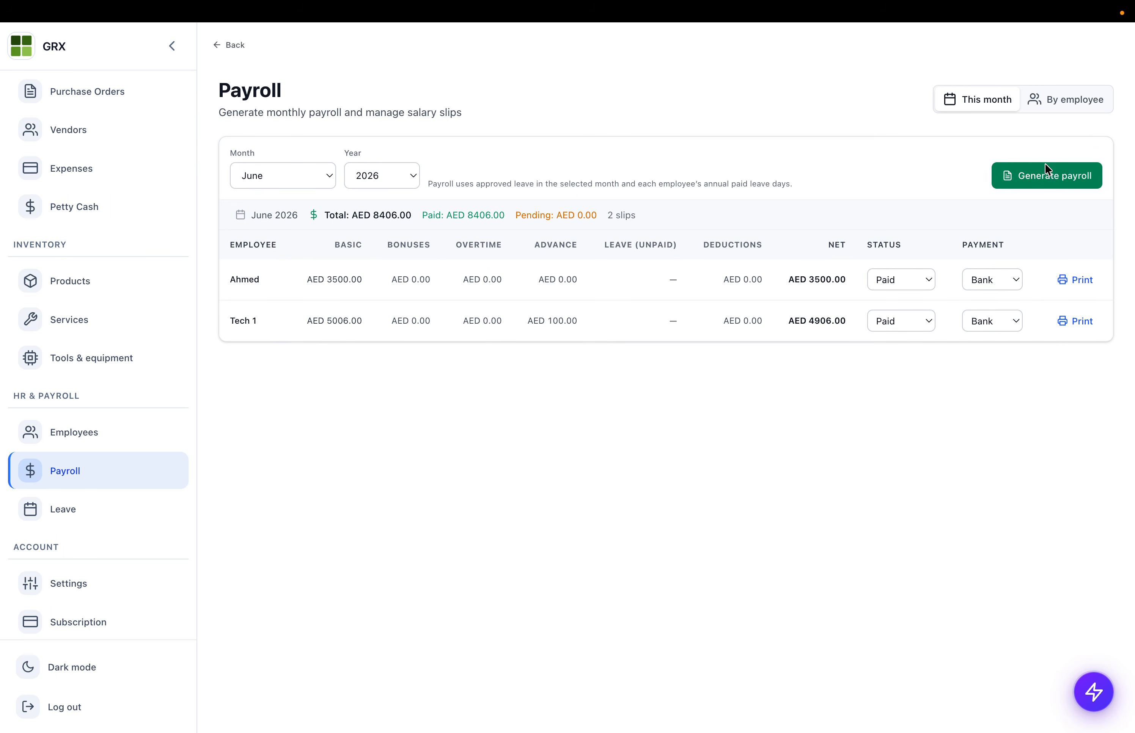
left_click(1077, 280)
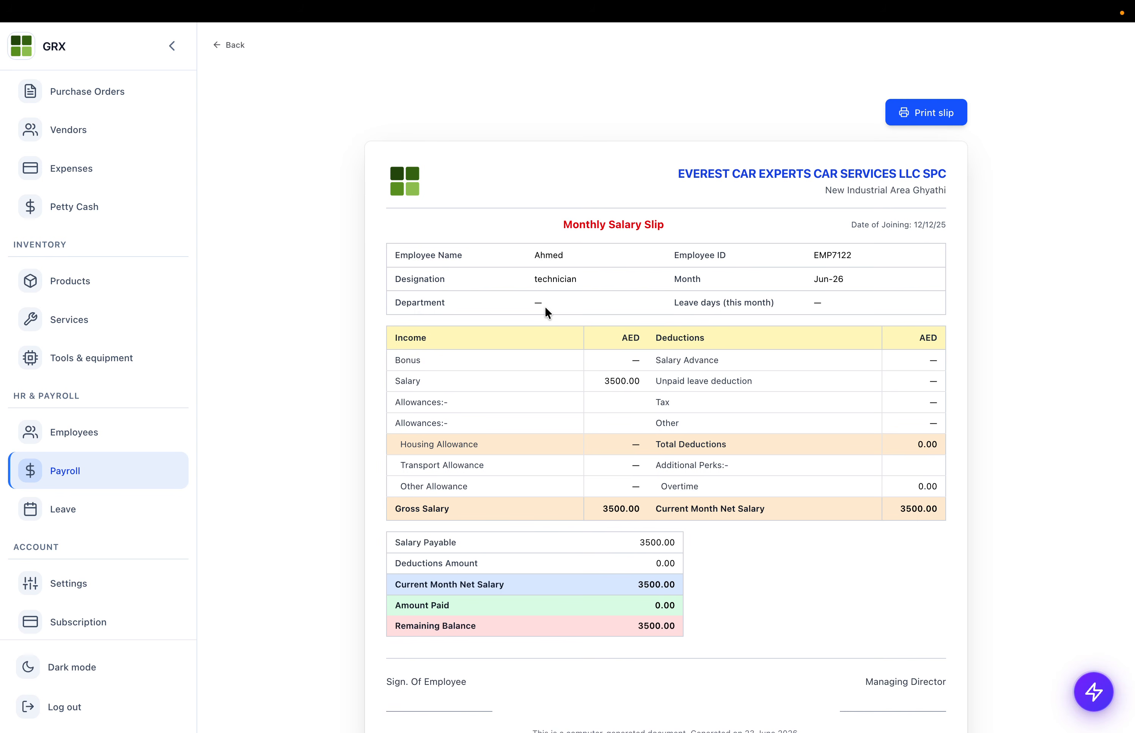
scroll(662, 319, "down", 3)
left_click_drag(612, 200, 728, 278)
left_click(634, 204)
scroll(93, 391, "up", 2)
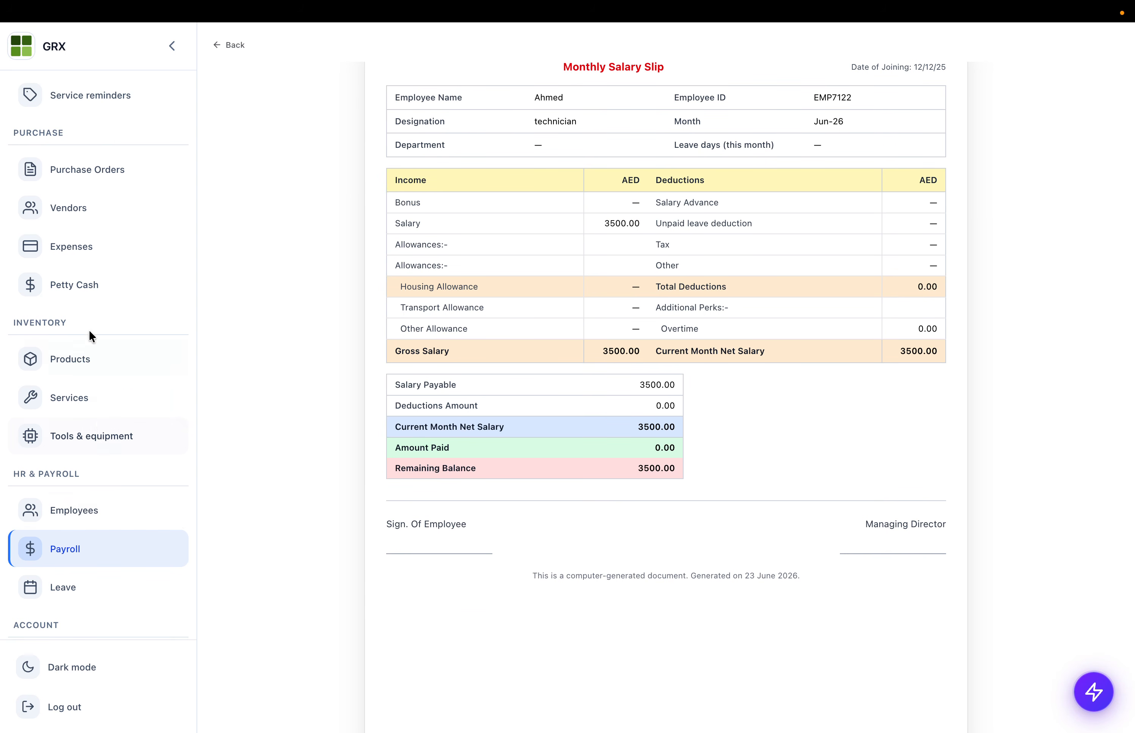
left_click(61, 245)
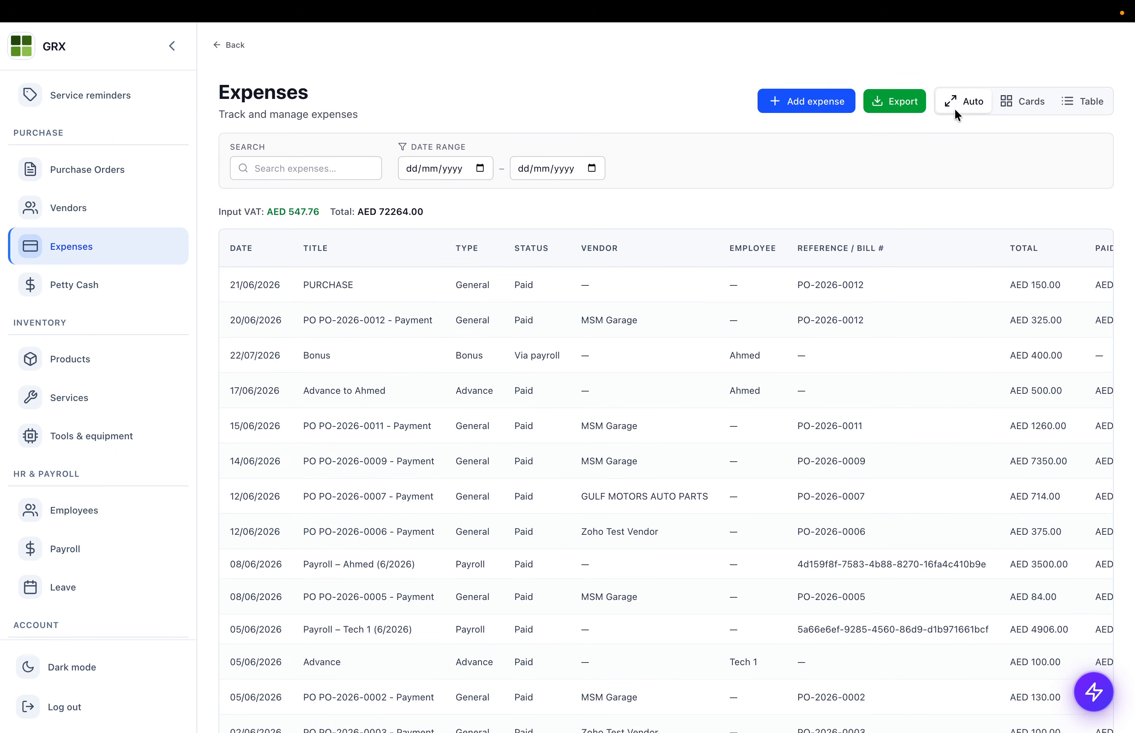
- Draft a Bonus (employee) expense for the third listed employee, then leave it unsaved for Payroll
left_click(816, 98)
left_click(312, 252)
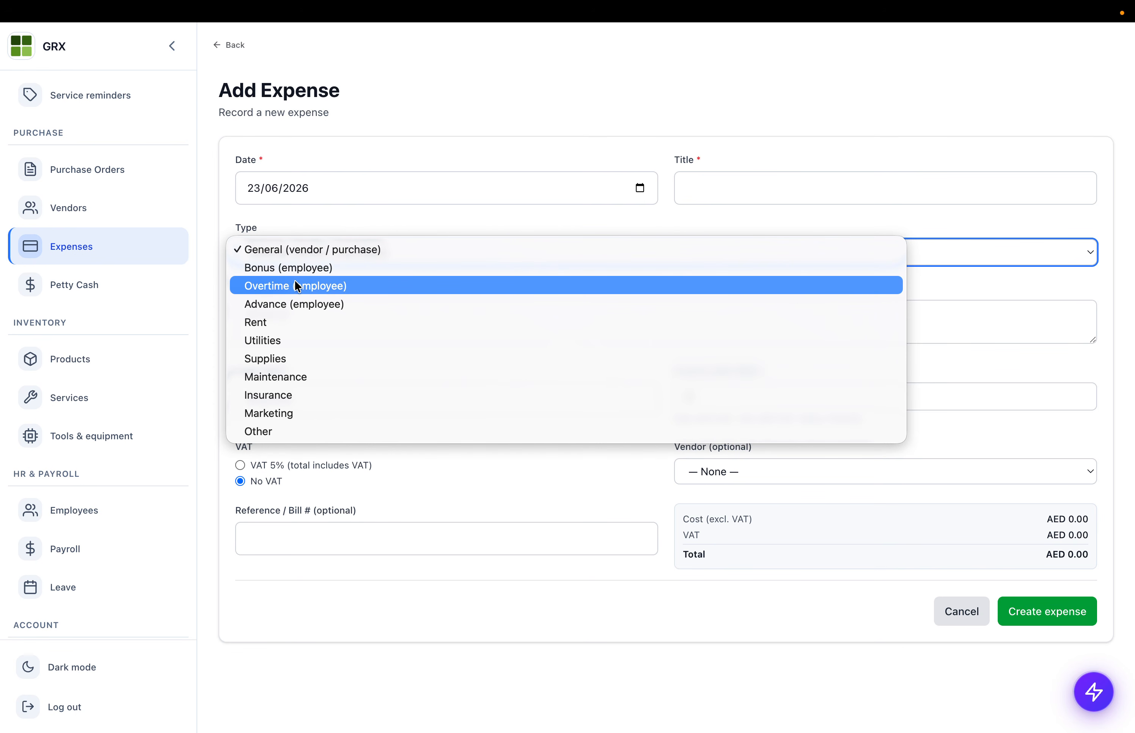
left_click(290, 268)
left_click(303, 317)
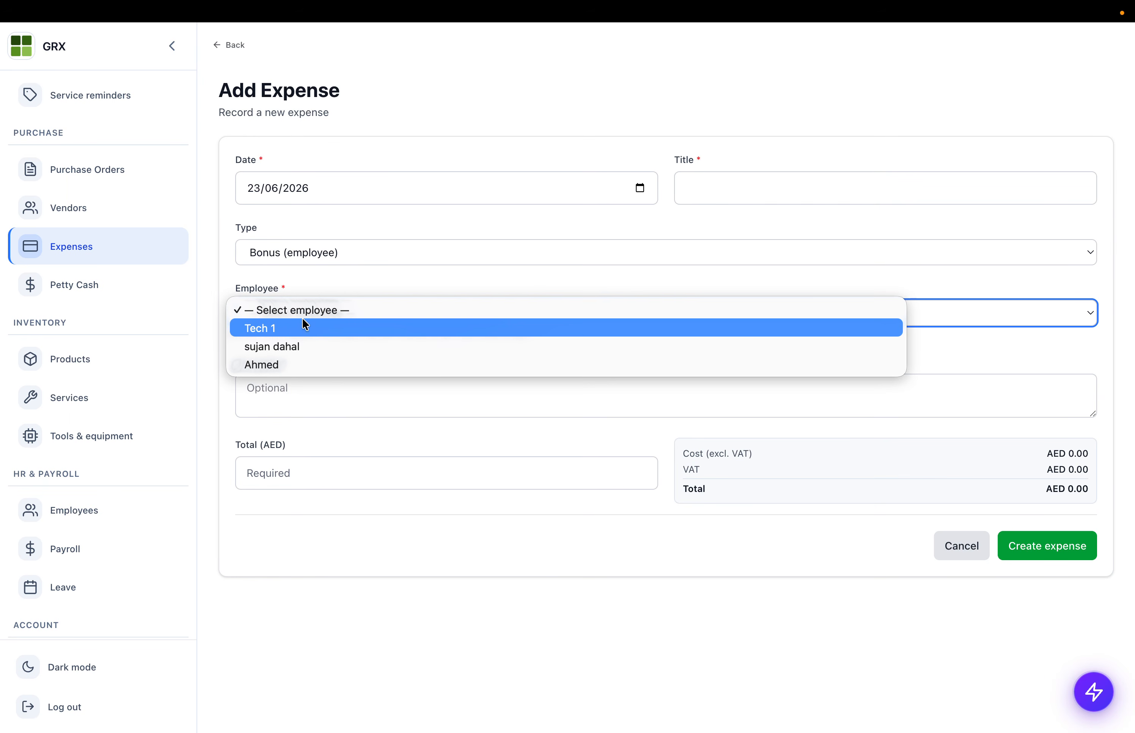
left_click(276, 365)
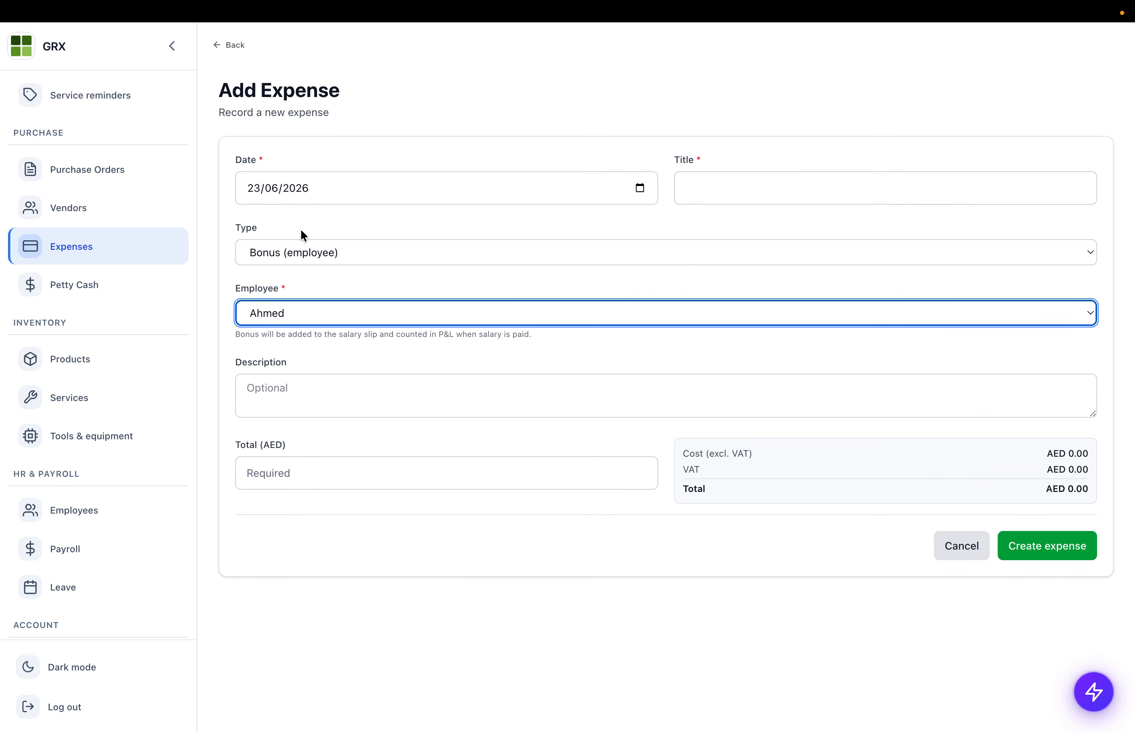
left_click(67, 535)
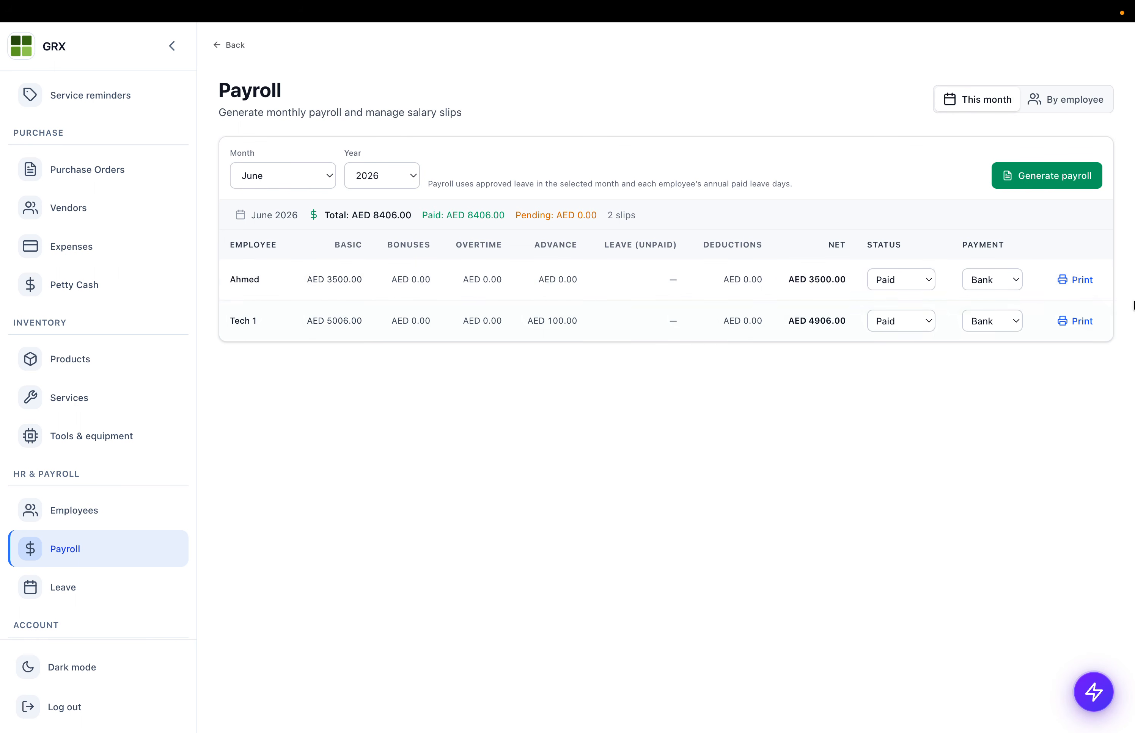
- Check the 3500.00 salary on the first employee's June slip, then return to Payroll
left_click(1061, 282)
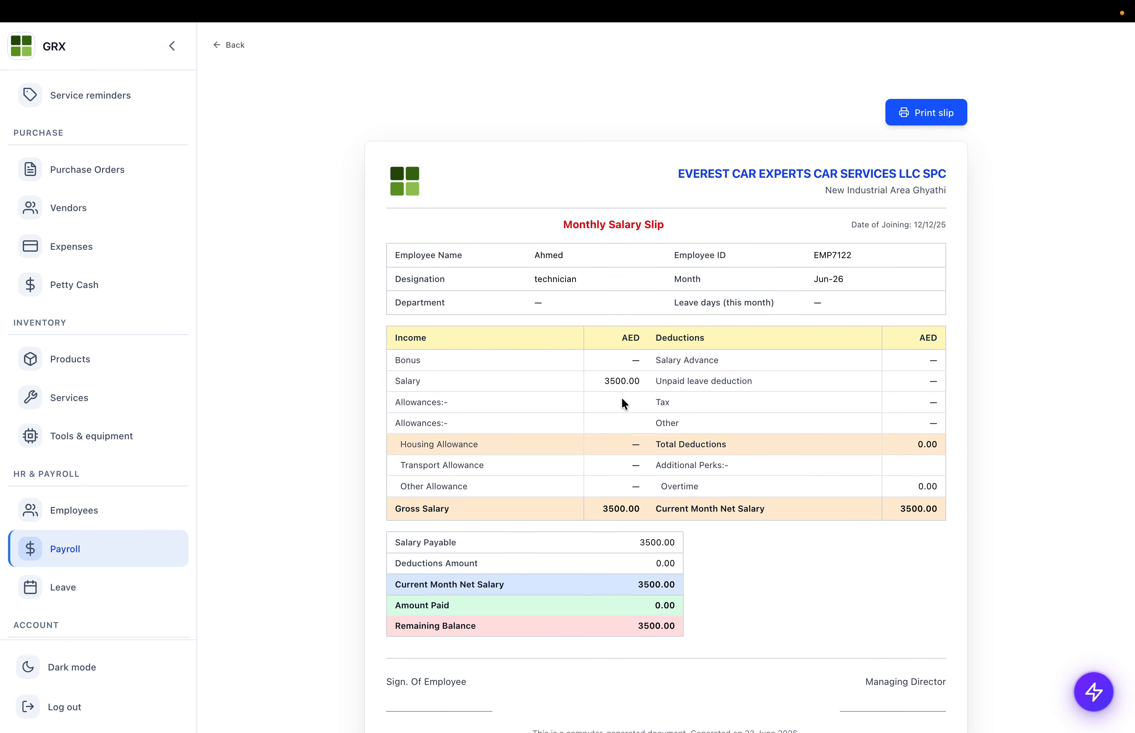
left_click_drag(509, 347, 731, 426)
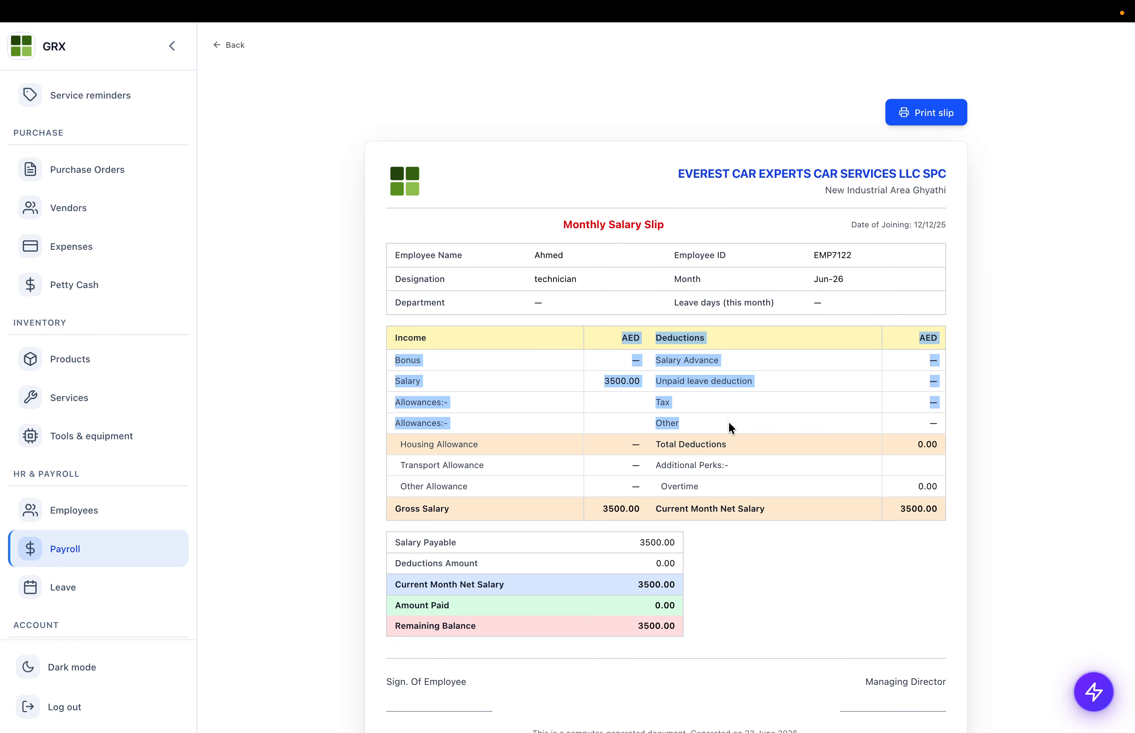
double_click(588, 380)
left_click(232, 46)
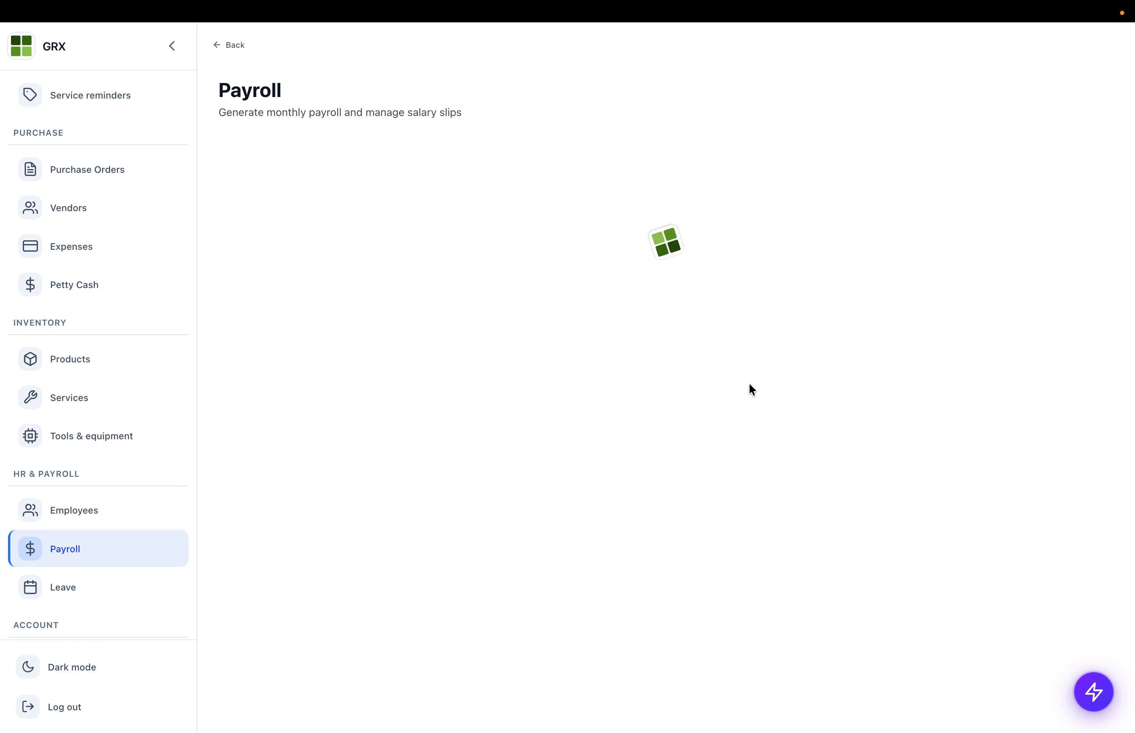
- Switch the payroll to July 2026 and check the first employee's AED 400.00 bonus
left_click(380, 182)
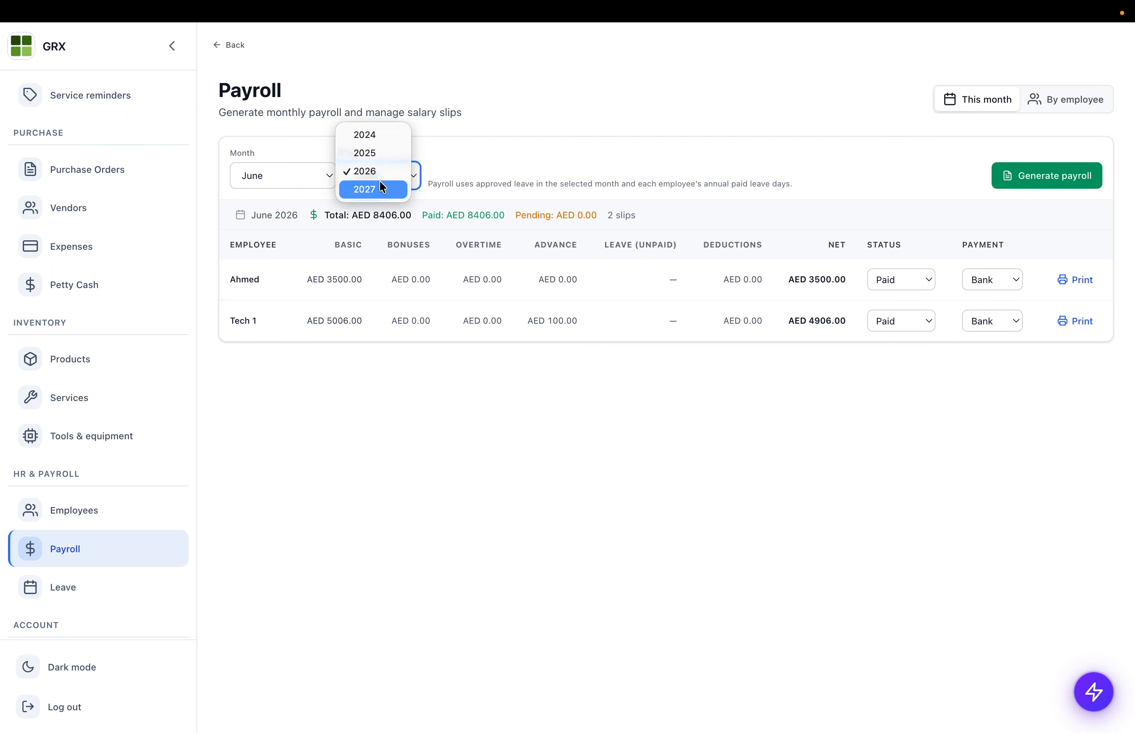
left_click(298, 180)
left_click(298, 180)
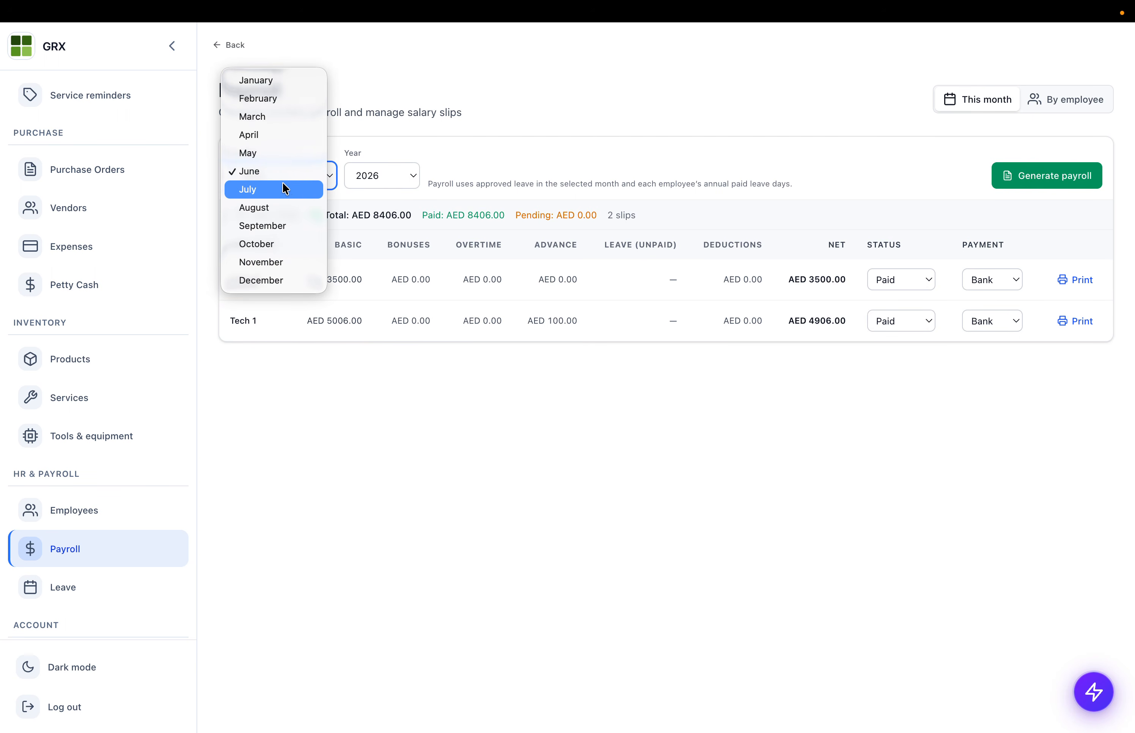
left_click(283, 189)
left_click_drag(328, 276, 545, 280)
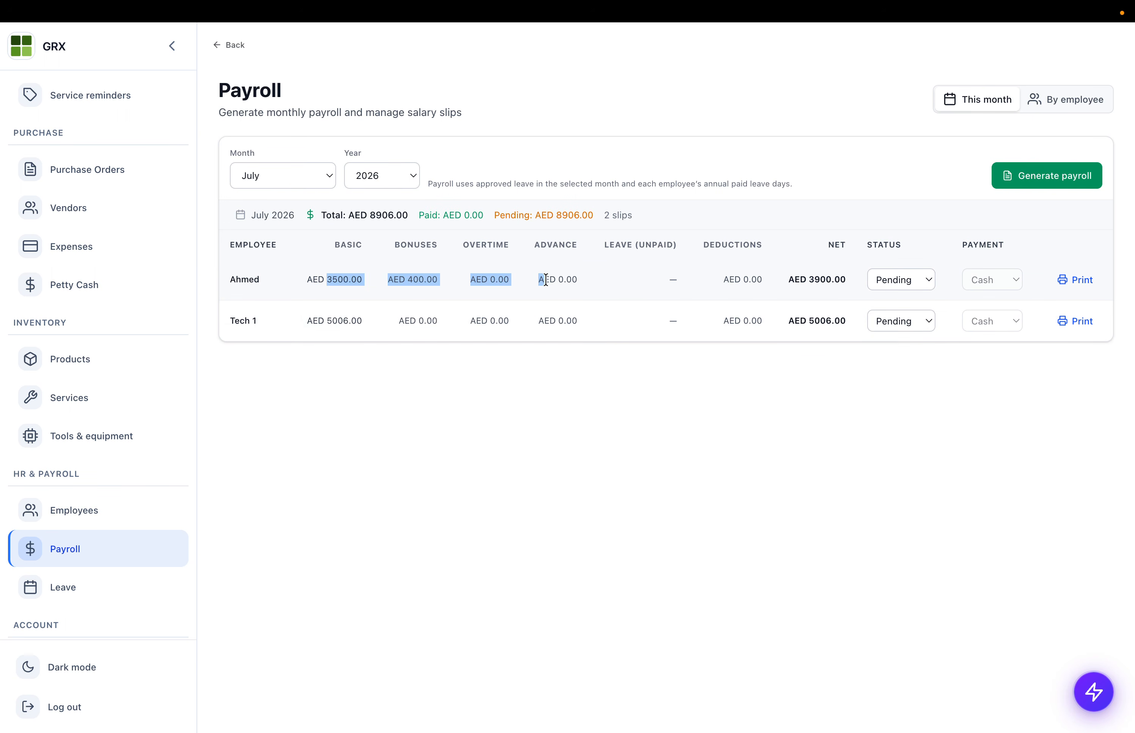
triple_click(419, 279)
- Open the first employee's July 2026 salary slip showing AED 3900.00 net
left_click(1068, 276)
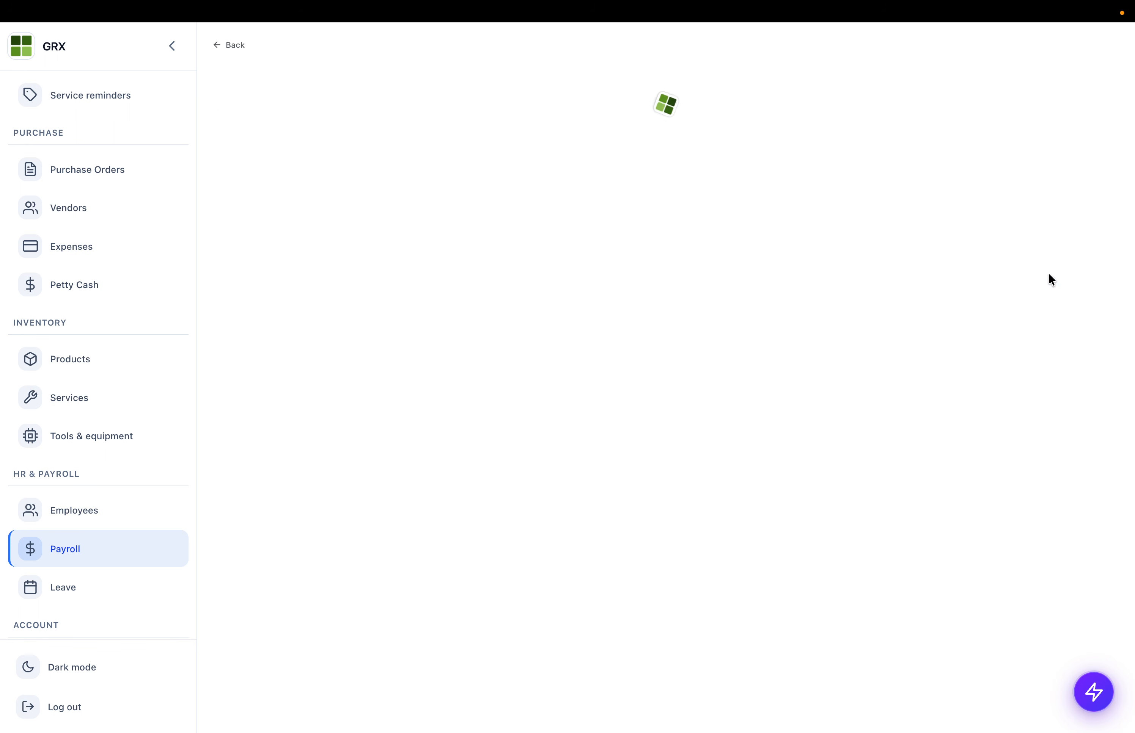
scroll(625, 365, "down", 2)
left_click_drag(599, 271, 911, 493)
left_click(910, 494)
scroll(85, 507, "down", 1)
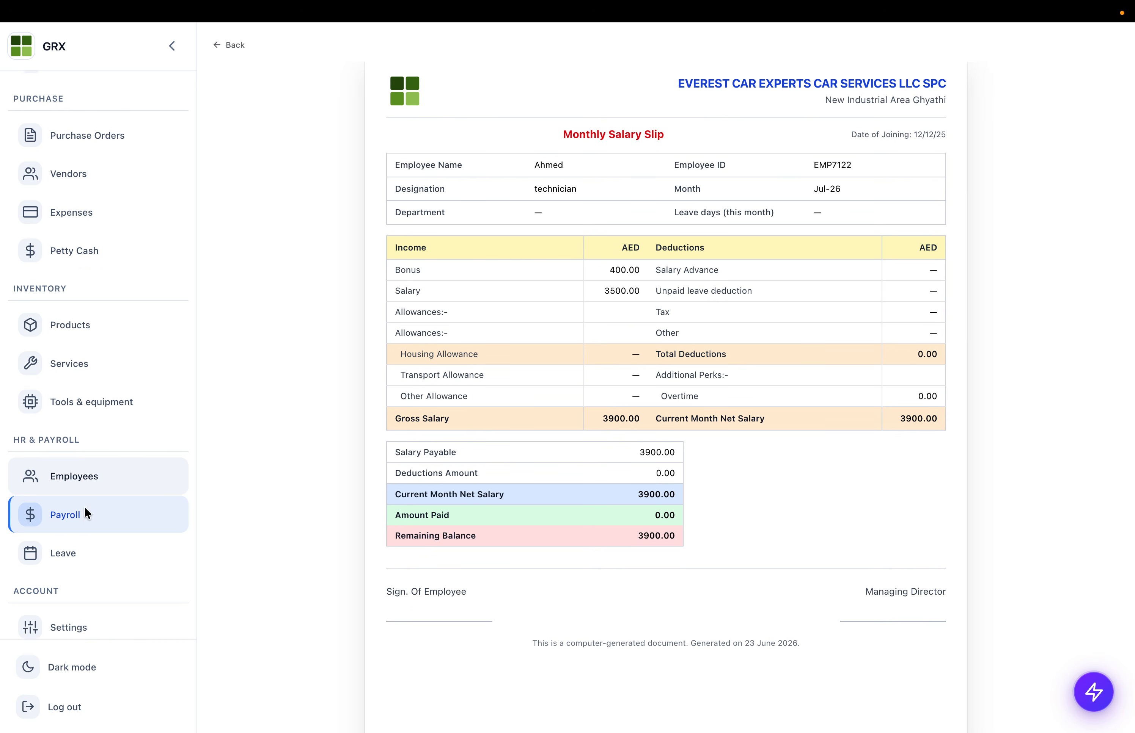
scroll(84, 512, "down", 2)
- Check the leave requests, June 2026 team calendar and pending approvals, then open Roles
left_click(85, 511)
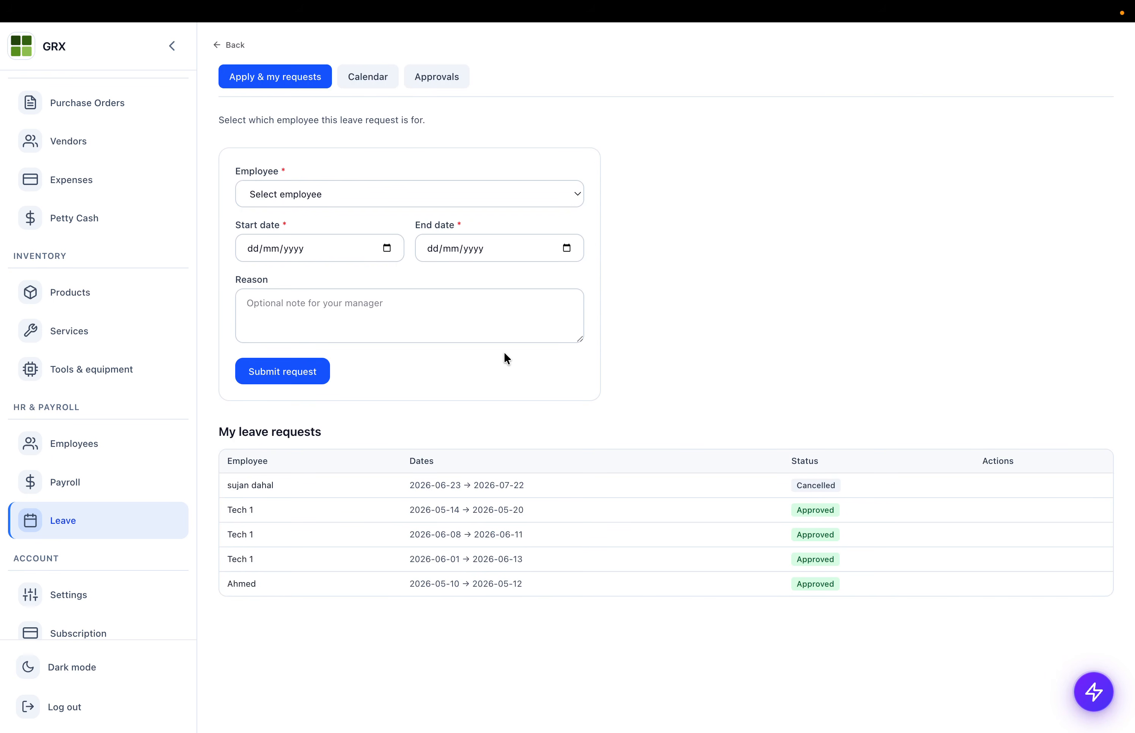
left_click_drag(273, 483, 491, 600)
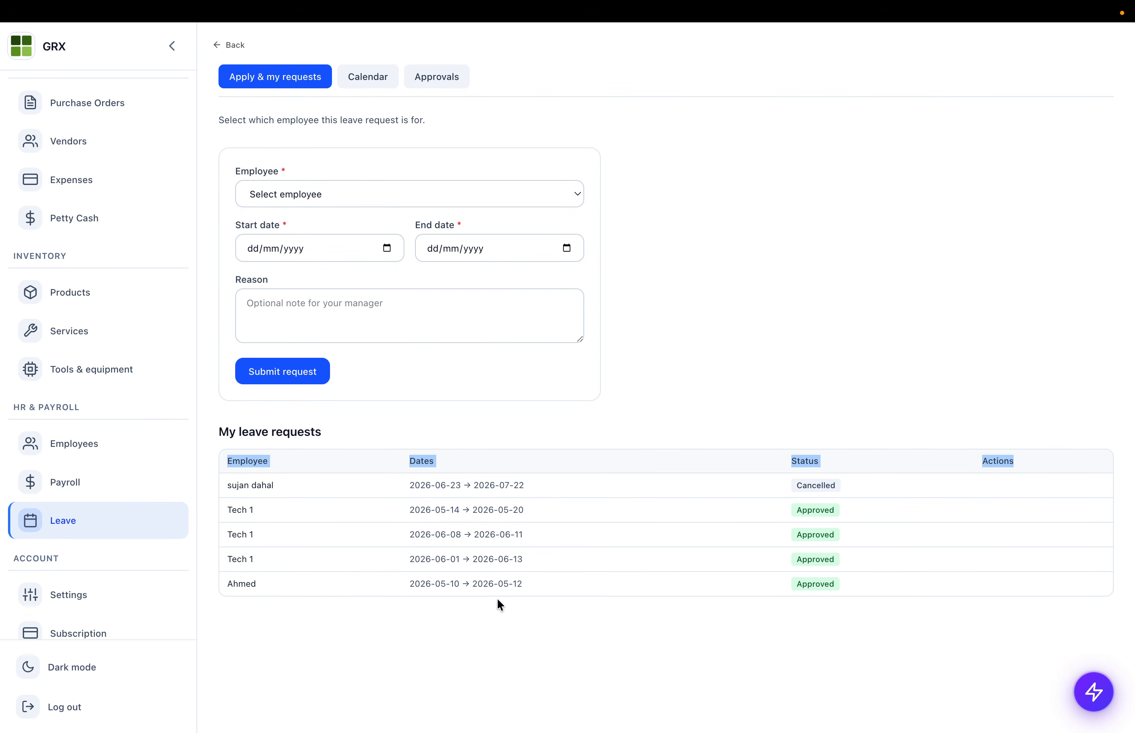
left_click(367, 148)
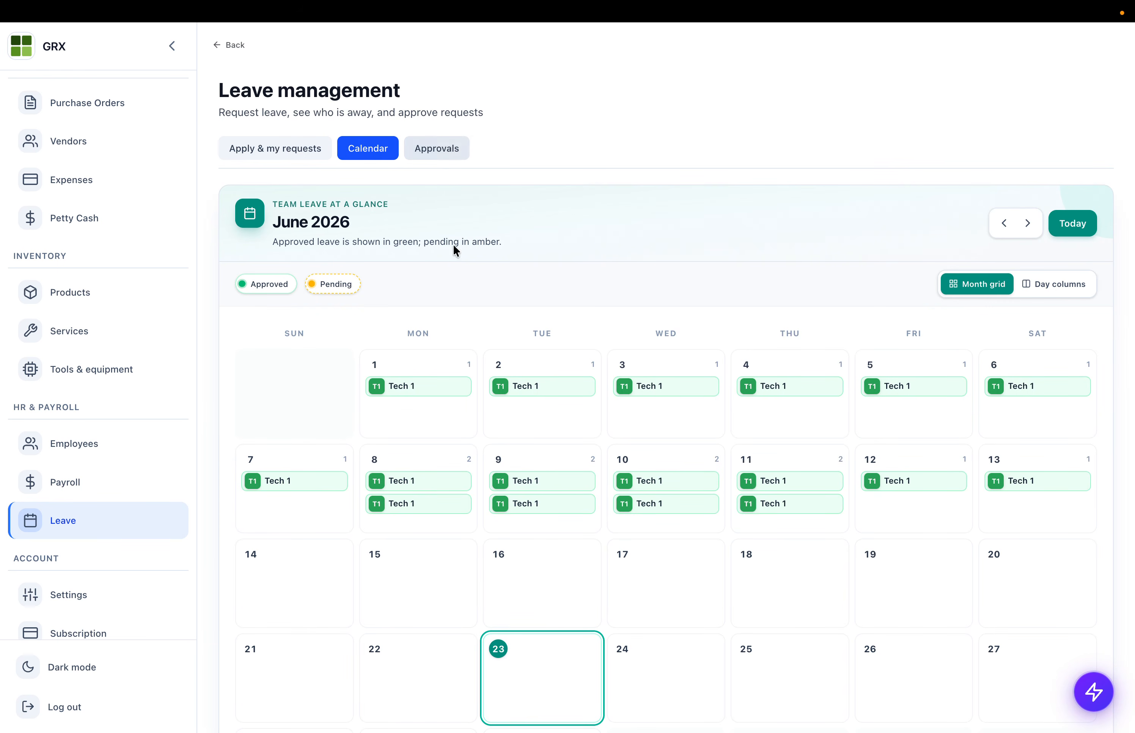
scroll(466, 375, "down", 3)
scroll(458, 124, "up", 3)
scroll(458, 120, "down", 1)
left_click(428, 146)
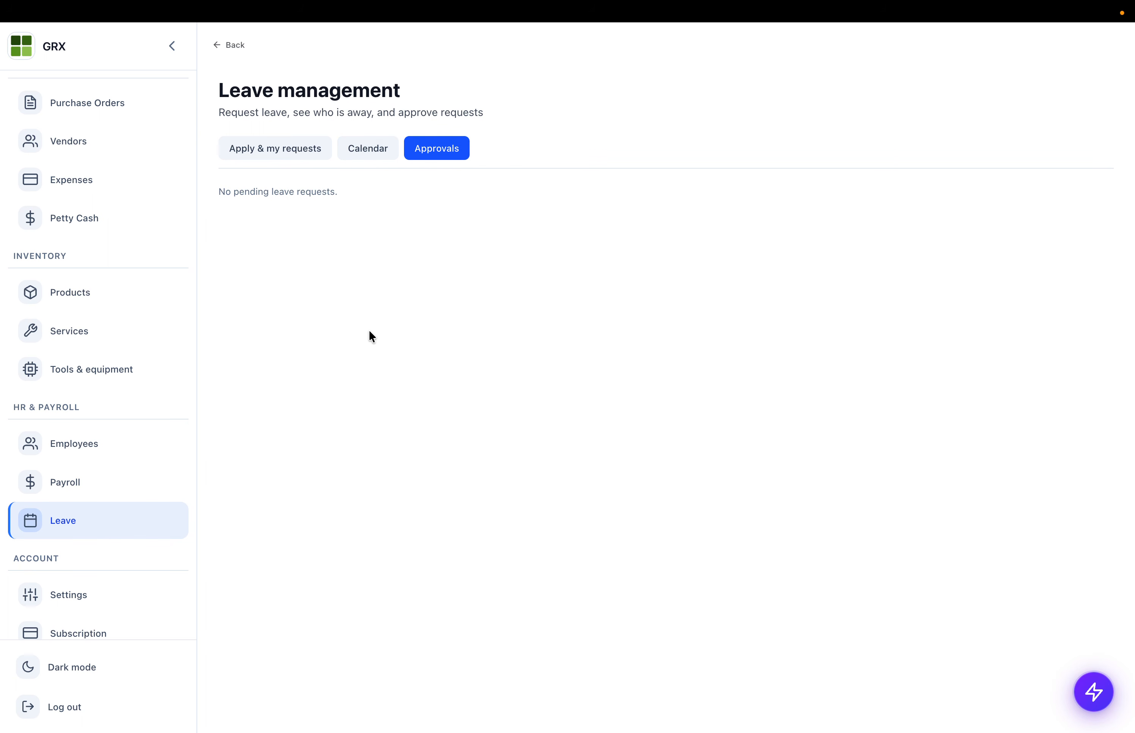
scroll(89, 533, "down", 5)
left_click(88, 530)
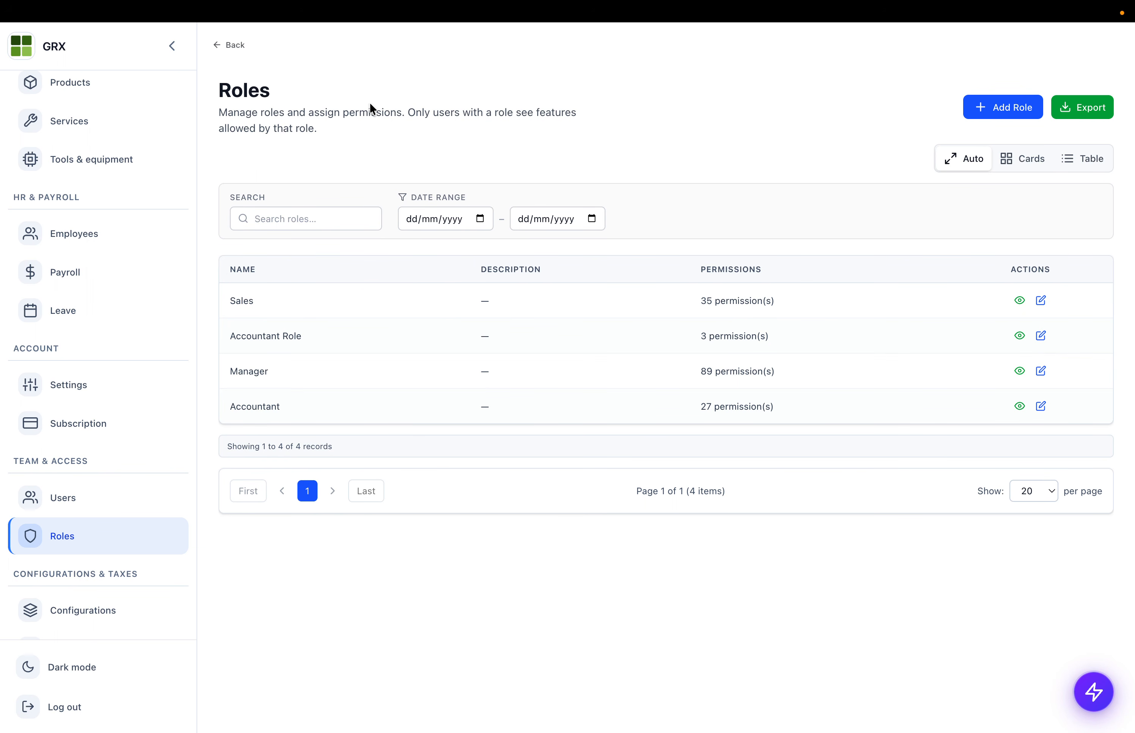
- Tick all Dashboard, Sales, Purchase and HR & Payroll permissions on a new role, then cancel it
left_click(981, 104)
scroll(295, 417, "down", 5)
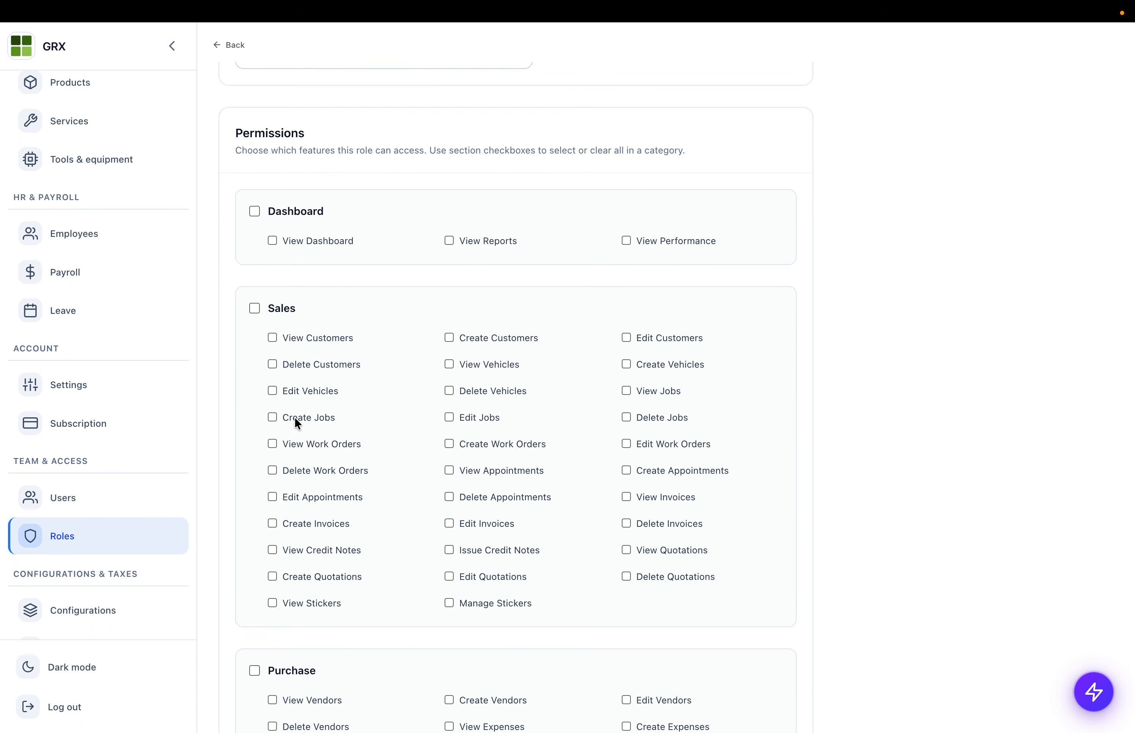
scroll(294, 417, "down", 2)
left_click(254, 177)
left_click(254, 274)
scroll(262, 279, "down", 5)
left_click(255, 369)
scroll(253, 372, "down", 8)
left_click(254, 351)
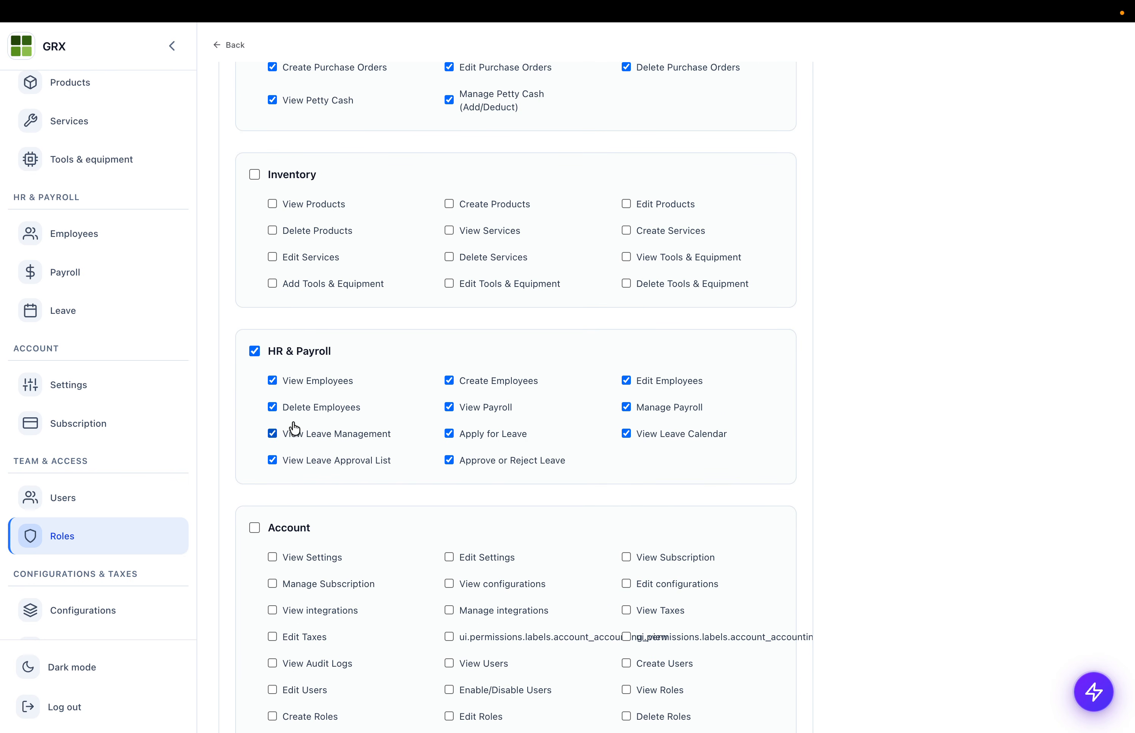
scroll(295, 429, "down", 3)
left_click(344, 700)
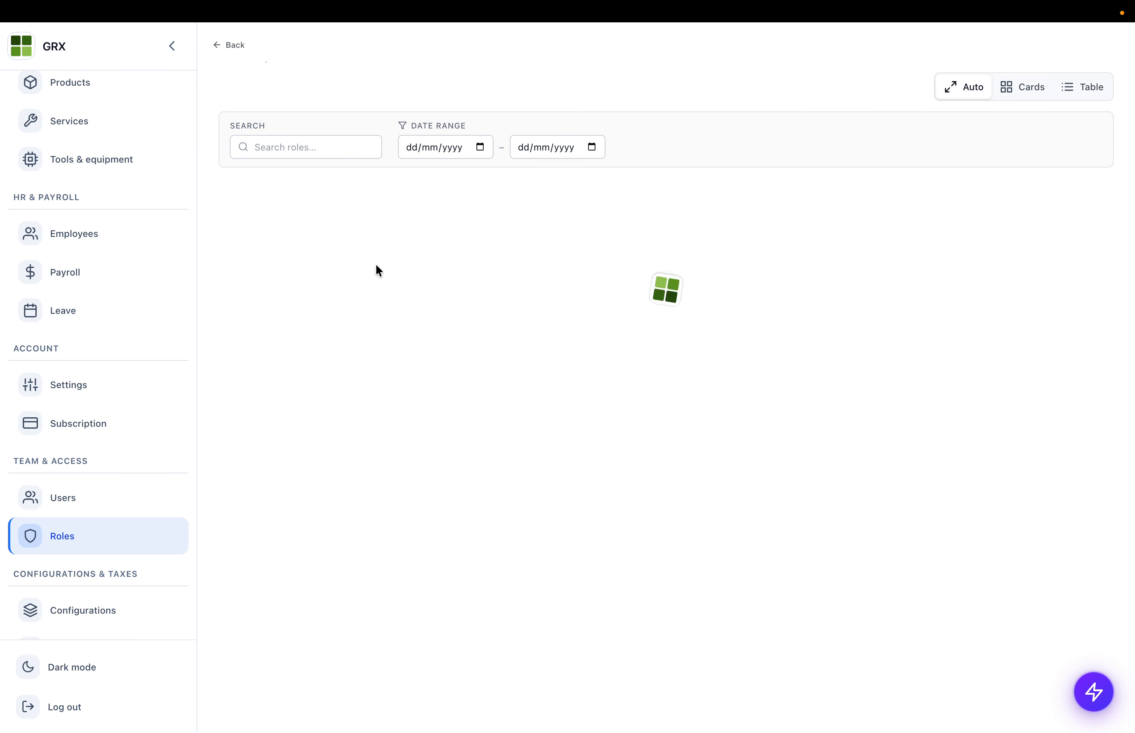
- Open the Accountant Role, then go to the Users list
left_click_drag(230, 265, 271, 269)
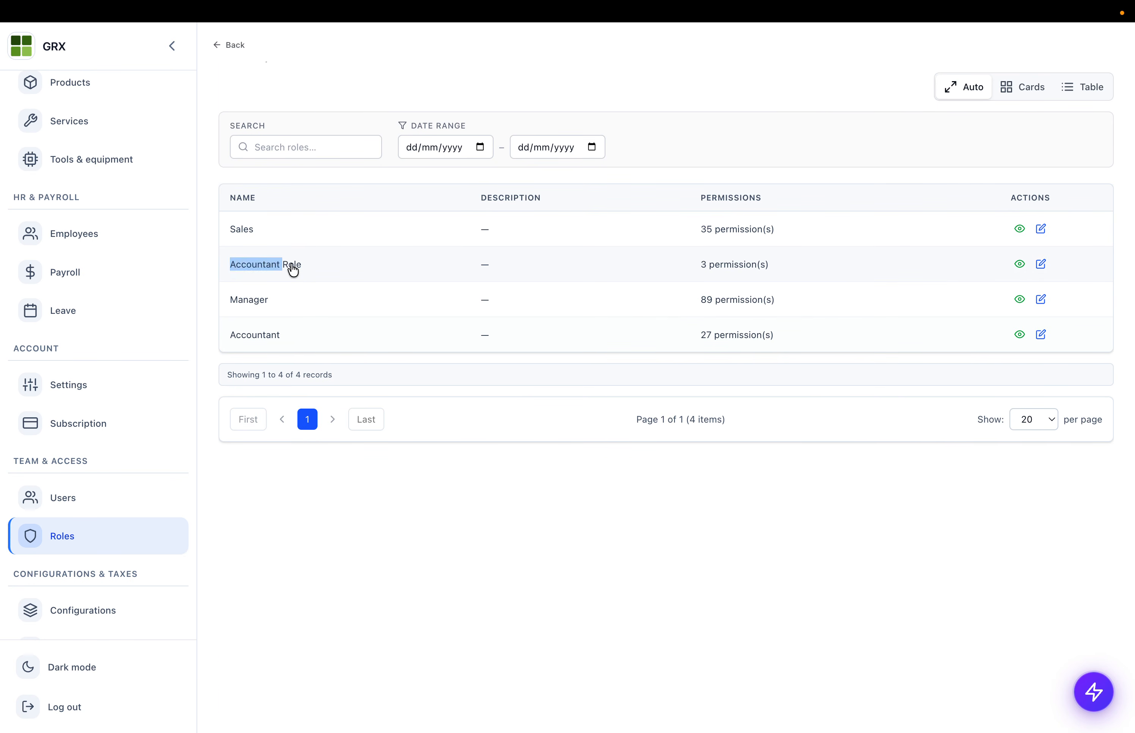
left_click(271, 269)
left_click(52, 496)
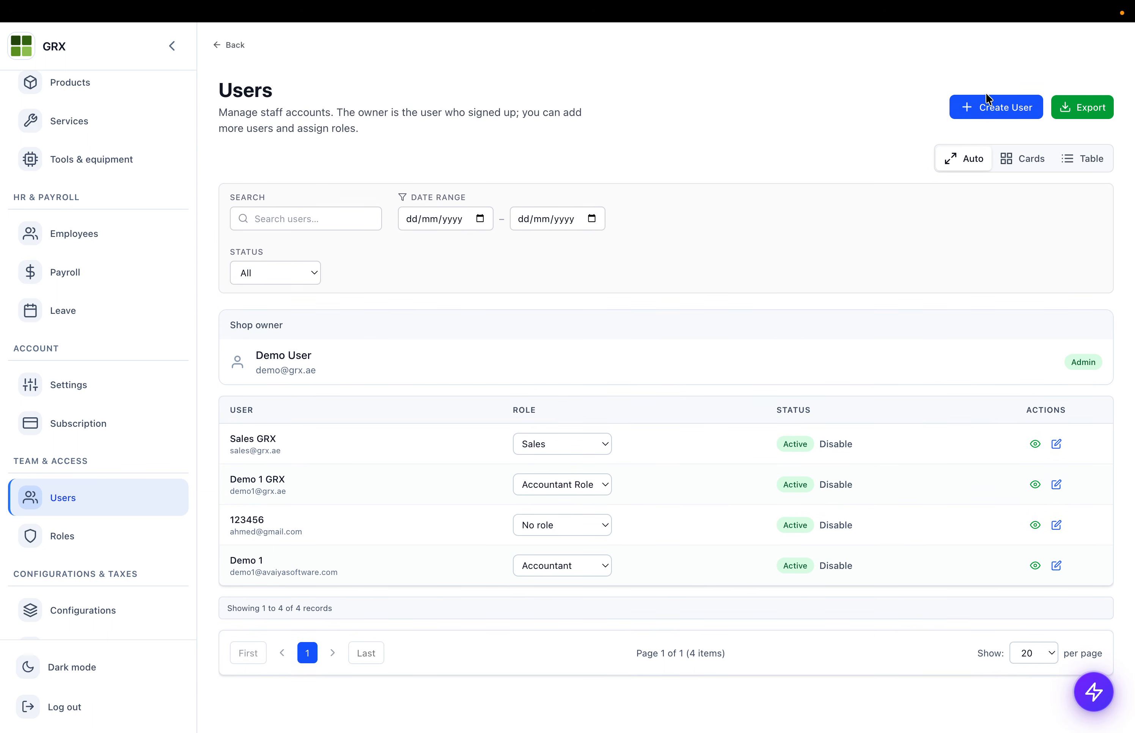
- Start a new staff user, step through e-mail, password and display name, and choose the Accountant role
left_click(996, 119)
left_click(309, 252)
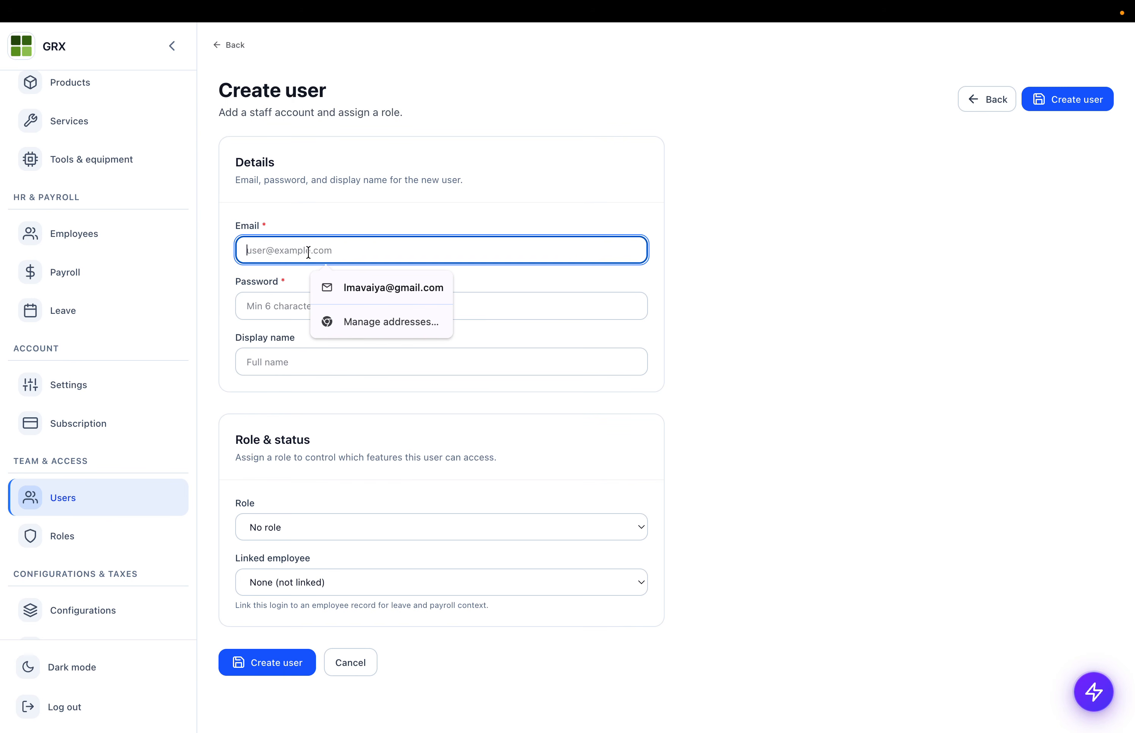
left_click(254, 306)
left_click(280, 363)
left_click(261, 509)
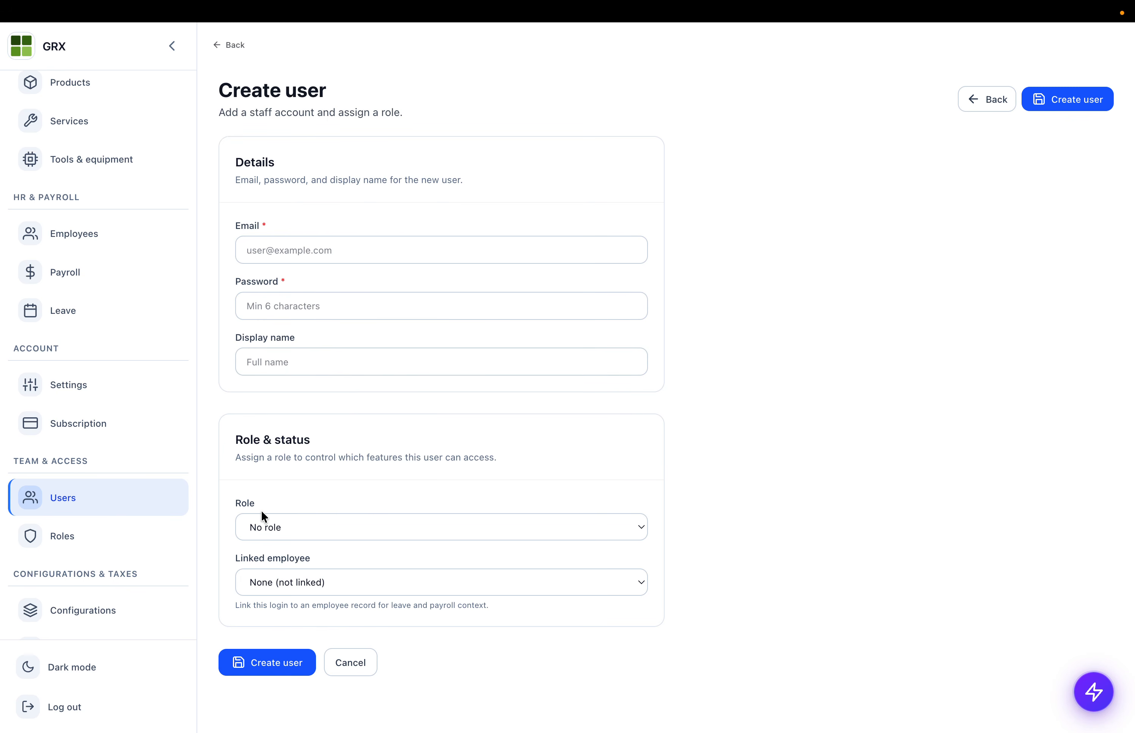
left_click(257, 526)
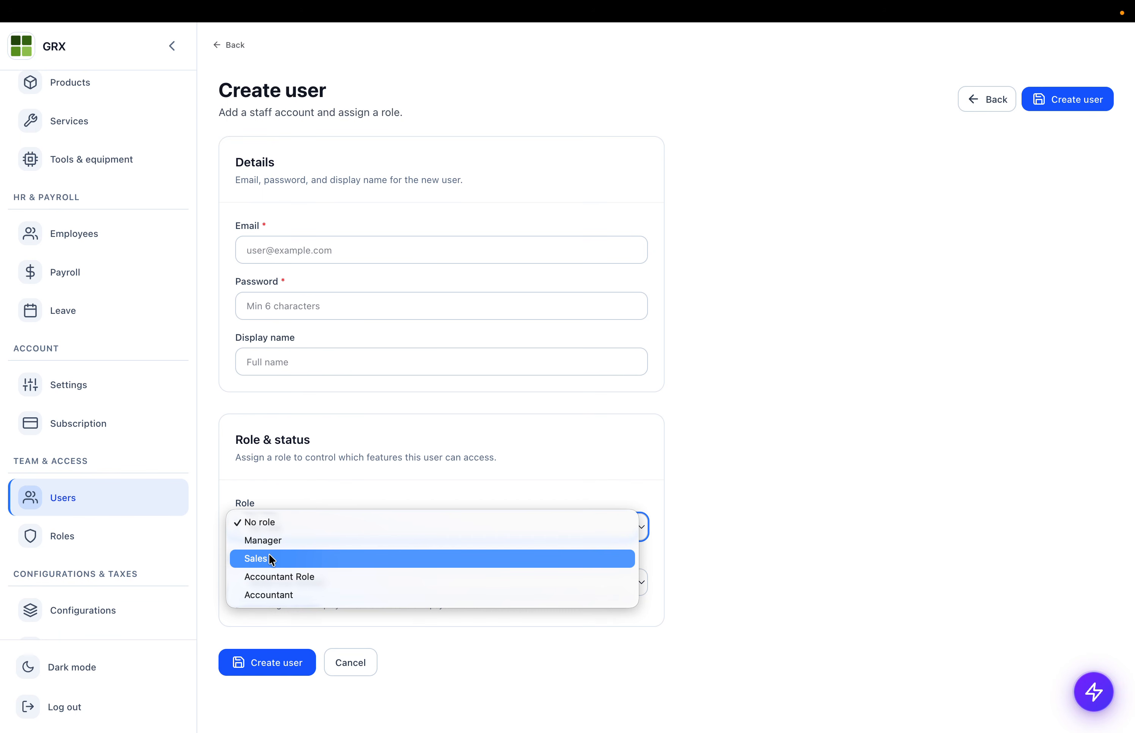
left_click(273, 594)
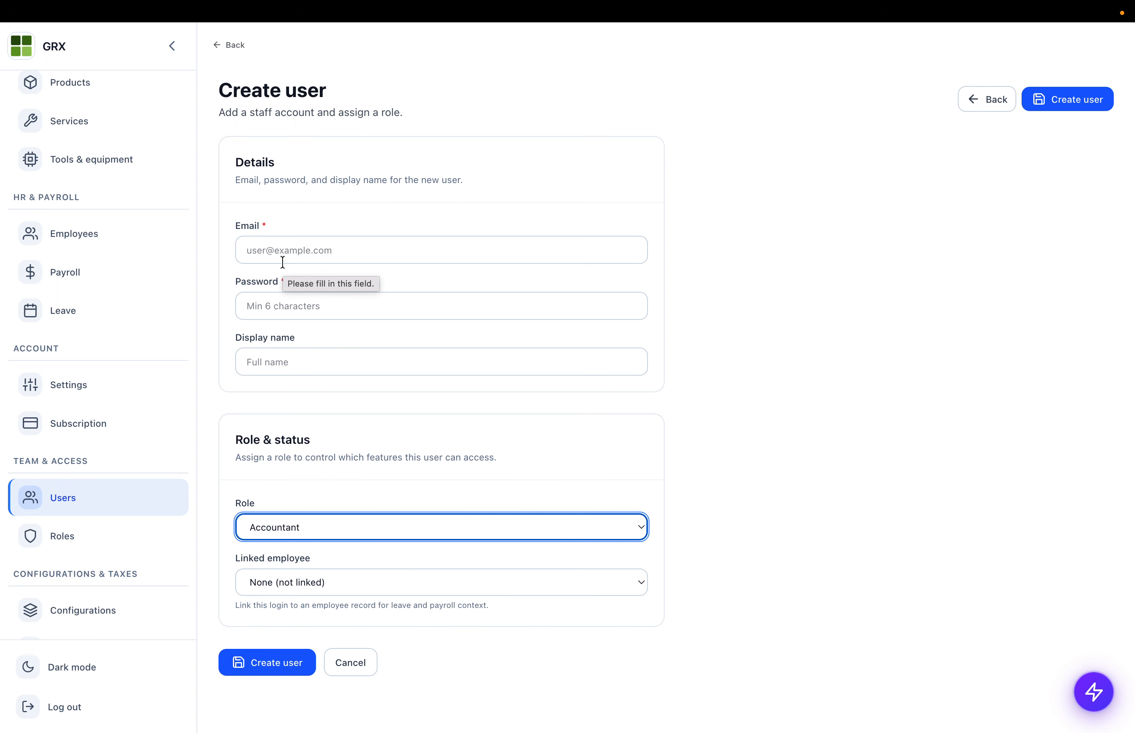
scroll(63, 430, "down", 5)
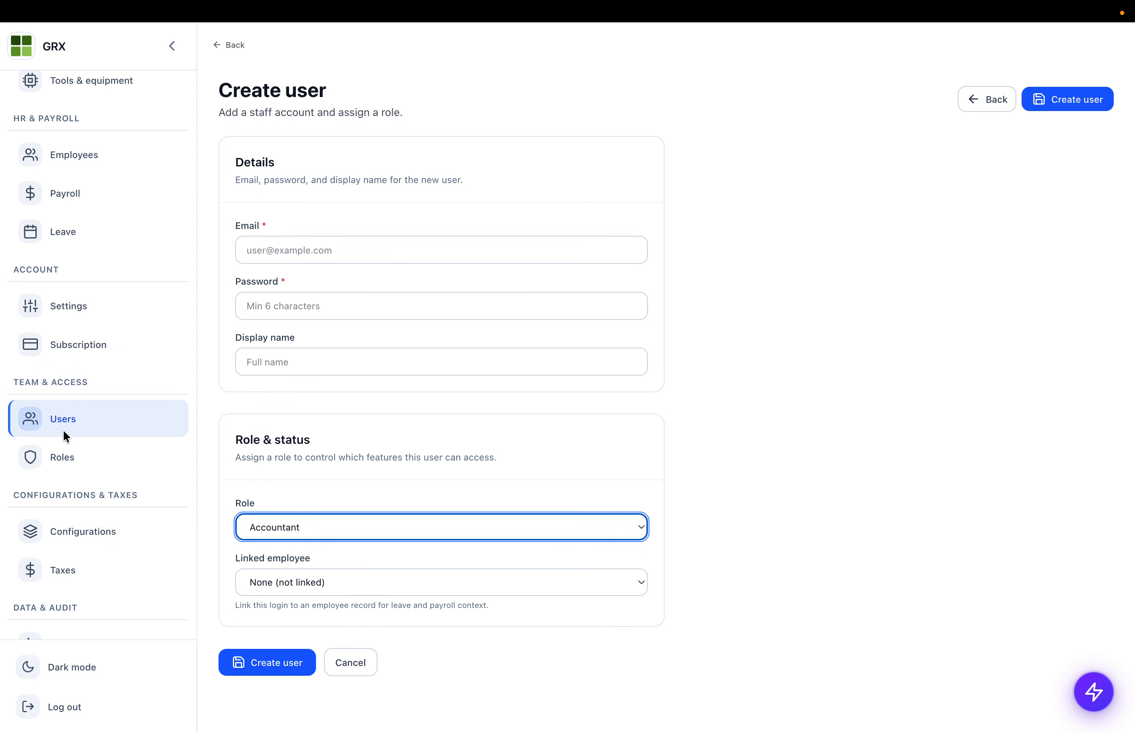
scroll(72, 402, "up", 14)
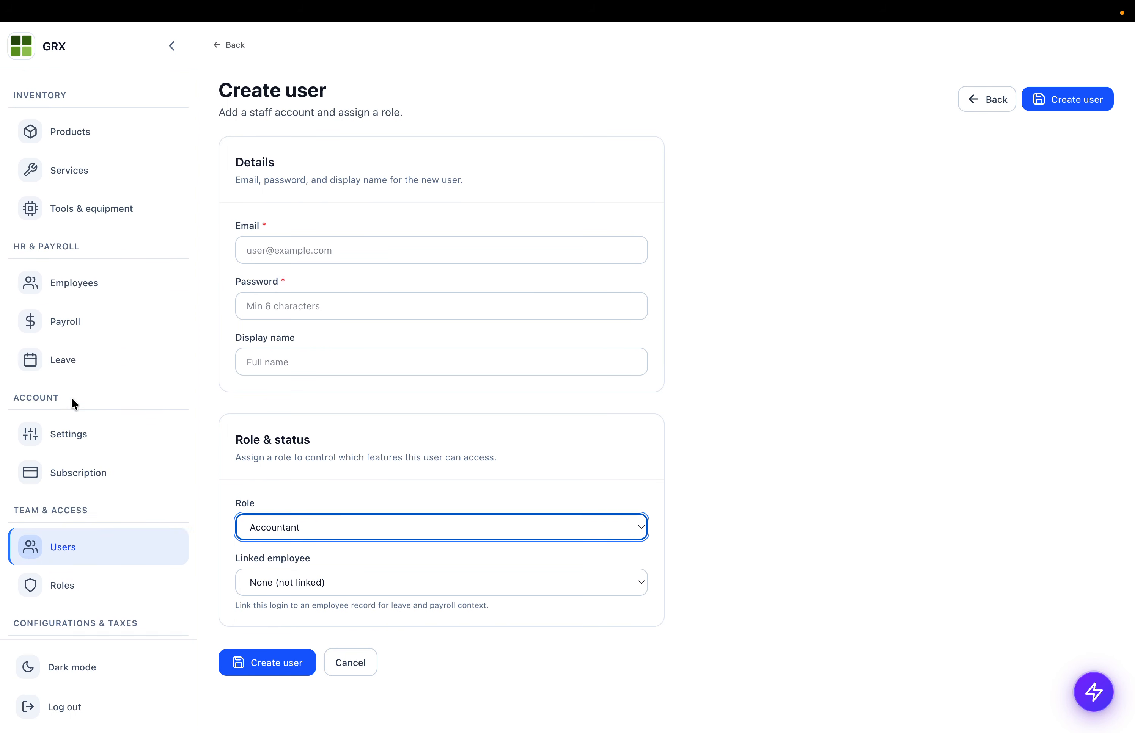
scroll(72, 397, "up", 2)
- Scroll through the Purchase Orders table, then open the Customers list
left_click(73, 363)
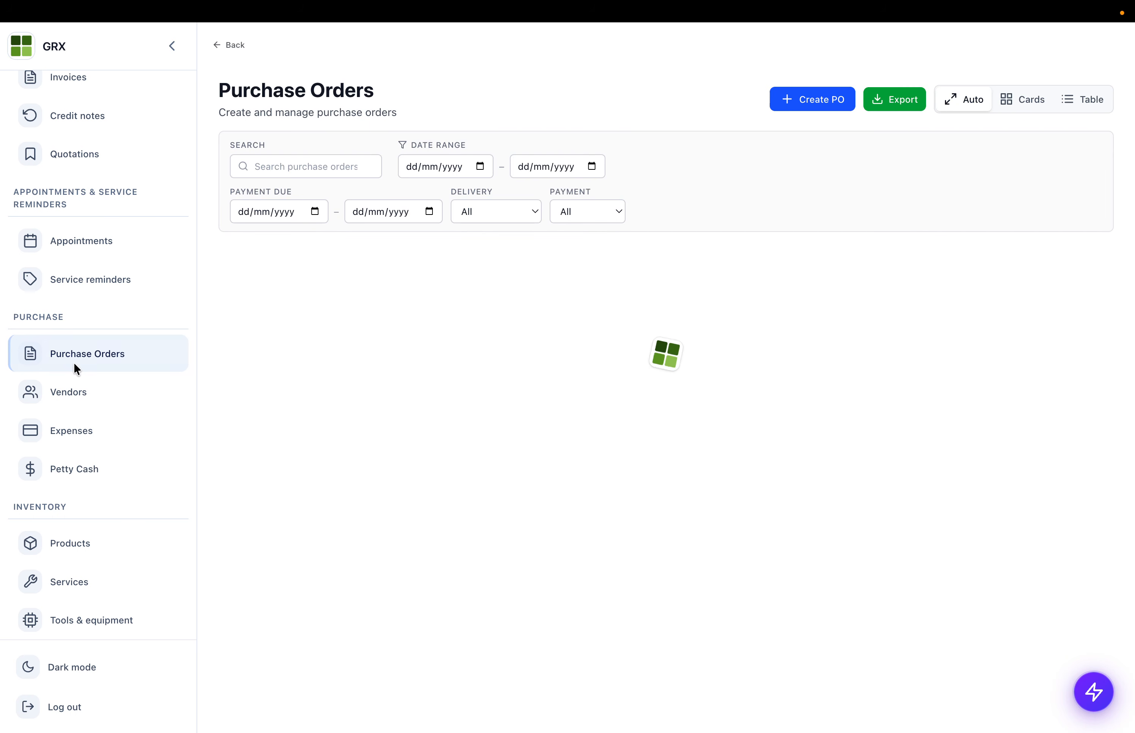
scroll(387, 429, "down", 3)
scroll(390, 430, "up", 3)
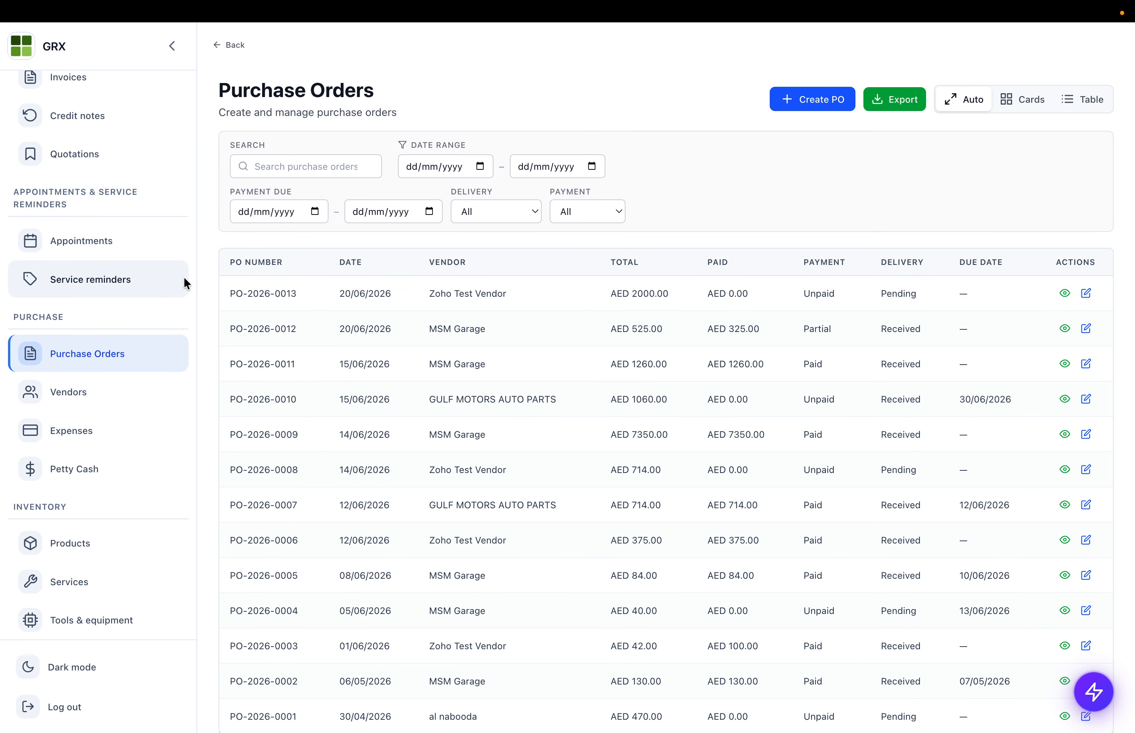
scroll(186, 284, "up", 8)
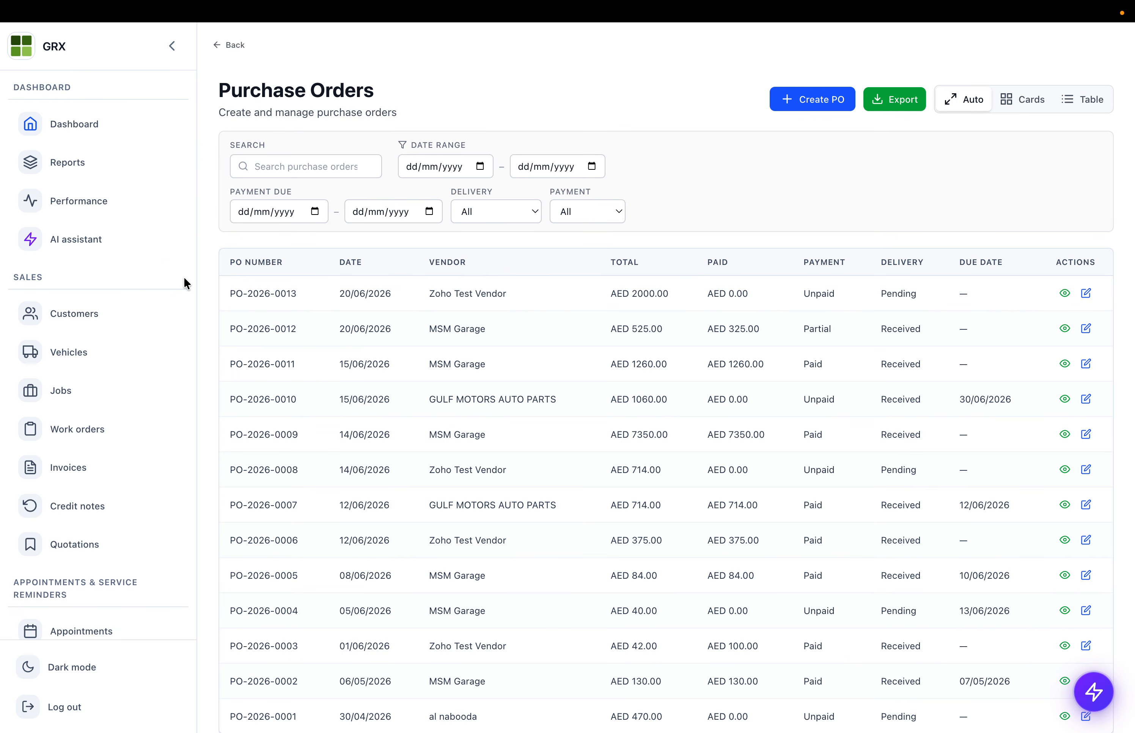
left_click(129, 314)
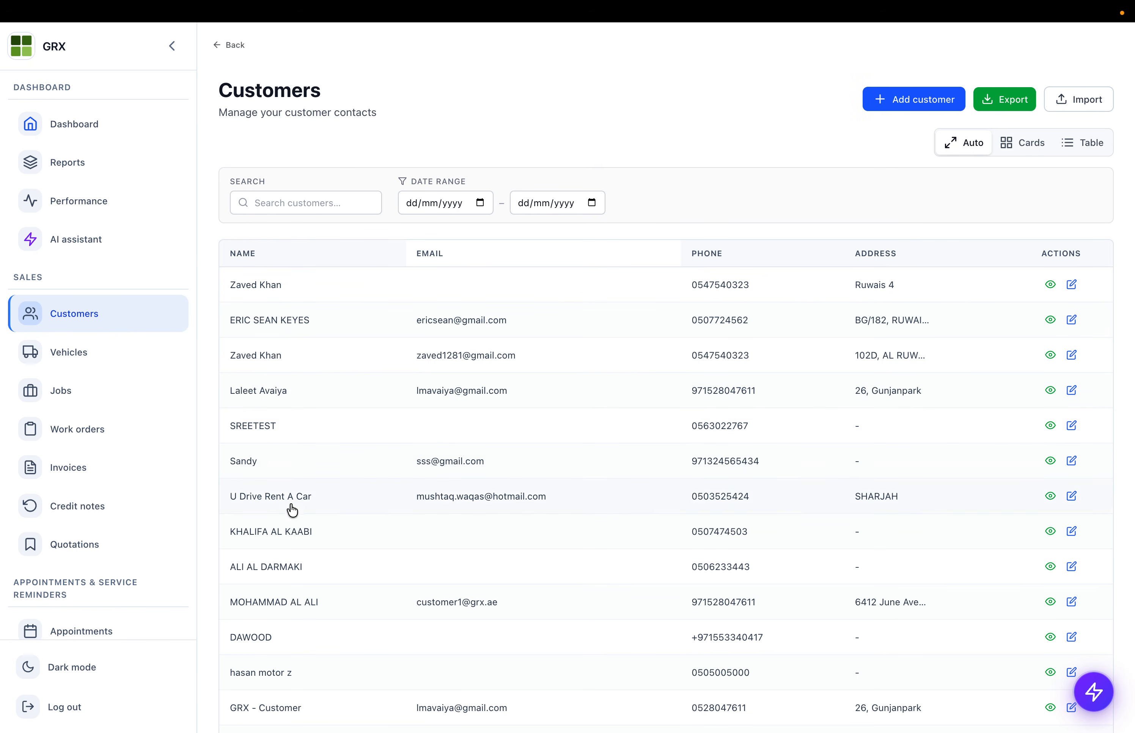
- Open a customer's page and check the Total Spent, Total Invoiced and Pending amounts
left_click(279, 599)
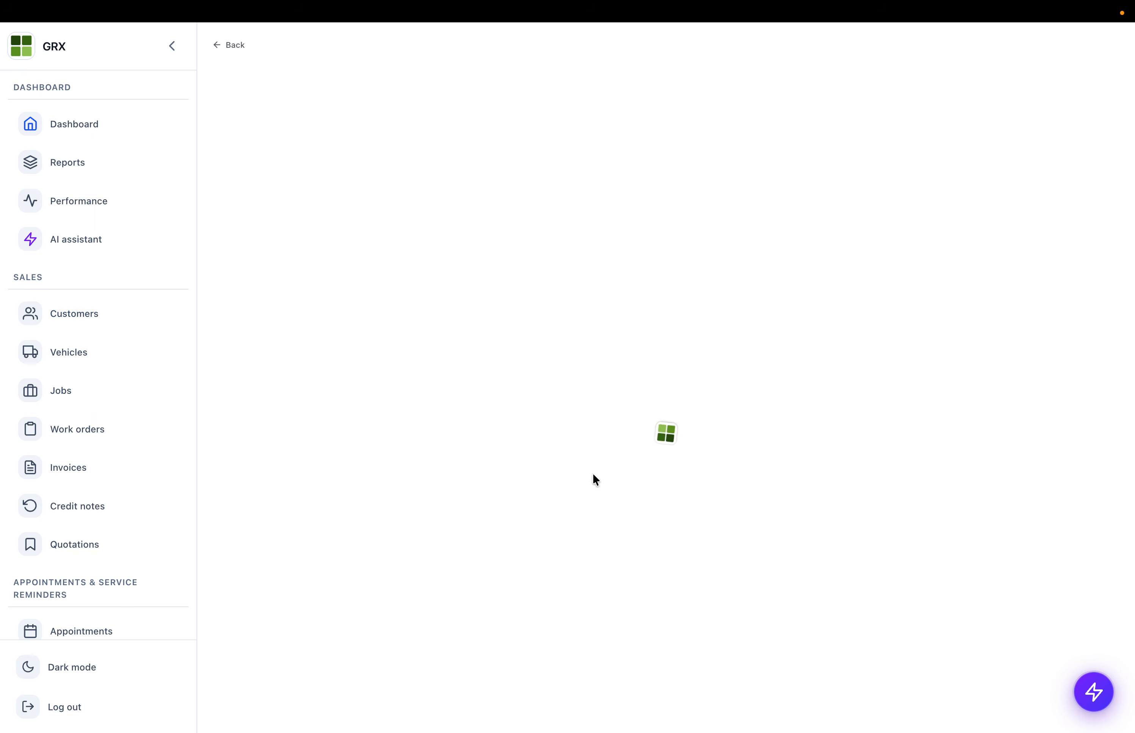
scroll(407, 389, "down", 1)
scroll(407, 396, "down", 2)
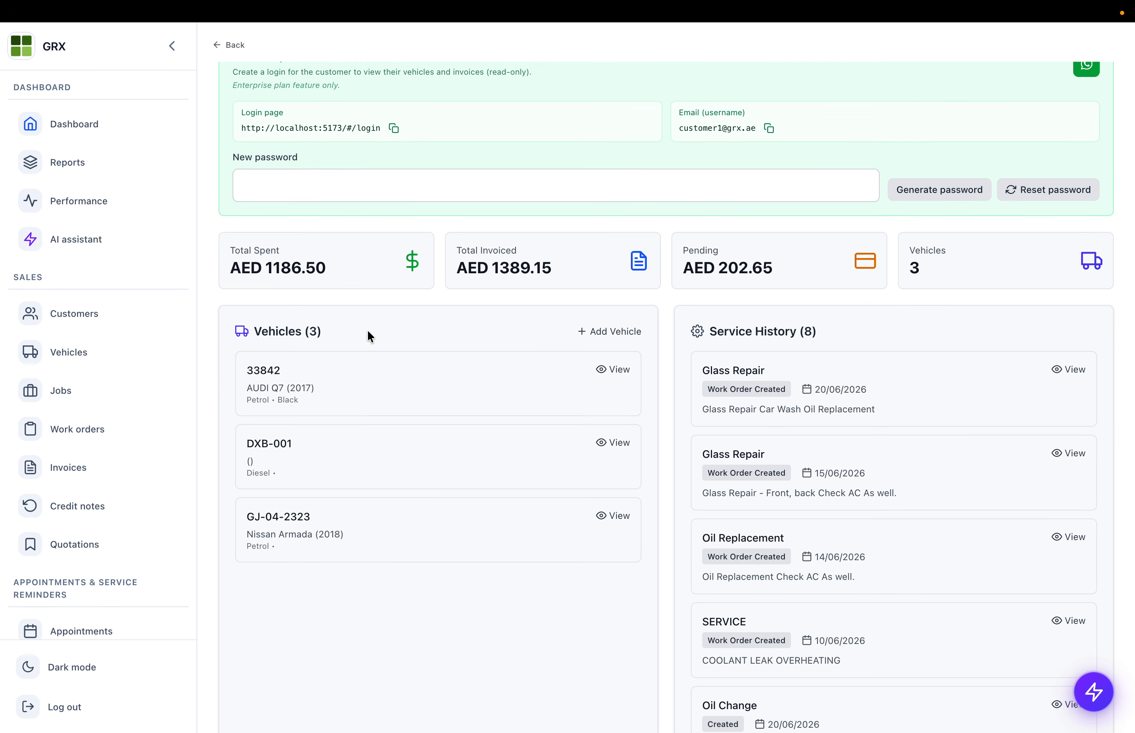
left_click_drag(248, 251, 351, 271)
left_click_drag(493, 250, 574, 278)
left_click_drag(704, 250, 936, 262)
scroll(936, 263, "down", 5)
scroll(936, 267, "up", 2)
- Look over the customer's Invoices (7) list
left_click_drag(704, 167, 835, 267)
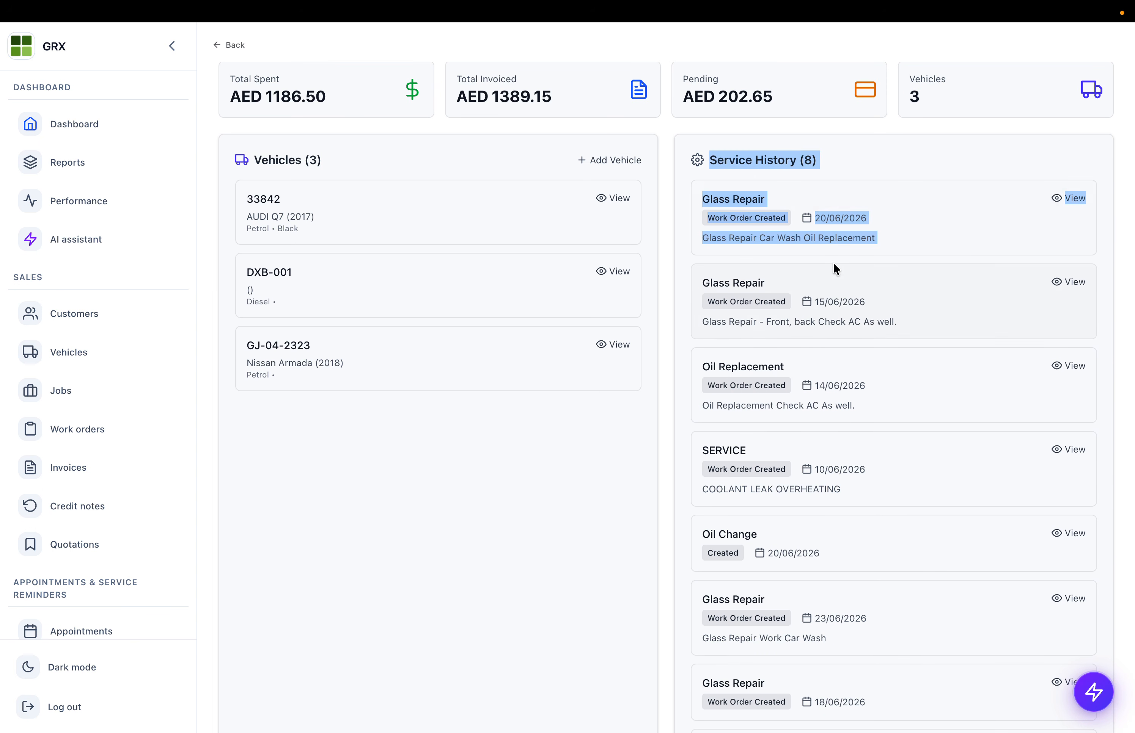
scroll(836, 266, "down", 12)
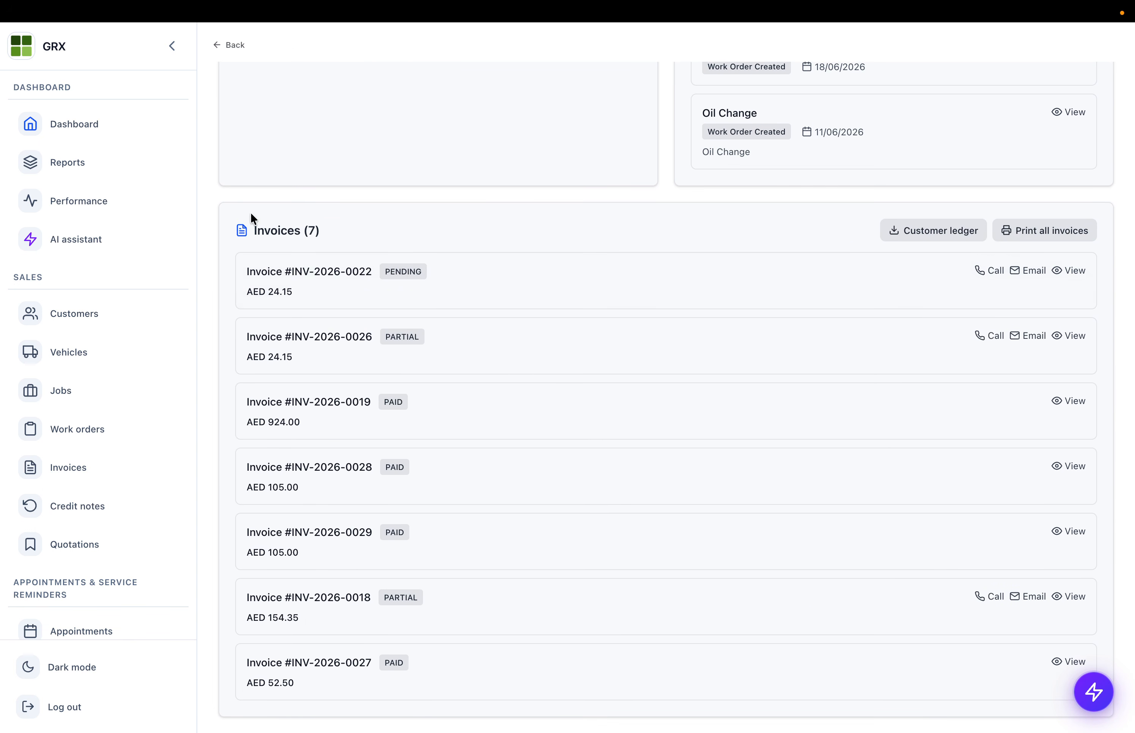
left_click_drag(251, 214, 466, 478)
left_click(562, 247)
left_click_drag(248, 226, 284, 226)
left_click(328, 225)
triple_click(278, 232)
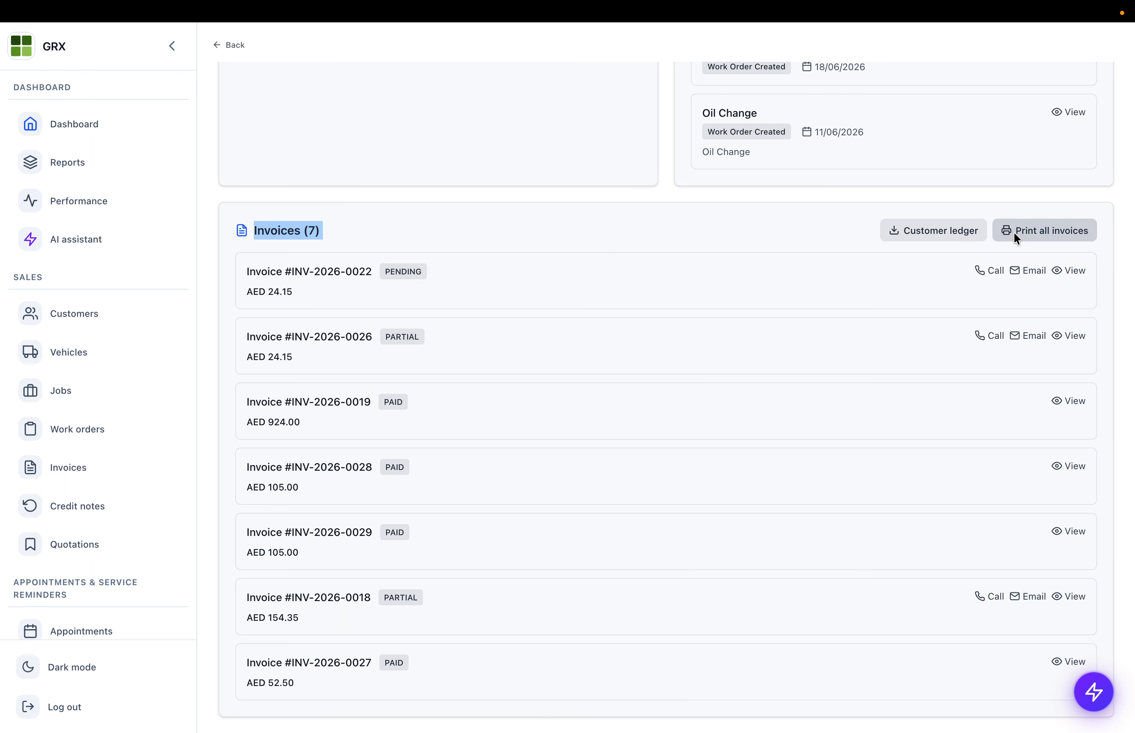
- Start a Customer ledger Excel export with a start date, then cancel it
left_click(937, 231)
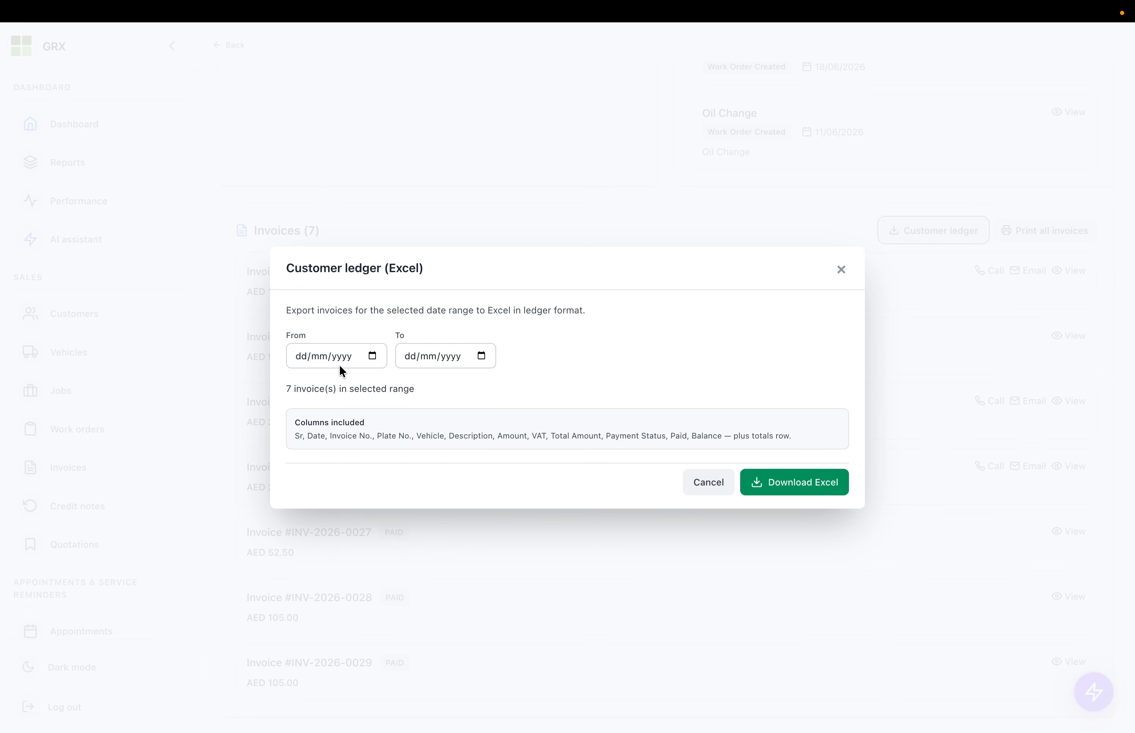
left_click(373, 357)
left_click(659, 388)
left_click(708, 482)
- Preview all the customer's invoices for printing, then open Vehicles
left_click(1044, 226)
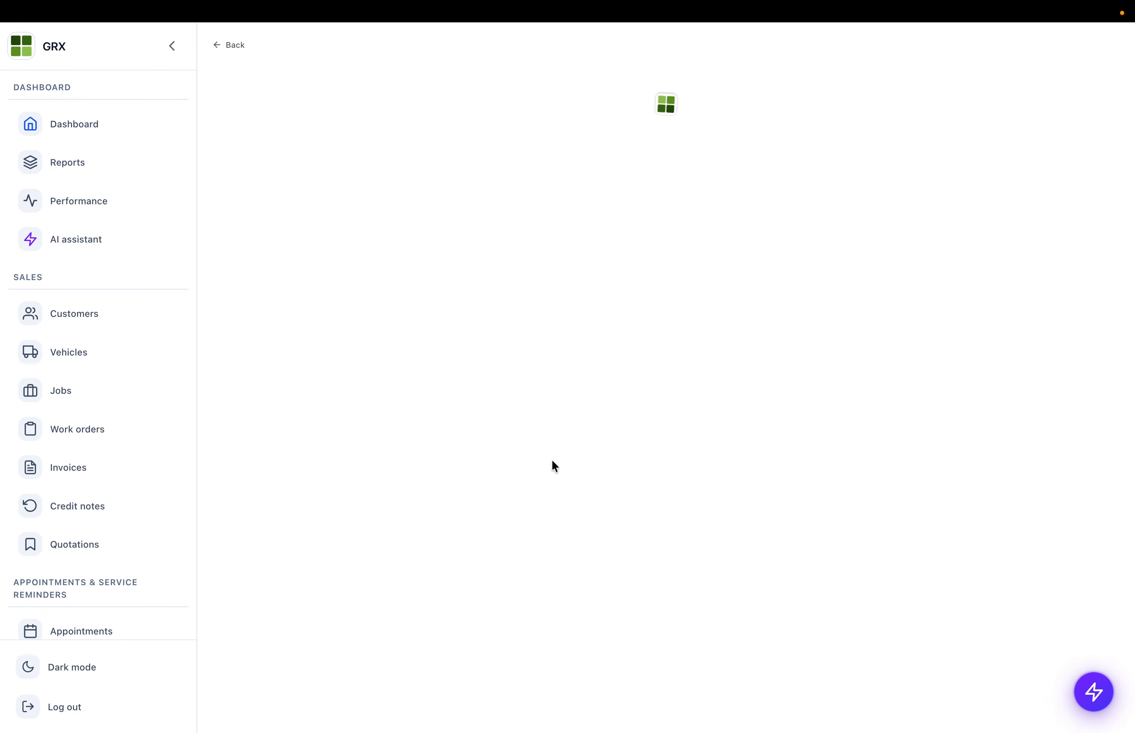
scroll(640, 323, "down", 20)
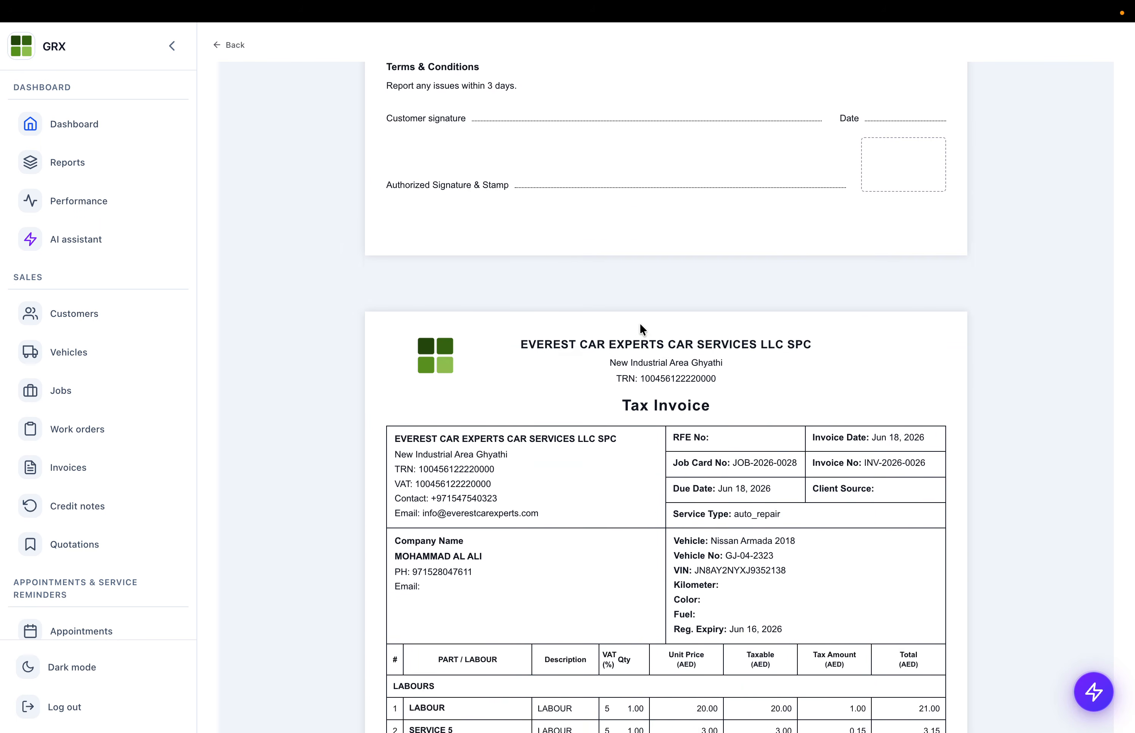
scroll(640, 325, "up", 20)
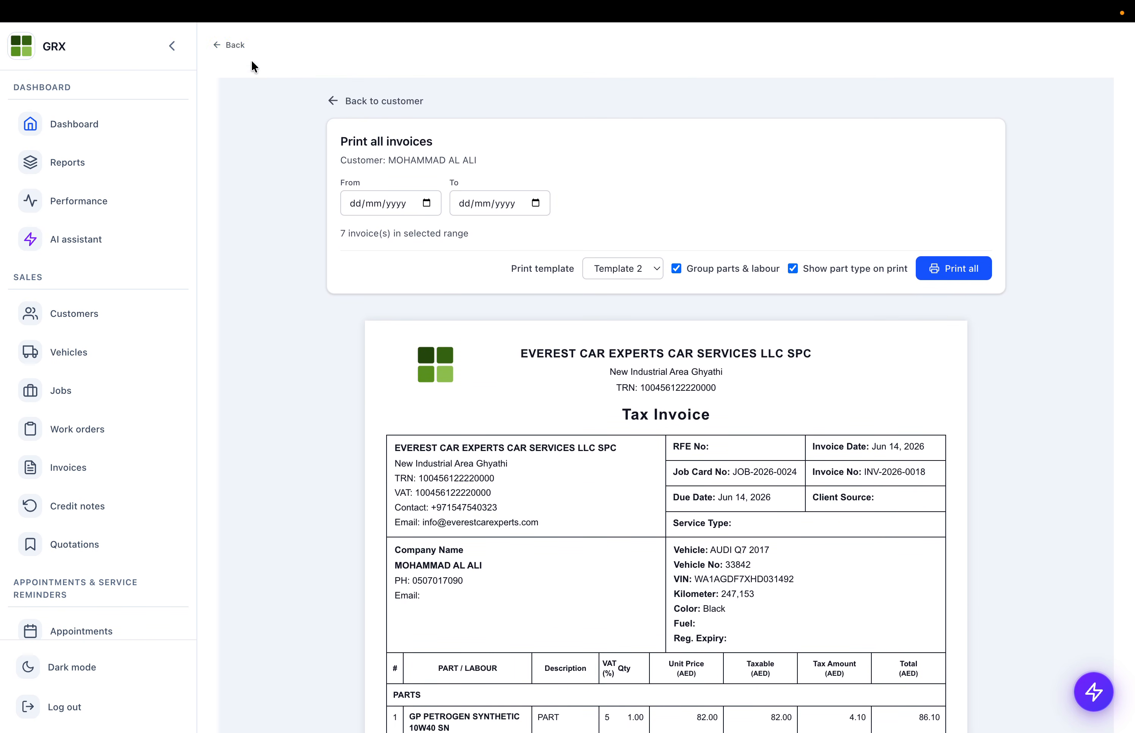
left_click(53, 366)
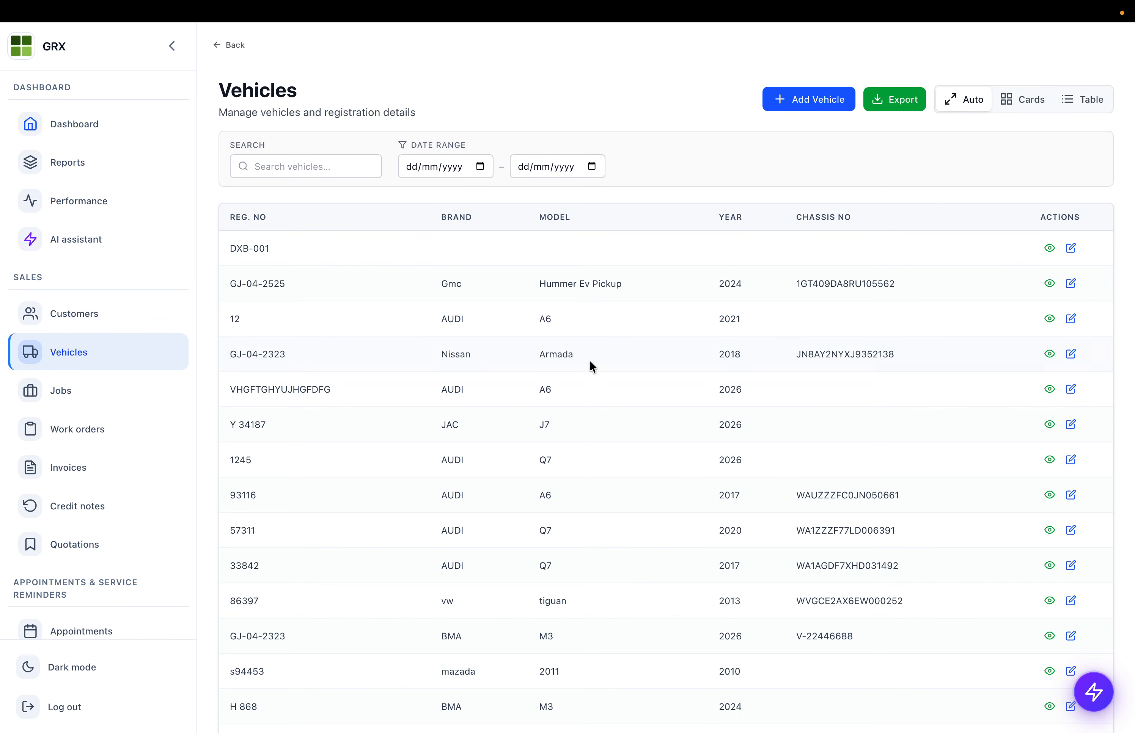
- View vehicle 86397's details and return to the vehicles list
scroll(590, 364, "down", 5)
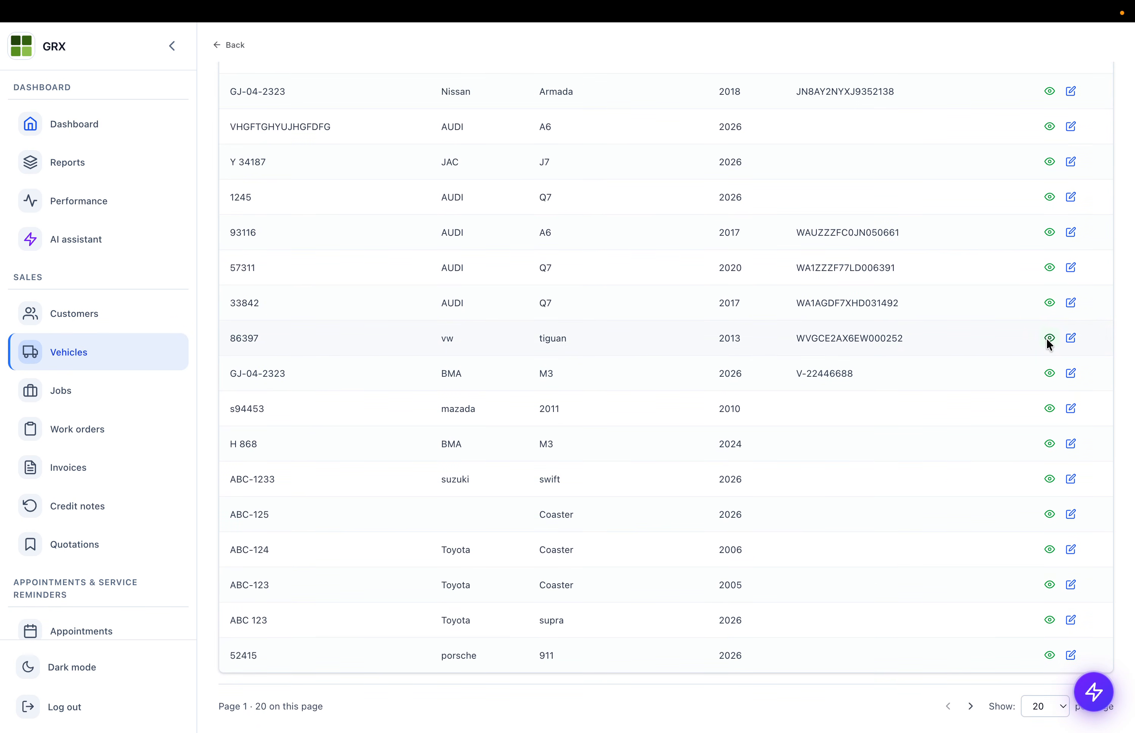
left_click(1046, 337)
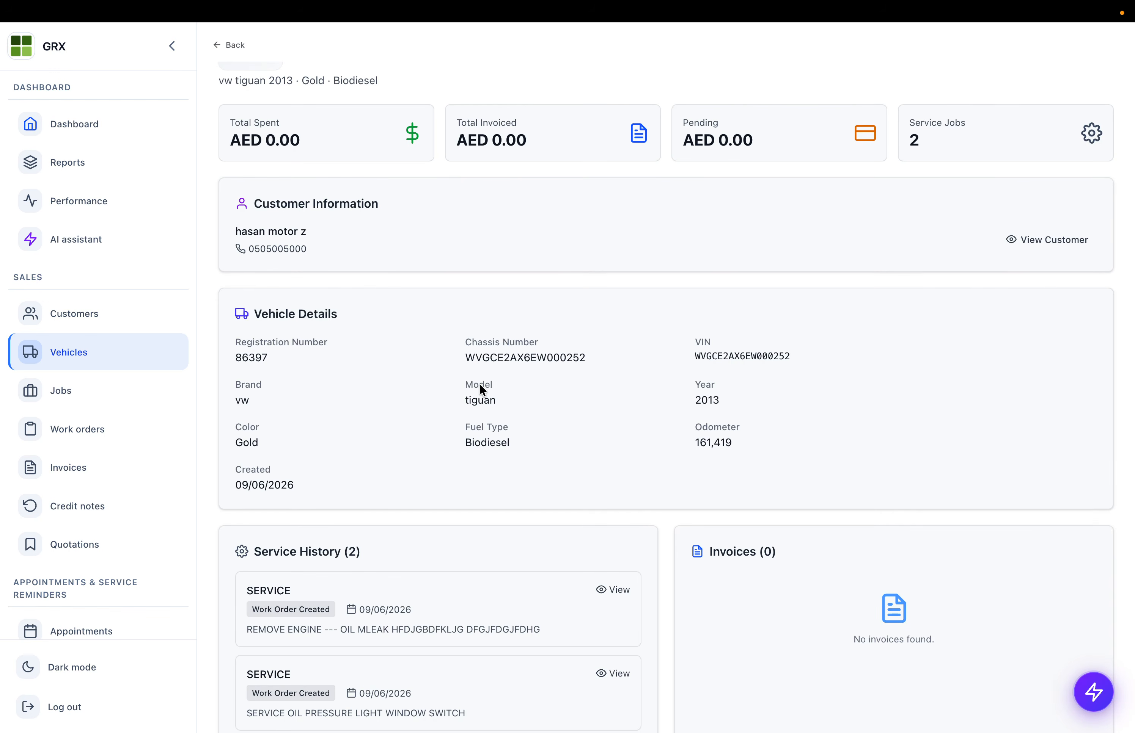
scroll(479, 384, "down", 5)
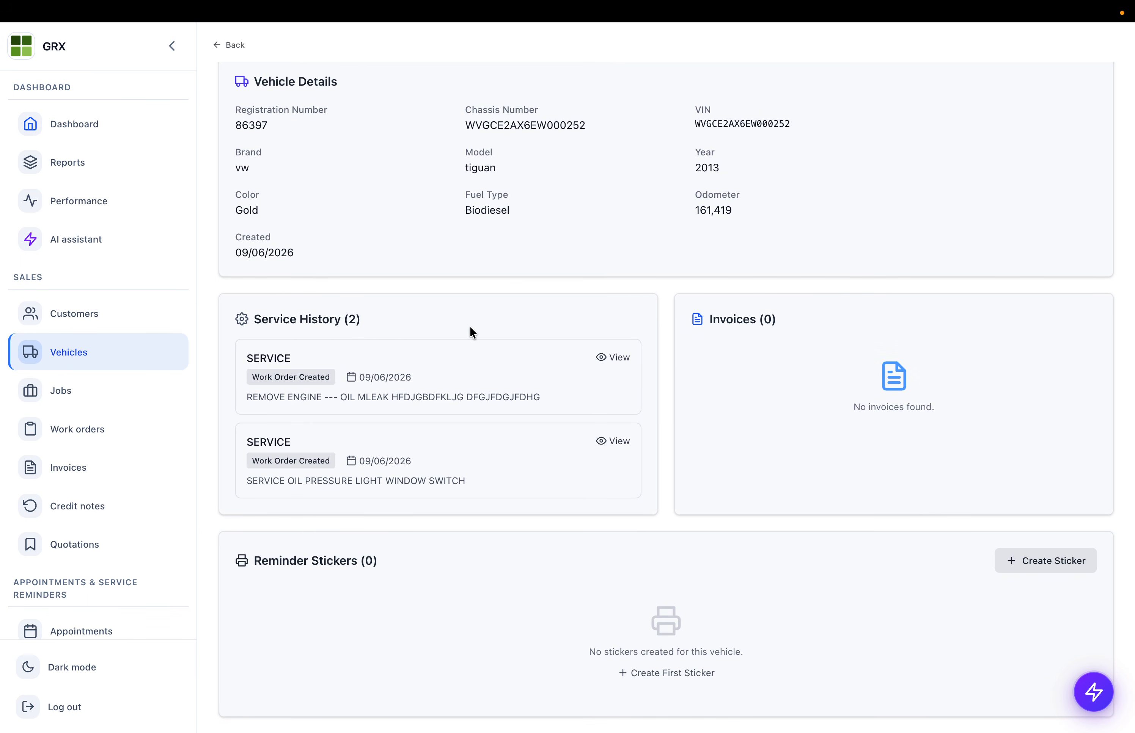
scroll(475, 330, "up", 6)
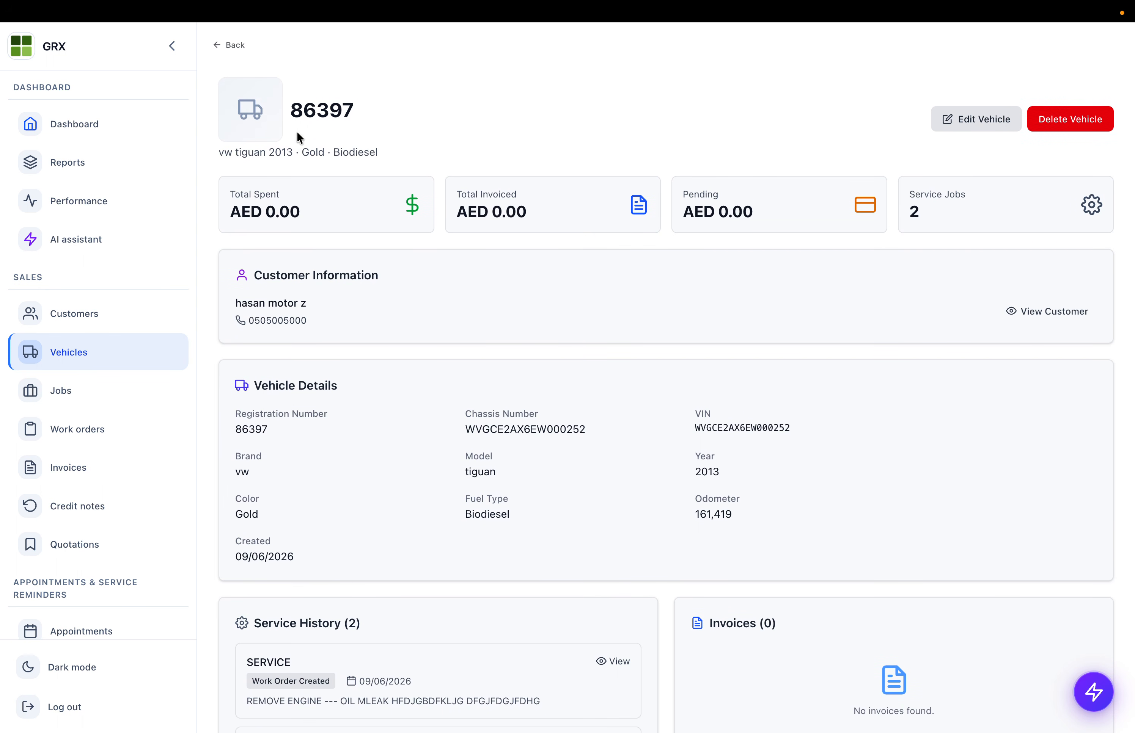
left_click(228, 44)
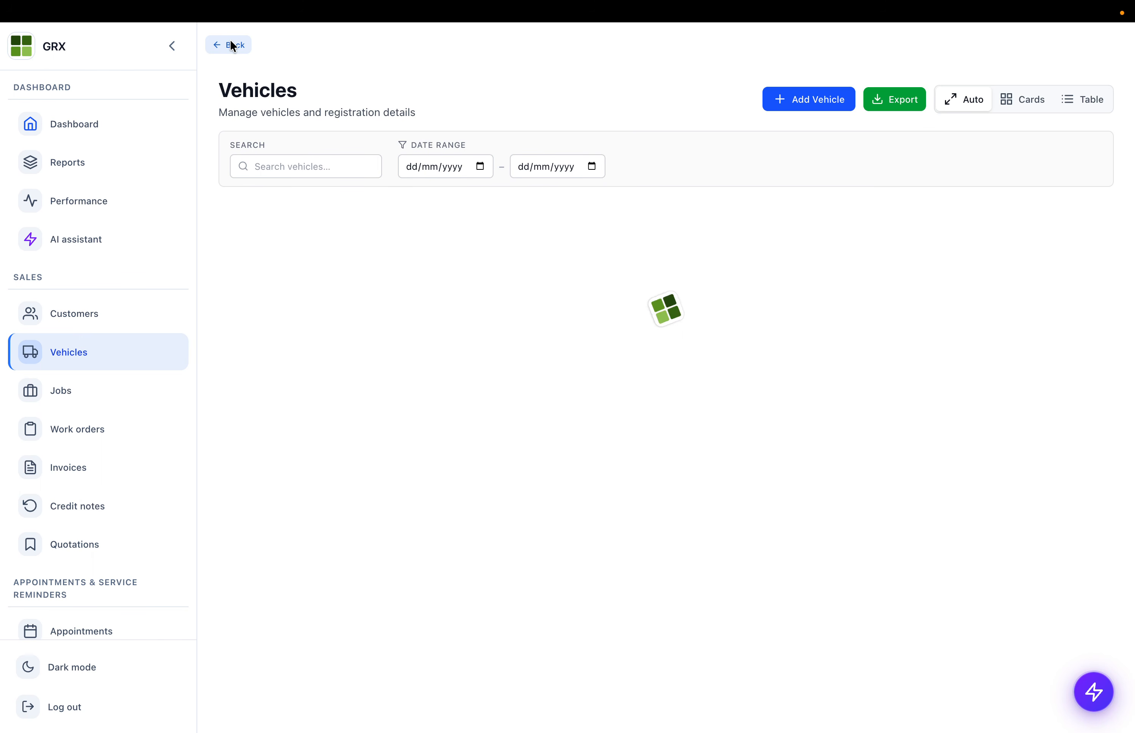
- Browse the Work orders and Invoices lists, then open Reports
left_click(91, 419)
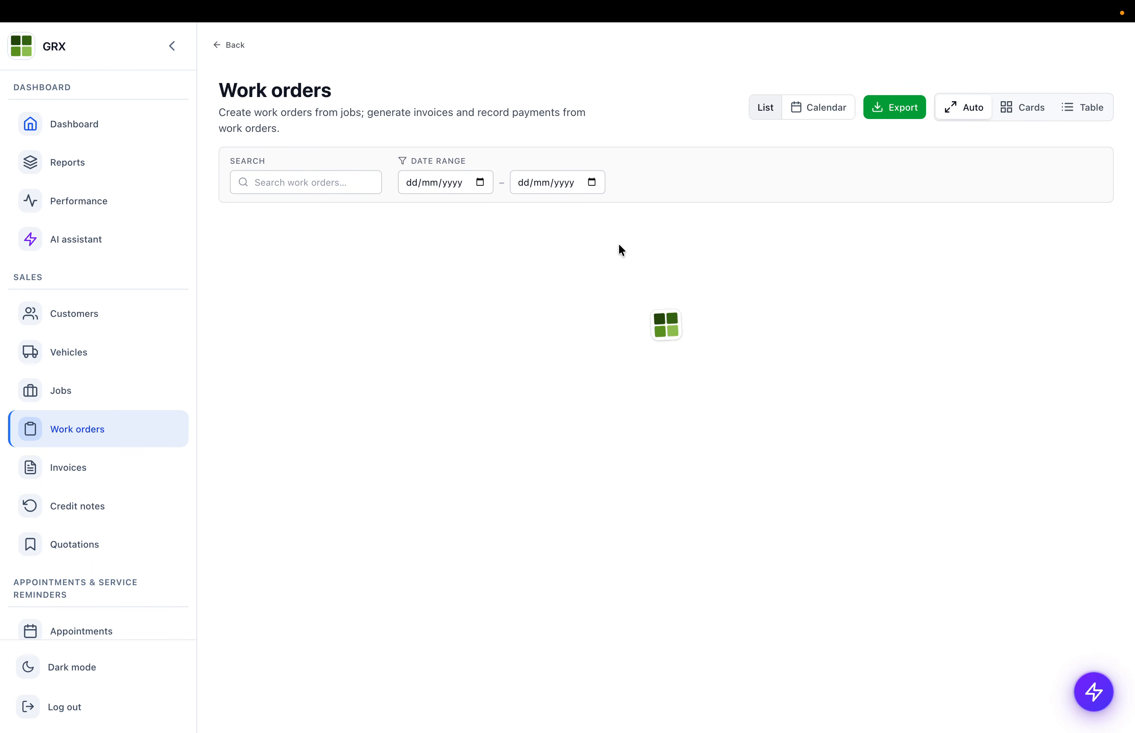
left_click(61, 468)
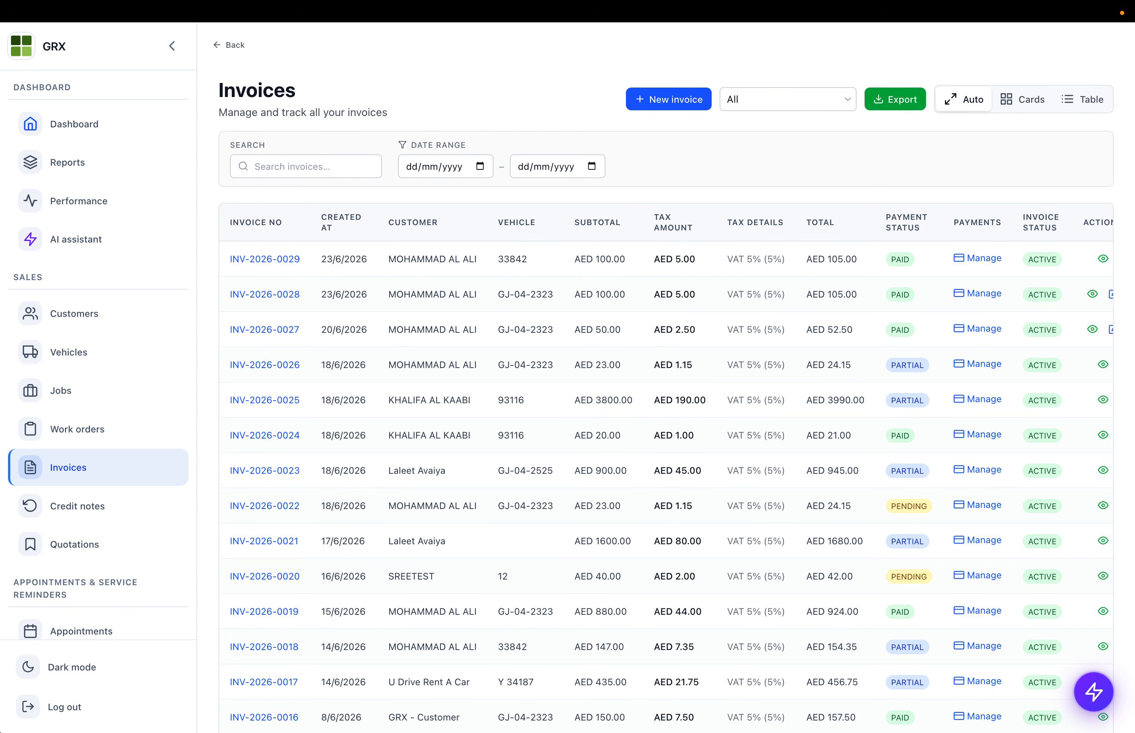
left_click(81, 163)
- Generate this month's VAT Summary report and check its total sales figure
scroll(319, 330, "down", 1)
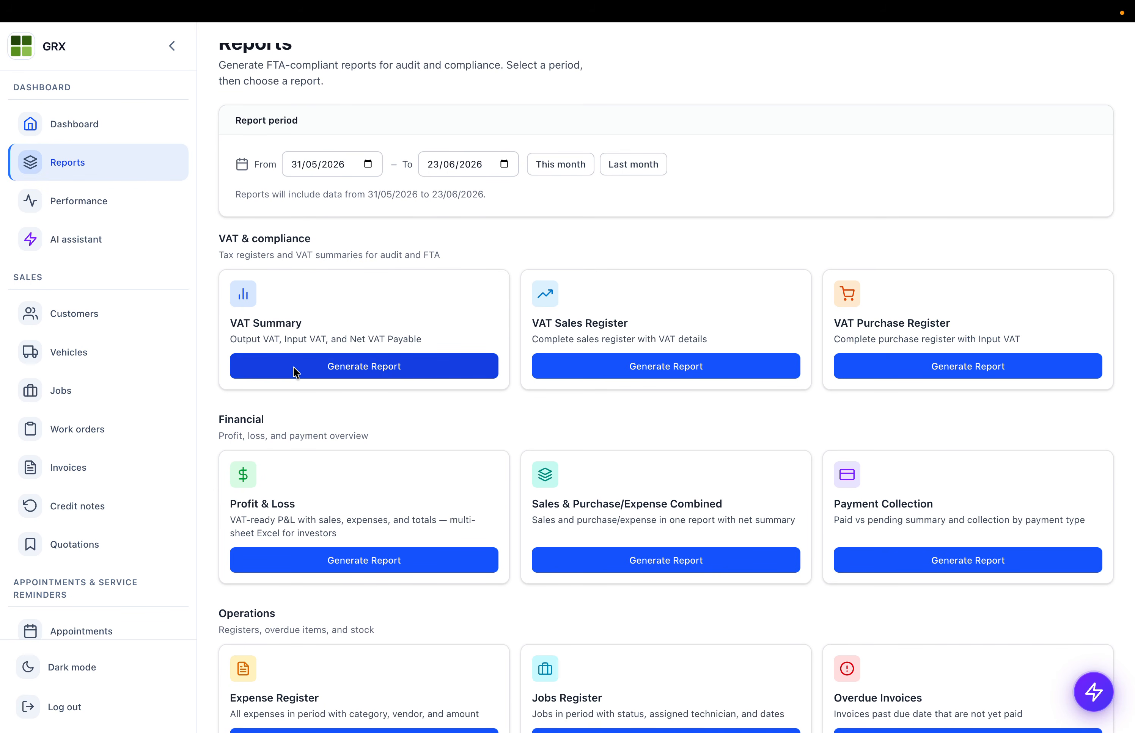
left_click(604, 164)
left_click(583, 164)
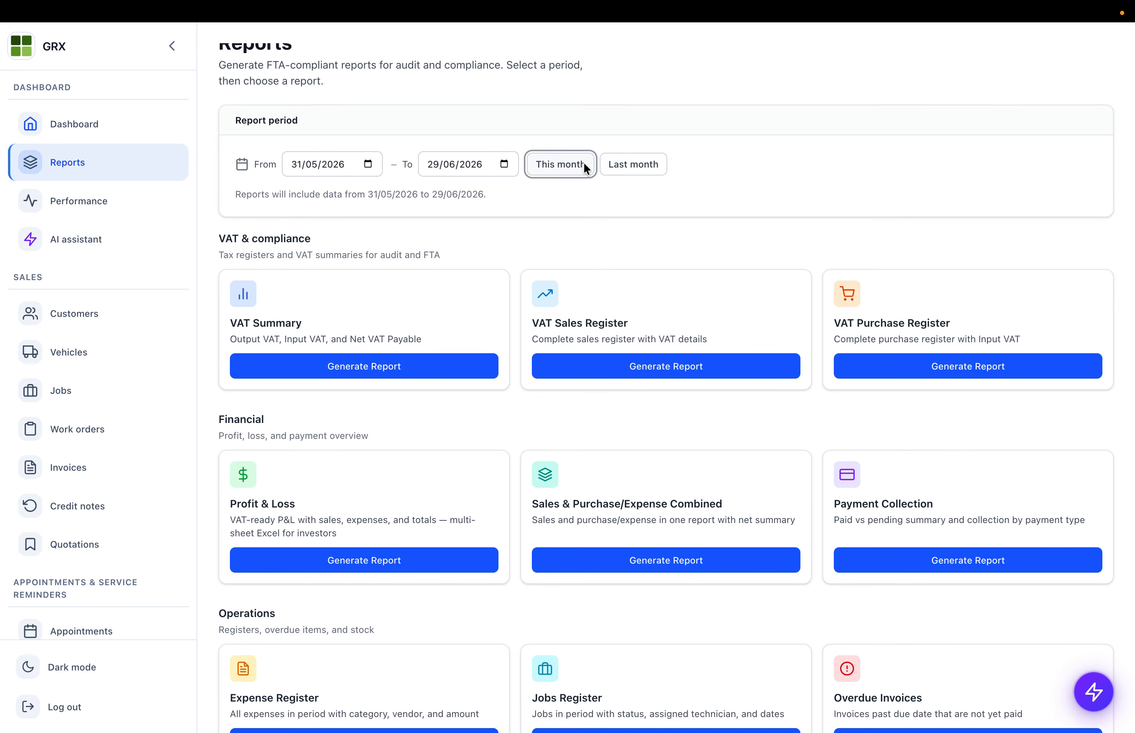
left_click(403, 367)
left_click_drag(493, 370, 462, 354)
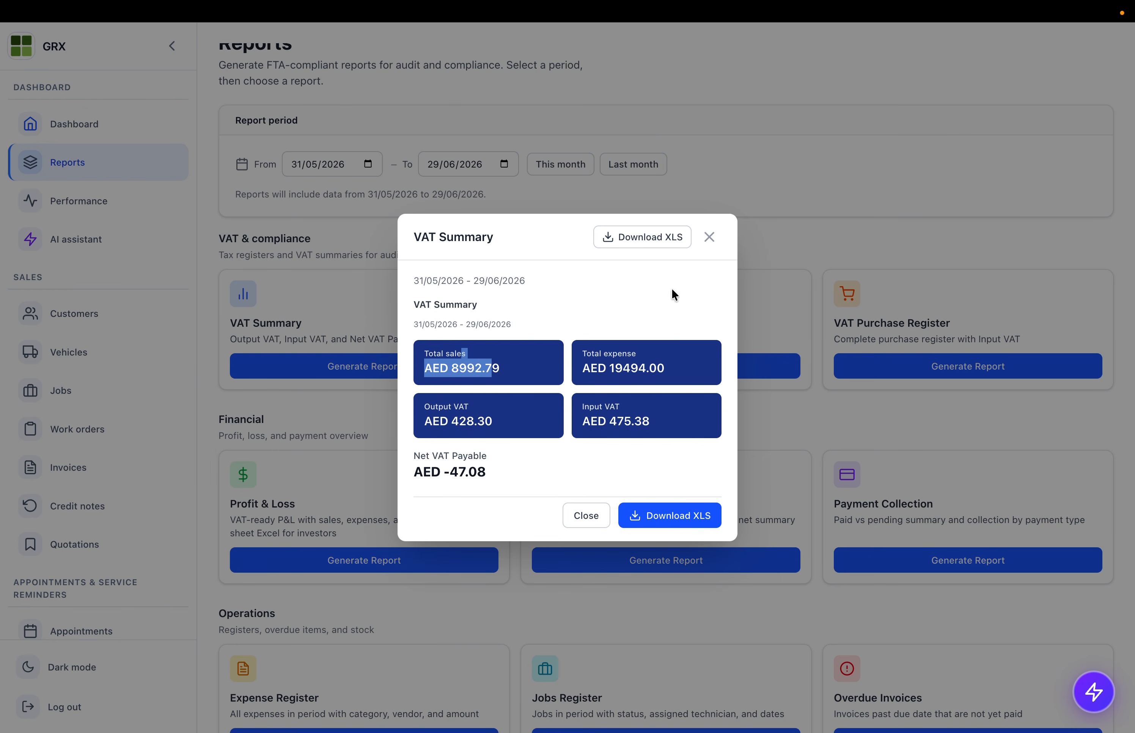
left_click(715, 236)
- Review the rows of the VAT Sales Register and VAT Purchase Register reports
left_click(596, 365)
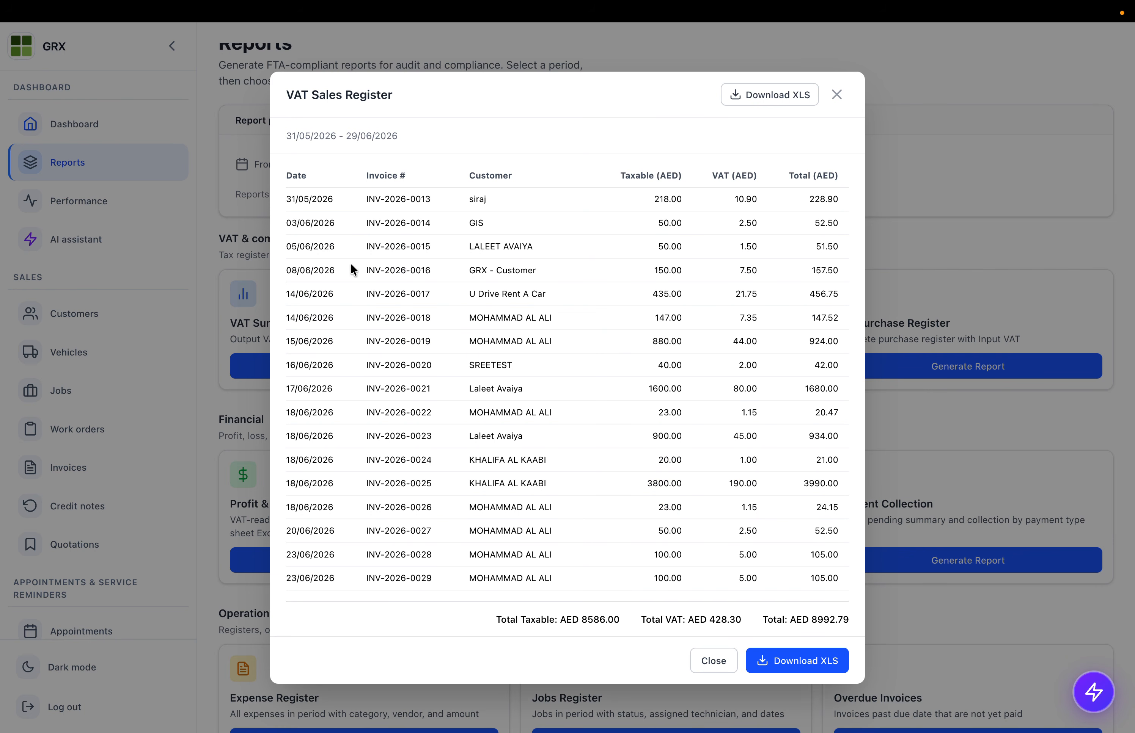
left_click_drag(285, 223, 335, 247)
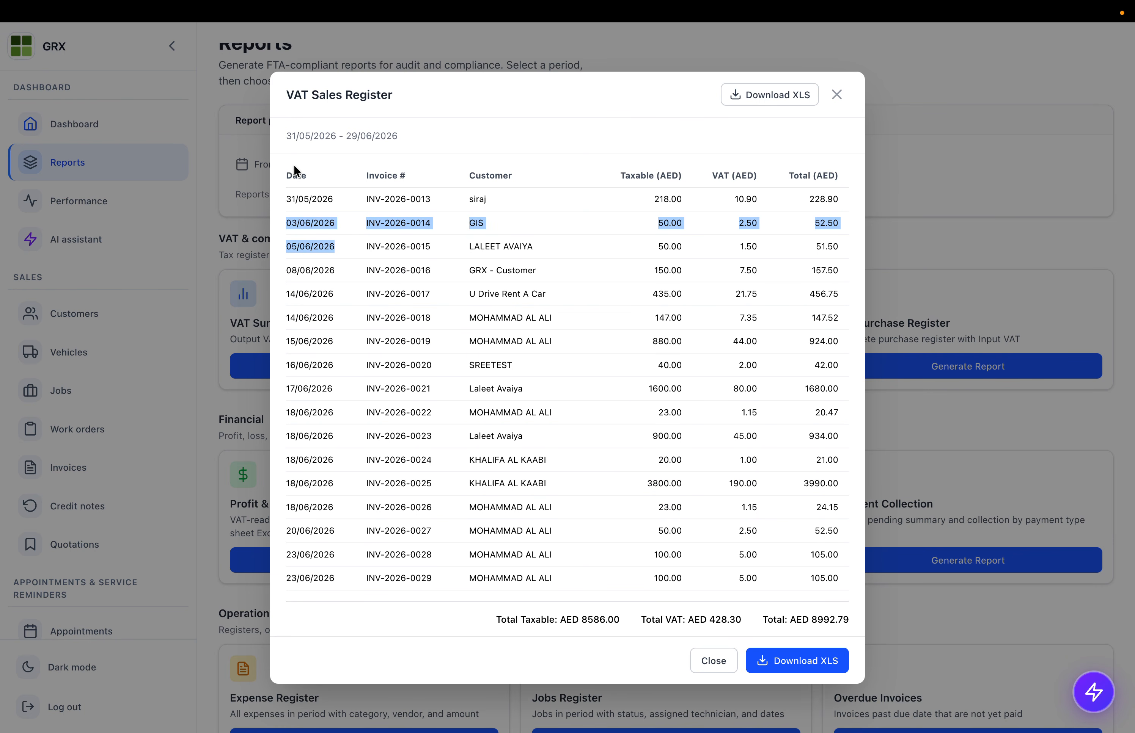
left_click(475, 153)
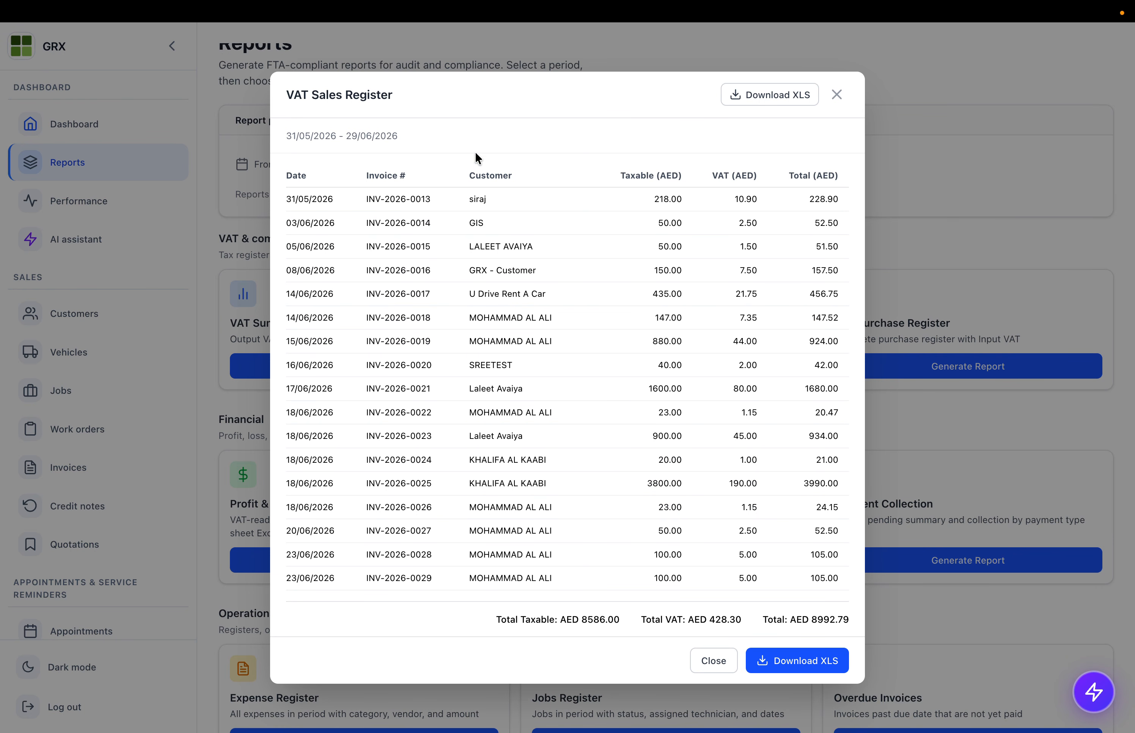
left_click(712, 660)
left_click(857, 369)
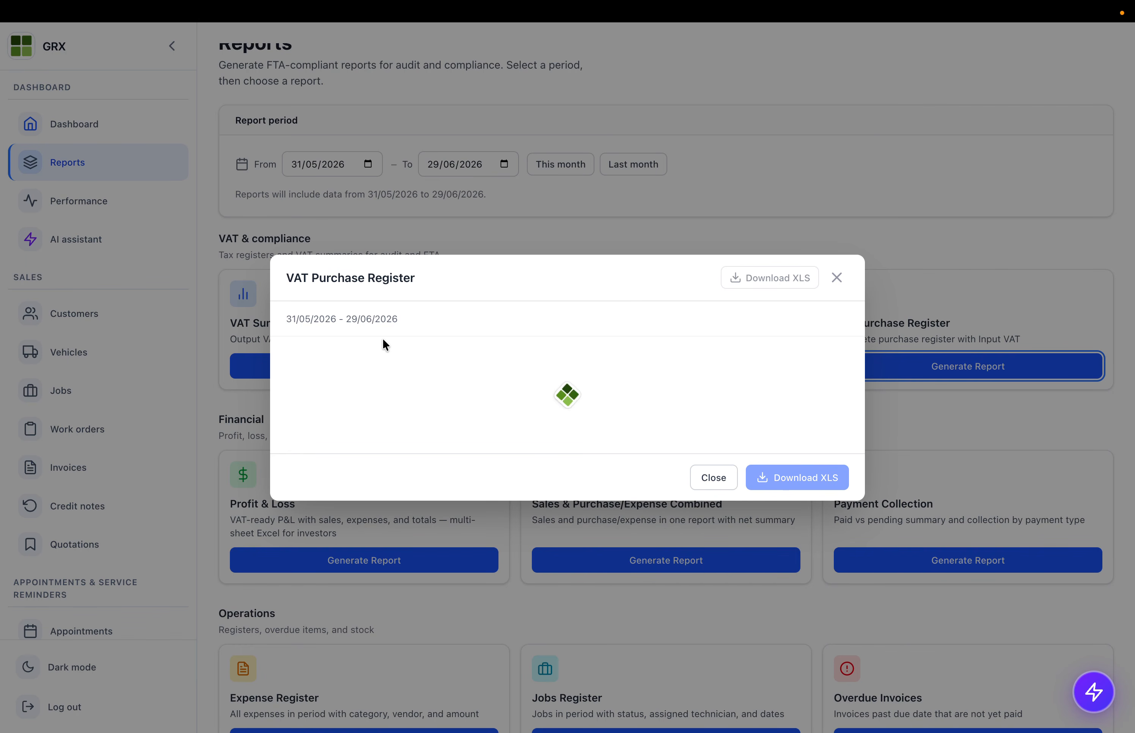
left_click_drag(317, 271, 582, 505)
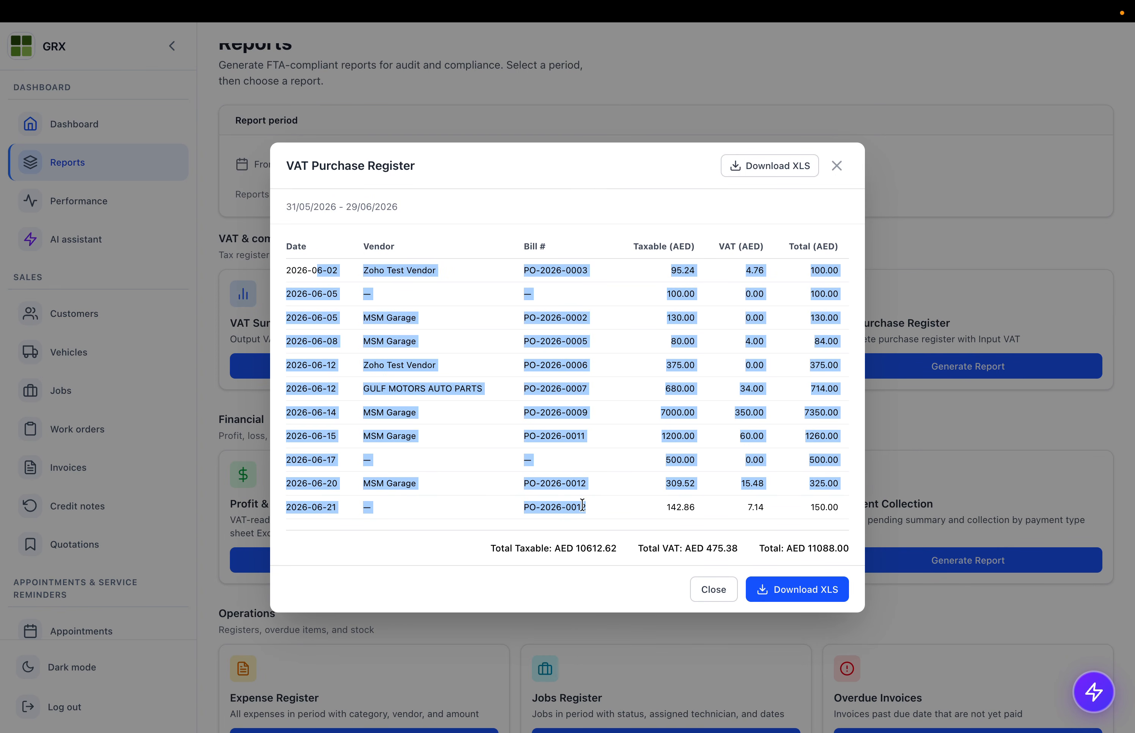
left_click(704, 590)
- Review the Profit & Loss summary figures and the Sales & Purchase/Expense Combined report
scroll(407, 394, "down", 3)
left_click(362, 388)
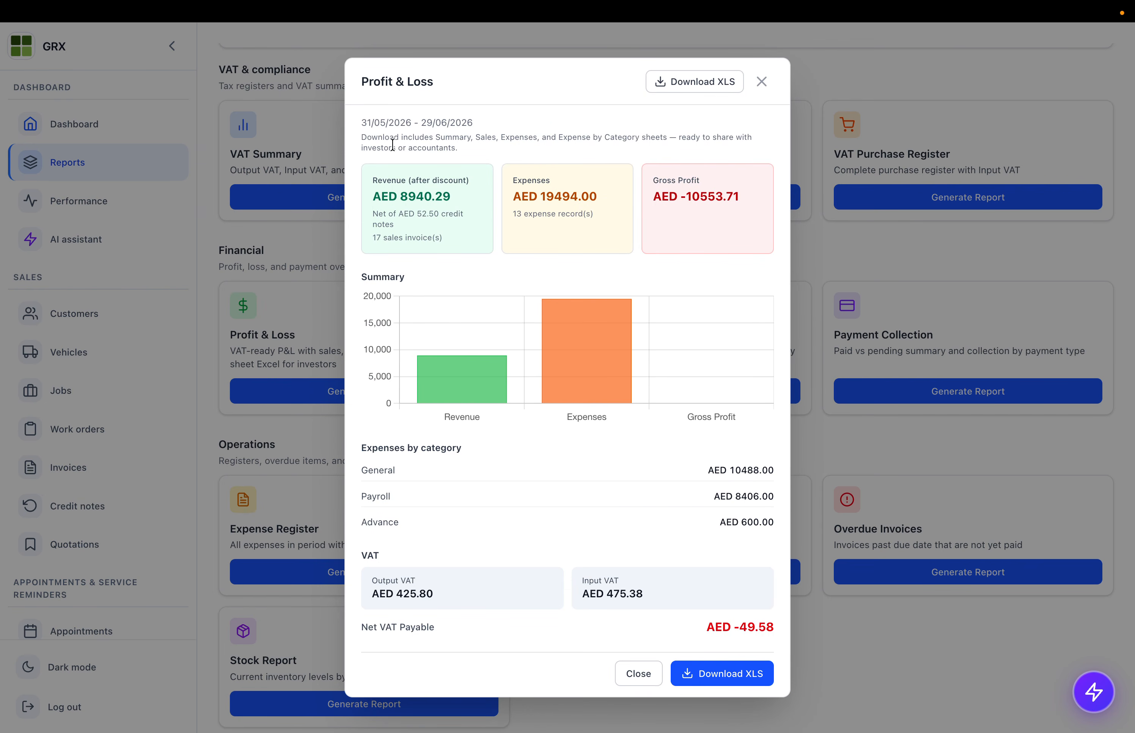
left_click_drag(391, 148, 552, 269)
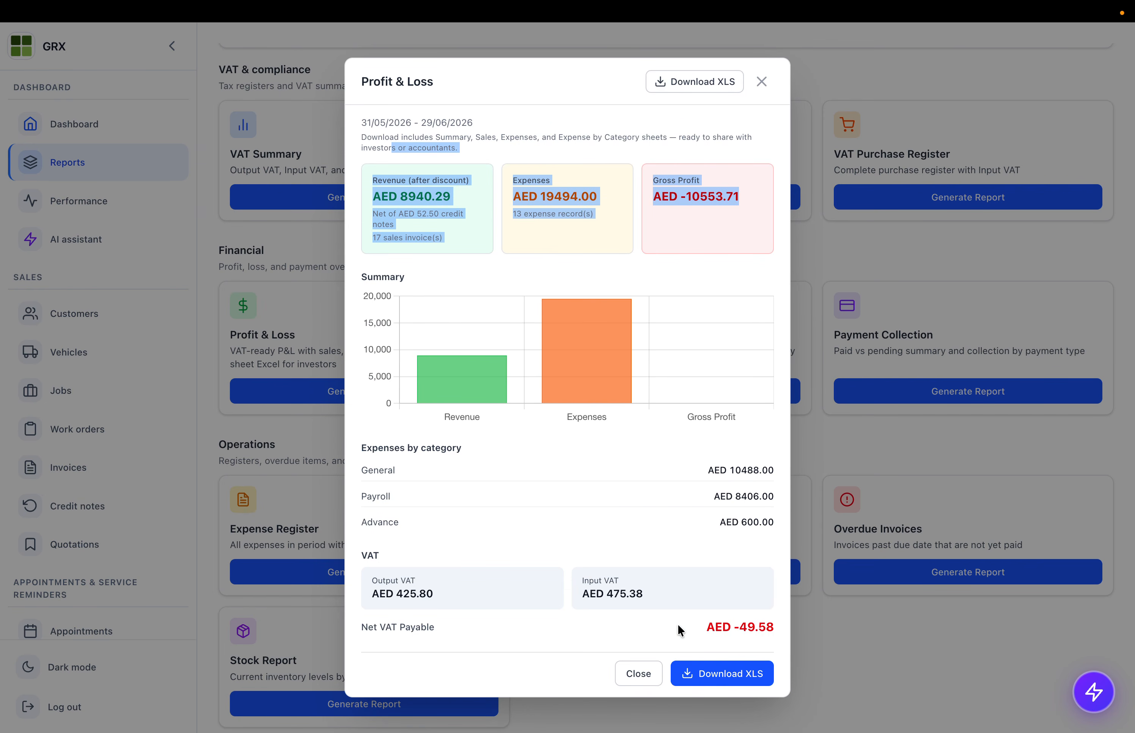
left_click(633, 677)
scroll(601, 380, "down", 2)
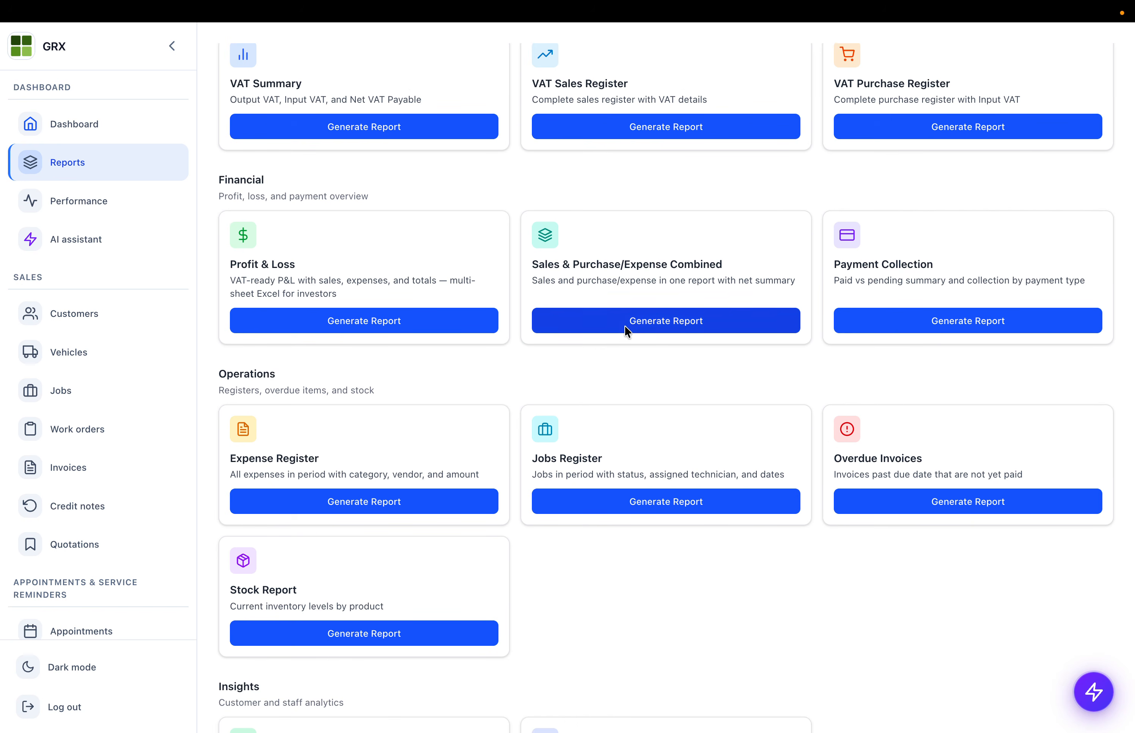
left_click(626, 320)
scroll(432, 358, "down", 9)
scroll(432, 352, "up", 10)
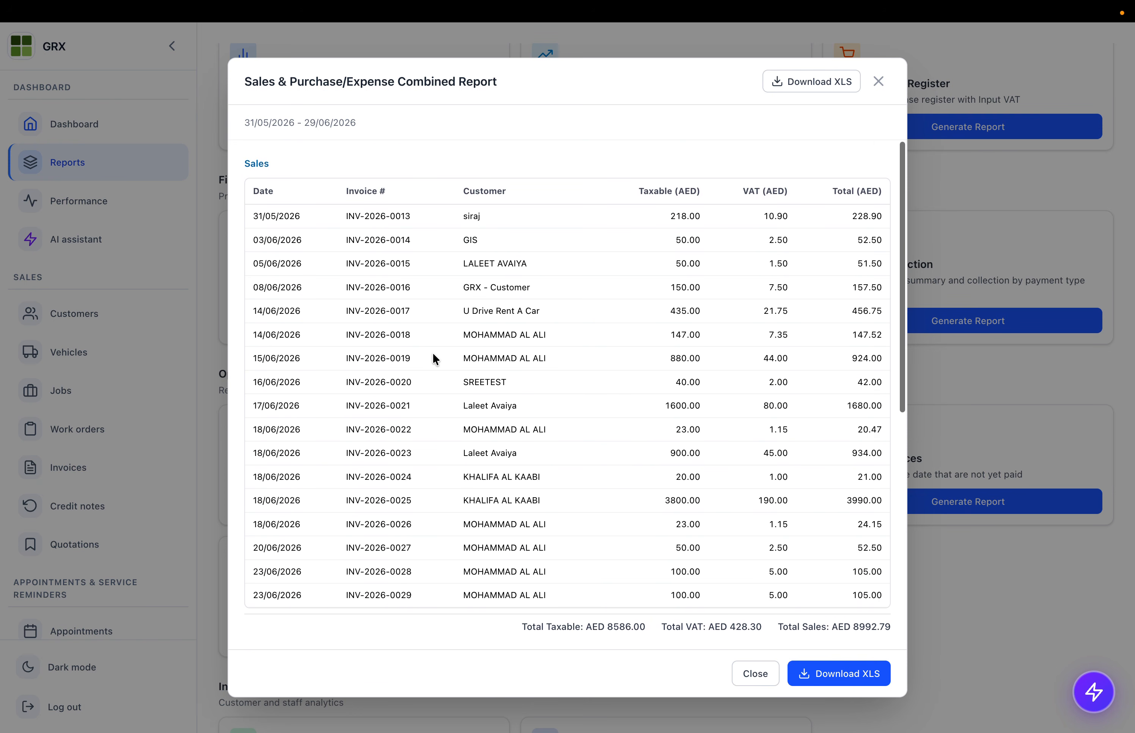
left_click(750, 672)
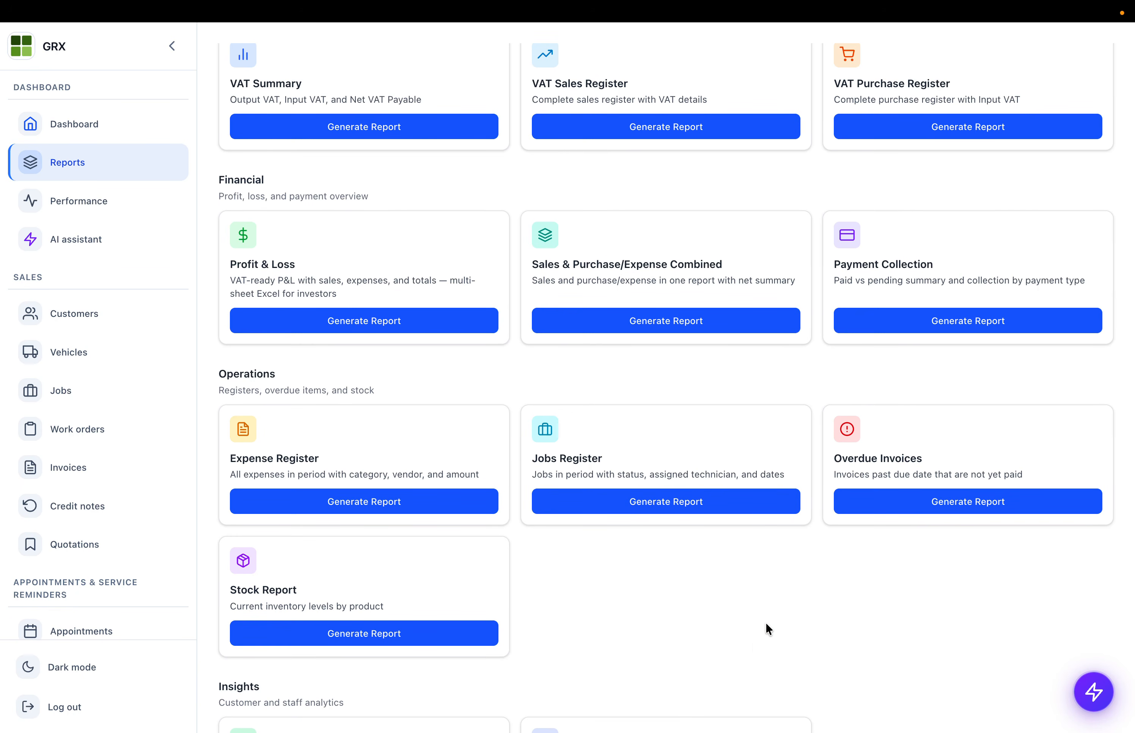
- Review the Payment Collection report: AED 2396.75 collected, AED 6695.64 pending
left_click(890, 327)
mouse_move(432, 364)
scroll(414, 505, "down", 5)
scroll(414, 520, "up", 5)
left_click_drag(804, 502, 805, 611)
scroll(805, 608, "down", 5)
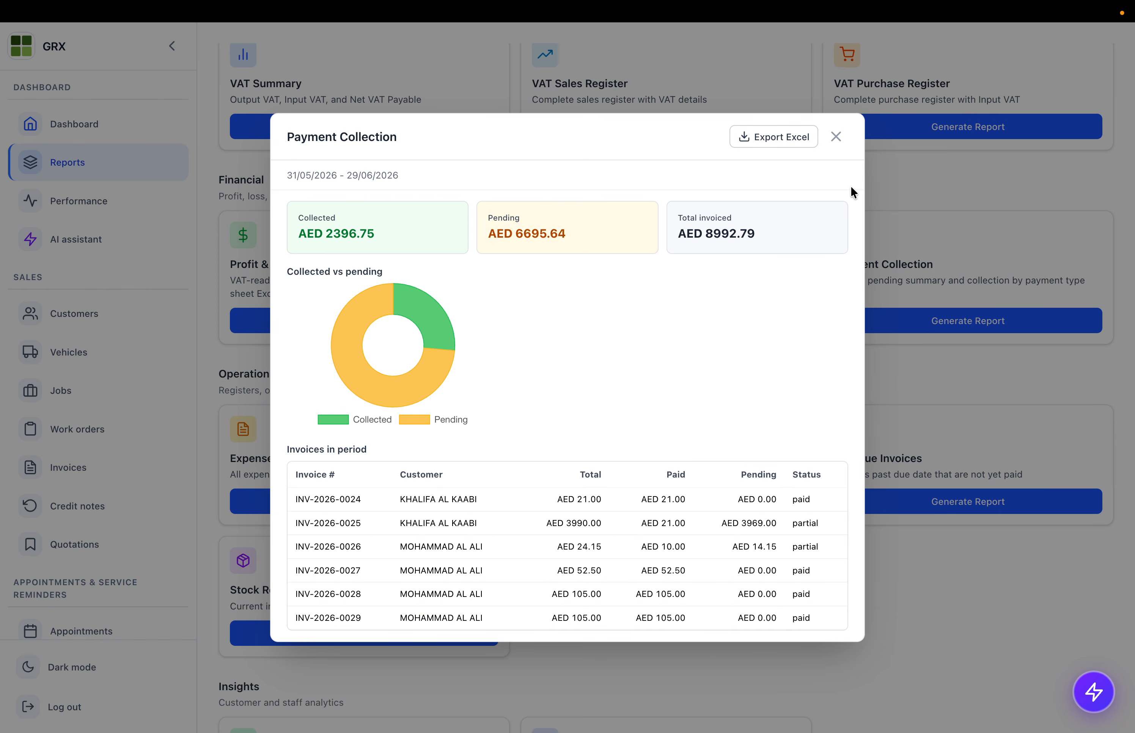
left_click(839, 139)
scroll(405, 300, "down", 3)
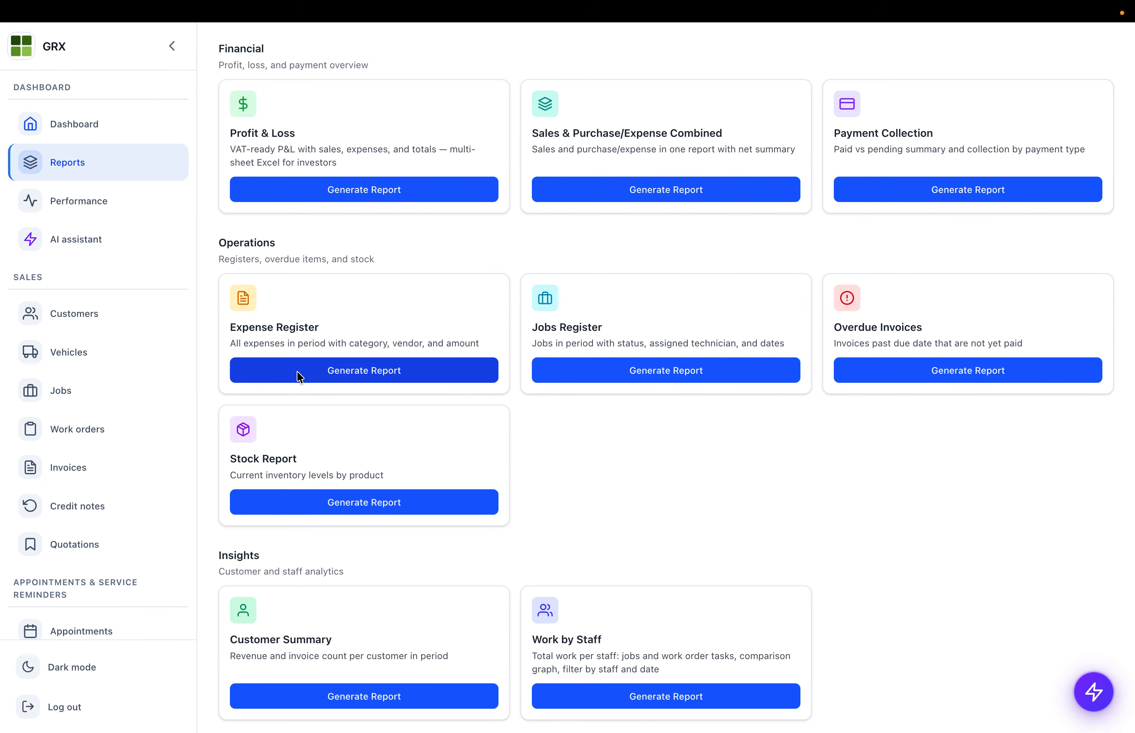
left_click(298, 374)
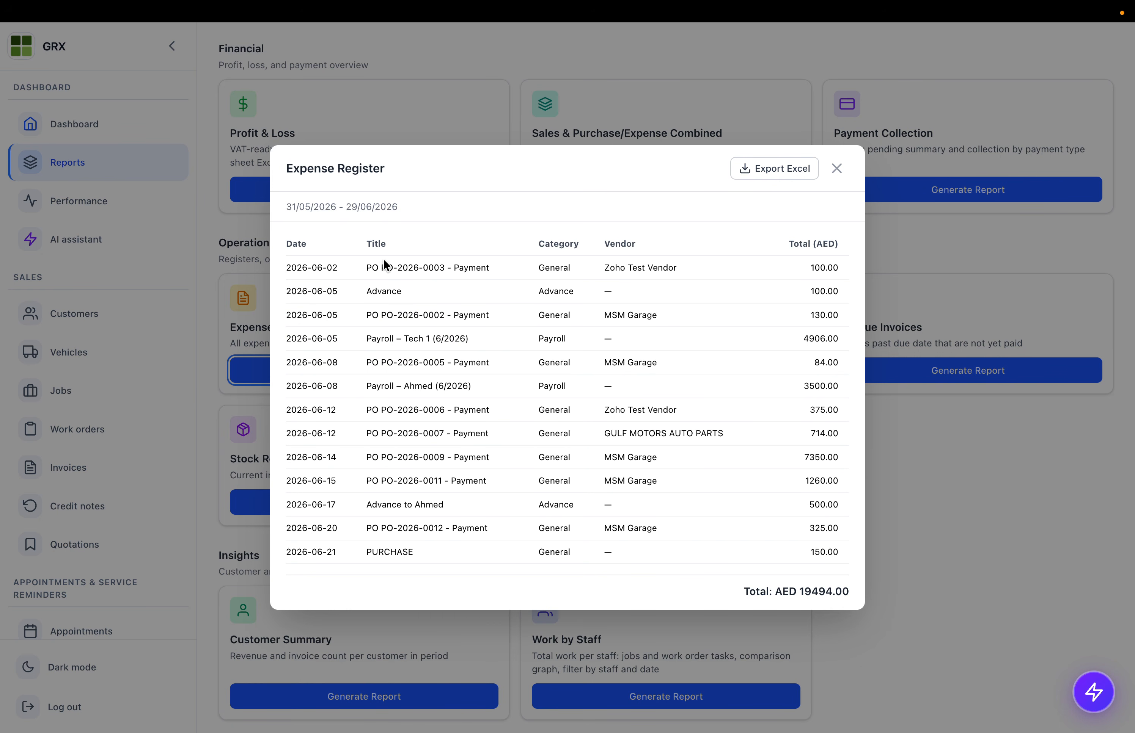
left_click_drag(384, 263, 520, 448)
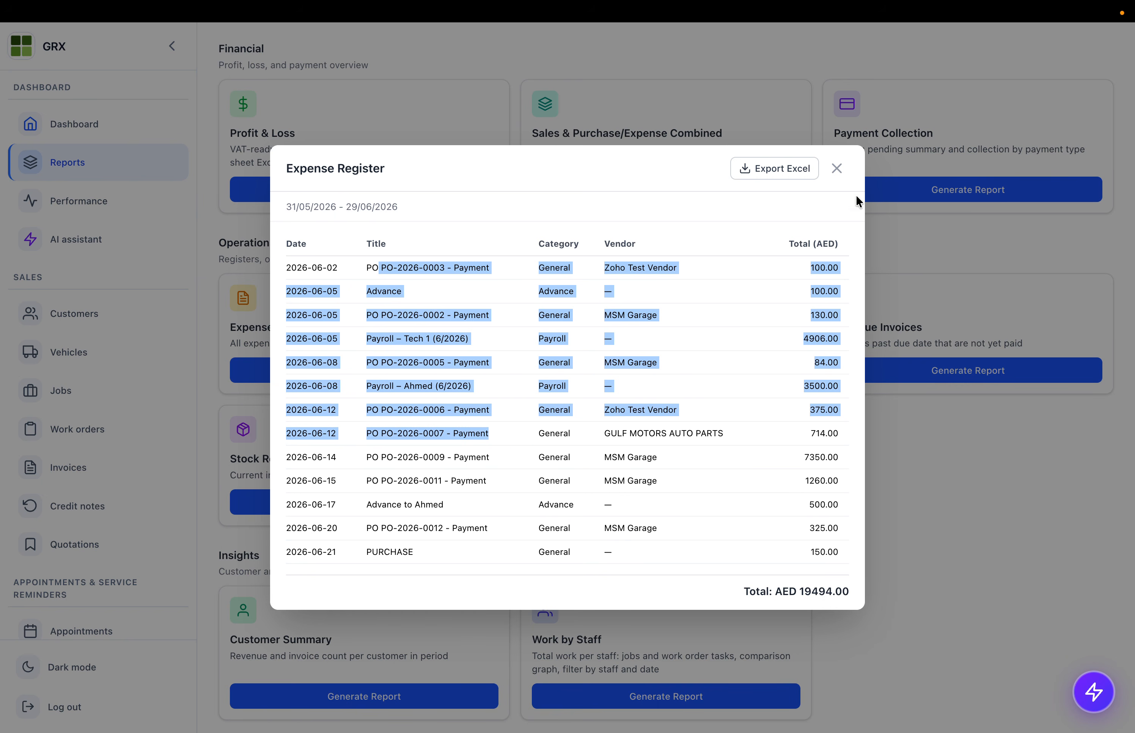
left_click(838, 169)
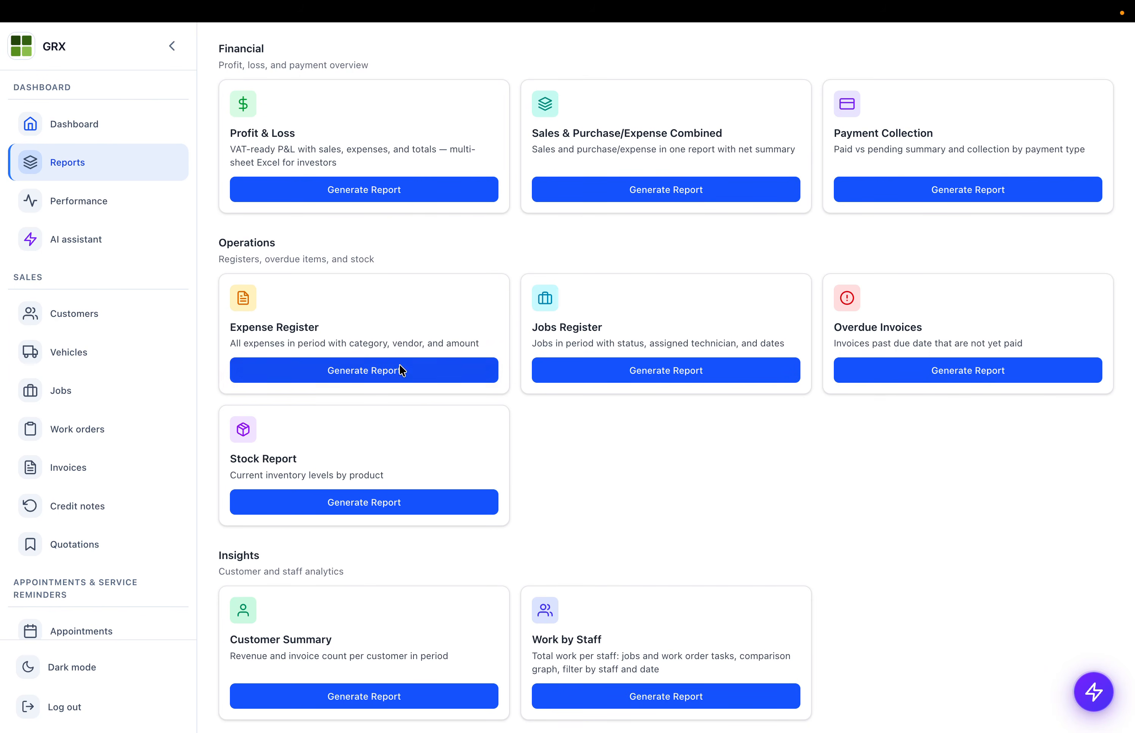
left_click(587, 376)
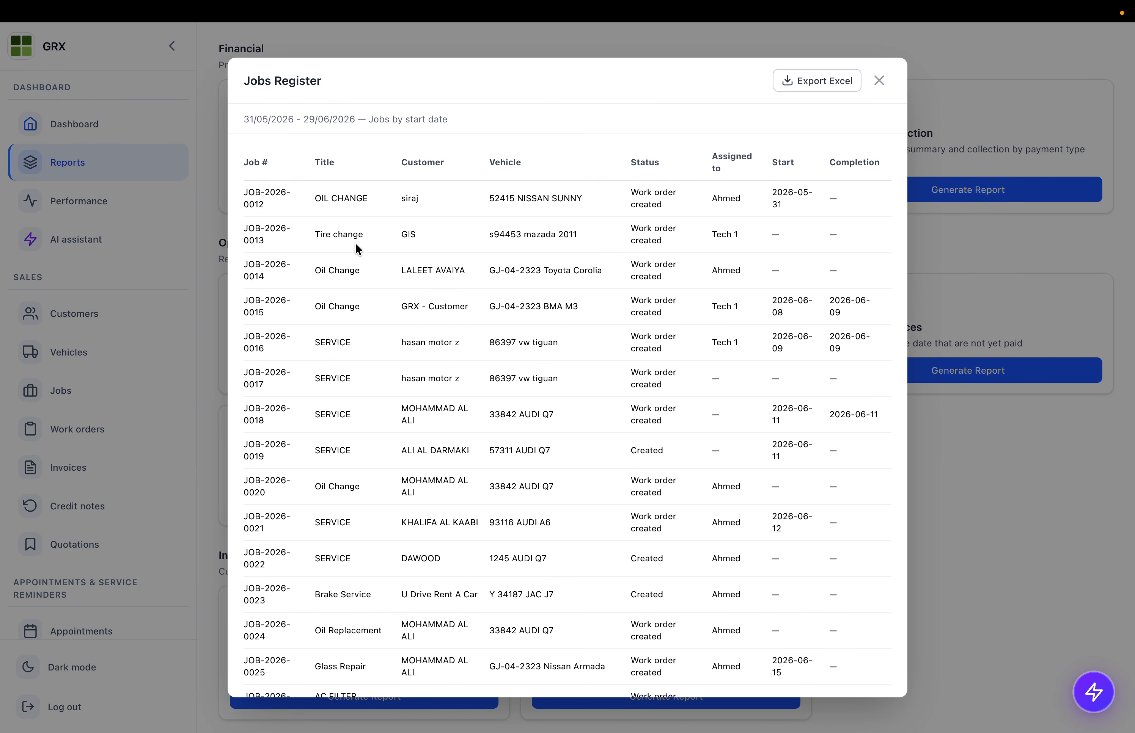
scroll(375, 295, "down", 5)
scroll(424, 261, "up", 5)
scroll(818, 248, "down", 5)
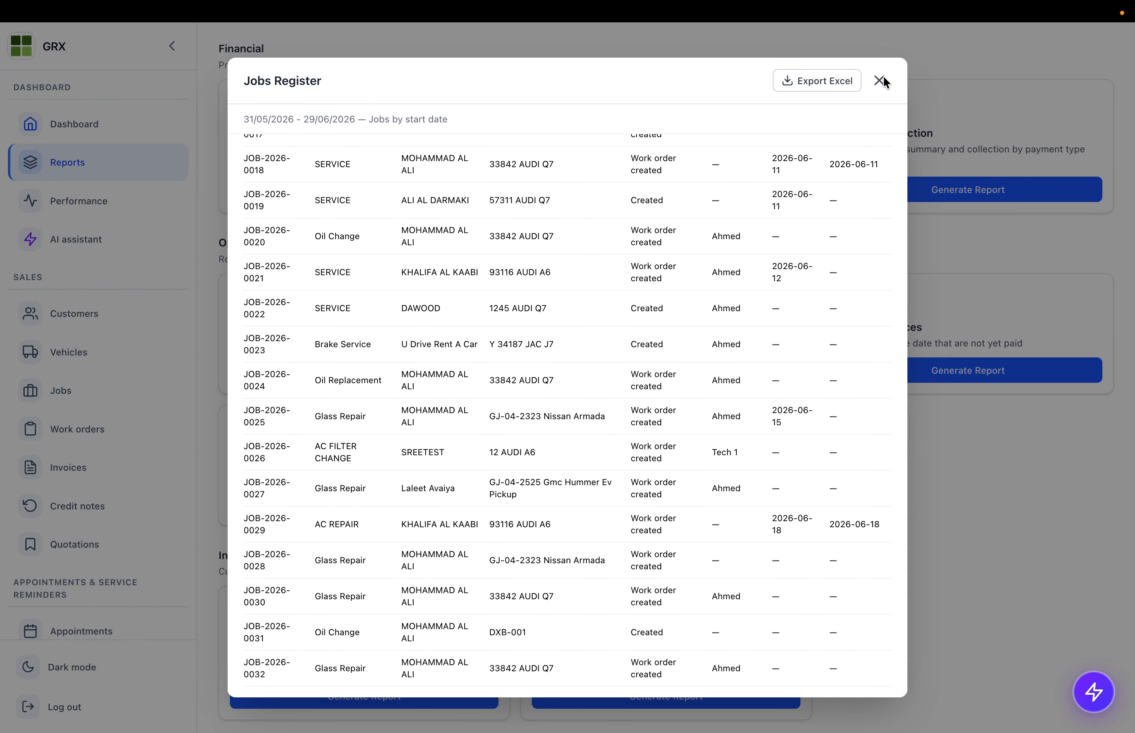
left_click(878, 80)
left_click(911, 377)
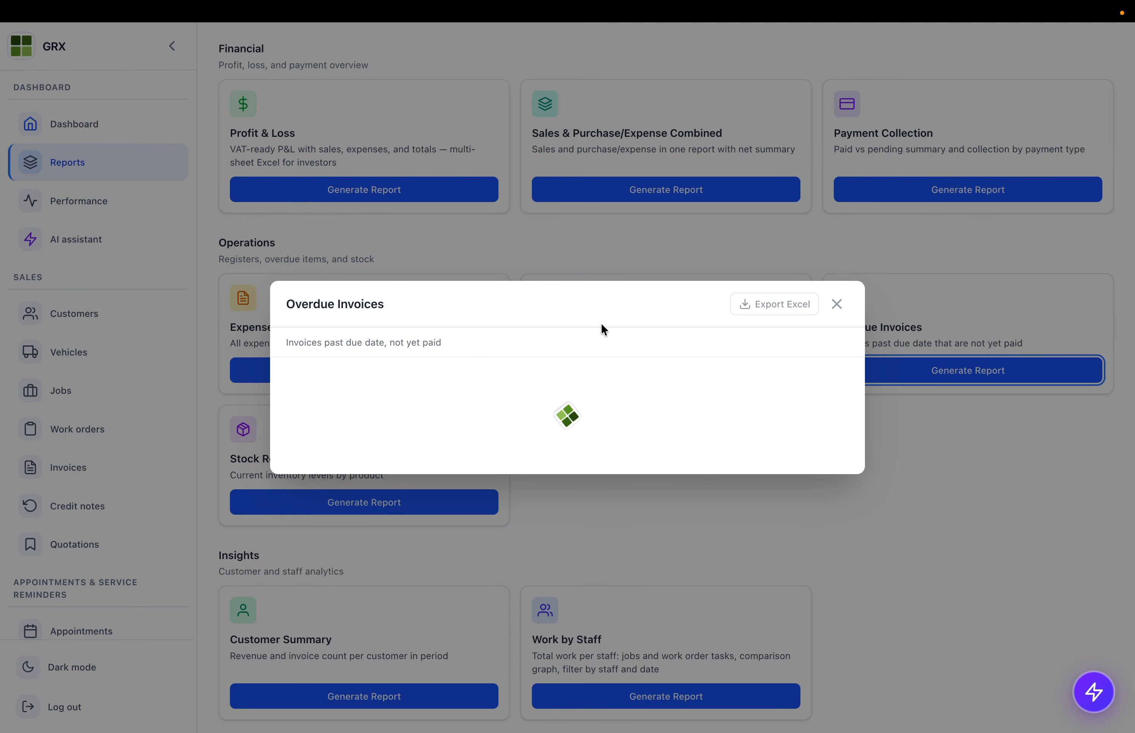
left_click(837, 323)
scroll(387, 373, "down", 1)
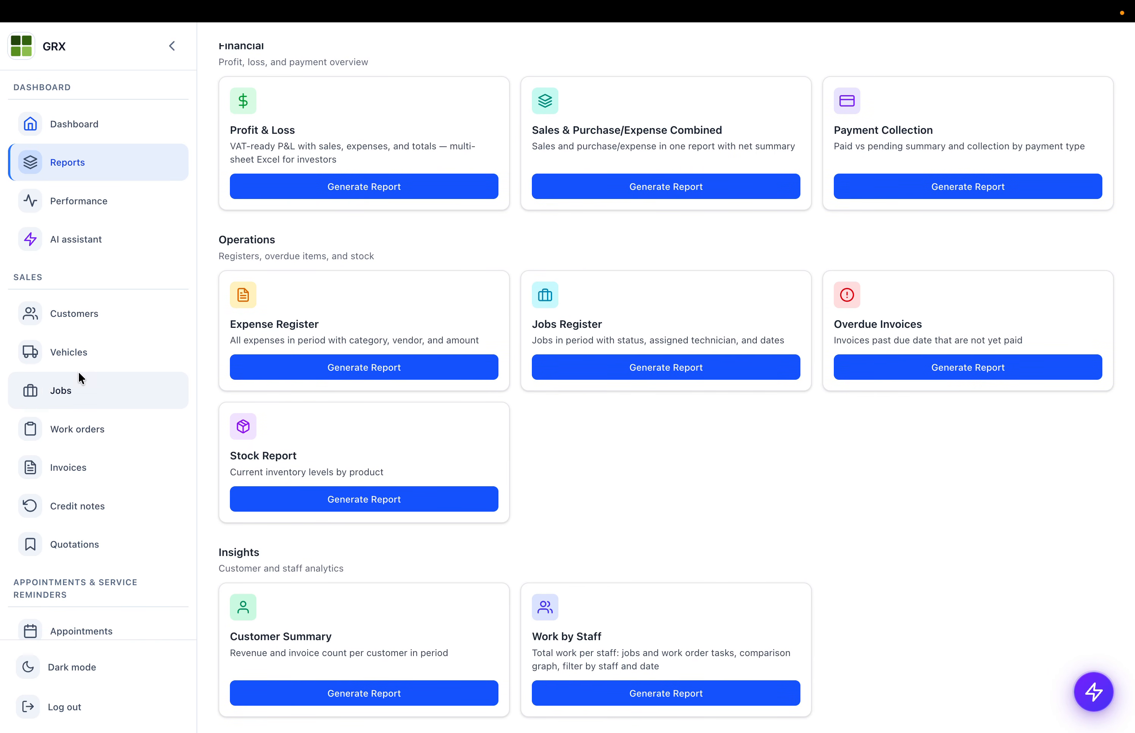
scroll(78, 420, "down", 5)
left_click(291, 501)
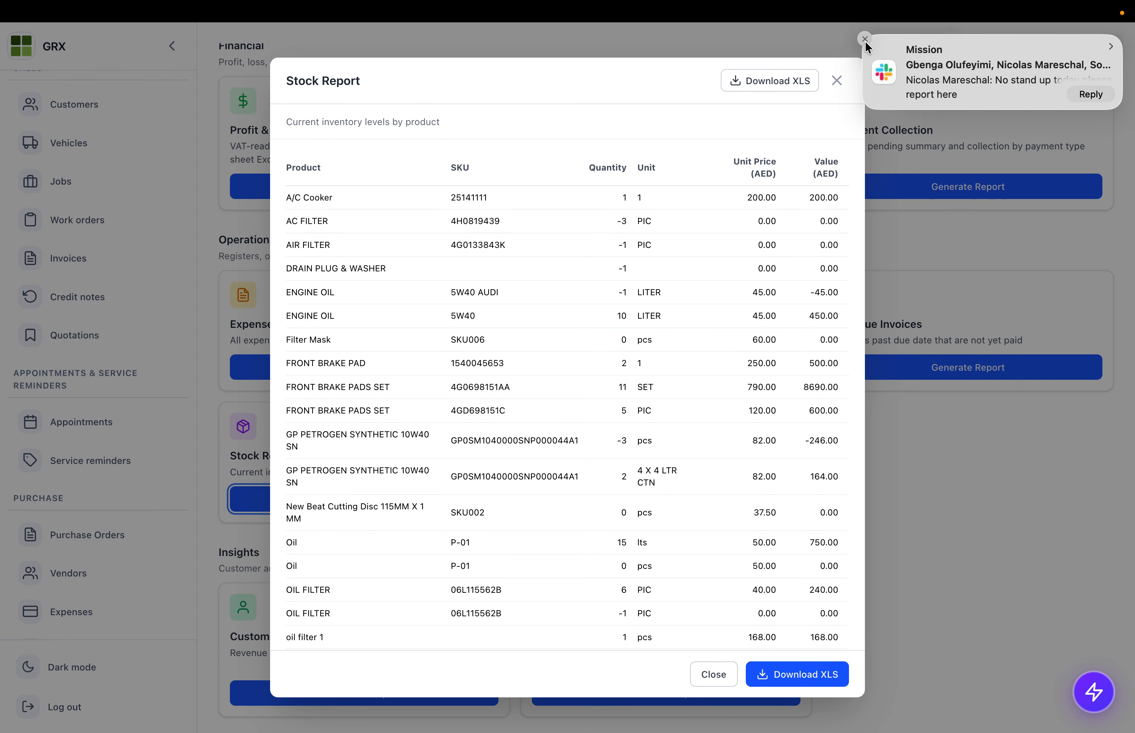
left_click(864, 41)
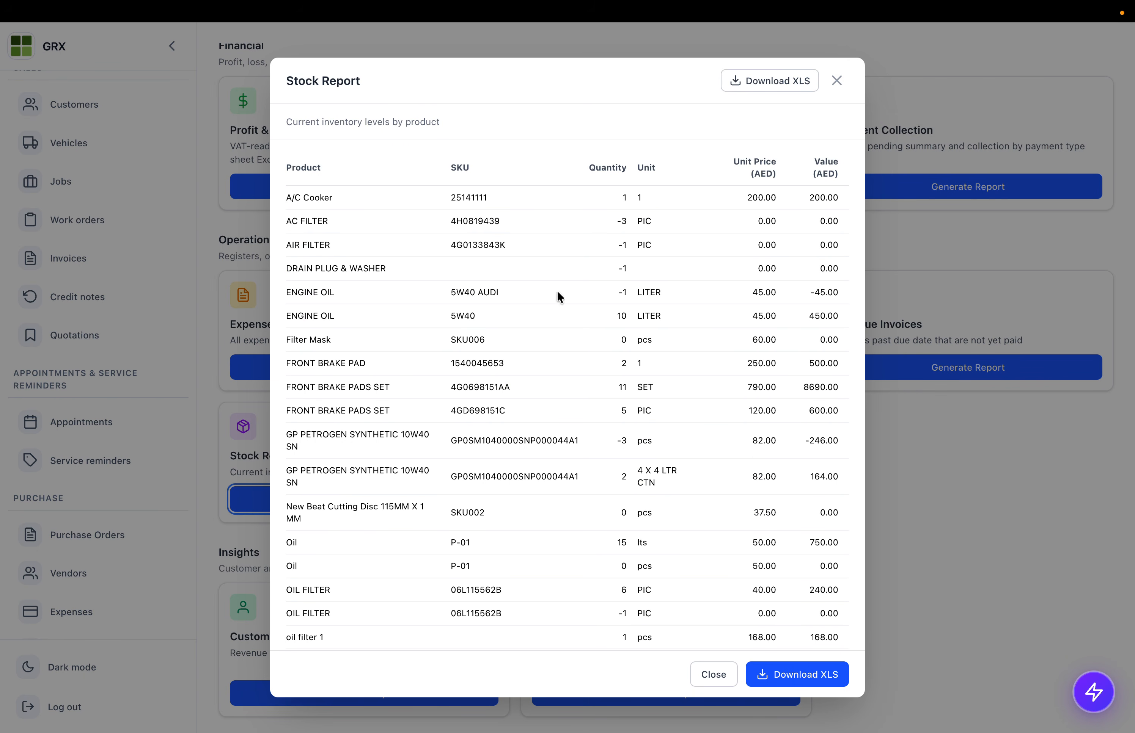
scroll(507, 362, "down", 5)
scroll(507, 362, "up", 10)
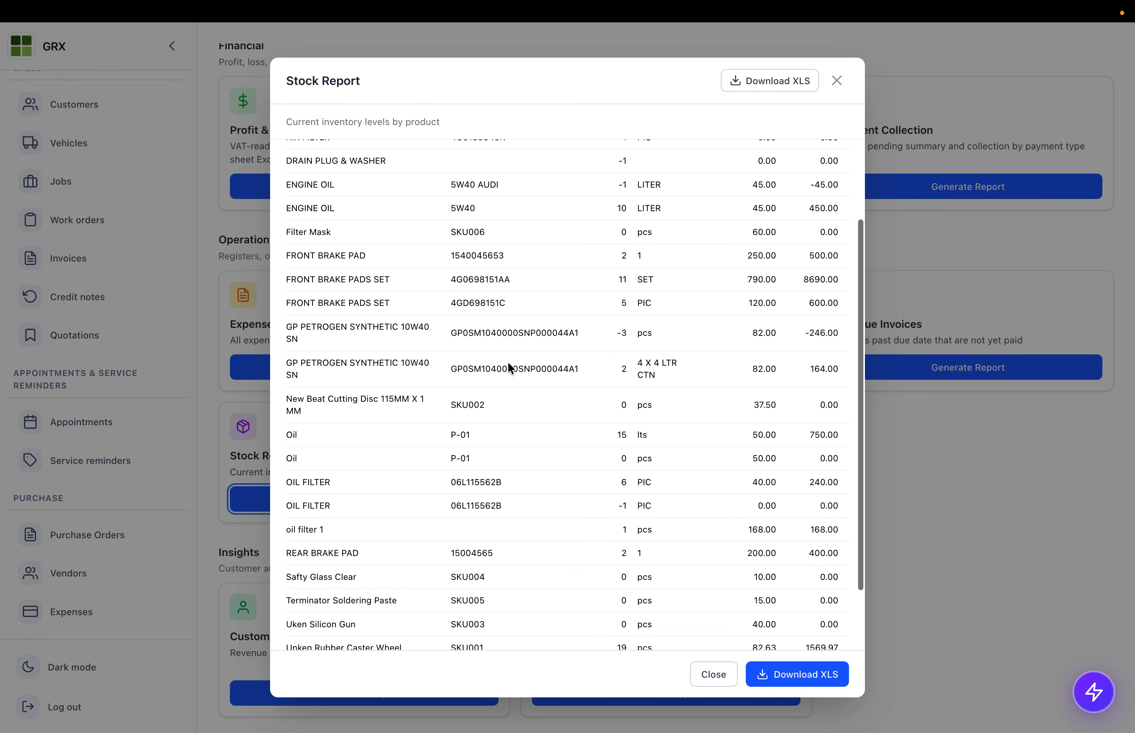
left_click(836, 81)
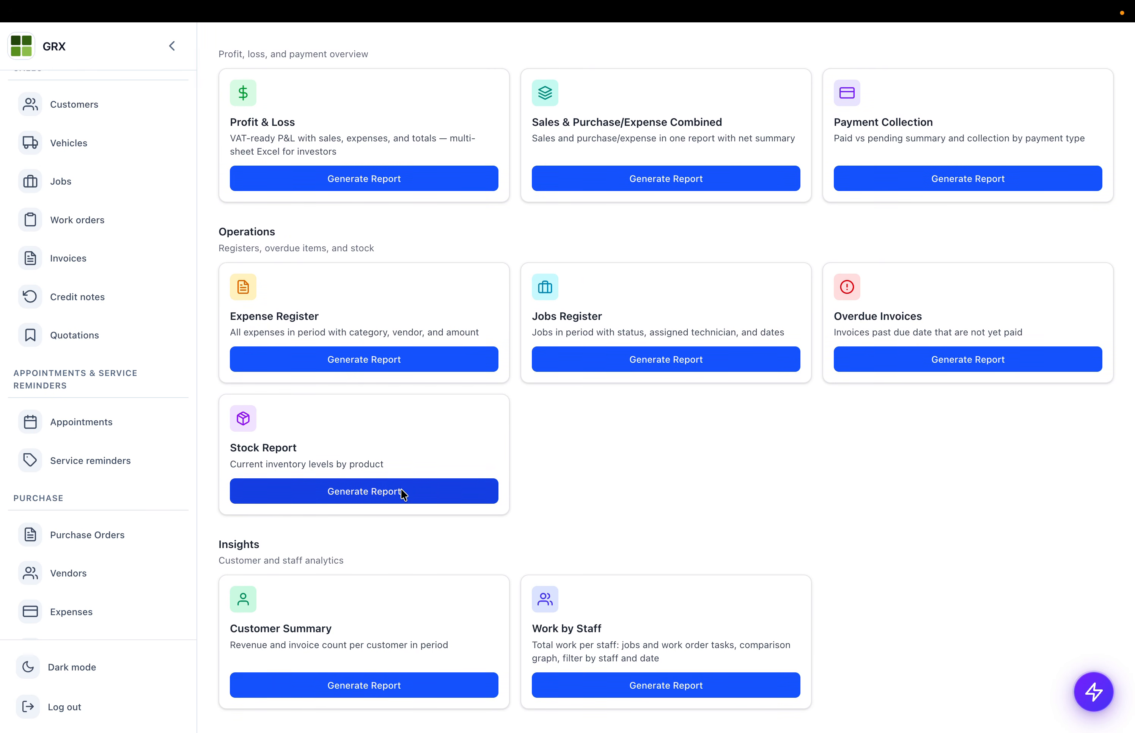
left_click(271, 703)
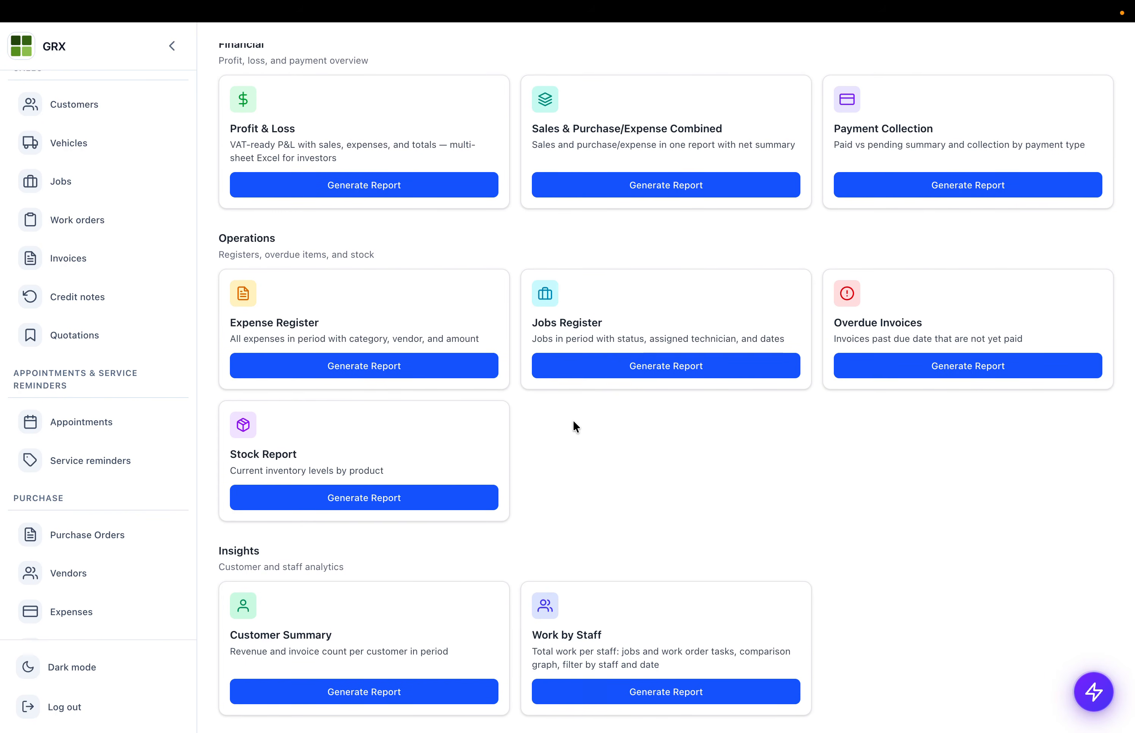
left_click(610, 697)
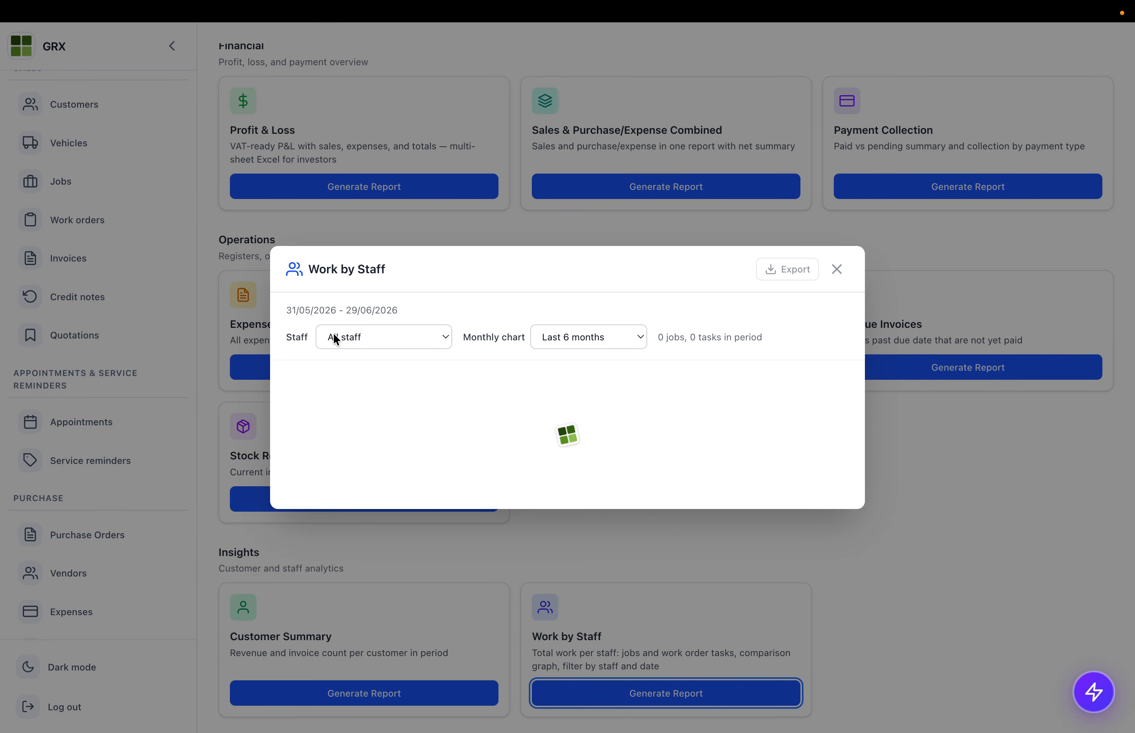
scroll(468, 437, "down", 2)
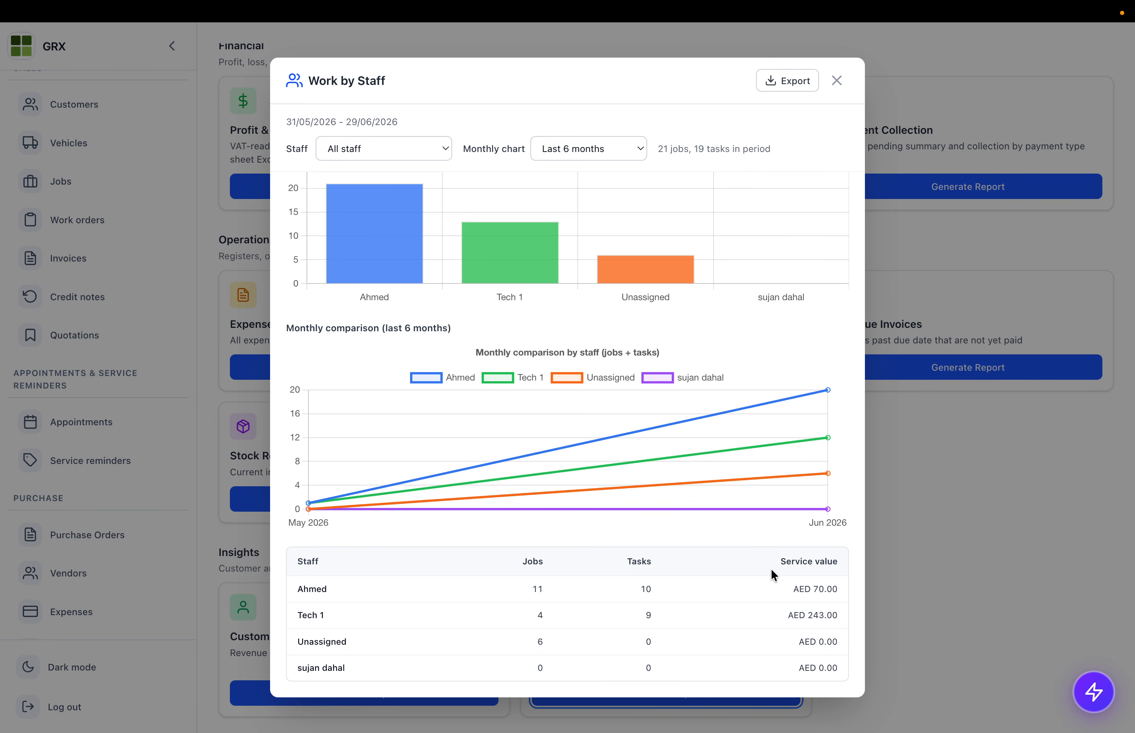
left_click_drag(791, 583, 816, 643)
double_click(816, 605)
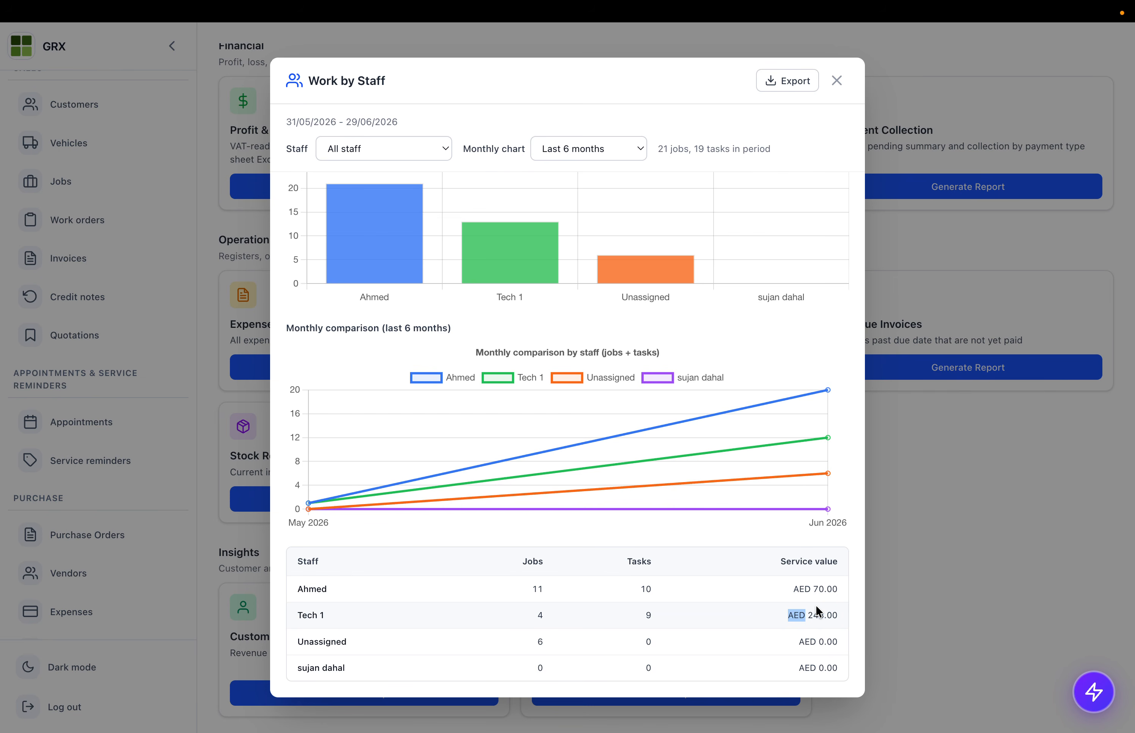
scroll(816, 605, "up", 3)
left_click(834, 77)
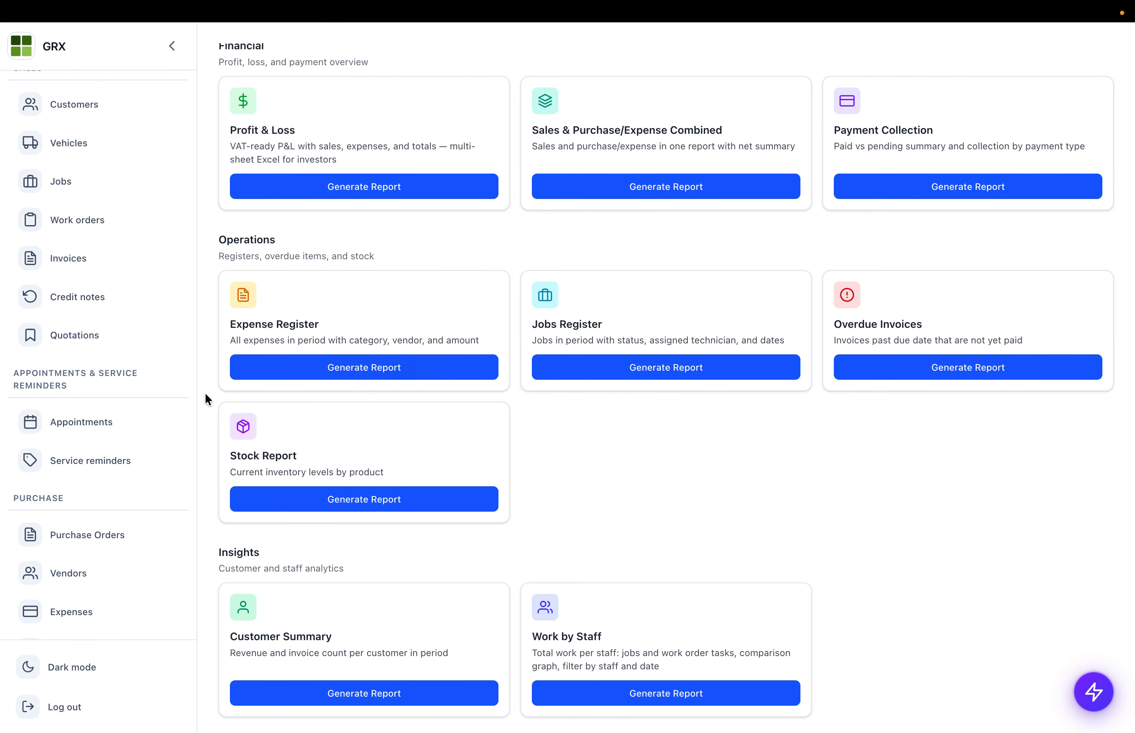
- Pass through the Credit notes list and open the Appointments page
scroll(113, 311, "down", 1)
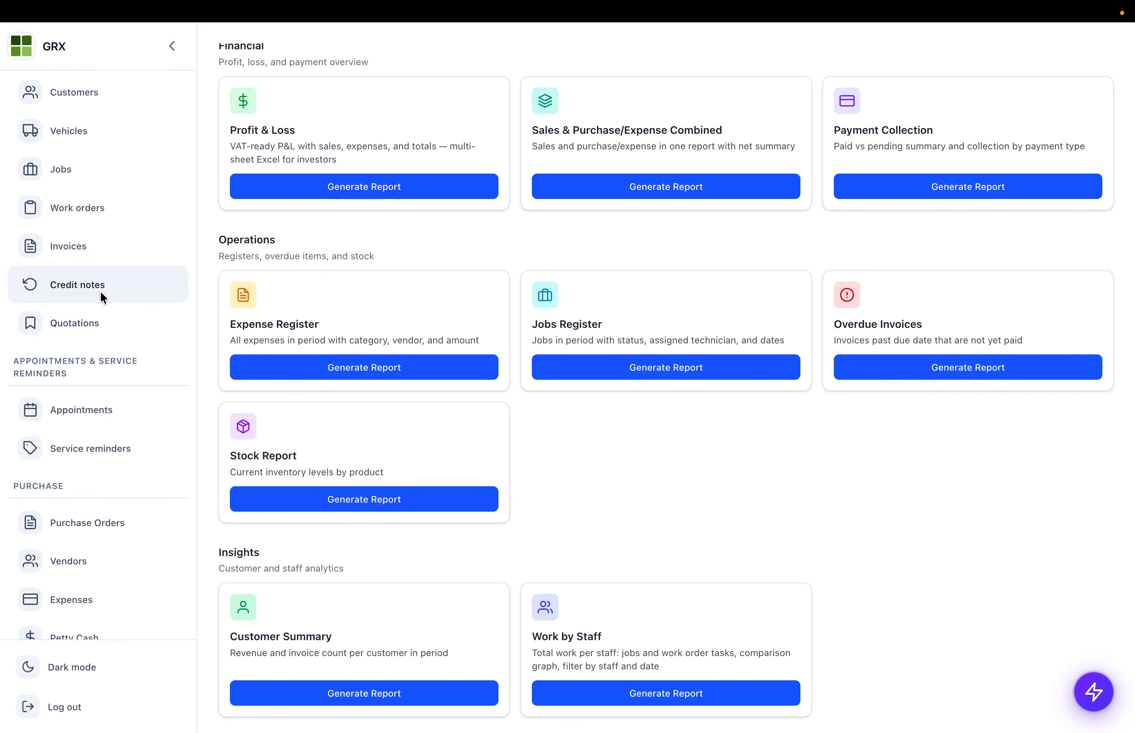
left_click(102, 296)
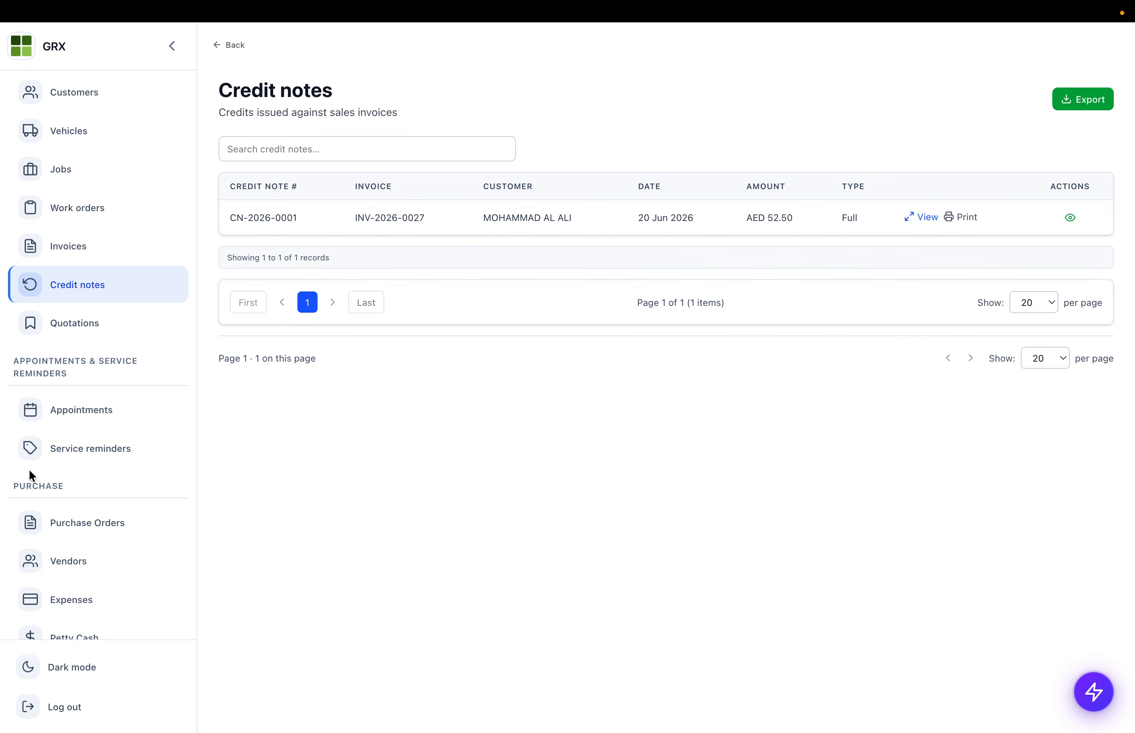
left_click(91, 416)
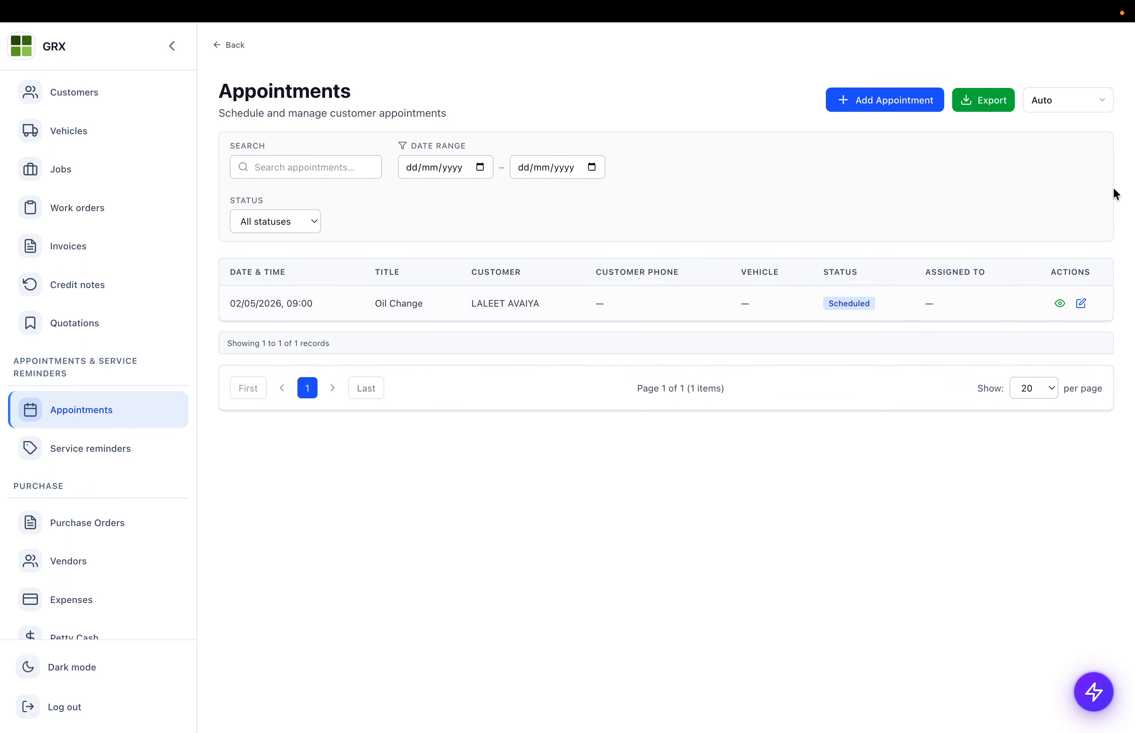
- Switch the appointments view to Cards, then the June 2026 Calendar, then back to Auto
left_click(1055, 99)
left_click(1044, 115)
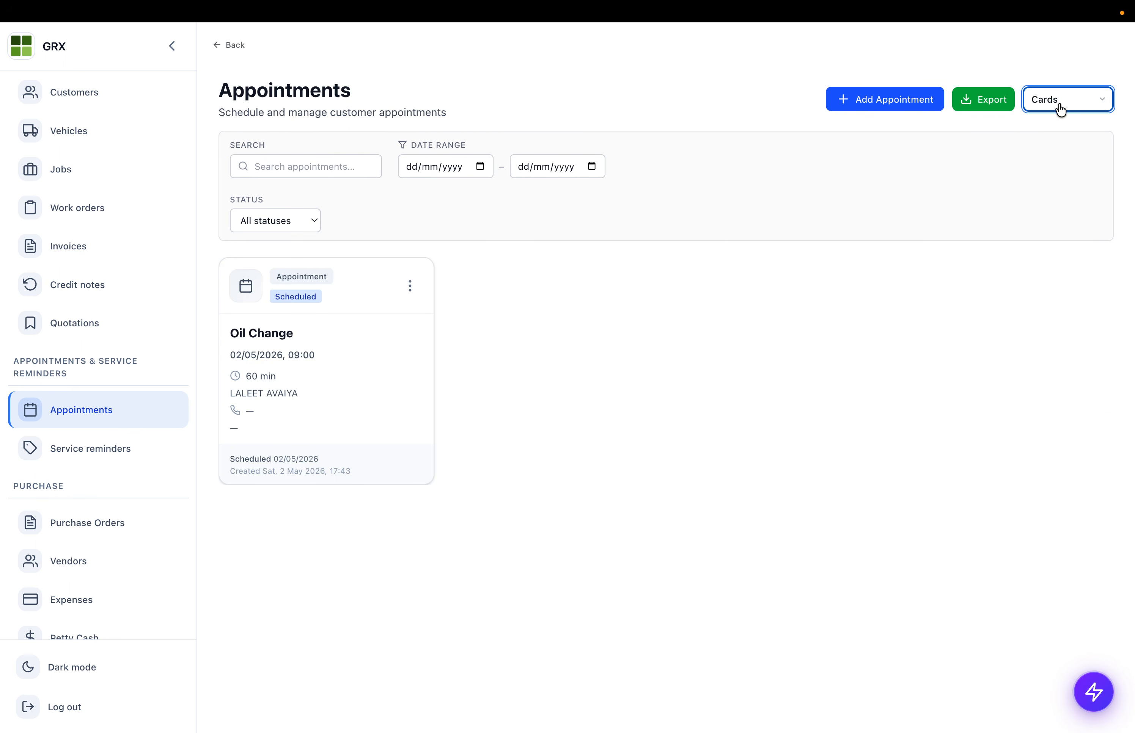
left_click(1059, 106)
left_click(1058, 140)
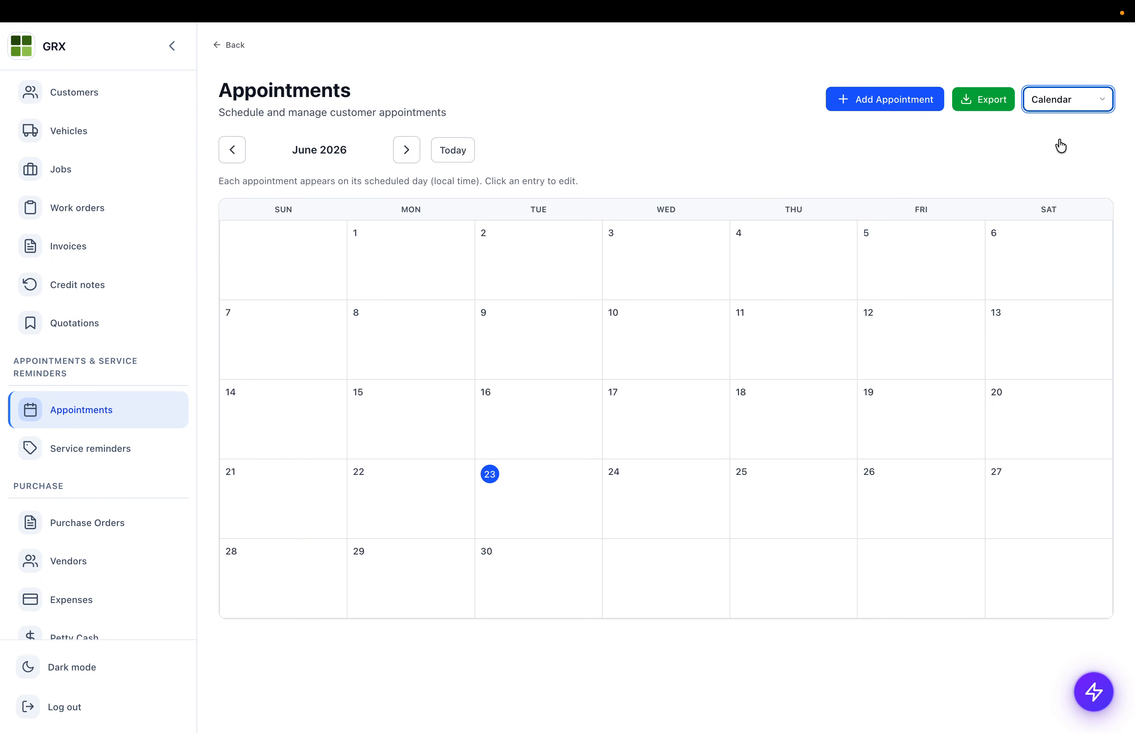
left_click(1066, 107)
left_click(1042, 41)
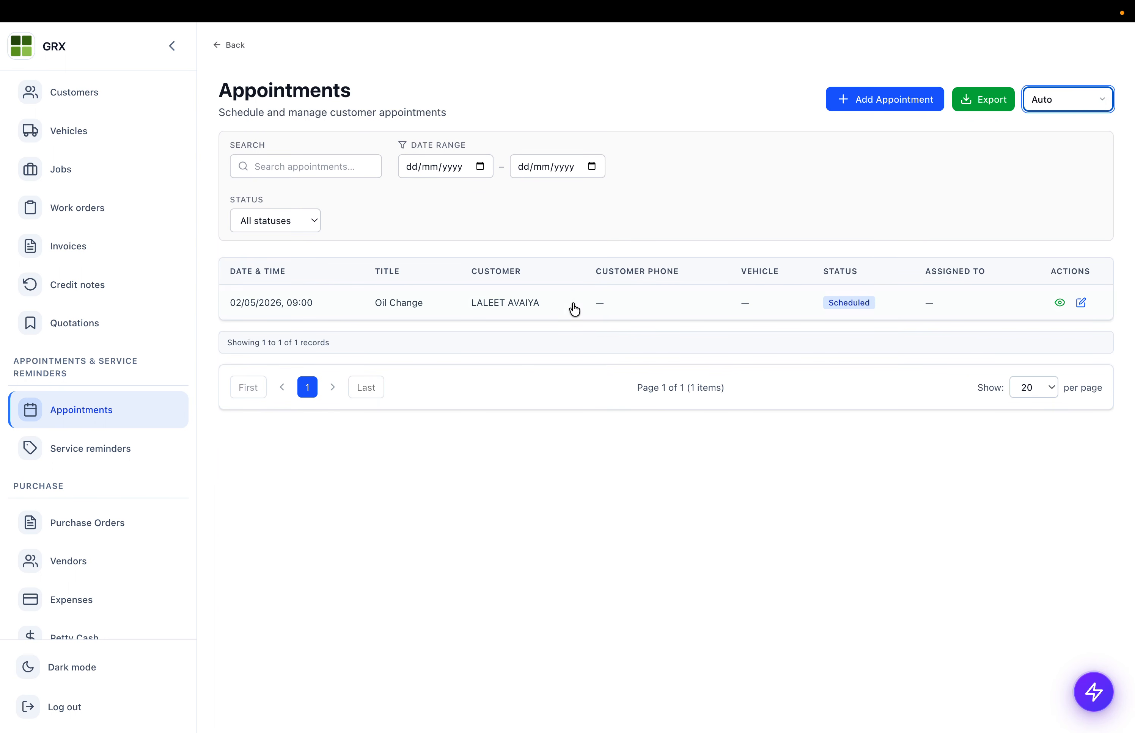
- On Service reminders, list All active, try starting an appointment from one, then show All reminders
left_click(118, 441)
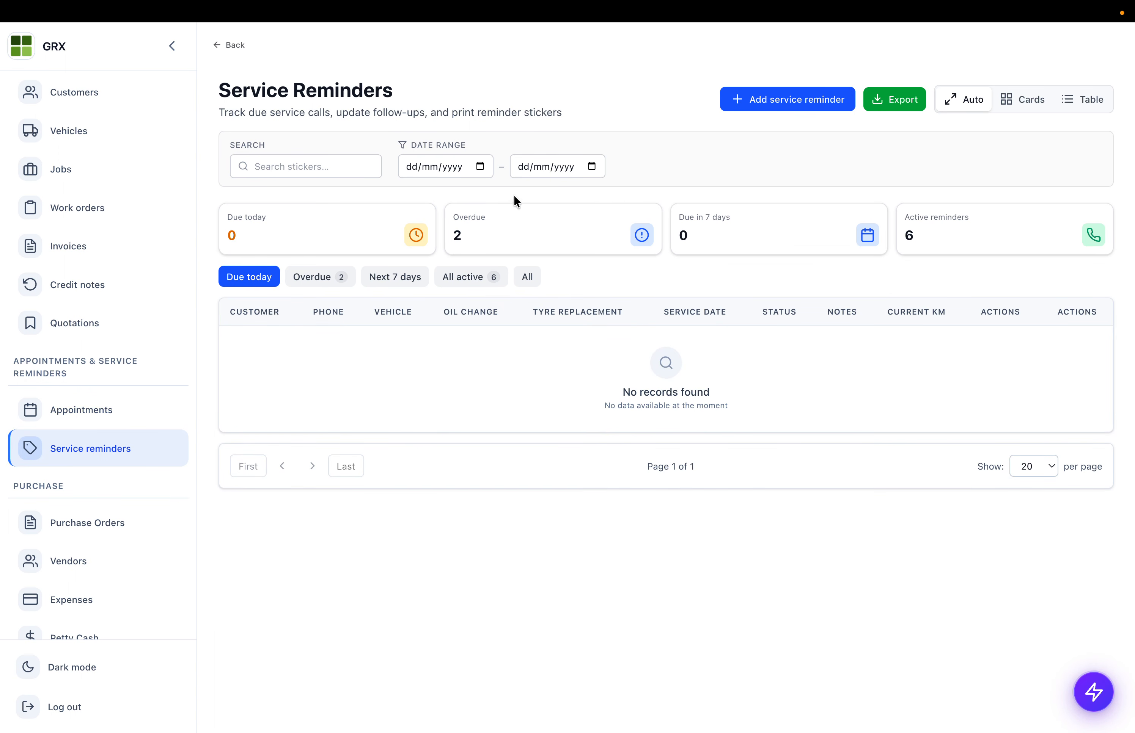
left_click(449, 278)
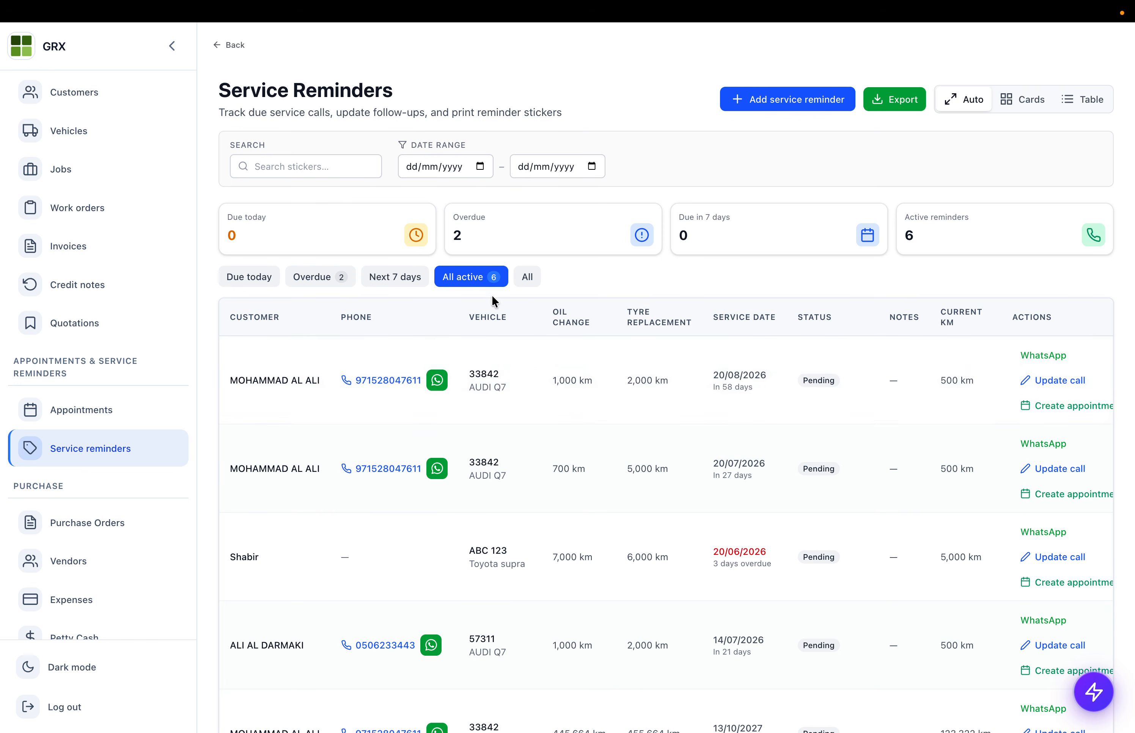
left_click_drag(720, 375, 763, 418)
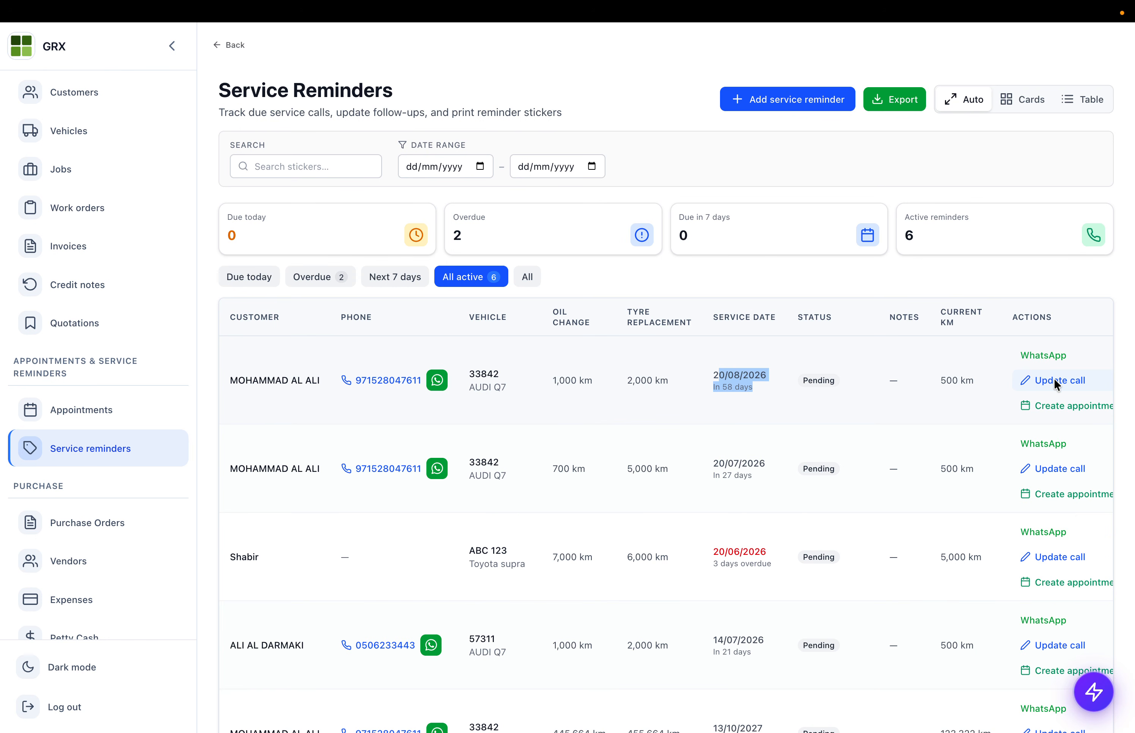
left_click(1046, 405)
left_click(1088, 99)
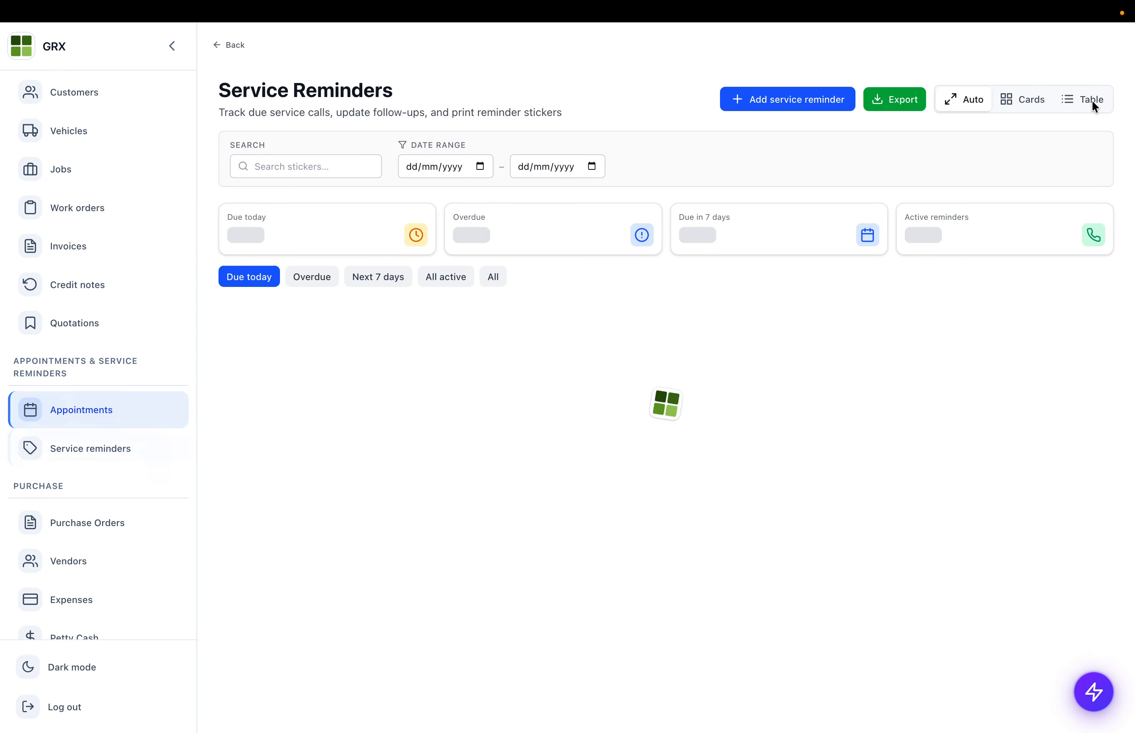
left_click(525, 278)
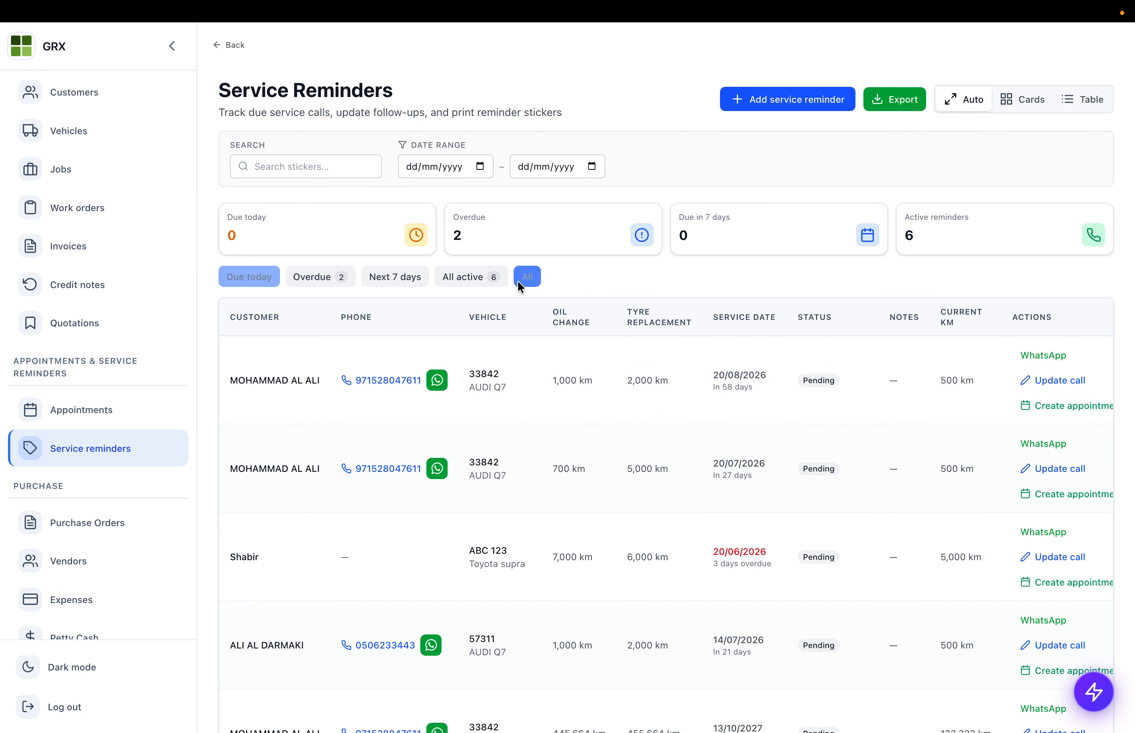
- Open a reminder's Update call form, keep status Pending, and cancel without saving
left_click(1068, 382)
left_click(352, 353)
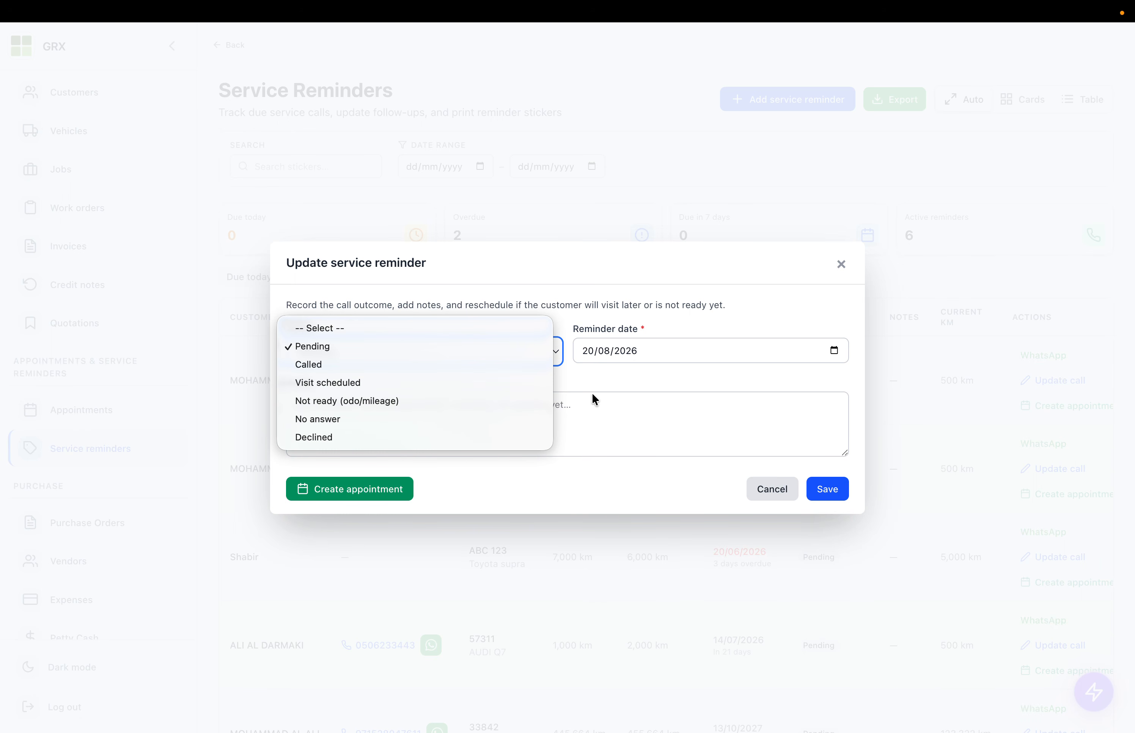
left_click(616, 405)
left_click(615, 421)
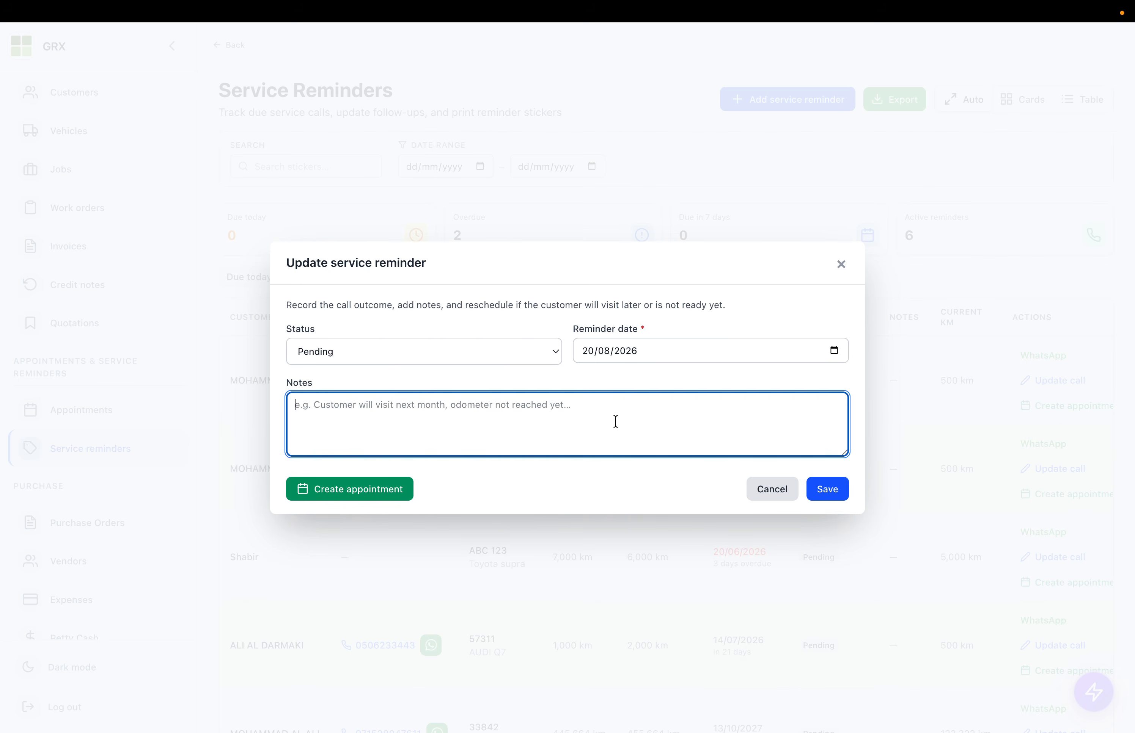
left_click(782, 498)
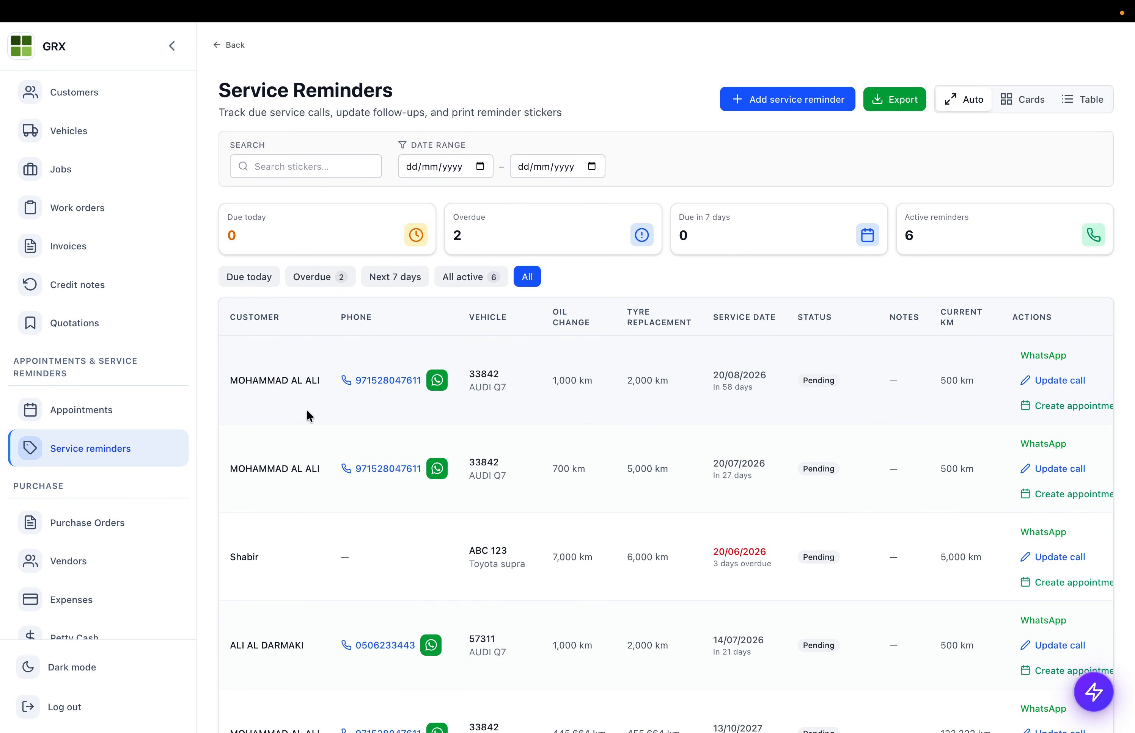
scroll(85, 469, "down", 14)
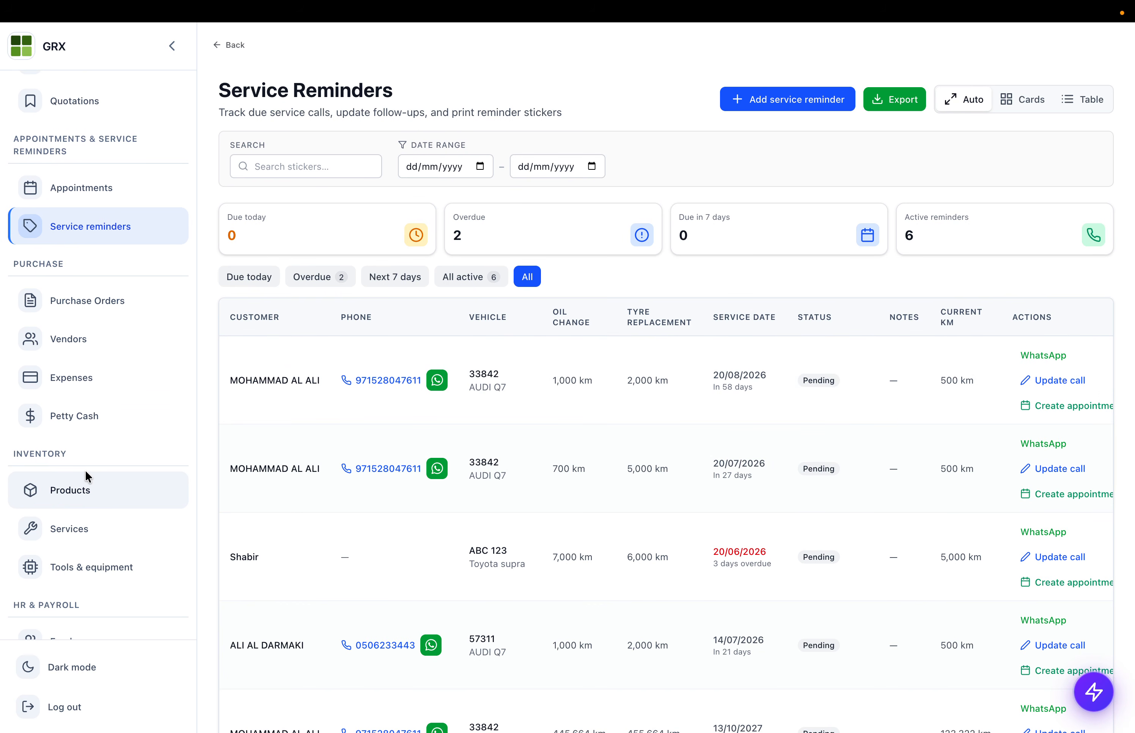
scroll(85, 470, "down", 5)
scroll(85, 470, "up", 15)
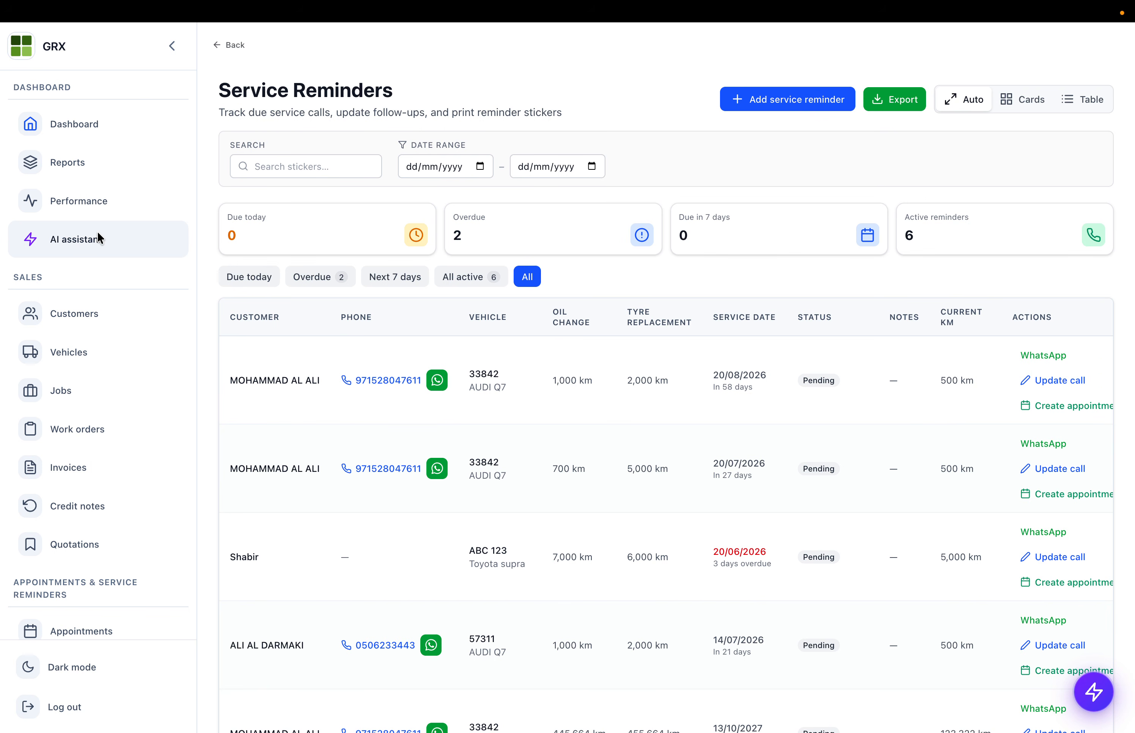
- With the sidebar collapsed, ask the AI assistant 'how much sales we made today?'
left_click(98, 234)
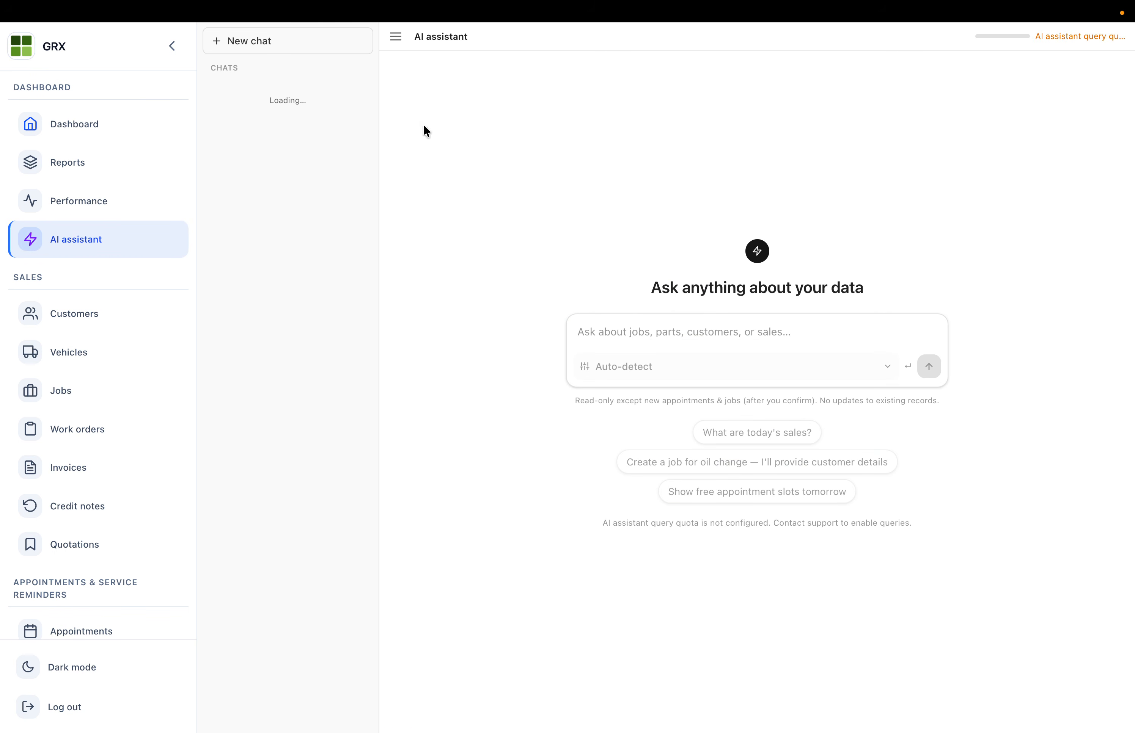
left_click(172, 47)
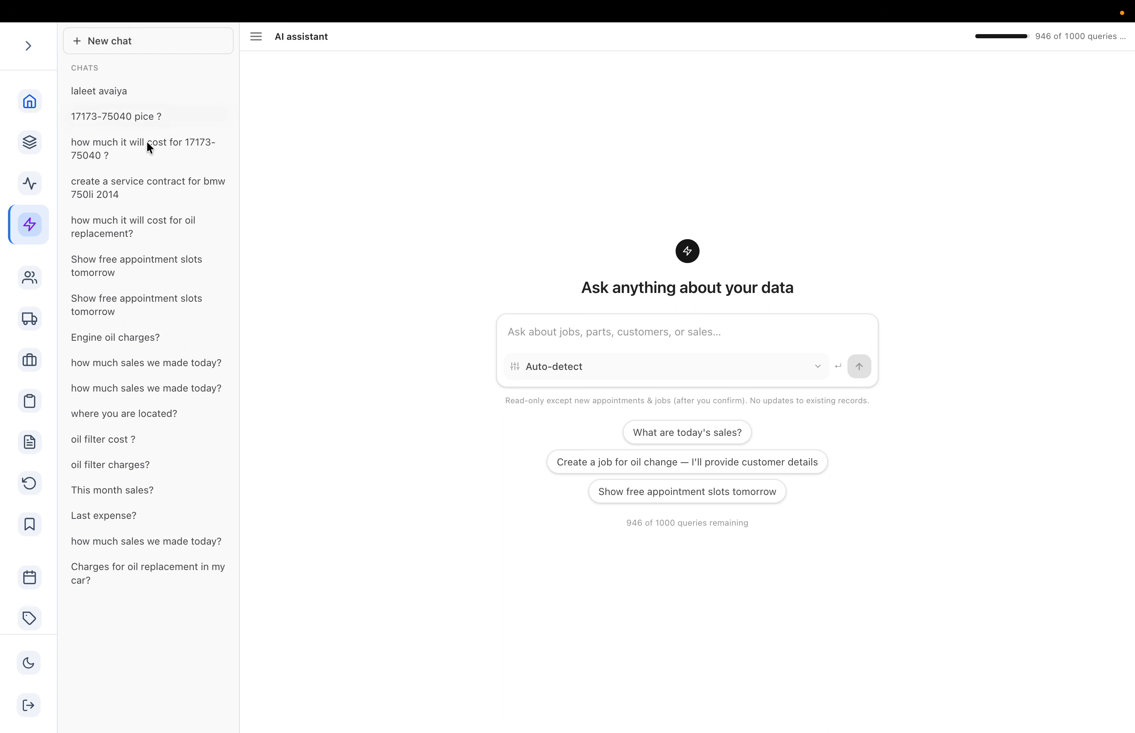
left_click(570, 331)
type("how ")
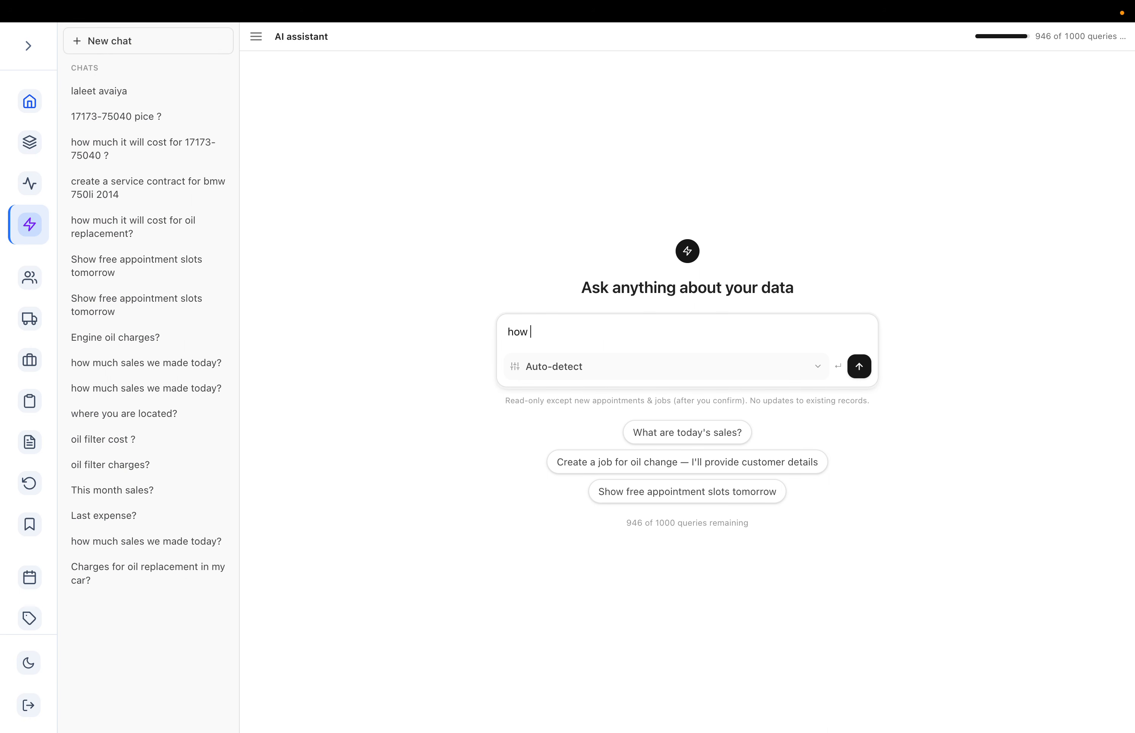
type("much sales we made today?")
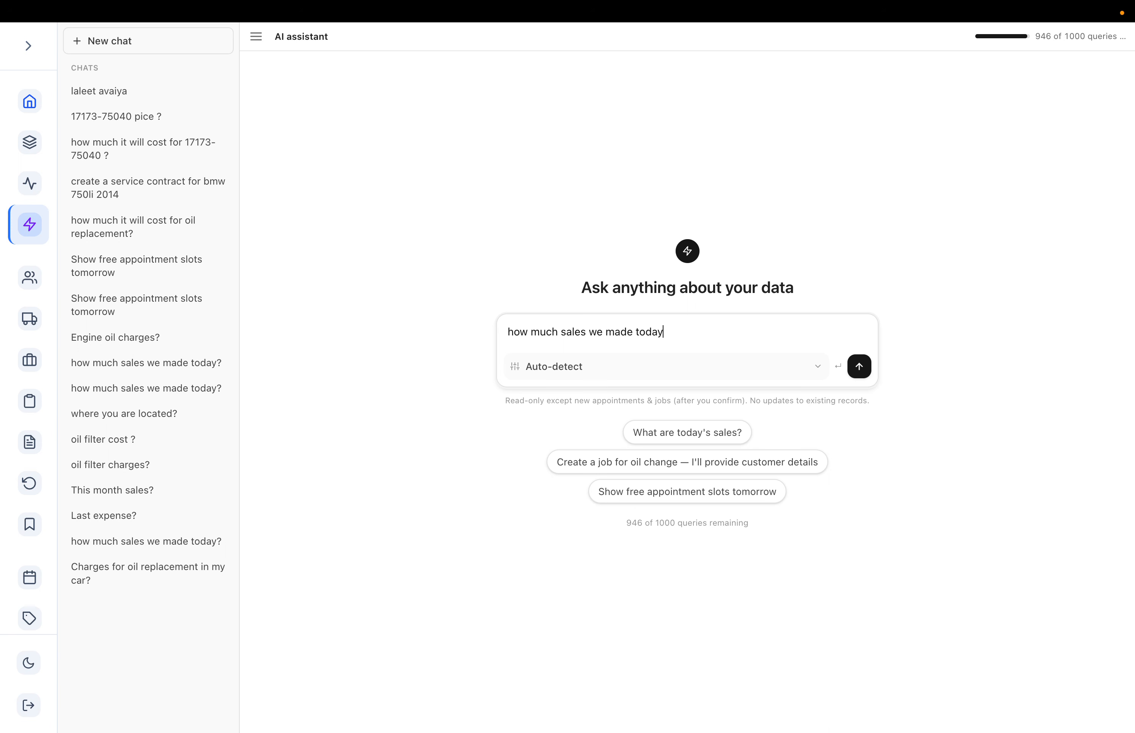
key("Return")
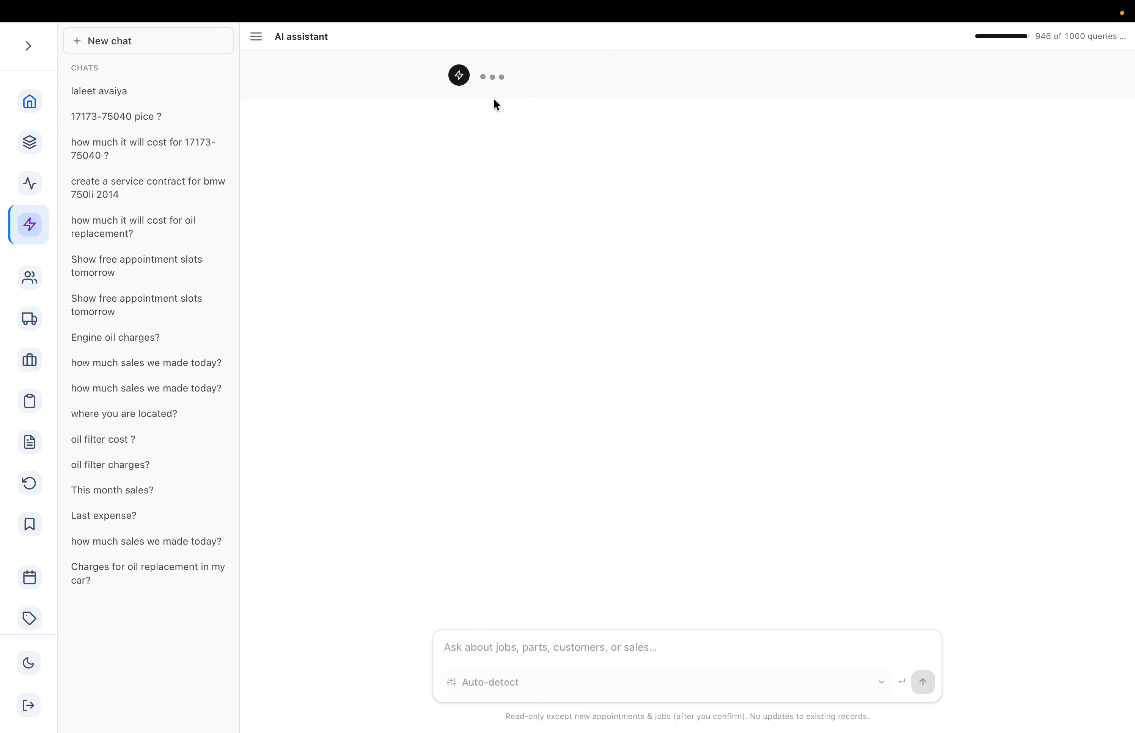
- Review the earlier oil replacement conversation's oil service and filter prices
left_click(148, 231)
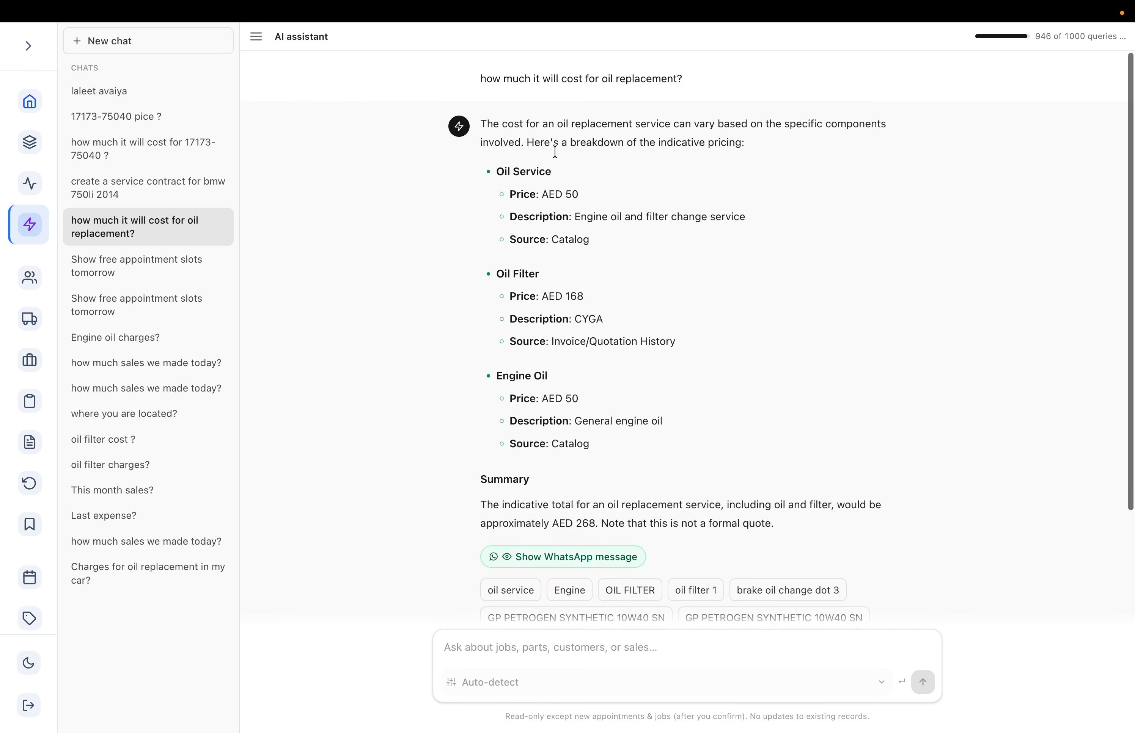
left_click_drag(503, 166, 654, 299)
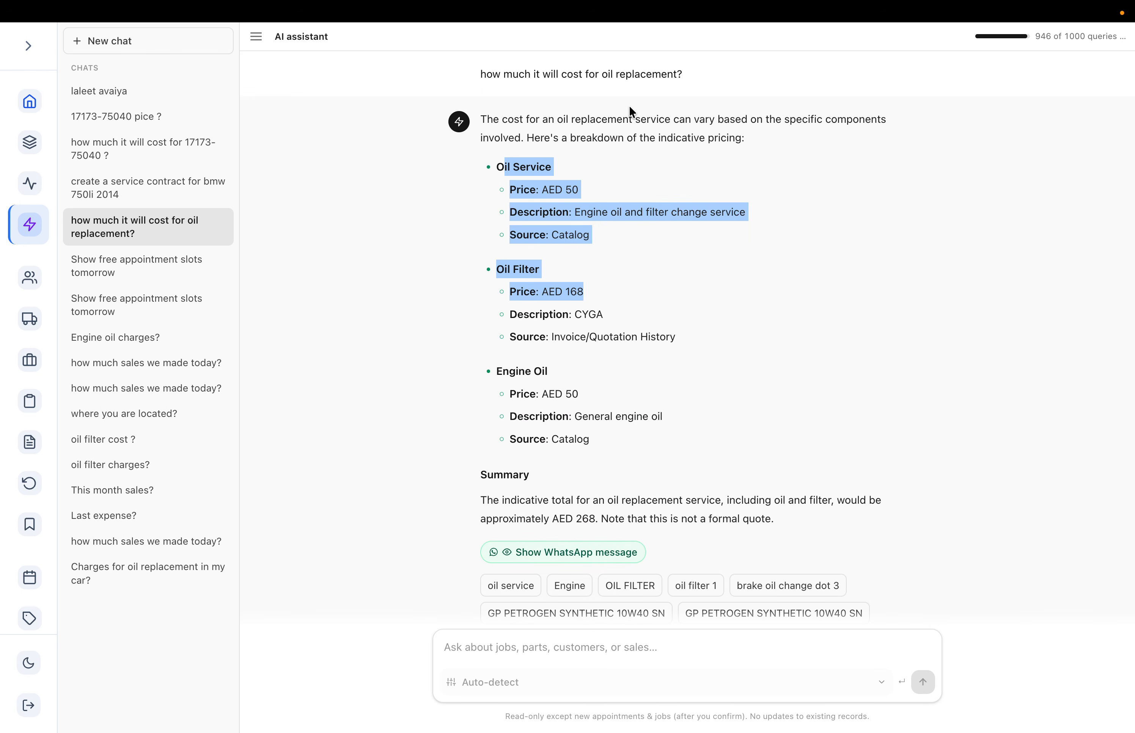
scroll(532, 165, "down", 3)
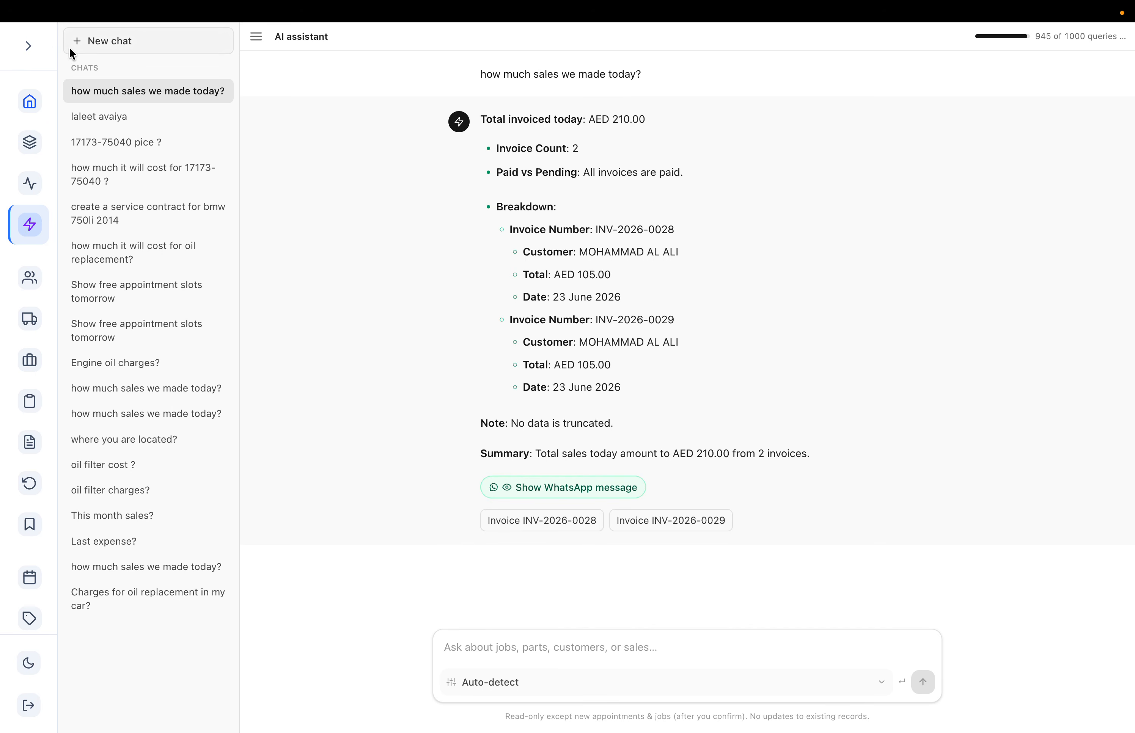
- Review the sales answer: AED 210.00 invoiced today from 2 invoices, with paid/pending breakdown
left_click_drag(505, 75, 690, 95)
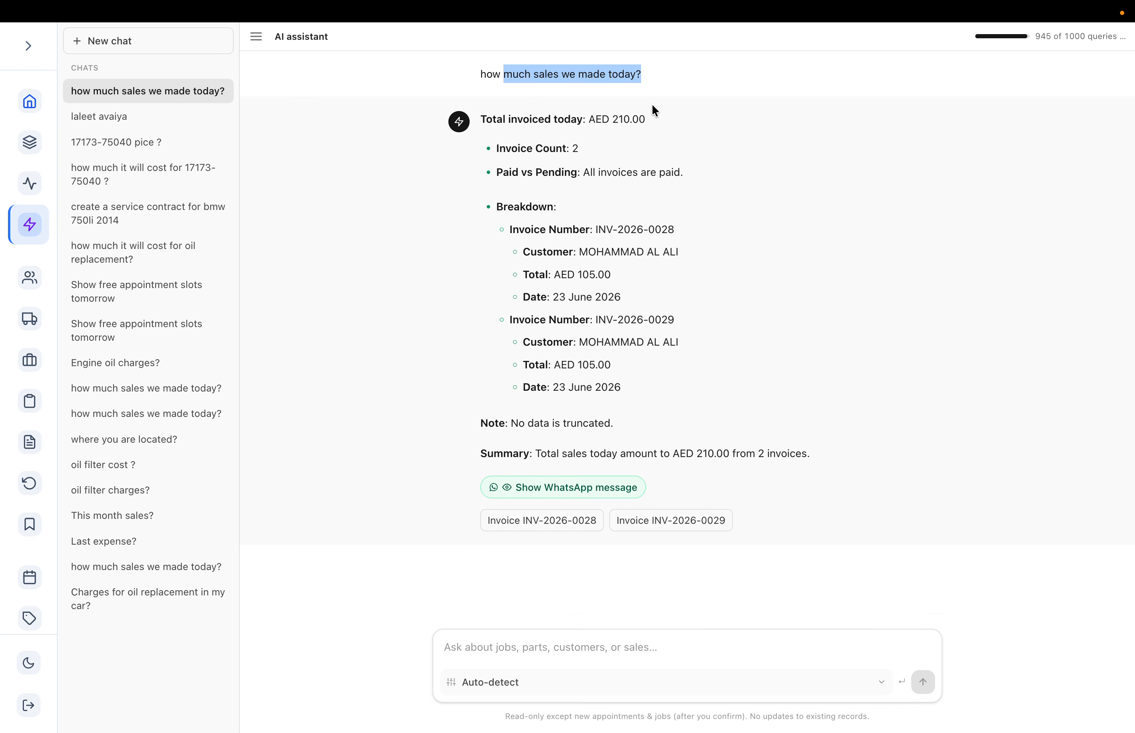
left_click_drag(492, 119, 711, 125)
double_click(620, 119)
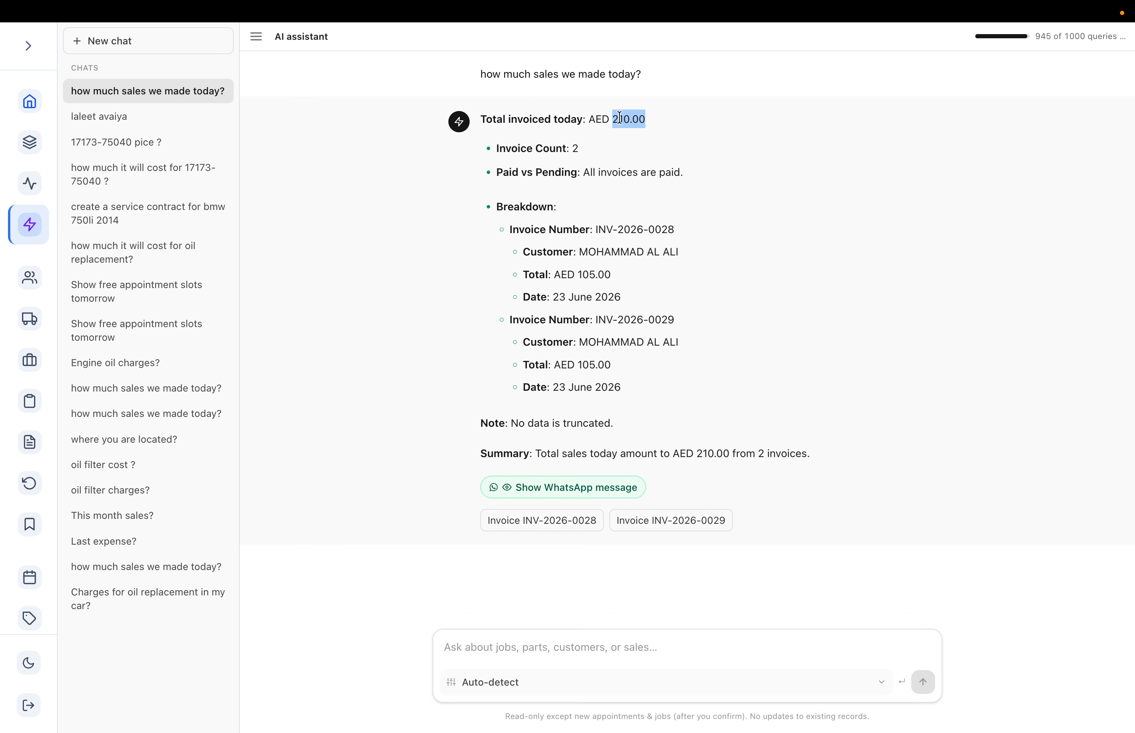
left_click_drag(507, 147, 623, 152)
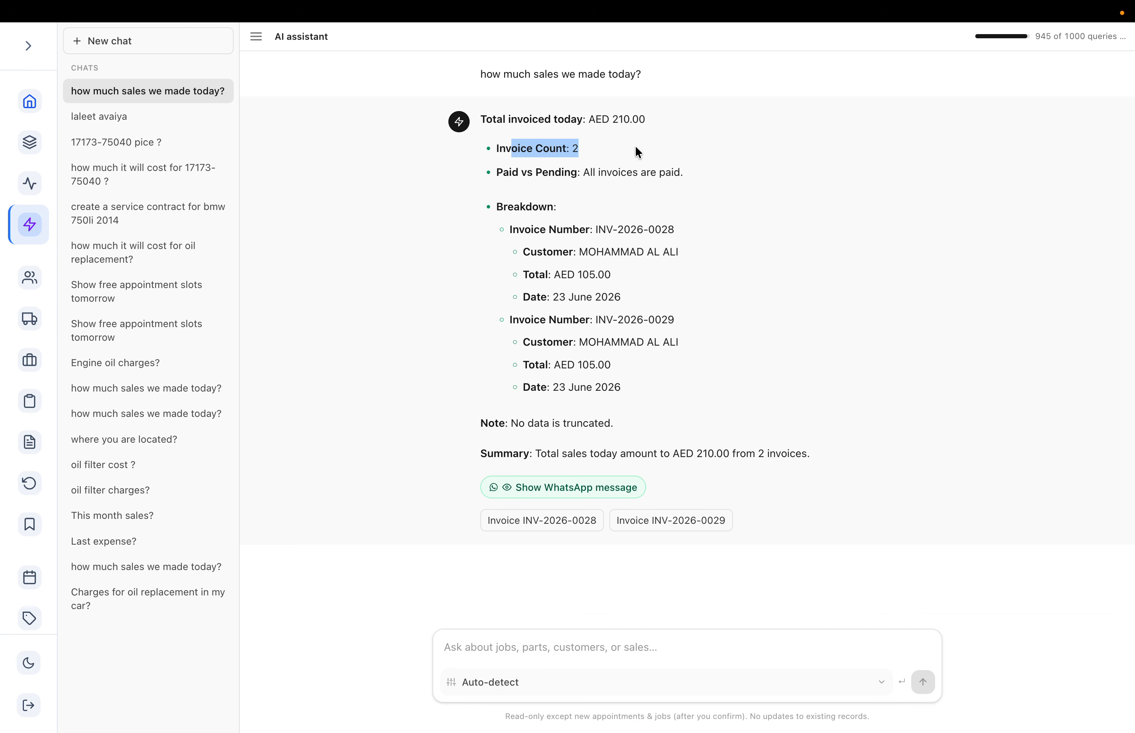
left_click_drag(519, 172, 673, 171)
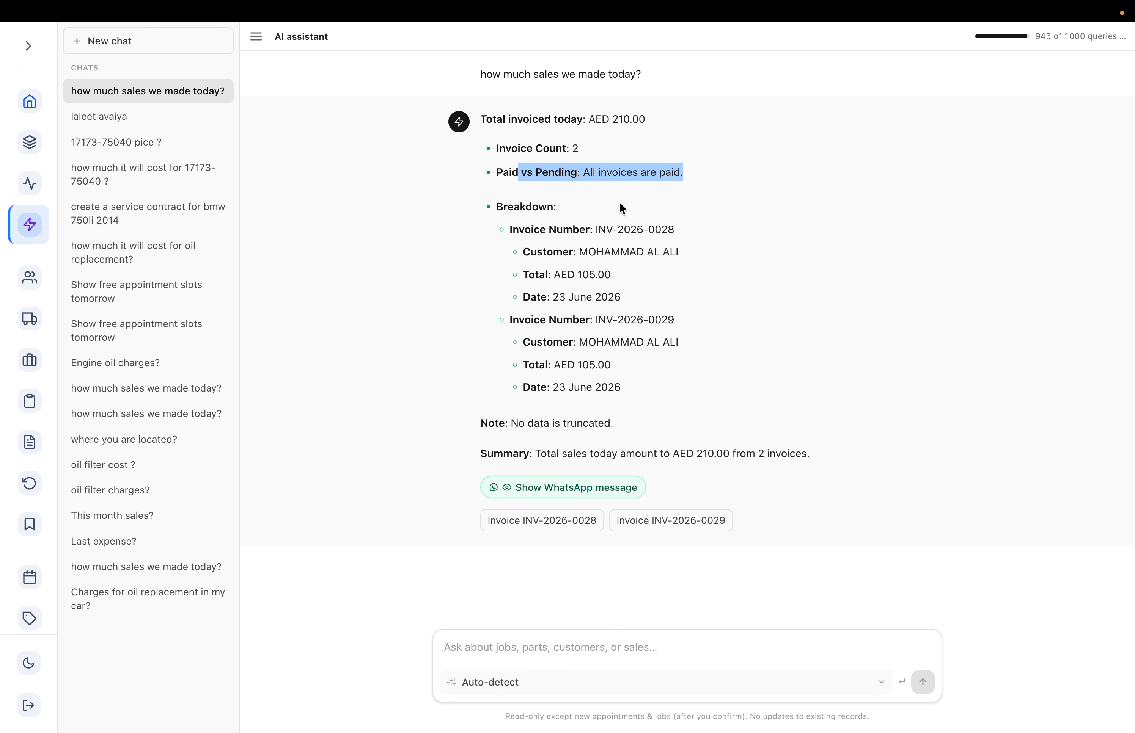
left_click_drag(514, 206, 672, 335)
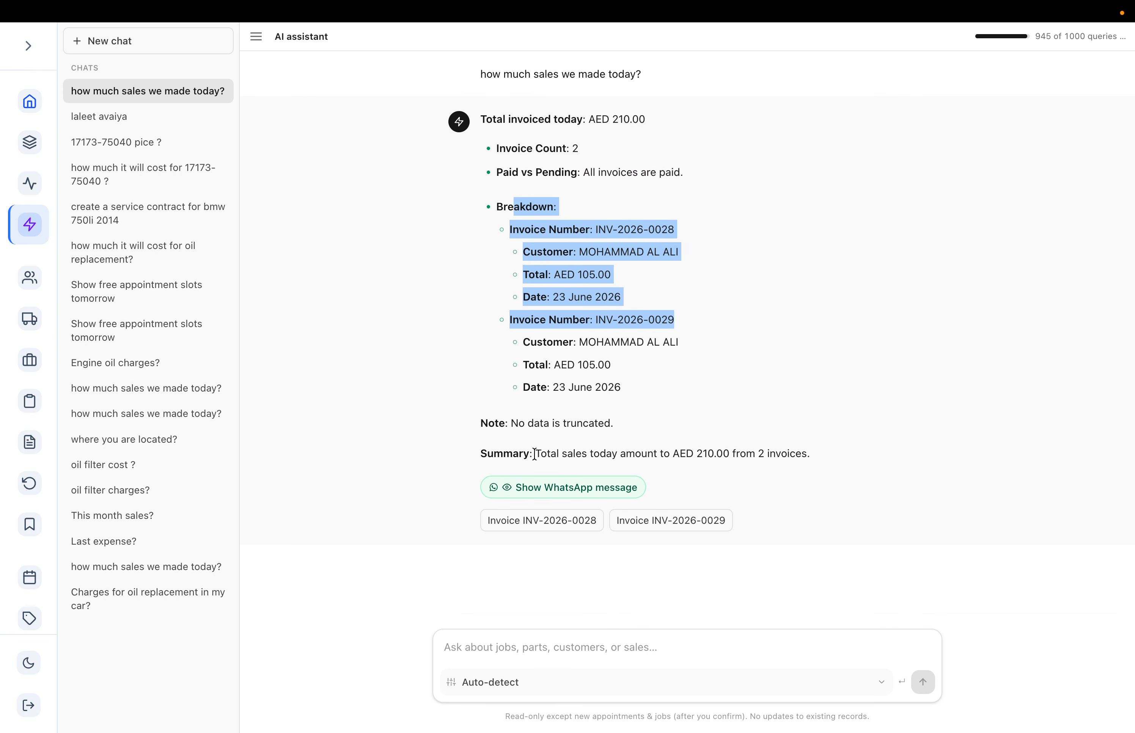
- Reveal and review the ready-made WhatsApp message summarizing today's sales
left_click(508, 484)
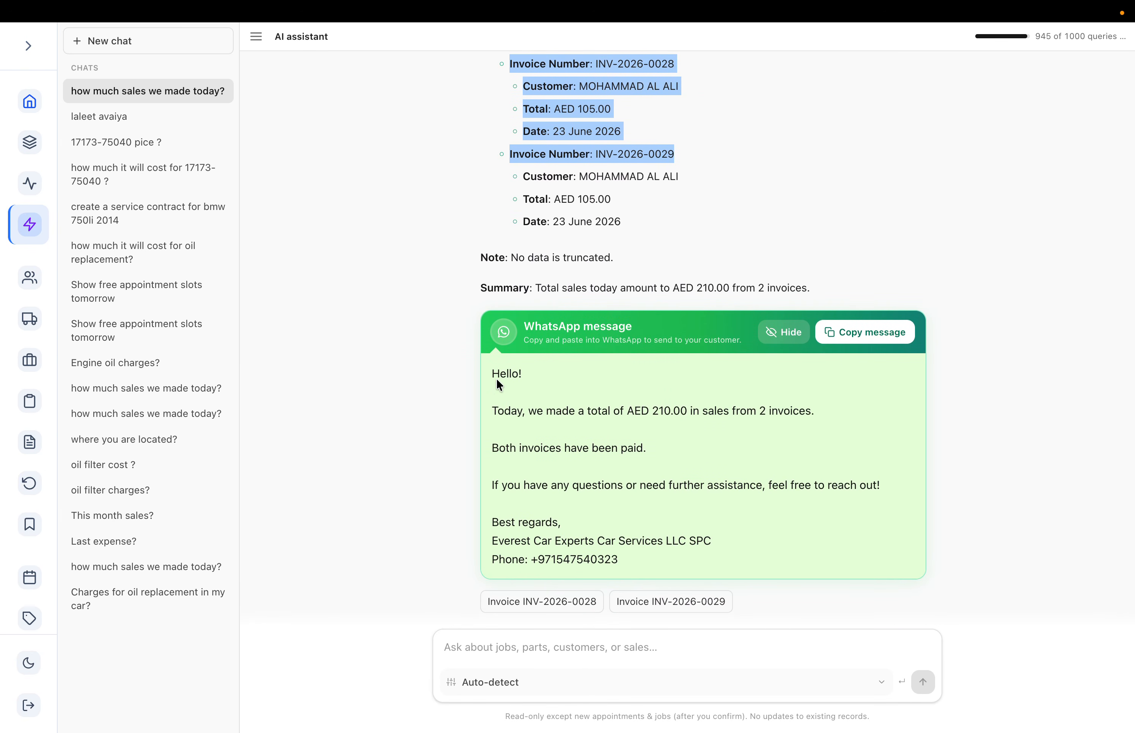
left_click_drag(492, 370, 677, 544)
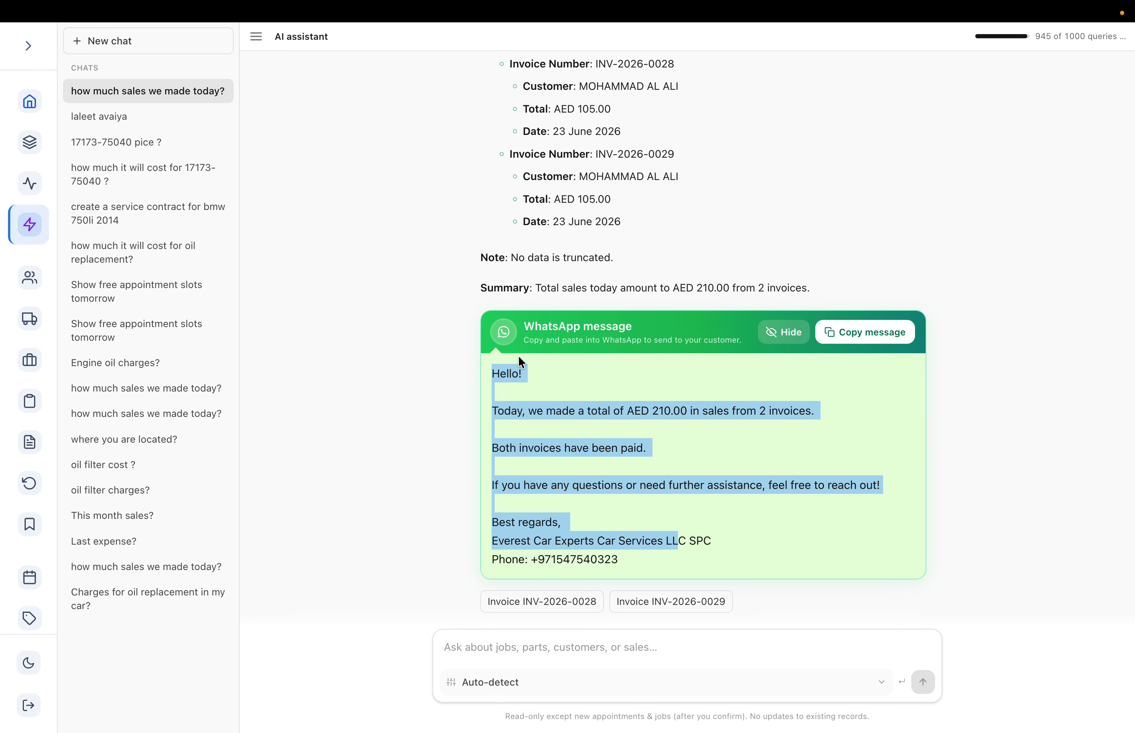
left_click(918, 365)
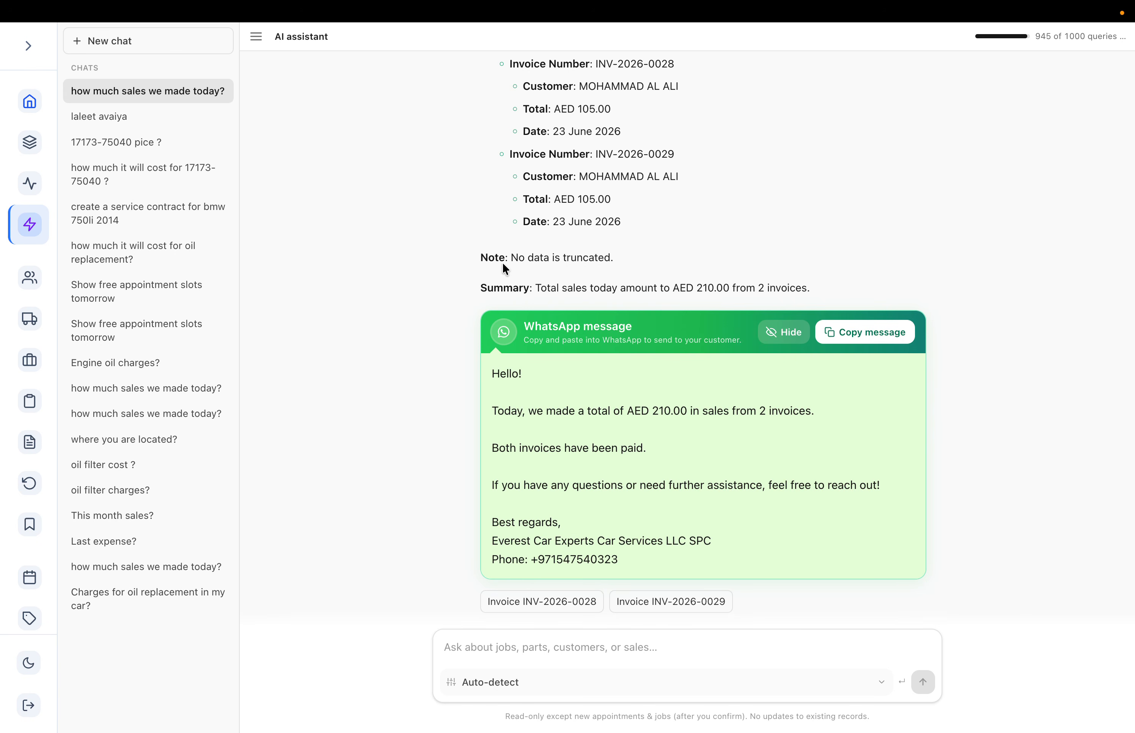
scroll(721, 112, "up", 4)
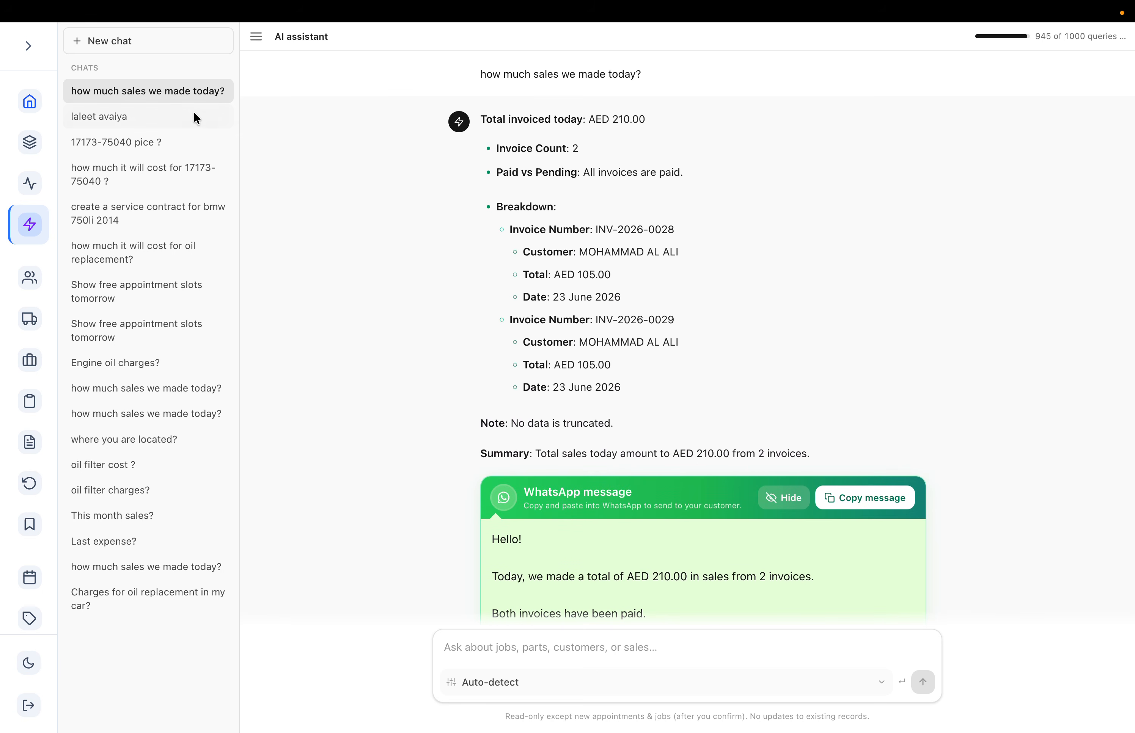
scroll(574, 169, "down", 4)
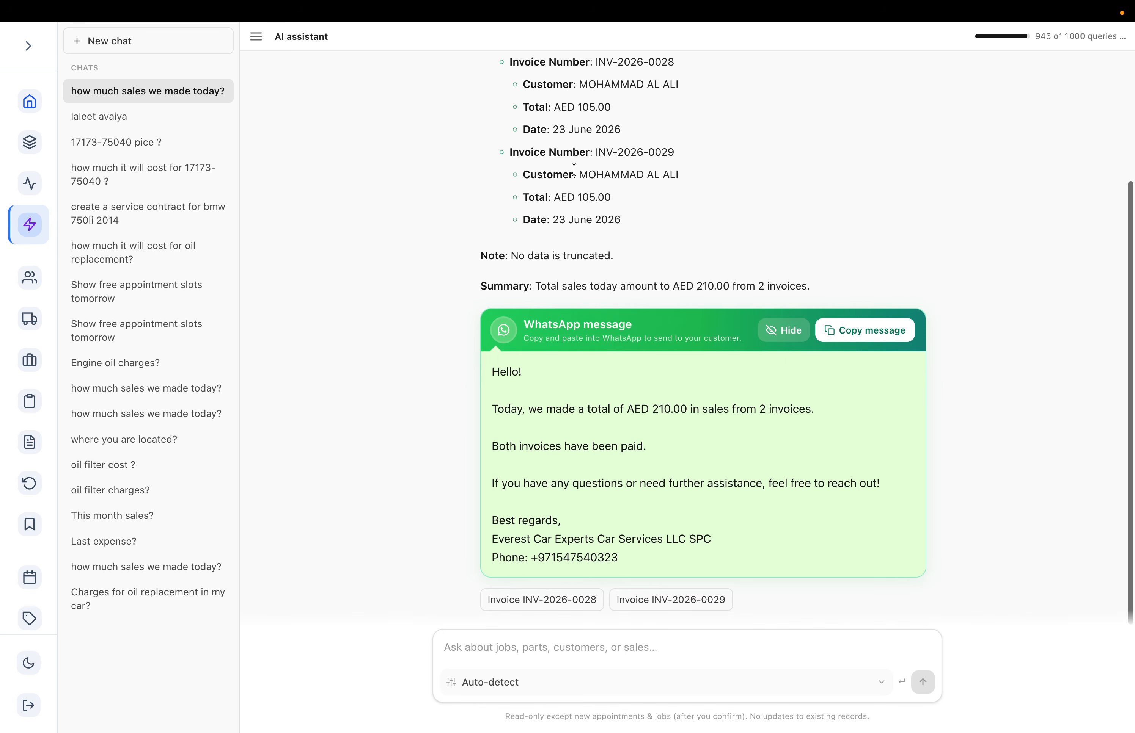
- Expand the labelled navigation panel and bring up Chrome's Dock menu
left_click(29, 47)
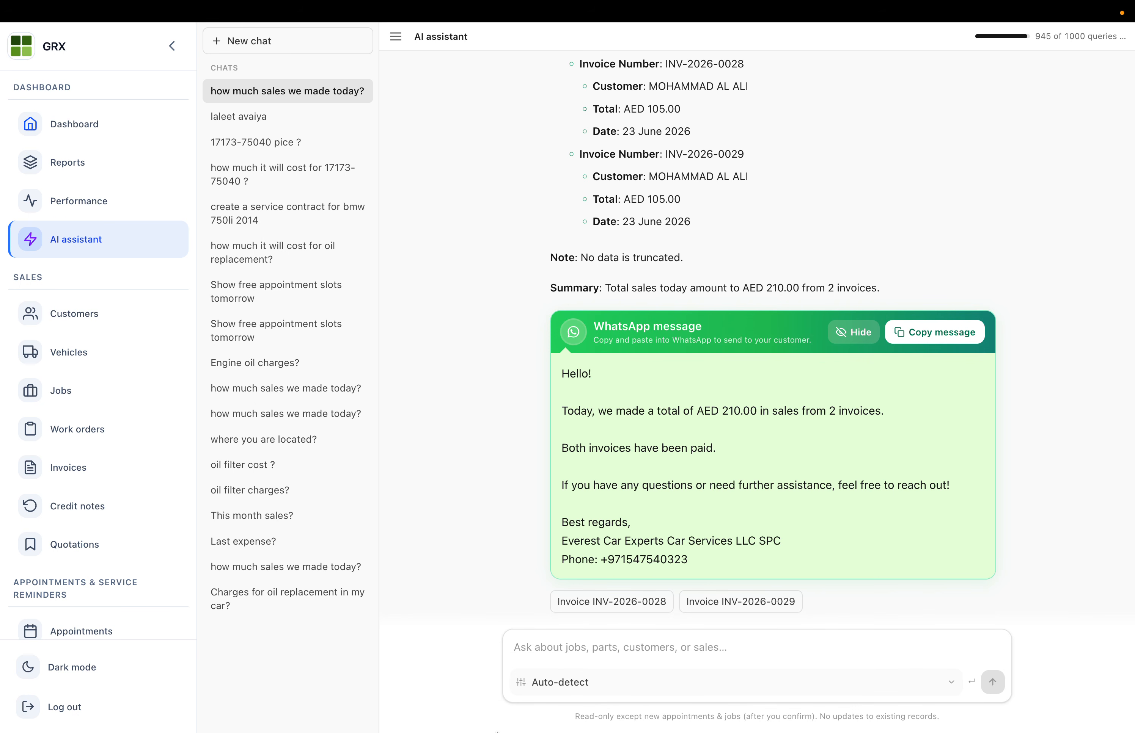
mouse_move(496, 730)
right_click(497, 689)
- Open an Incognito window on localhost:5173 and fill in the saved customer email and password
left_click(510, 527)
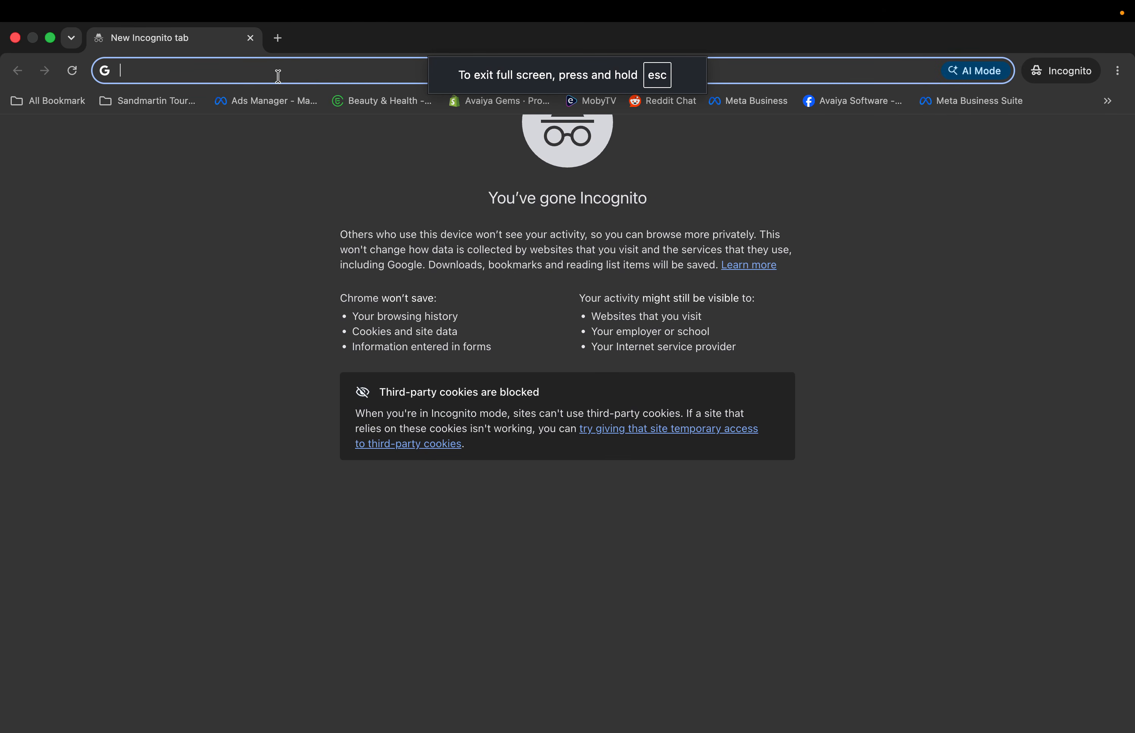
type("lo")
key("Return")
left_click(536, 366)
left_click(533, 405)
left_click(508, 426)
type("••••••")
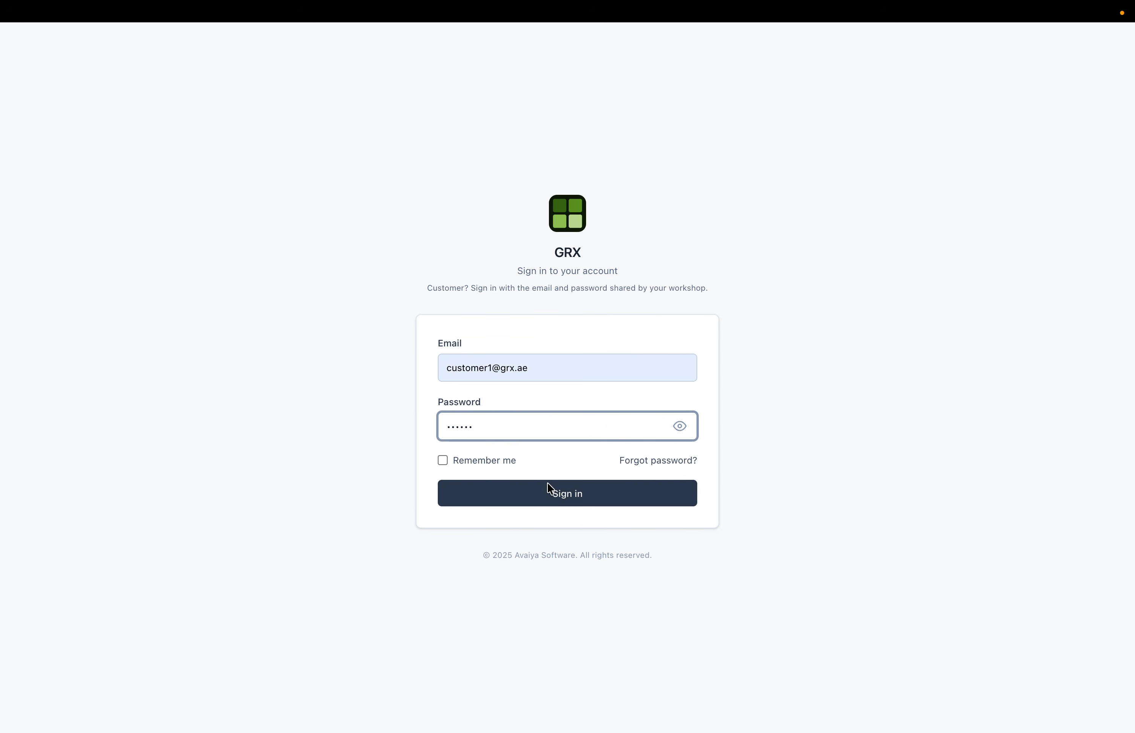
- Sign in to the customer portal and review total spent, contact details and the Rewards loyalty message
left_click(549, 487)
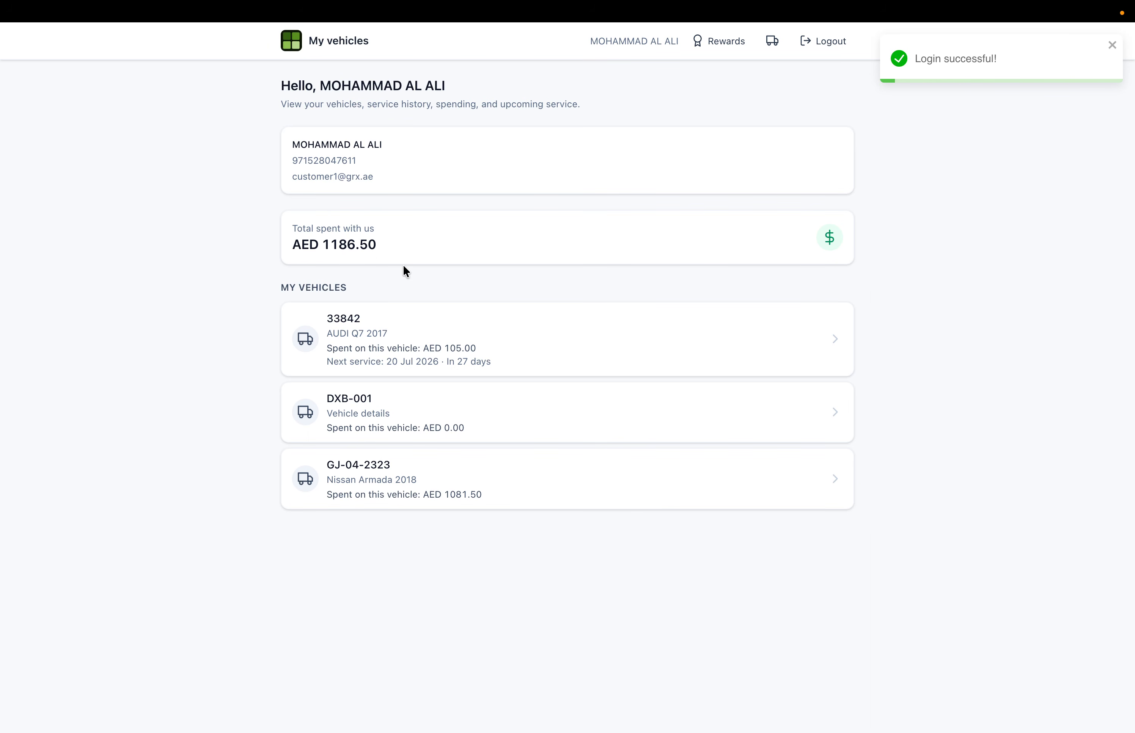
left_click_drag(260, 213, 454, 233)
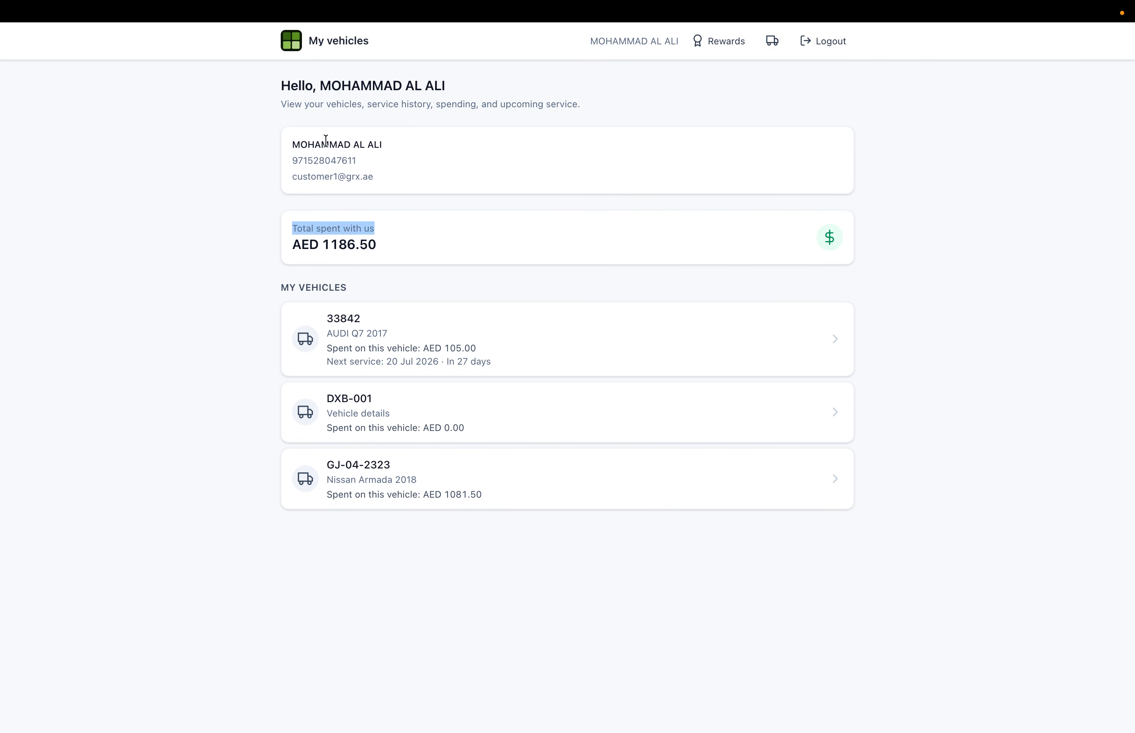
left_click_drag(322, 143, 420, 186)
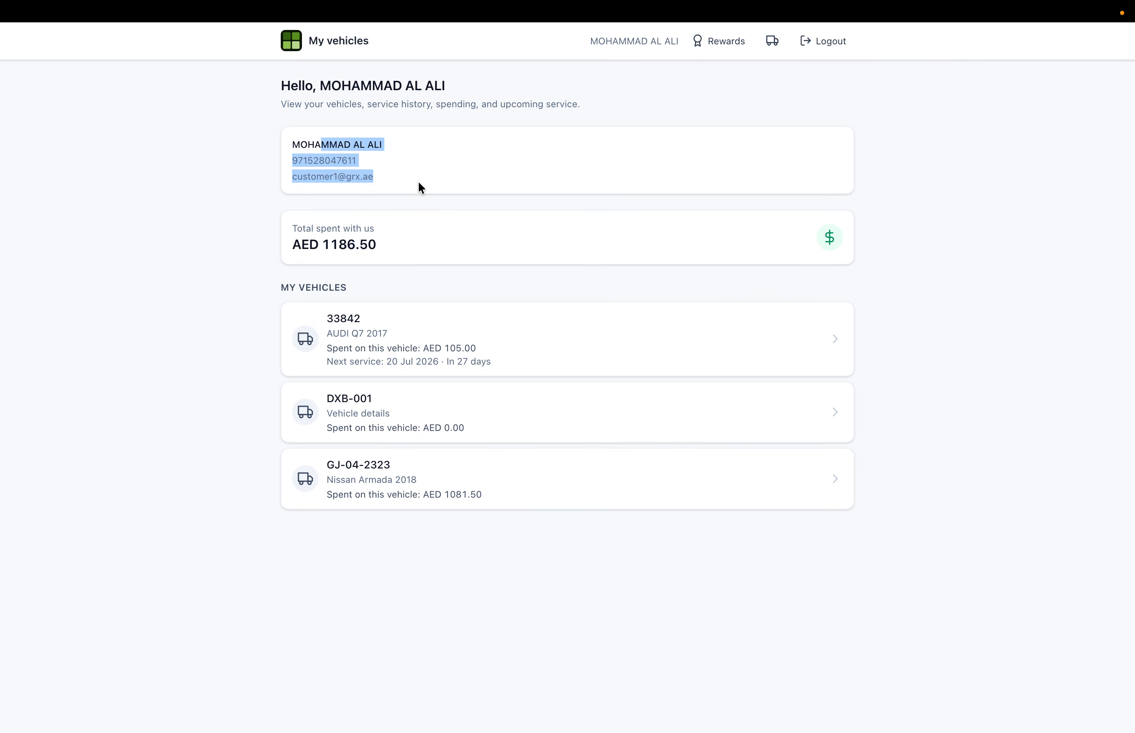
left_click(728, 40)
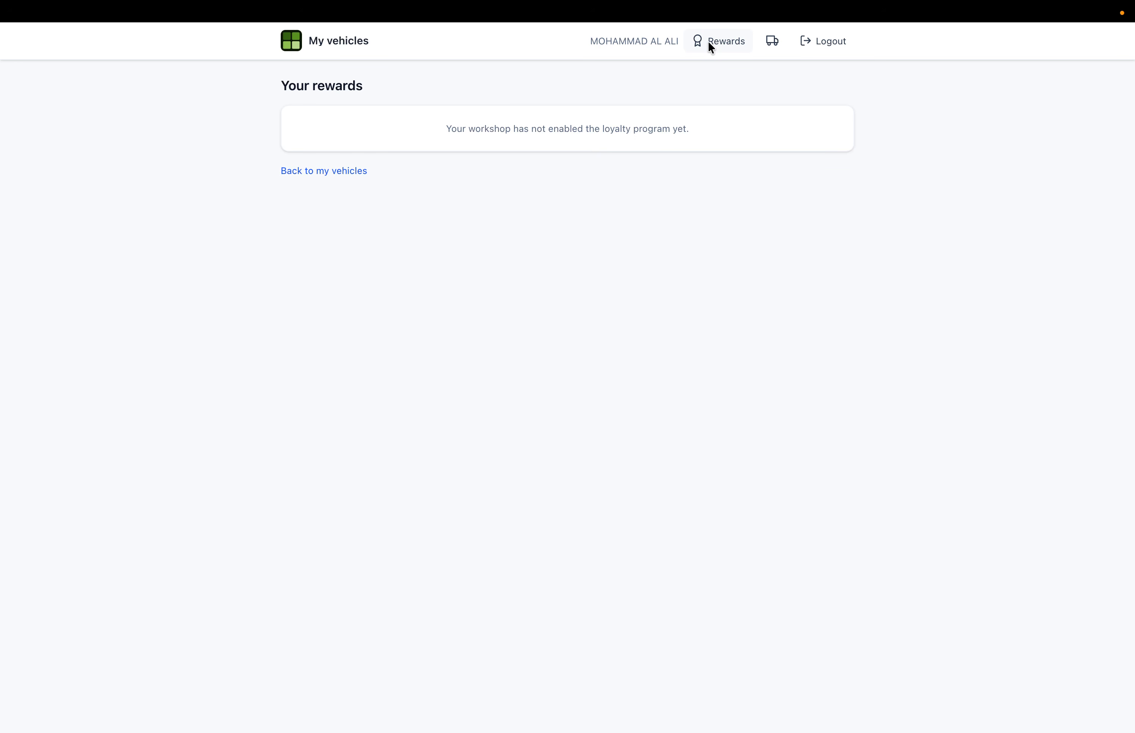
left_click_drag(516, 129, 715, 130)
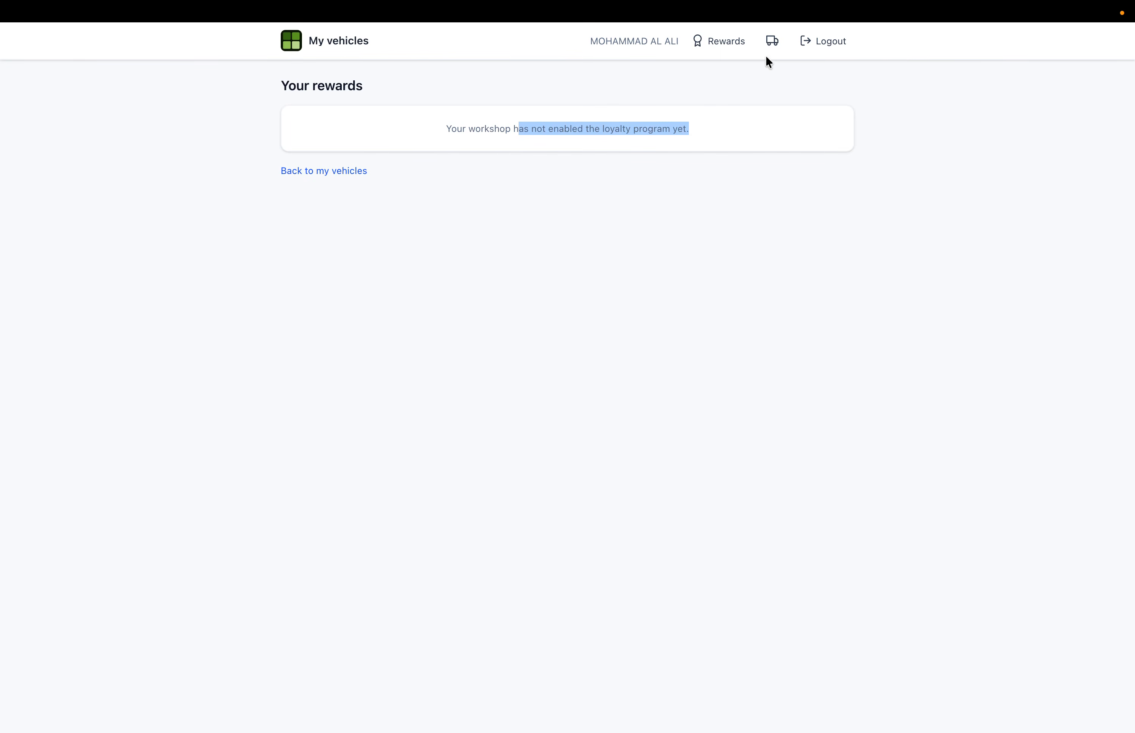
- Open the 33842 AUDI Q7 details and review its upcoming service and history
left_click(769, 43)
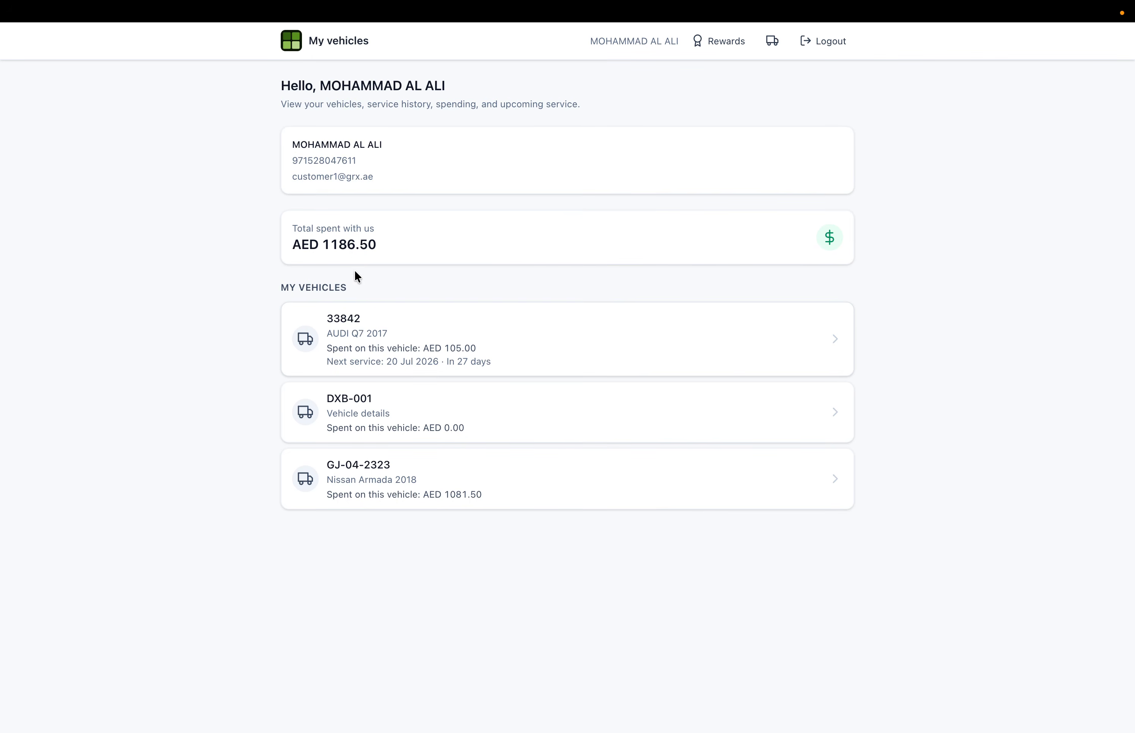
left_click(392, 339)
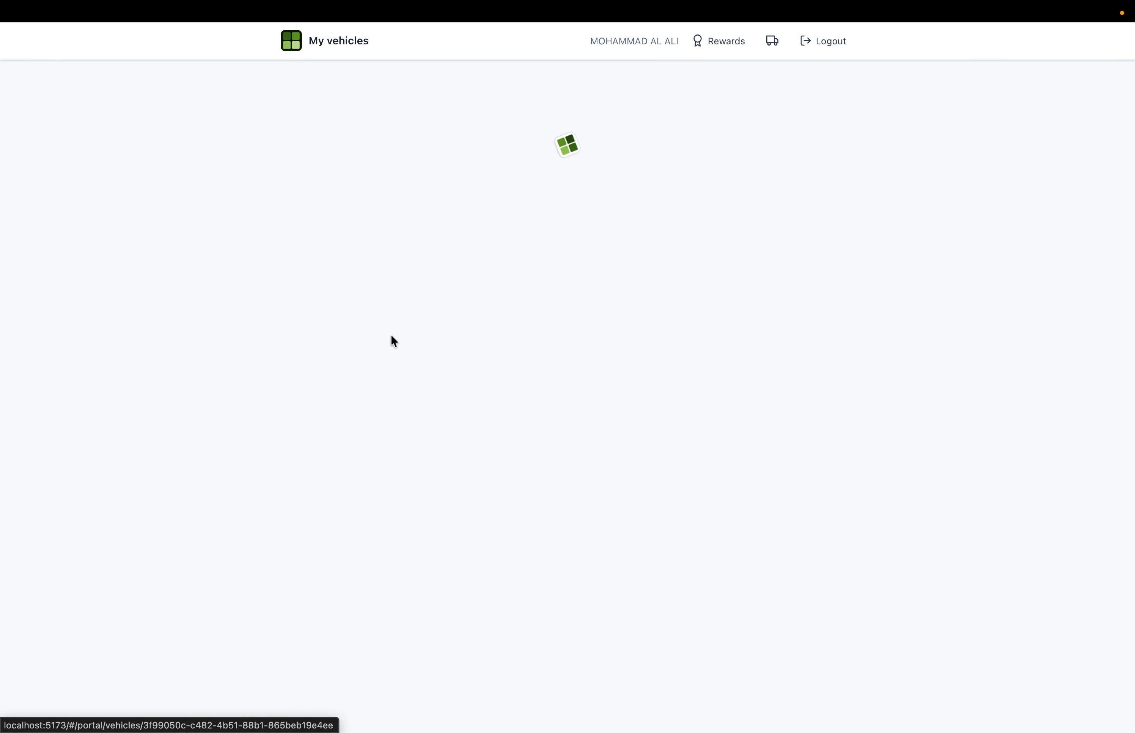
scroll(391, 336, "down", 2)
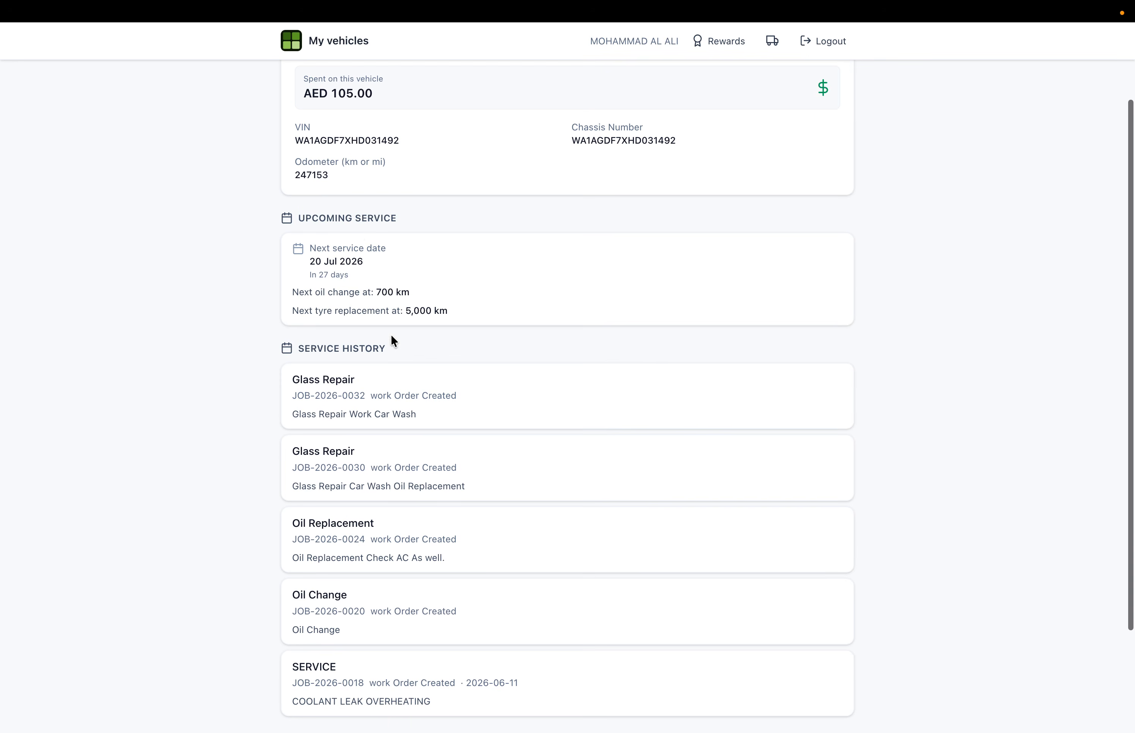
left_click_drag(335, 218, 480, 305)
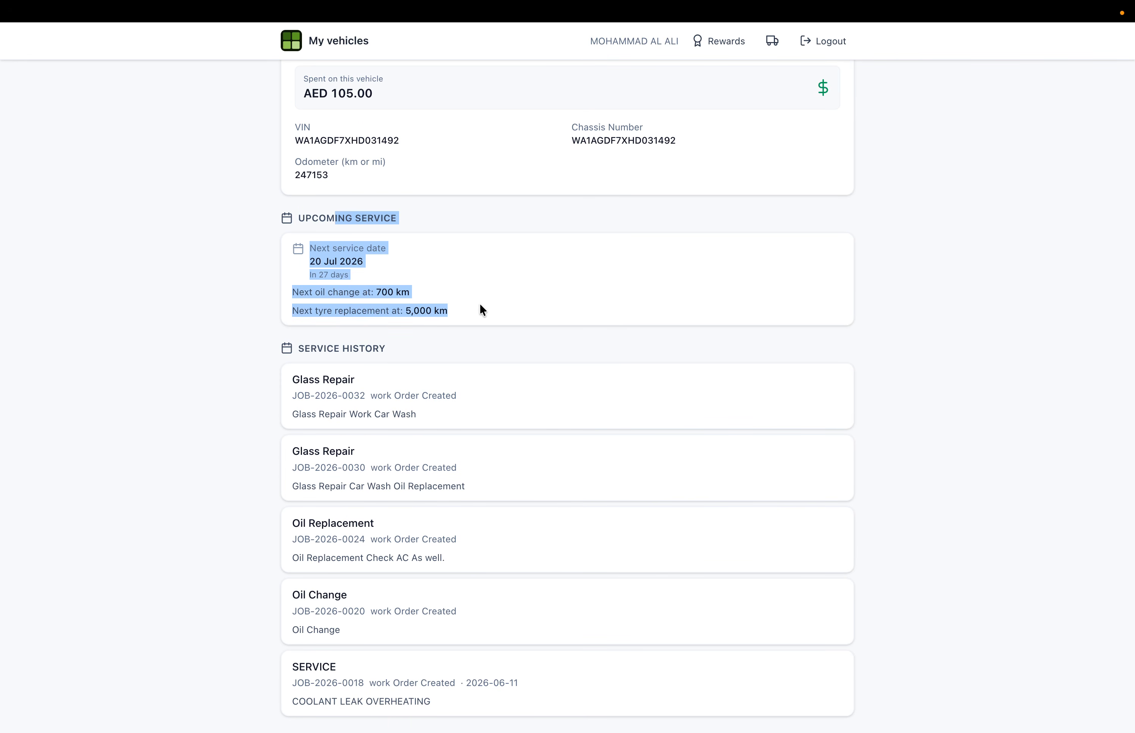
scroll(480, 309, "down", 3)
left_click_drag(318, 213, 522, 263)
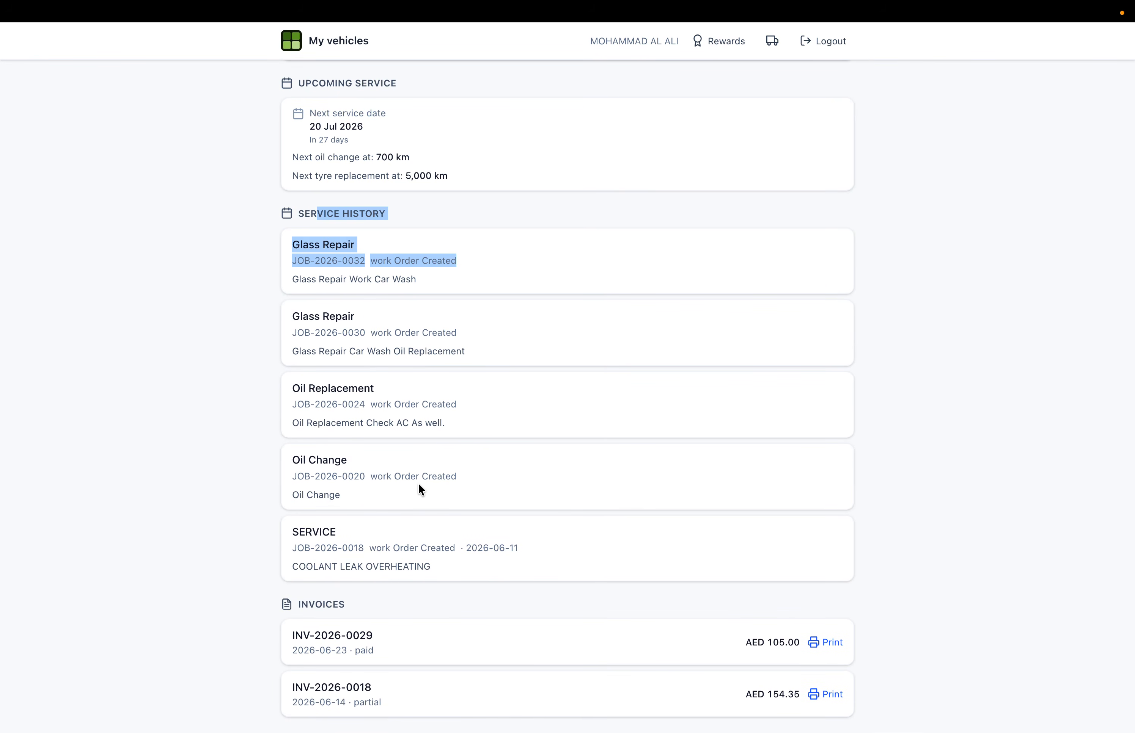
left_click(315, 596)
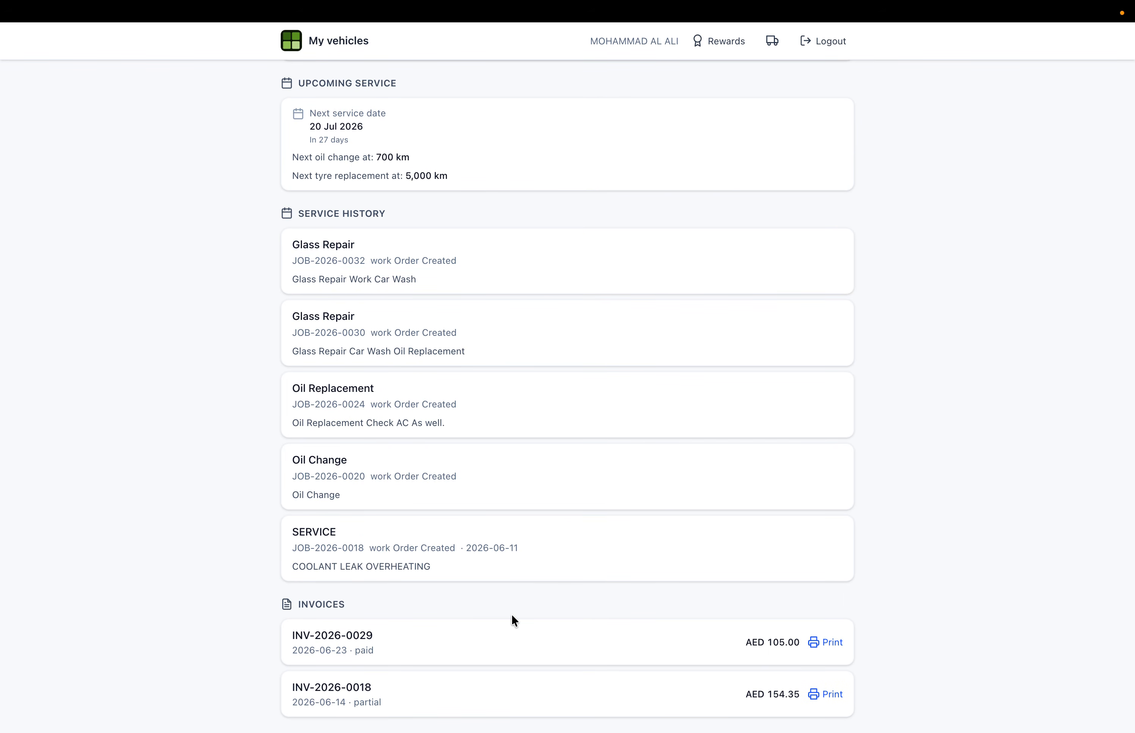
- View printable tax invoice INV-2026-0029, then return to My vehicles and the window overview
left_click(827, 636)
scroll(651, 199, "down", 6)
scroll(651, 199, "up", 6)
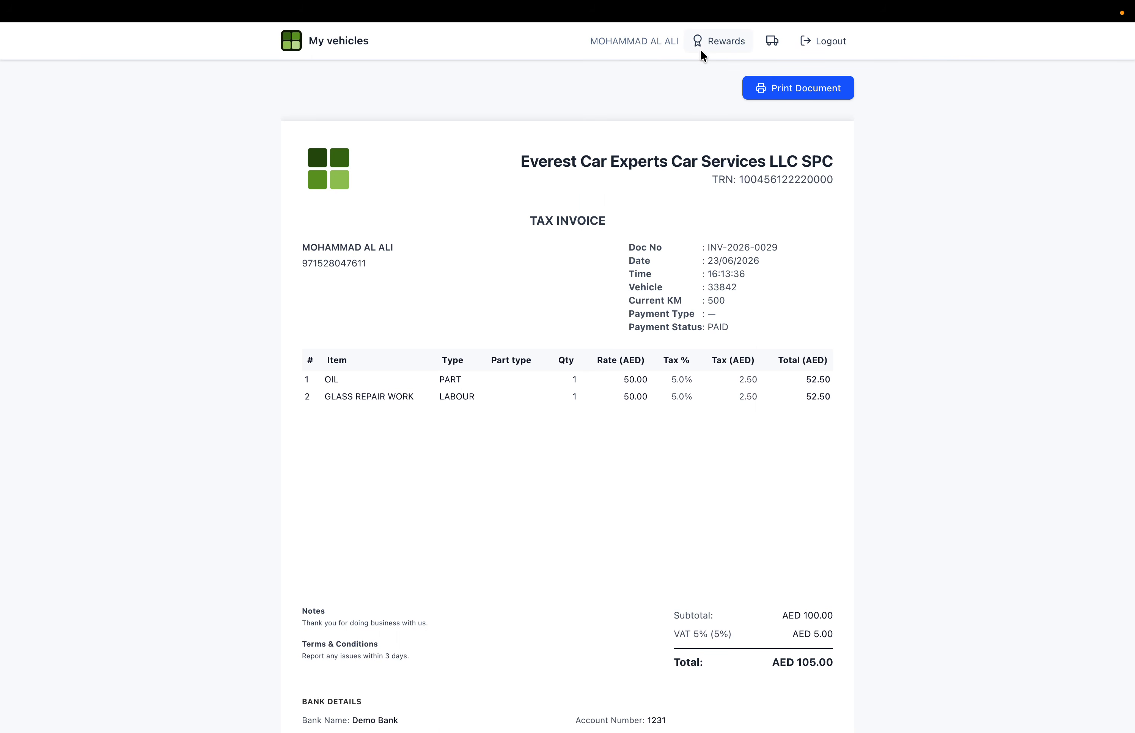
left_click(780, 42)
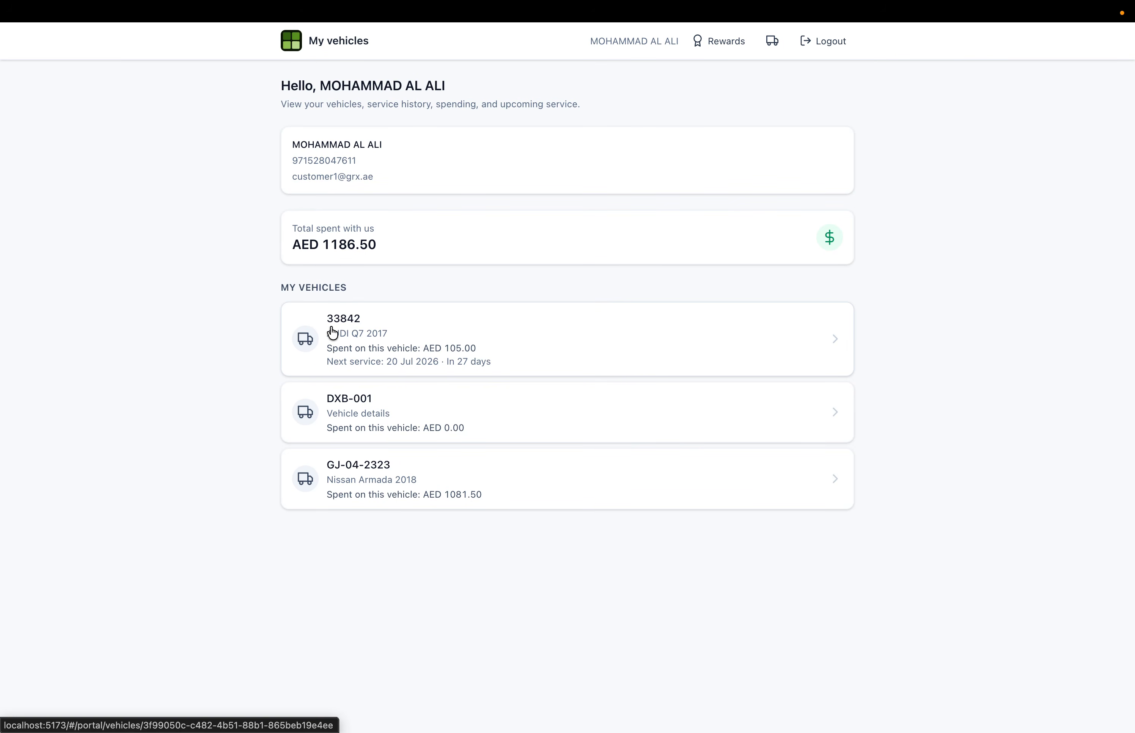
key("ctrl+Up")
- Switch back to the workshop session and open Reports > Performance
left_click(593, 80)
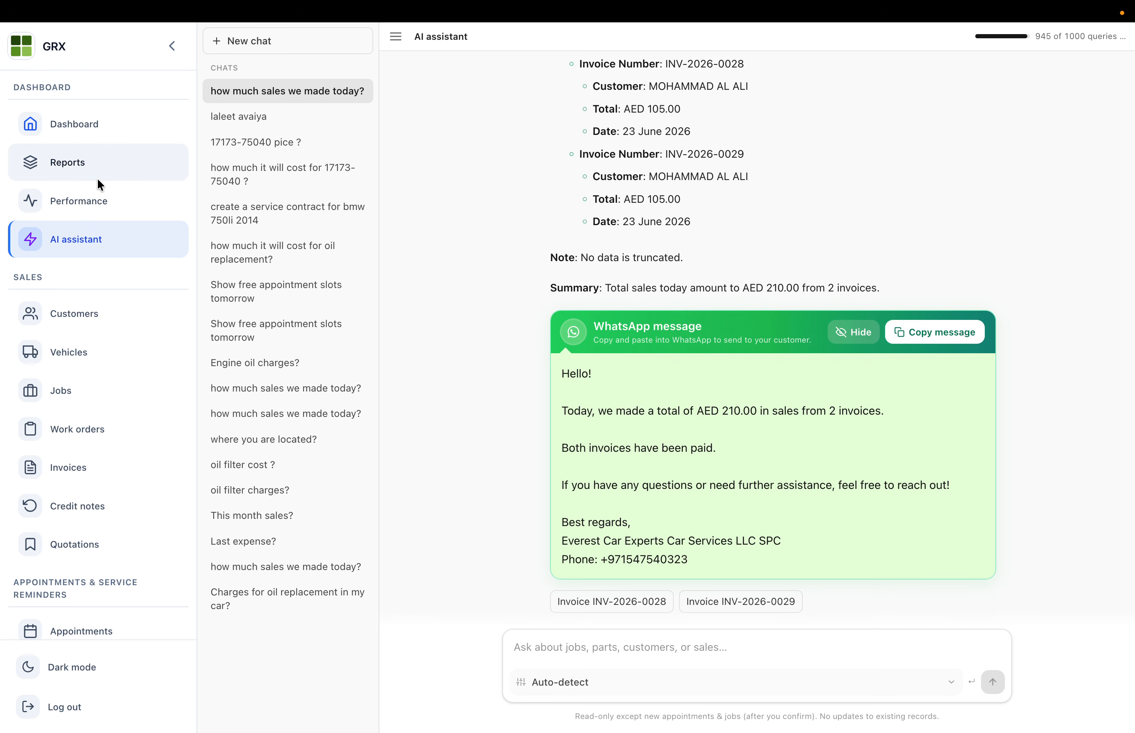
left_click(98, 175)
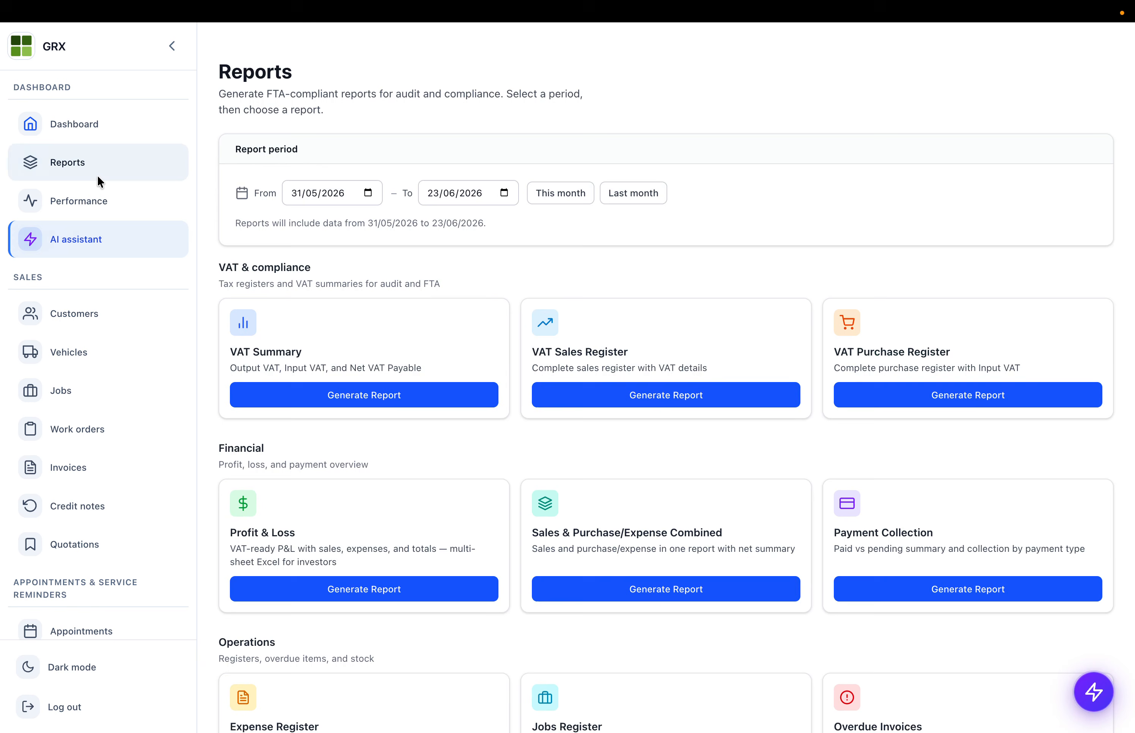
left_click(112, 203)
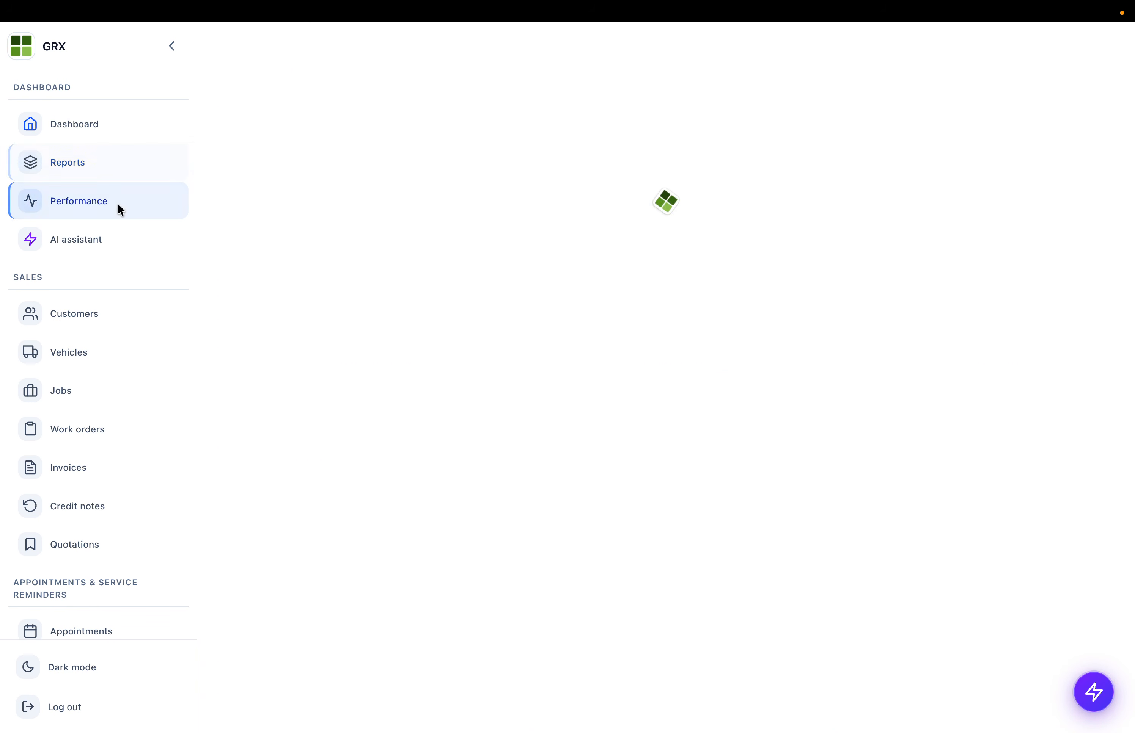
scroll(374, 285, "down", 15)
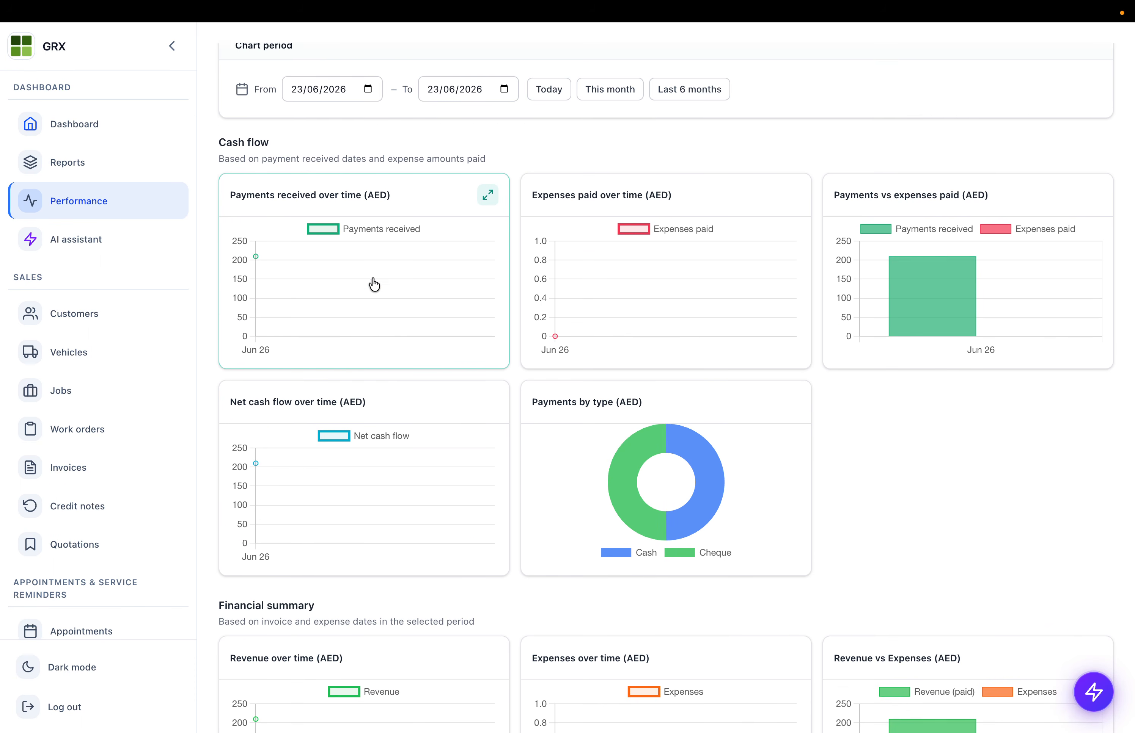
scroll(373, 279, "down", 12)
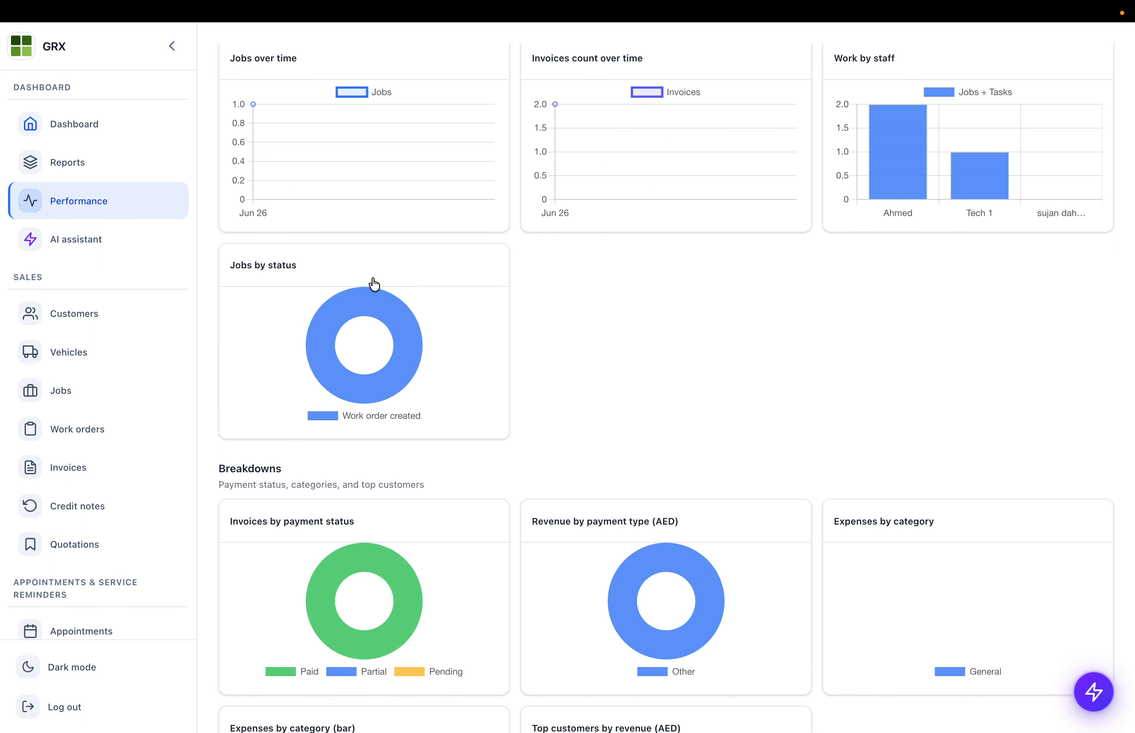
scroll(372, 279, "up", 20)
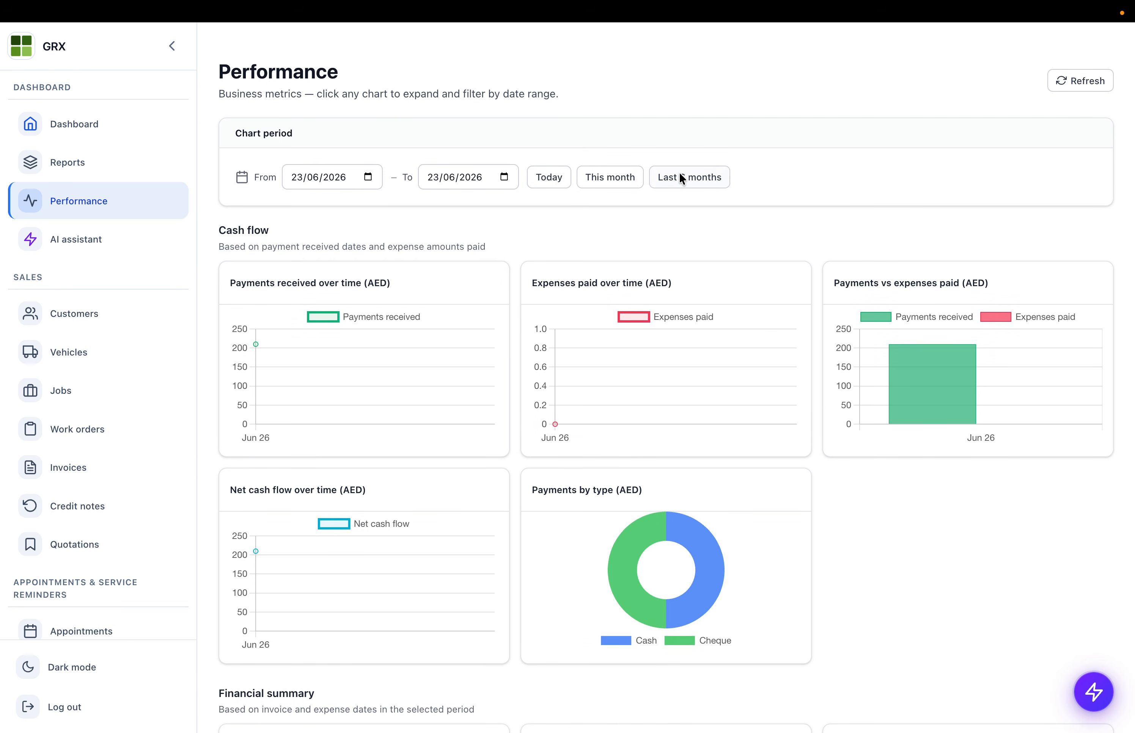
- Show Last 6 months charts, enlarge and close the Expenses by category chart
left_click(679, 176)
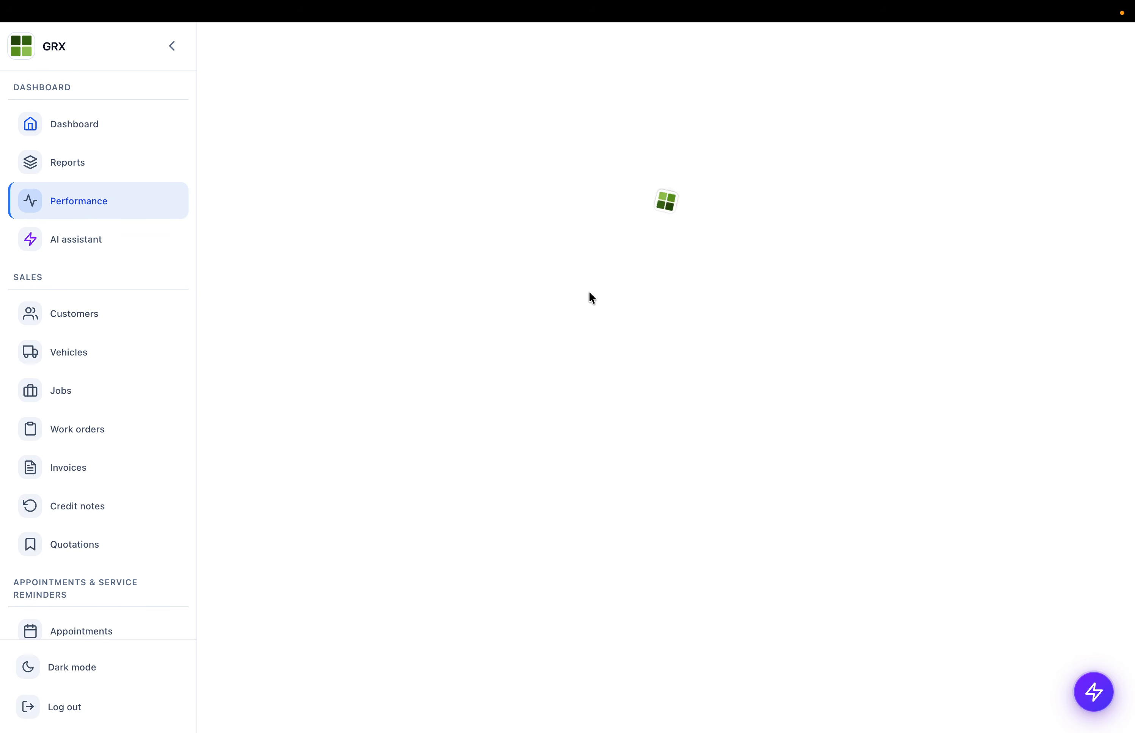
scroll(590, 295, "down", 8)
scroll(590, 298, "down", 15)
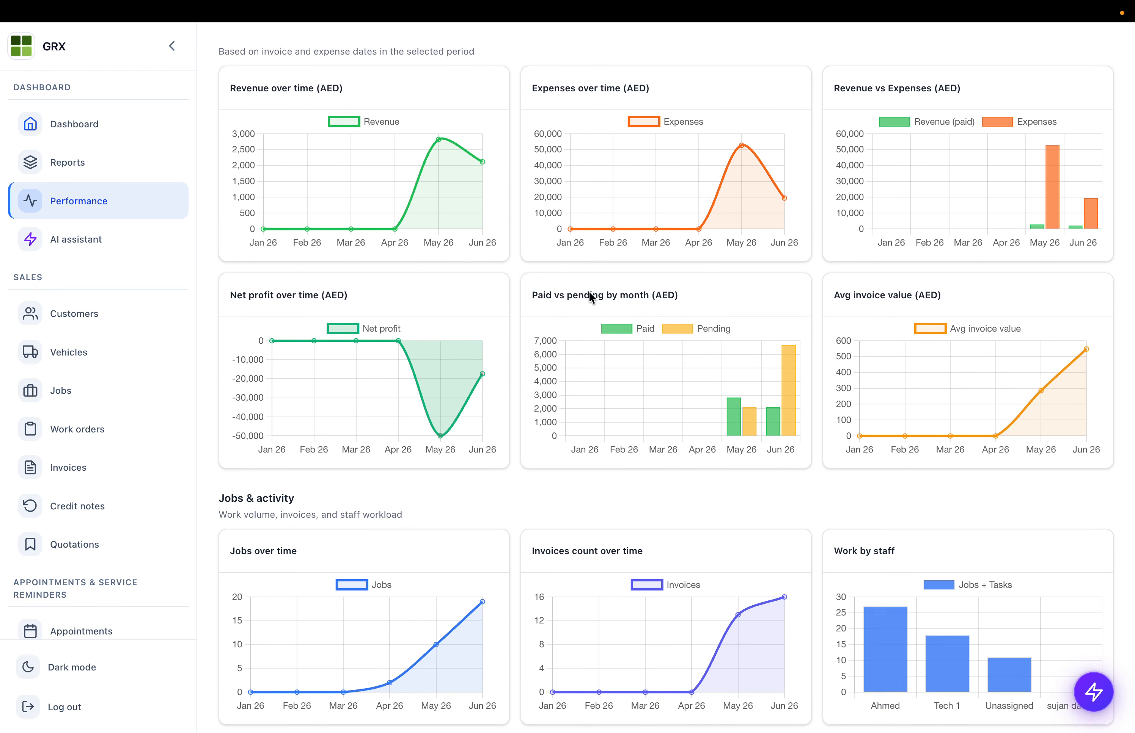
mouse_move(459, 554)
left_click(488, 544)
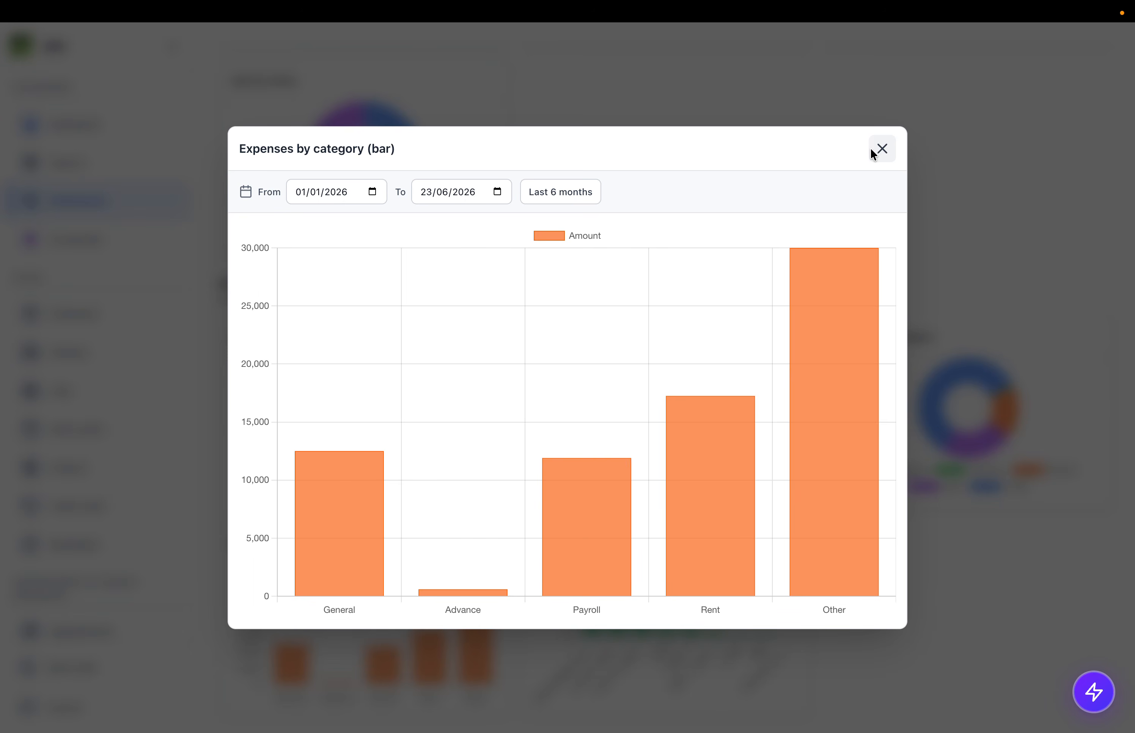
left_click(881, 149)
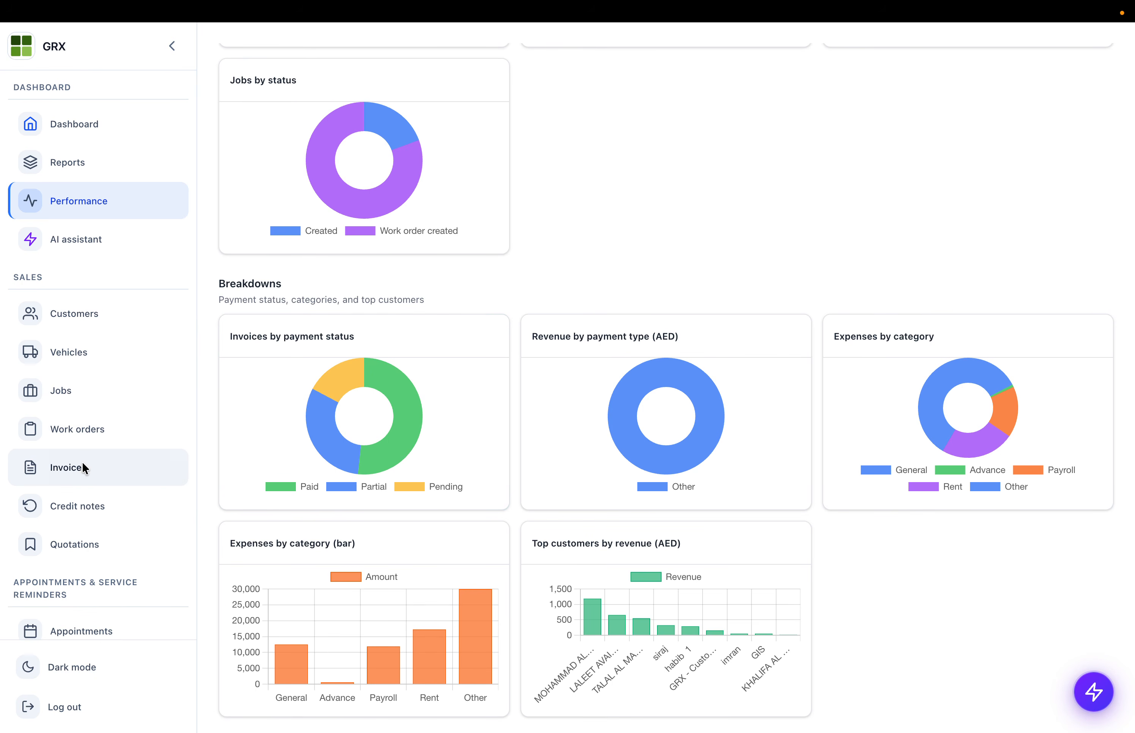
scroll(82, 462, "down", 10)
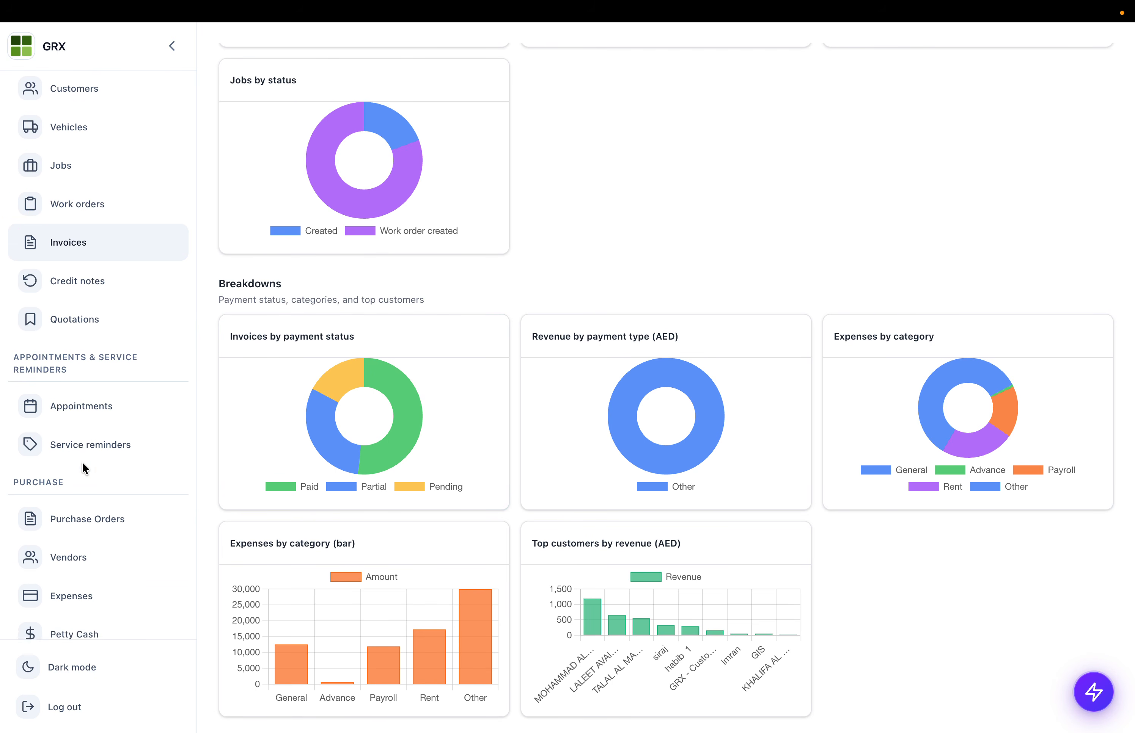
scroll(82, 462, "down", 5)
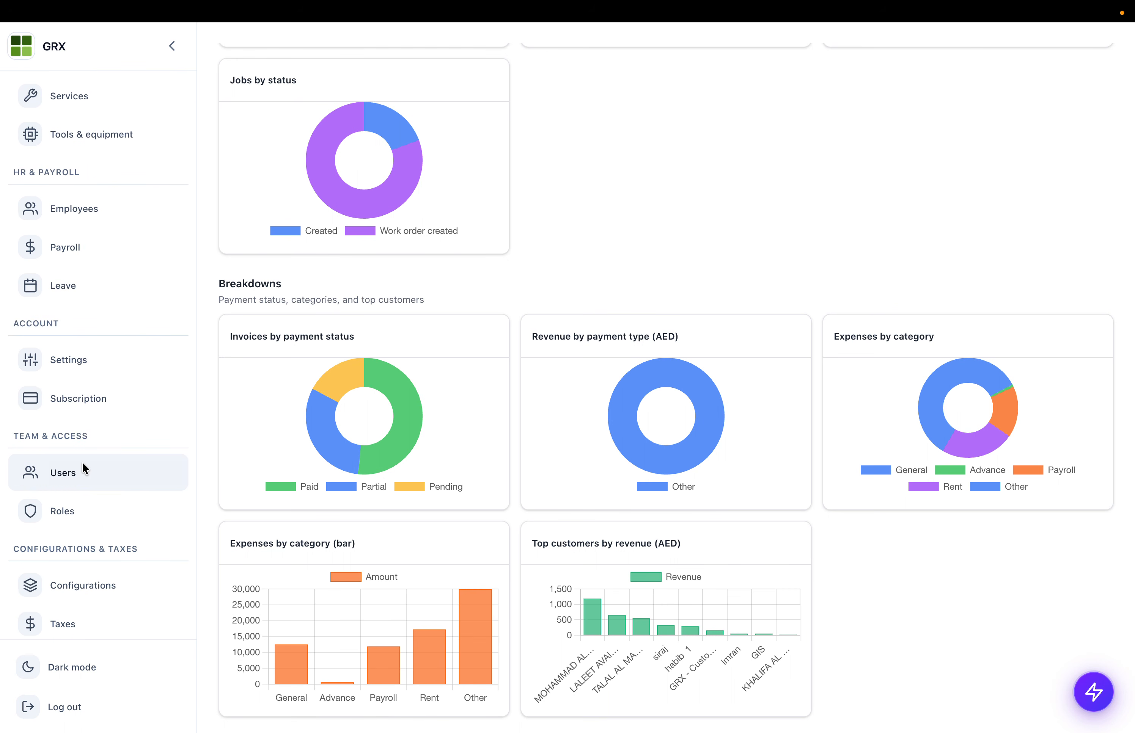
scroll(82, 462, "down", 5)
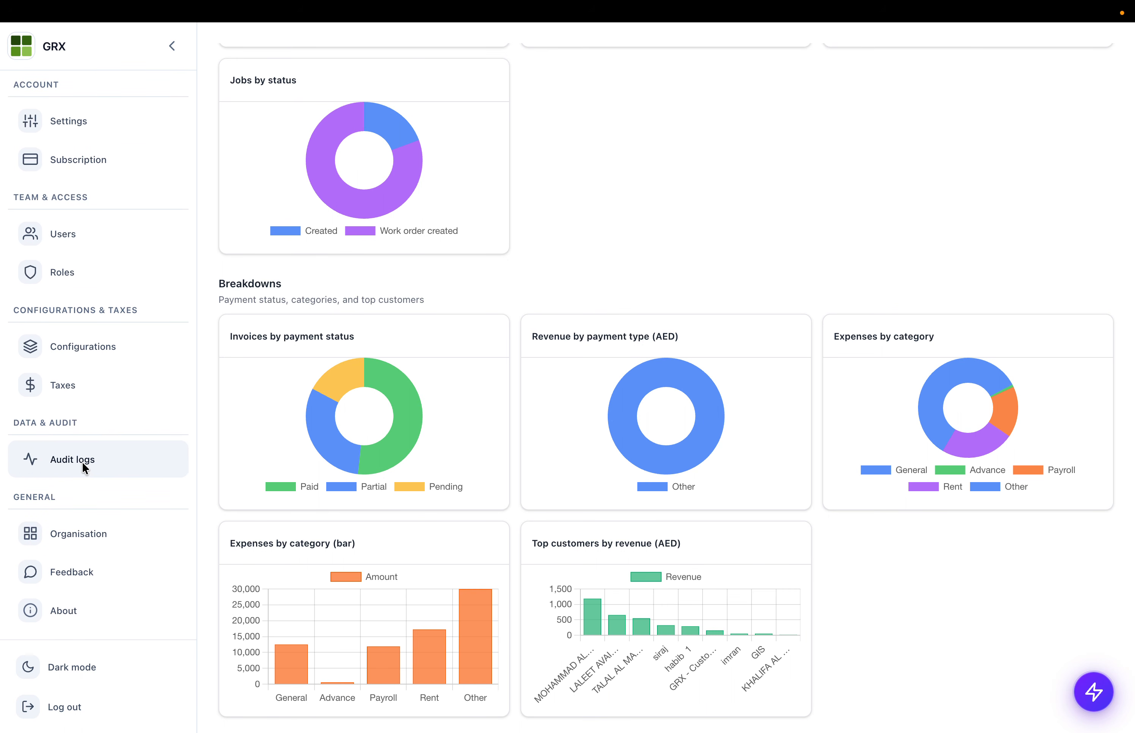
- Open Configurations and browse the Service types and vehicle brands/models tabs
left_click(91, 347)
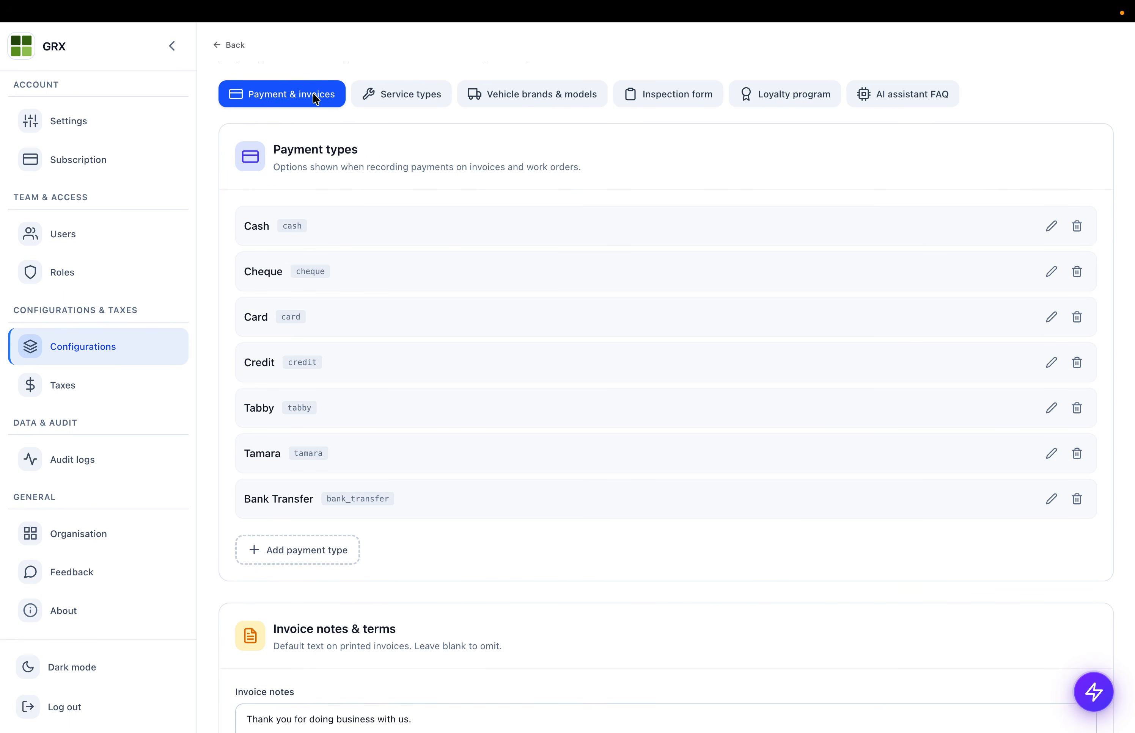
scroll(307, 483, "down", 5)
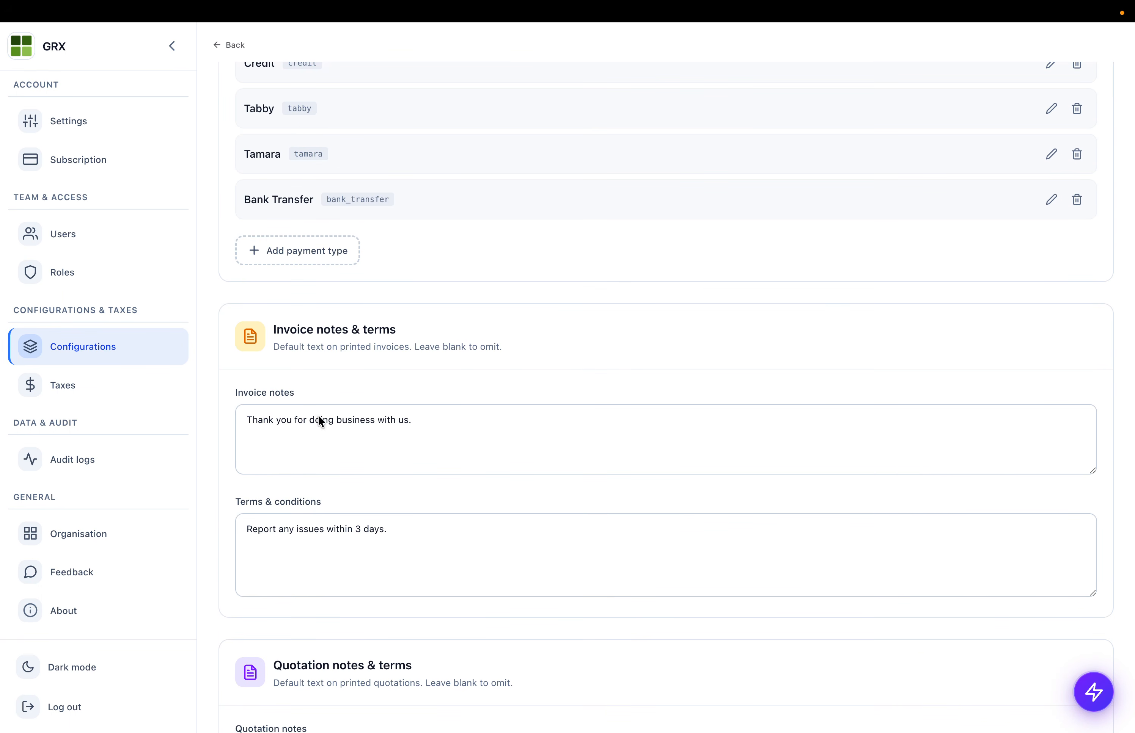
scroll(317, 386, "down", 3)
scroll(329, 279, "down", 3)
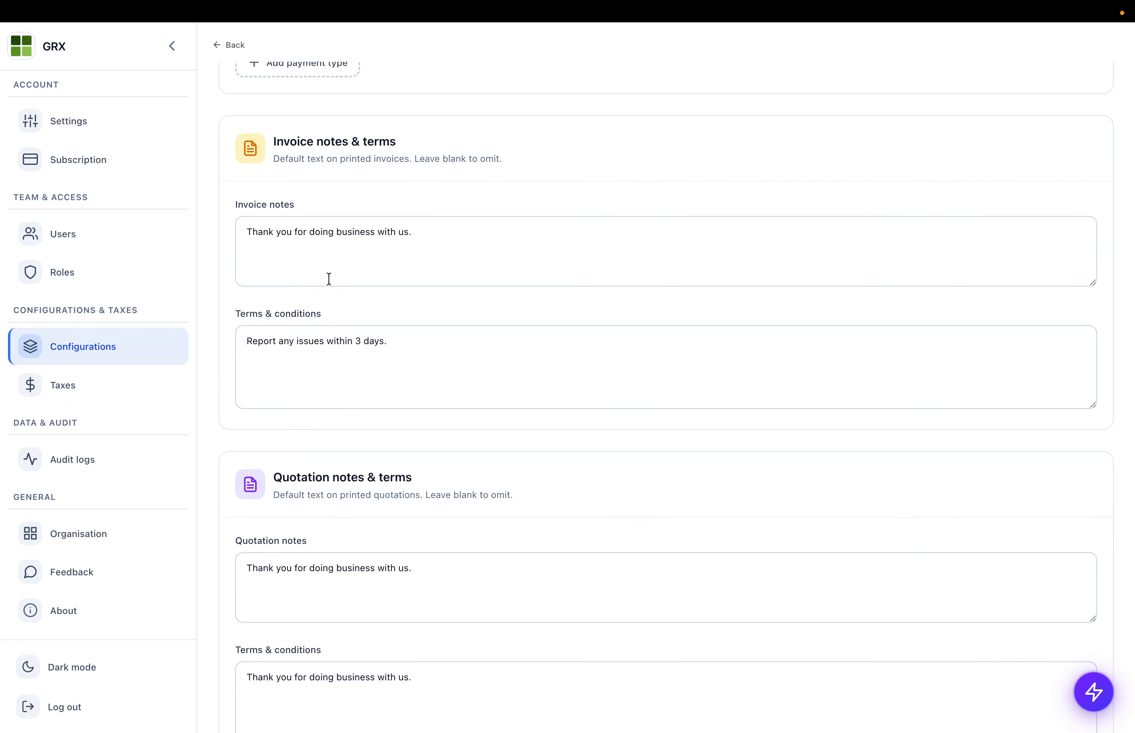
scroll(334, 502, "up", 11)
left_click(428, 171)
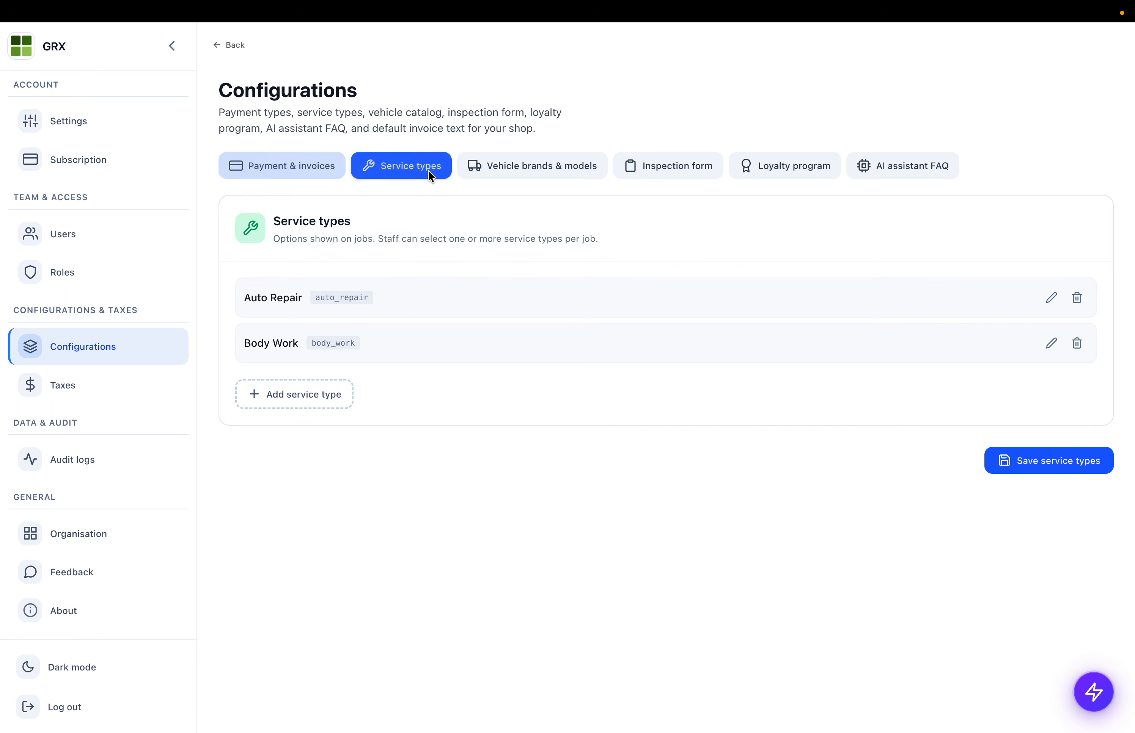
left_click(546, 160)
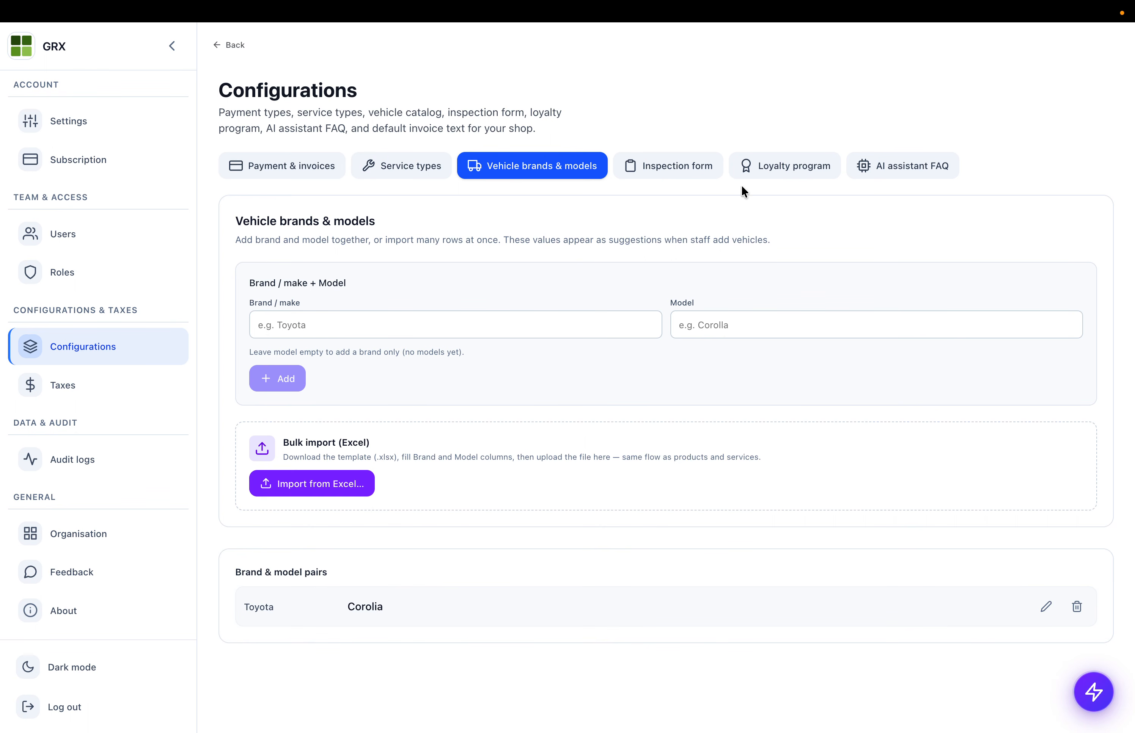
- In the Inspection form, copy default options to Front bumper and remove Good and Damage
left_click(667, 166)
scroll(429, 482, "down", 4)
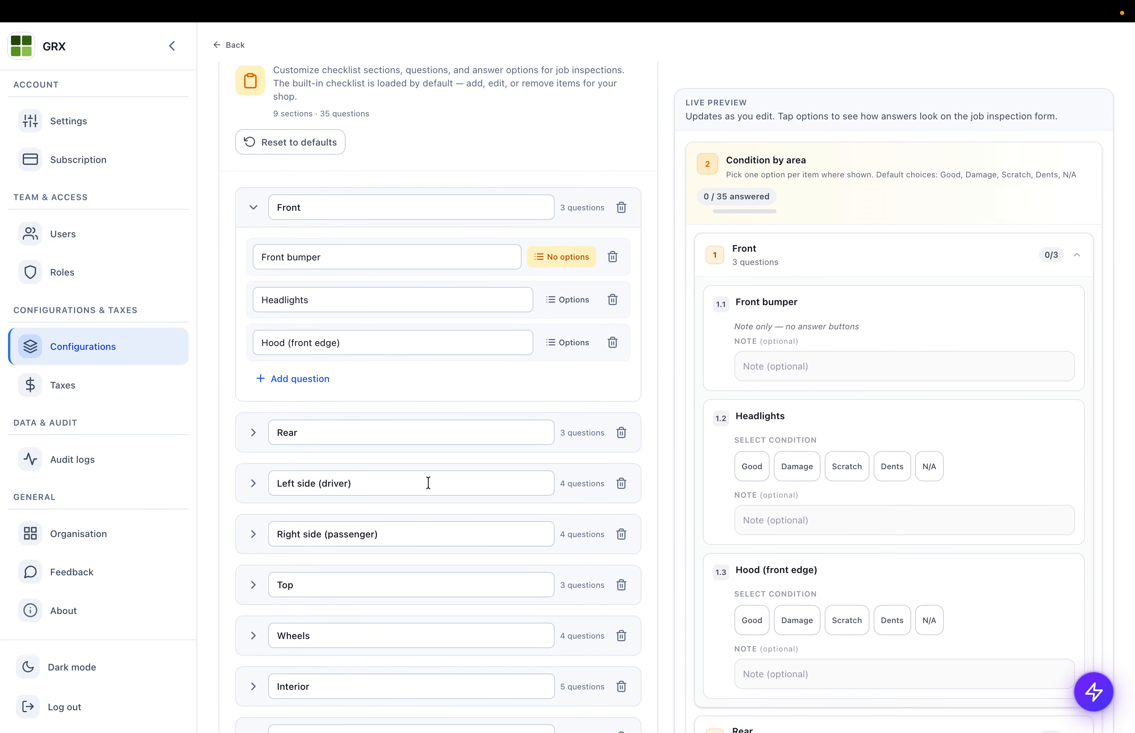
scroll(428, 483, "down", 6)
scroll(428, 482, "up", 10)
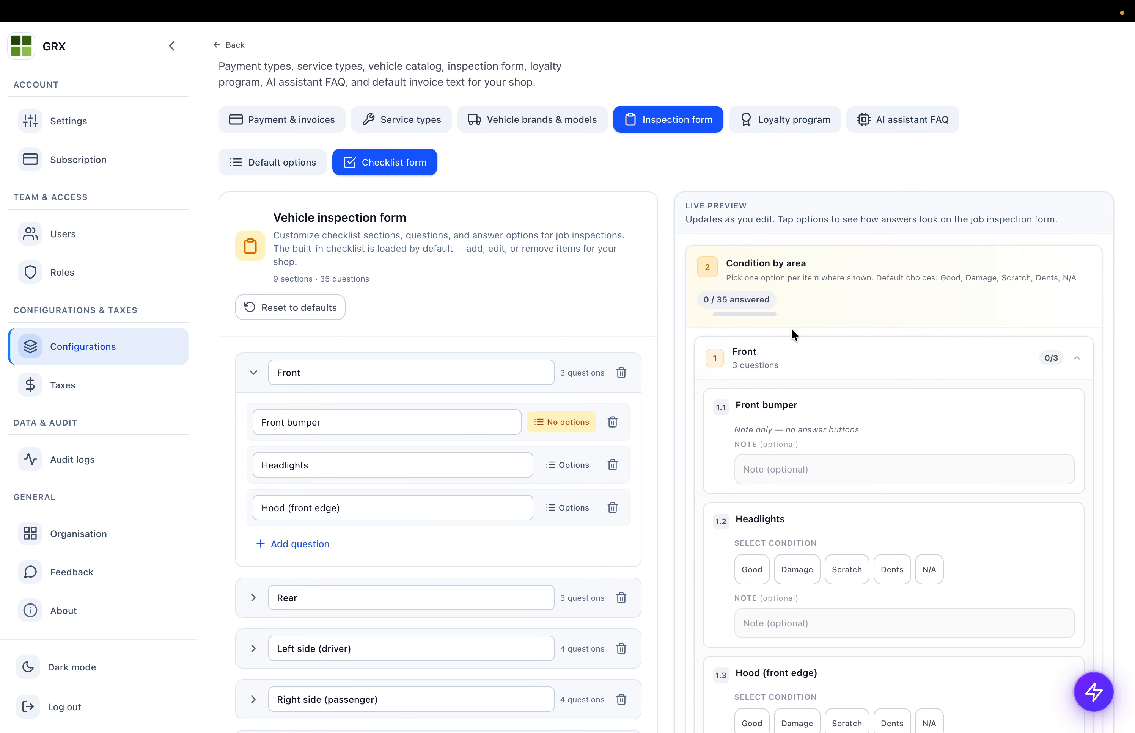
left_click(549, 418)
left_click(519, 447)
scroll(511, 436, "down", 2)
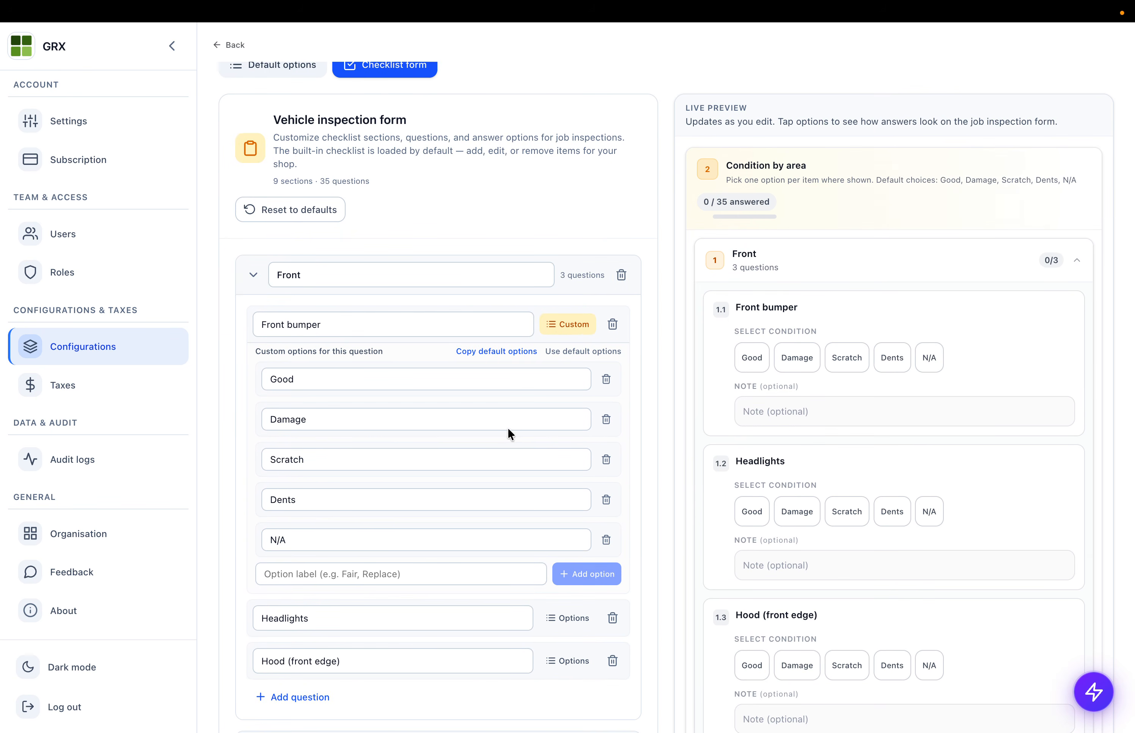
left_click(607, 379)
left_click(606, 379)
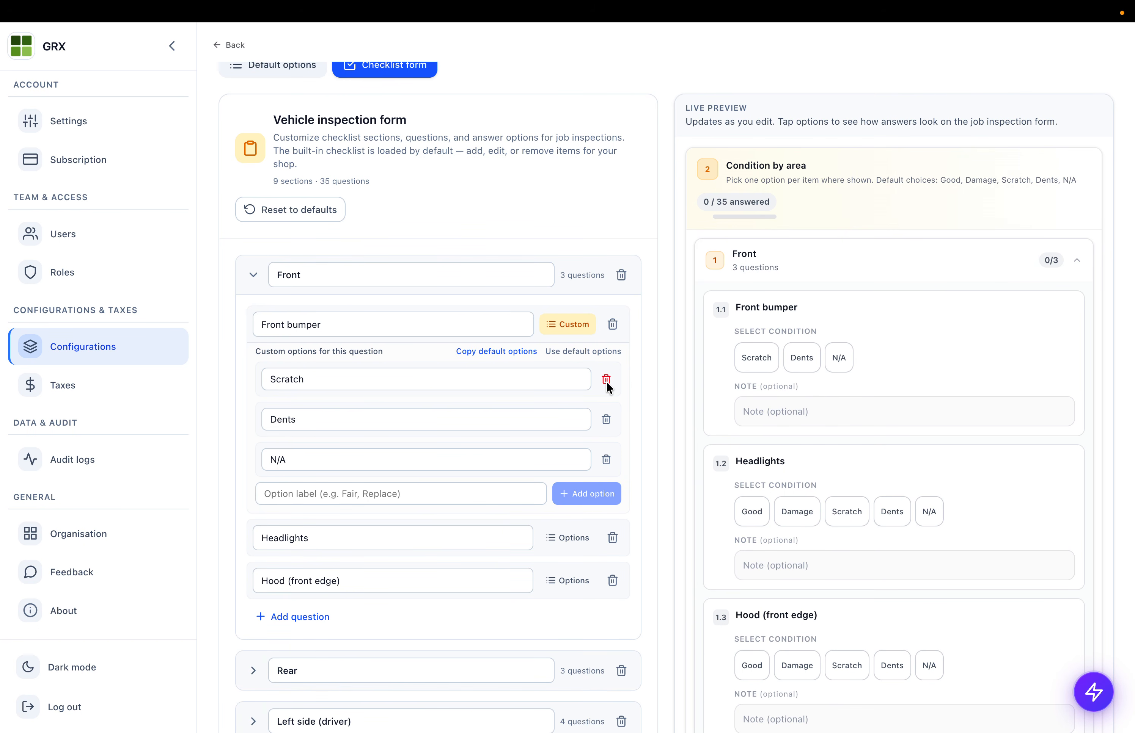
scroll(606, 382, "up", 5)
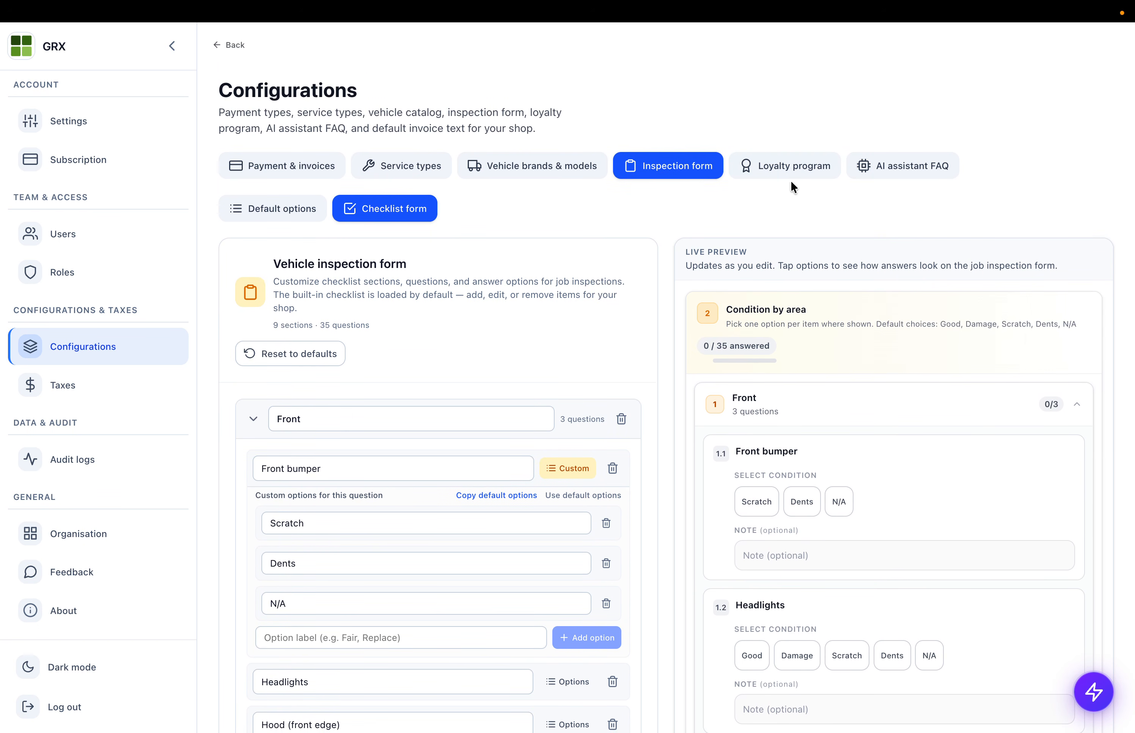
- Look through the customer loyalty program settings
left_click(791, 177)
scroll(401, 328, "down", 1)
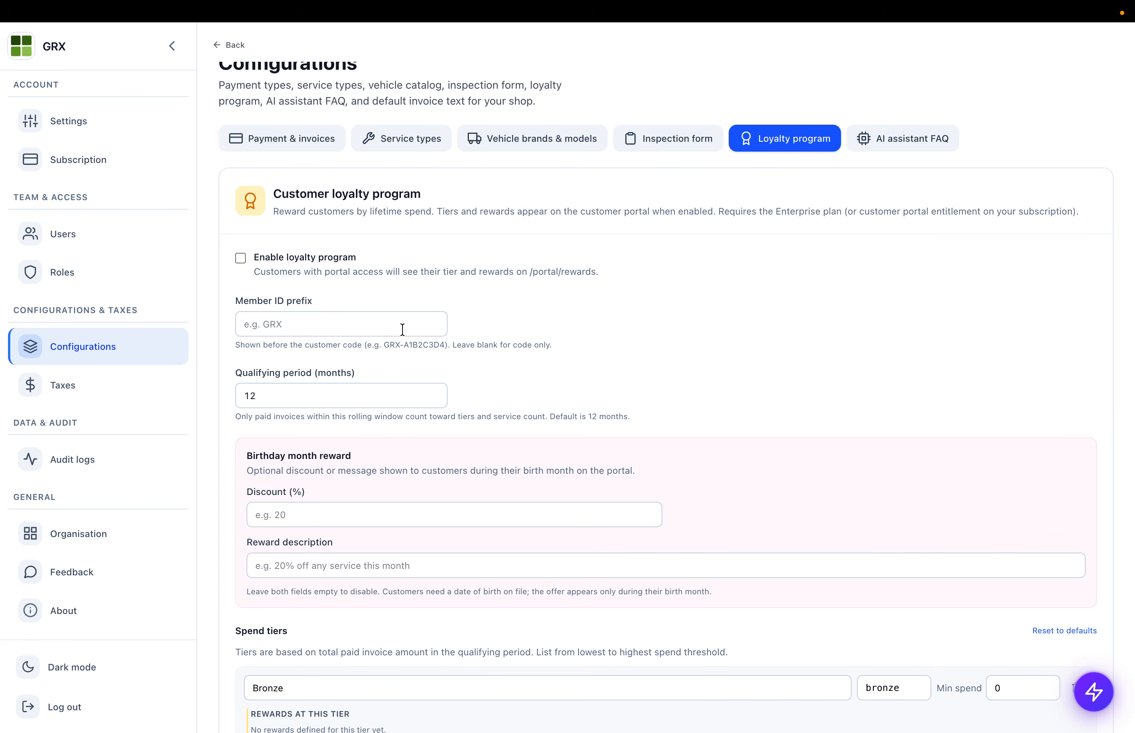
scroll(479, 456, "down", 10)
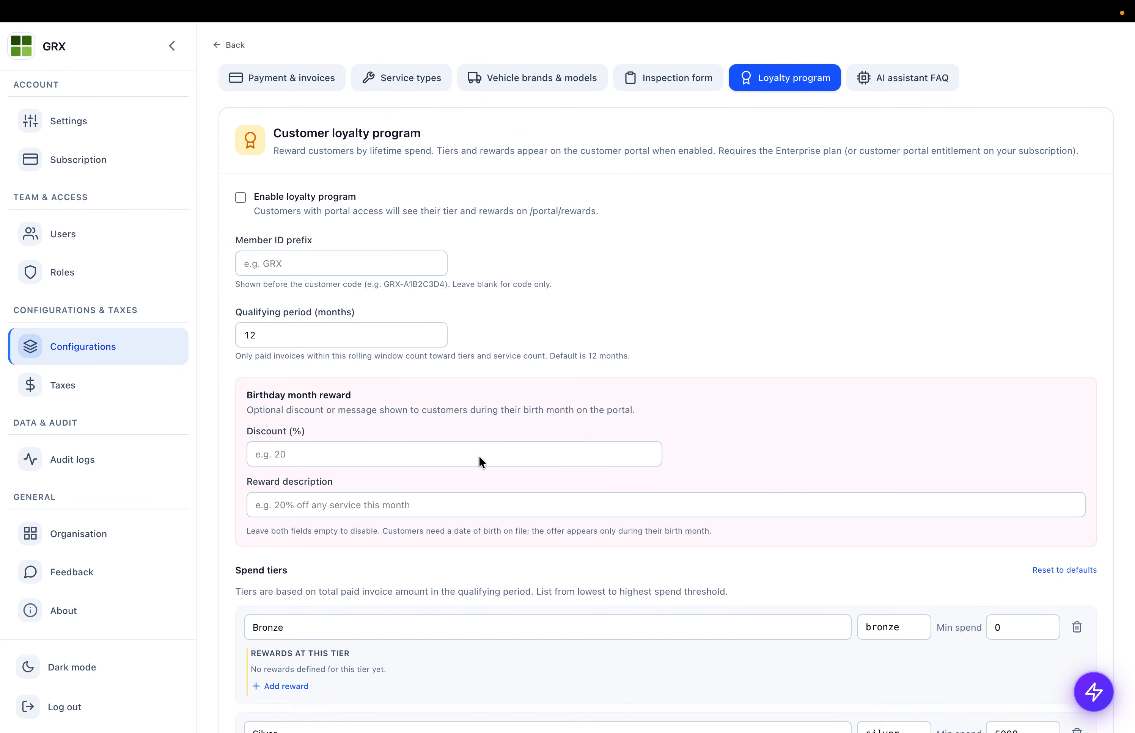
scroll(478, 456, "up", 10)
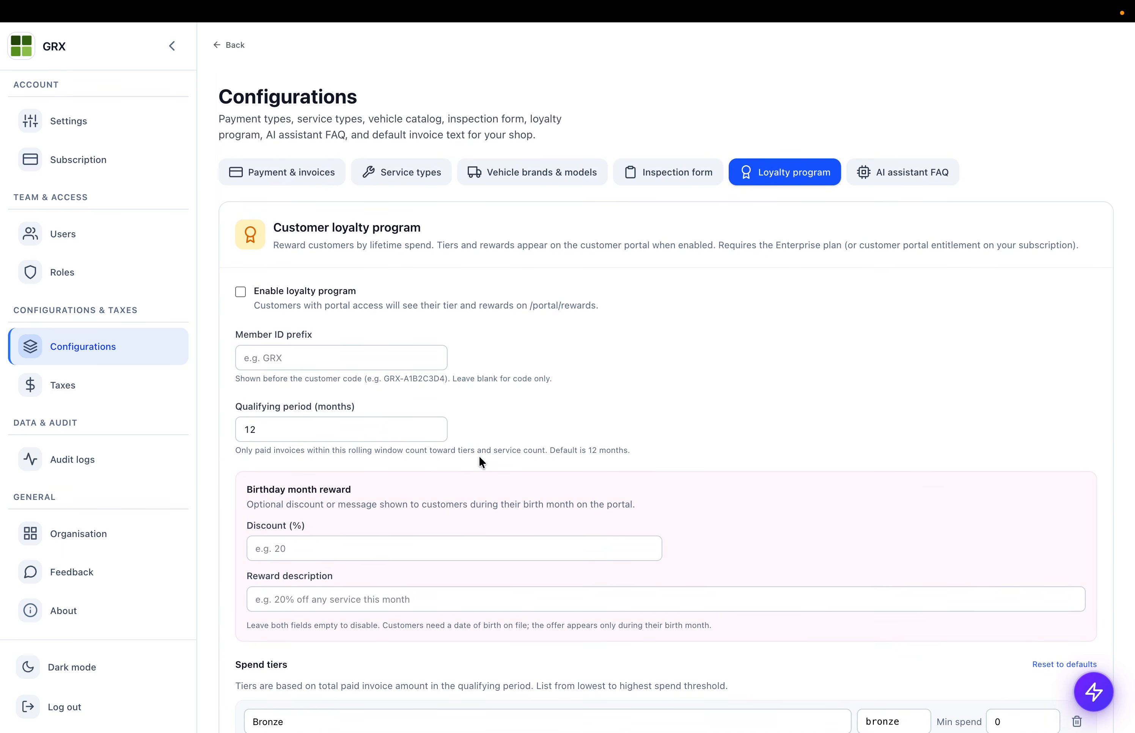
- Open the AI assistant customer FAQ settings with empty website, hours and booking fields
left_click(890, 155)
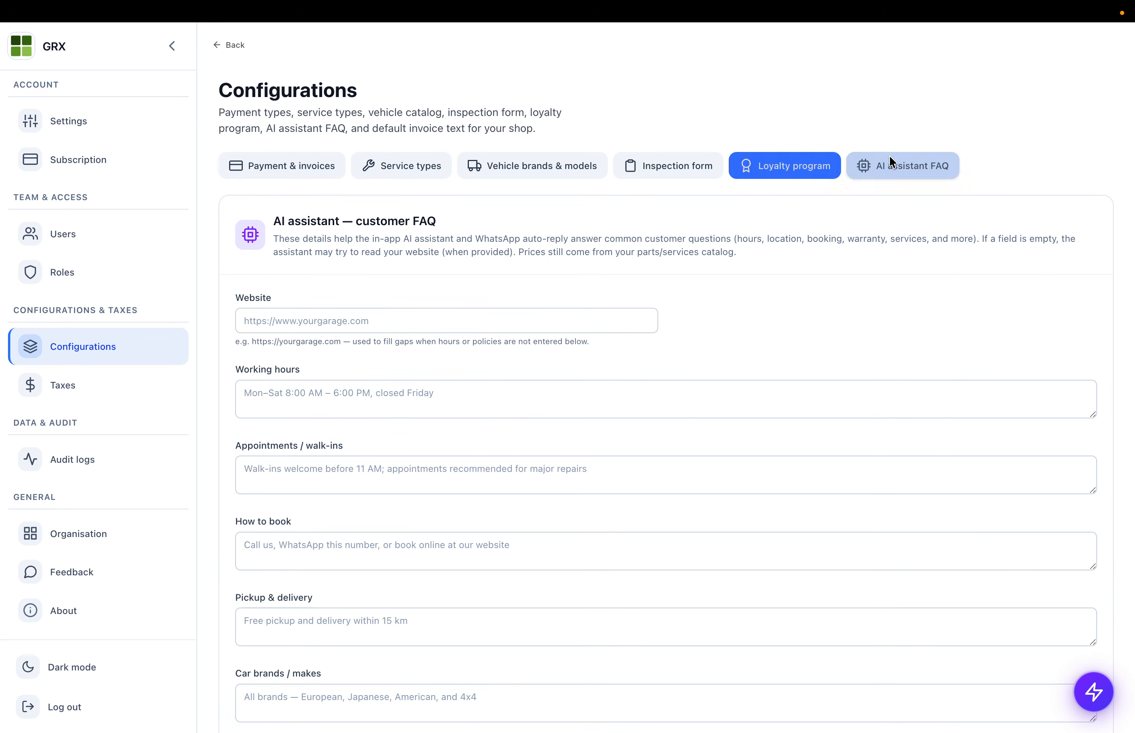
scroll(375, 258, "down", 15)
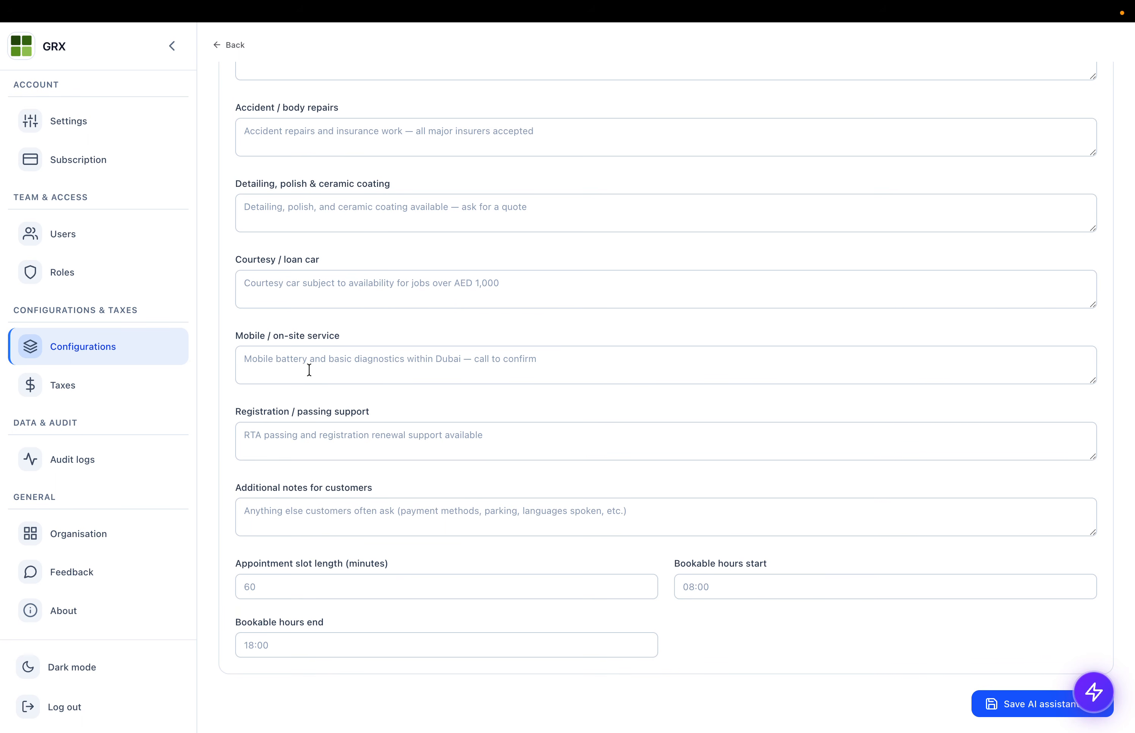
scroll(309, 371, "up", 12)
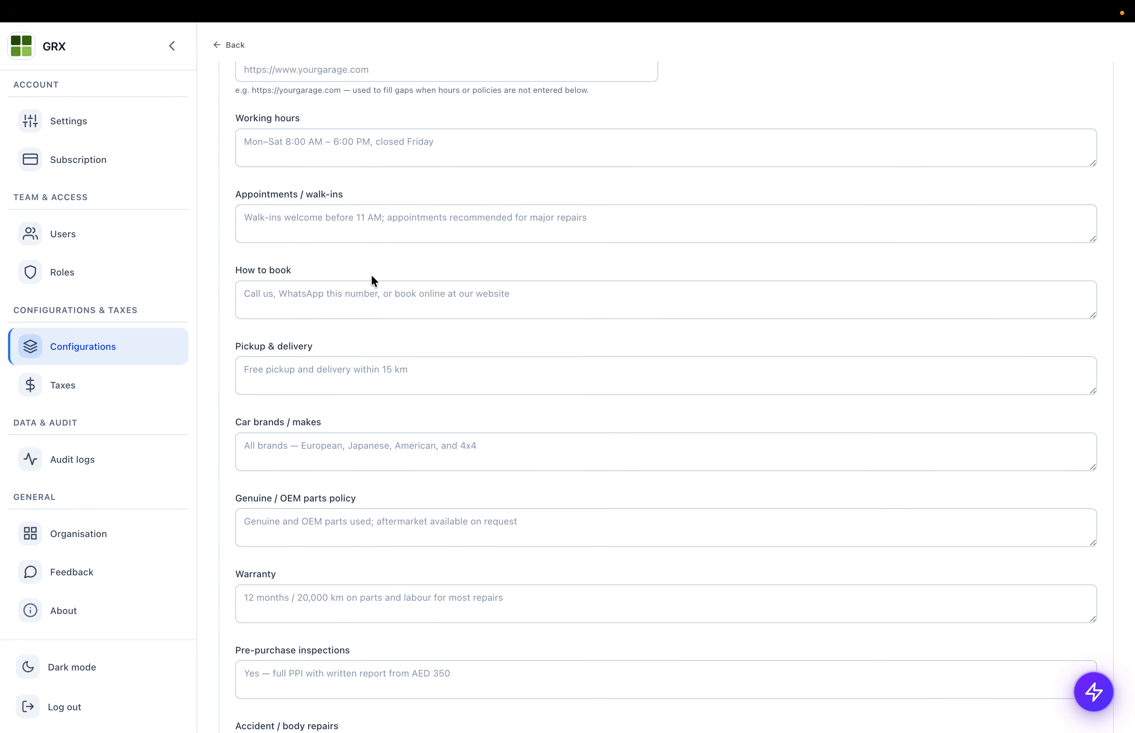
scroll(333, 233, "up", 3)
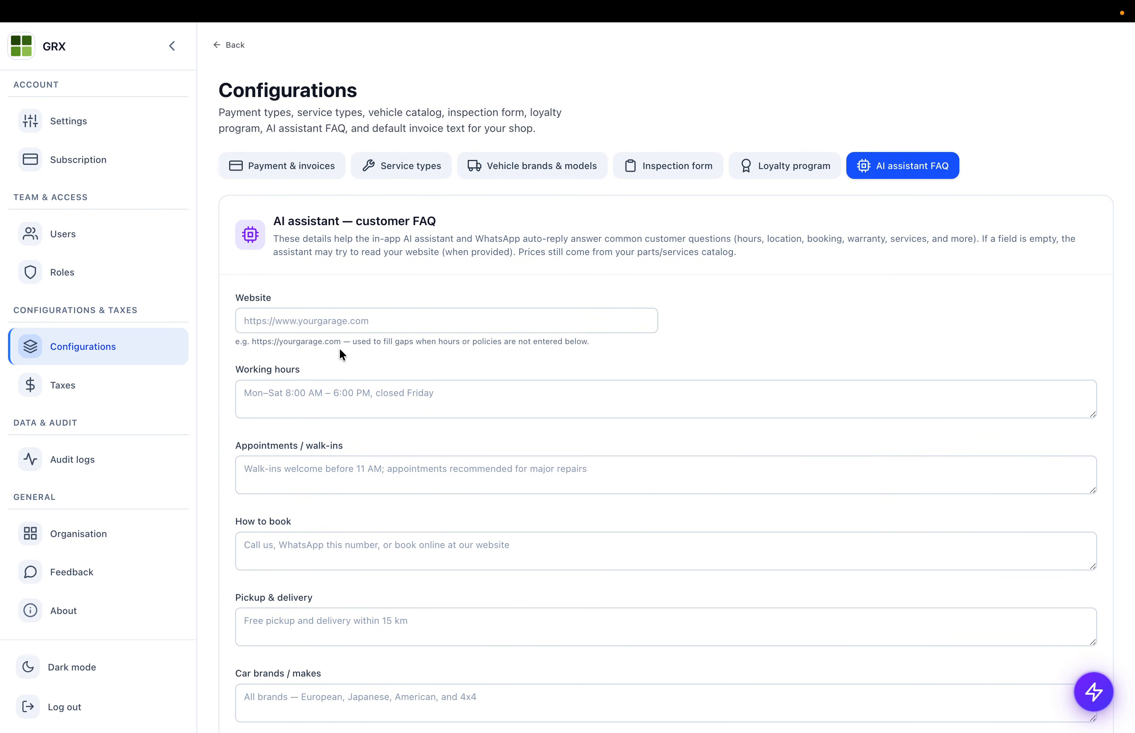
- Open Audit logs, scroll the create/update actions, and toggle dark mode on and back off
left_click(120, 441)
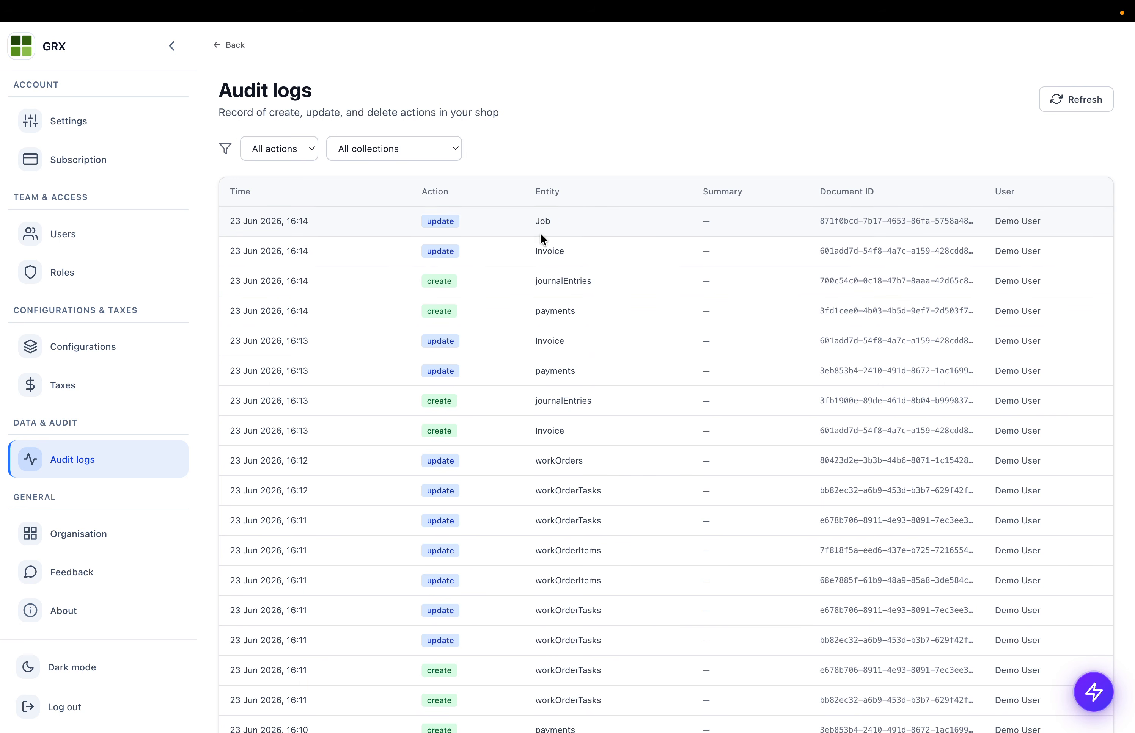
scroll(550, 328, "down", 3)
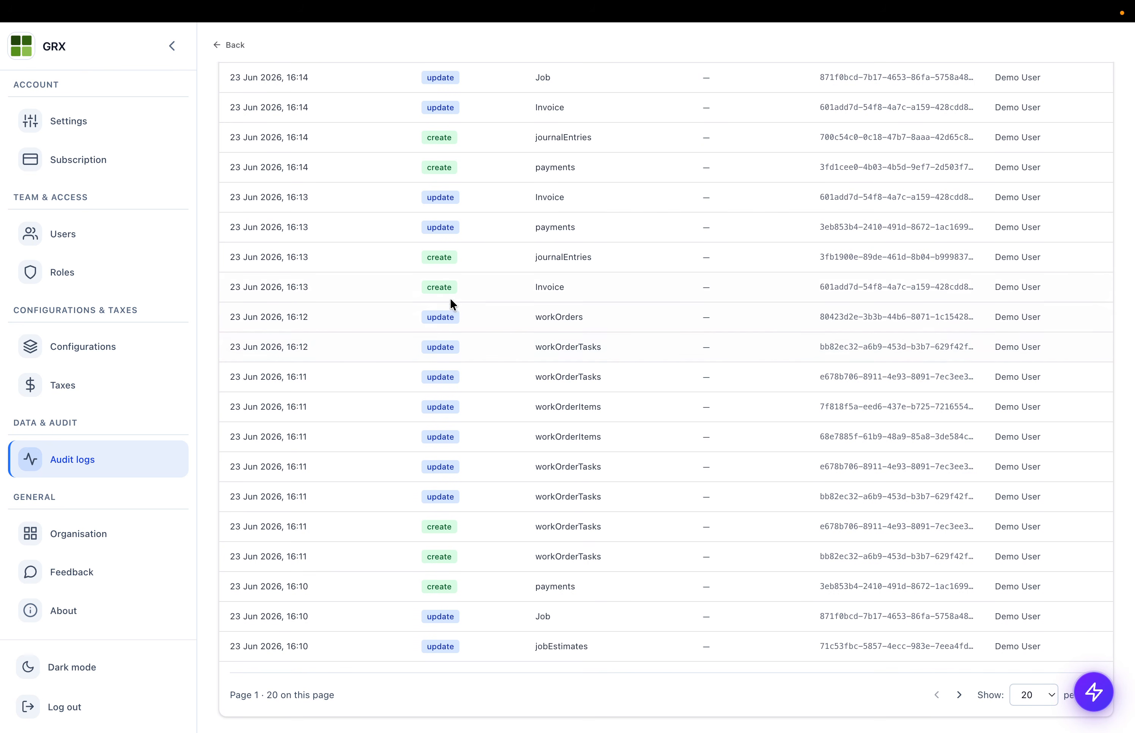
scroll(450, 359, "up", 3)
scroll(41, 272, "up", 10)
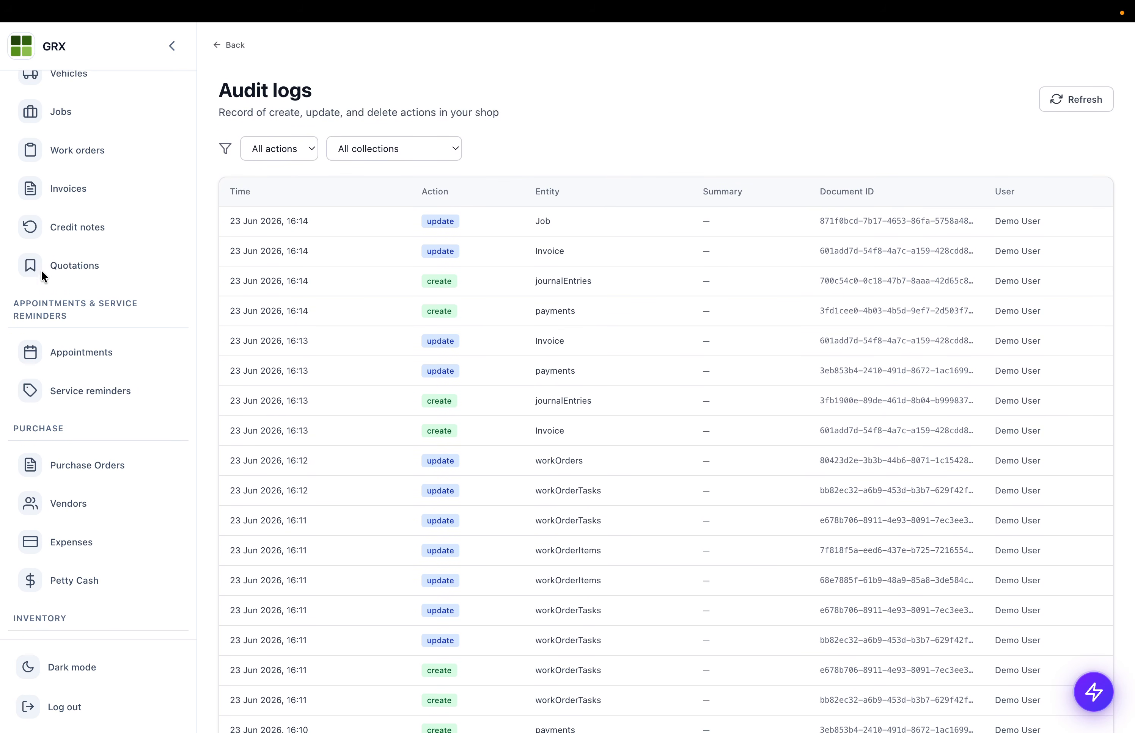
scroll(41, 269, "up", 5)
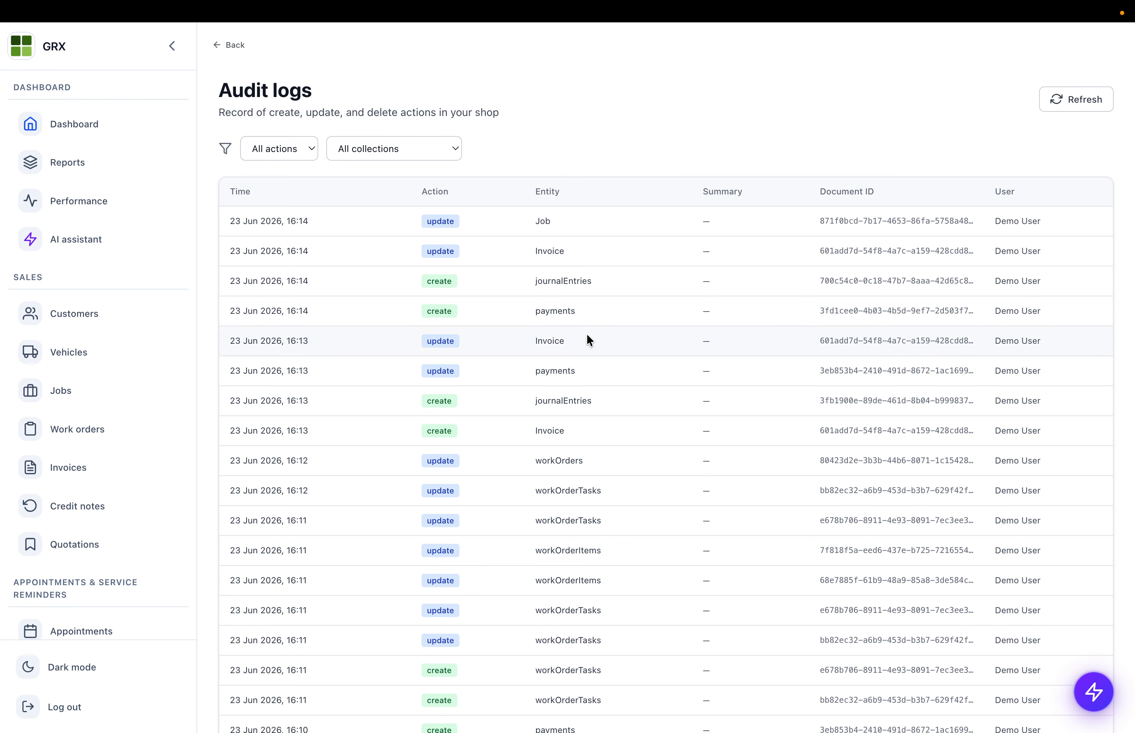
left_click(68, 674)
left_click(68, 674)
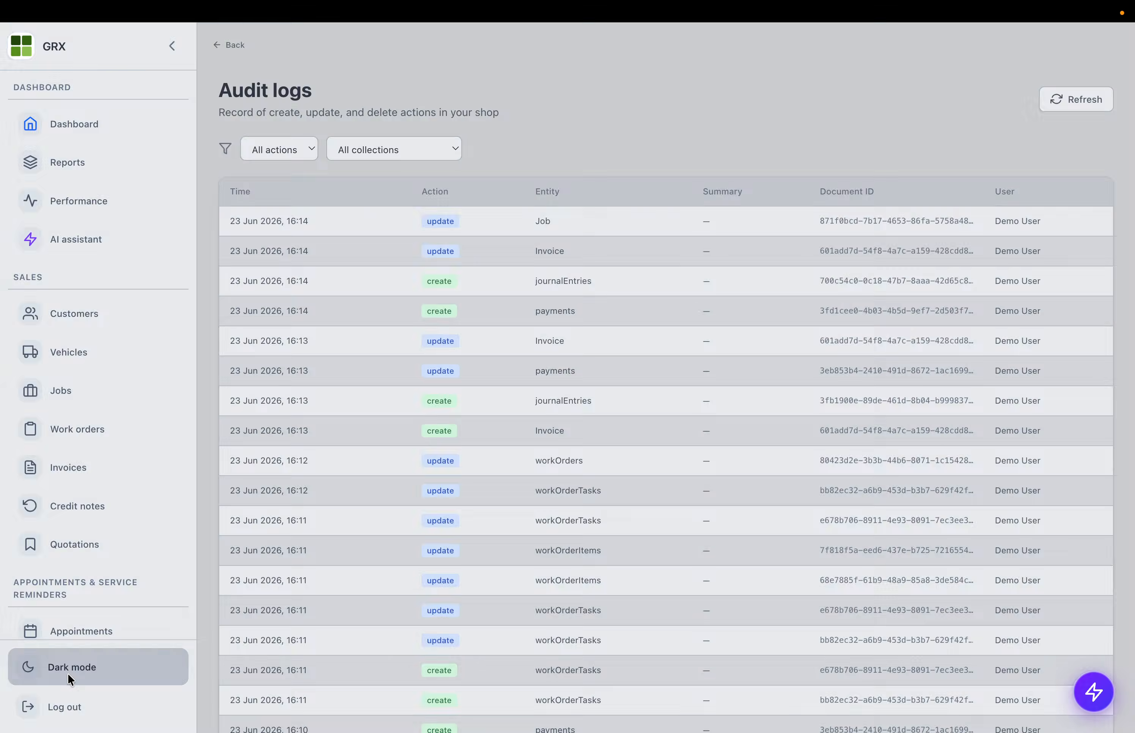